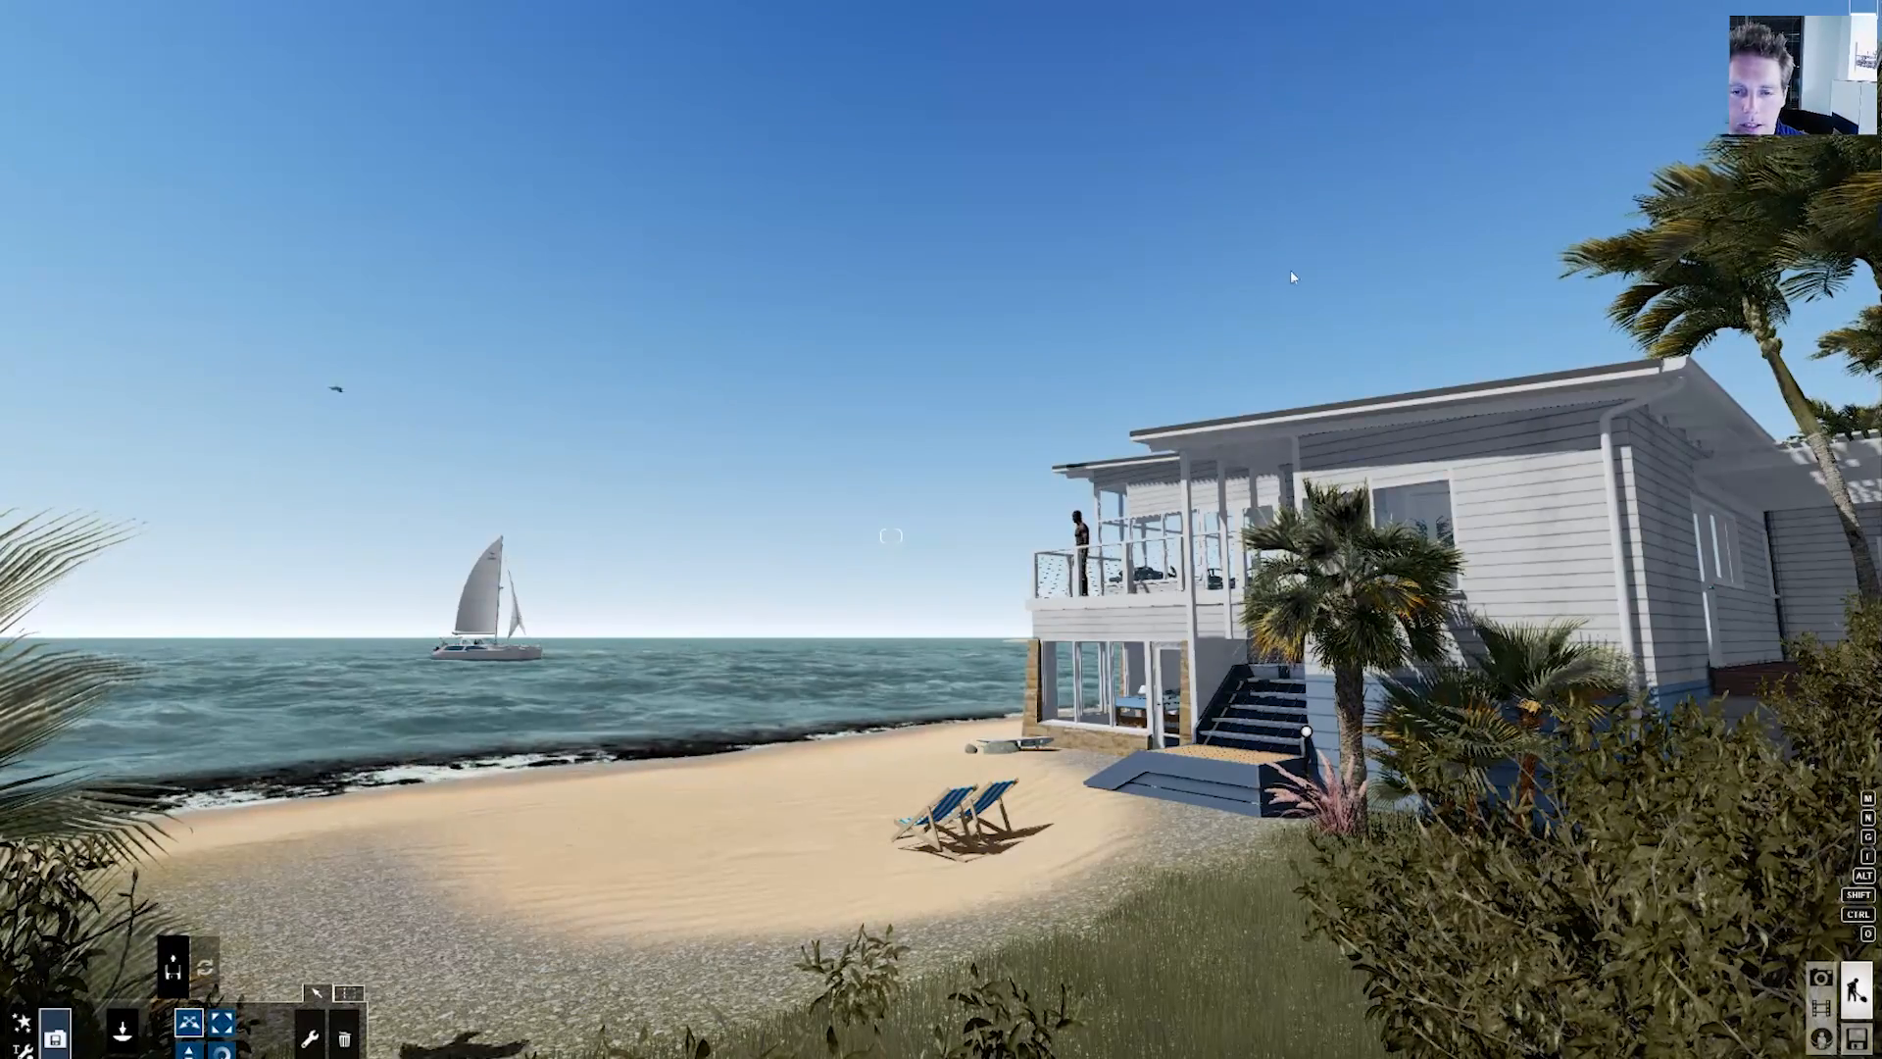
- Fly around the beach house to examine it from the garden, the shoreline and the sand in front
key("w")
right_click_drag(1222, 294, 1222, 316)
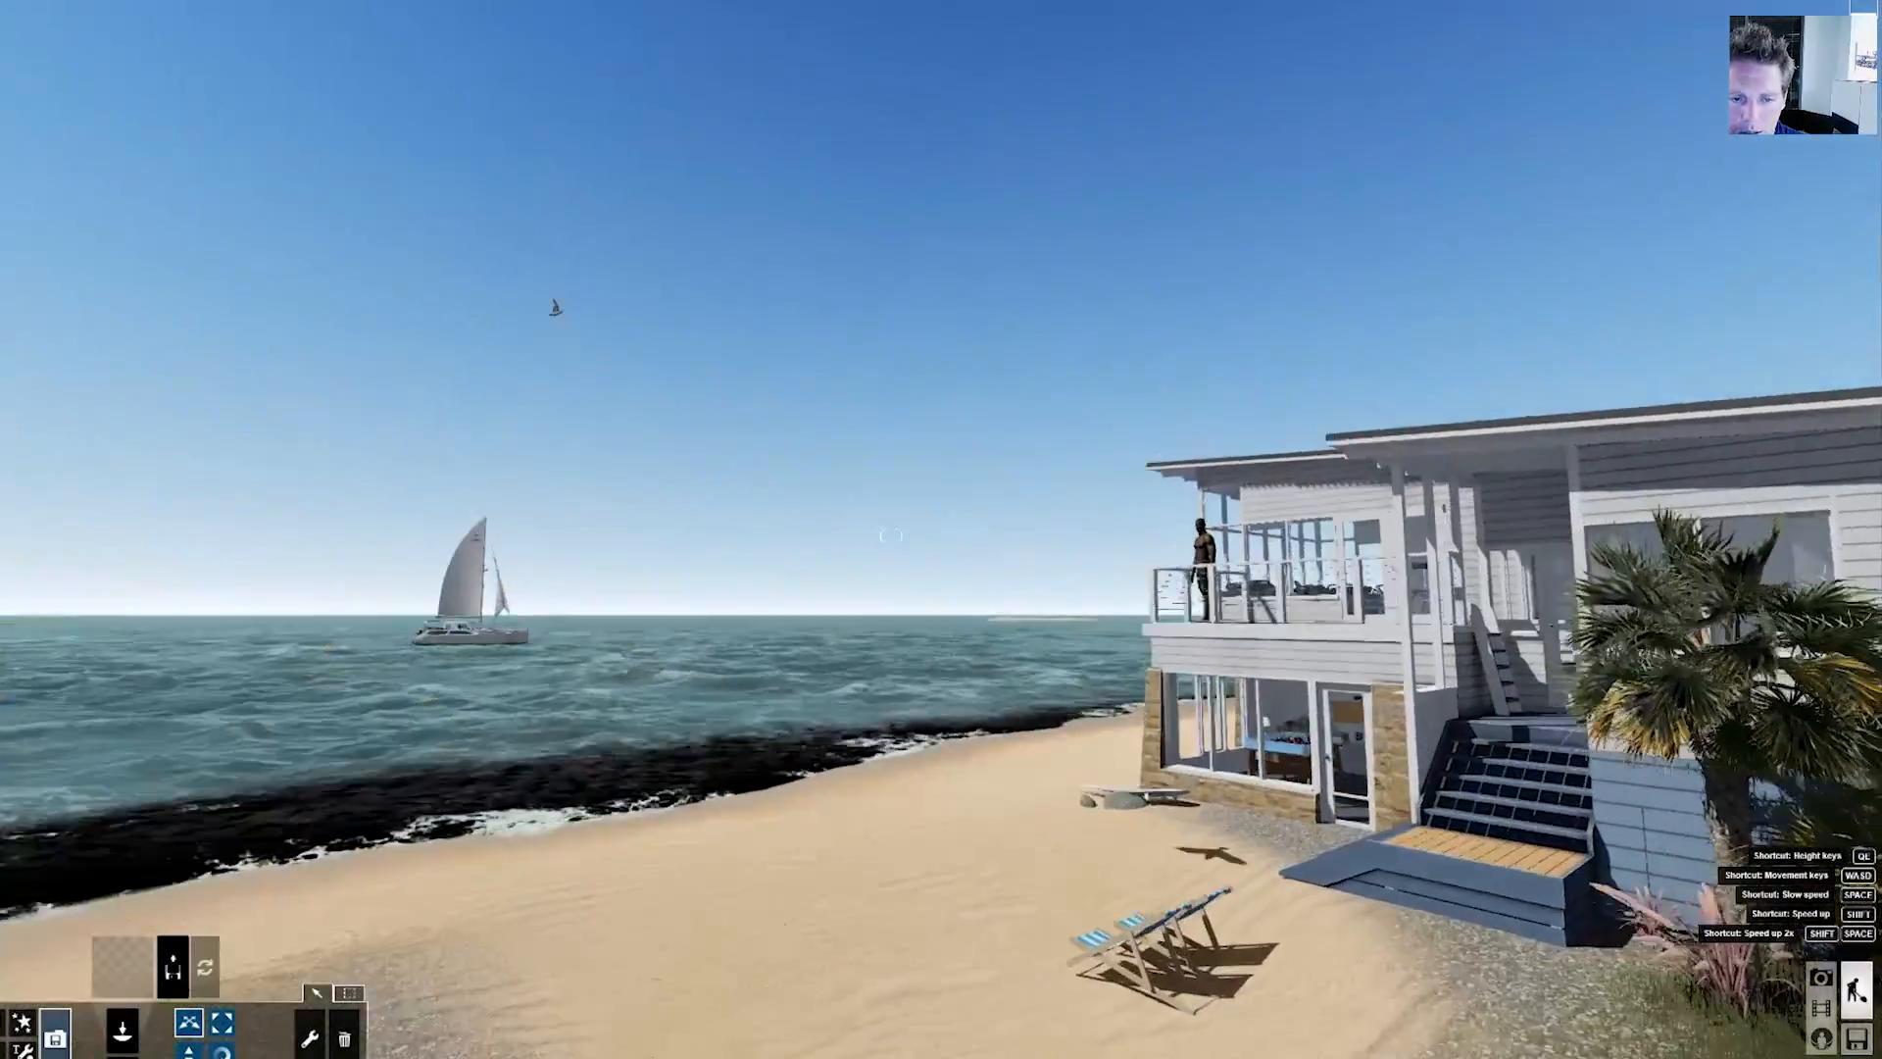
key("s")
key("d")
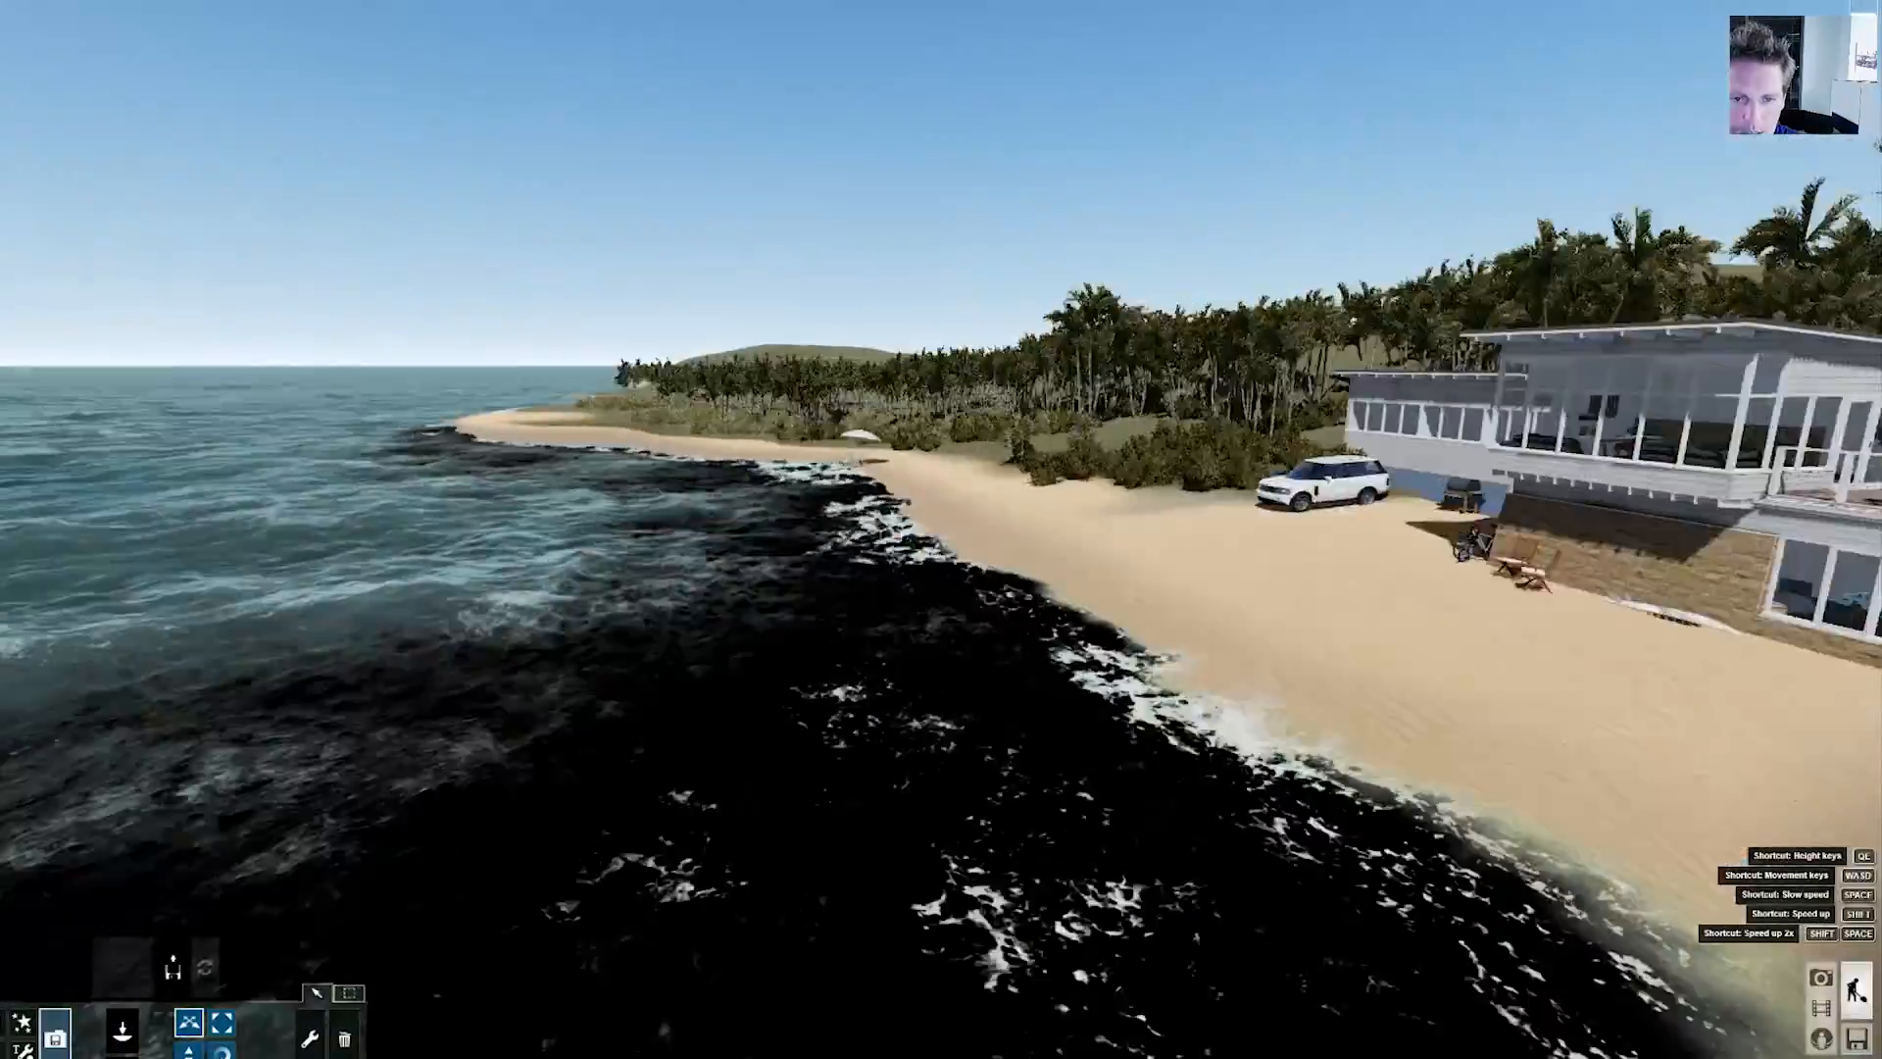
key("a")
right_click_drag(694, 535, 890, 535)
key("w")
key("d")
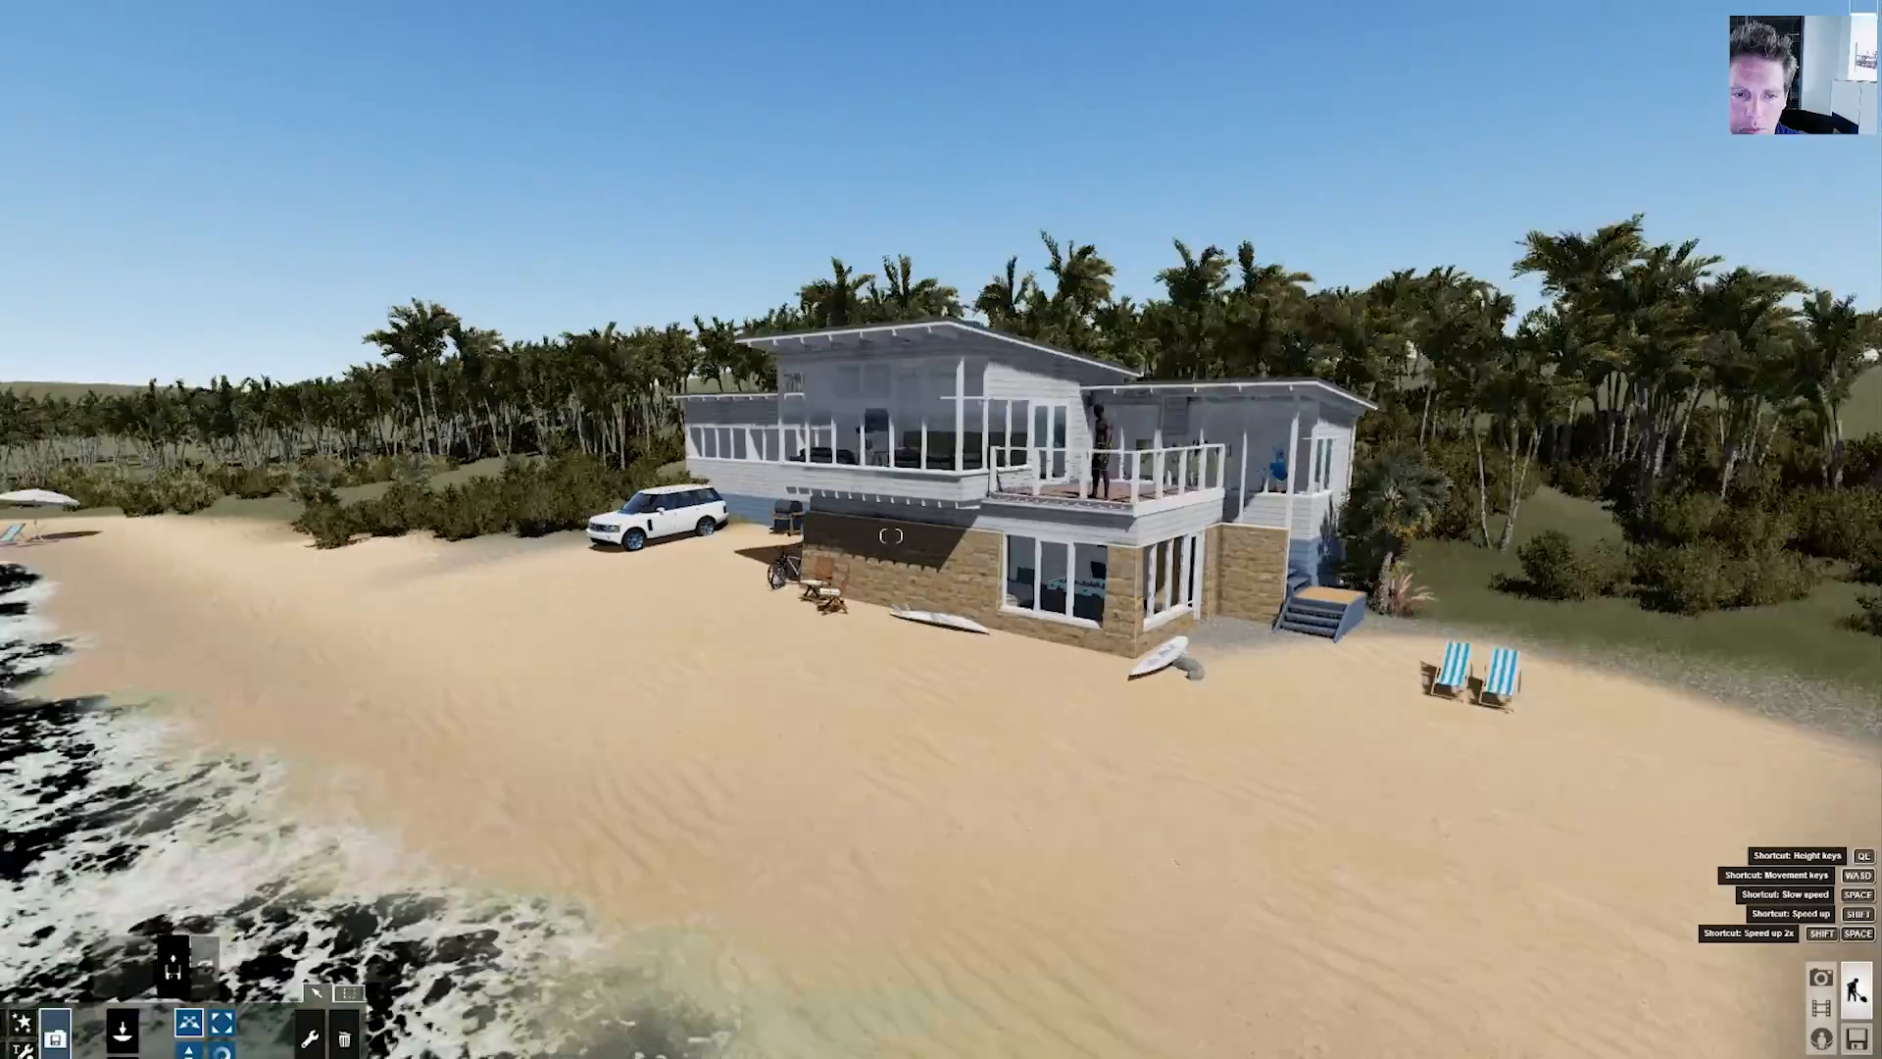
key("d")
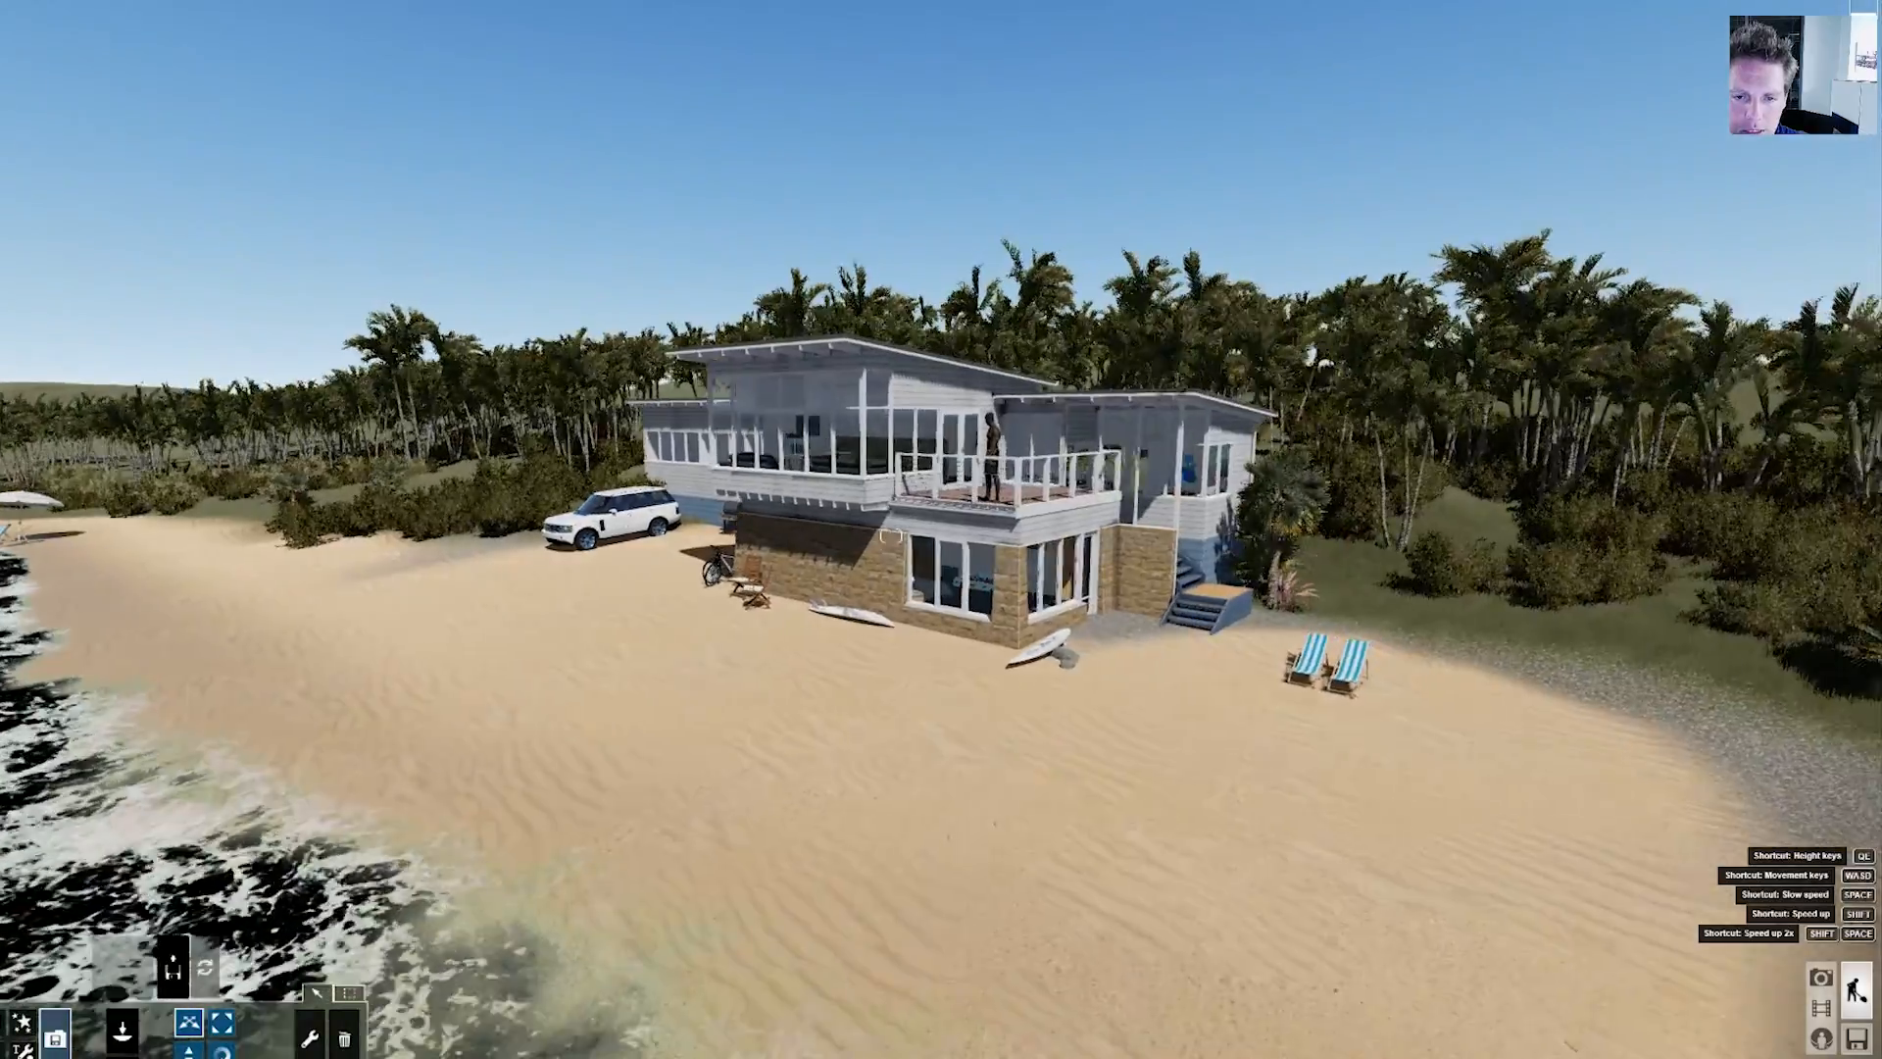
key("w")
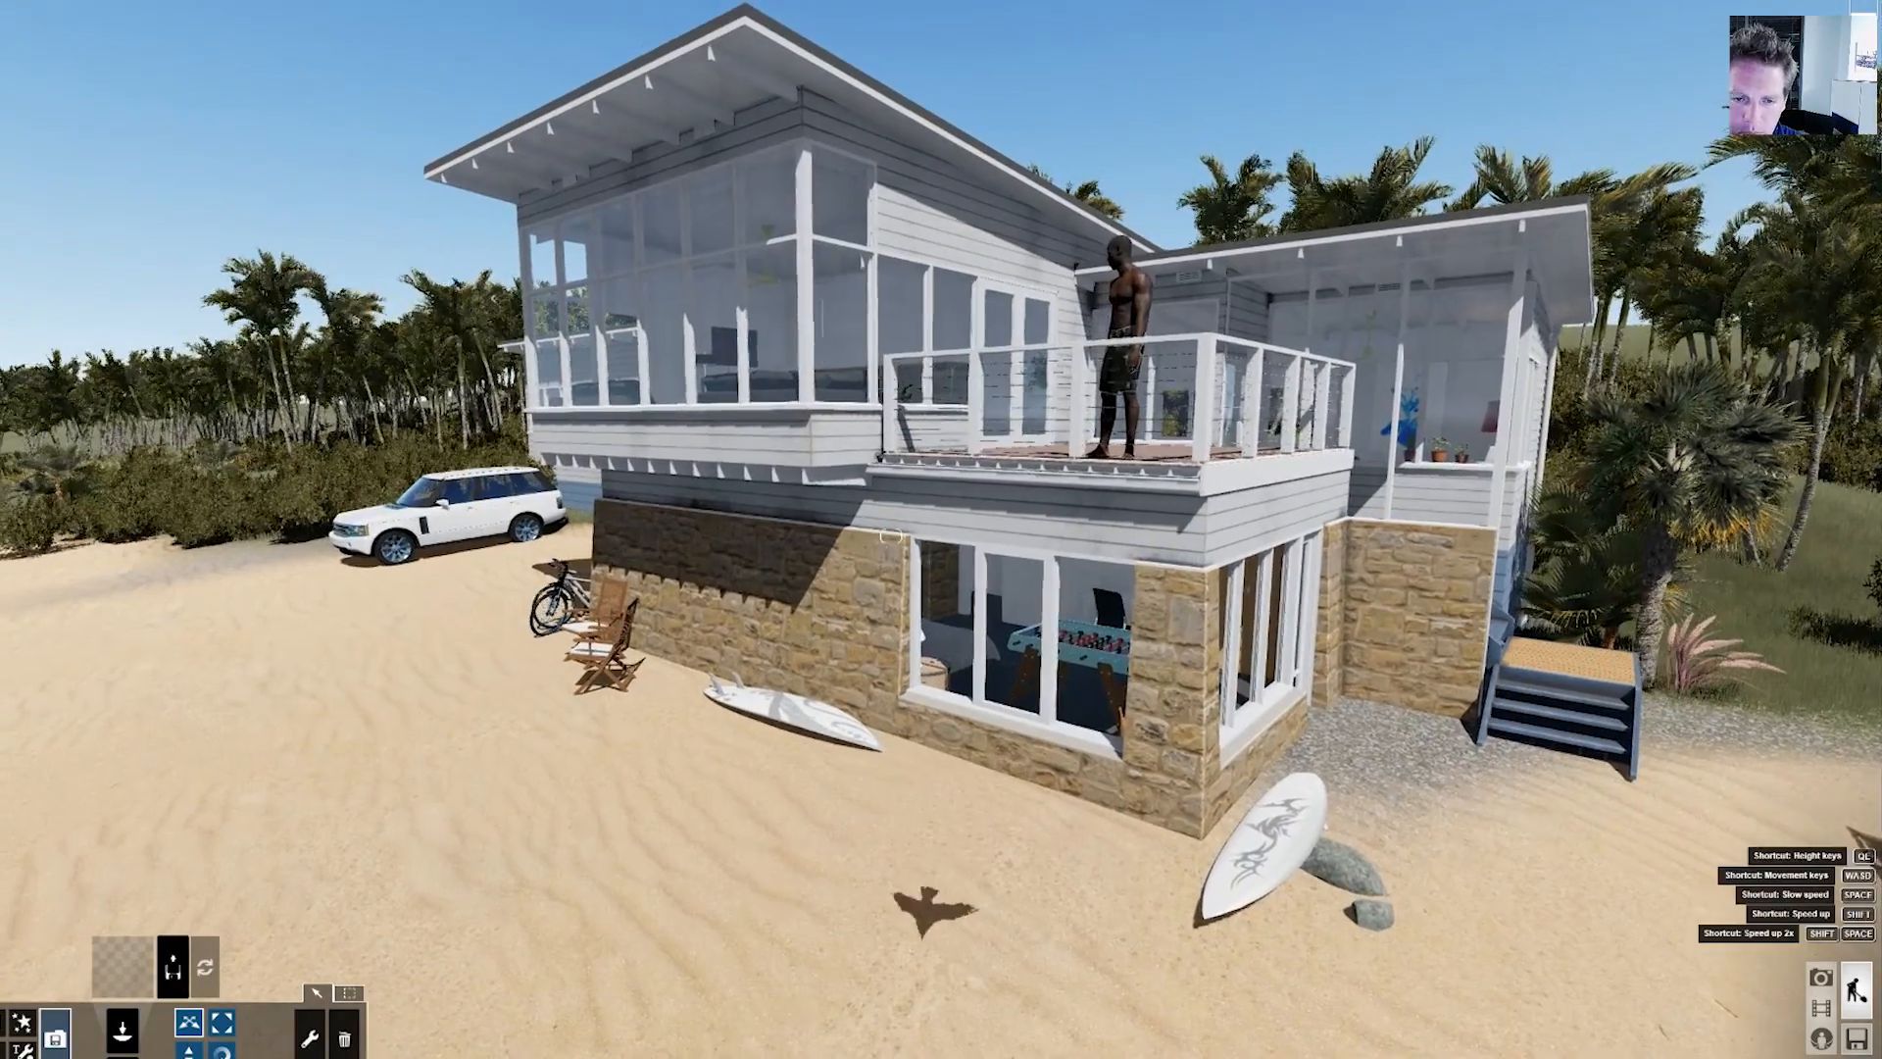
key("s")
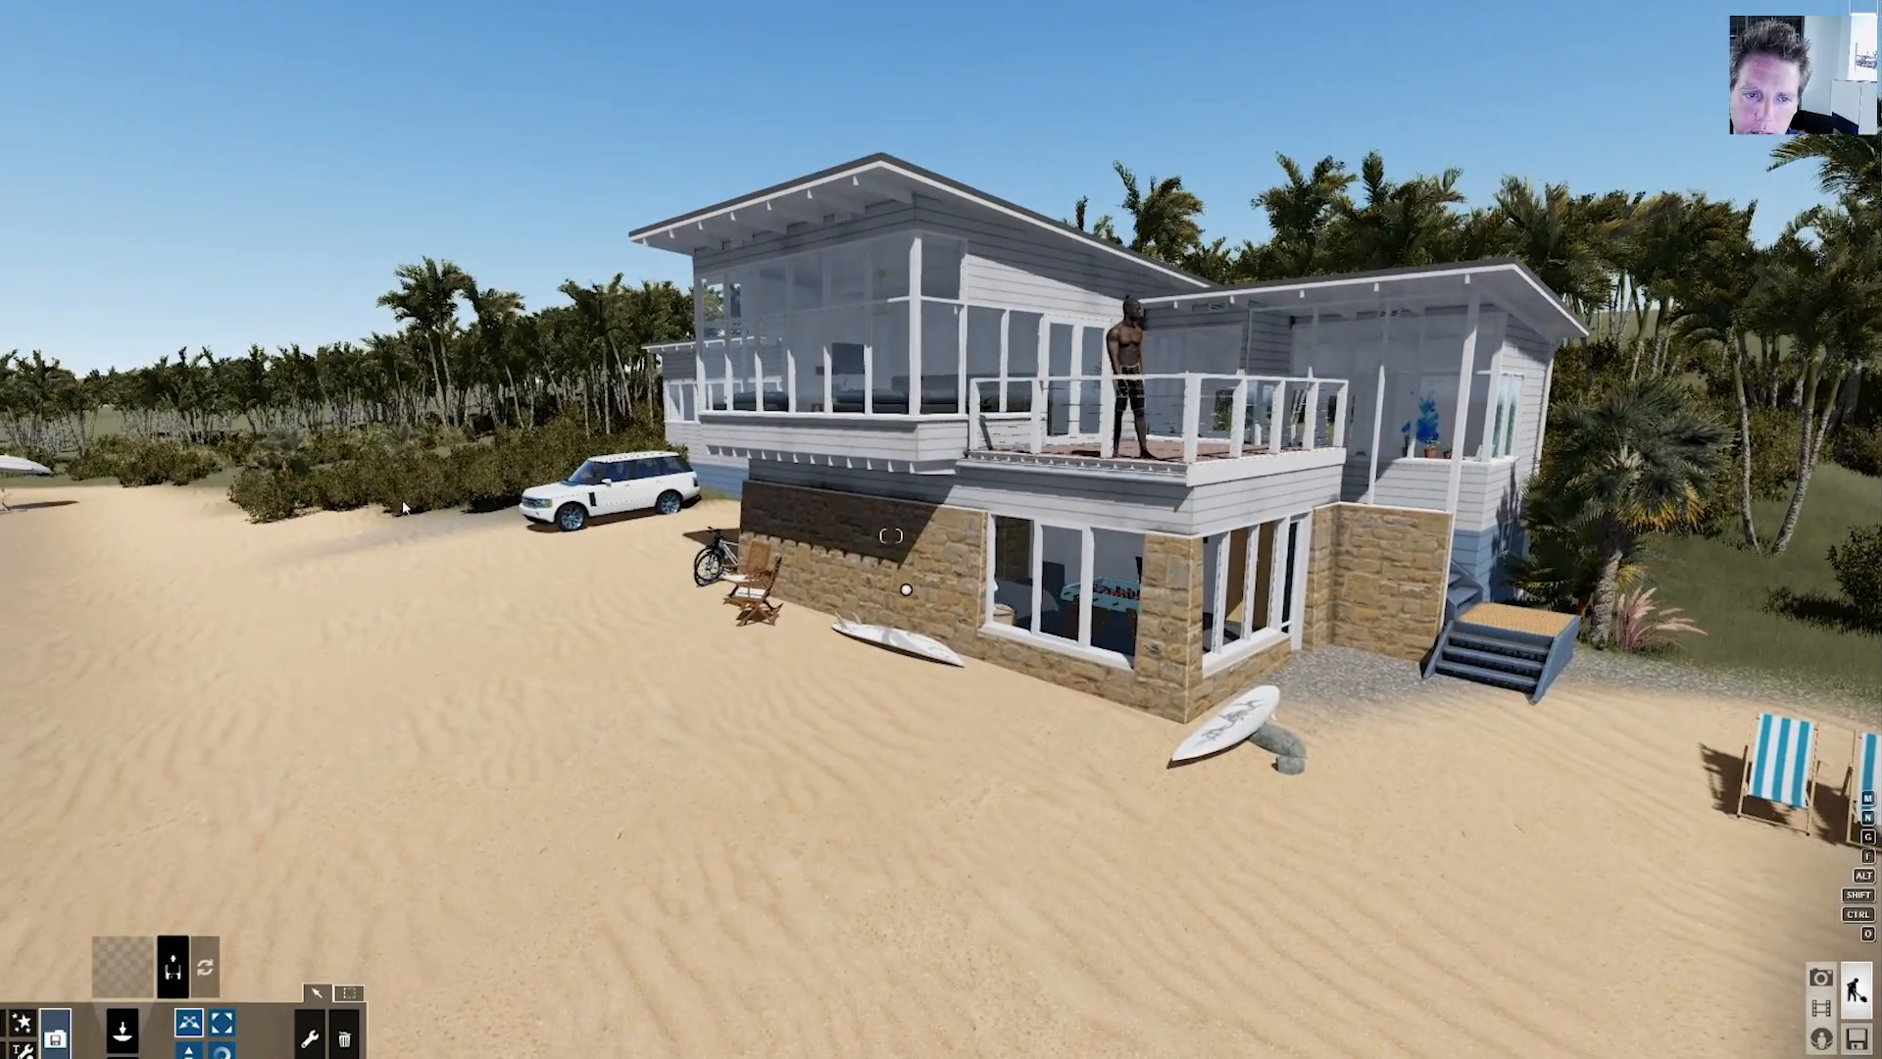
right_click_drag(403, 507, 622, 505)
key("w")
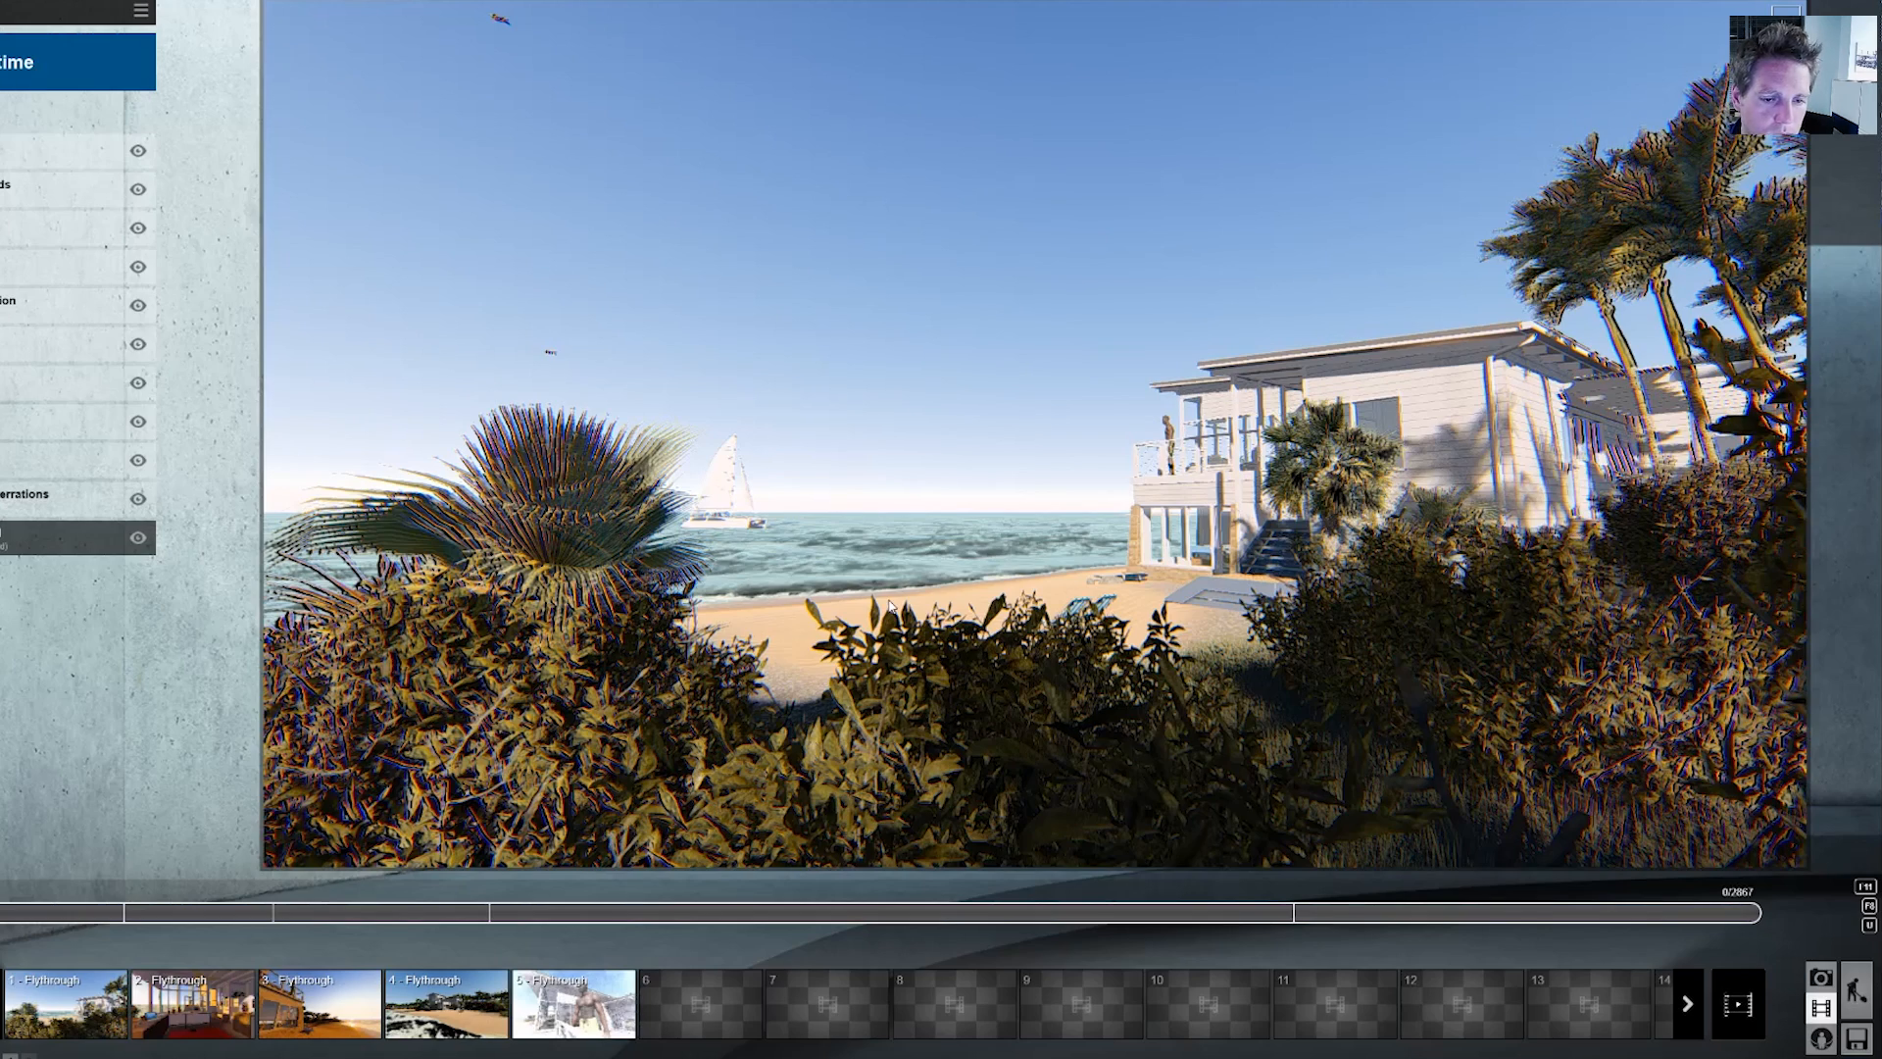
- In Clip Set 2, record a new clip with two camera keyframes, panning from the beach house towards the parked car and palms
left_click(124, 995)
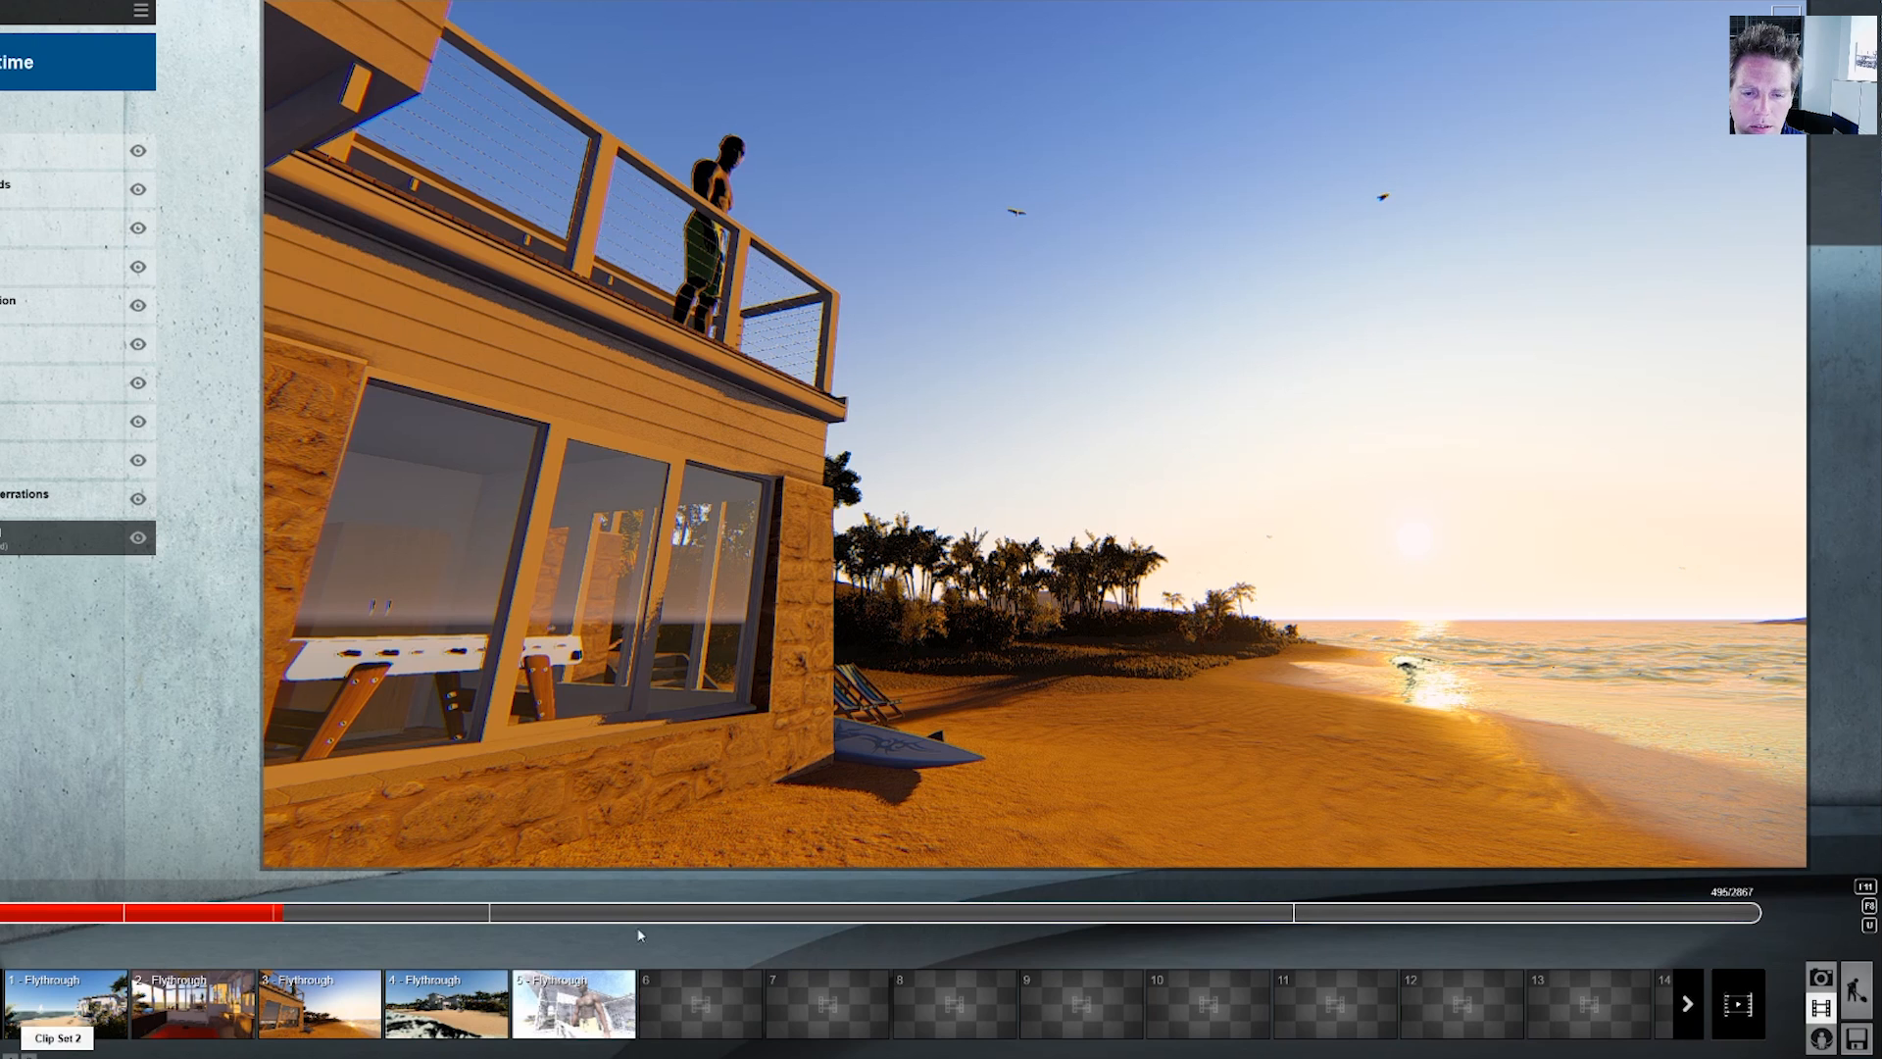
left_click(86, 975)
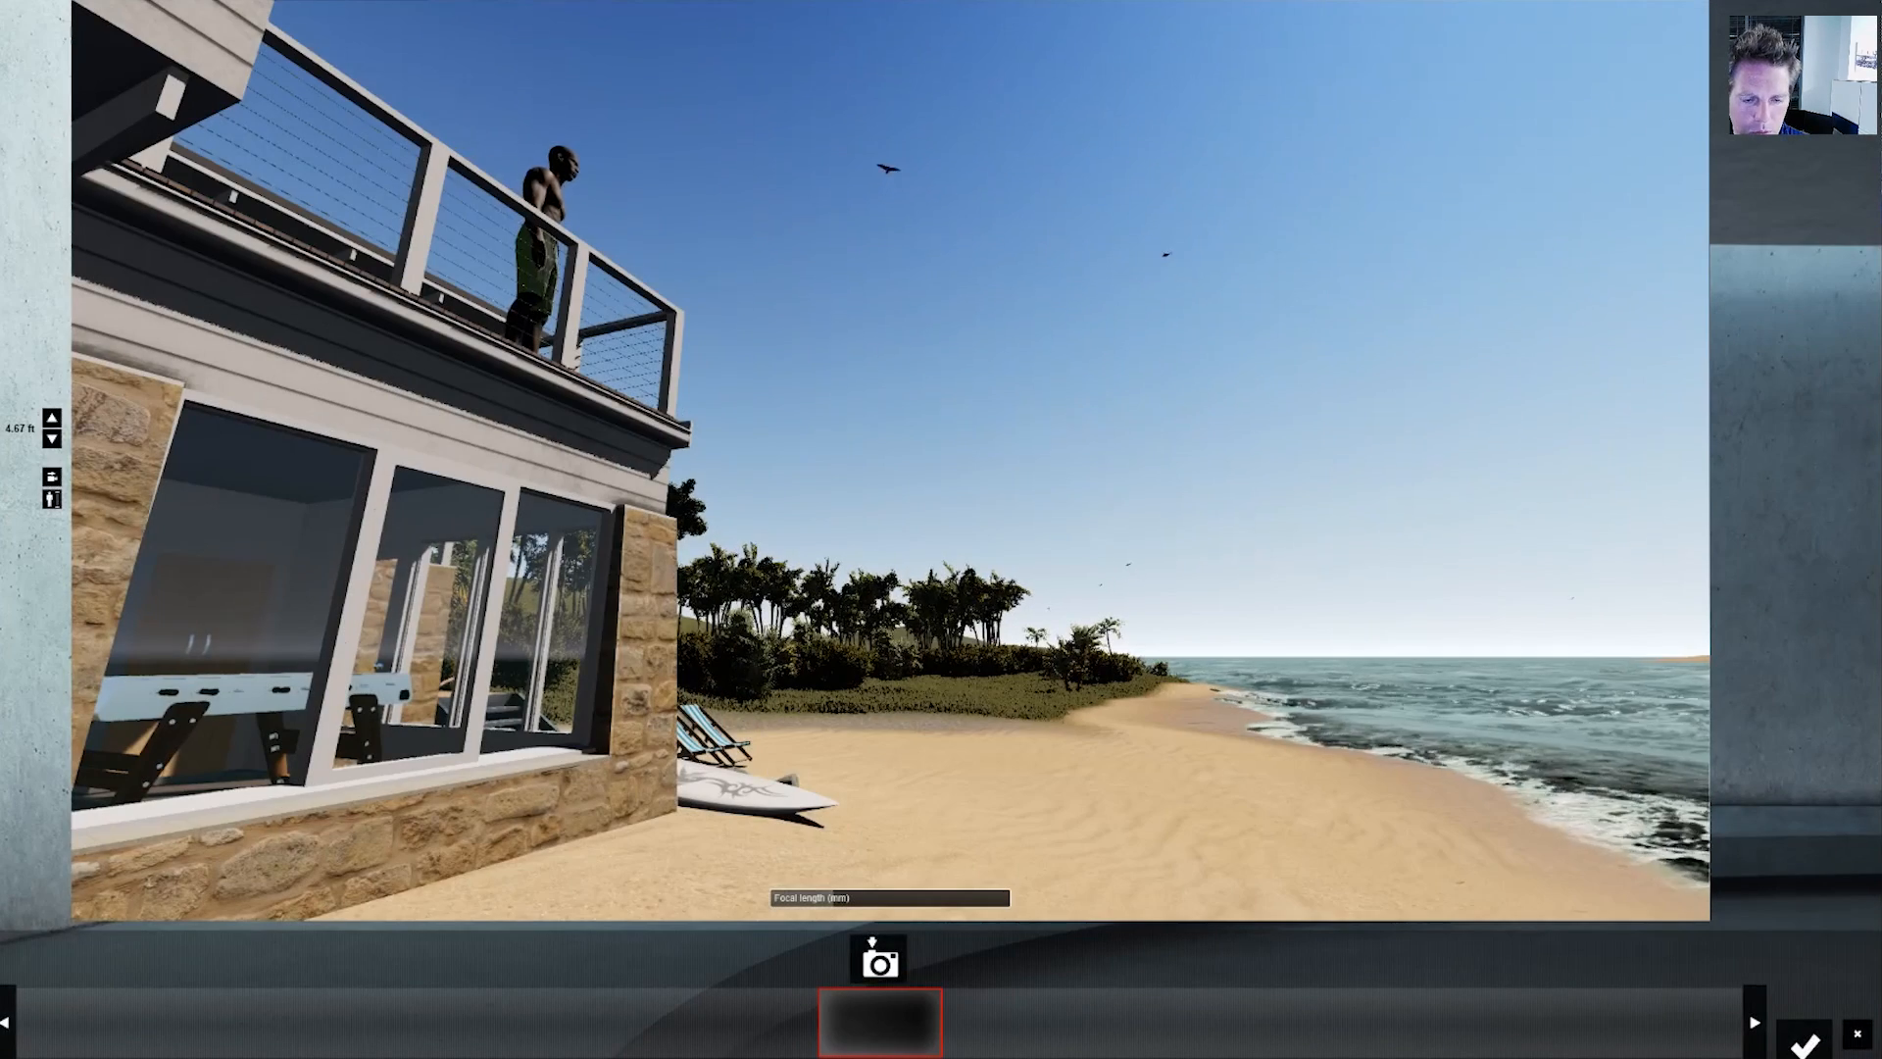
right_click_drag(750, 730, 250, 735)
key("s")
key("q")
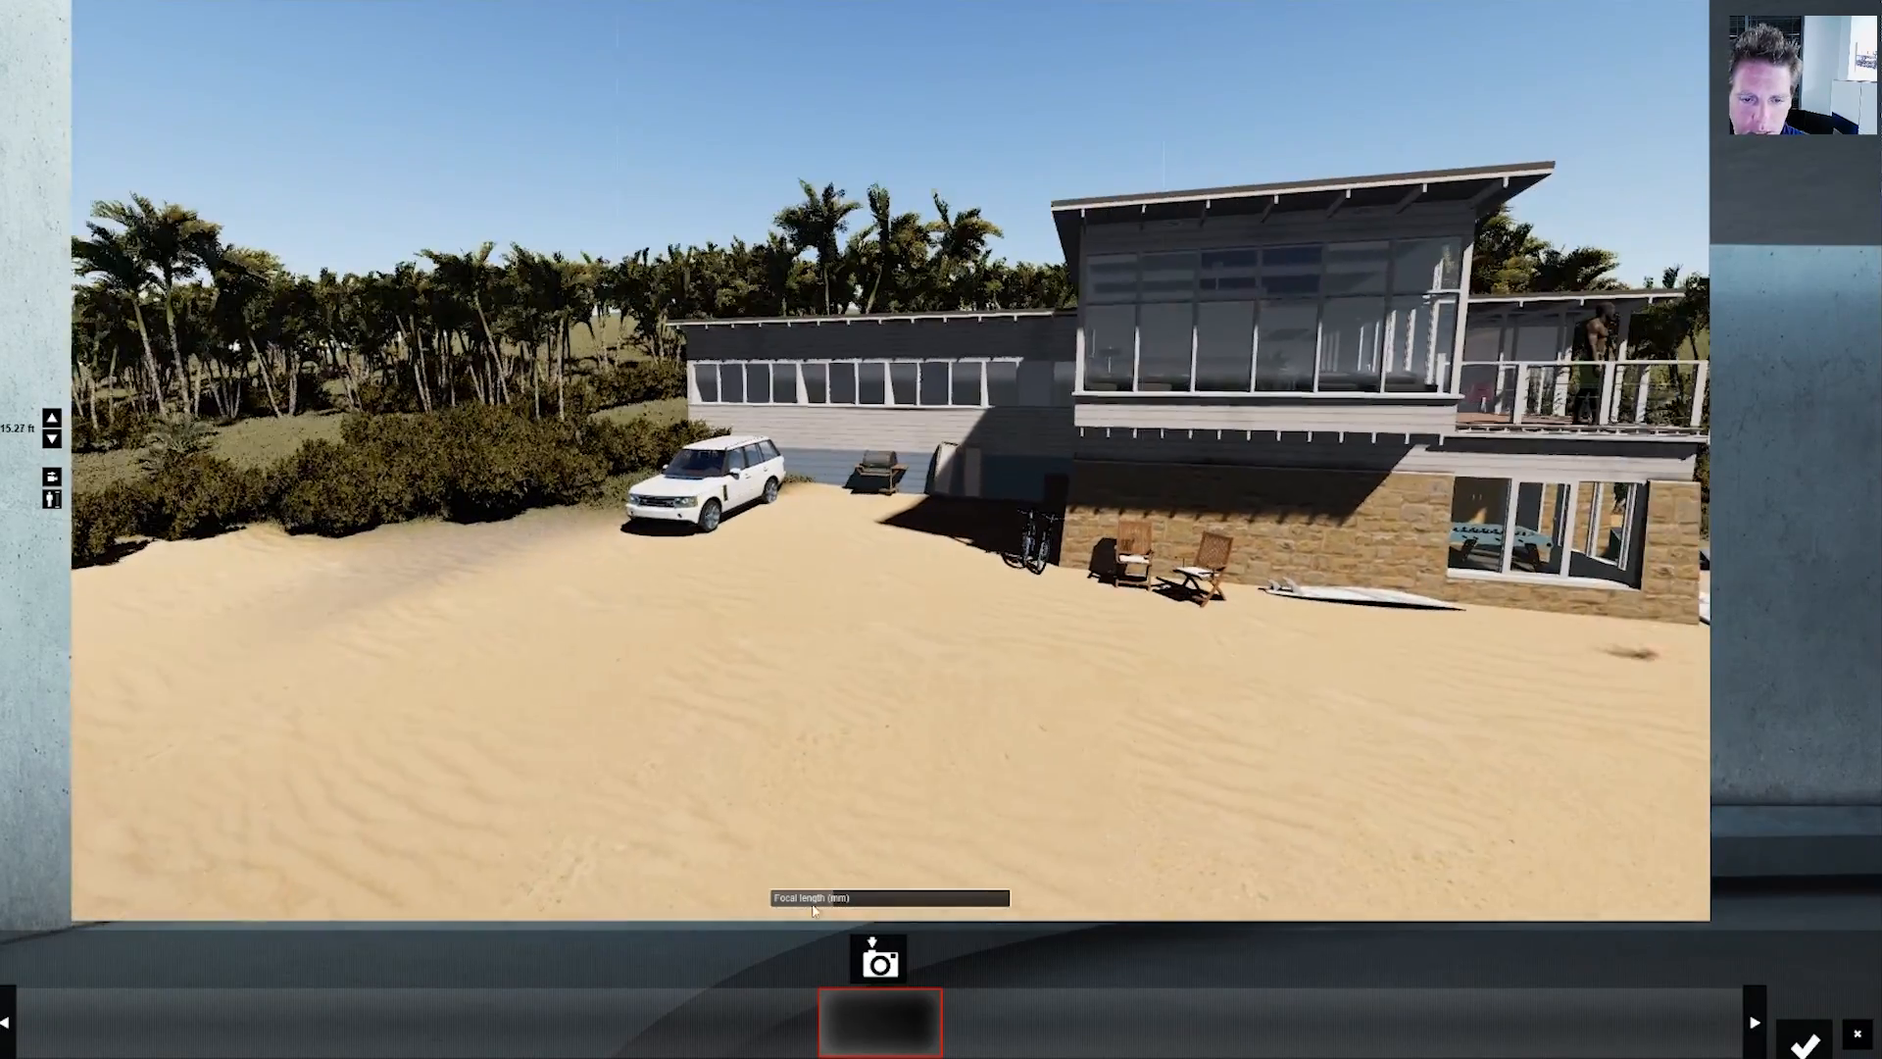
left_click(903, 968)
key("a")
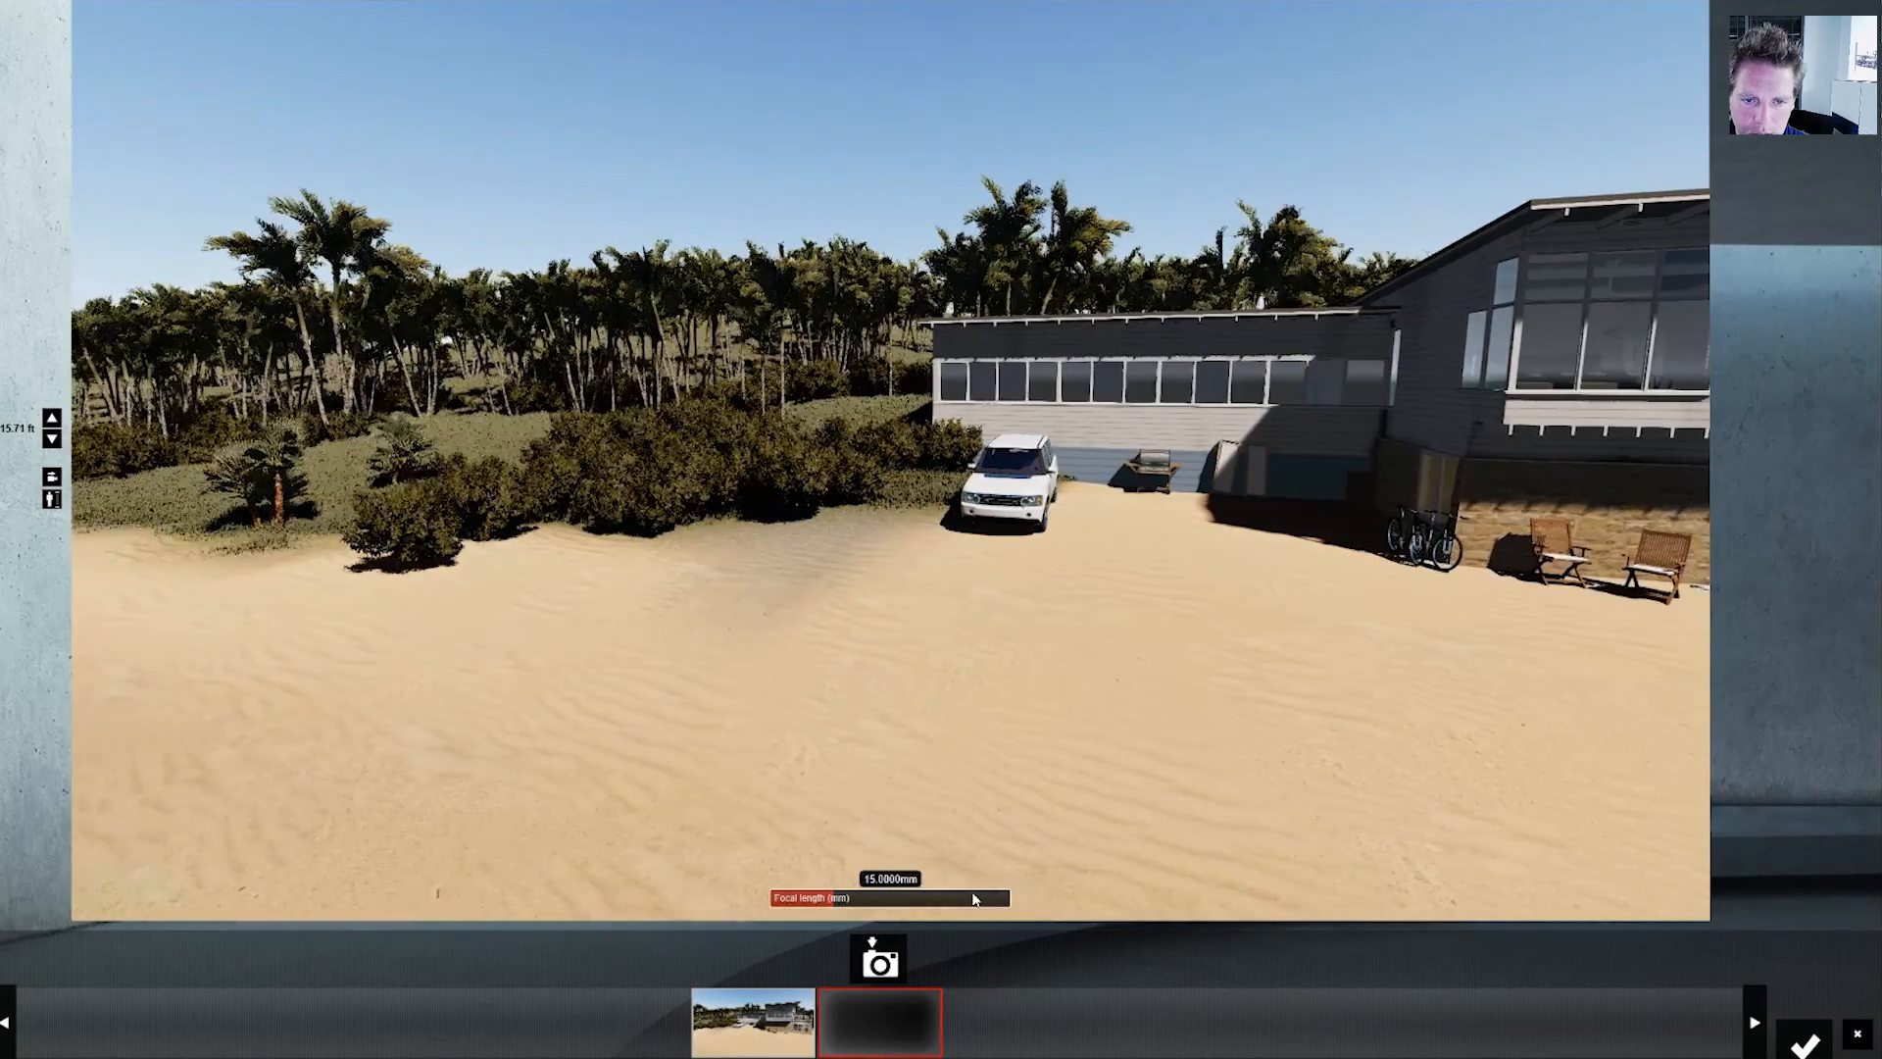
left_click(891, 966)
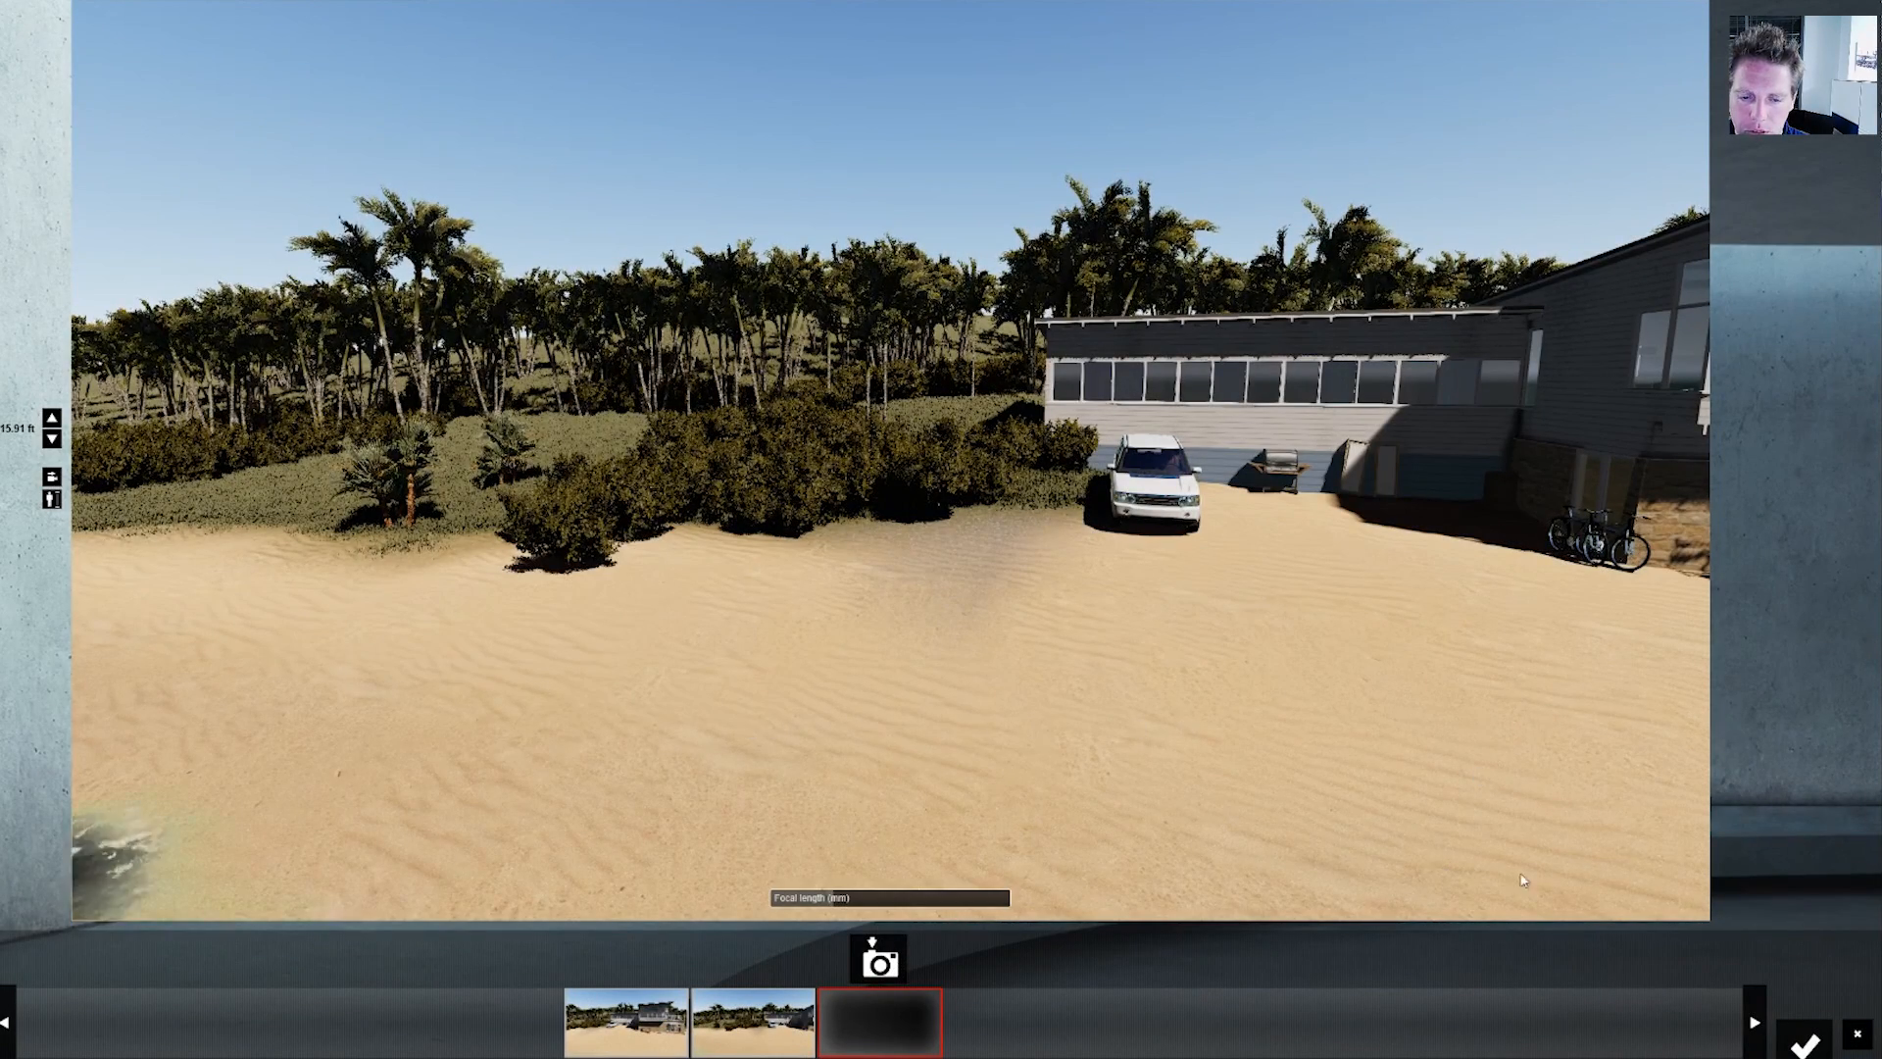
left_click(1801, 1045)
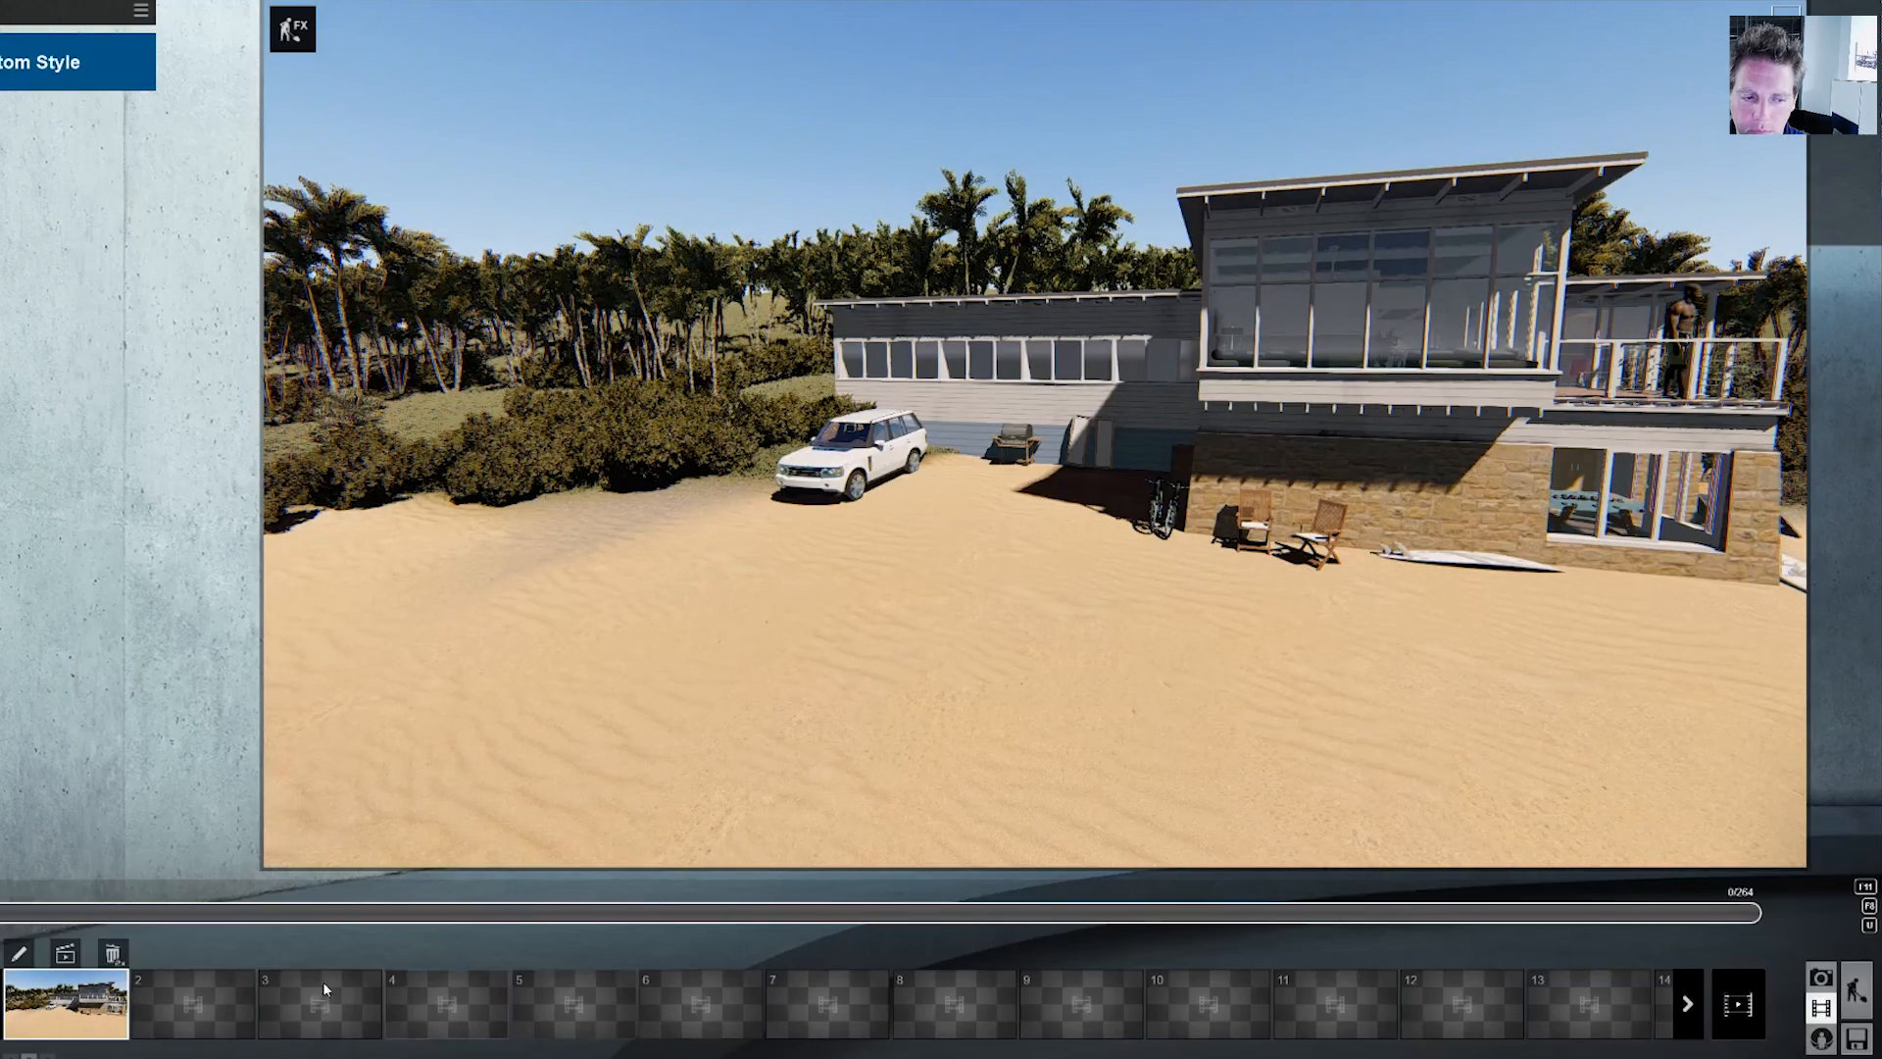
- Reopen and save the clip's camera path, and add the Move effect to the clip
left_click(34, 954)
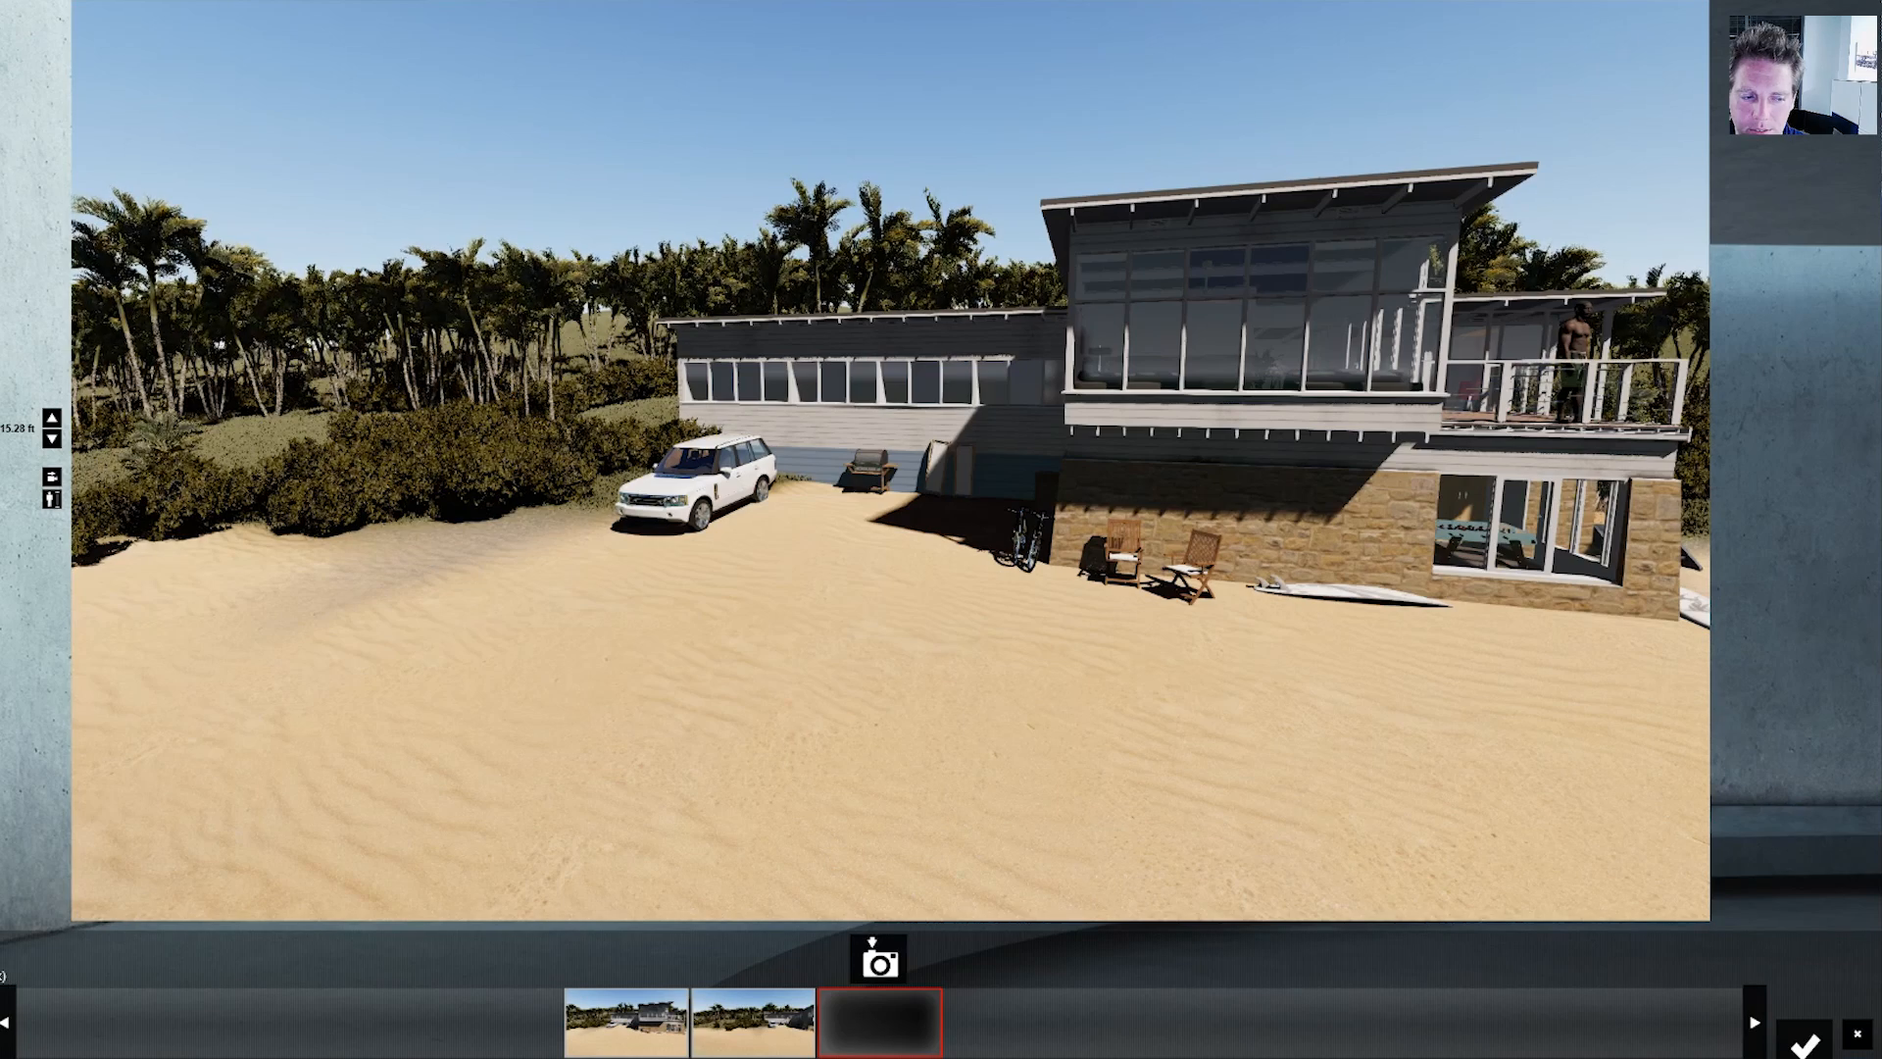
left_click(1803, 1042)
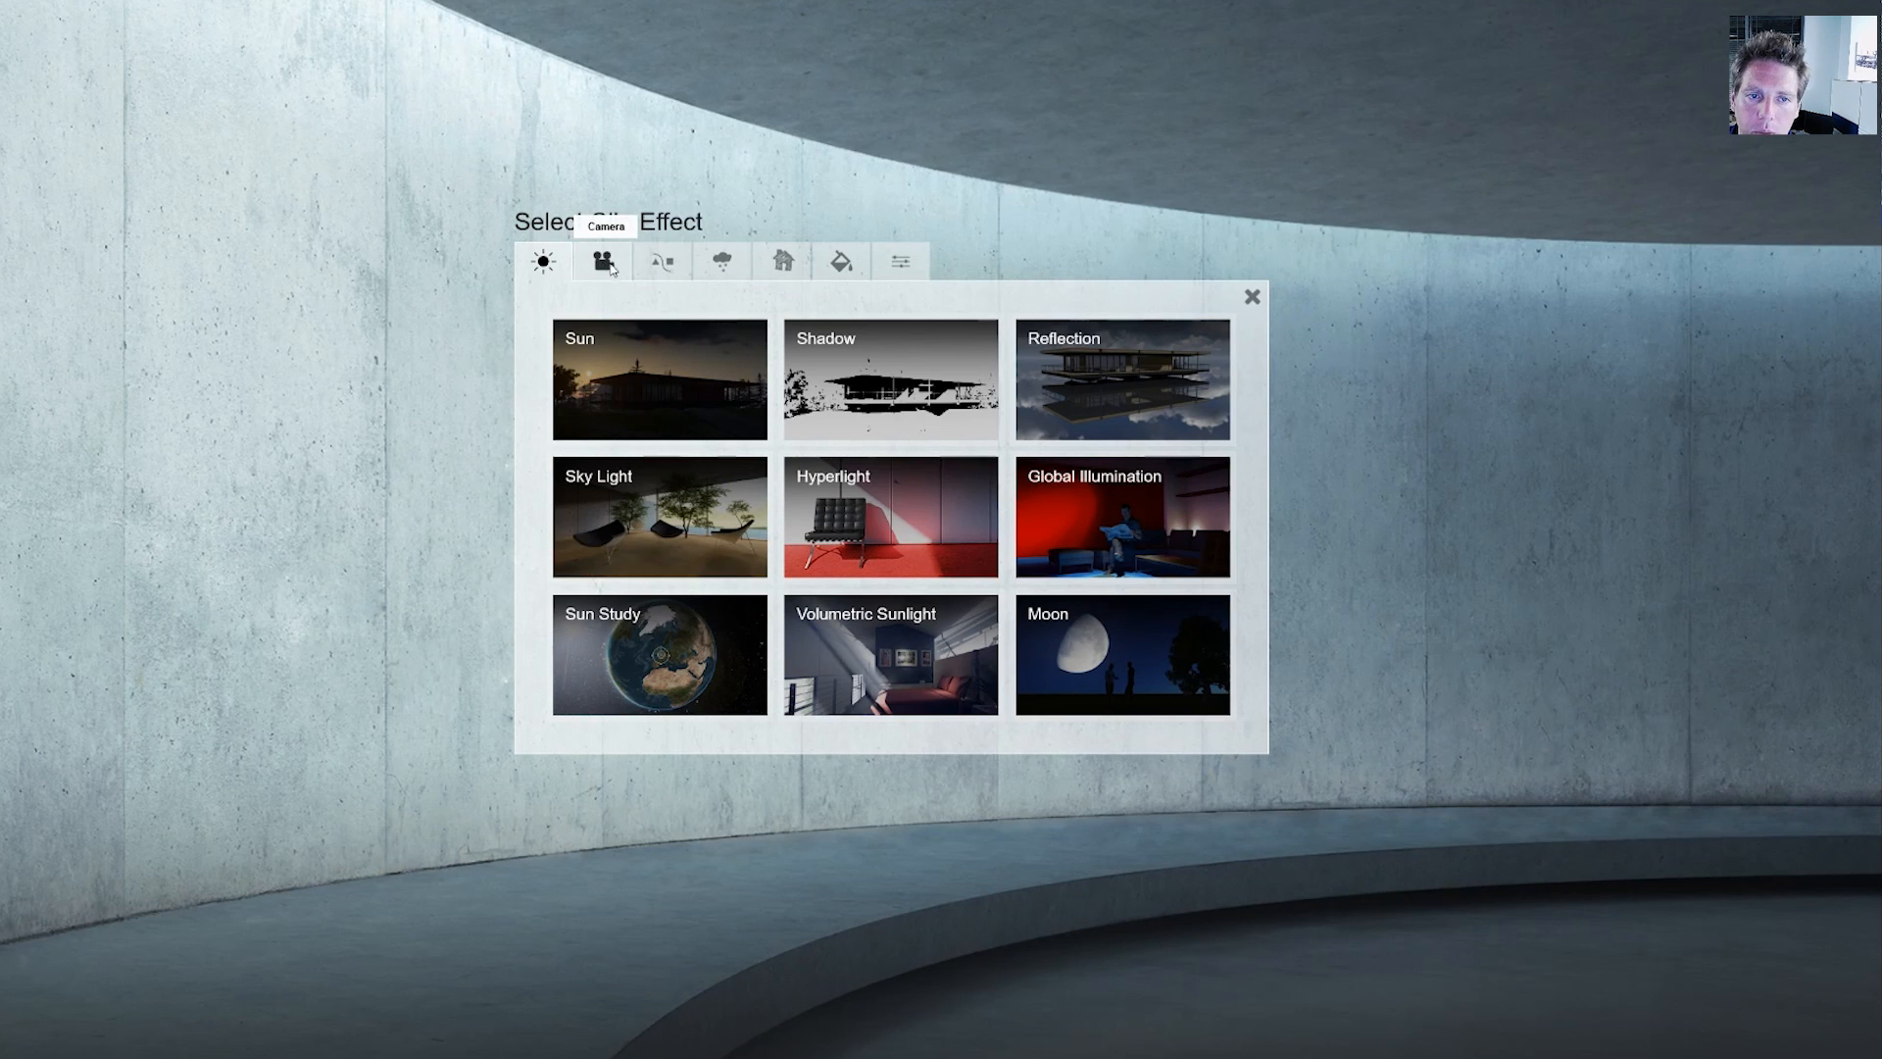
left_click(663, 262)
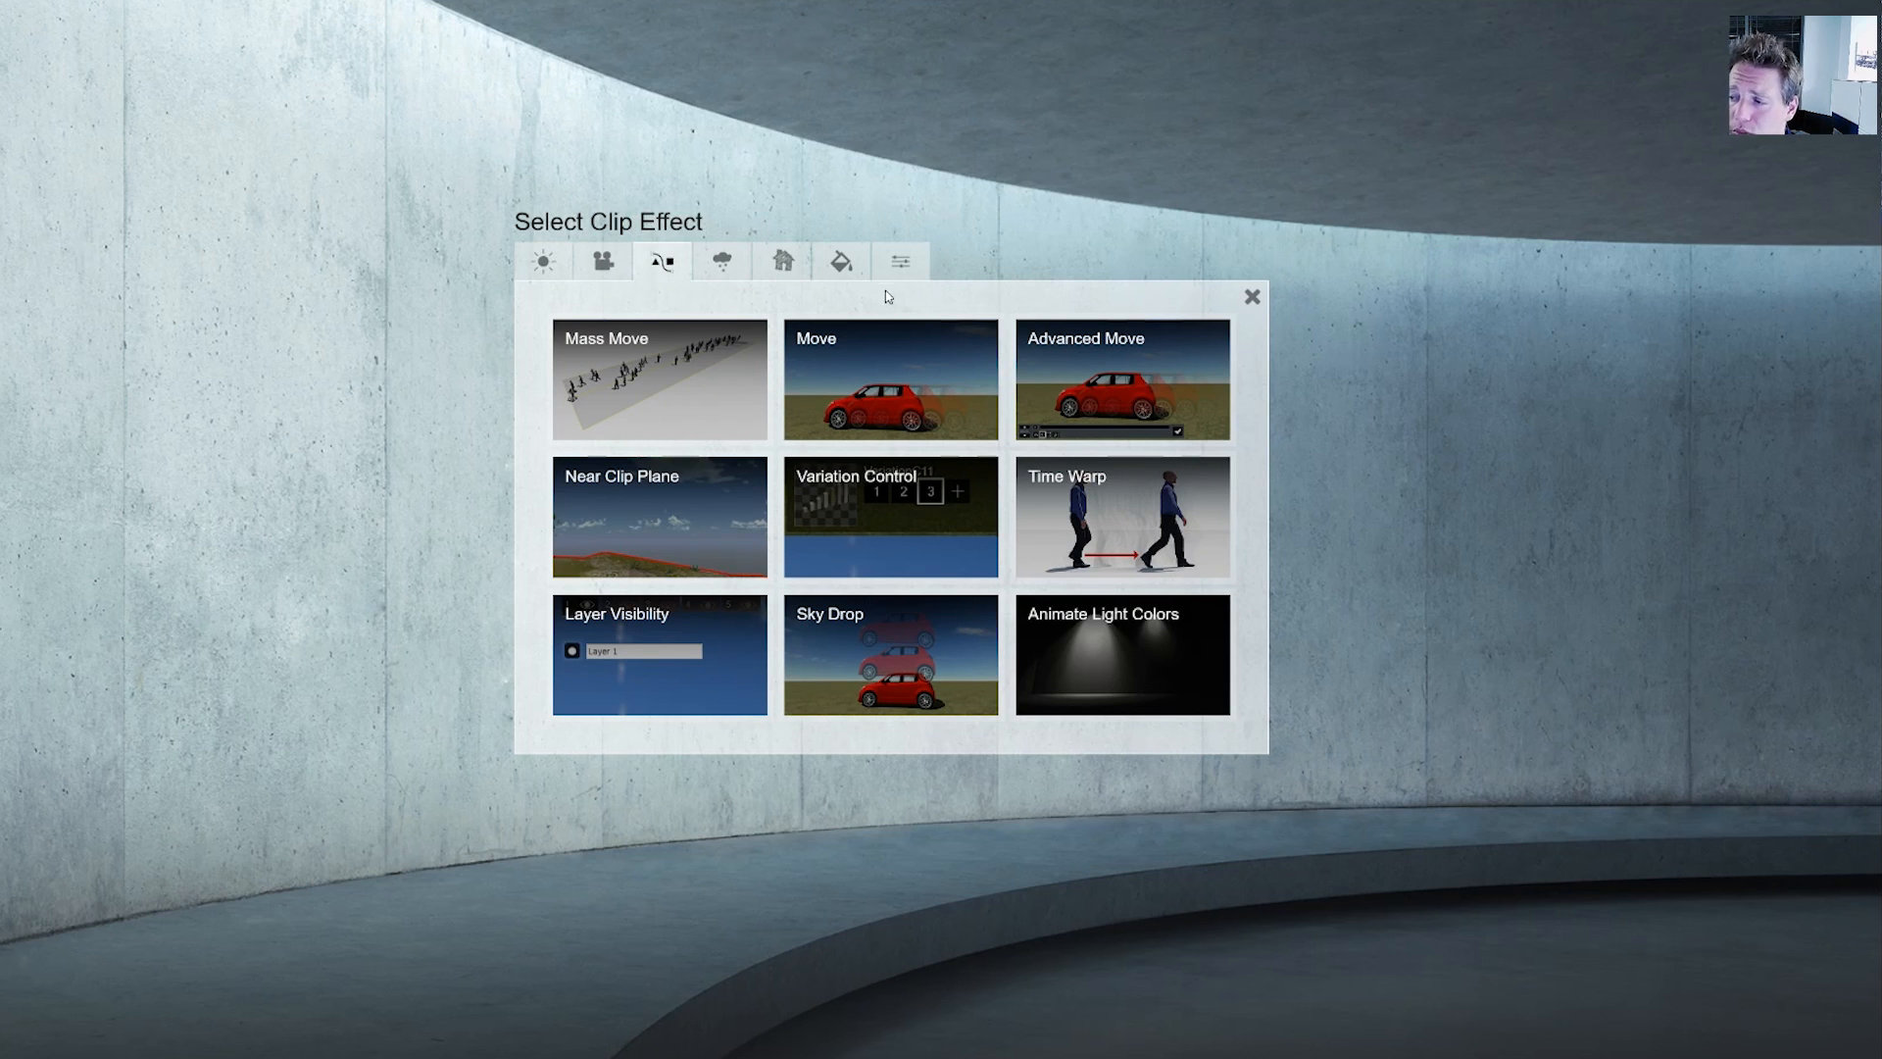
left_click(900, 365)
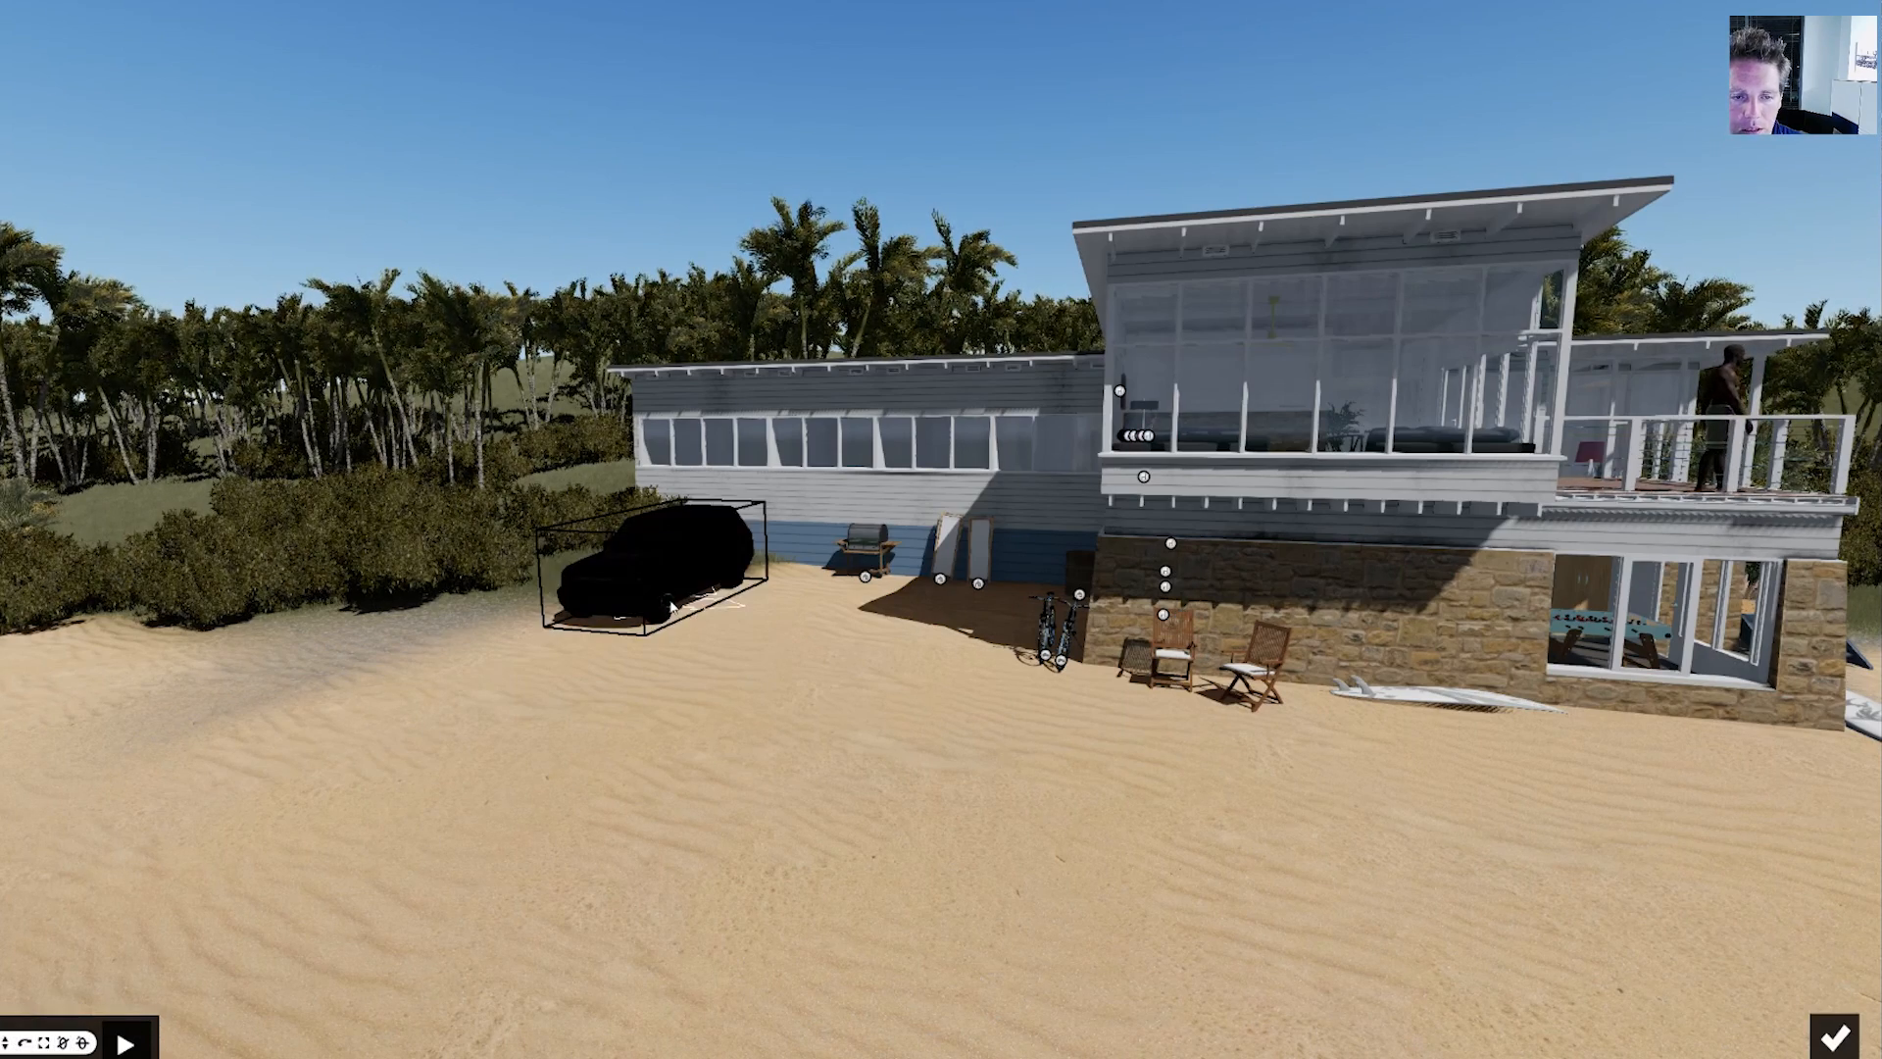
- Set the white car's start position on the open sand in front of the stone wall, rotated to face the bushes
left_click_drag(672, 608, 1468, 929)
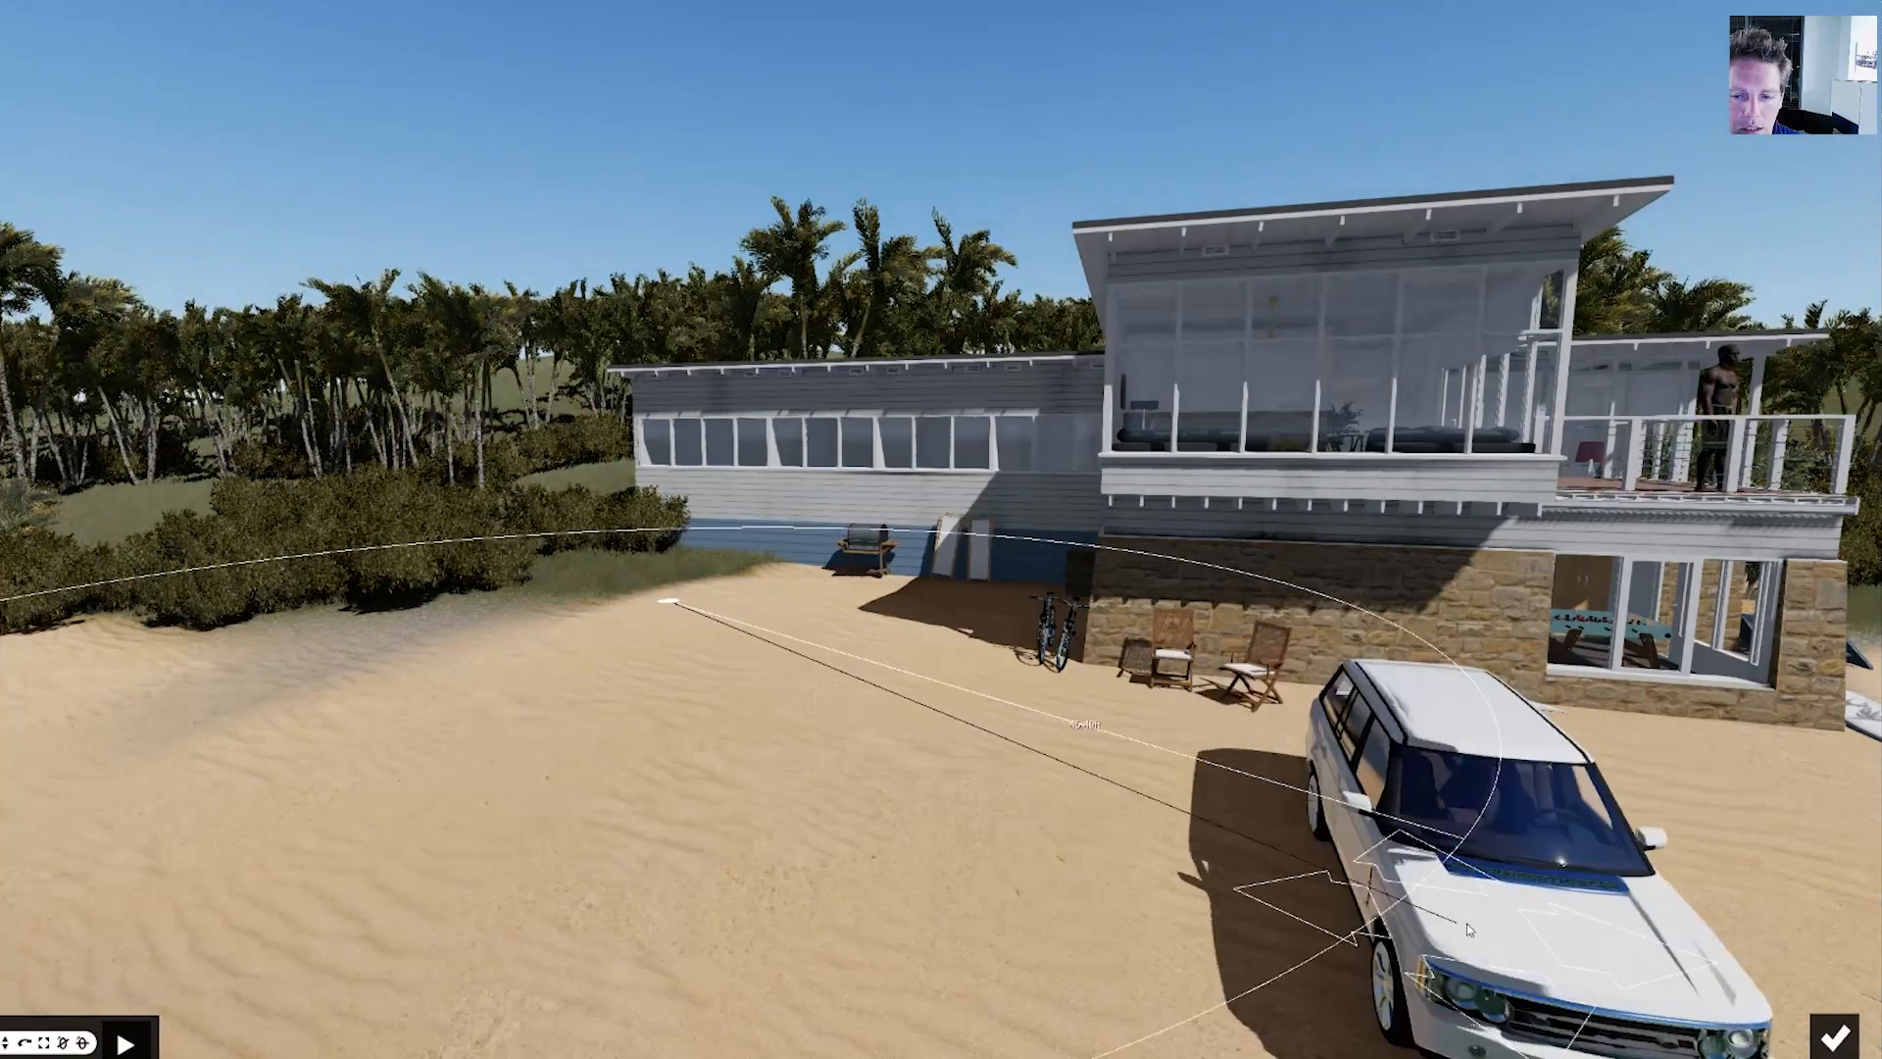
key("s")
right_click_drag(1468, 929, 1033, 829)
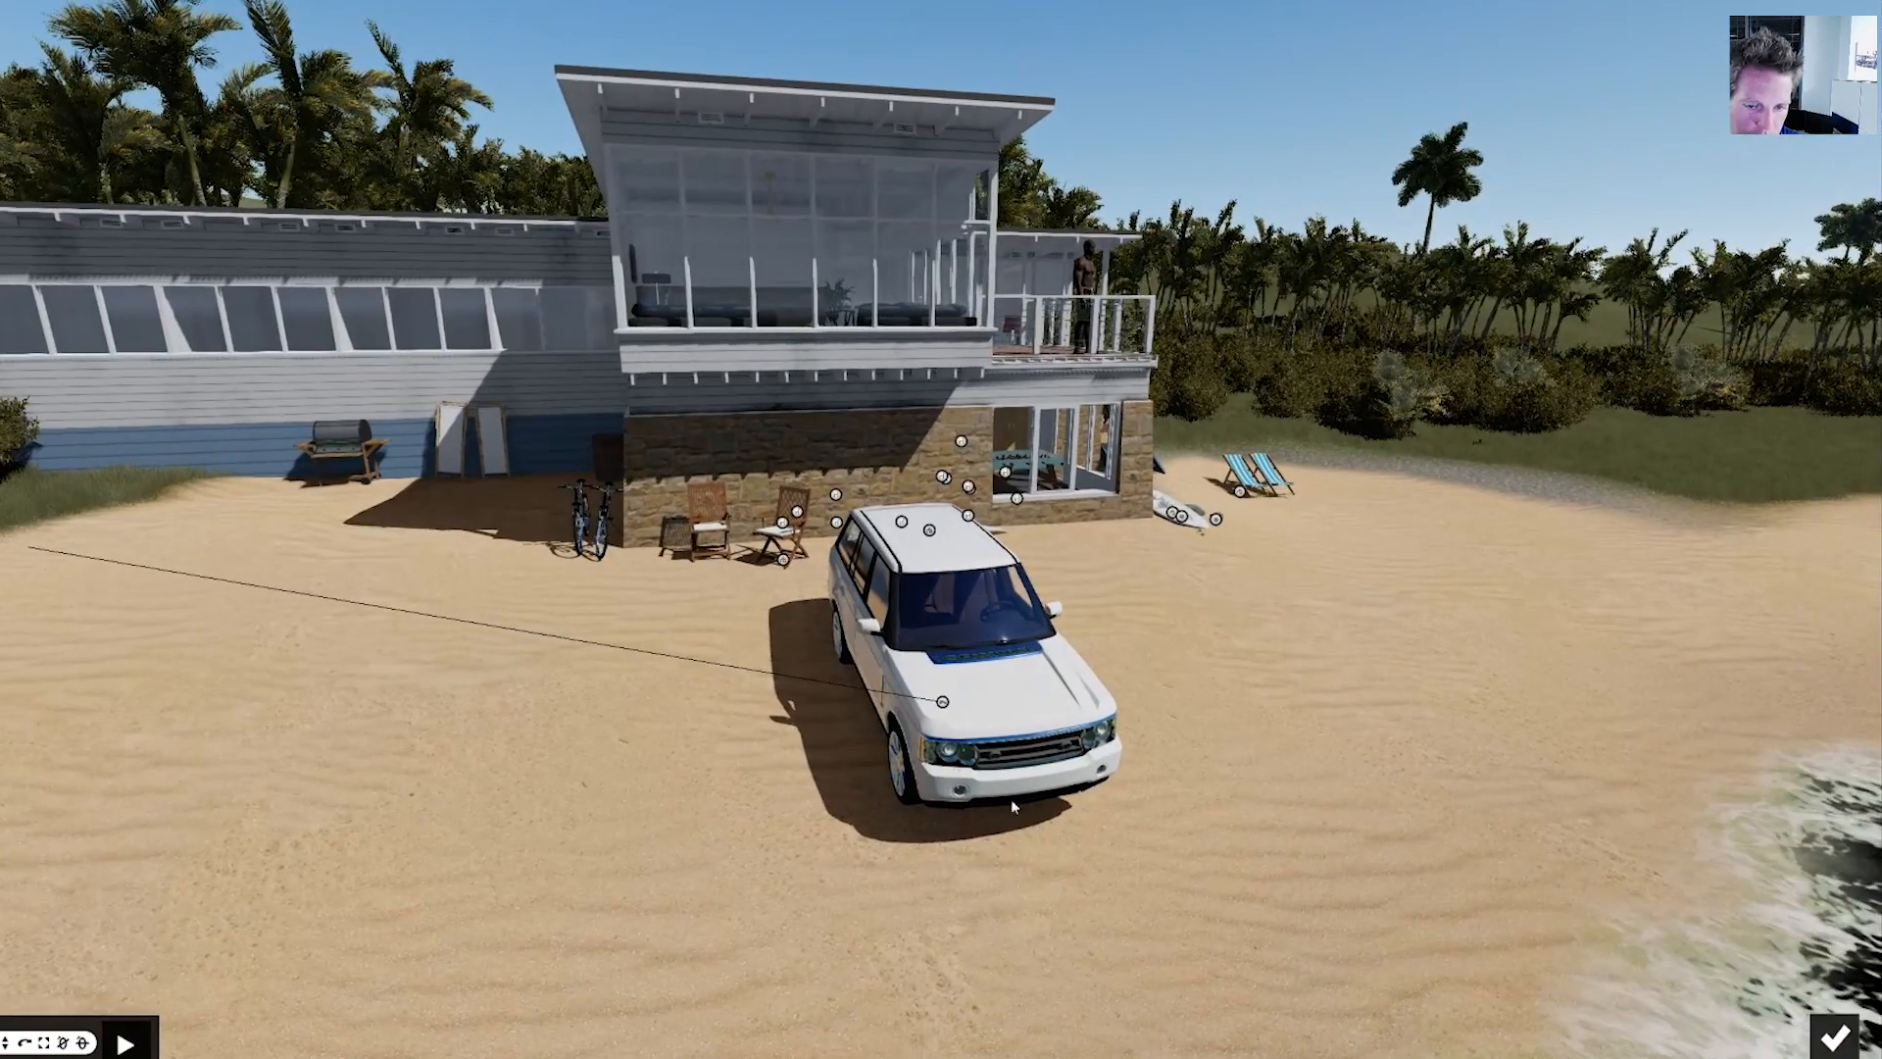
key("s")
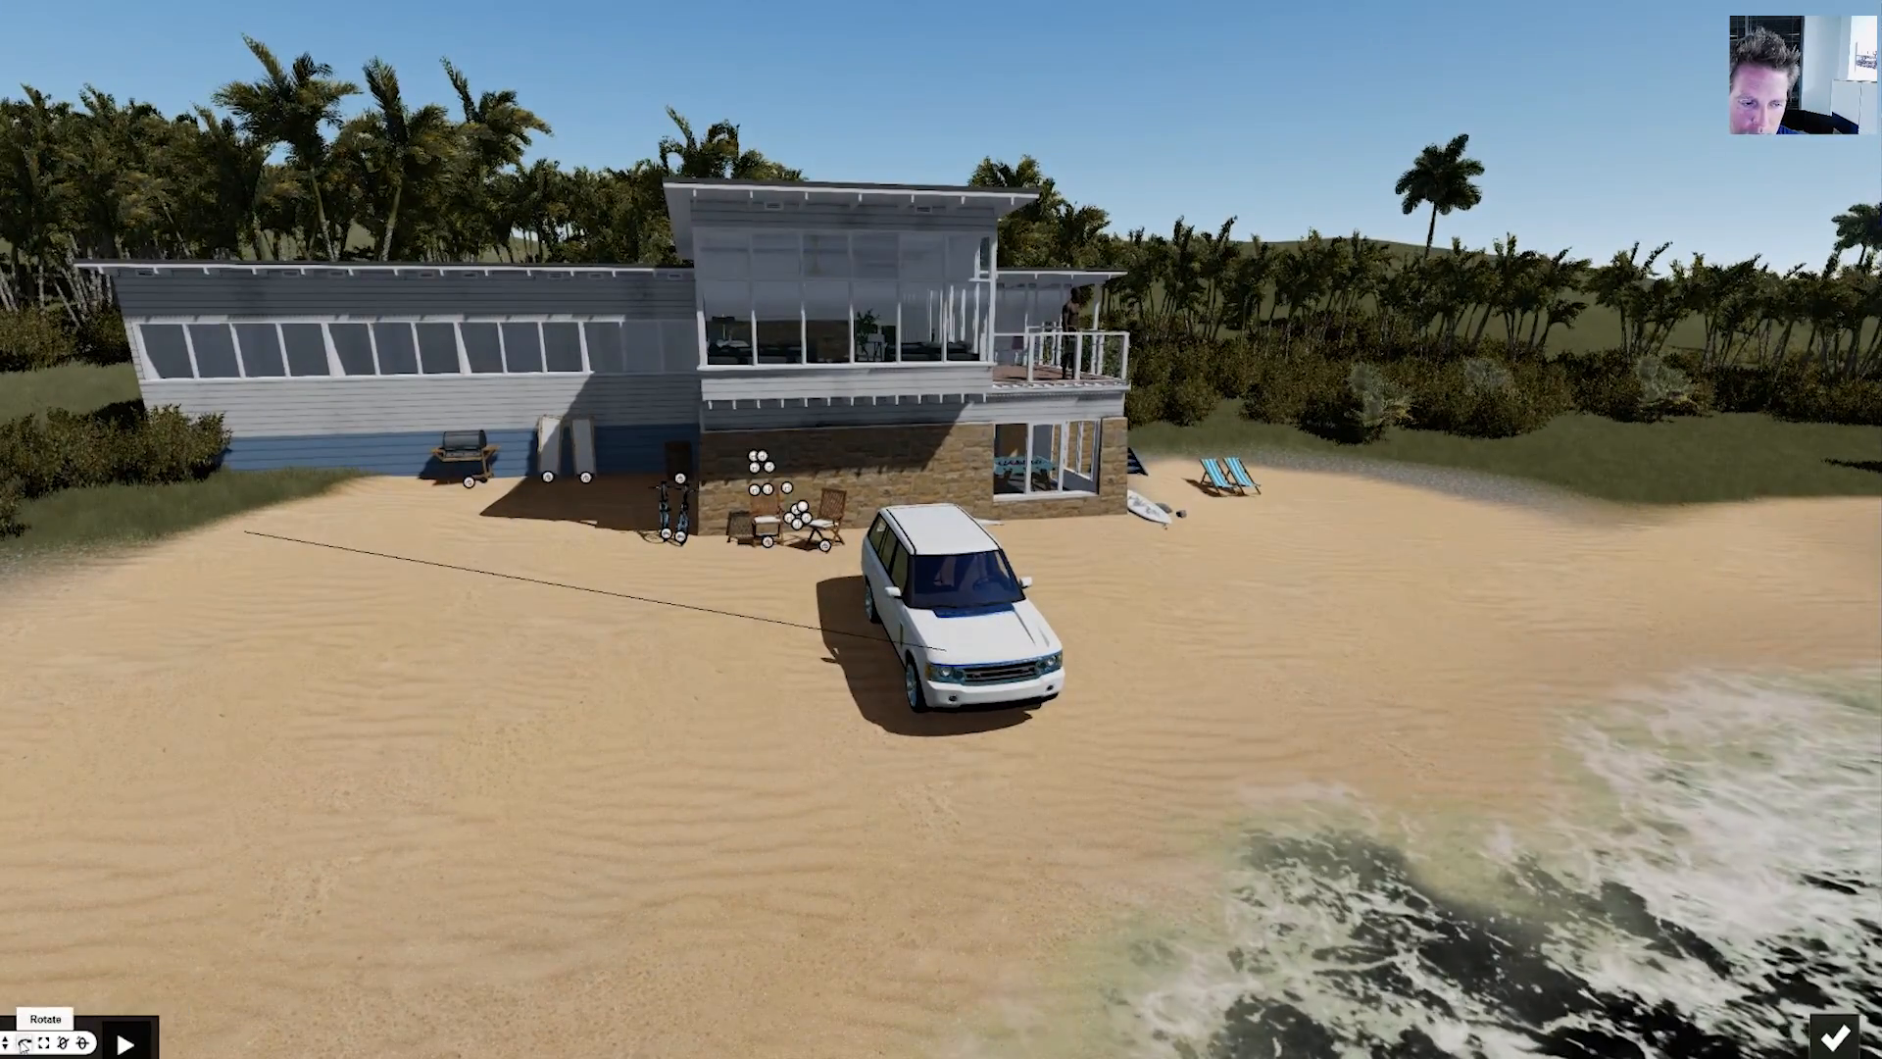
left_click(24, 1043)
left_click_drag(946, 651, 821, 663)
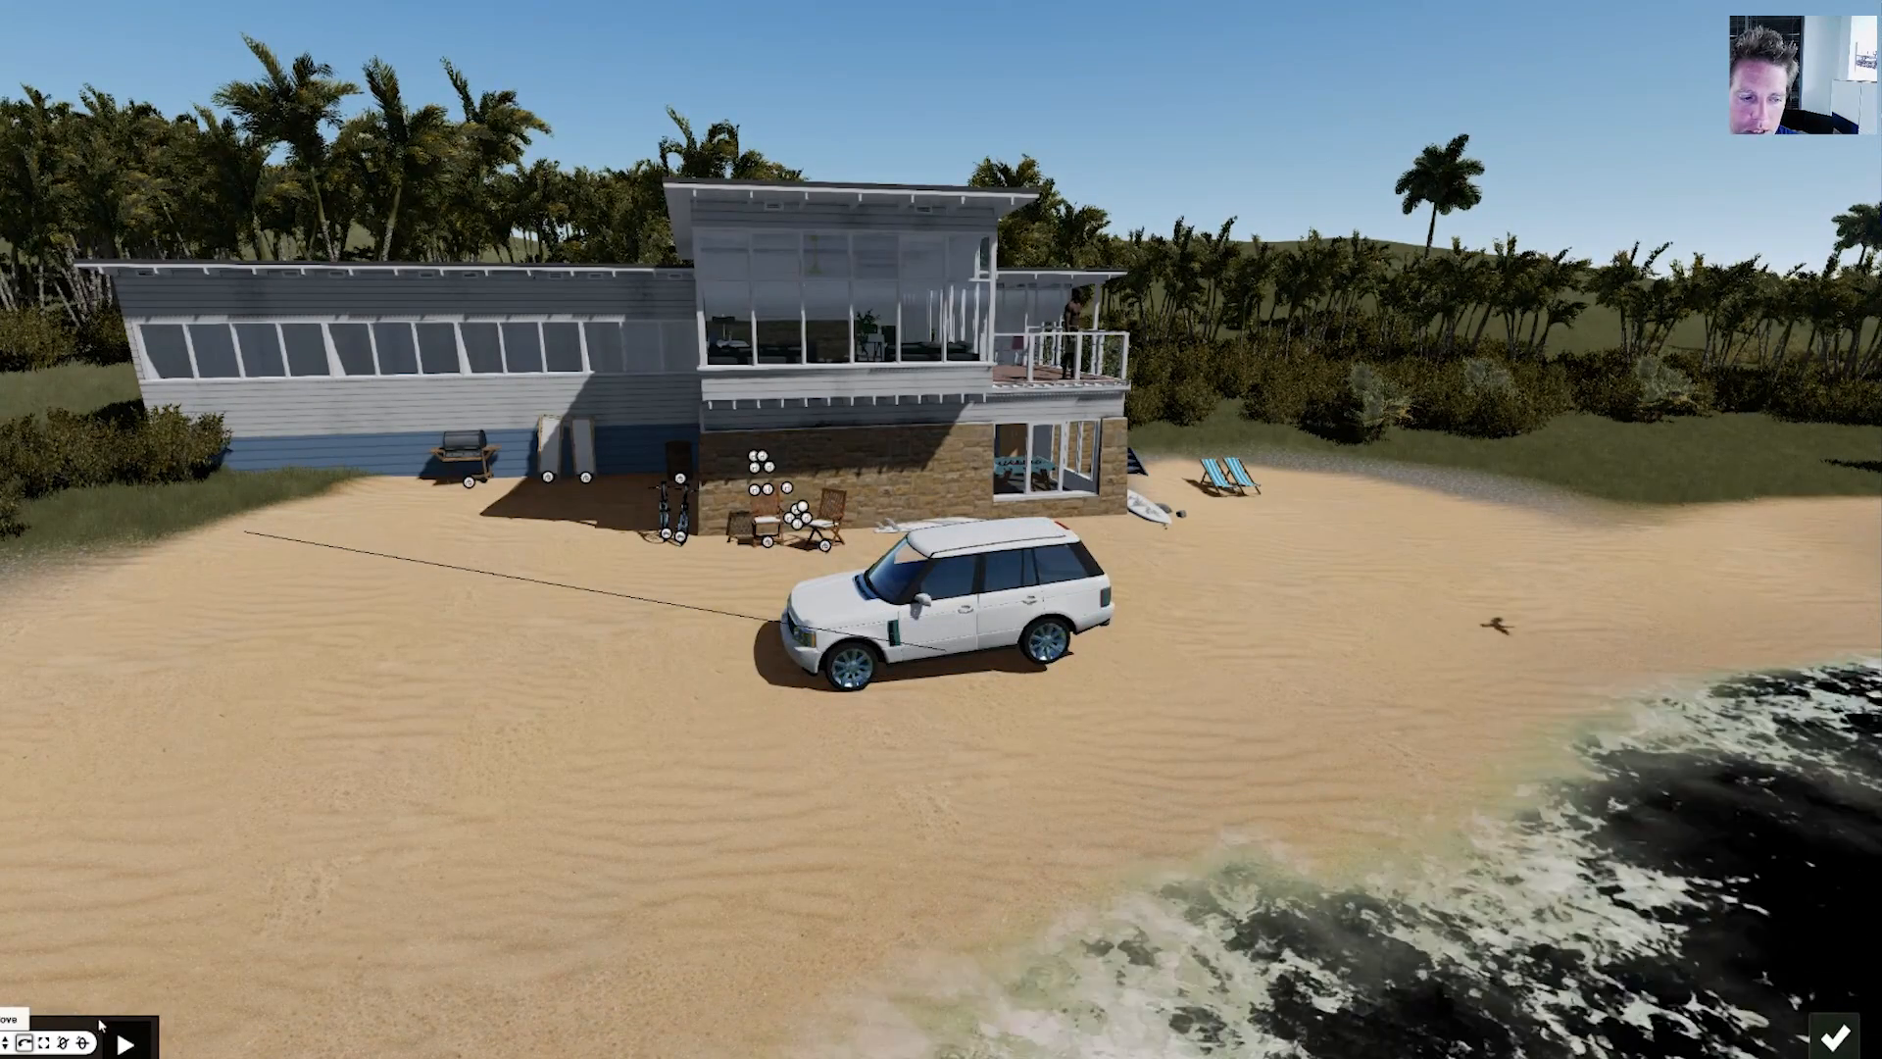
- Set the car's end position at the far side of the sand near the bushes, facing its travel direction, and save the move
left_click(125, 1042)
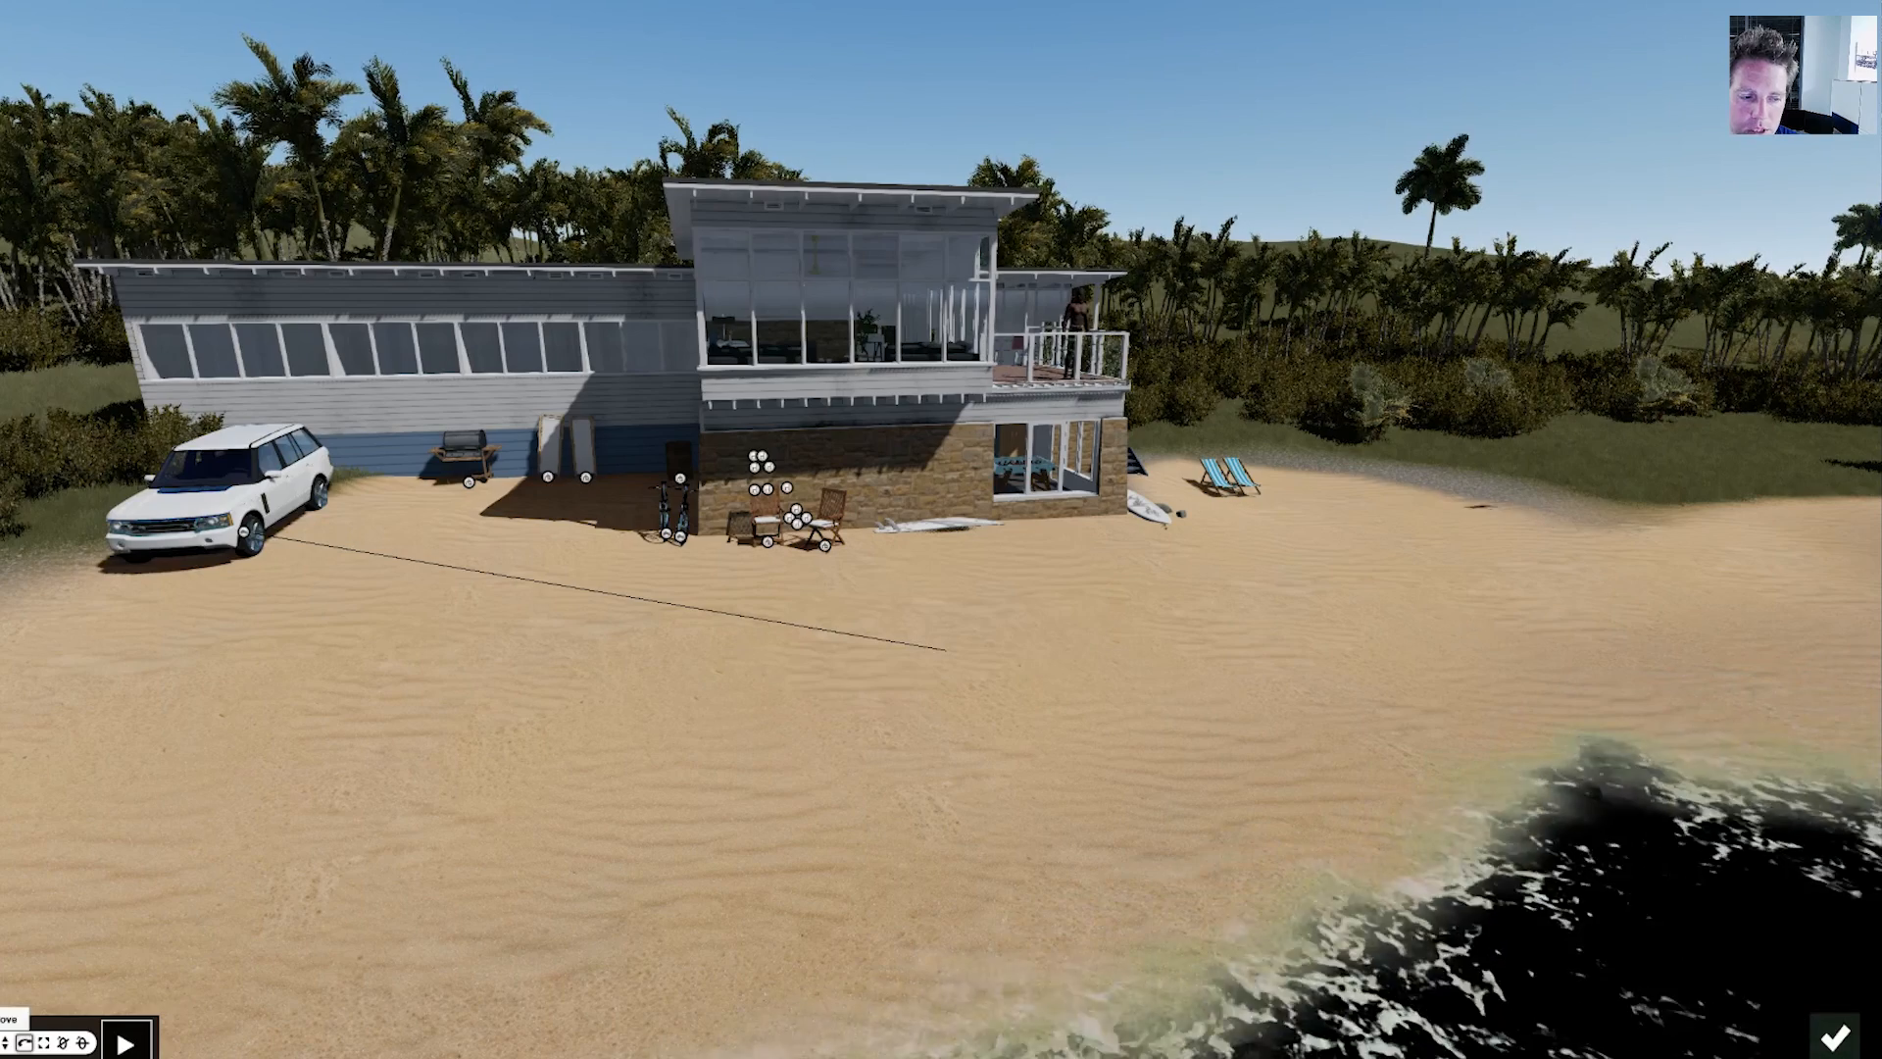
left_click(3, 1043)
left_click_drag(244, 532, 39, 745)
left_click(24, 1043)
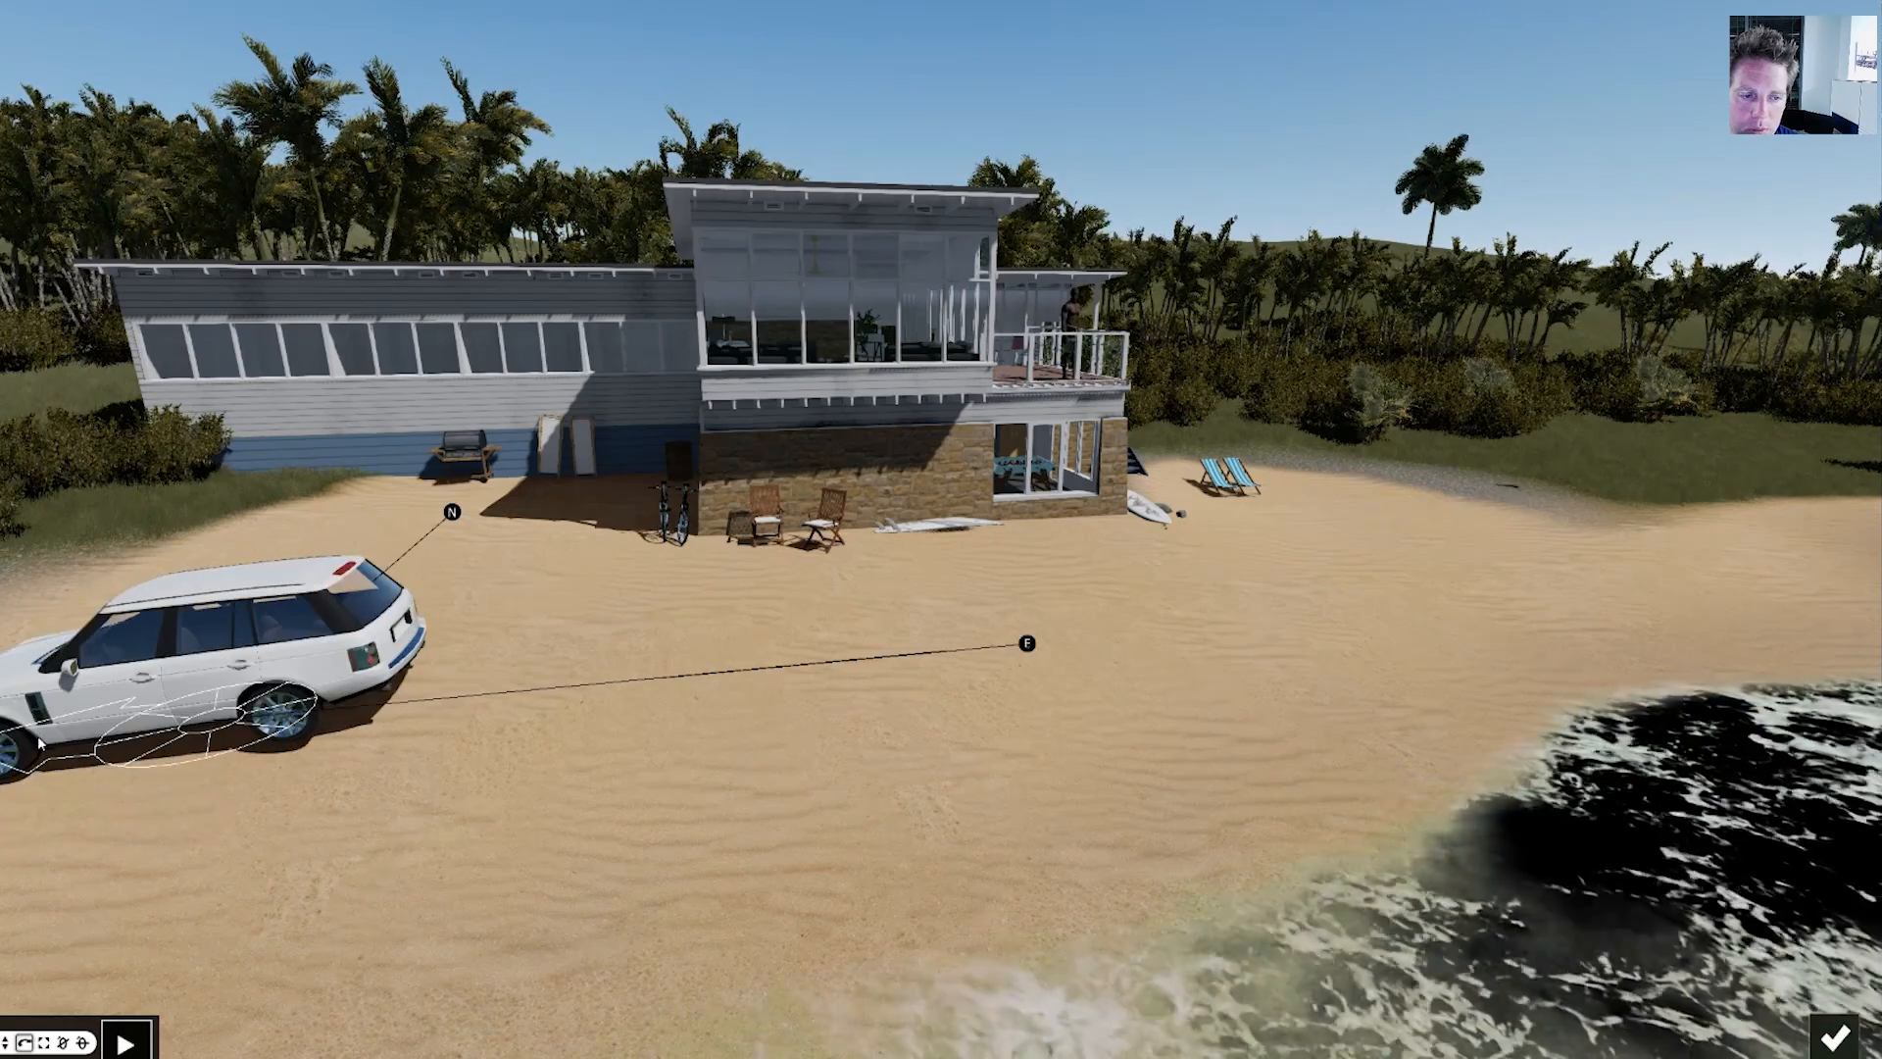
right_click_drag(39, 743, 0, 743)
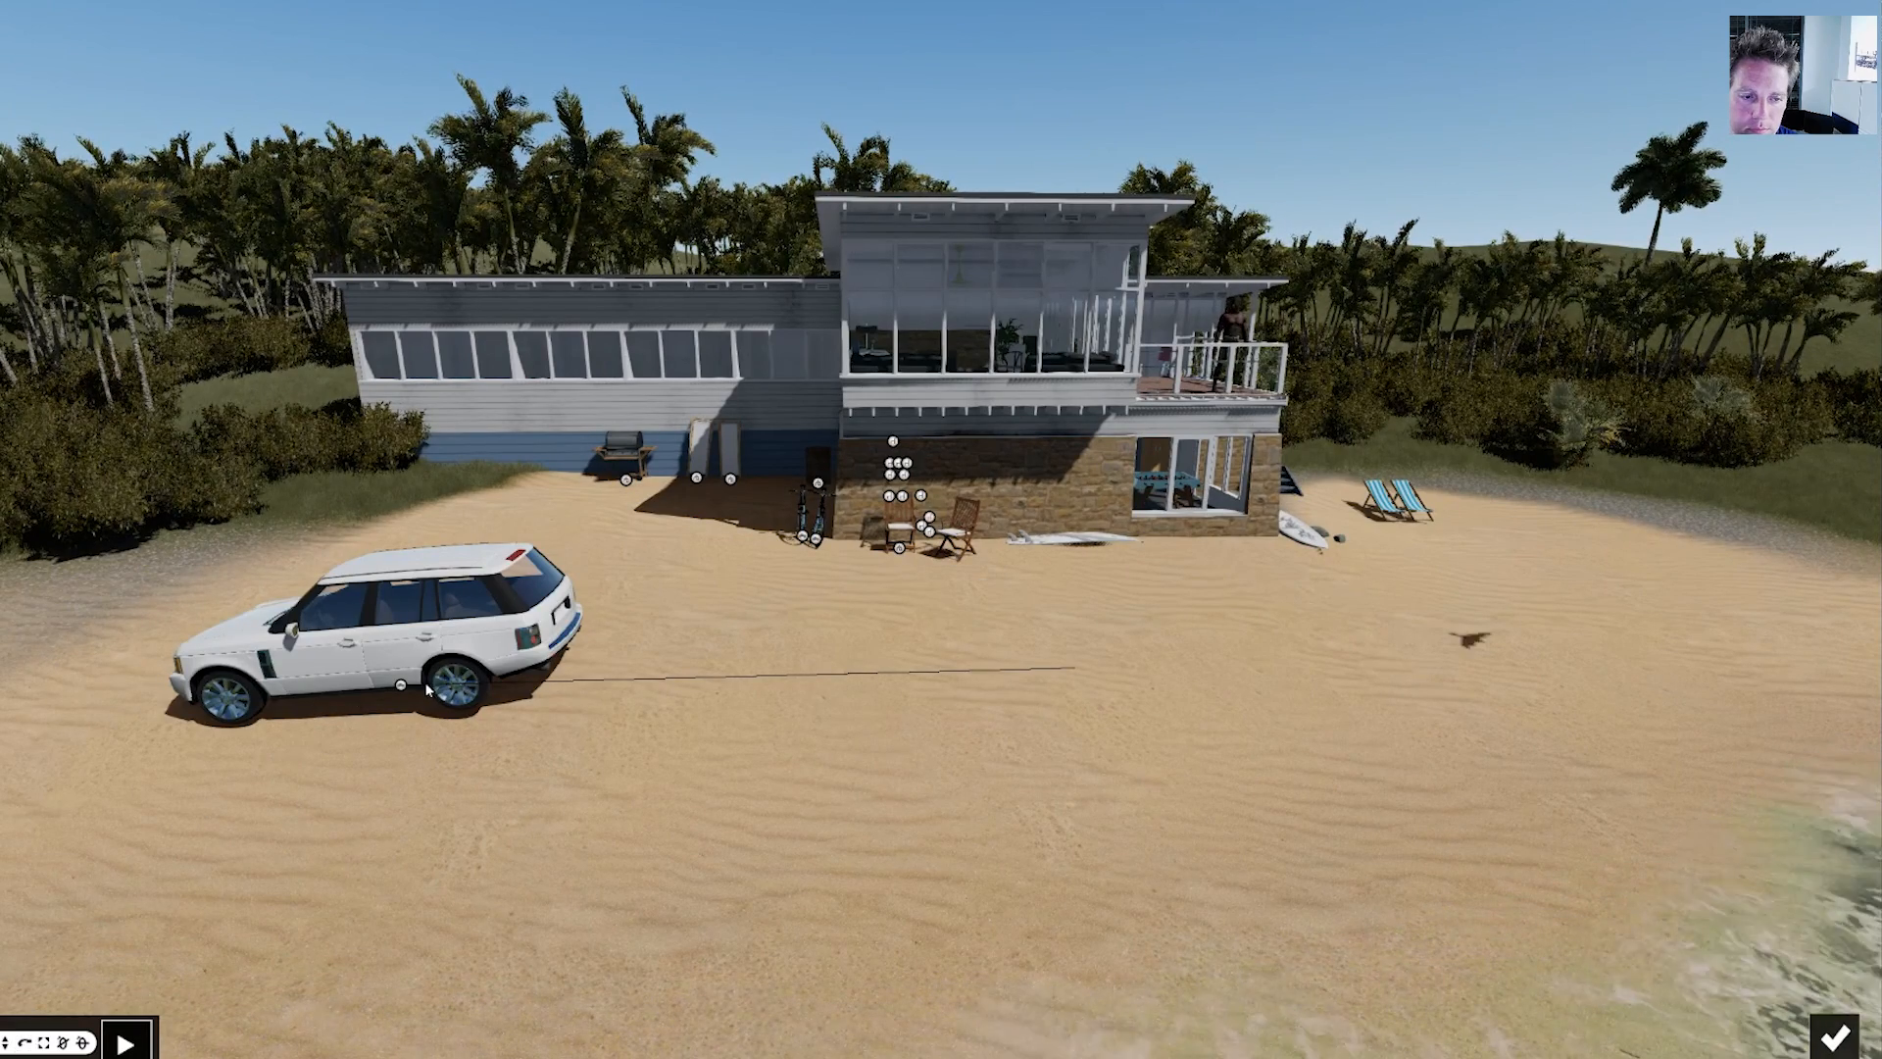
left_click(405, 692)
left_click_drag(406, 692, 176, 689)
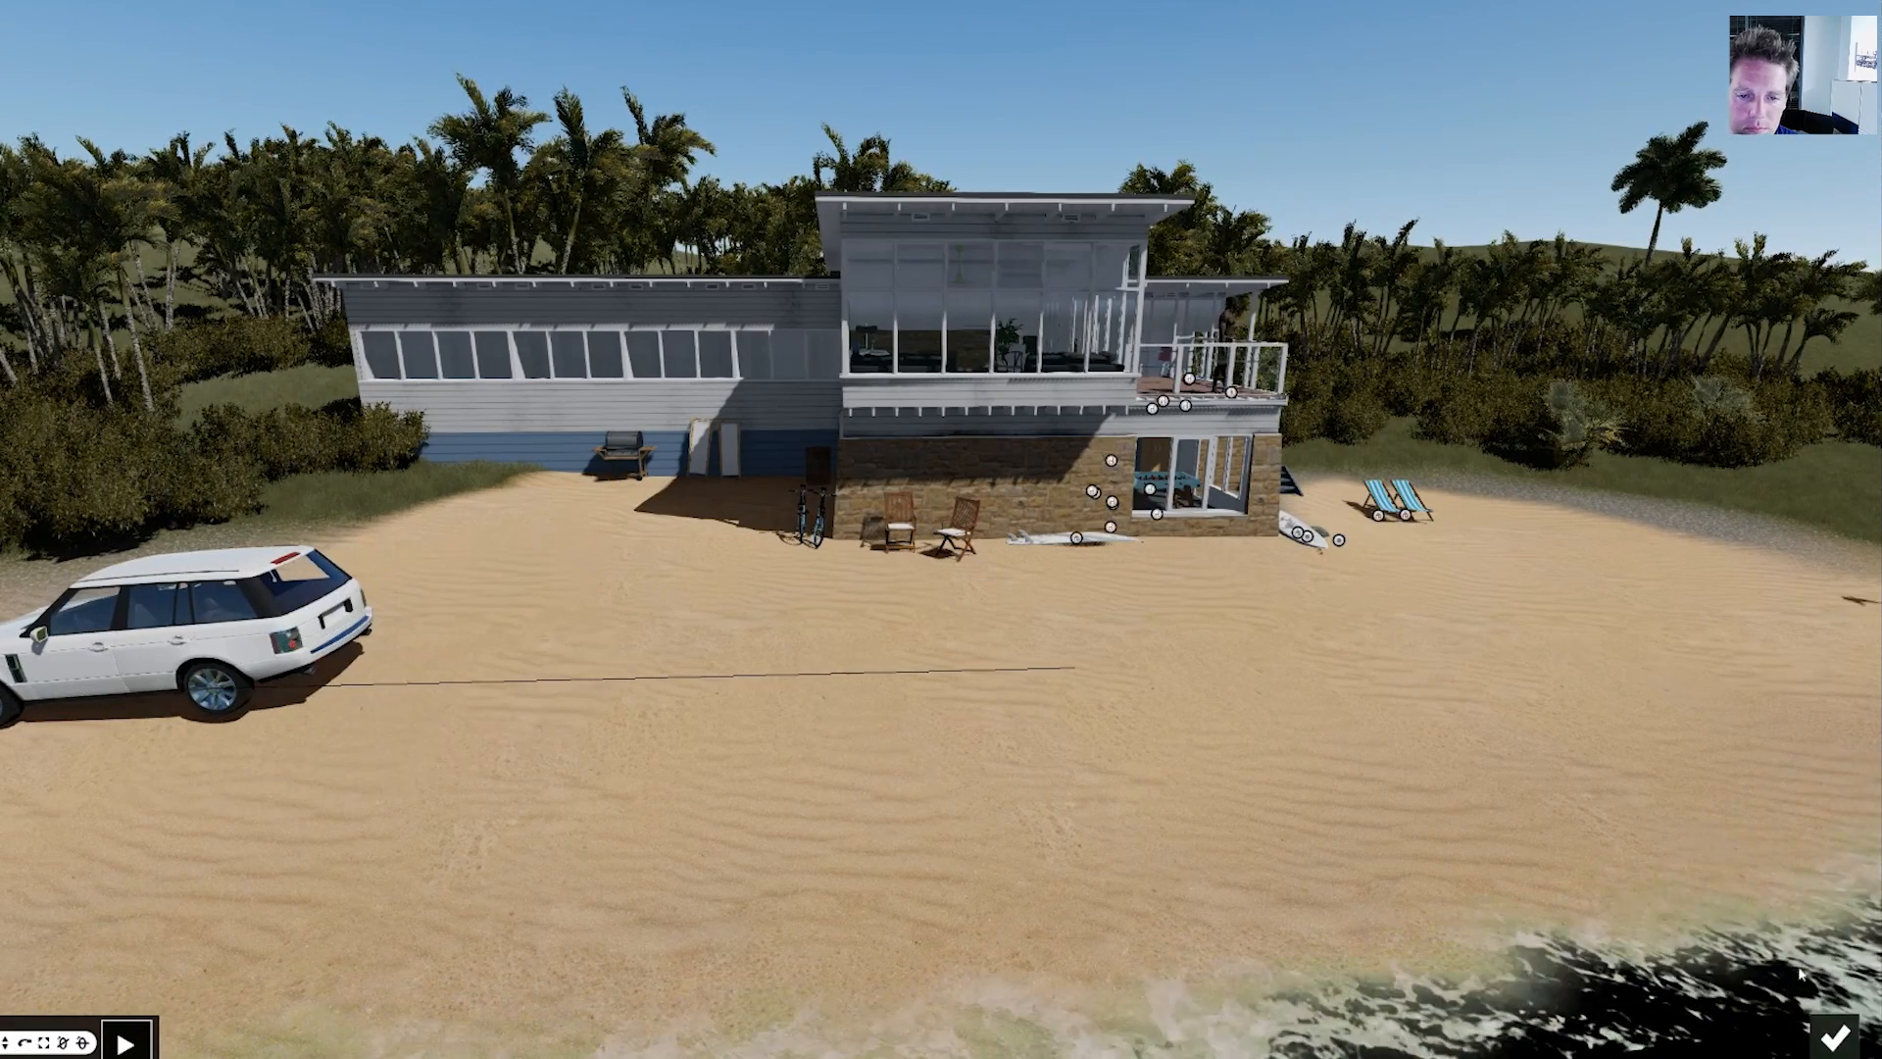
left_click(1835, 1035)
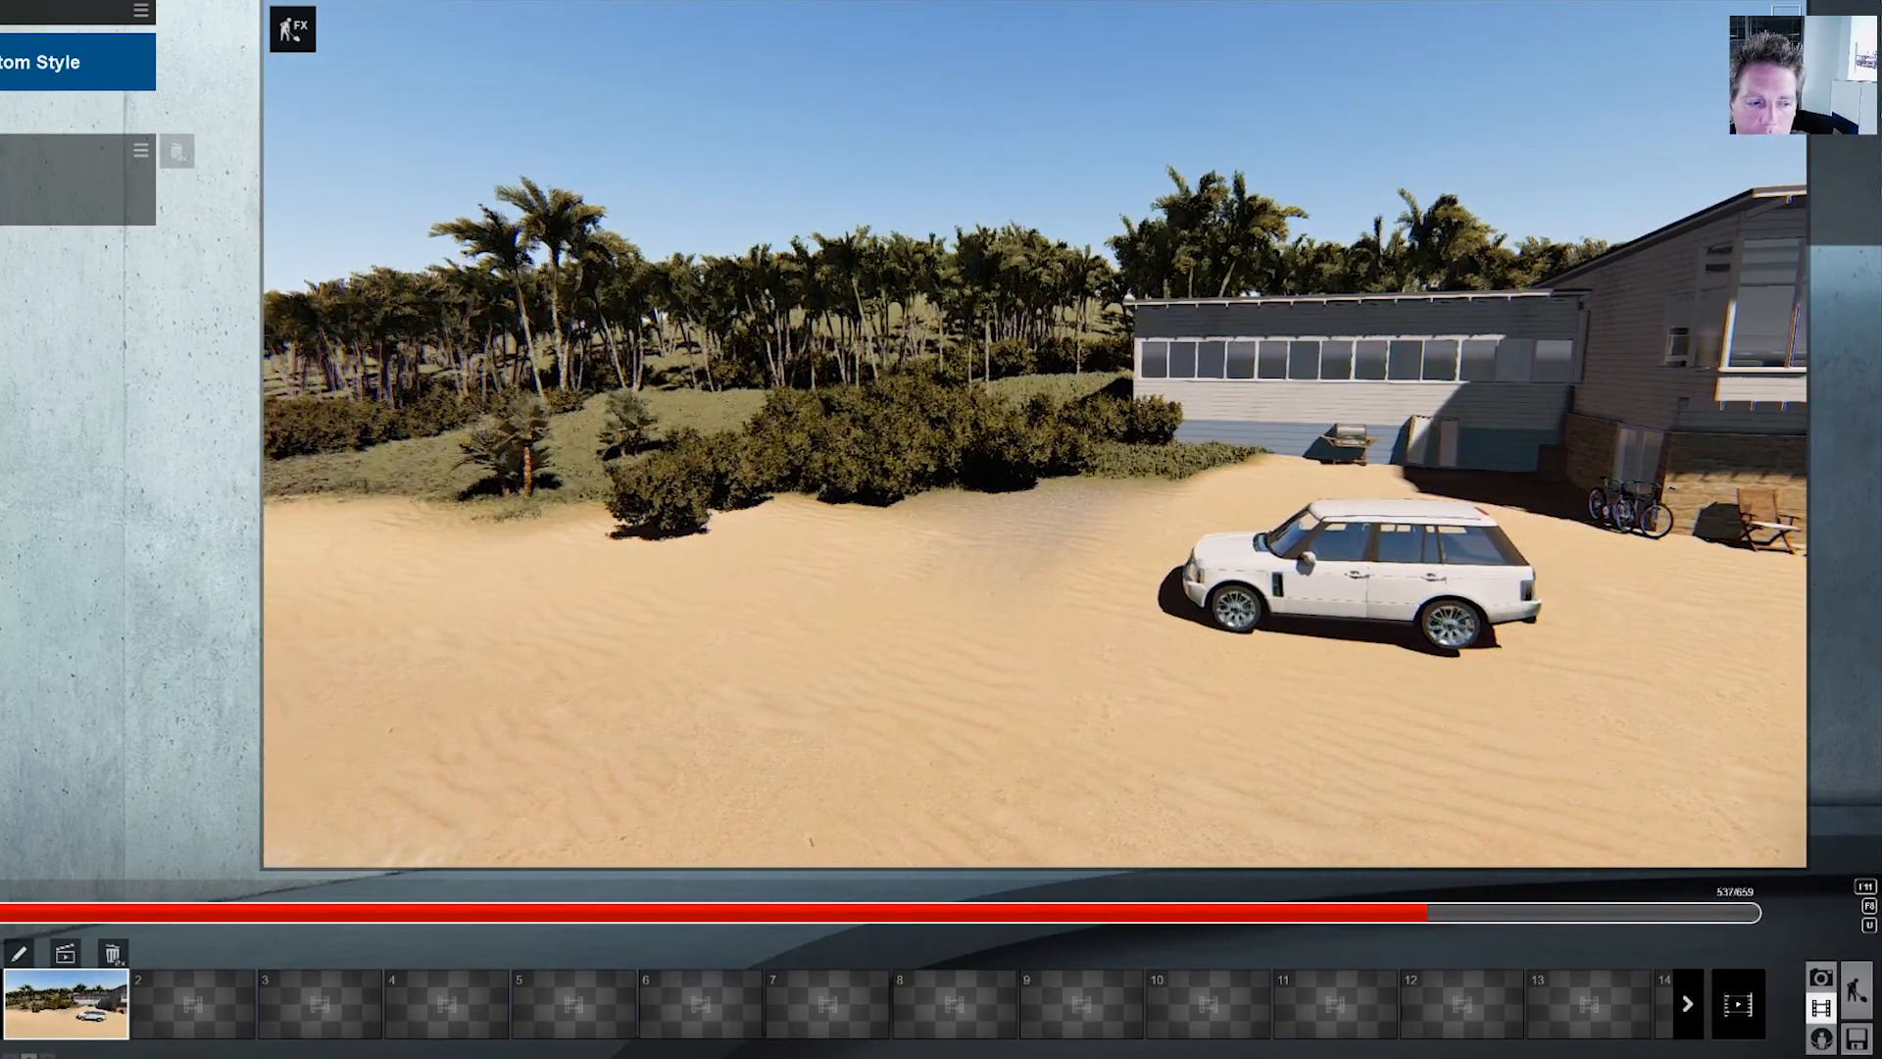
- Return to the scene and place the walking man in a black suit (Man_African_0004) on the sand in front of the house
left_click(1855, 991)
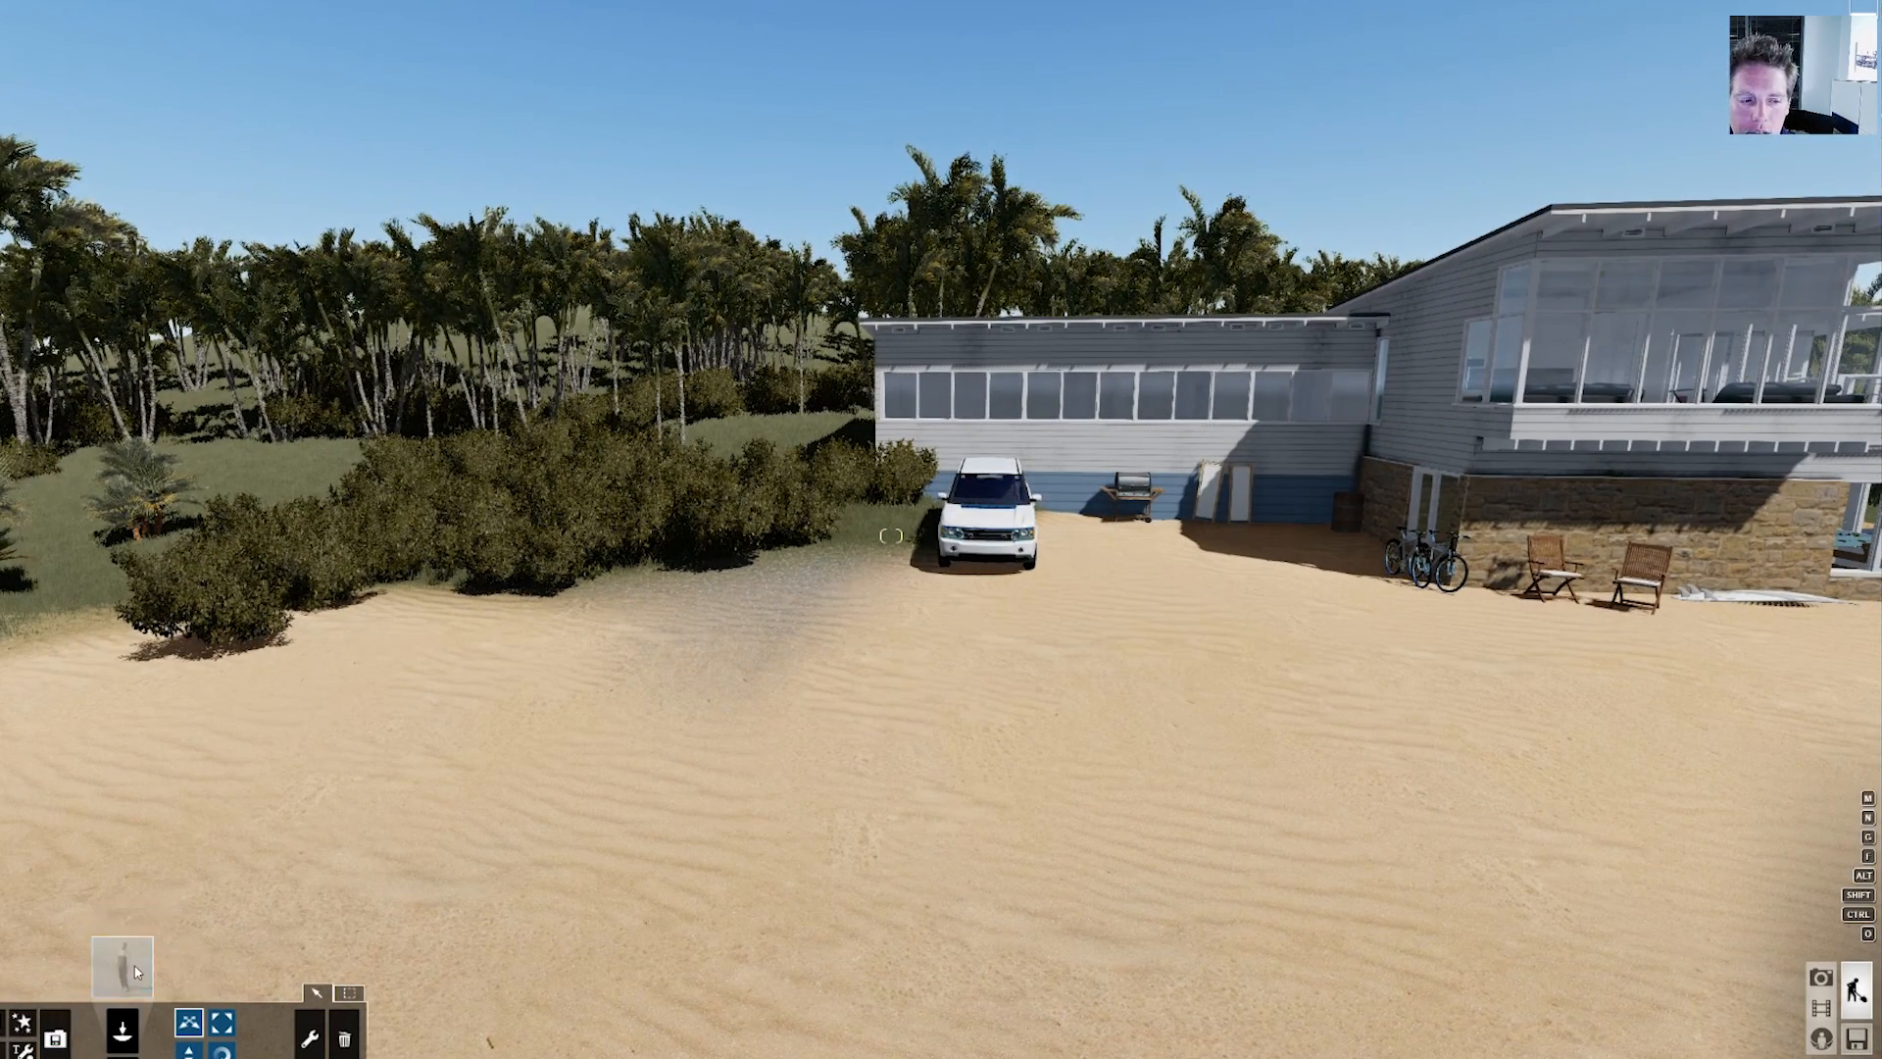
left_click(137, 971)
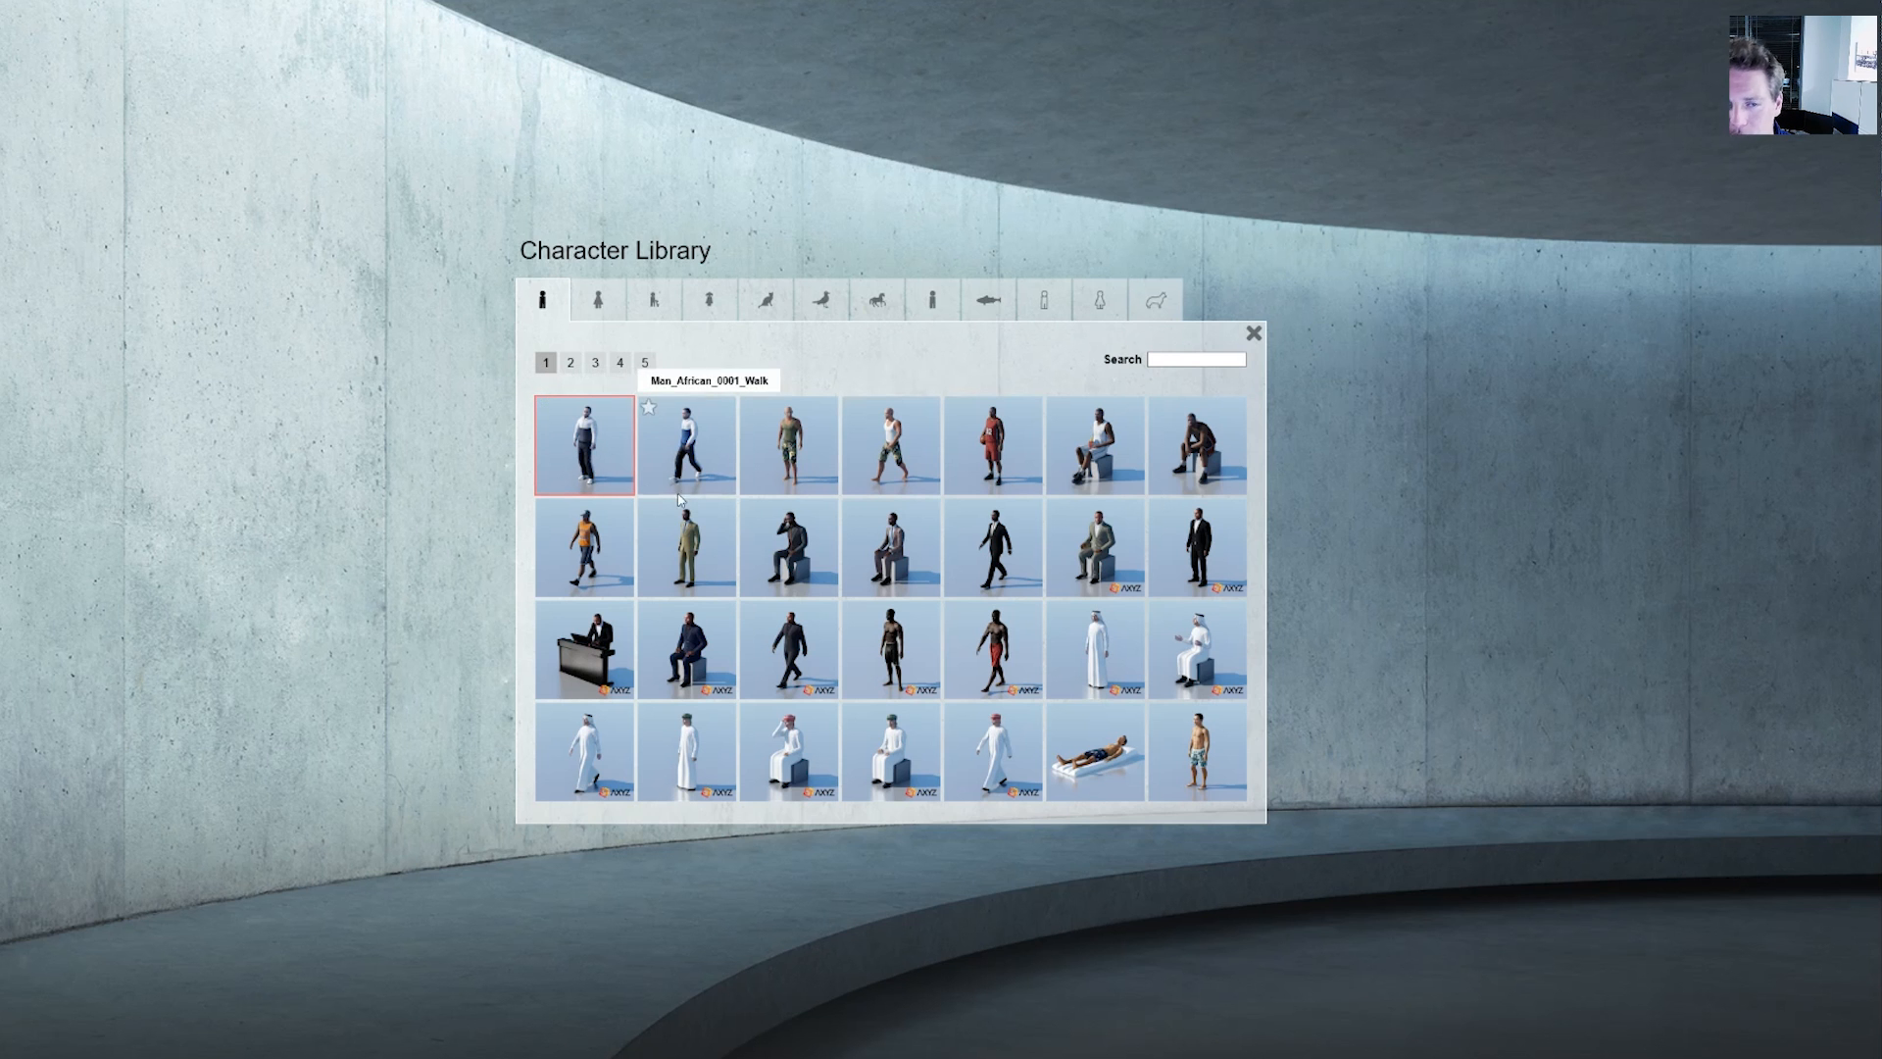
left_click(959, 562)
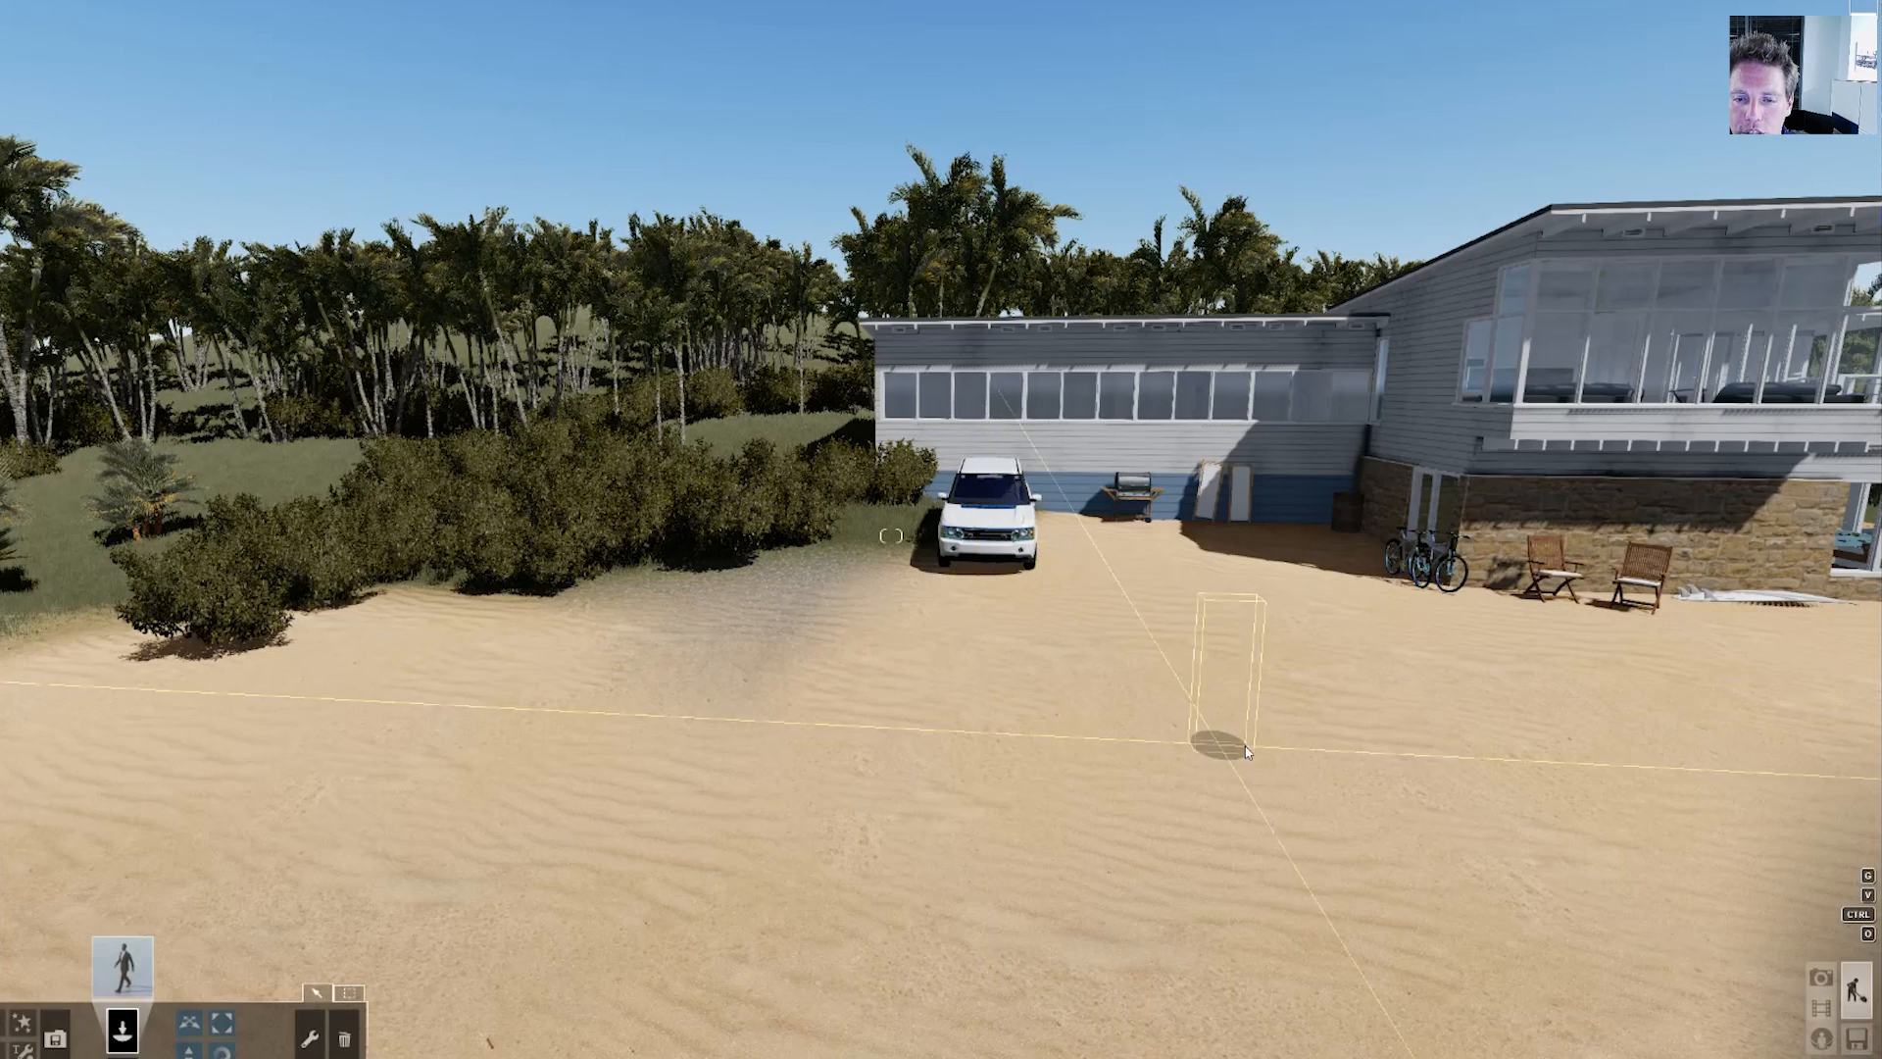
left_click_drag(1235, 743, 1397, 722)
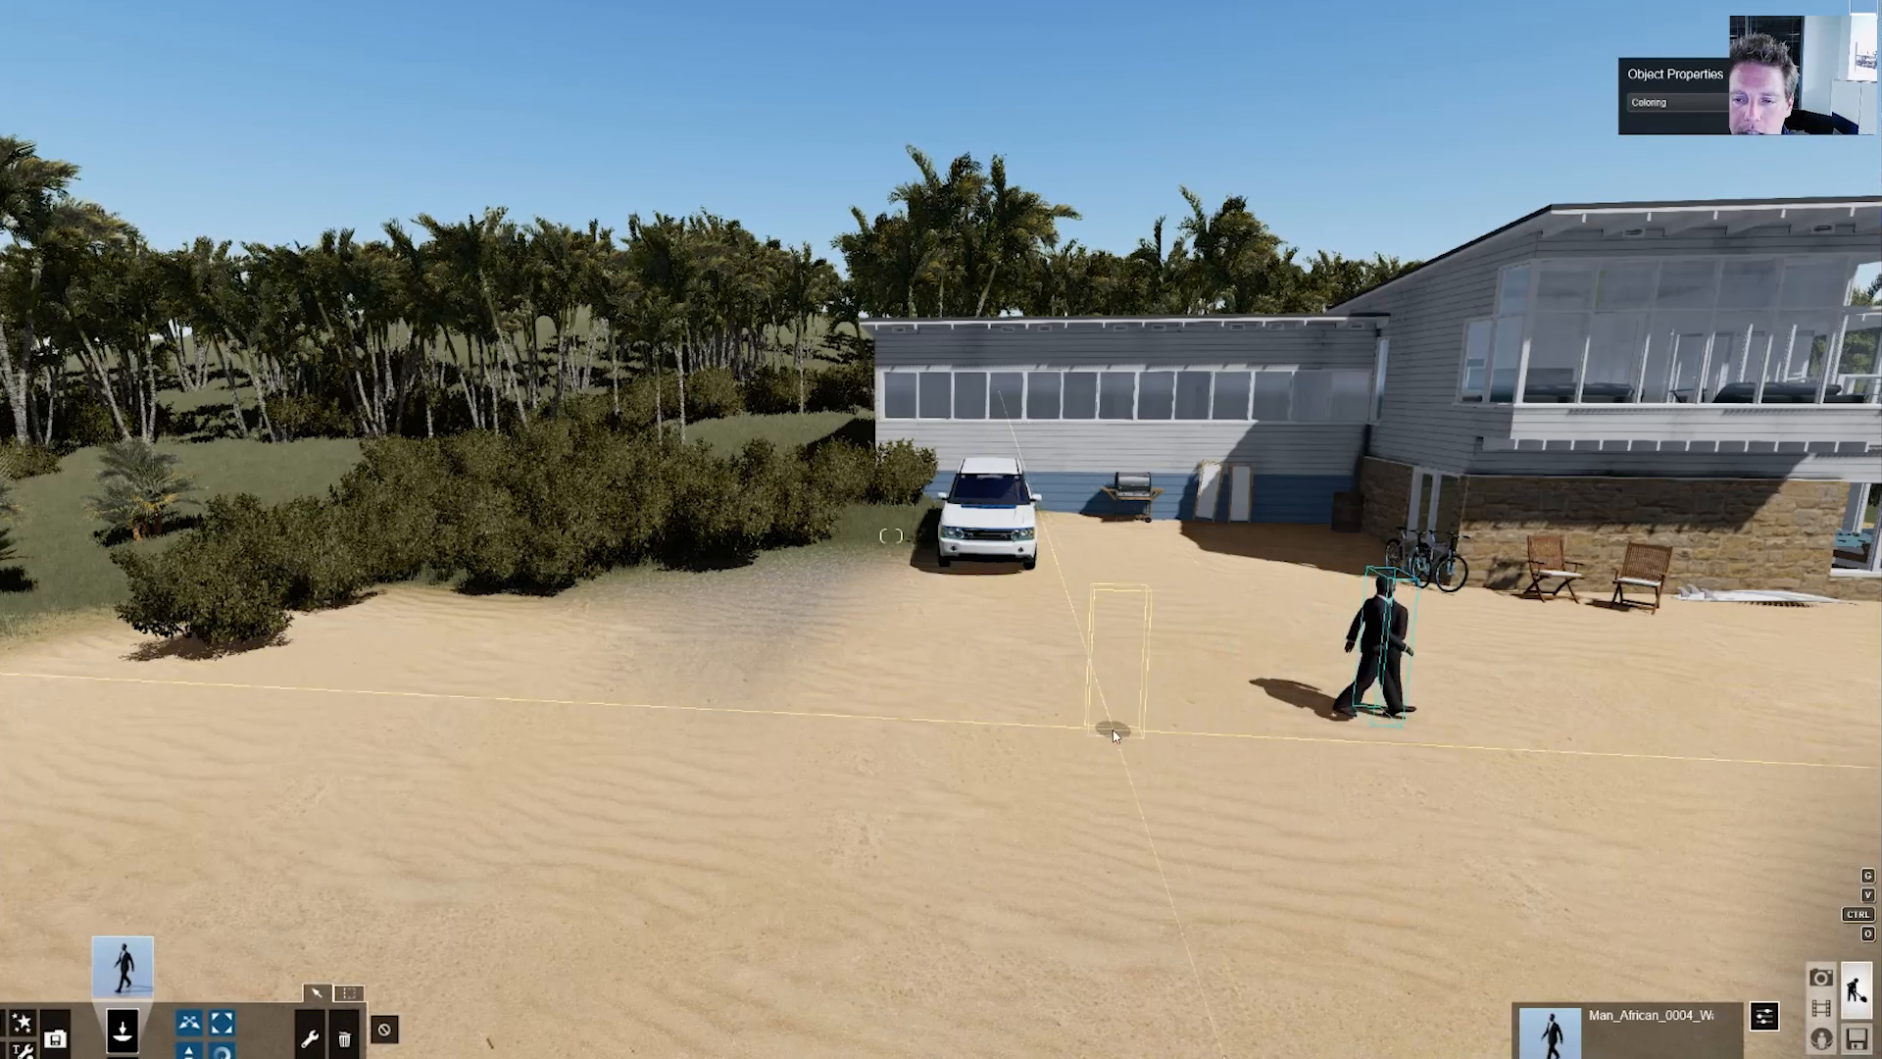
right_click_drag(1115, 733, 604, 745)
key("w")
left_click(344, 1039)
key("w")
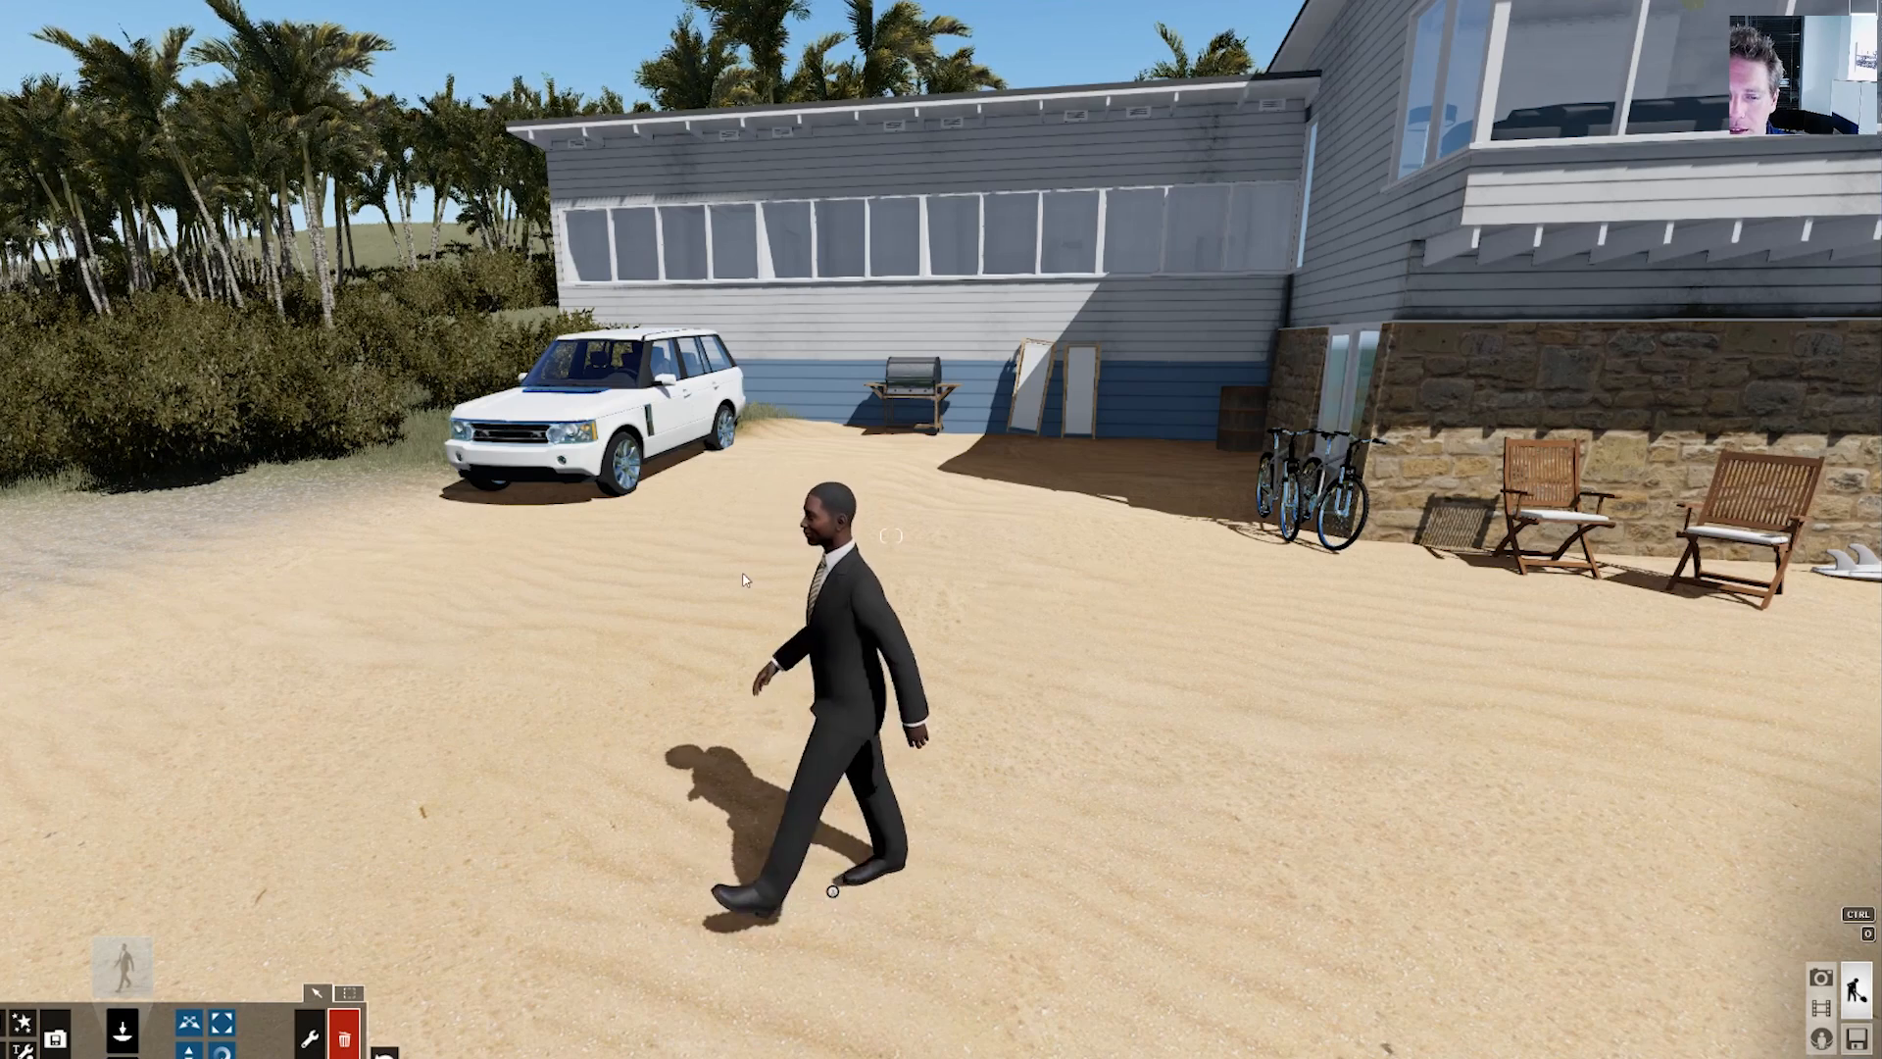
right_click_drag(743, 574, 771, 582)
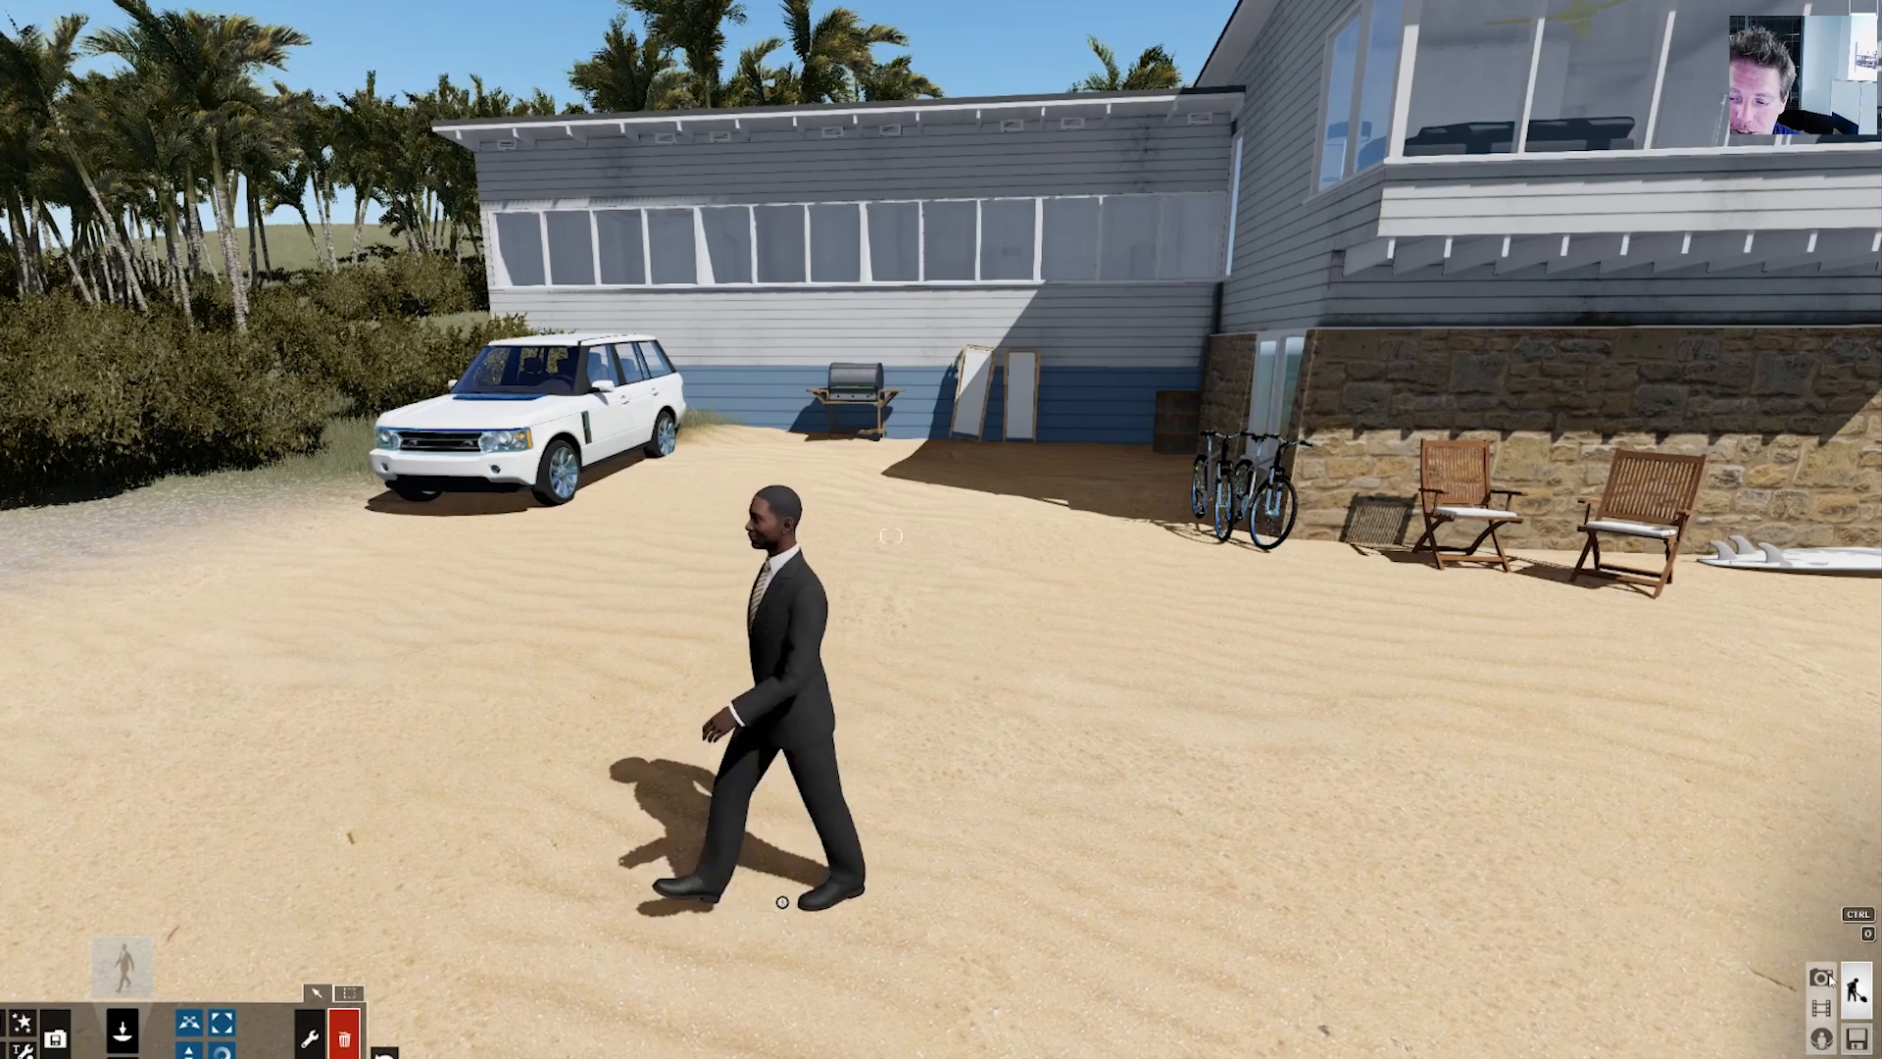
- In the clip's Move effect, set the walking man's end position right of the sand's middle and start position at its far left side, then save
left_click(1821, 1010)
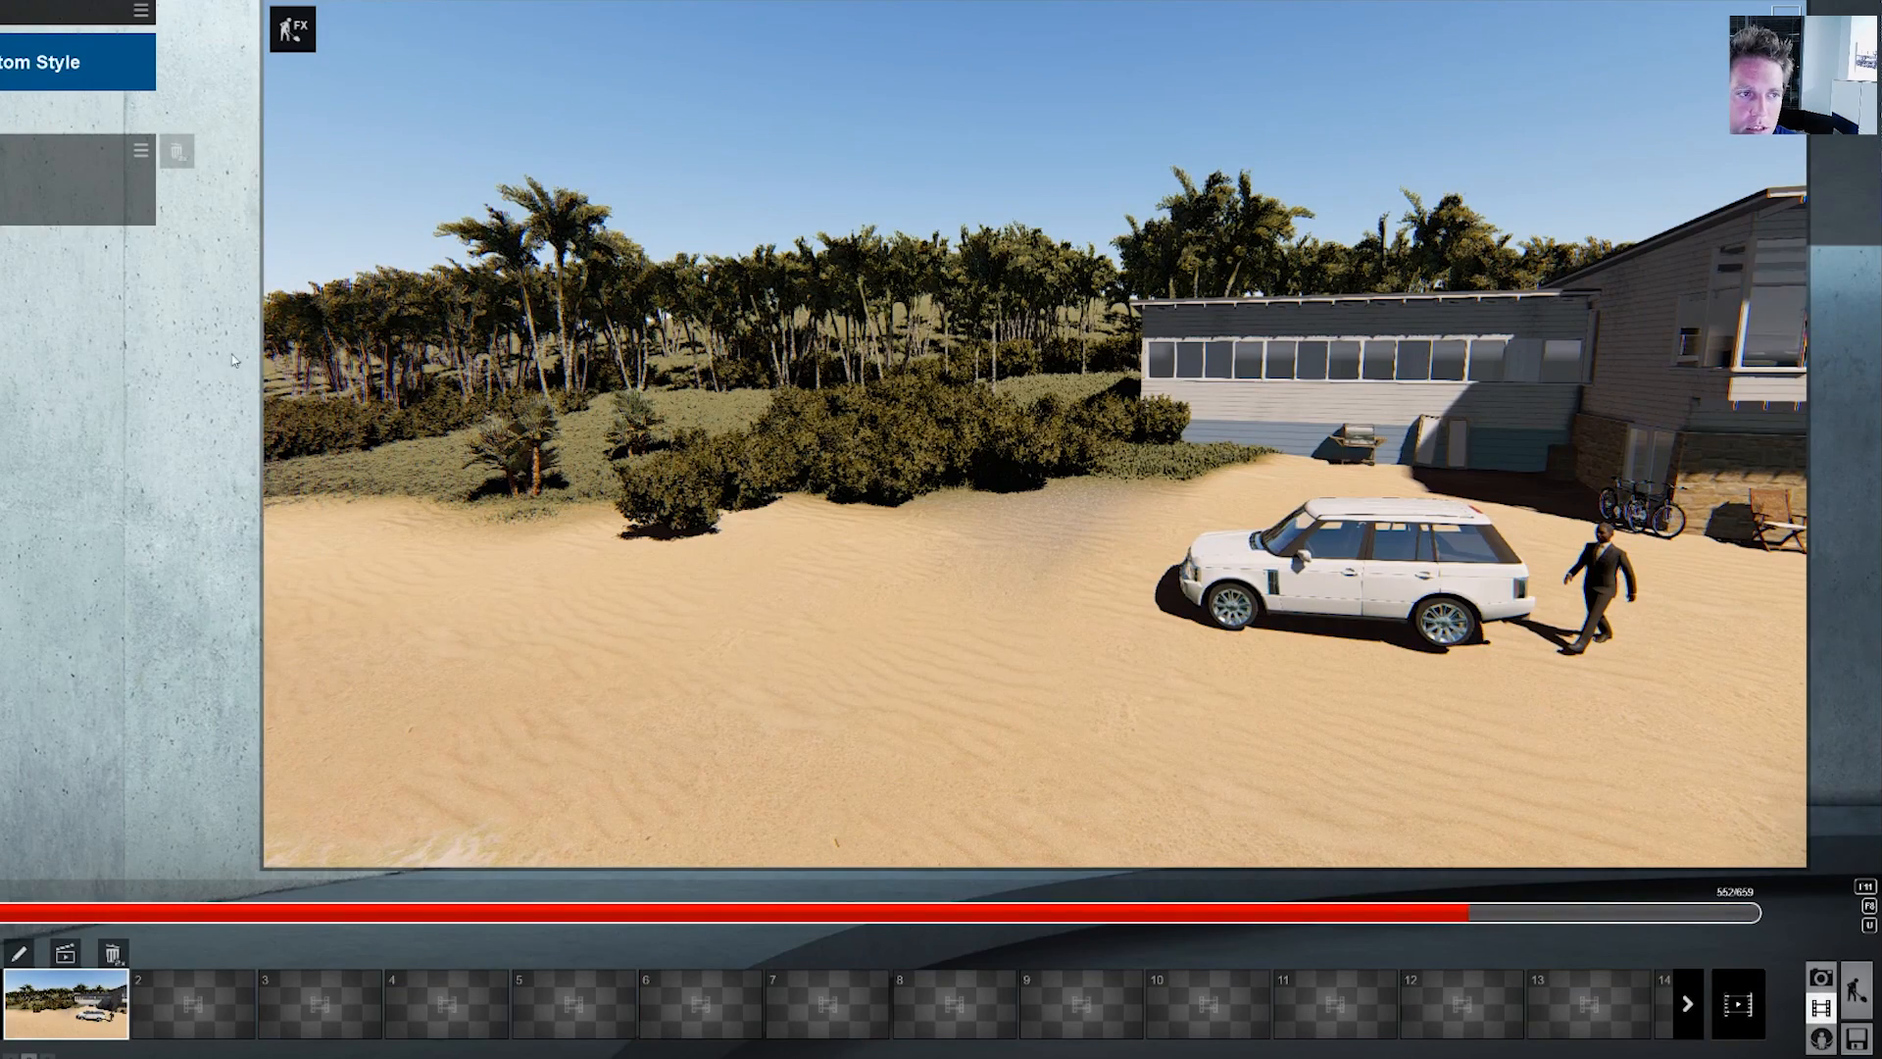
left_click_drag(273, 916, 457, 910)
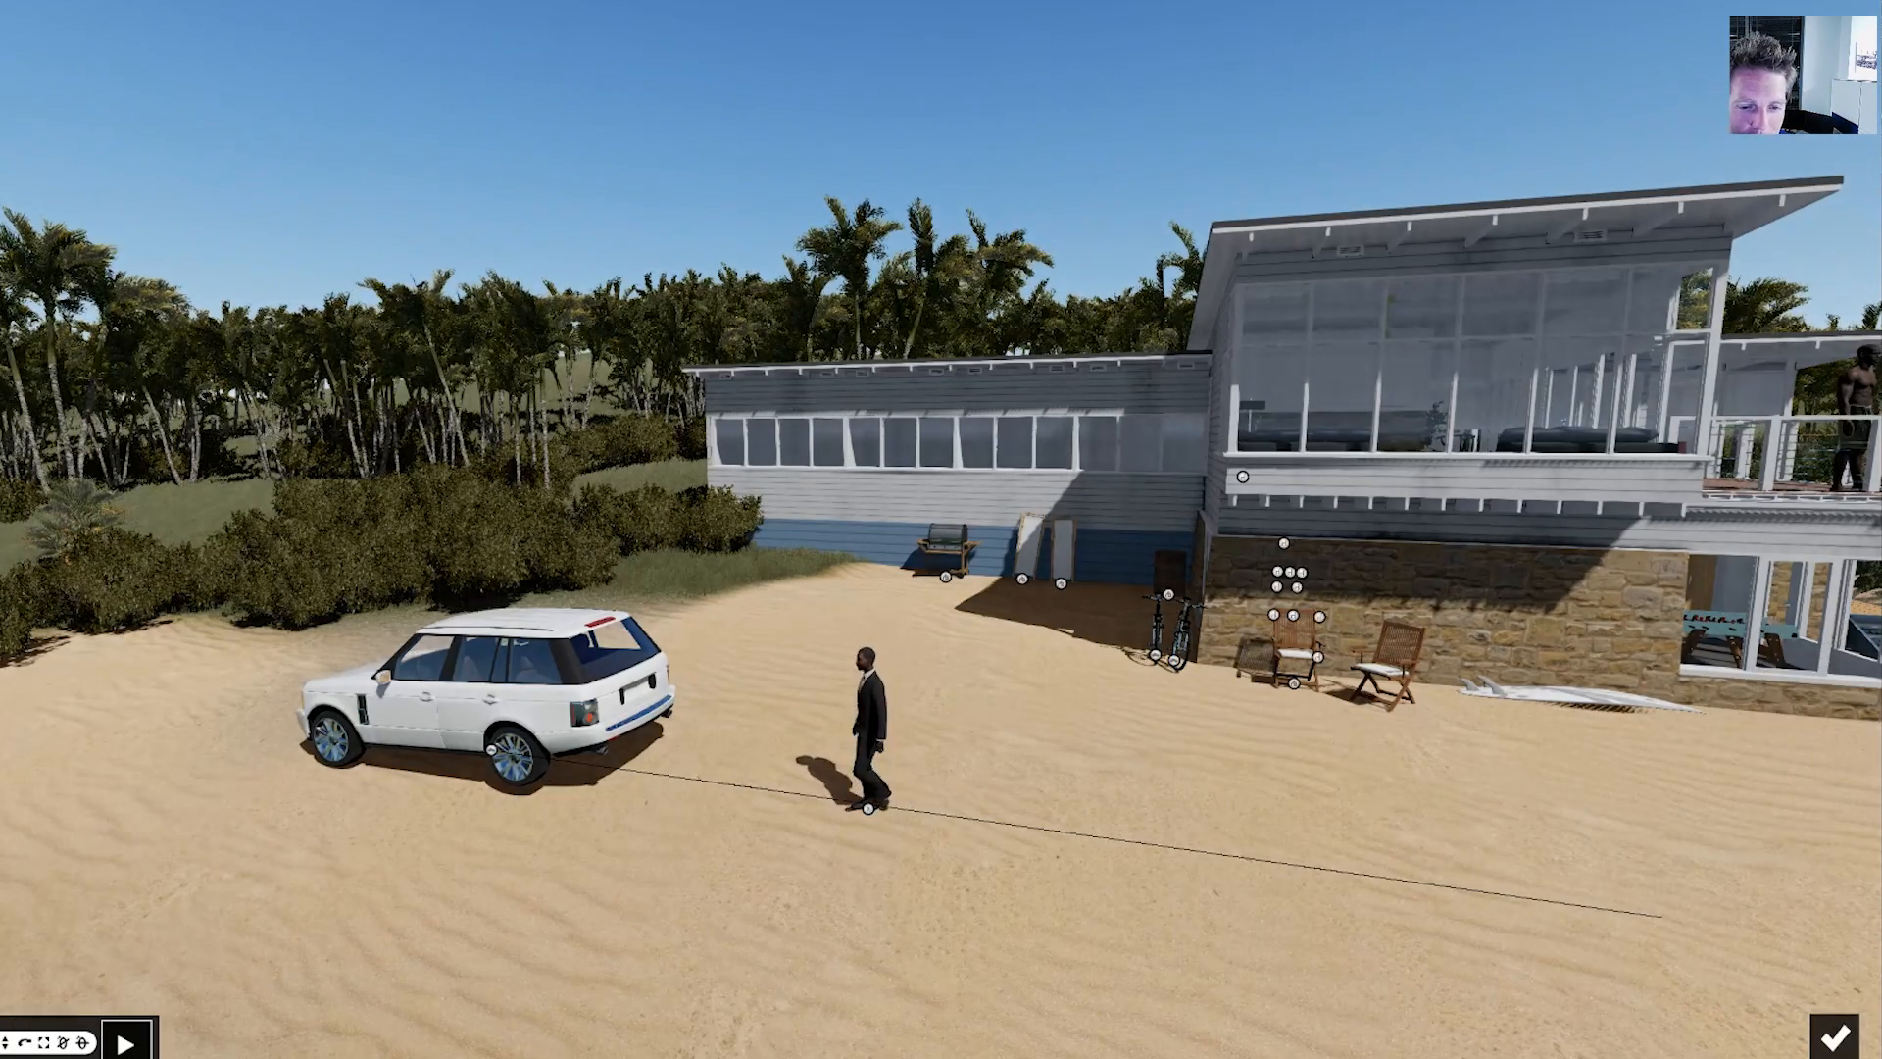
right_click_drag(637, 729, 872, 813)
left_click_drag(644, 723, 1196, 855)
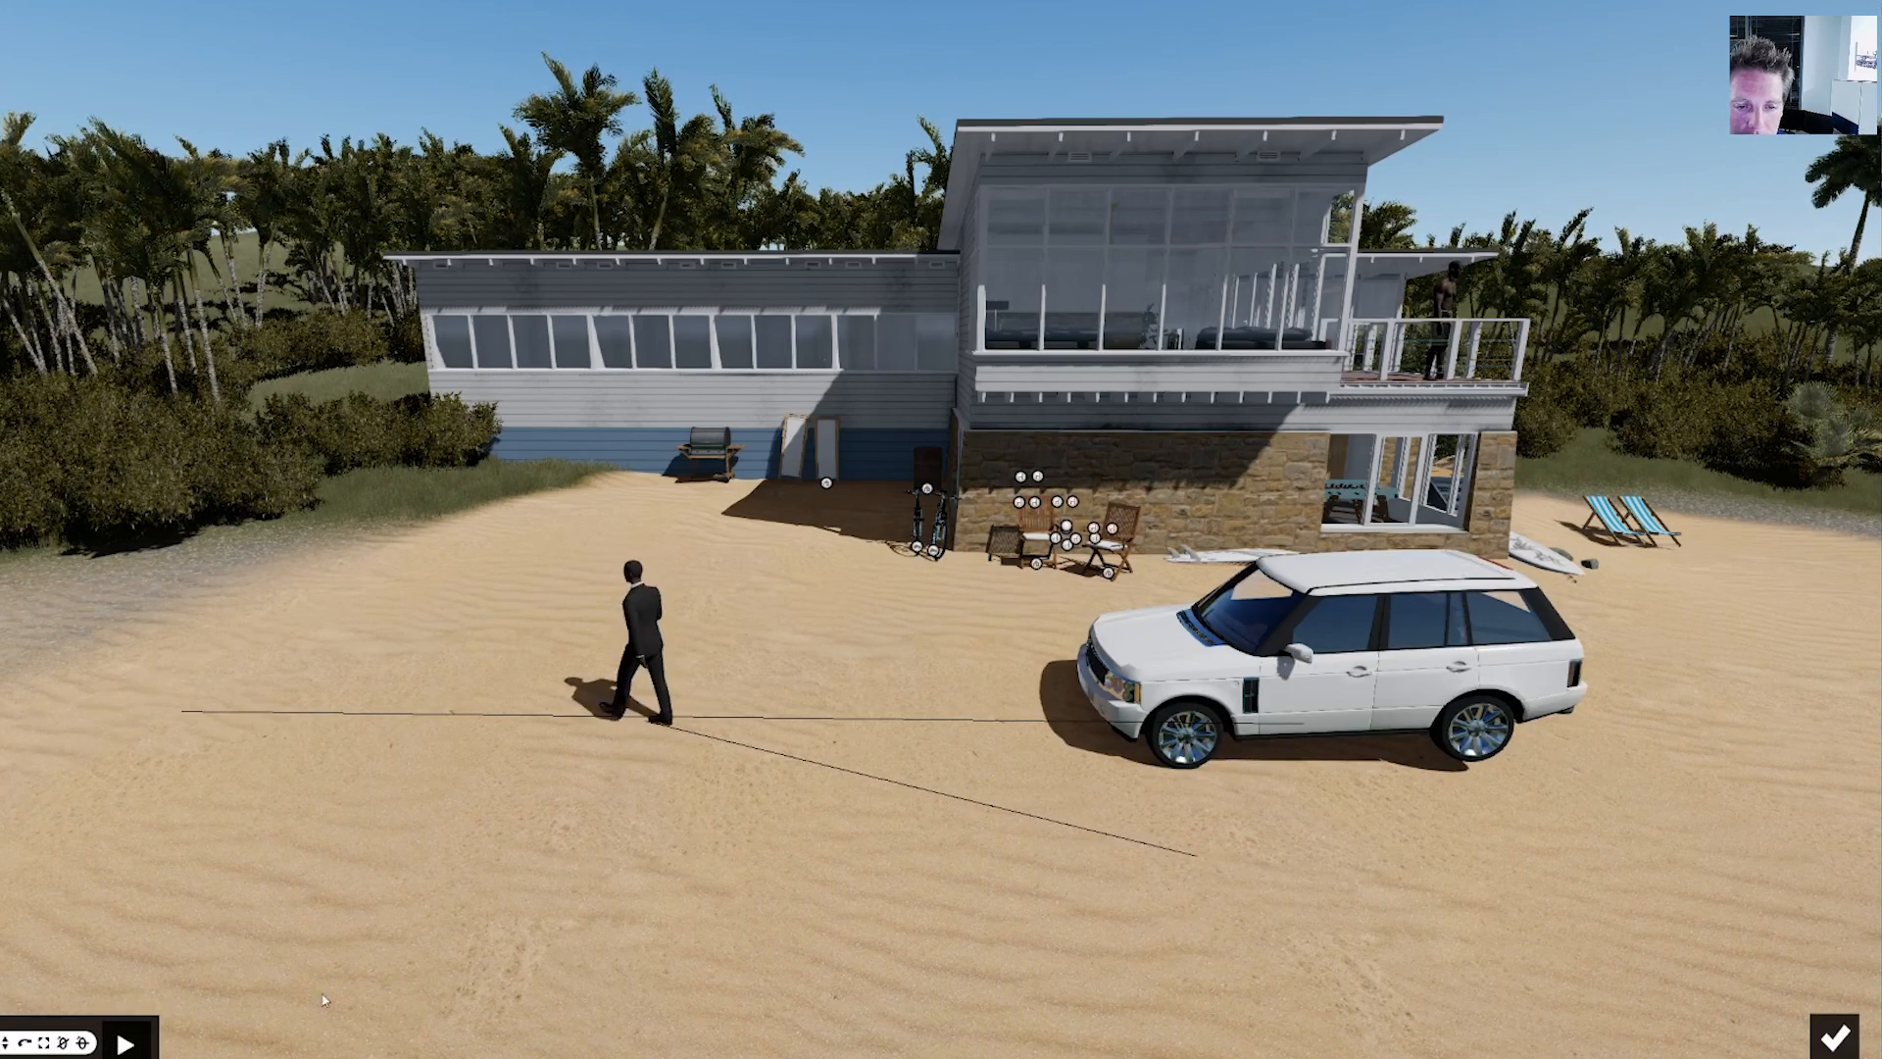
left_click_drag(645, 725, 227, 867)
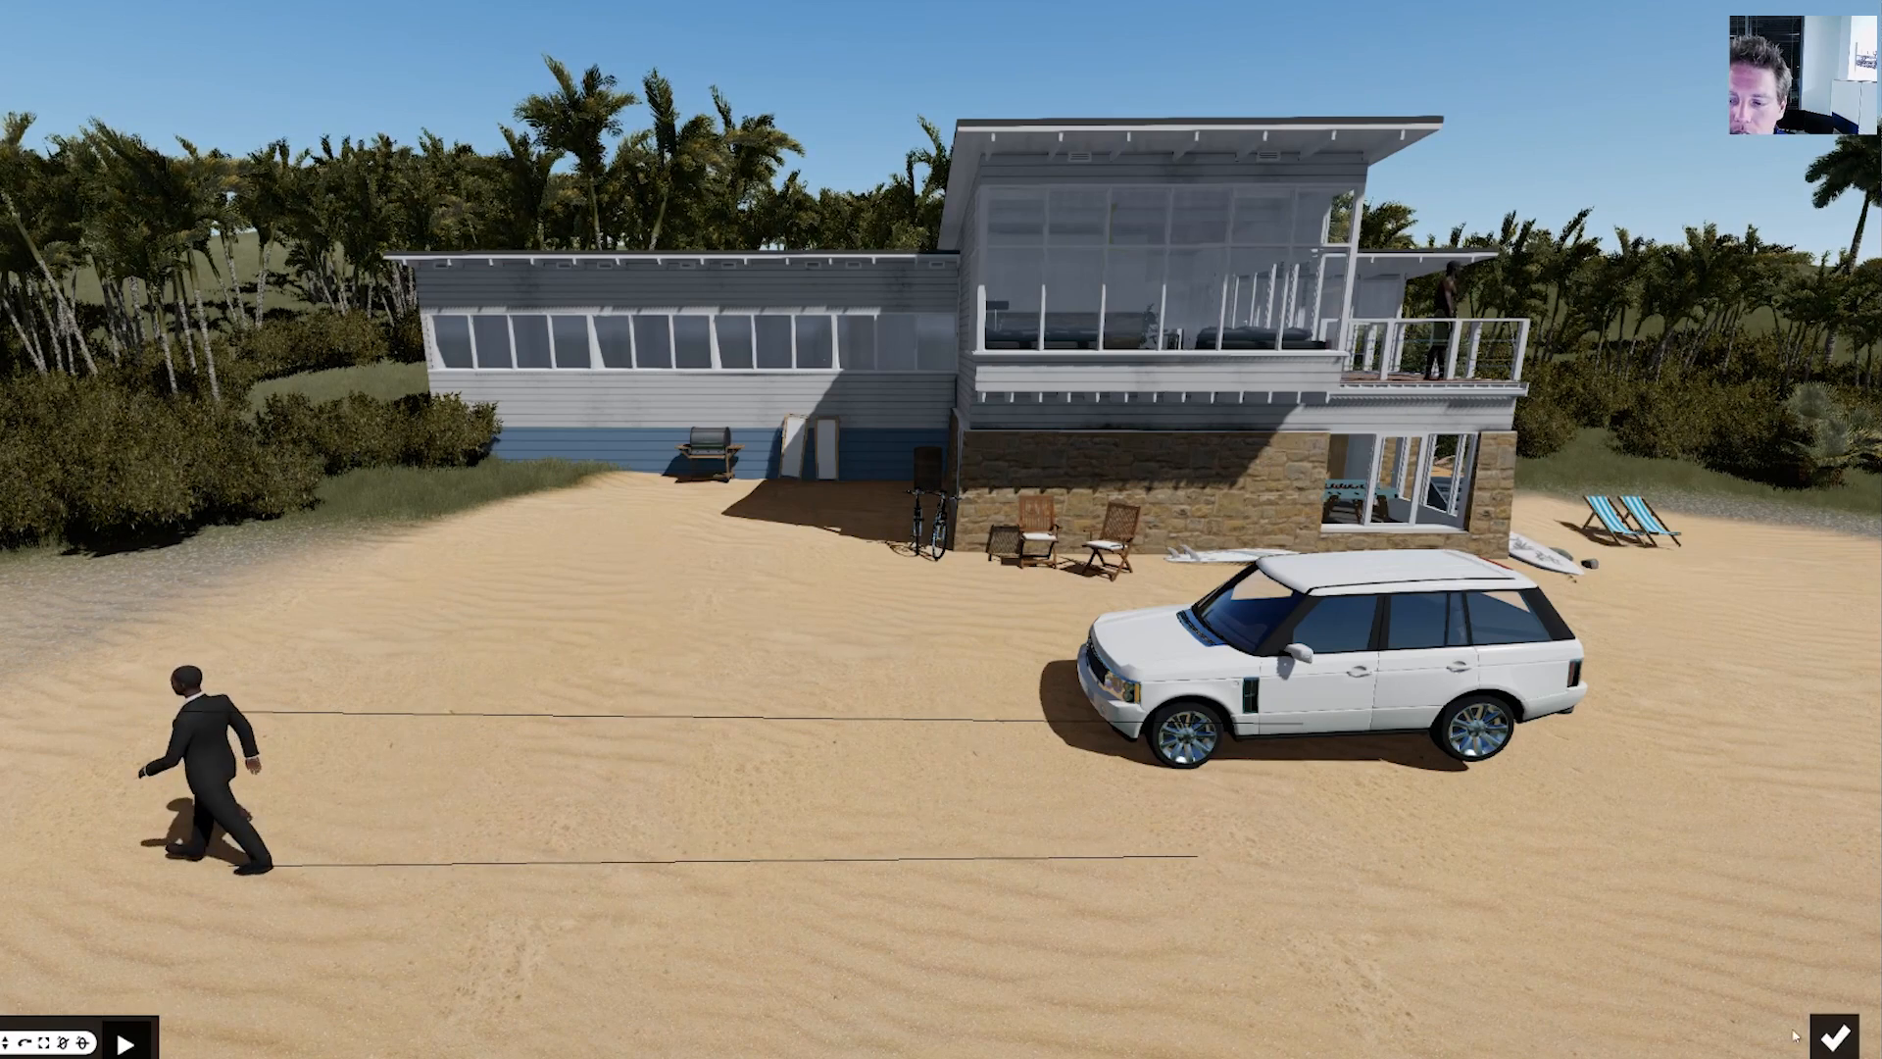
left_click(1834, 1036)
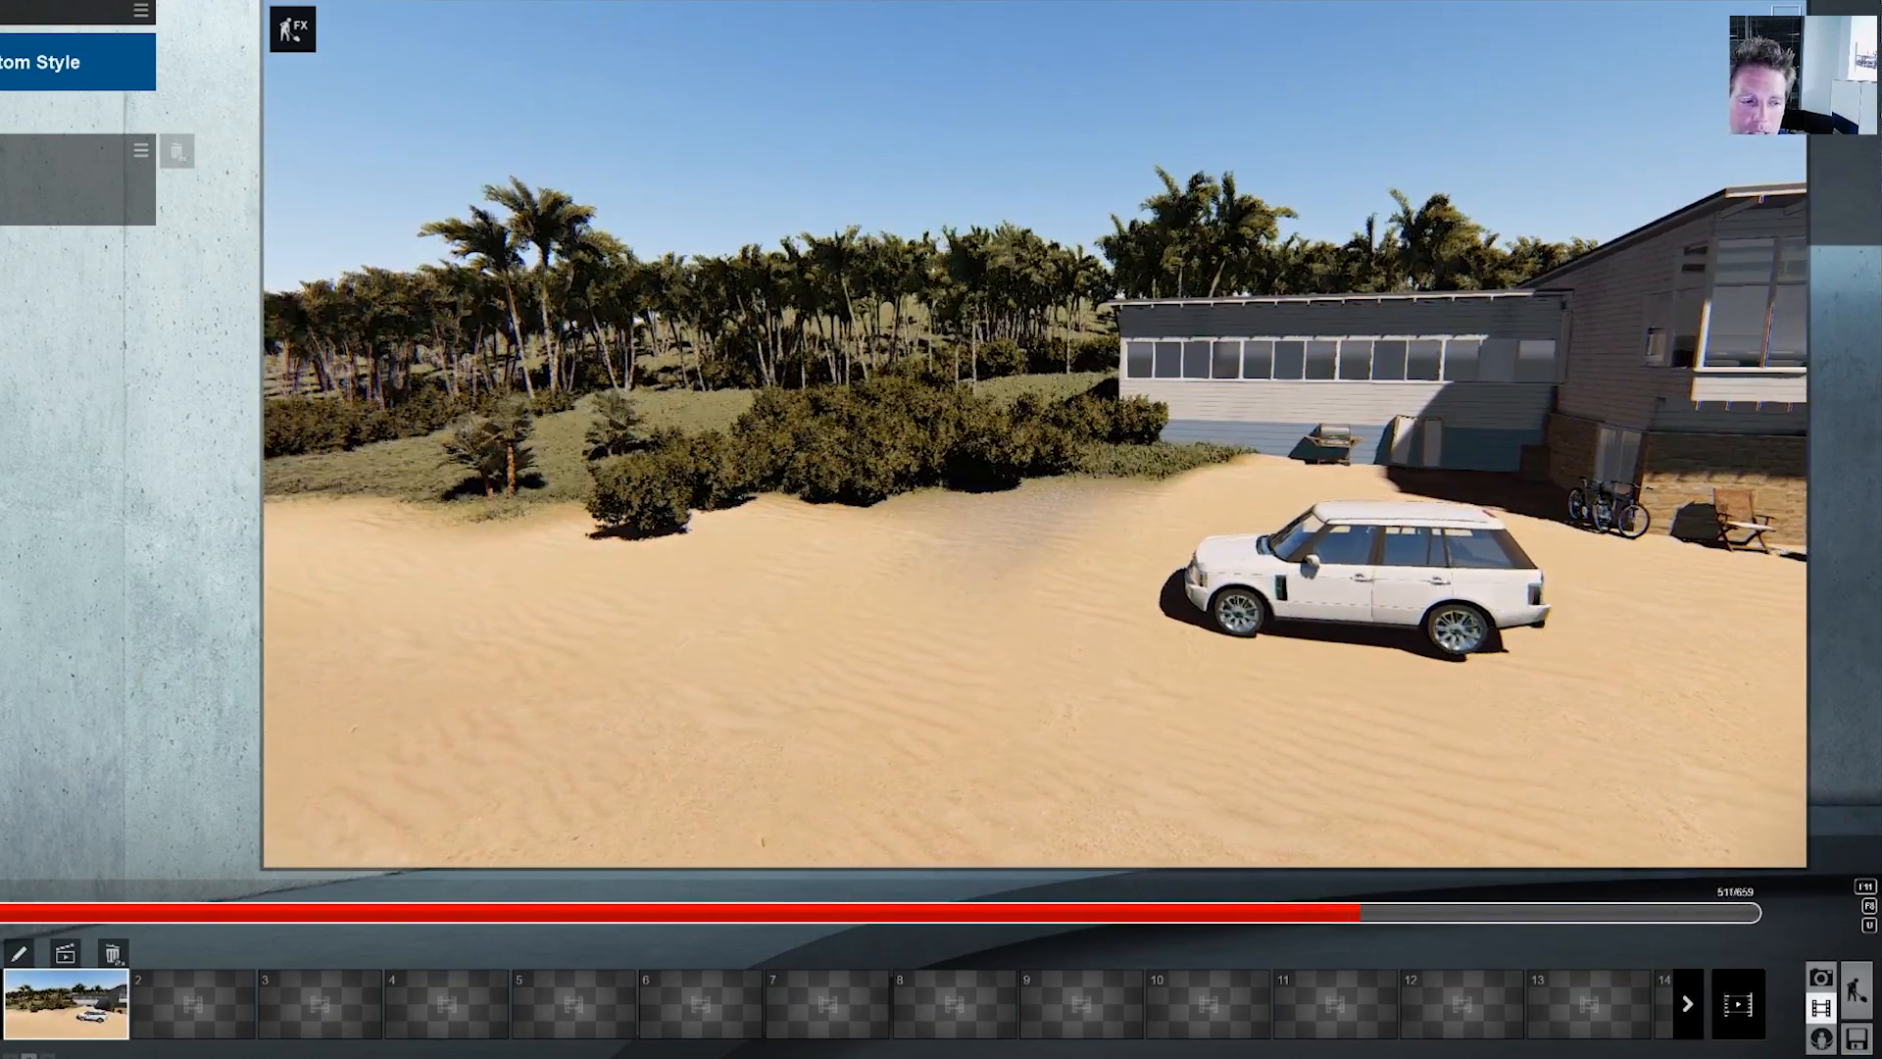
- Reopen the Move effect, shrink the walking man at his start position, enlarge him at his end position, and save the move
left_click(4, 912)
left_click_drag(3, 912, 423, 897)
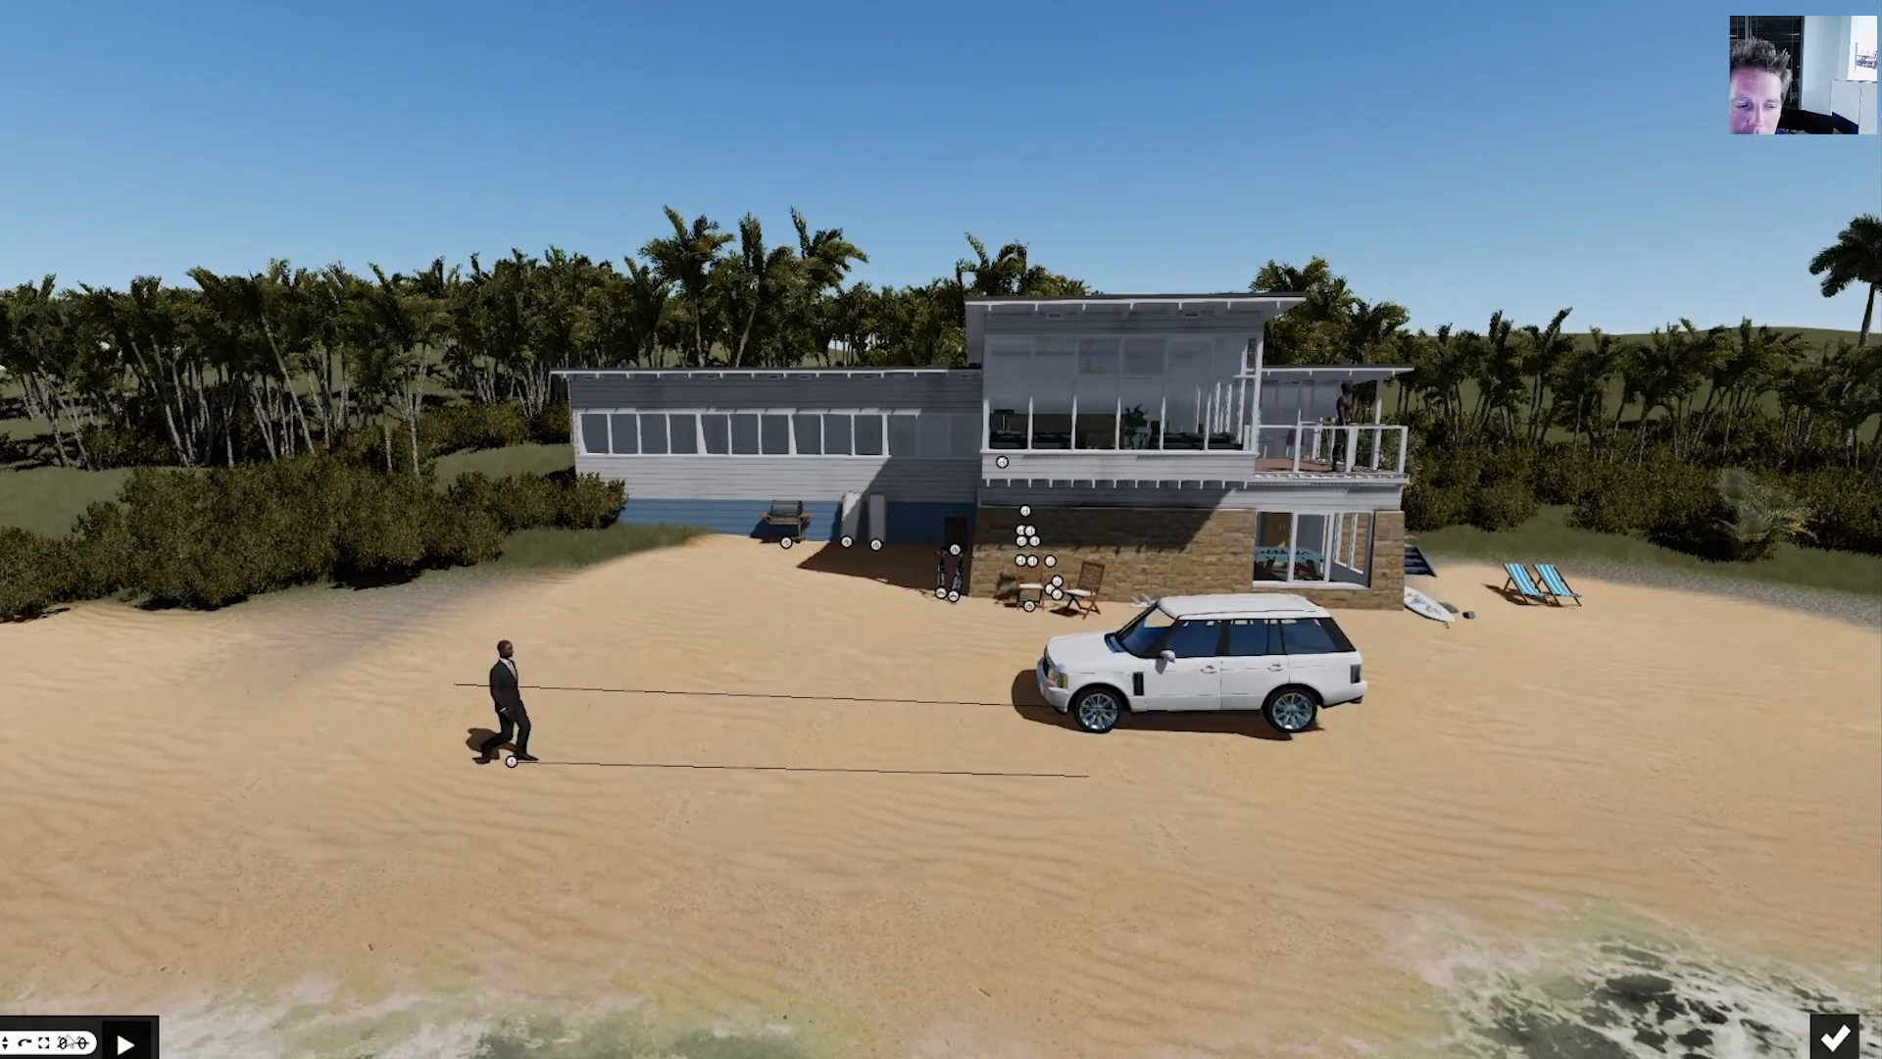
left_click(511, 762)
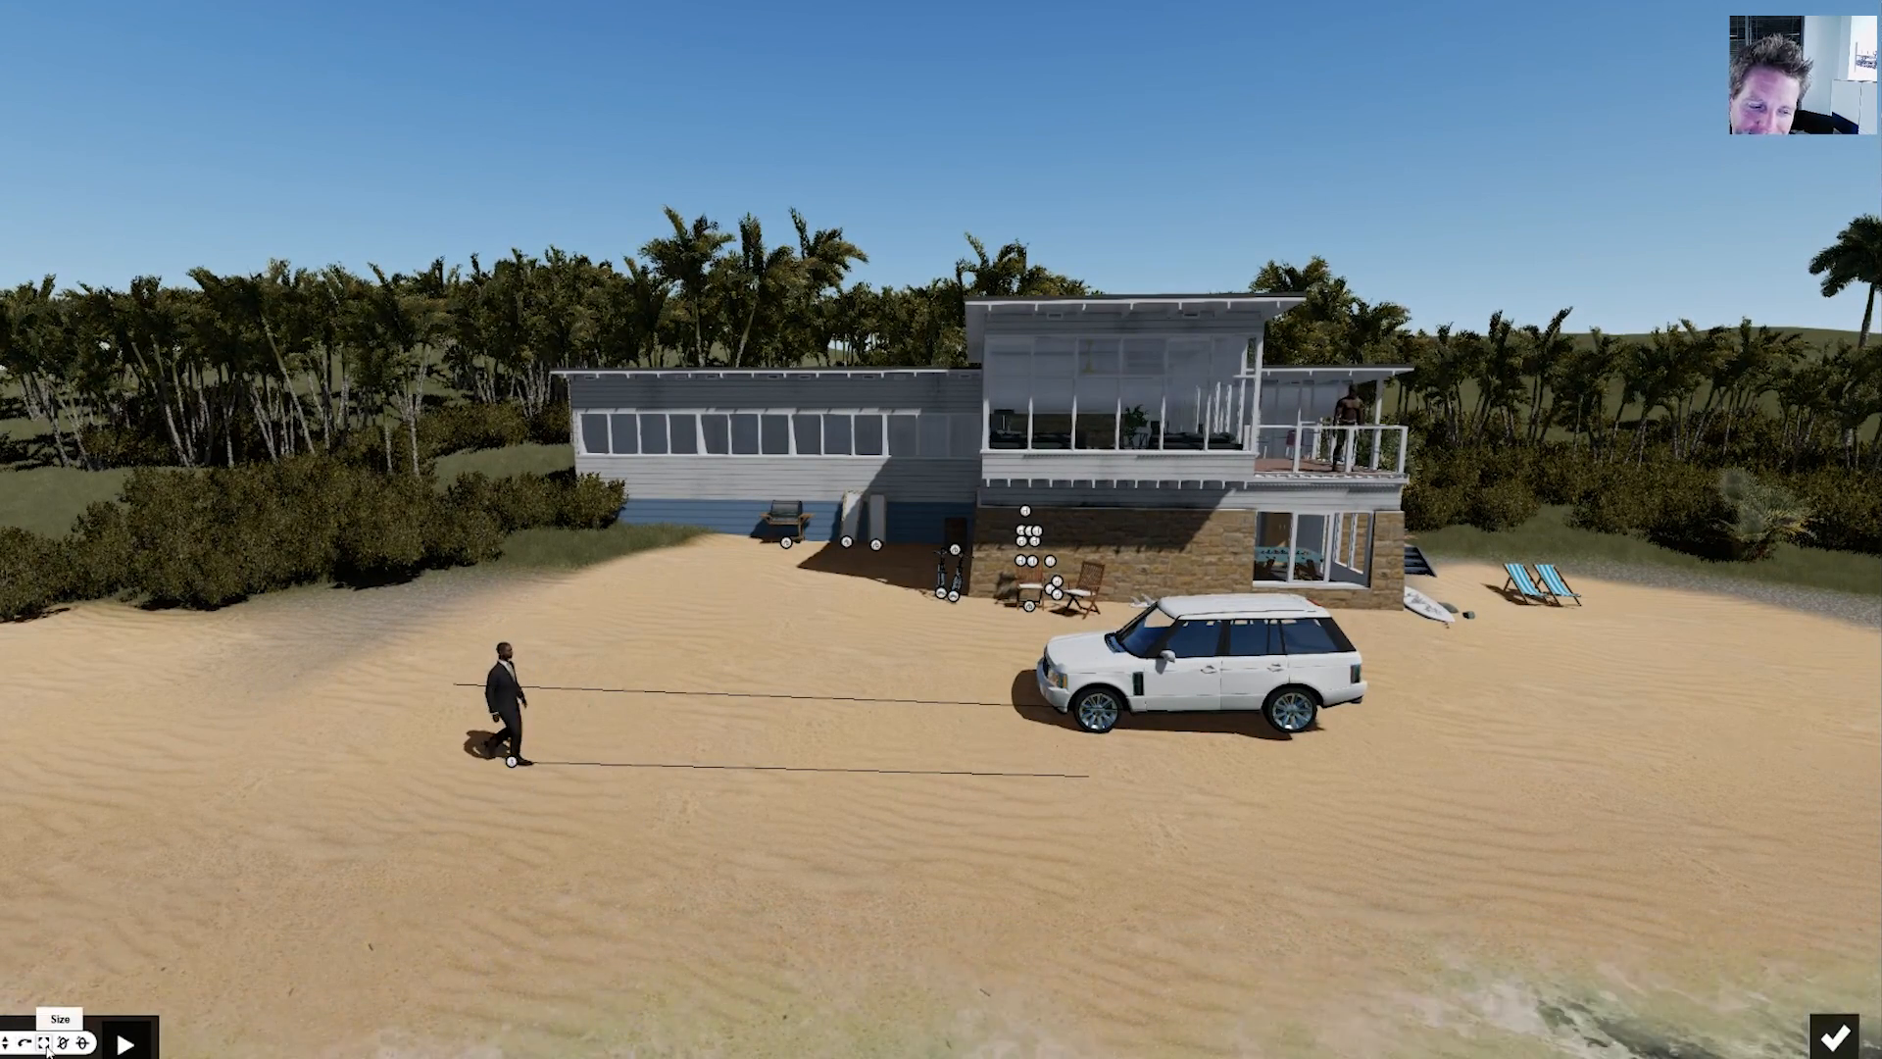
left_click(45, 1044)
left_click(509, 767)
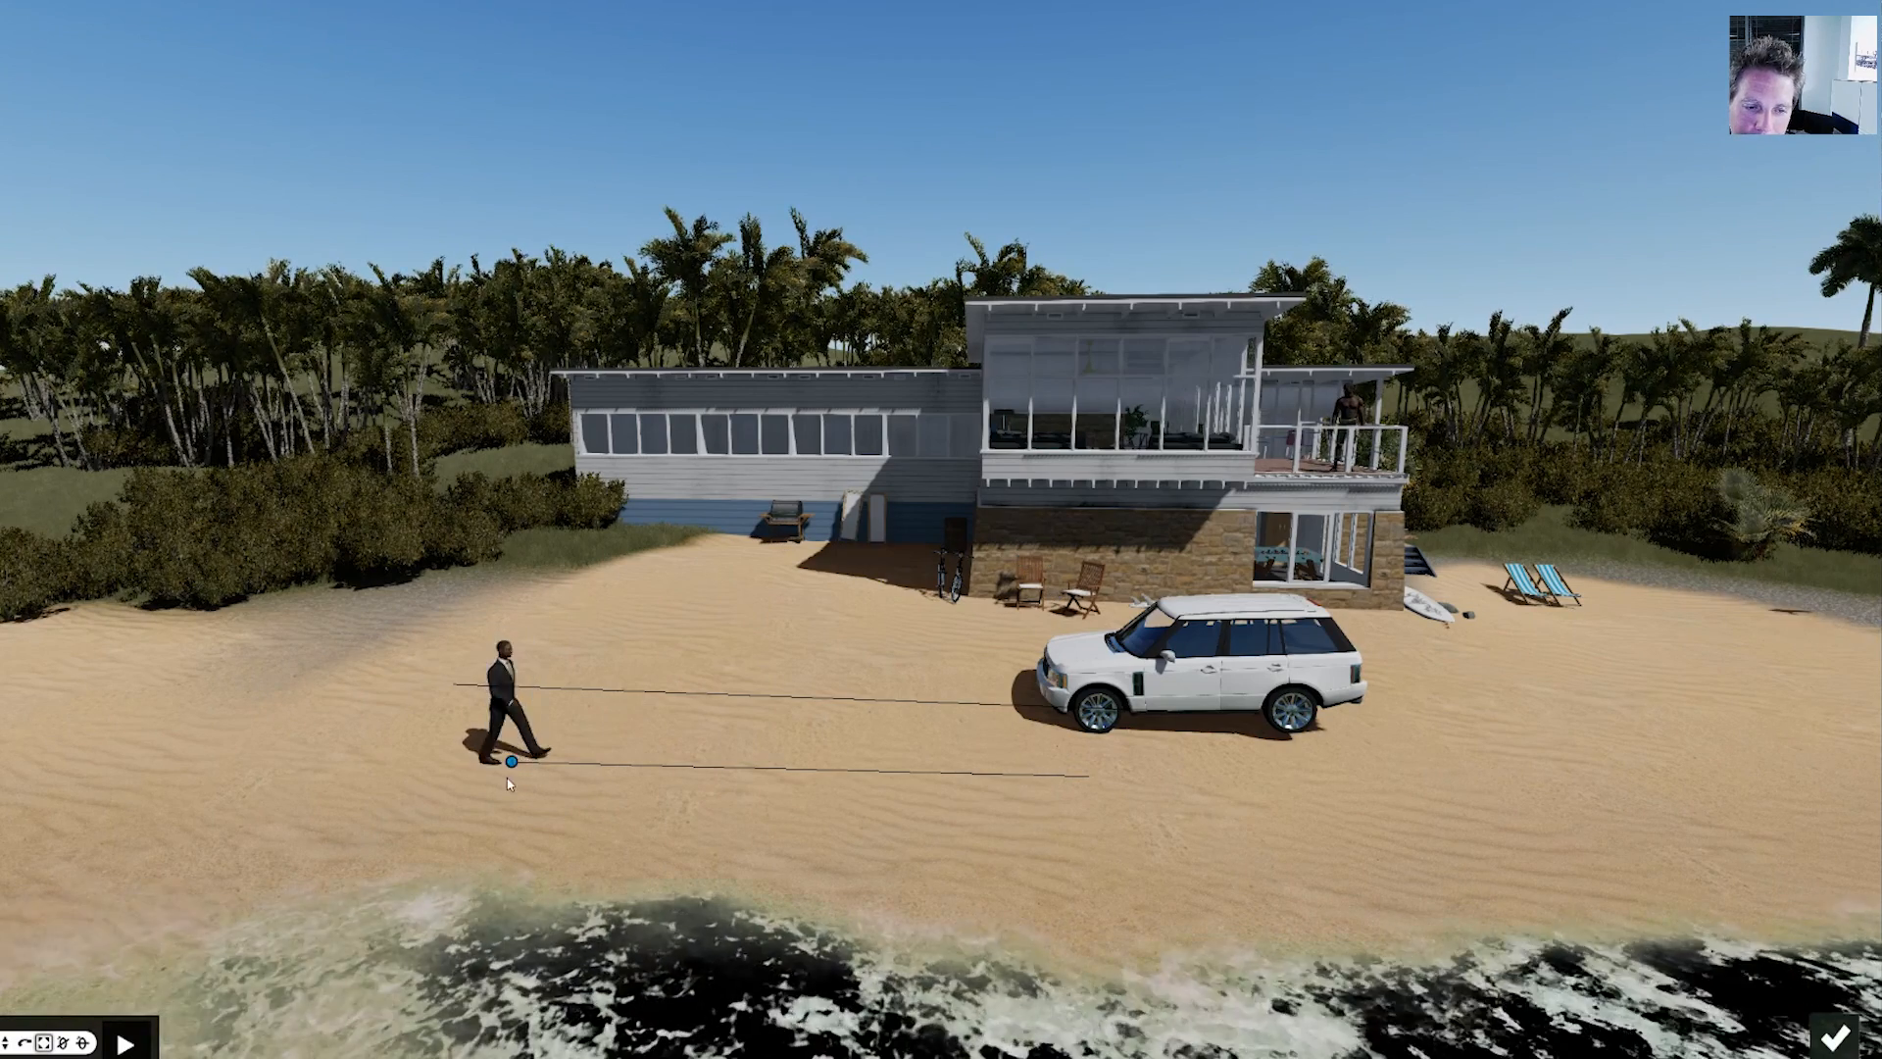
left_click_drag(509, 781, 503, 797)
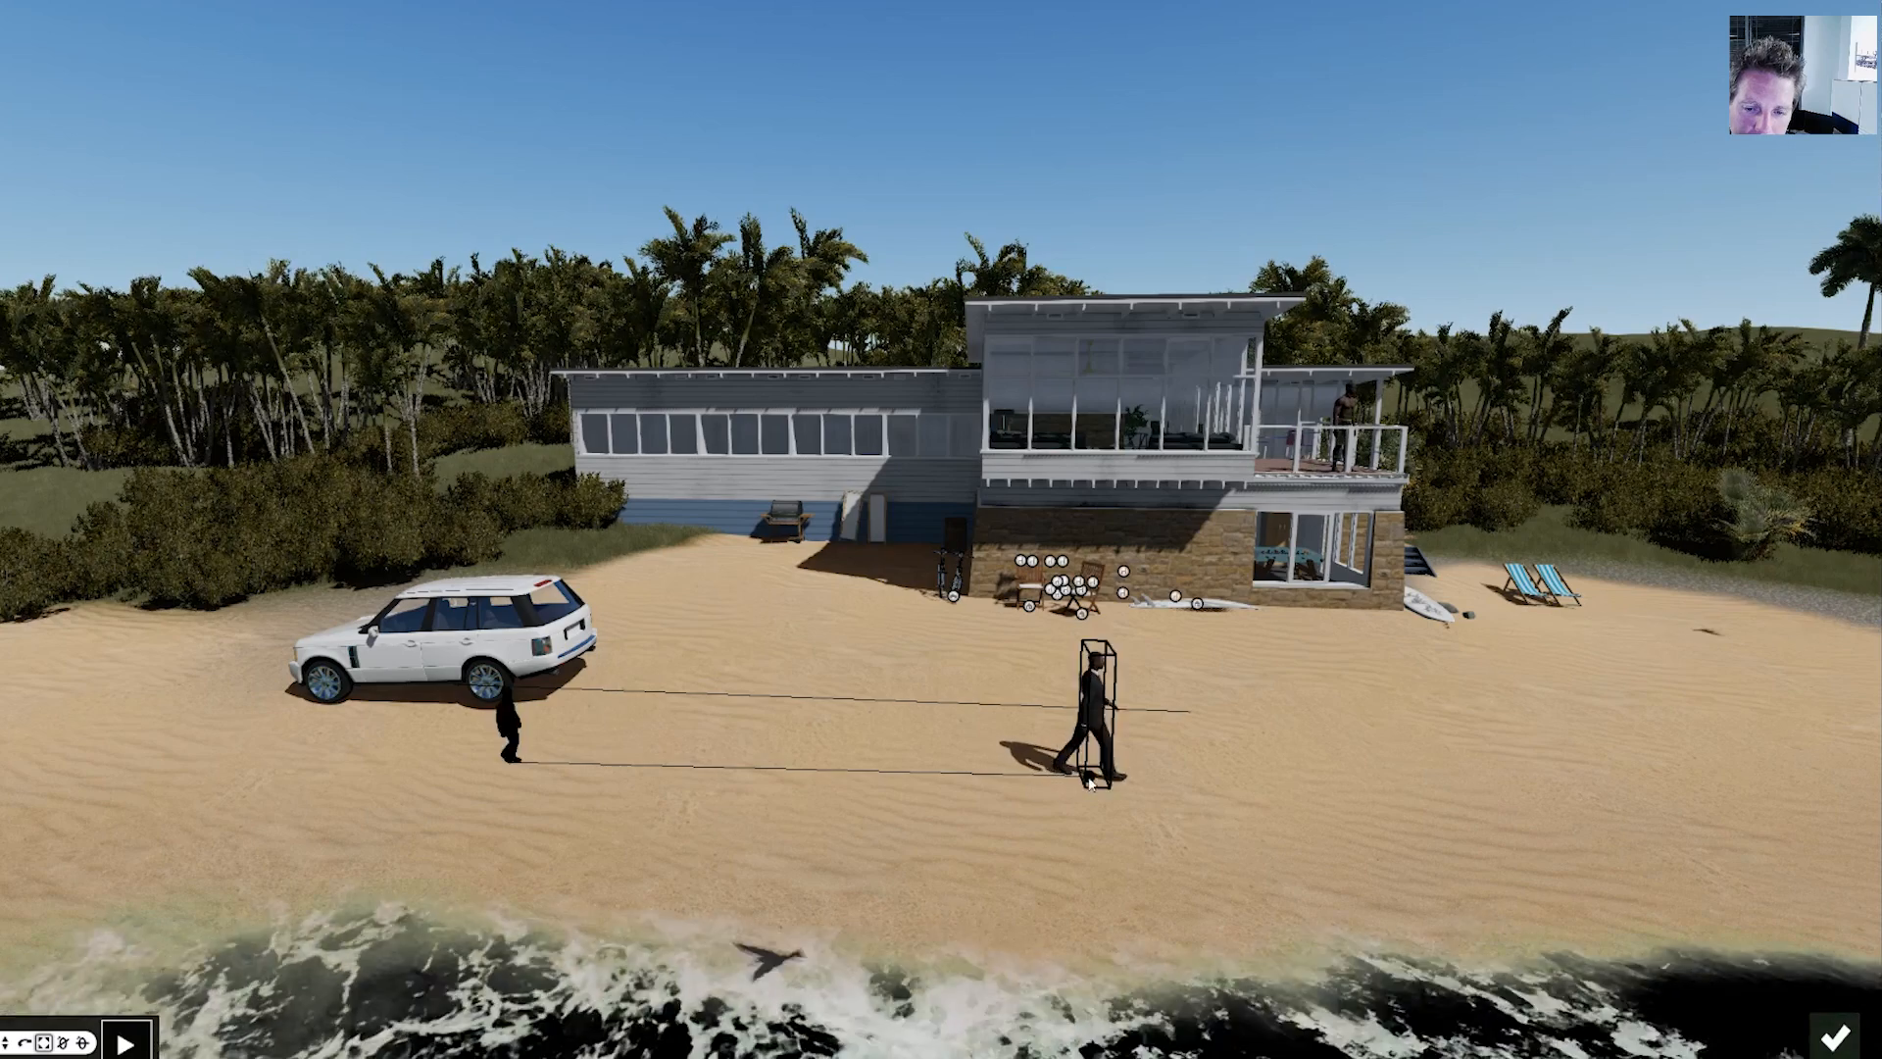
left_click_drag(1088, 782, 1092, 667)
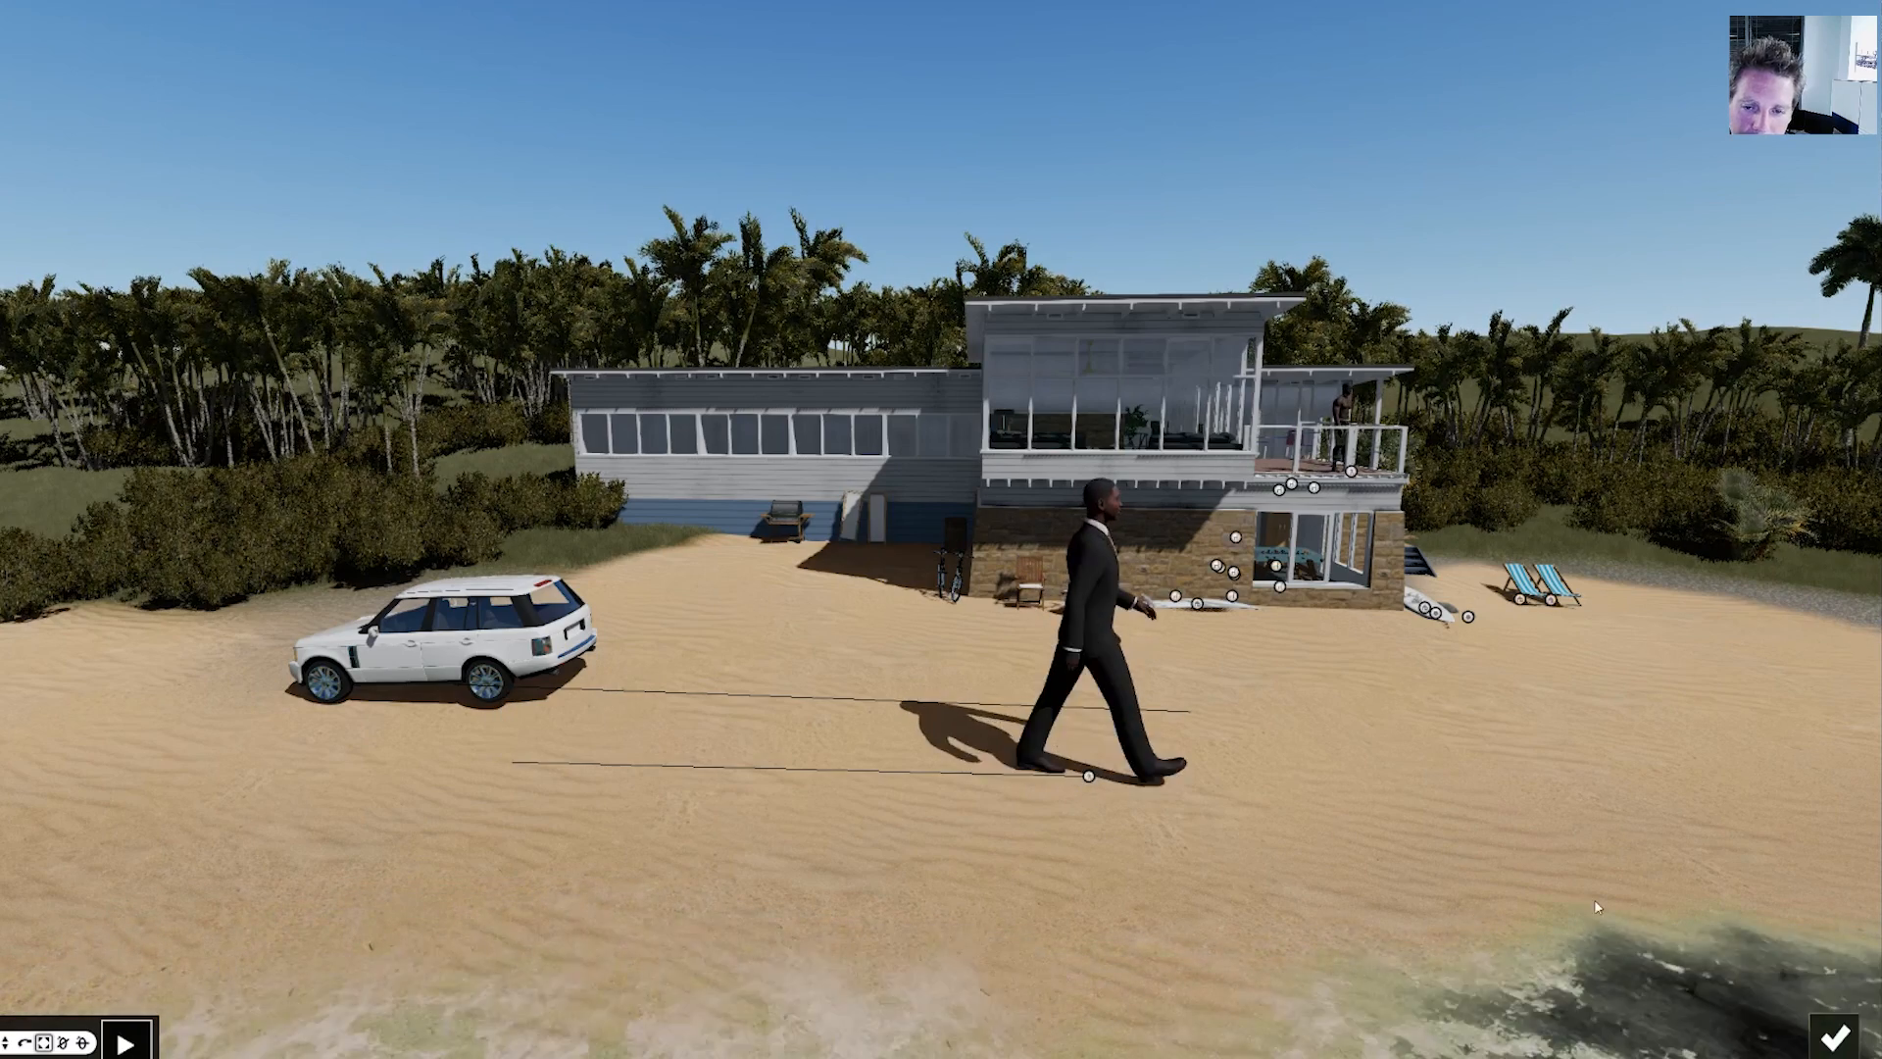
left_click(1839, 1030)
- Preview the clip, extend the man's start position farther down the beach and the car's end position far beyond the bushes, and save the move
left_click(40, 913)
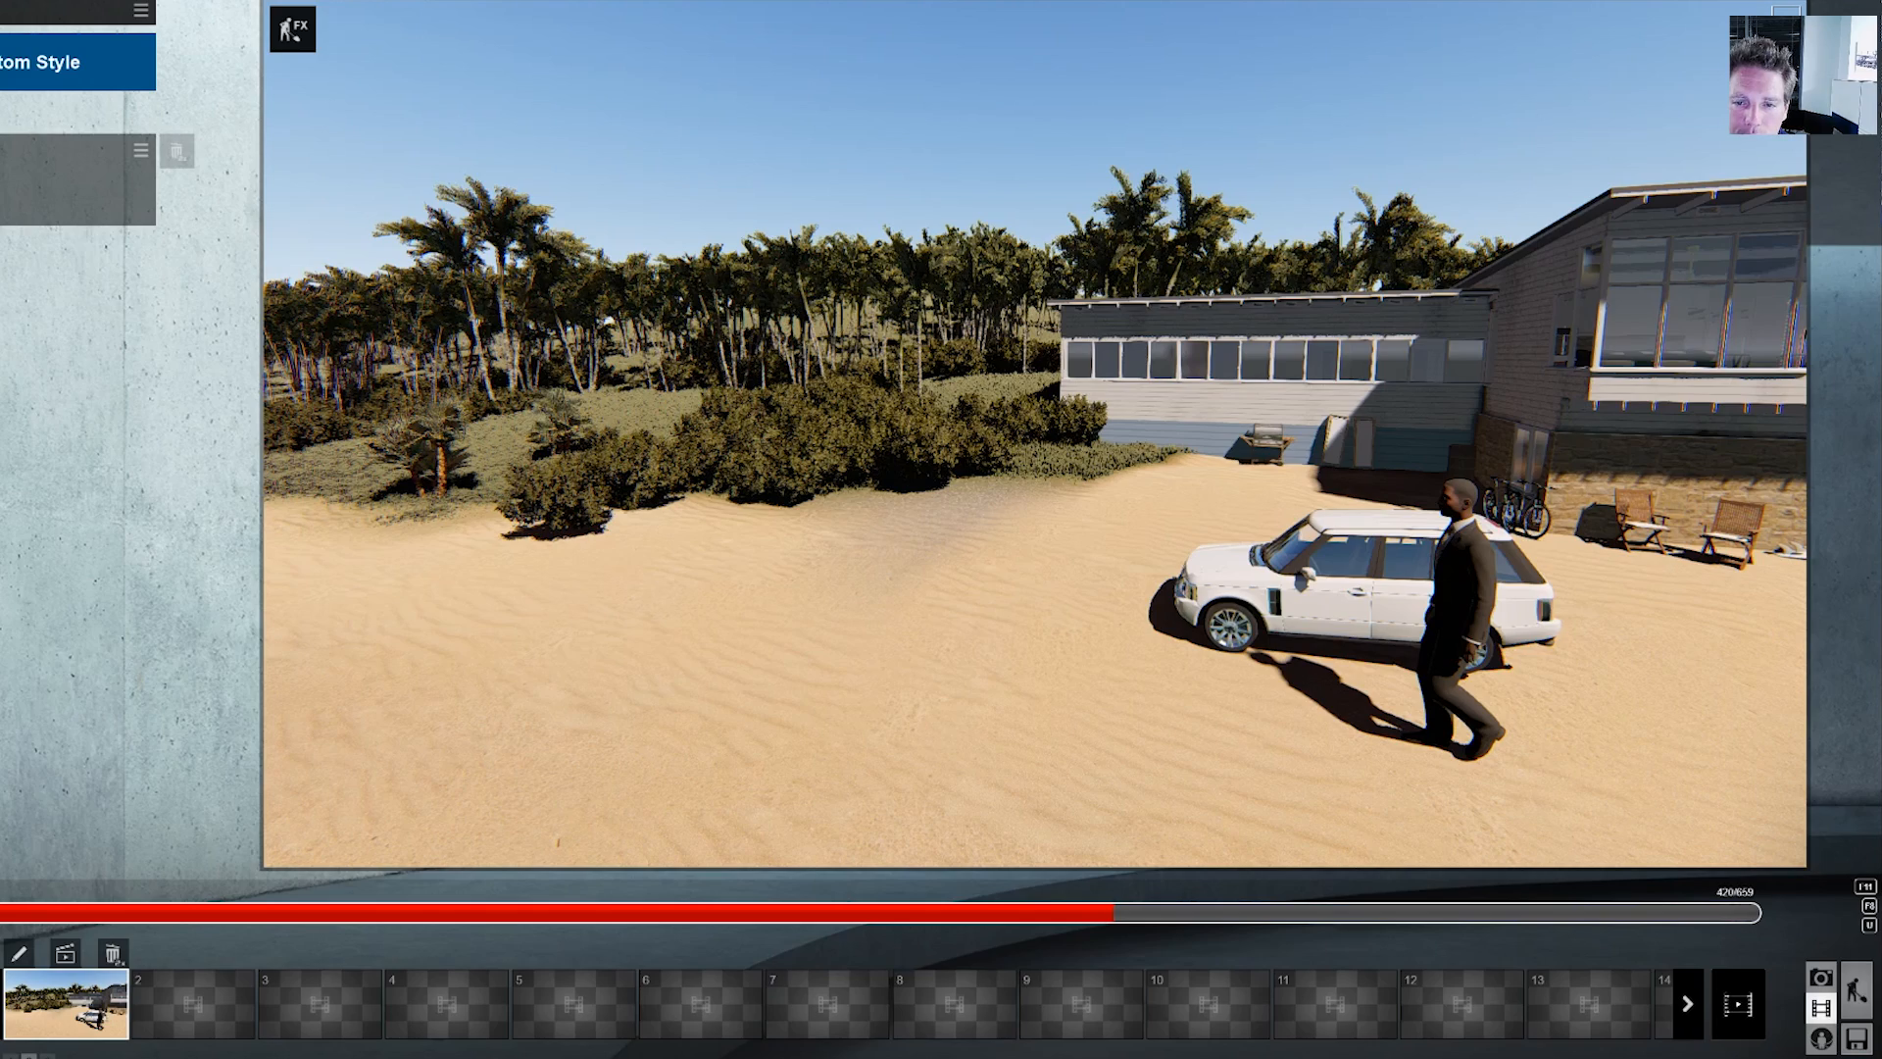
left_click(2, 910)
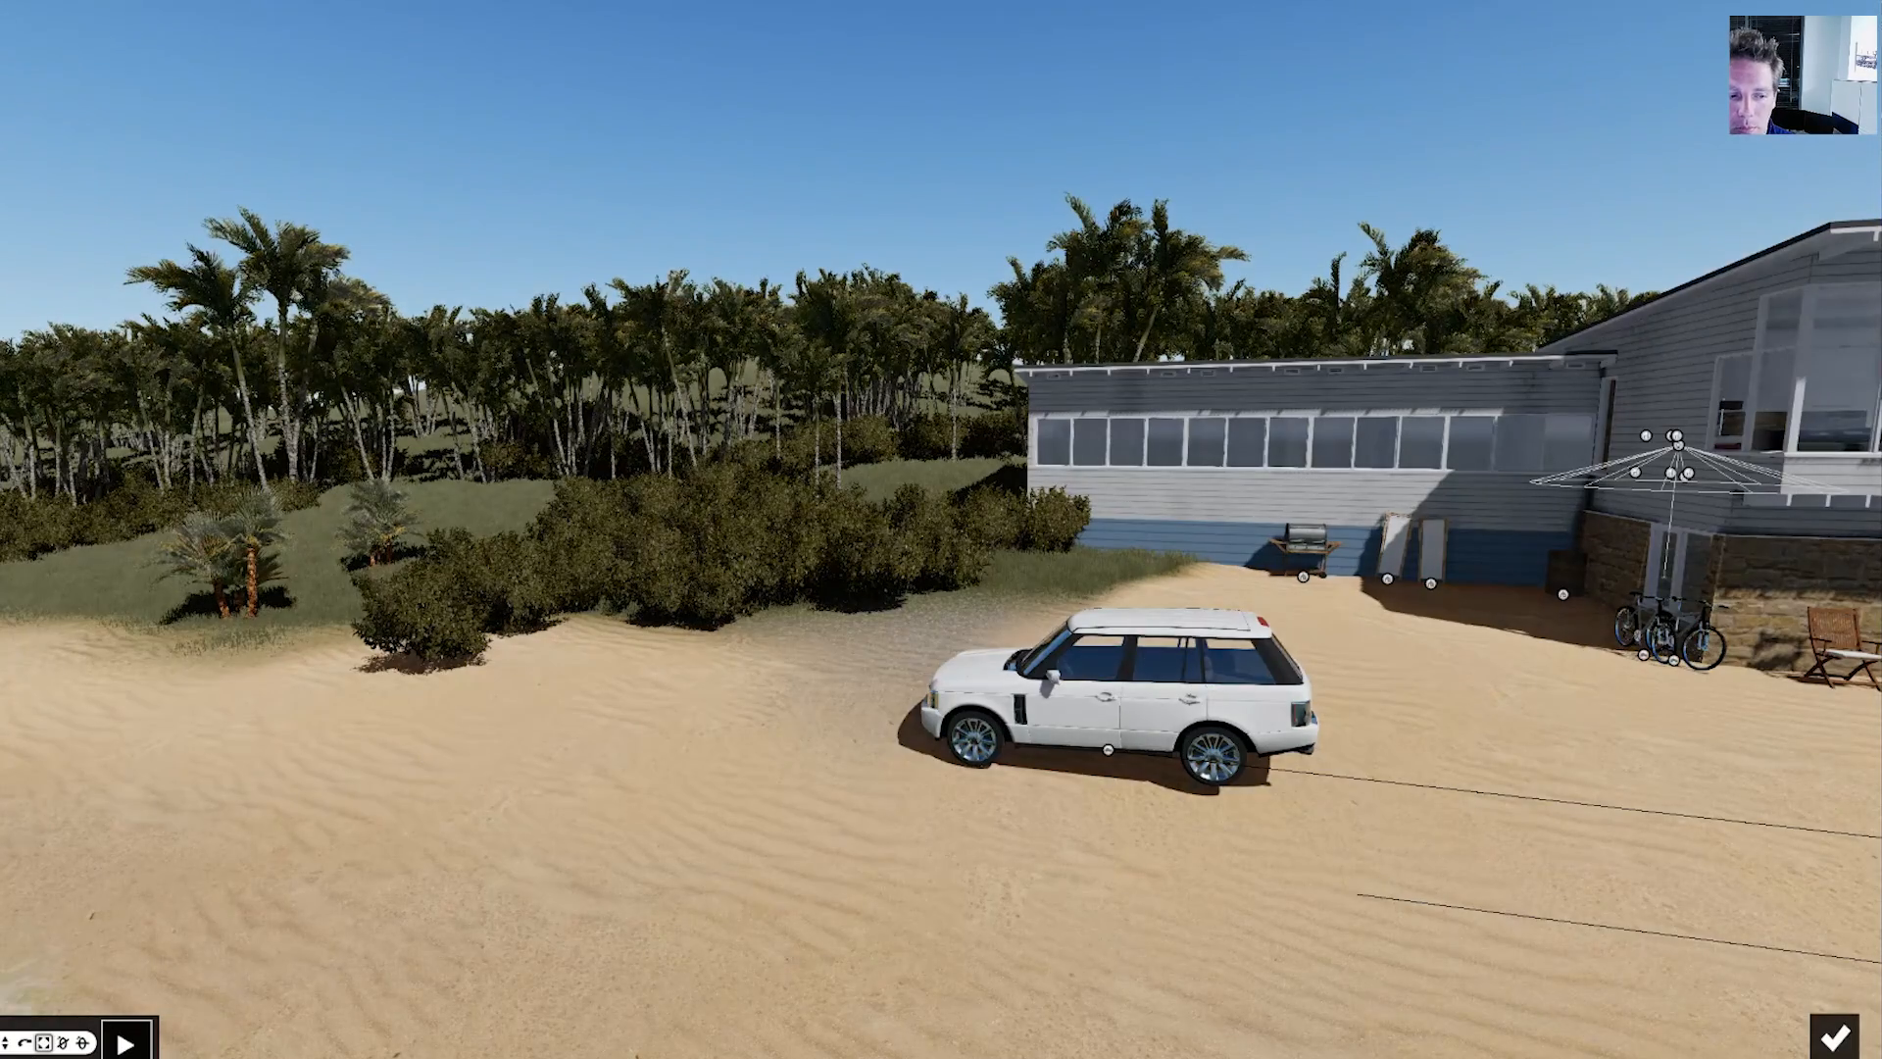
left_click(5, 1019)
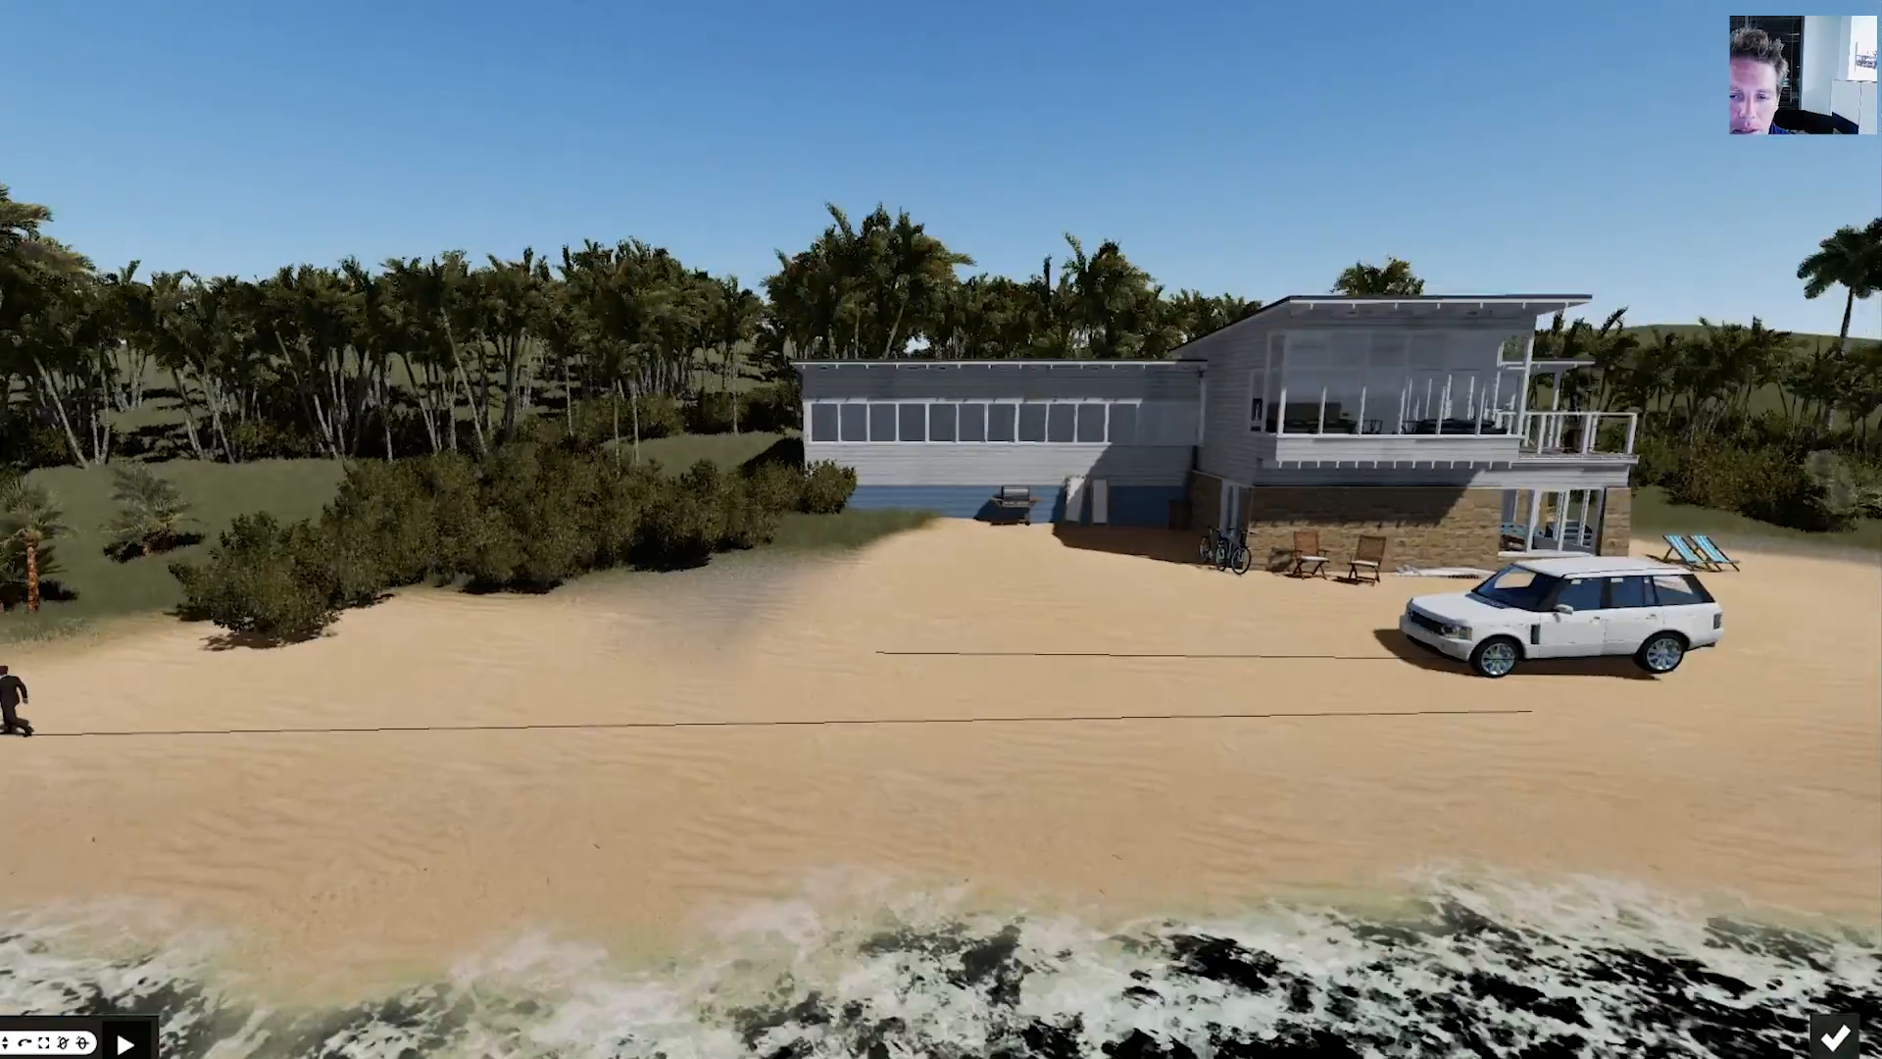
key("s")
left_click(125, 1041)
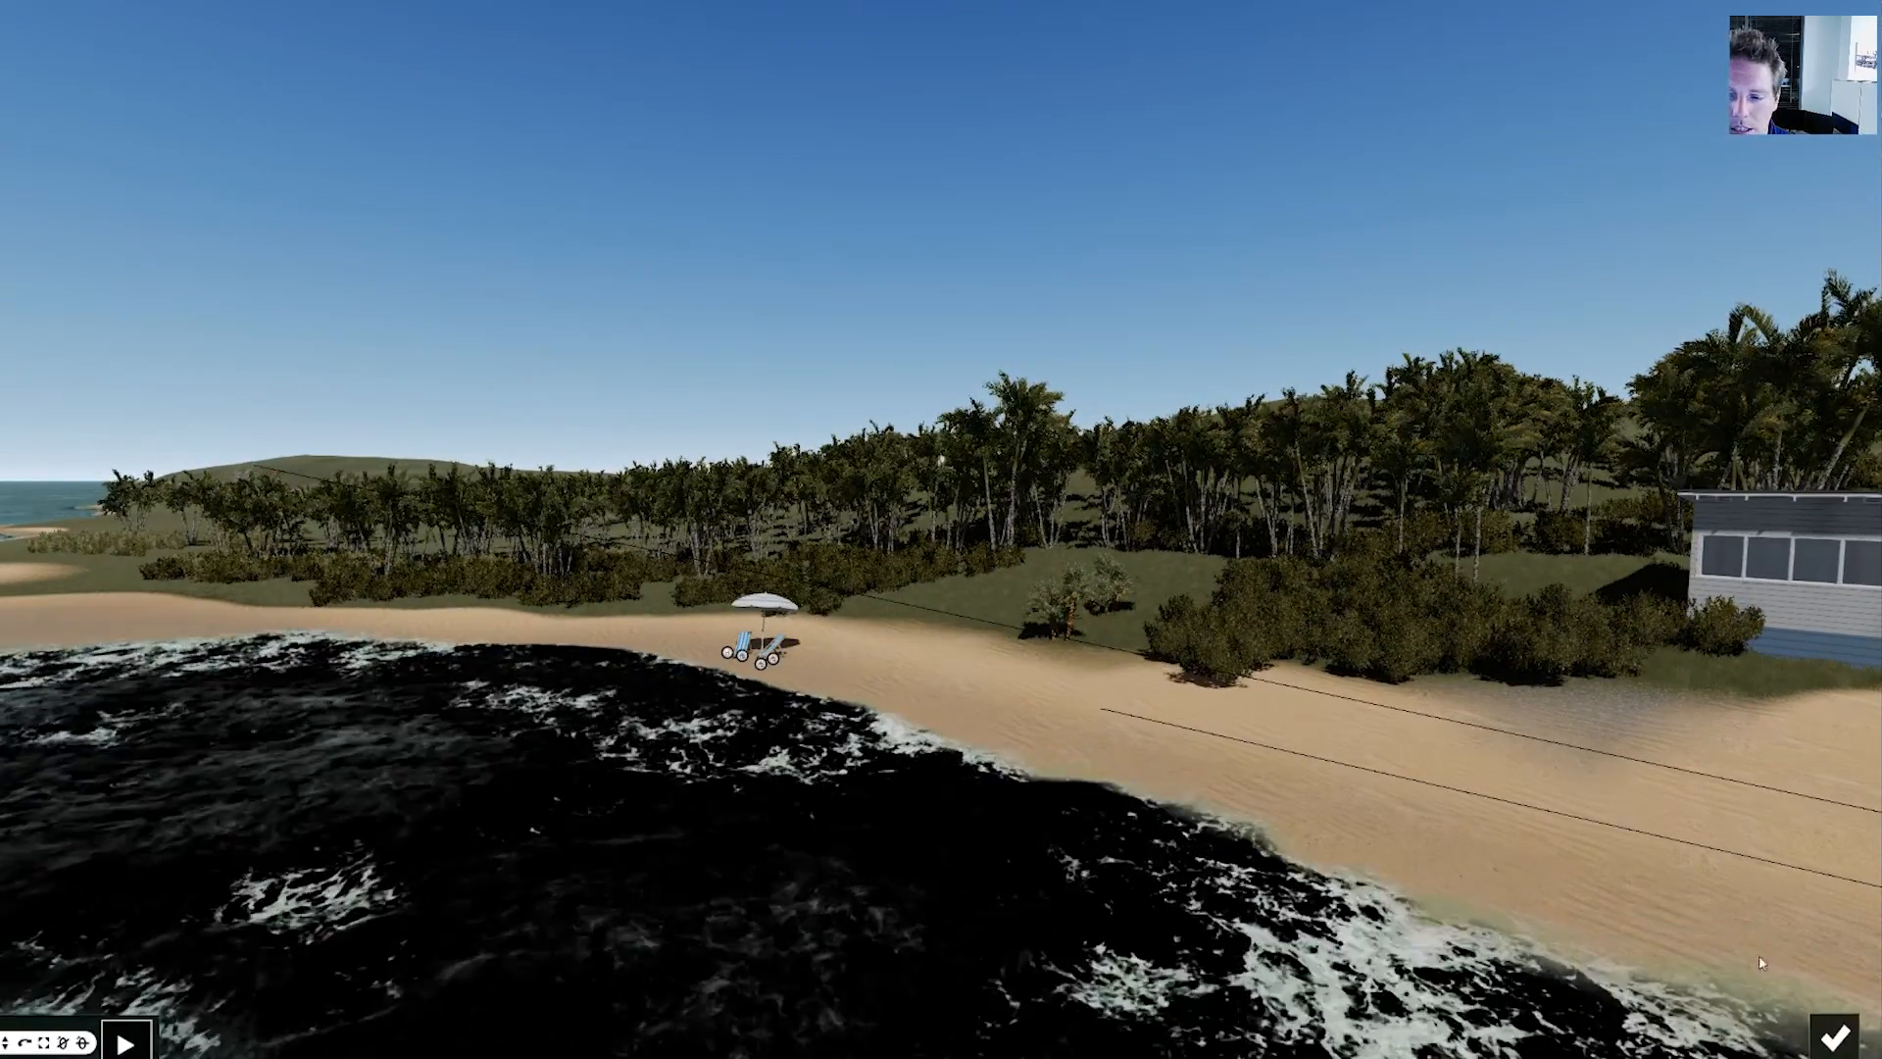
left_click(1835, 1036)
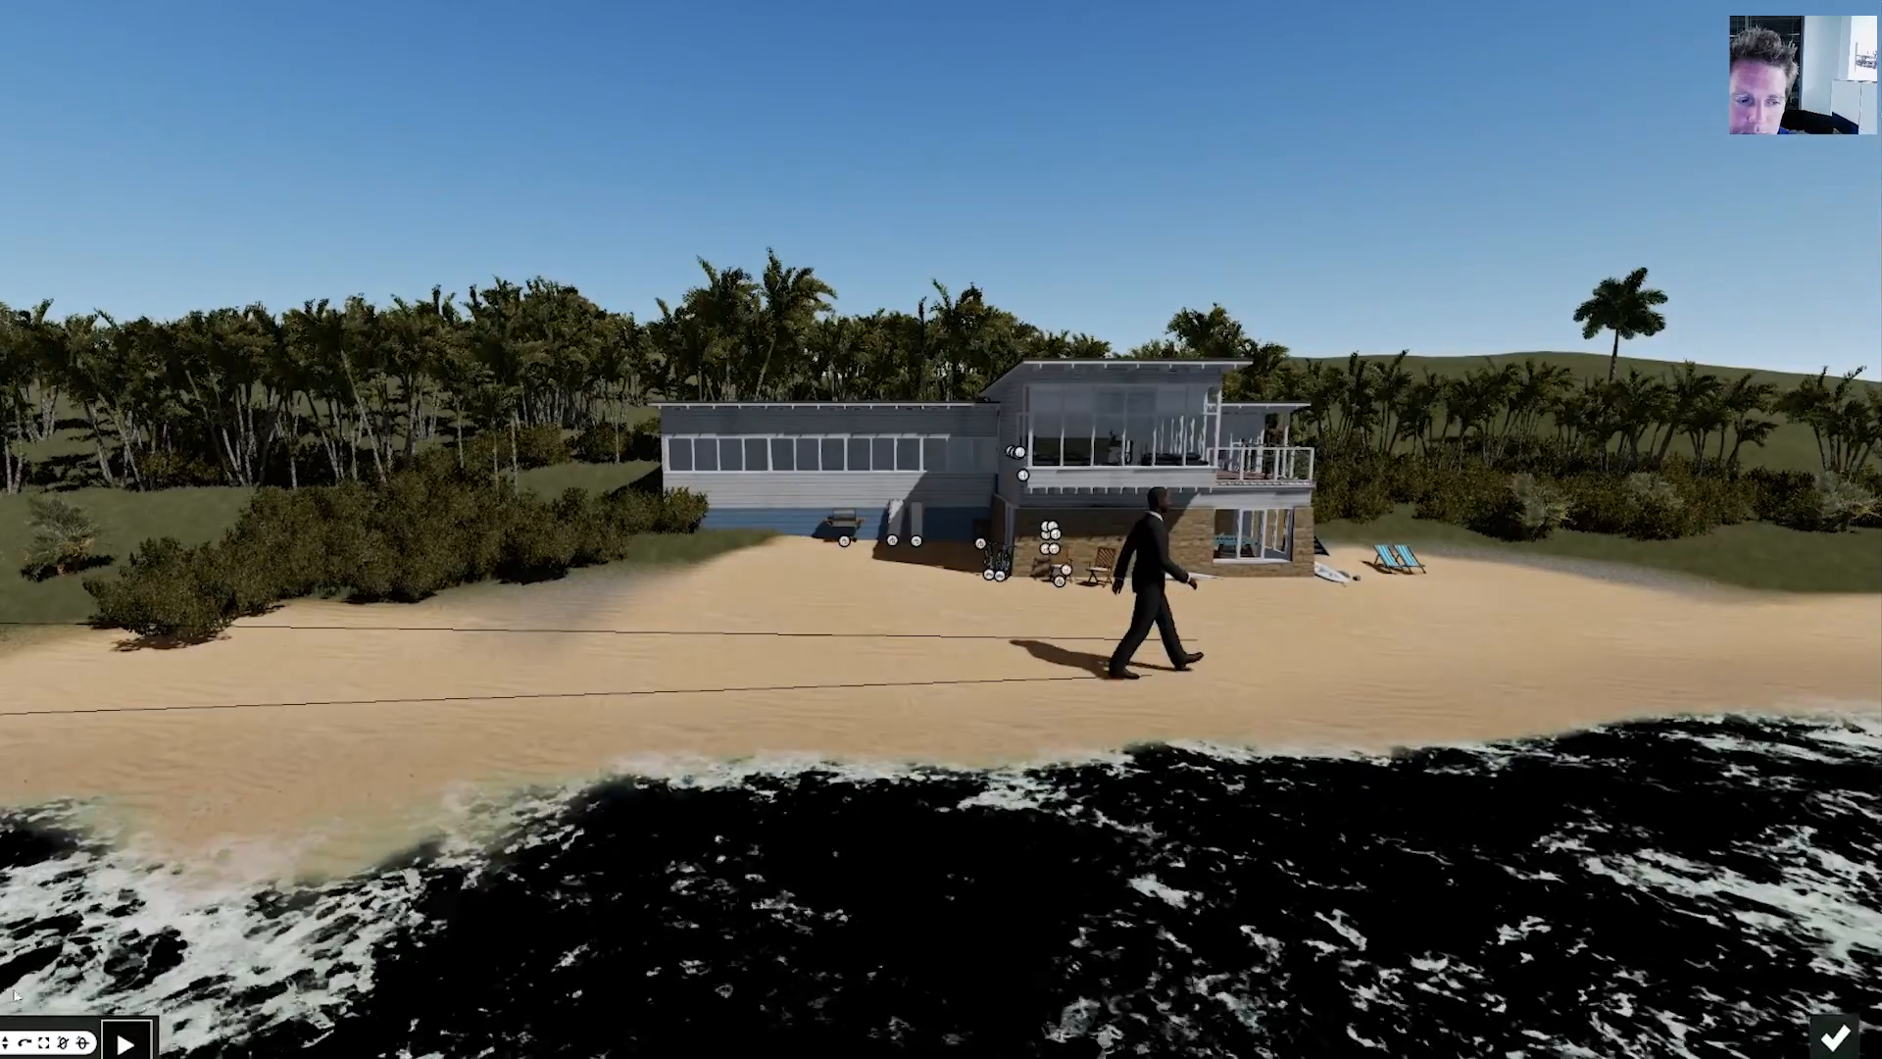
- Bring the car's end position back onto the sand in front of the bushes
left_click(4, 1042)
left_click(129, 1042)
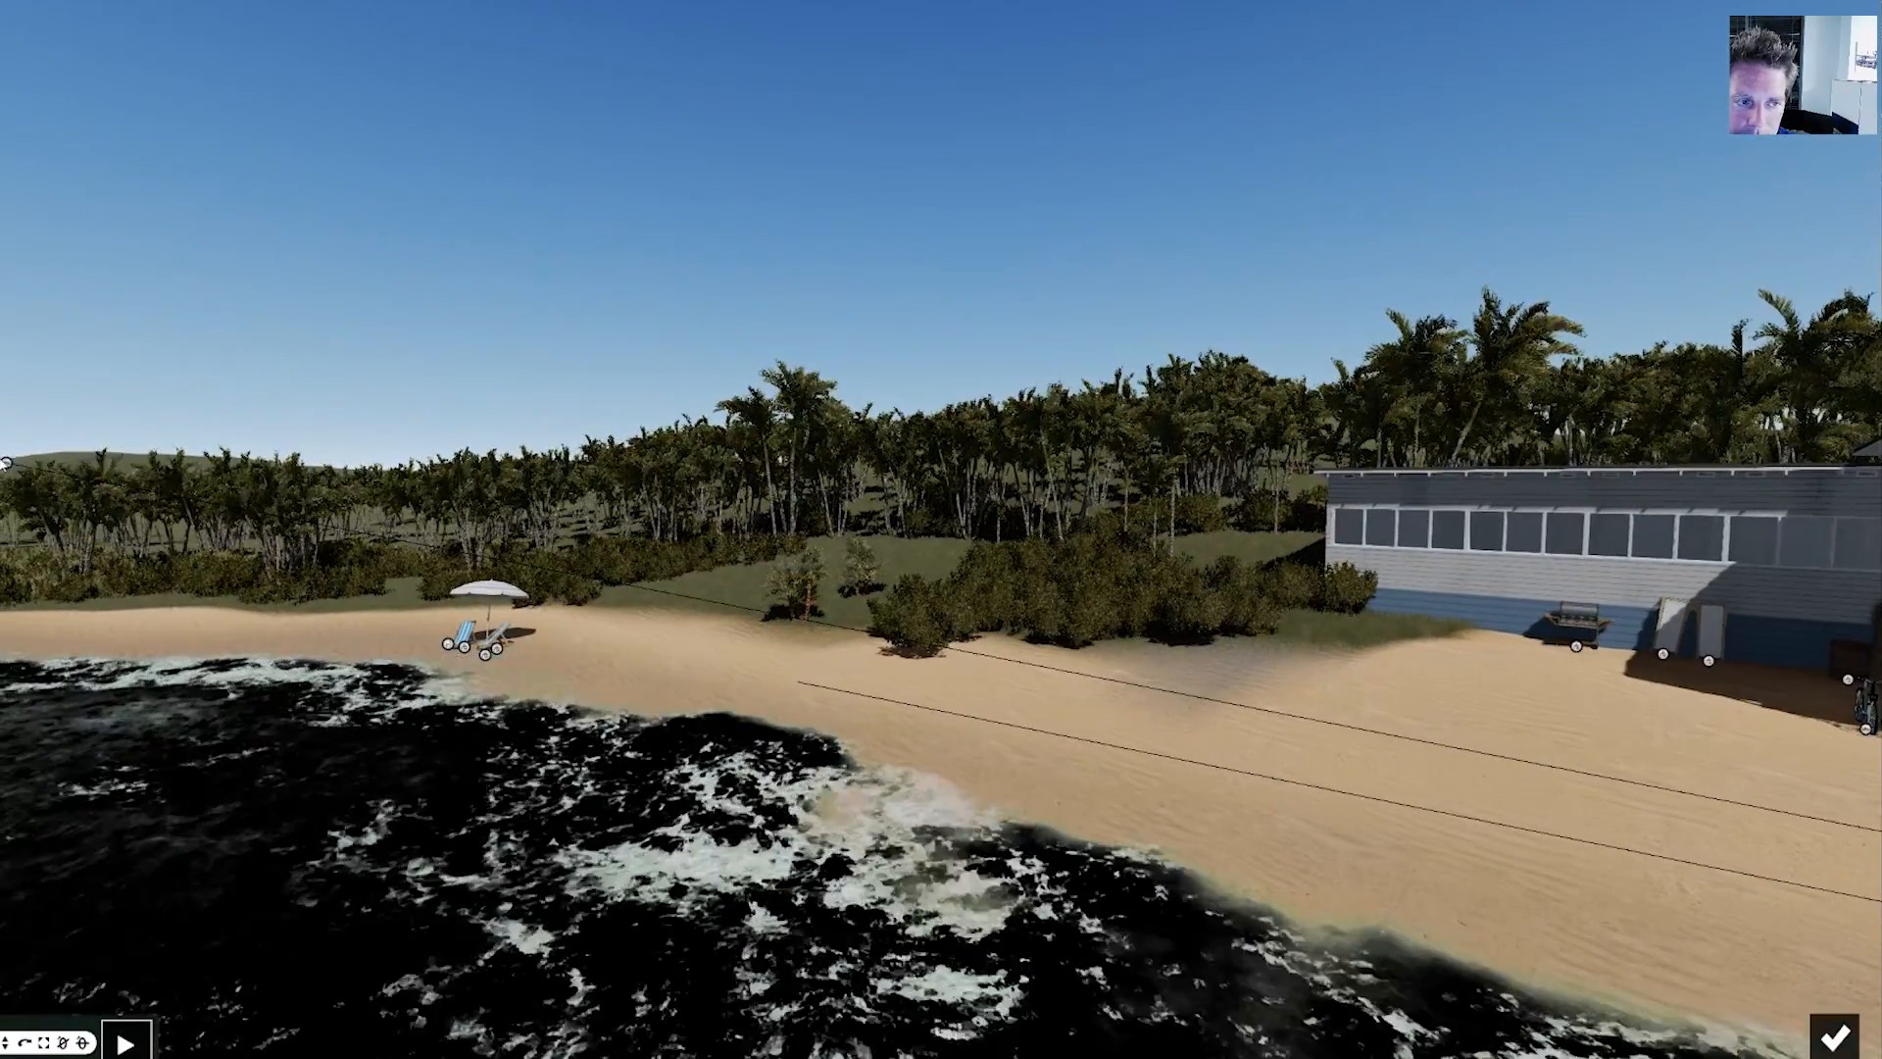
left_click_drag(7, 462, 1040, 690)
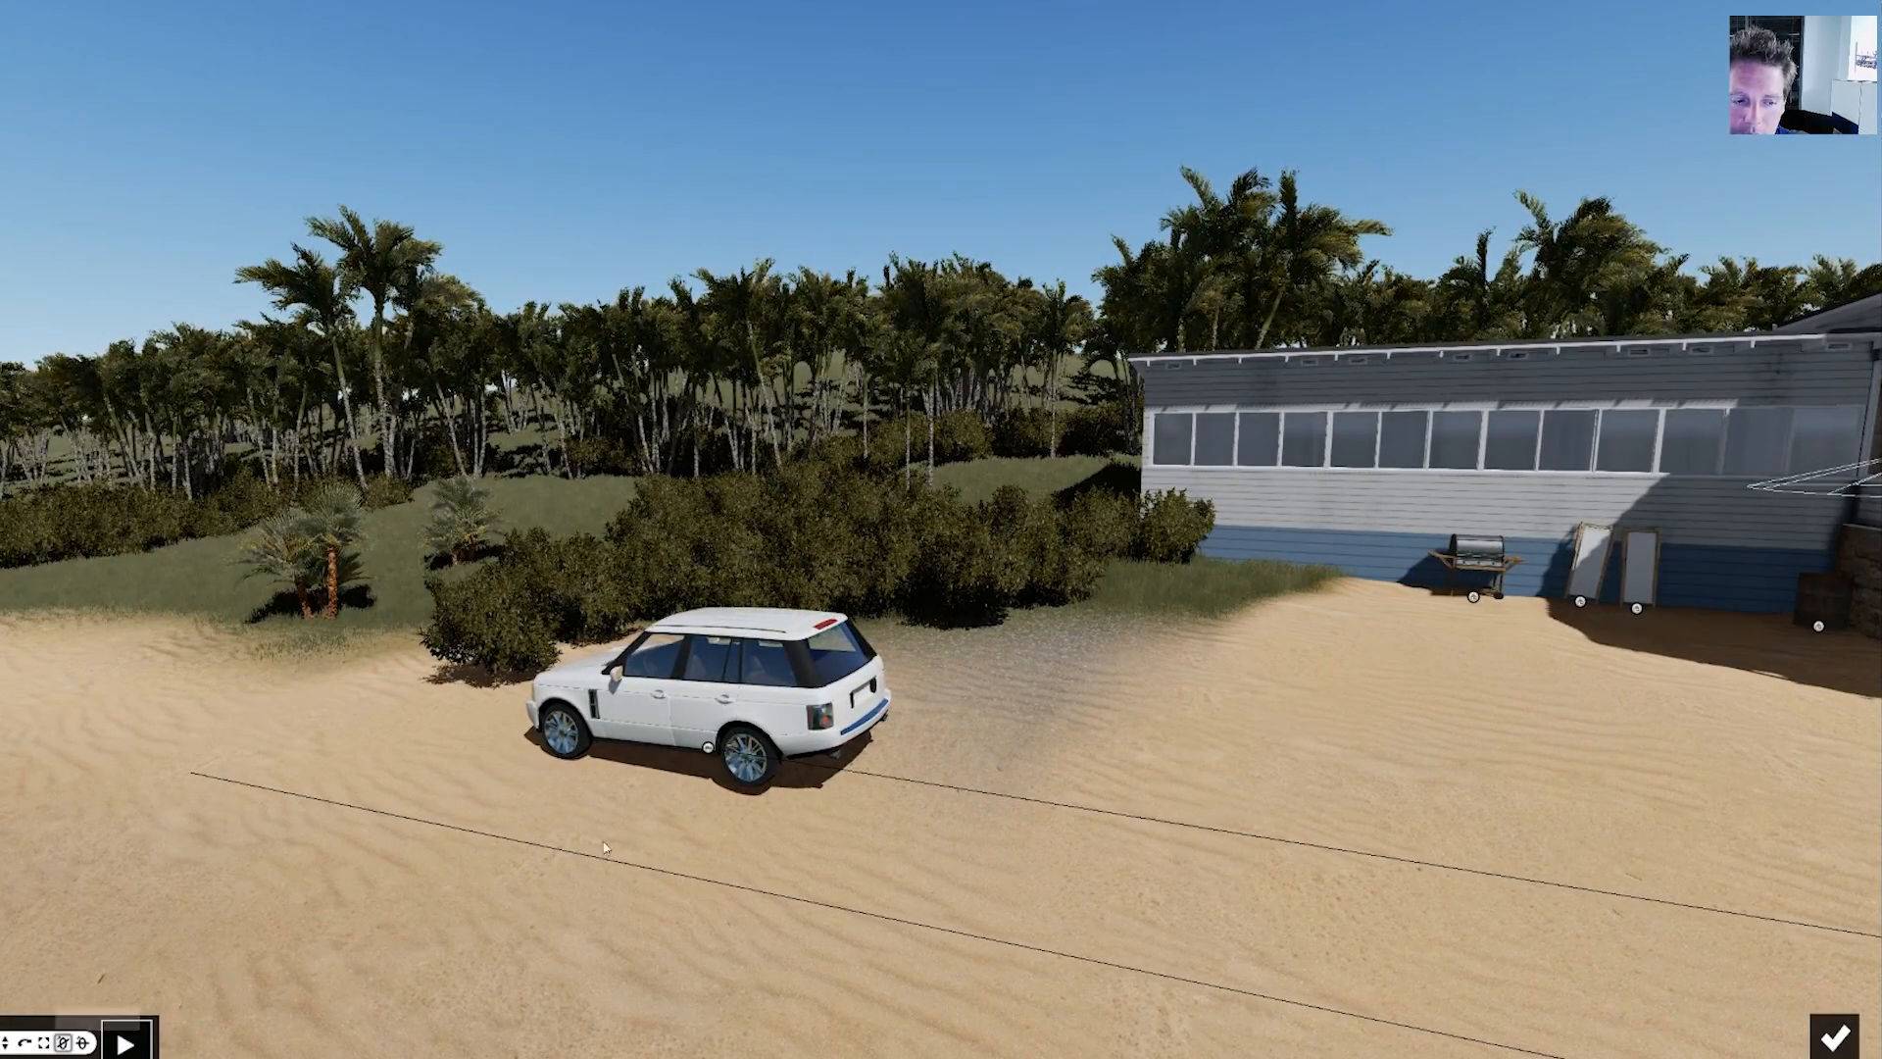
- Tilt the car in pitch and bank at its end position, turn its heading, lift it into the air, save the move and preview it
left_click_drag(708, 746, 689, 723)
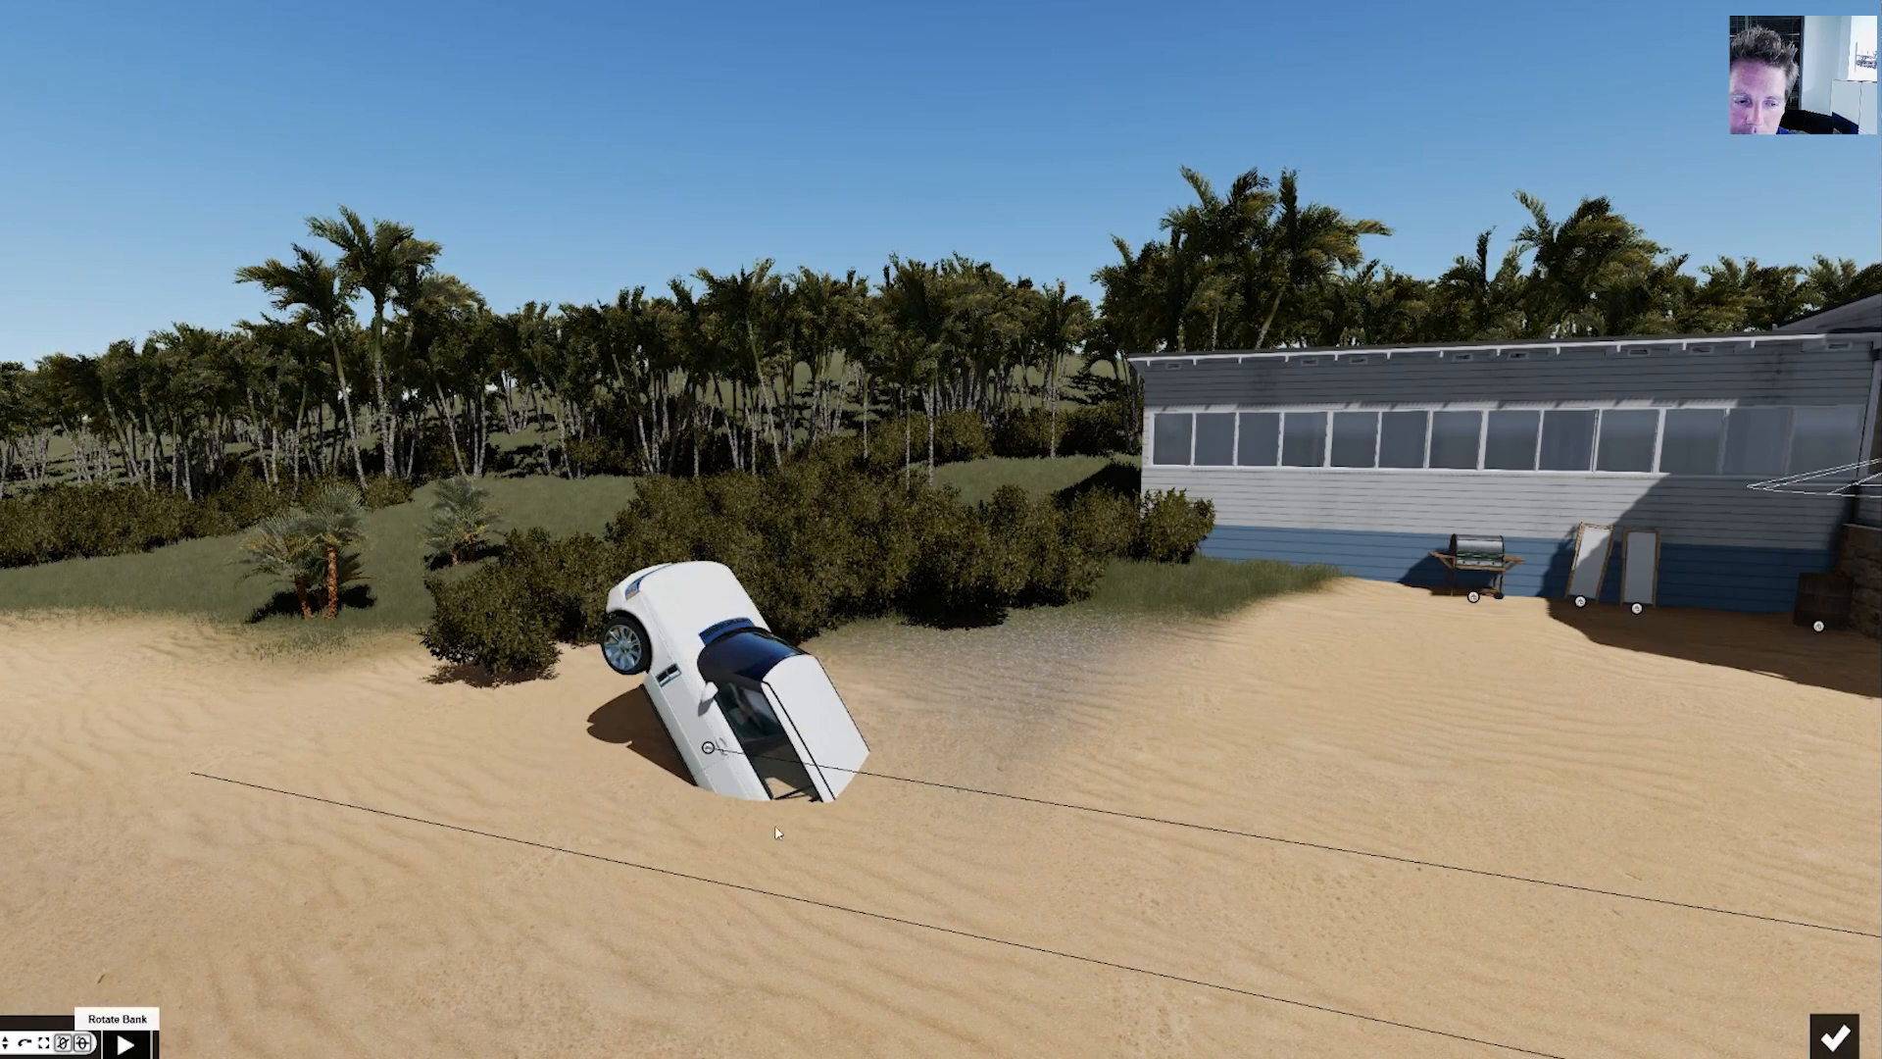
left_click_drag(731, 749, 745, 739)
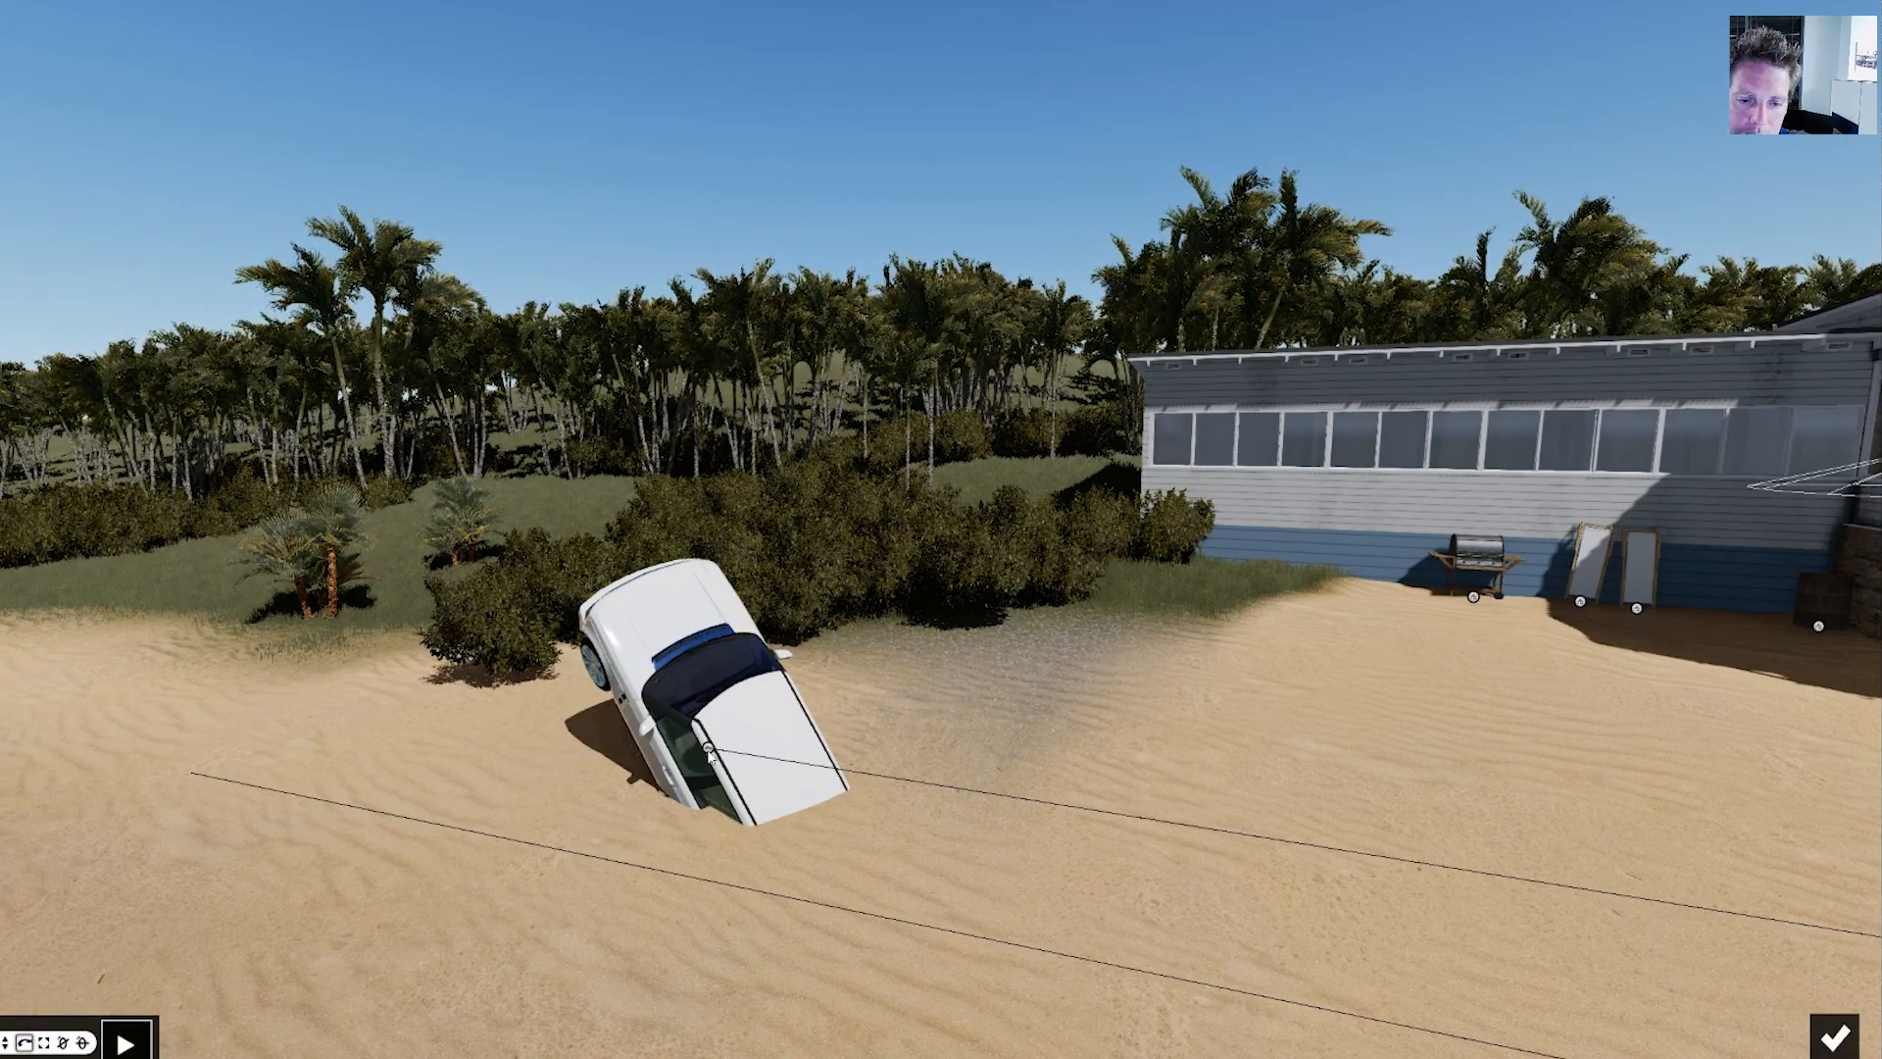
left_click_drag(709, 752, 726, 496)
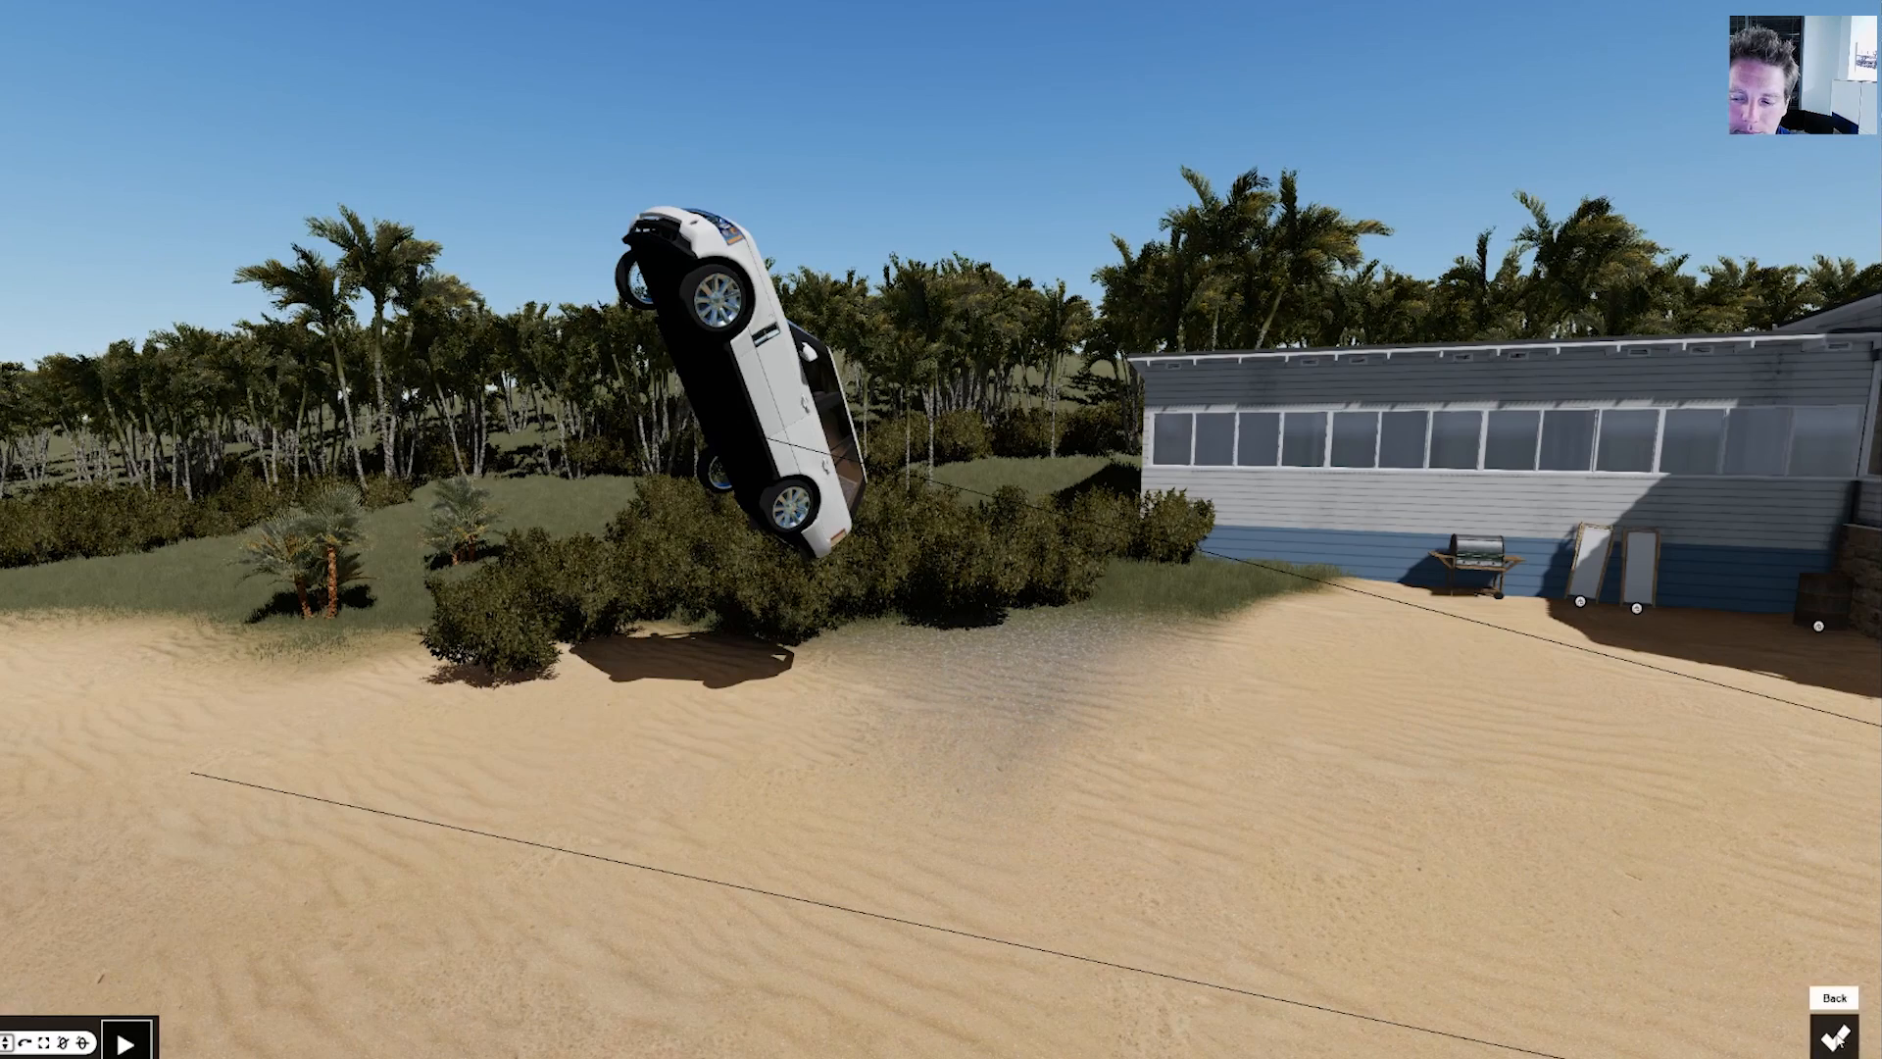
left_click(1837, 1037)
left_click(12, 914)
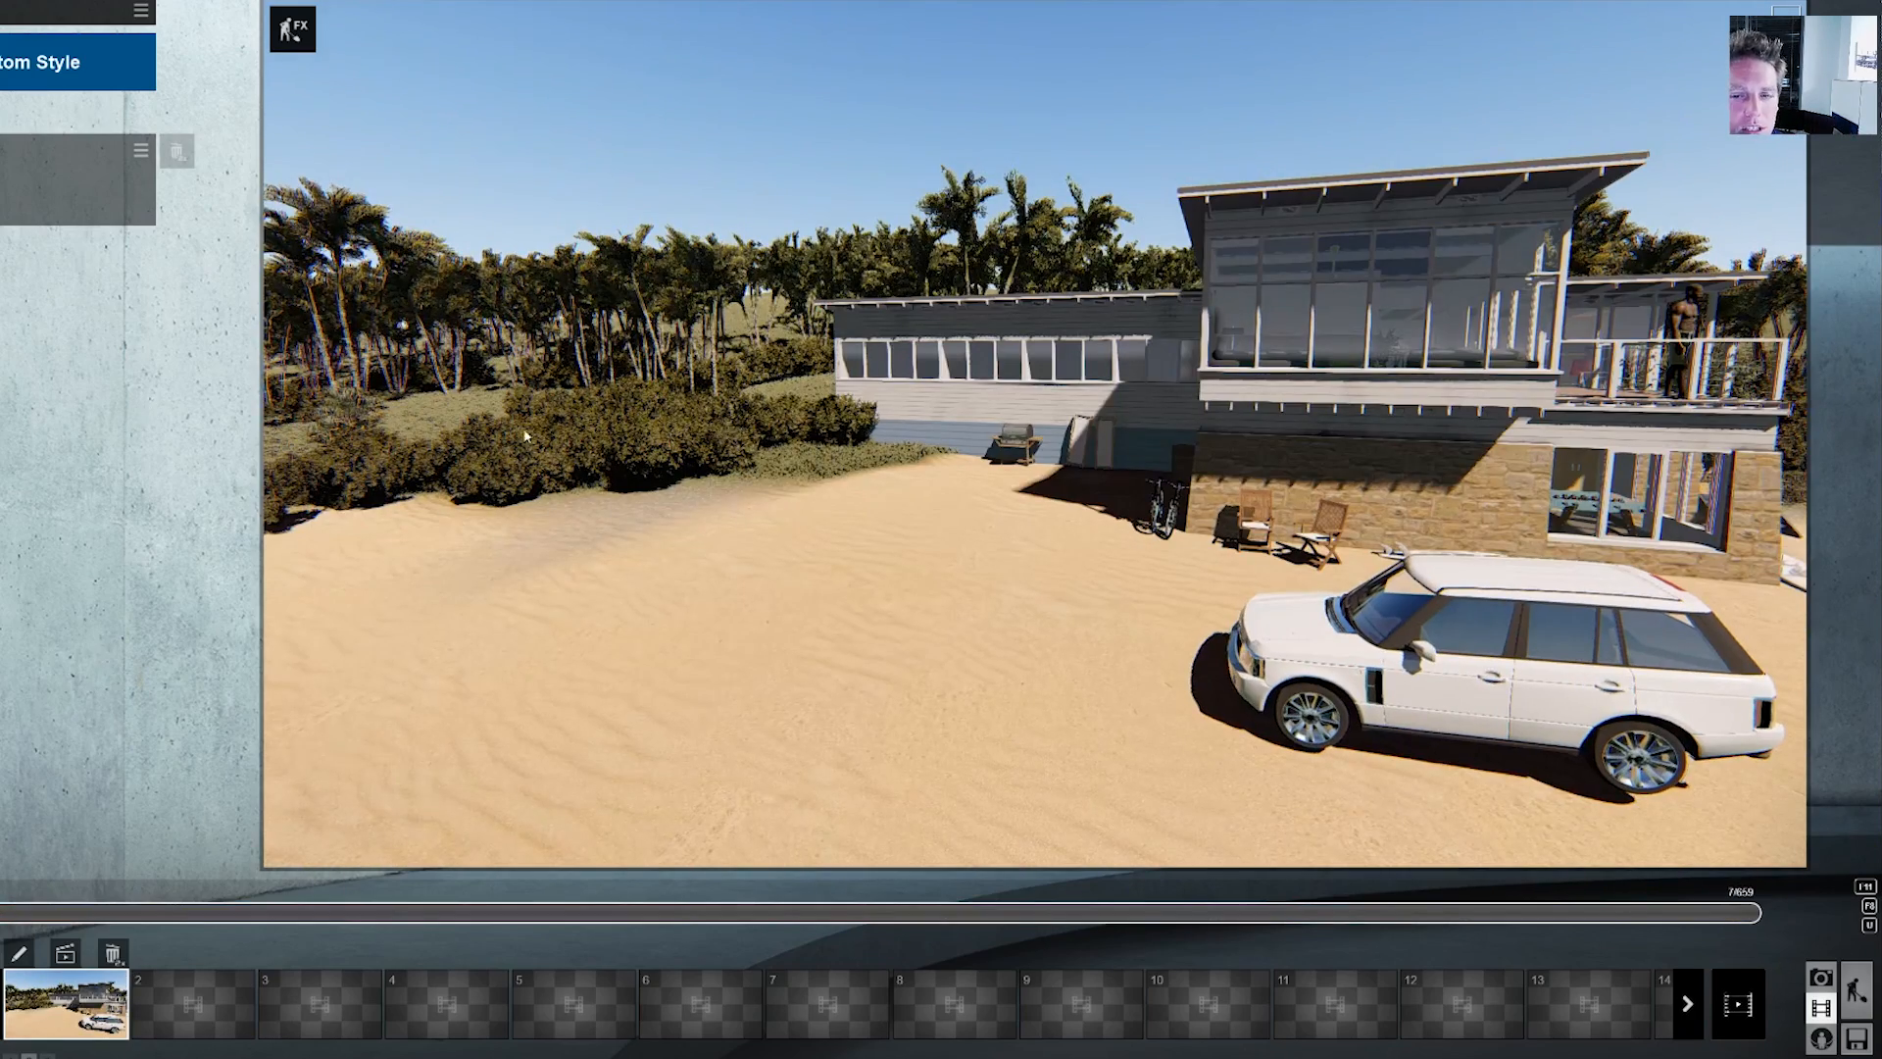
- Return to the scene and delete the man in the black suit and the white car from the sand
left_click(1848, 992)
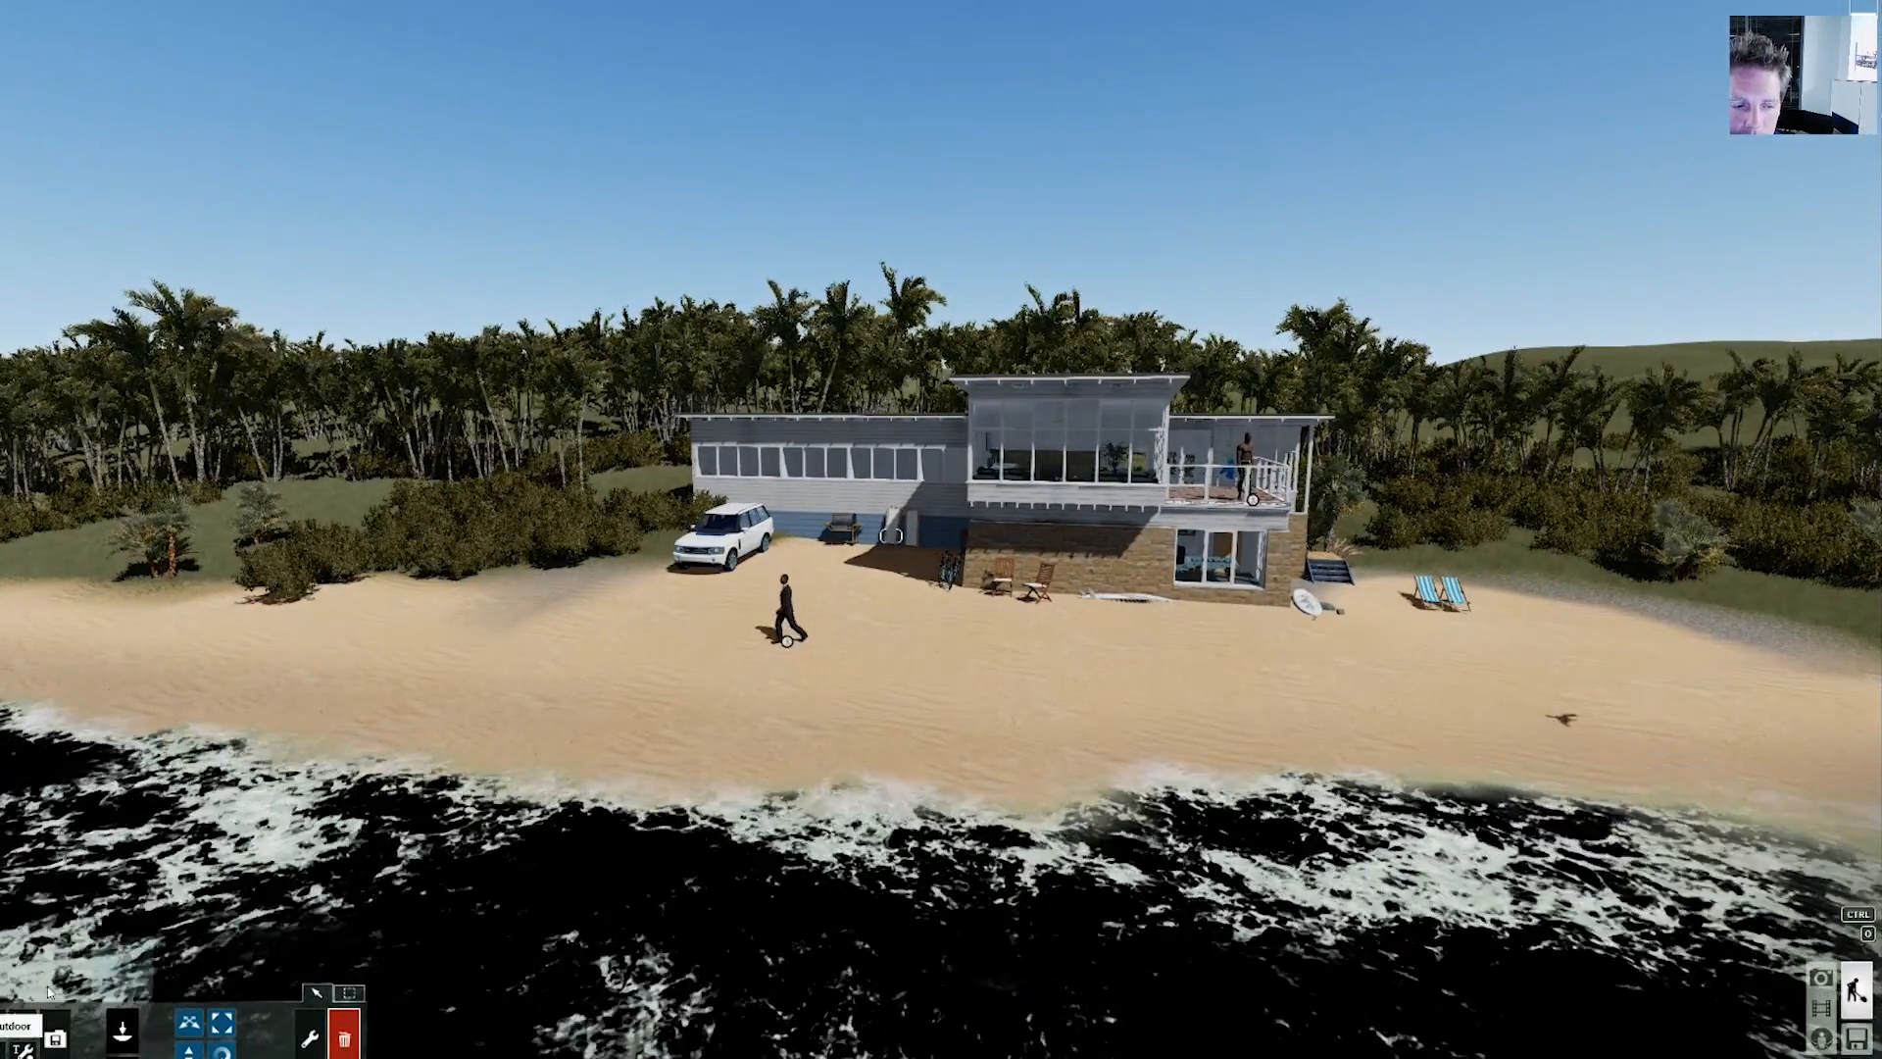
left_click(791, 647)
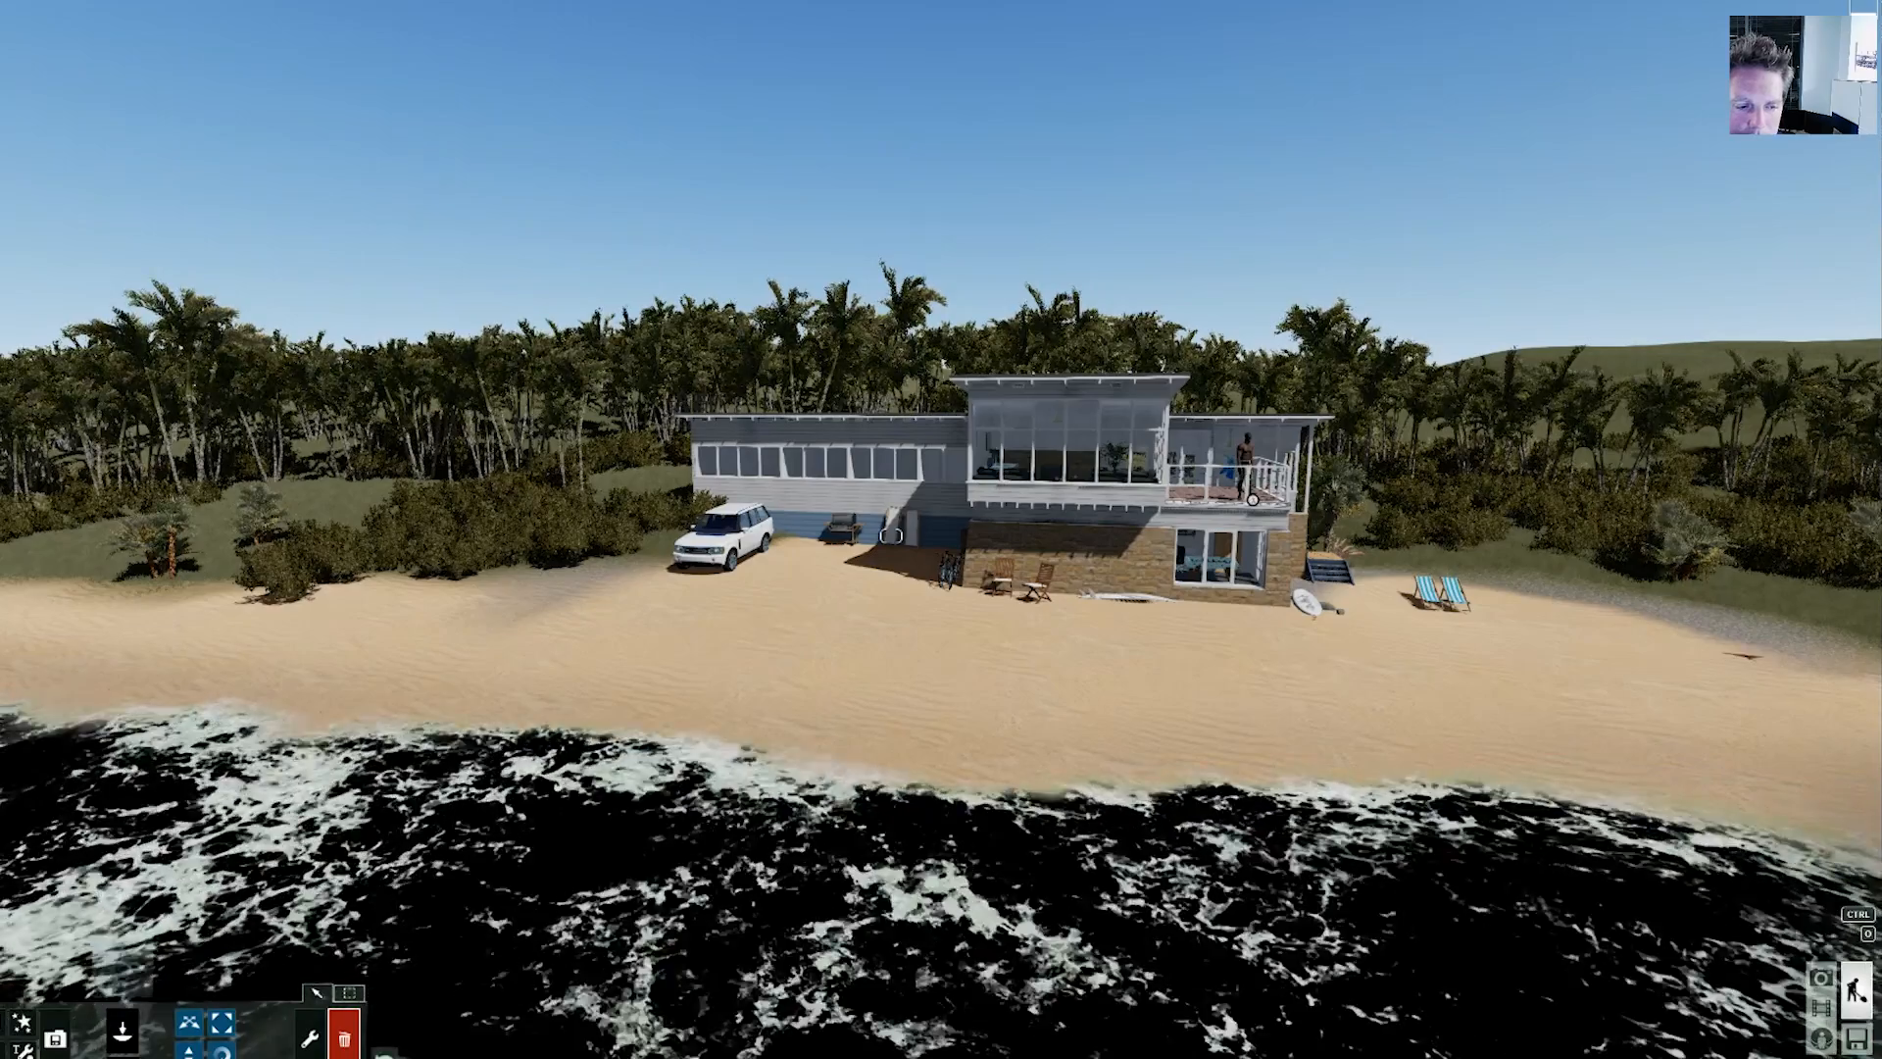
left_click(733, 537)
key("w")
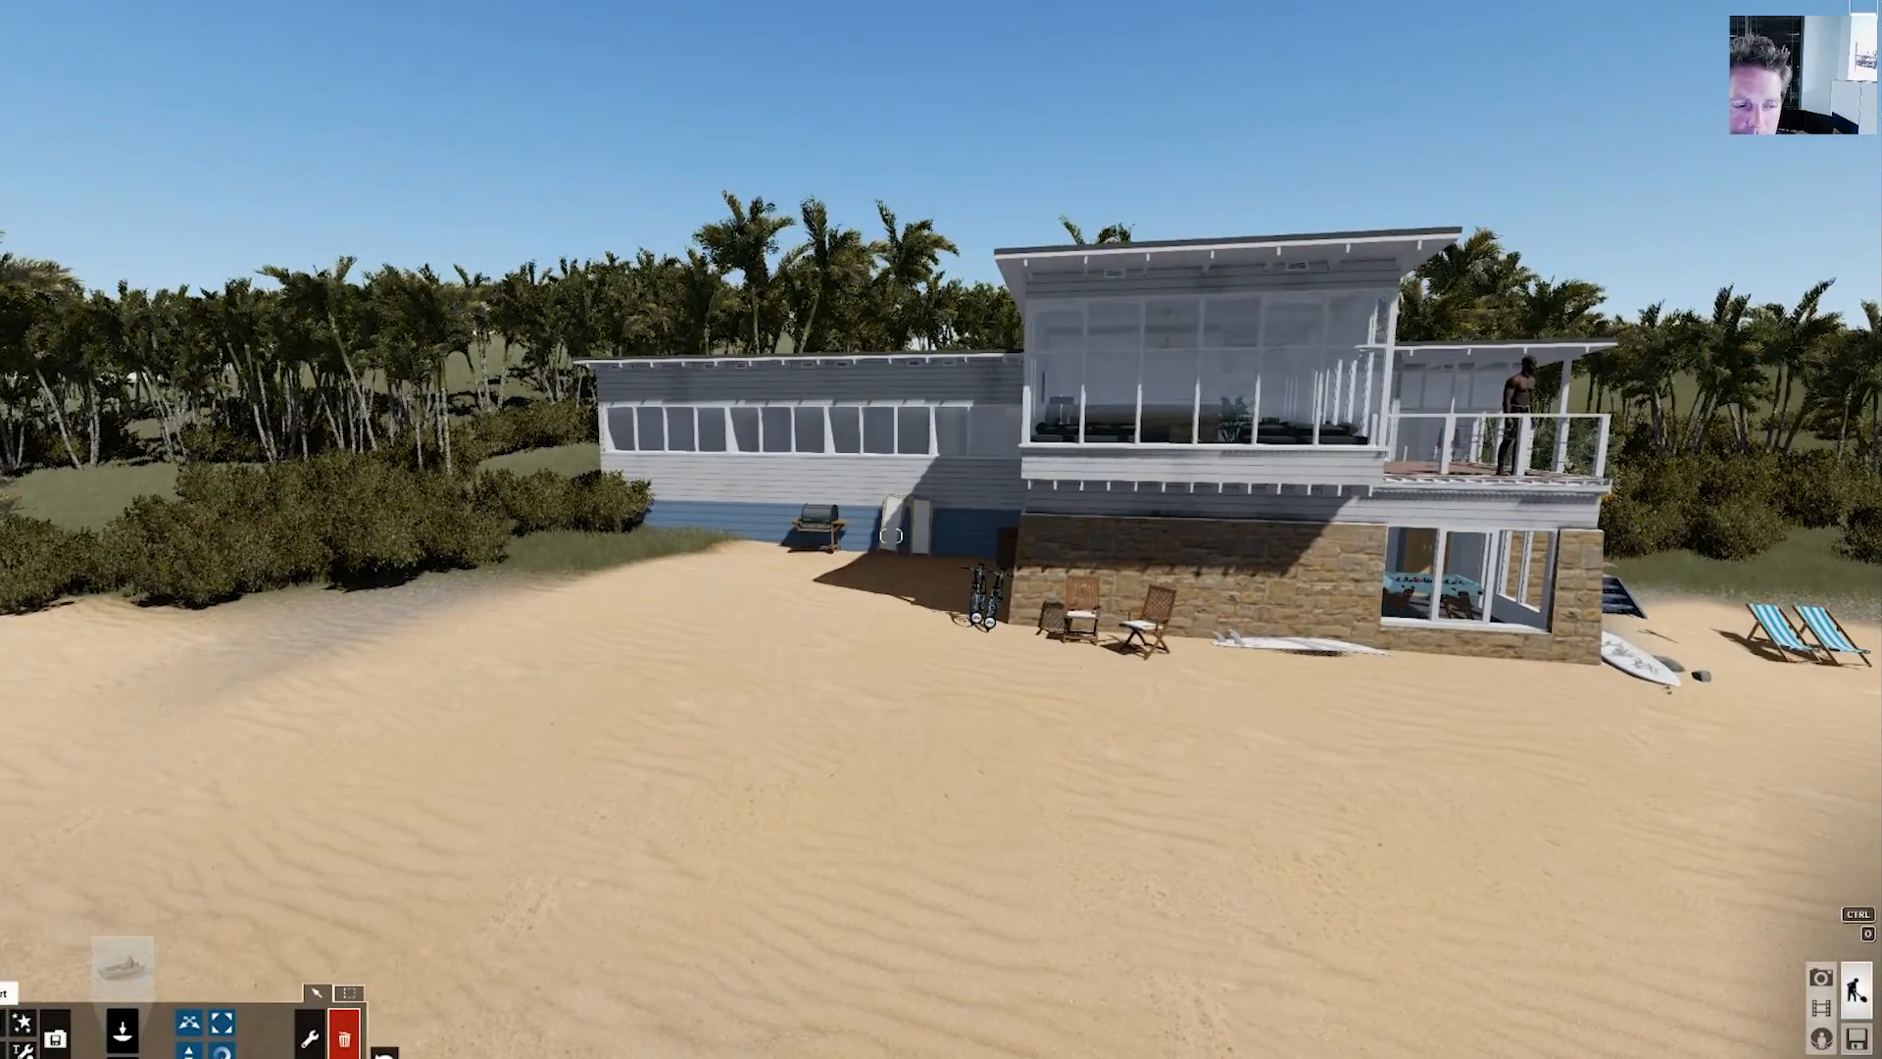
- Place the walking man in a white tank top (Man_African_0002) on the sand in front of the stone wall
left_click(139, 977)
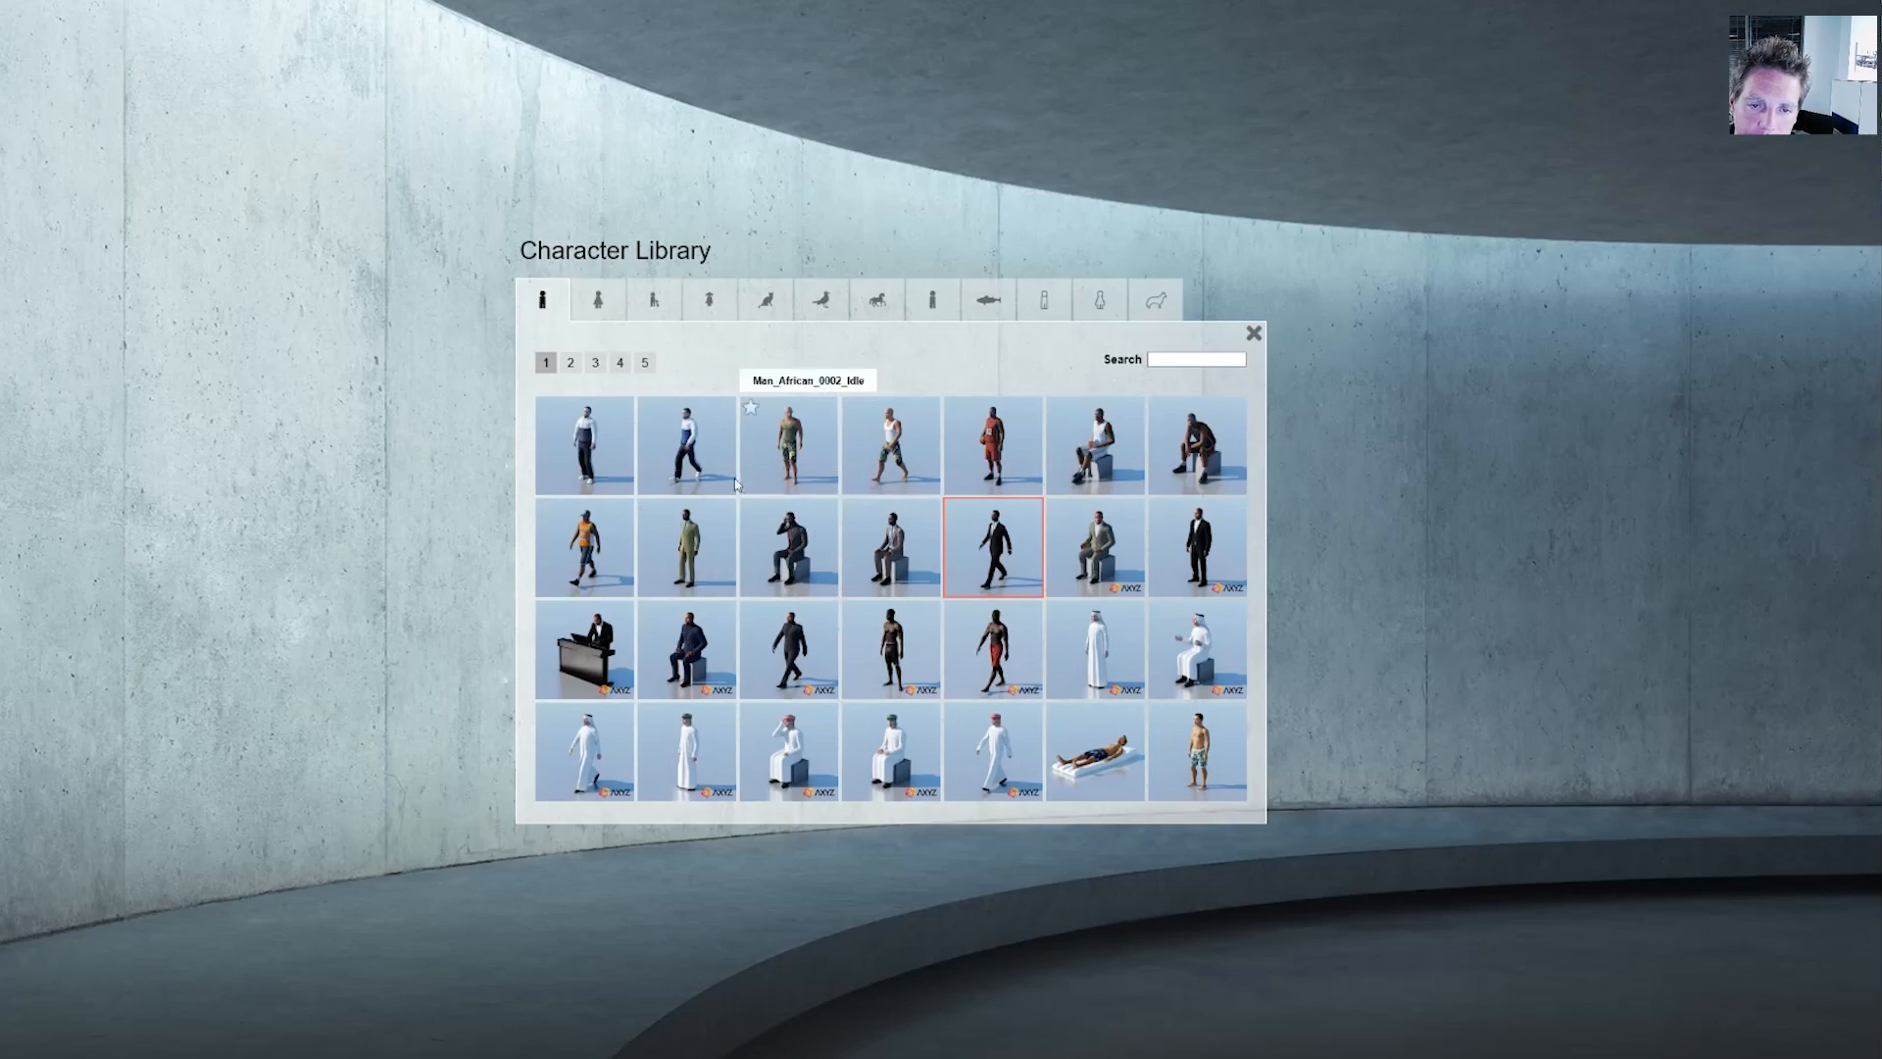
left_click(919, 450)
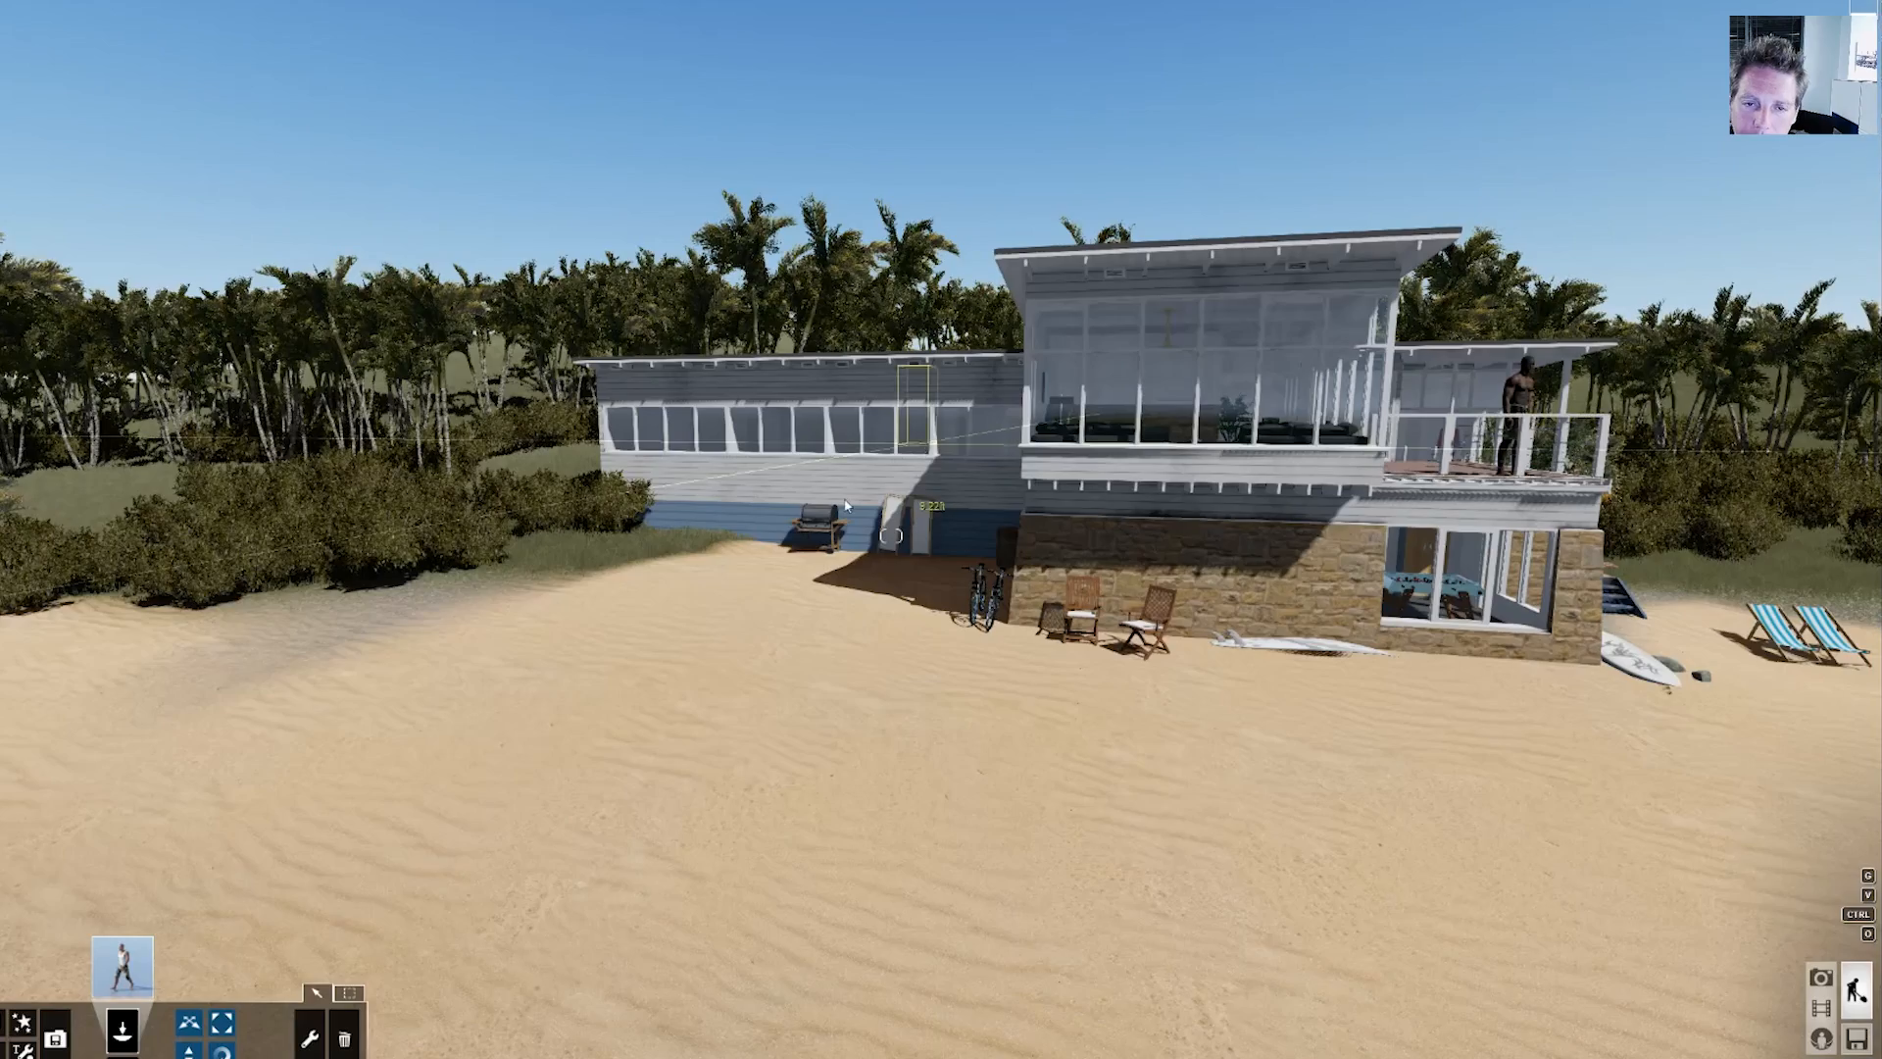
left_click(1344, 804)
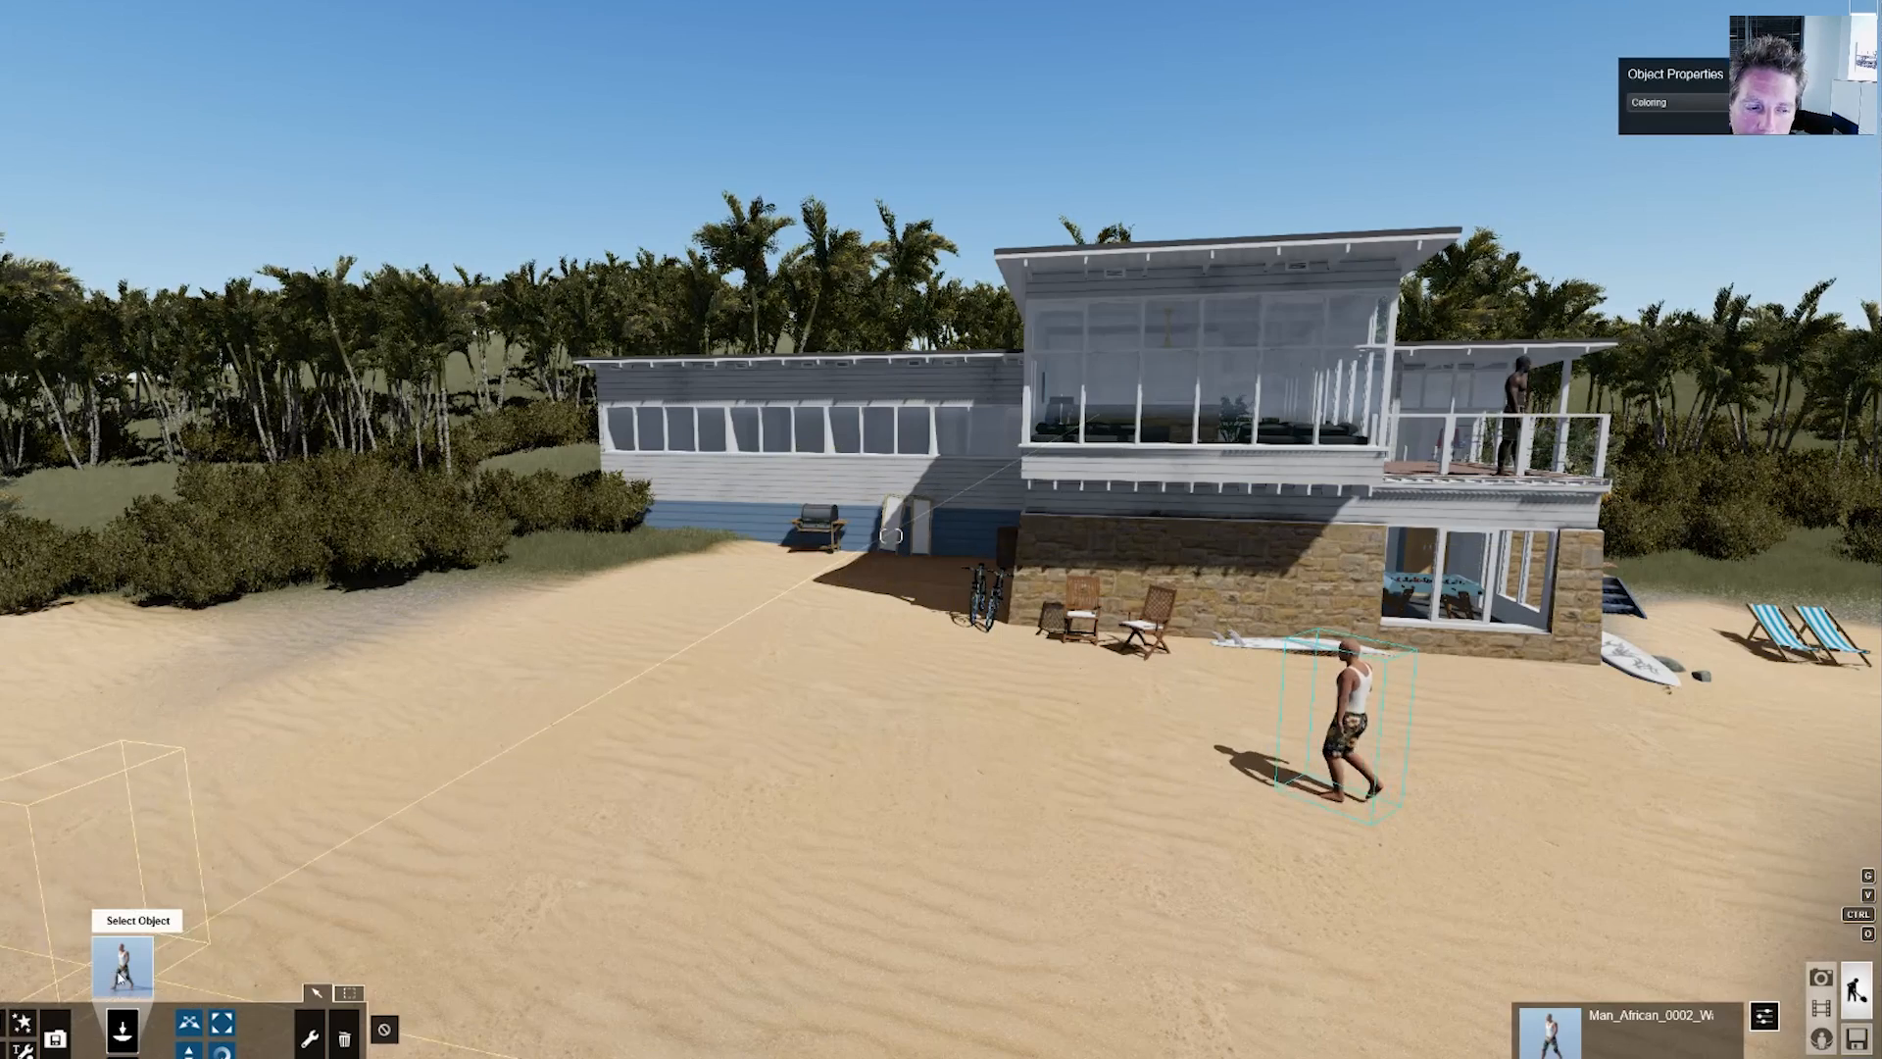
left_click(122, 970)
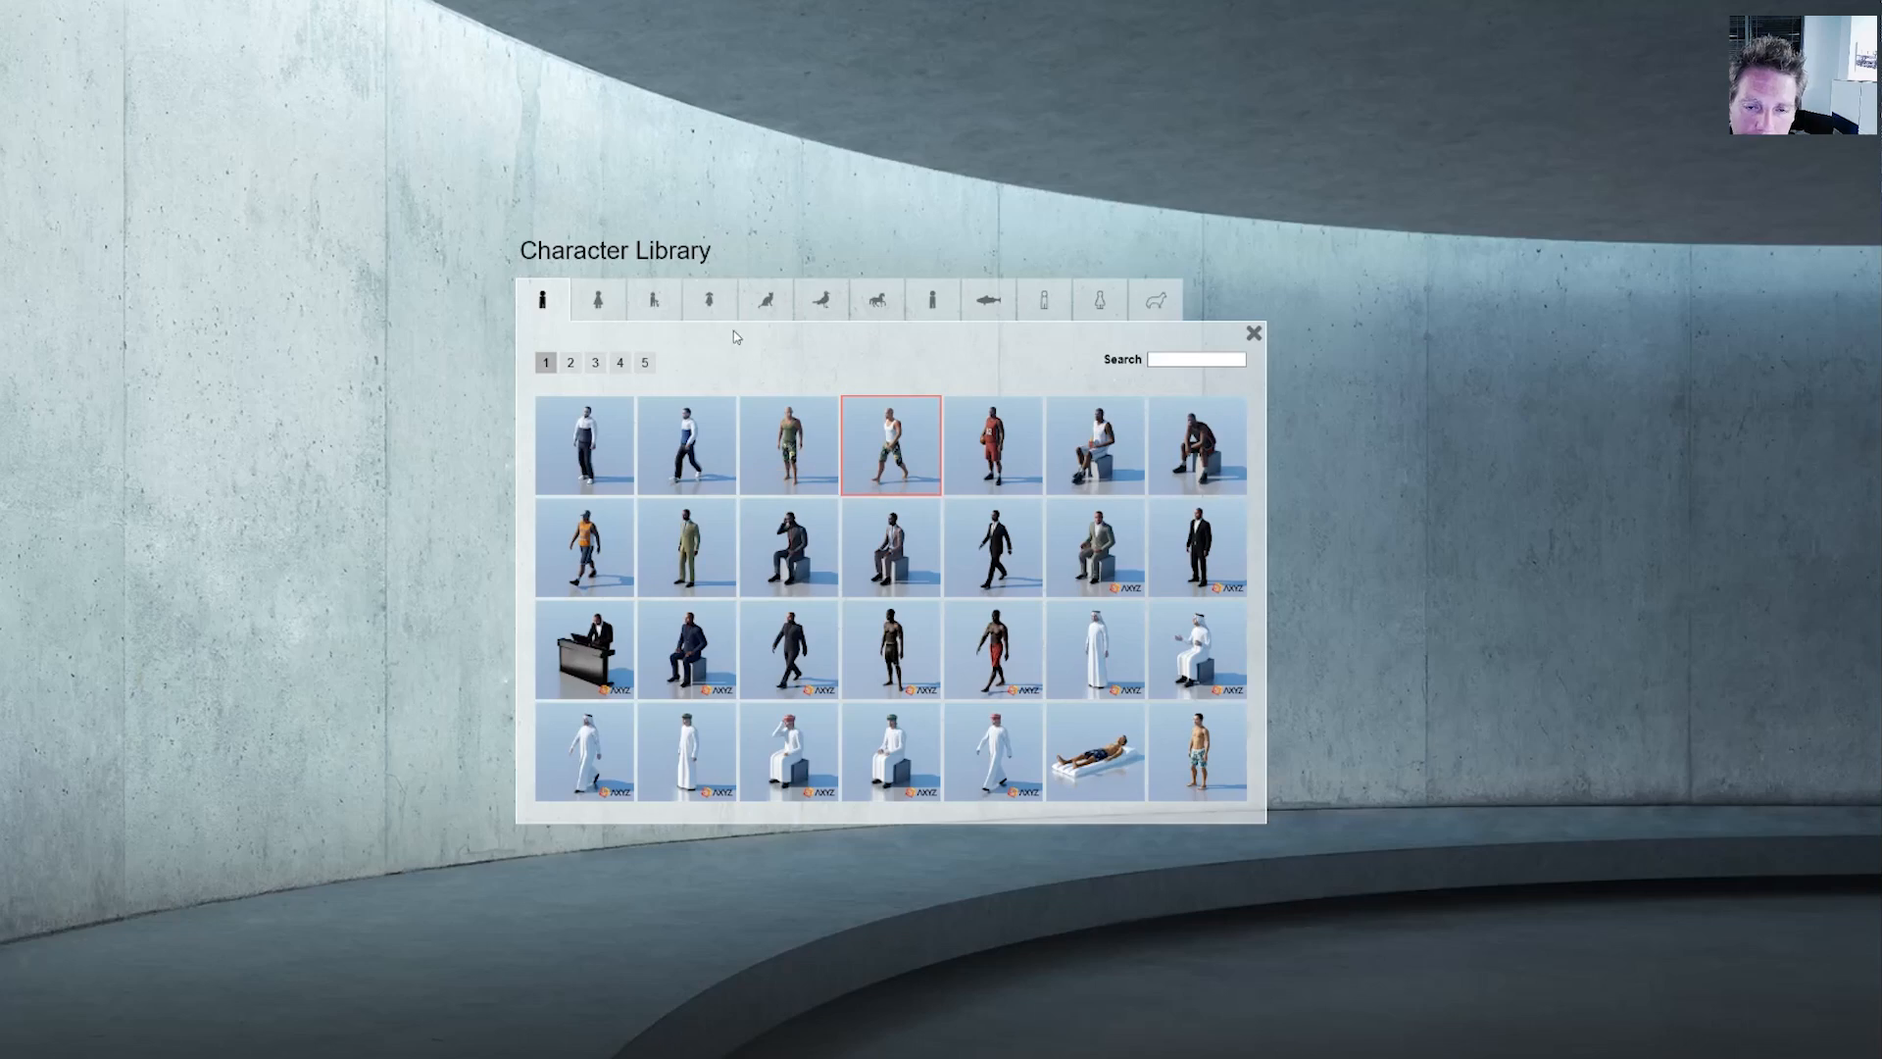
left_click(1254, 334)
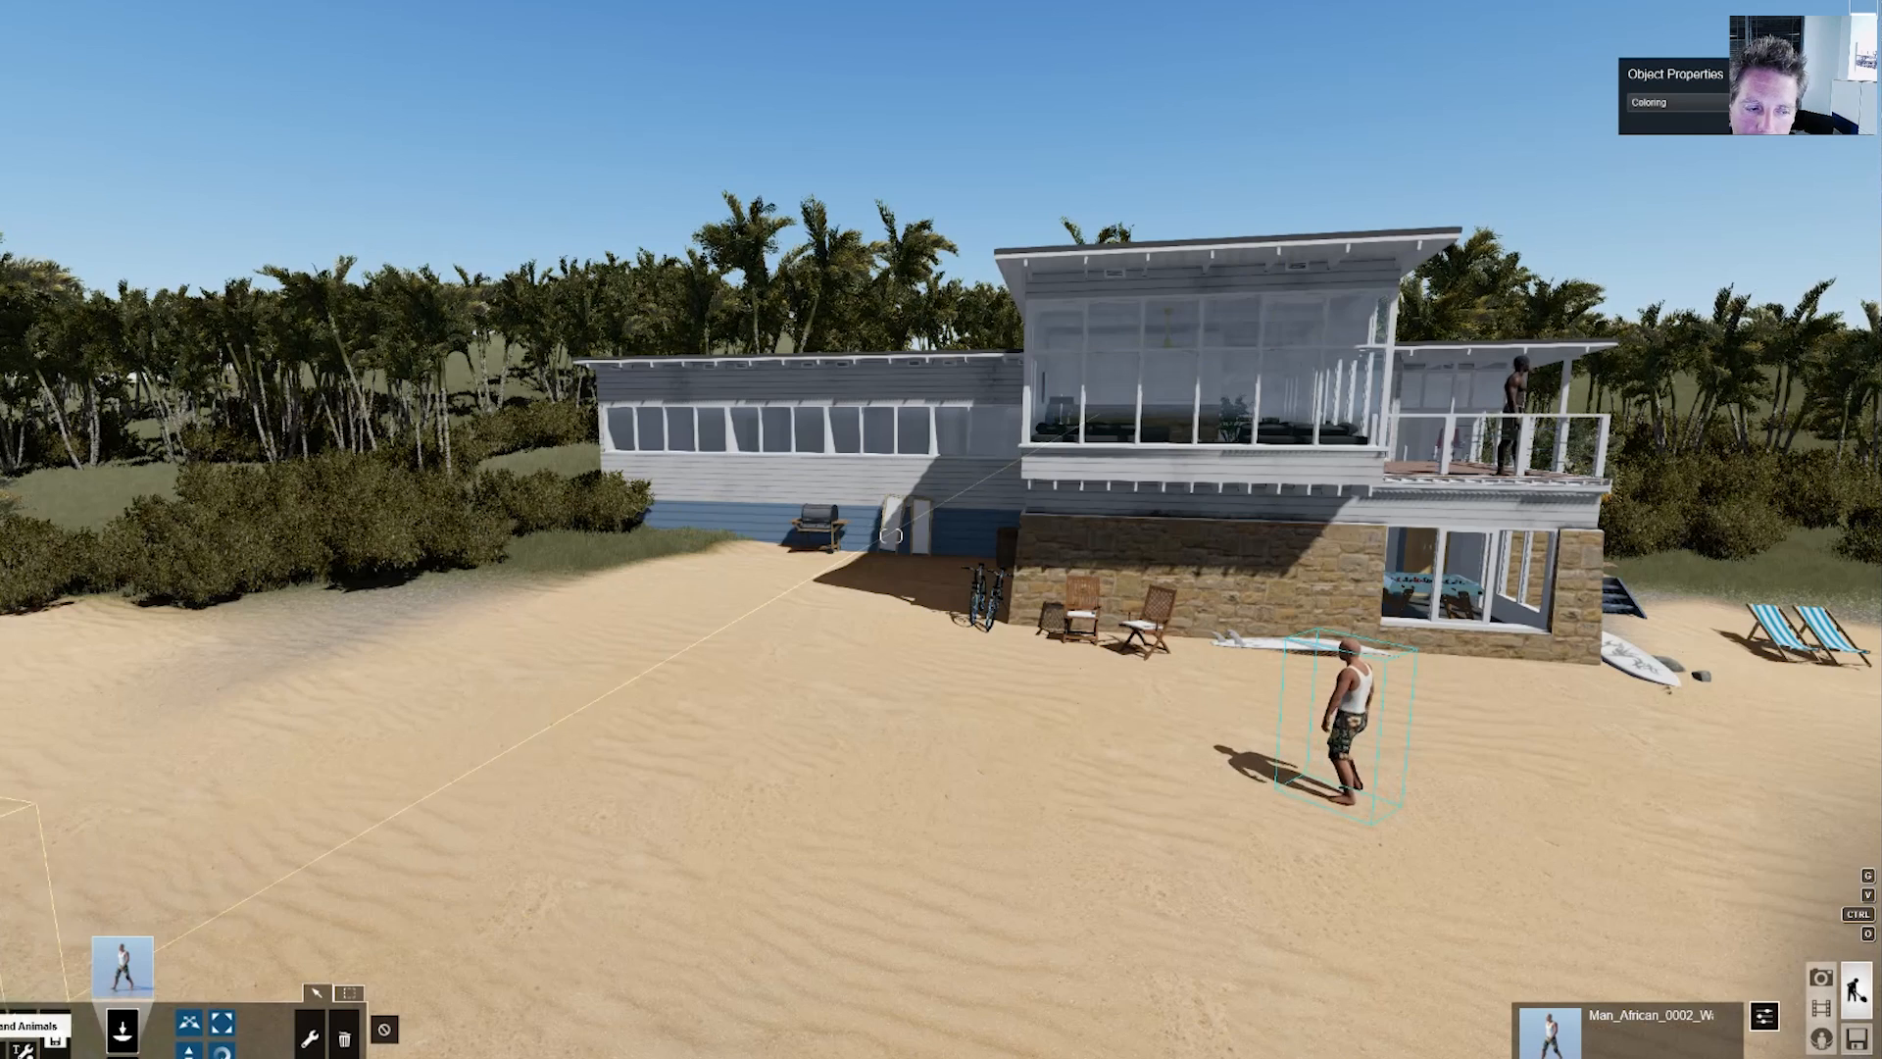
- Place the Van_002 van on the sand beside the walking man, facing the bushes, colour it white, and return to the movie clip
left_click(121, 970)
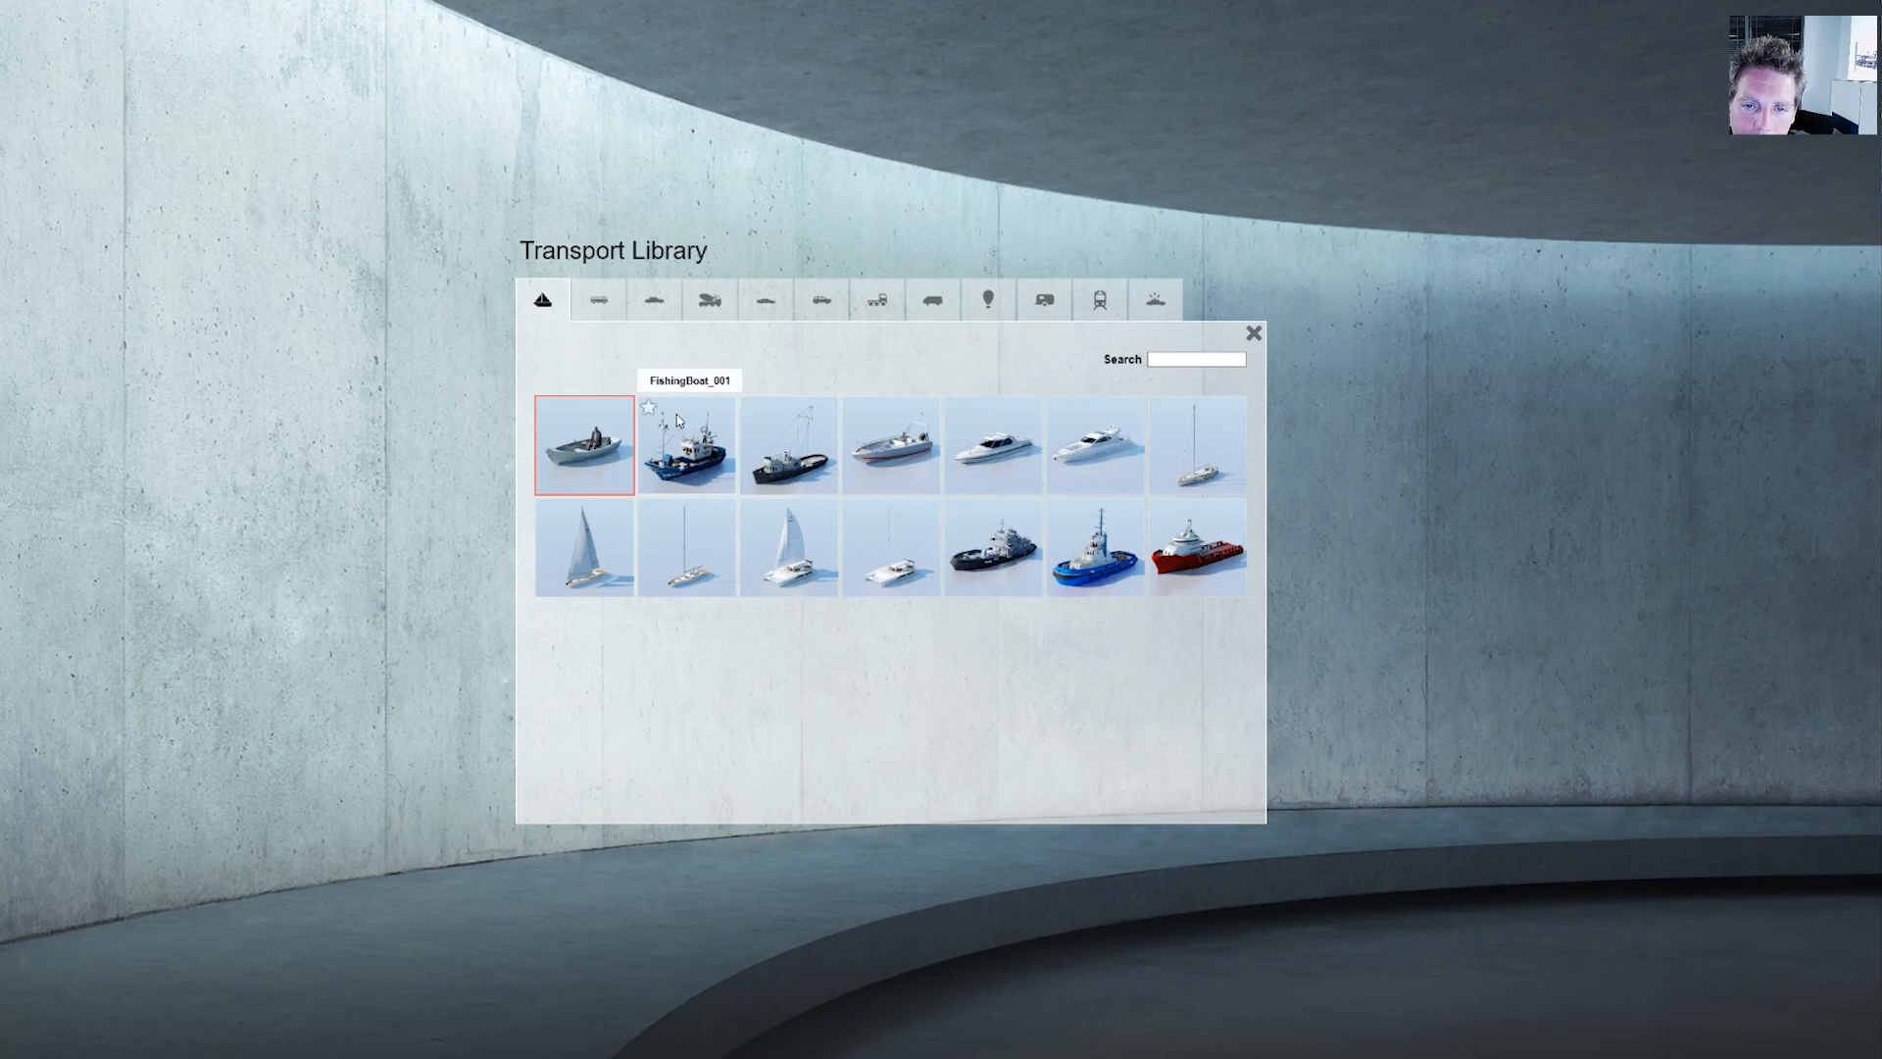
left_click(808, 312)
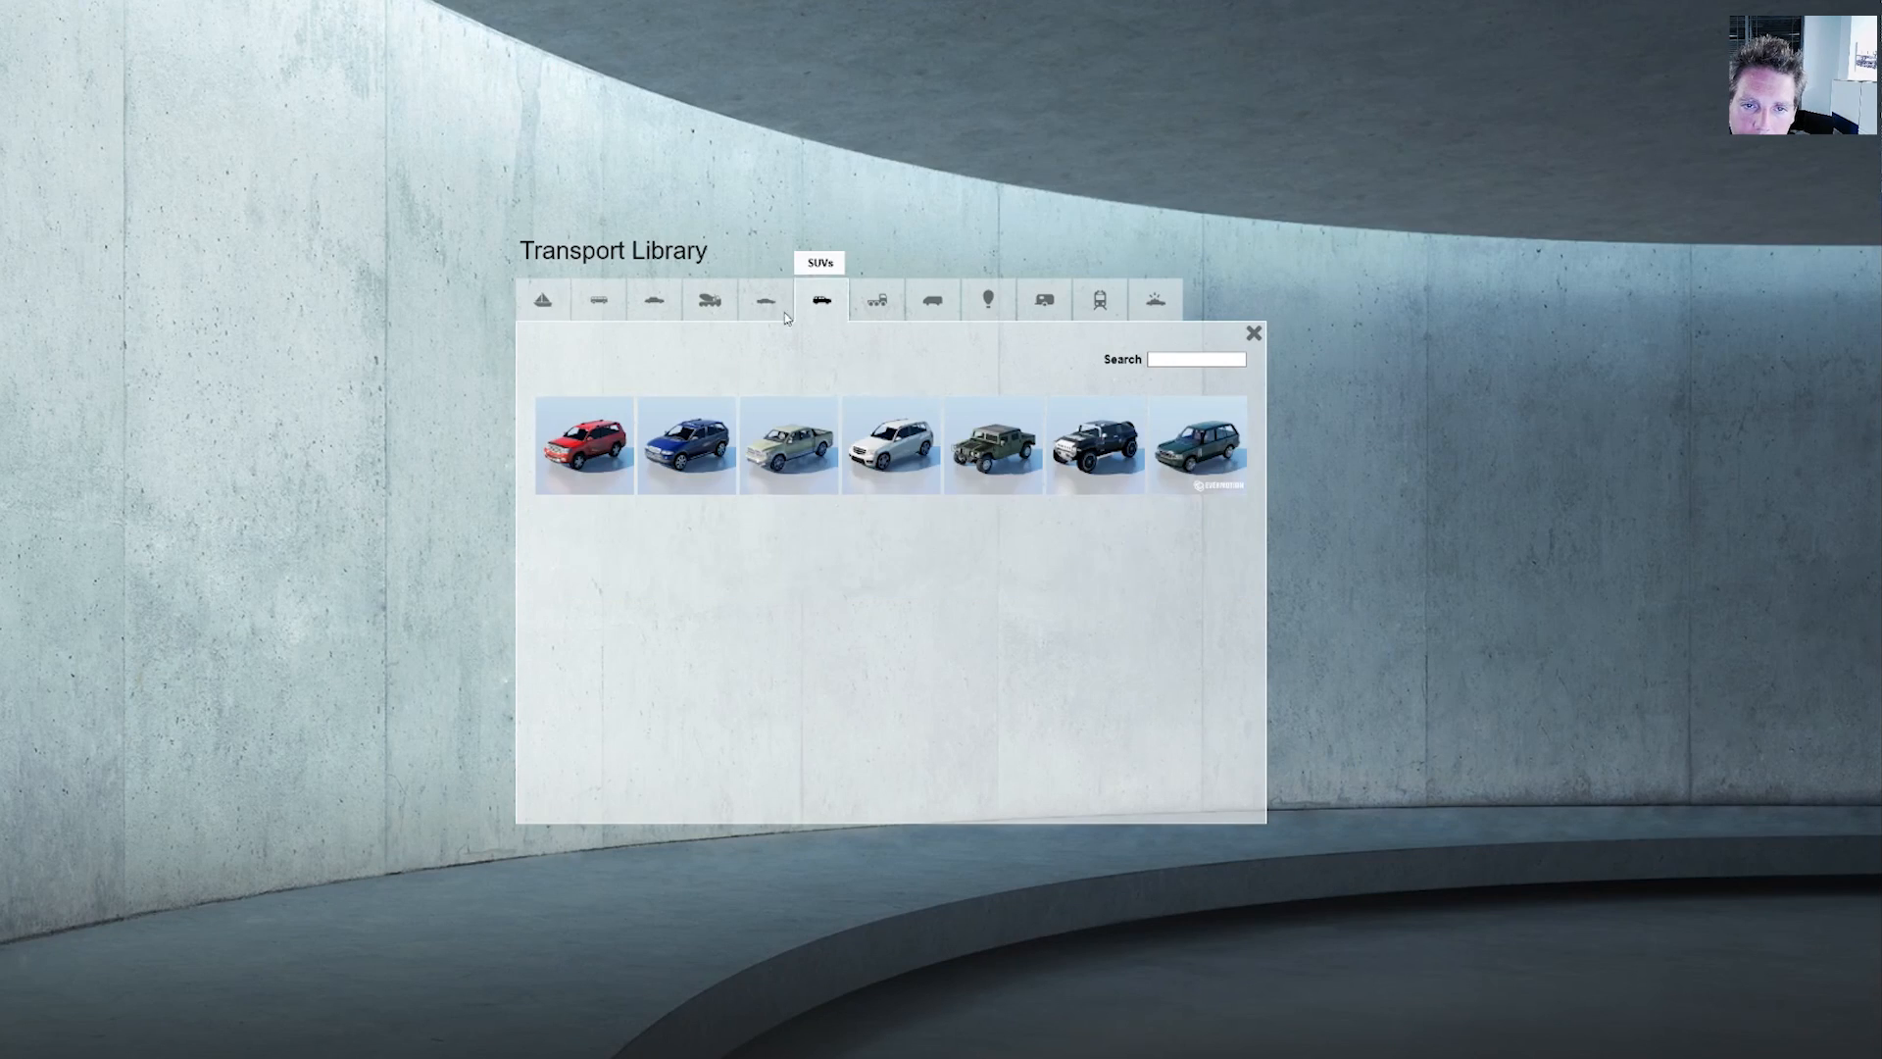
left_click(902, 299)
left_click(936, 305)
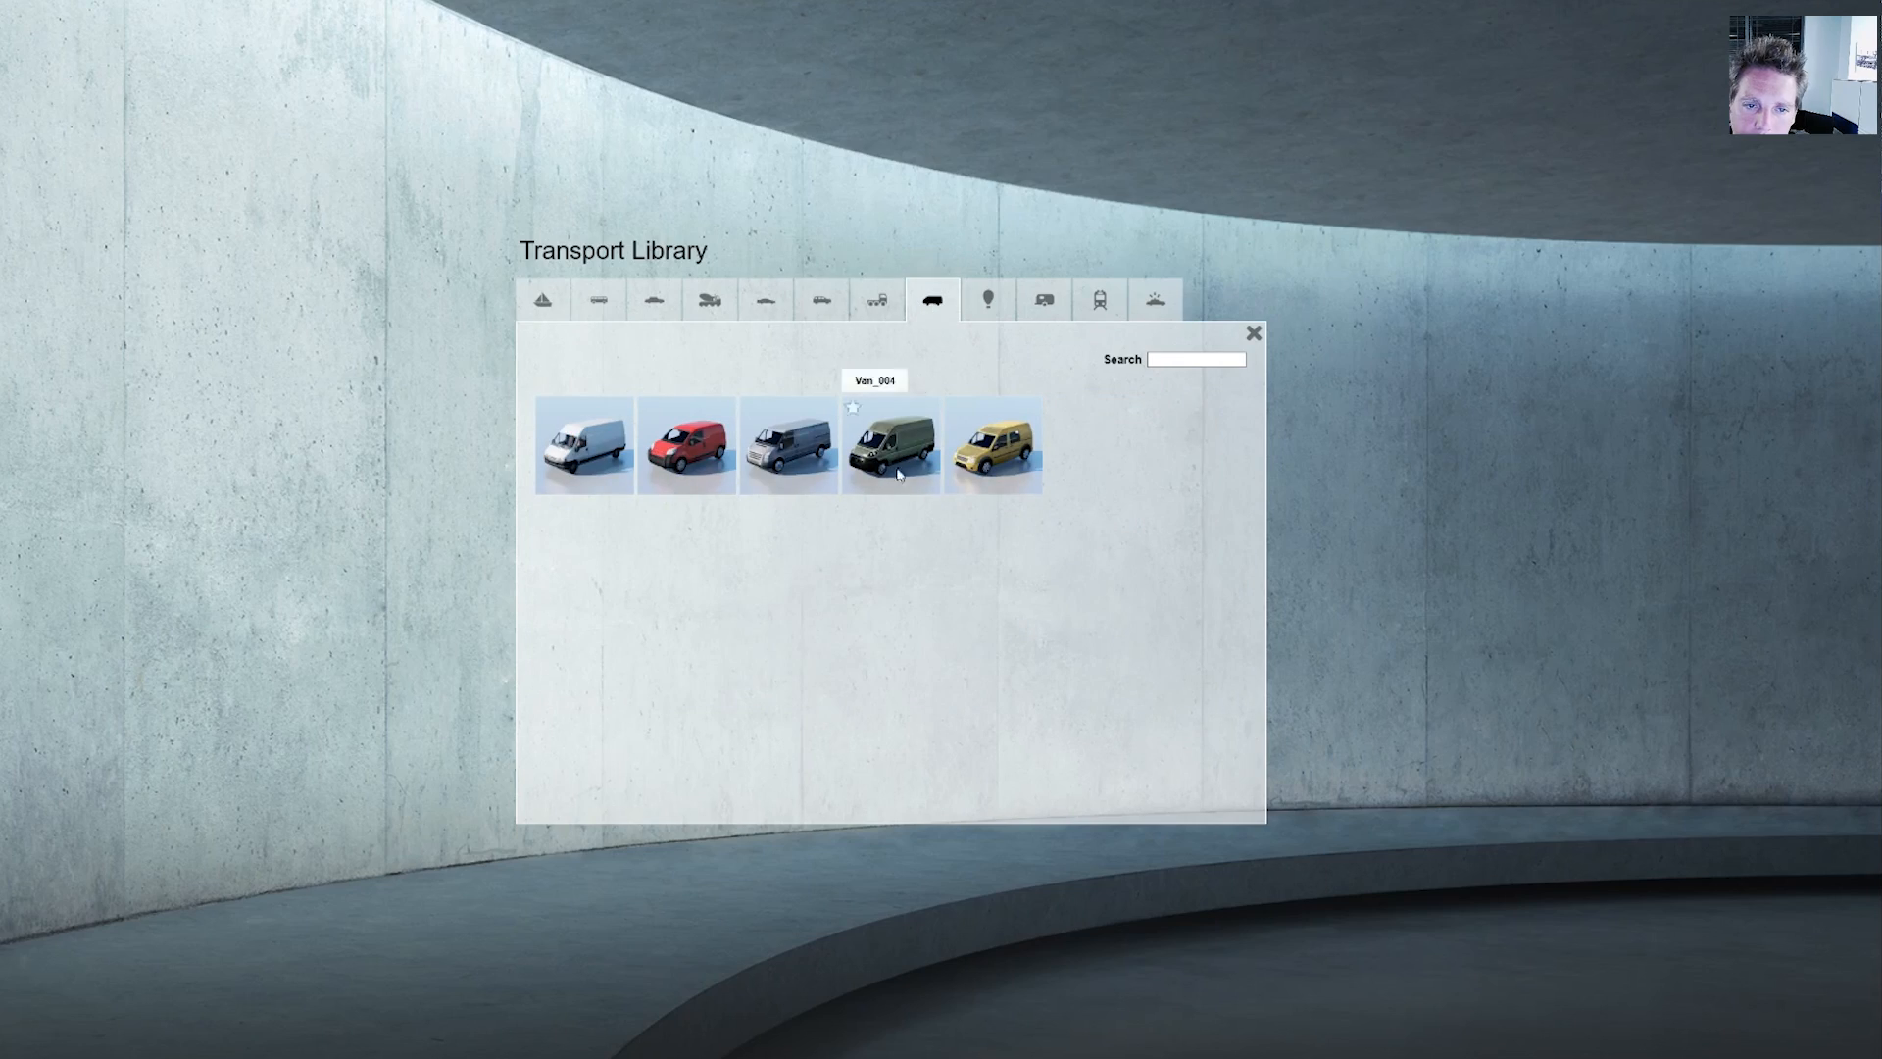
left_click(684, 456)
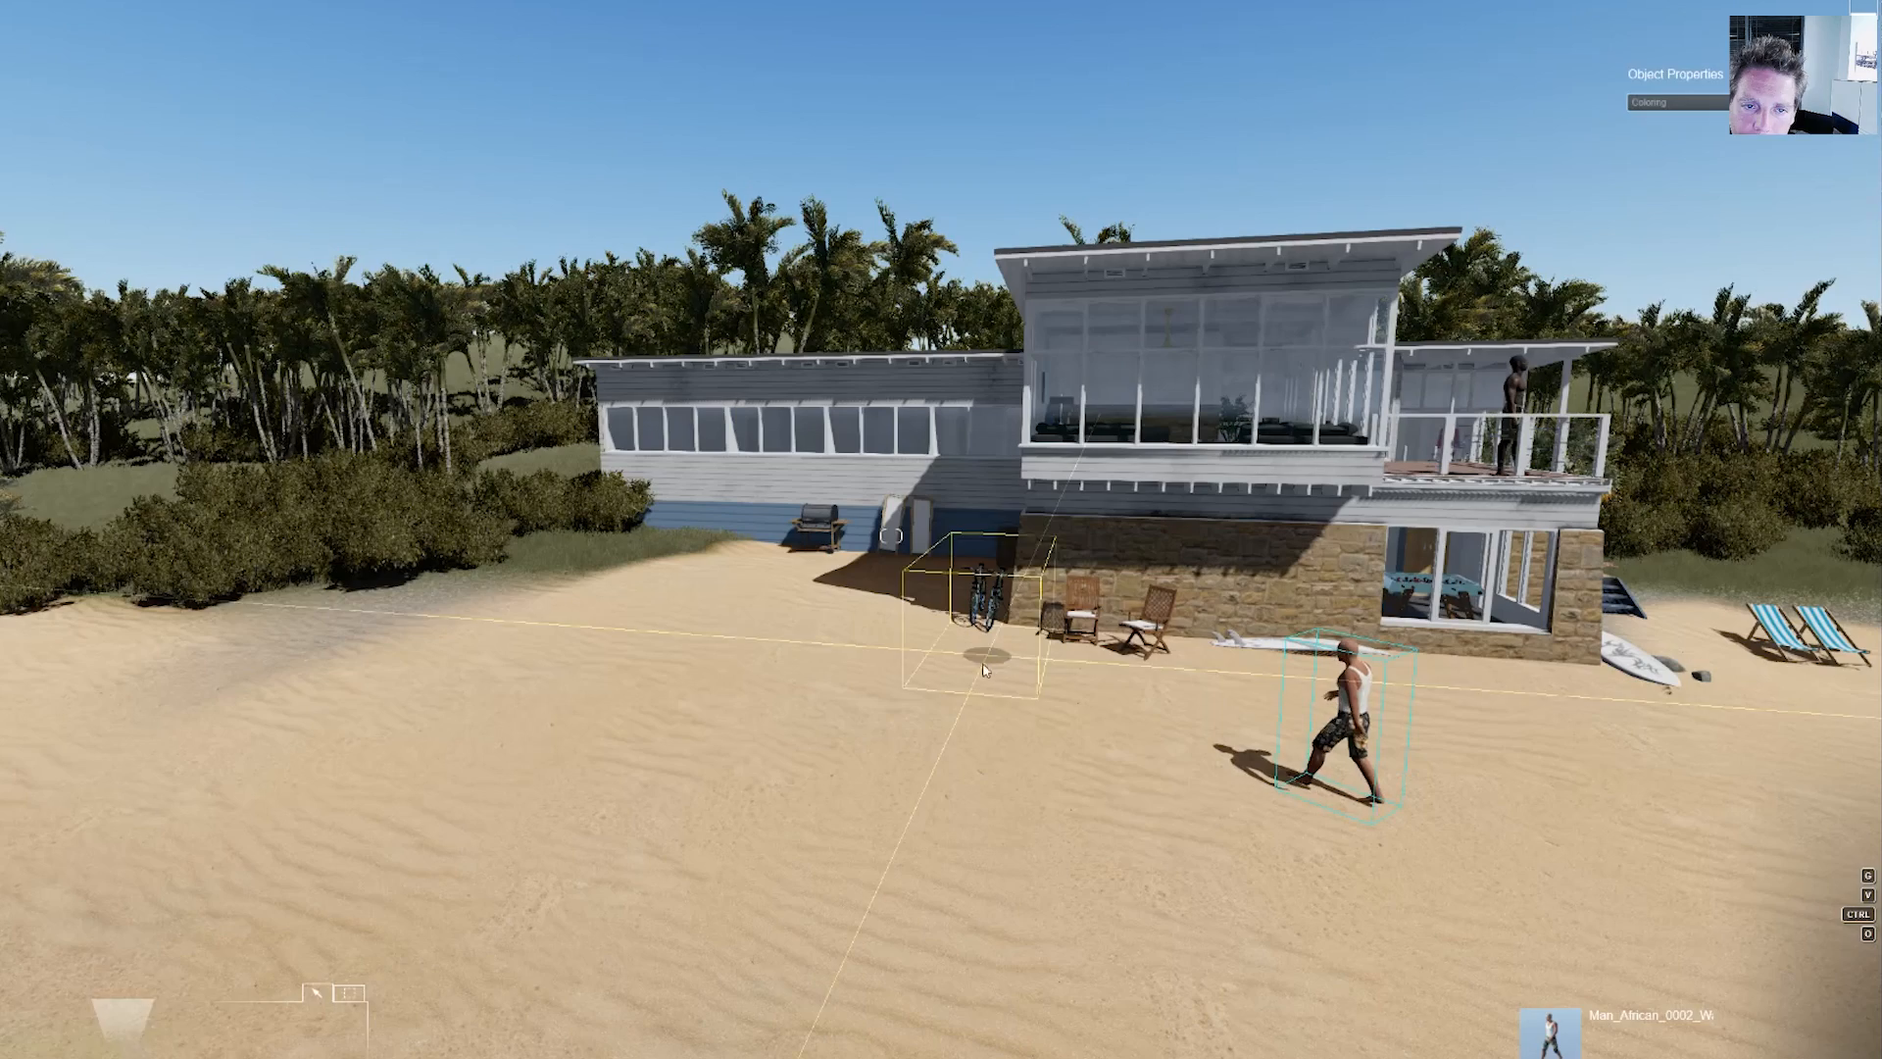
left_click_drag(986, 657, 1239, 721)
left_click(222, 1048)
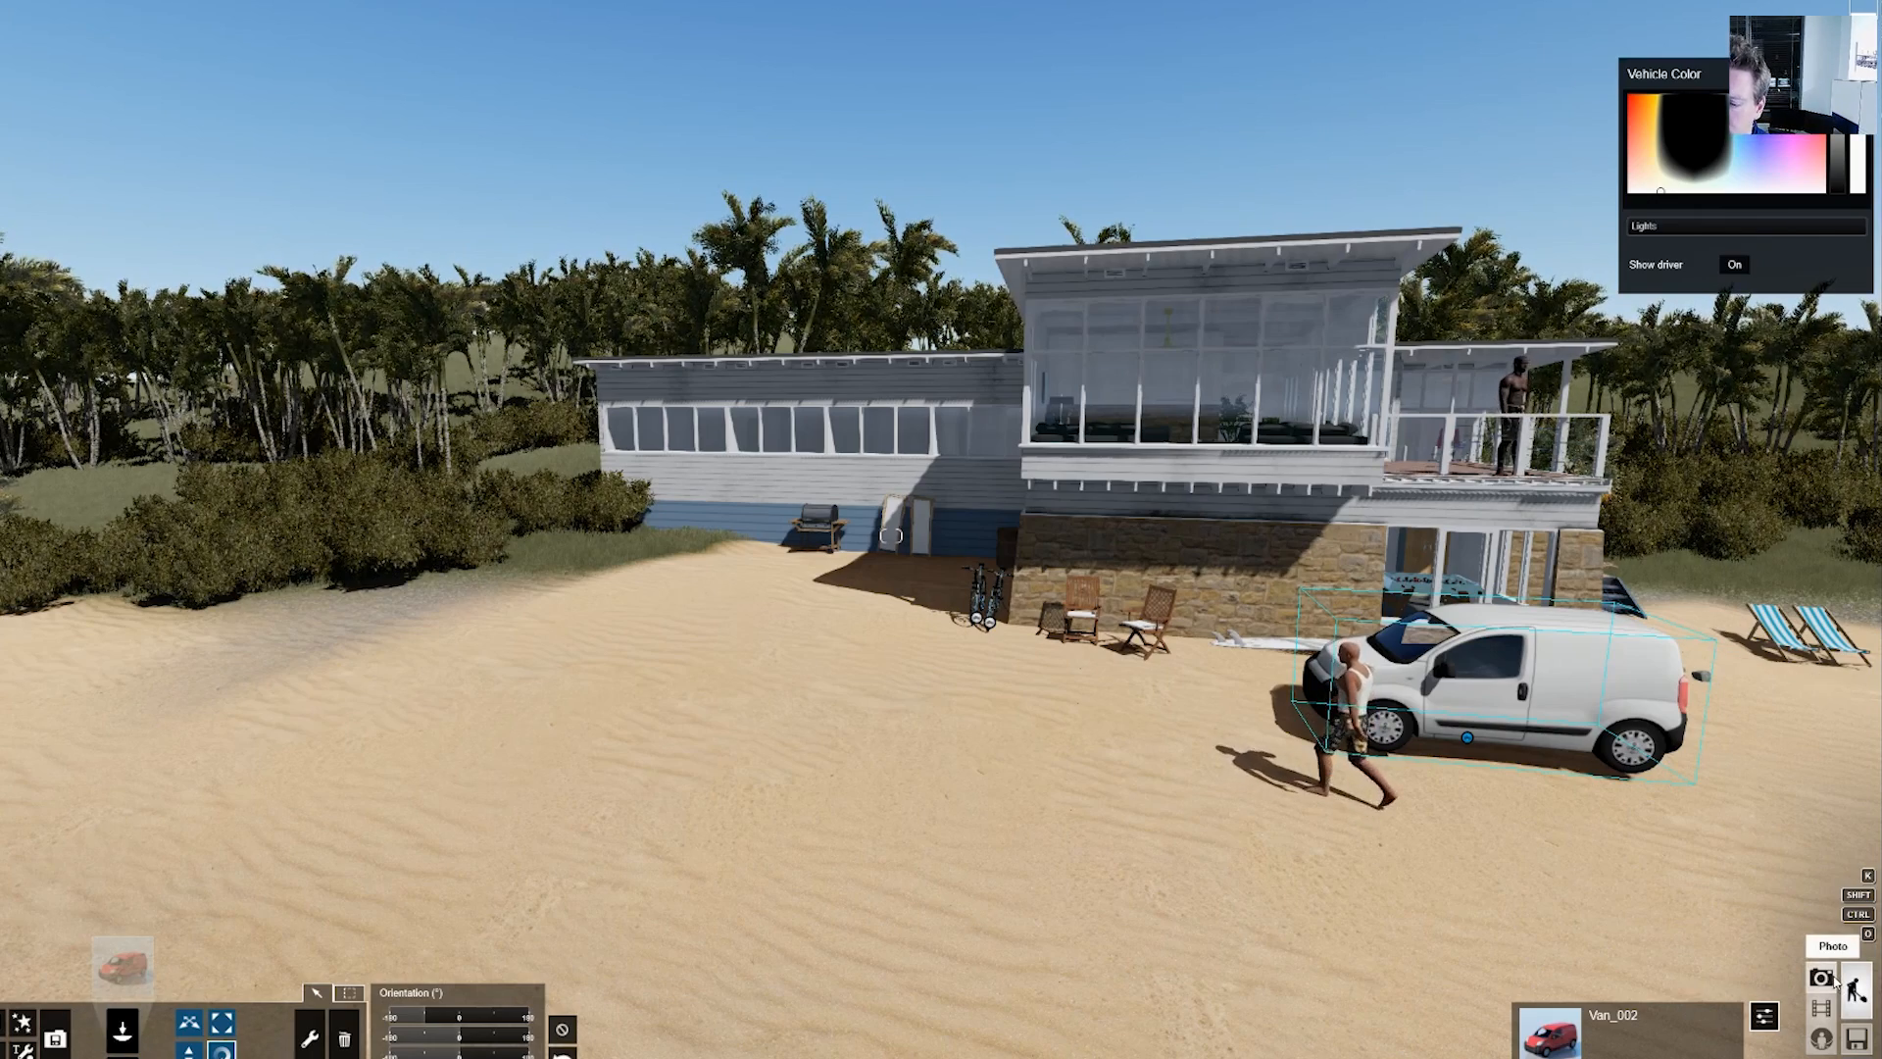
left_click(1823, 1007)
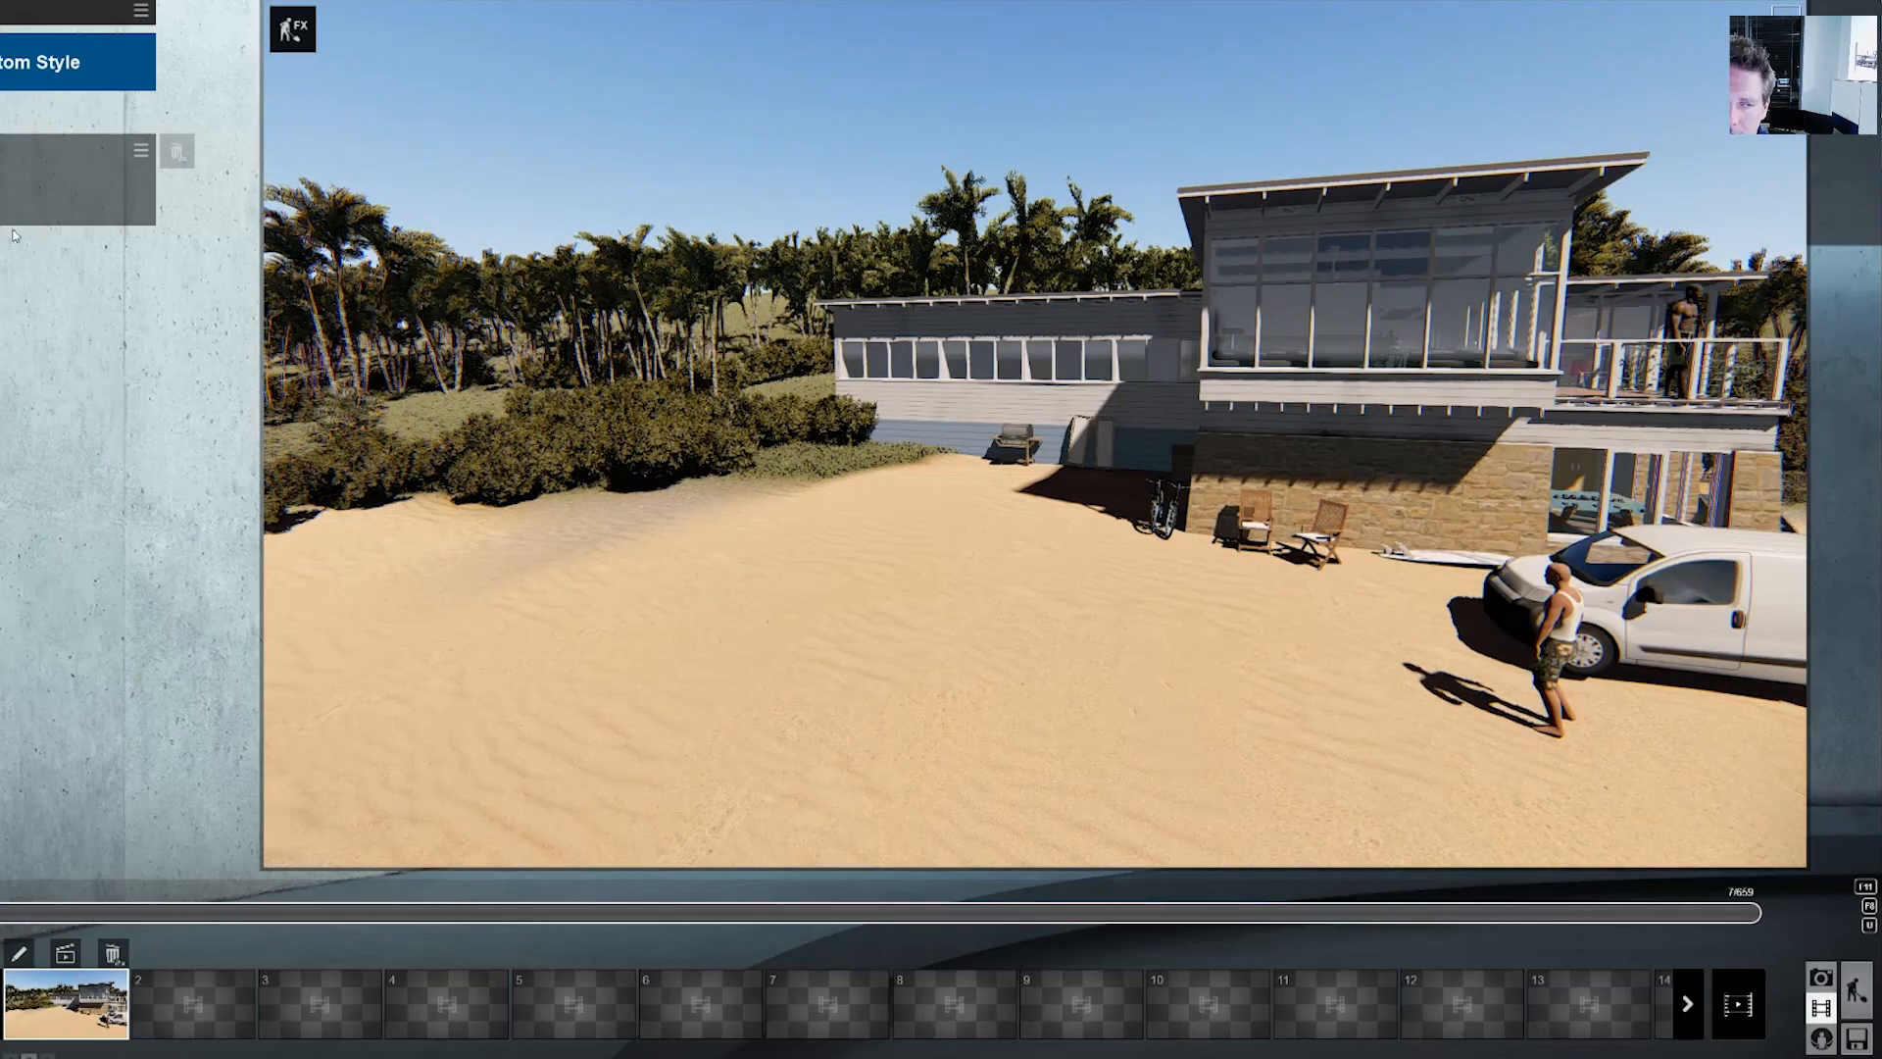
- Replace the clip's Move effect with the Advanced Move effect and look over the house, van and walking man in its editor
double_click(176, 149)
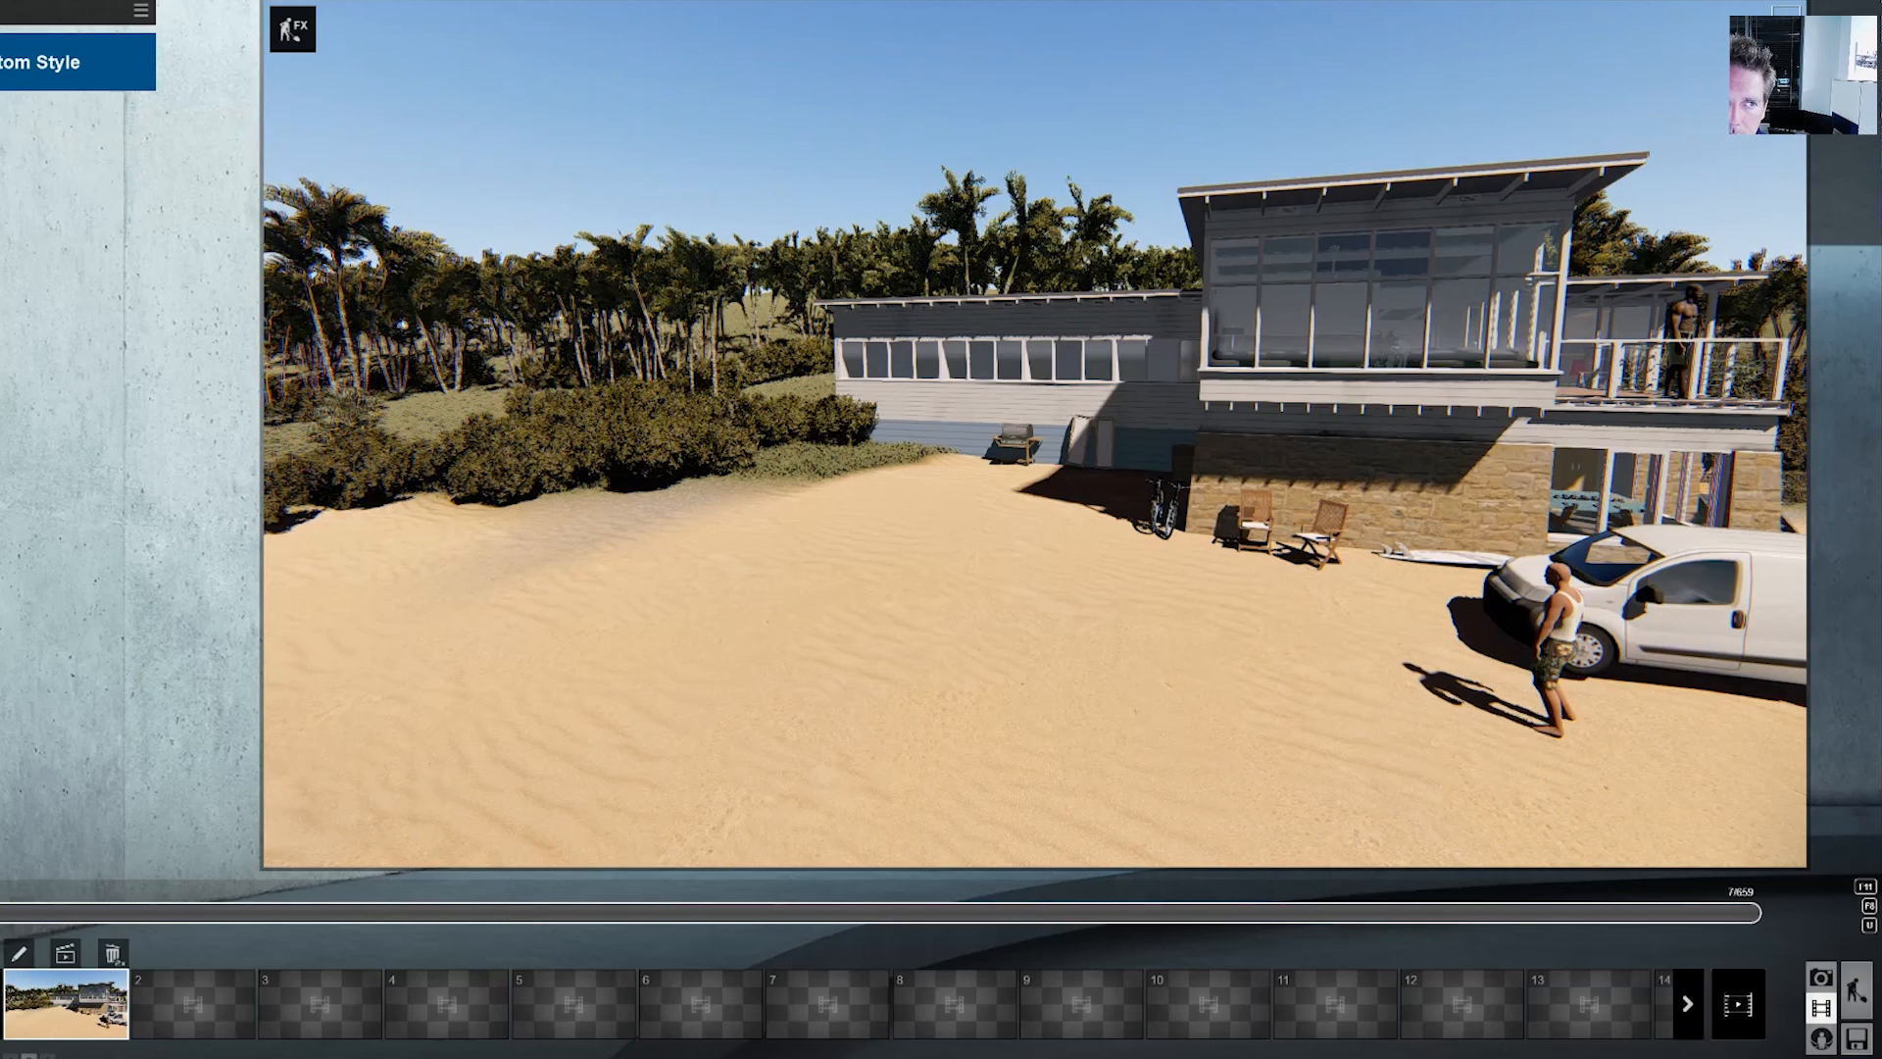
left_click(292, 29)
left_click(1076, 339)
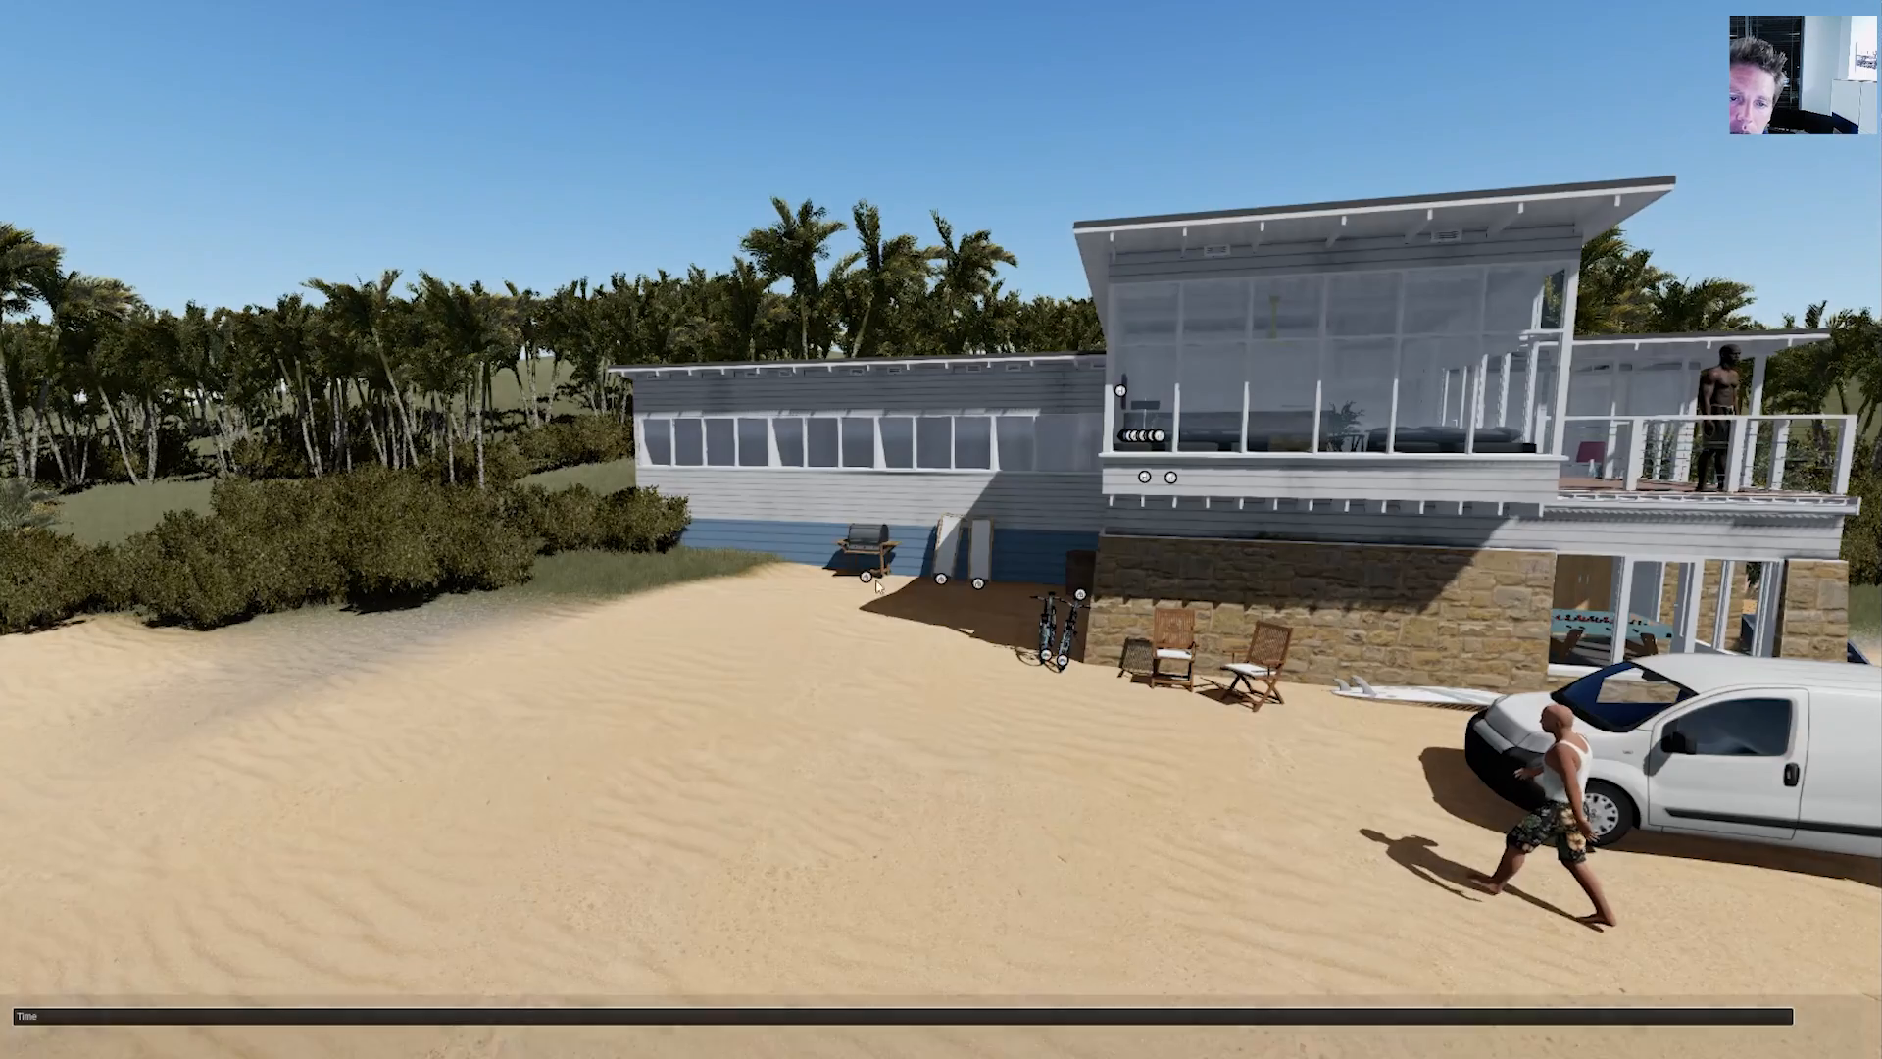
key("s")
key("w")
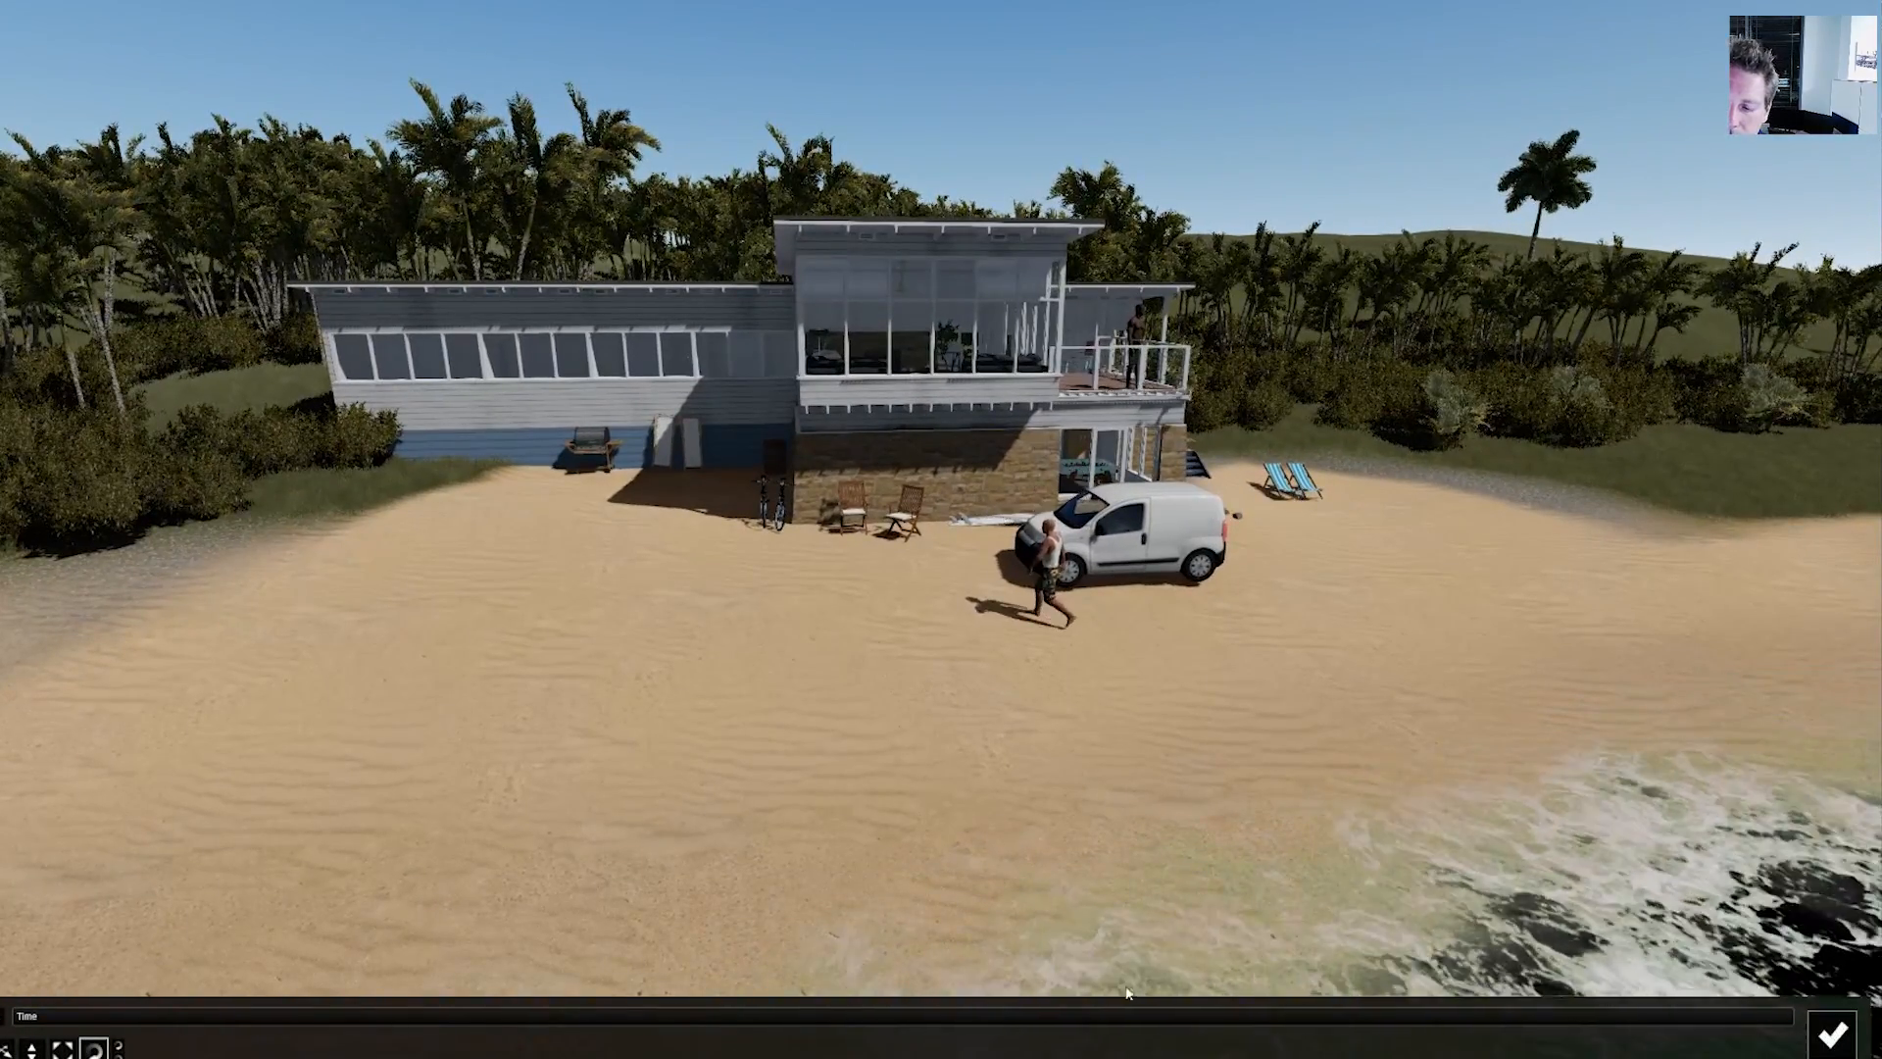
left_click(1833, 1034)
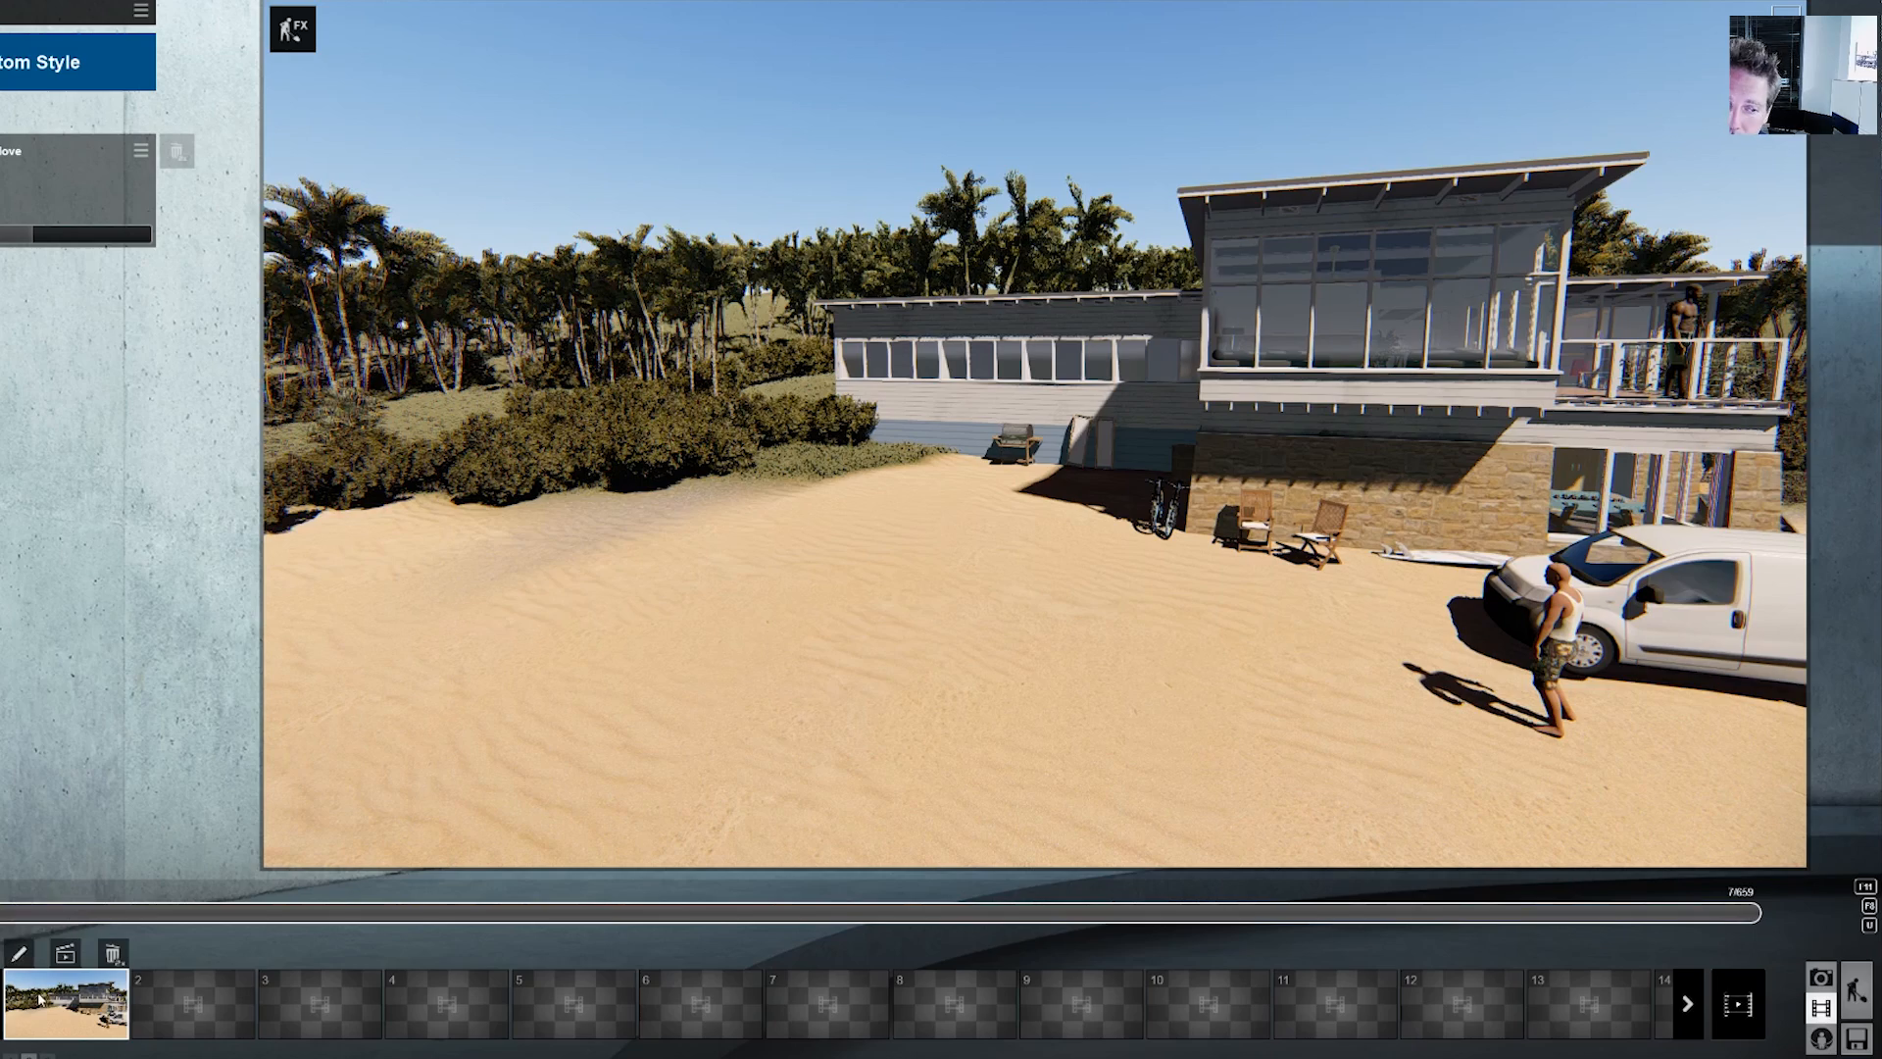
- Check the clip's camera recording, and scrub through the Advanced Move timeline to examine its length
left_click(17, 956)
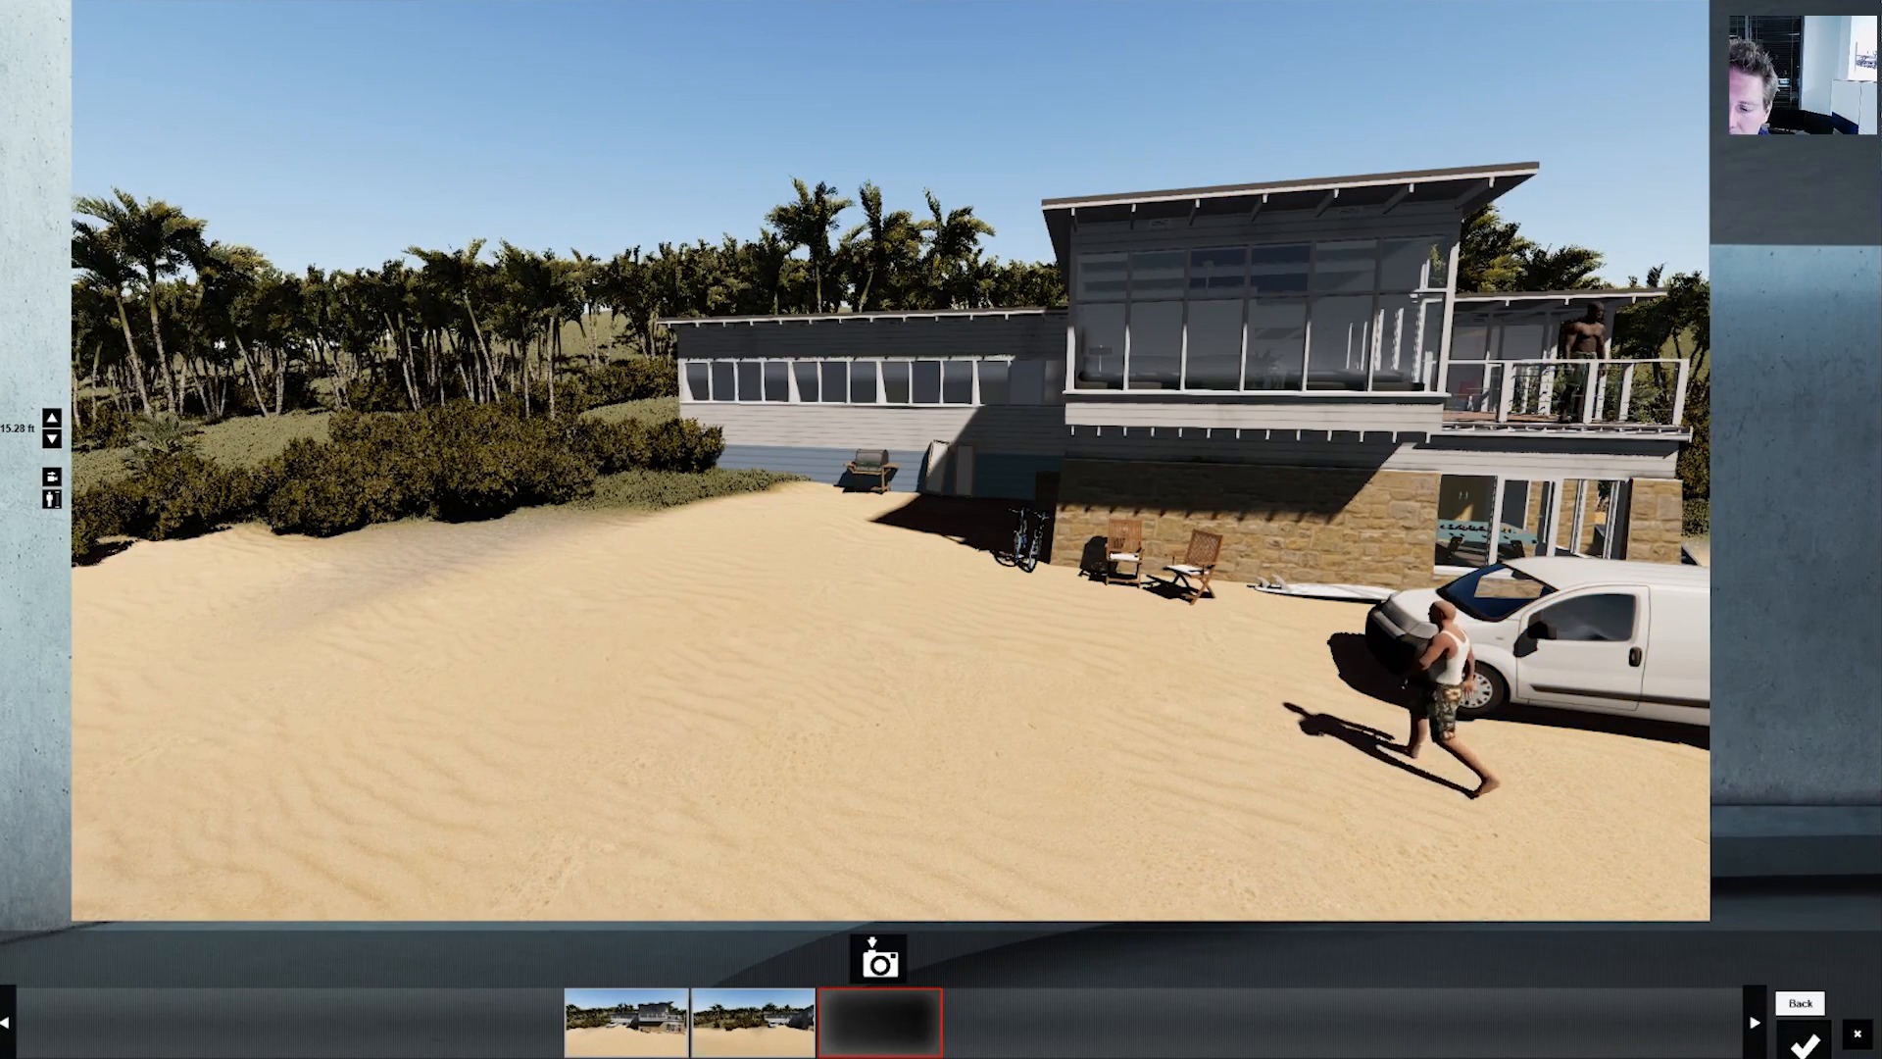
left_click(1807, 1042)
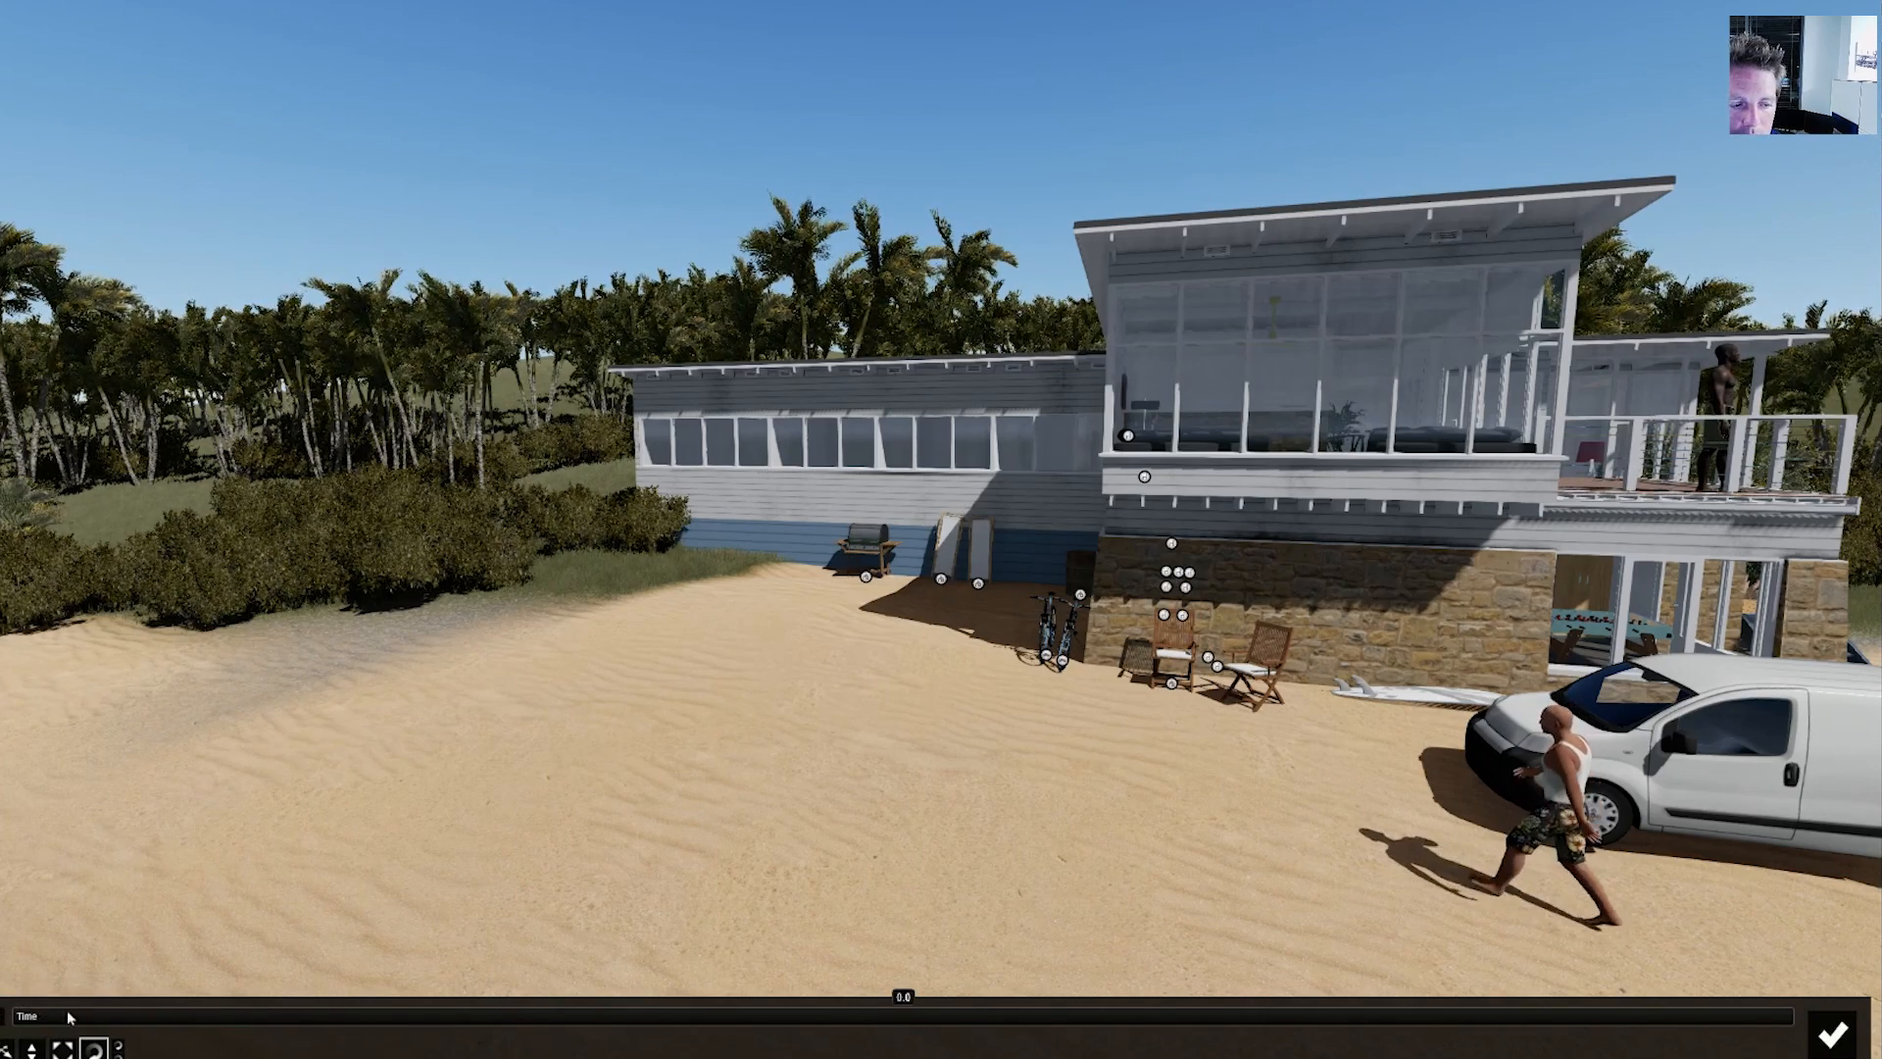
left_click_drag(1313, 972, 1291, 972)
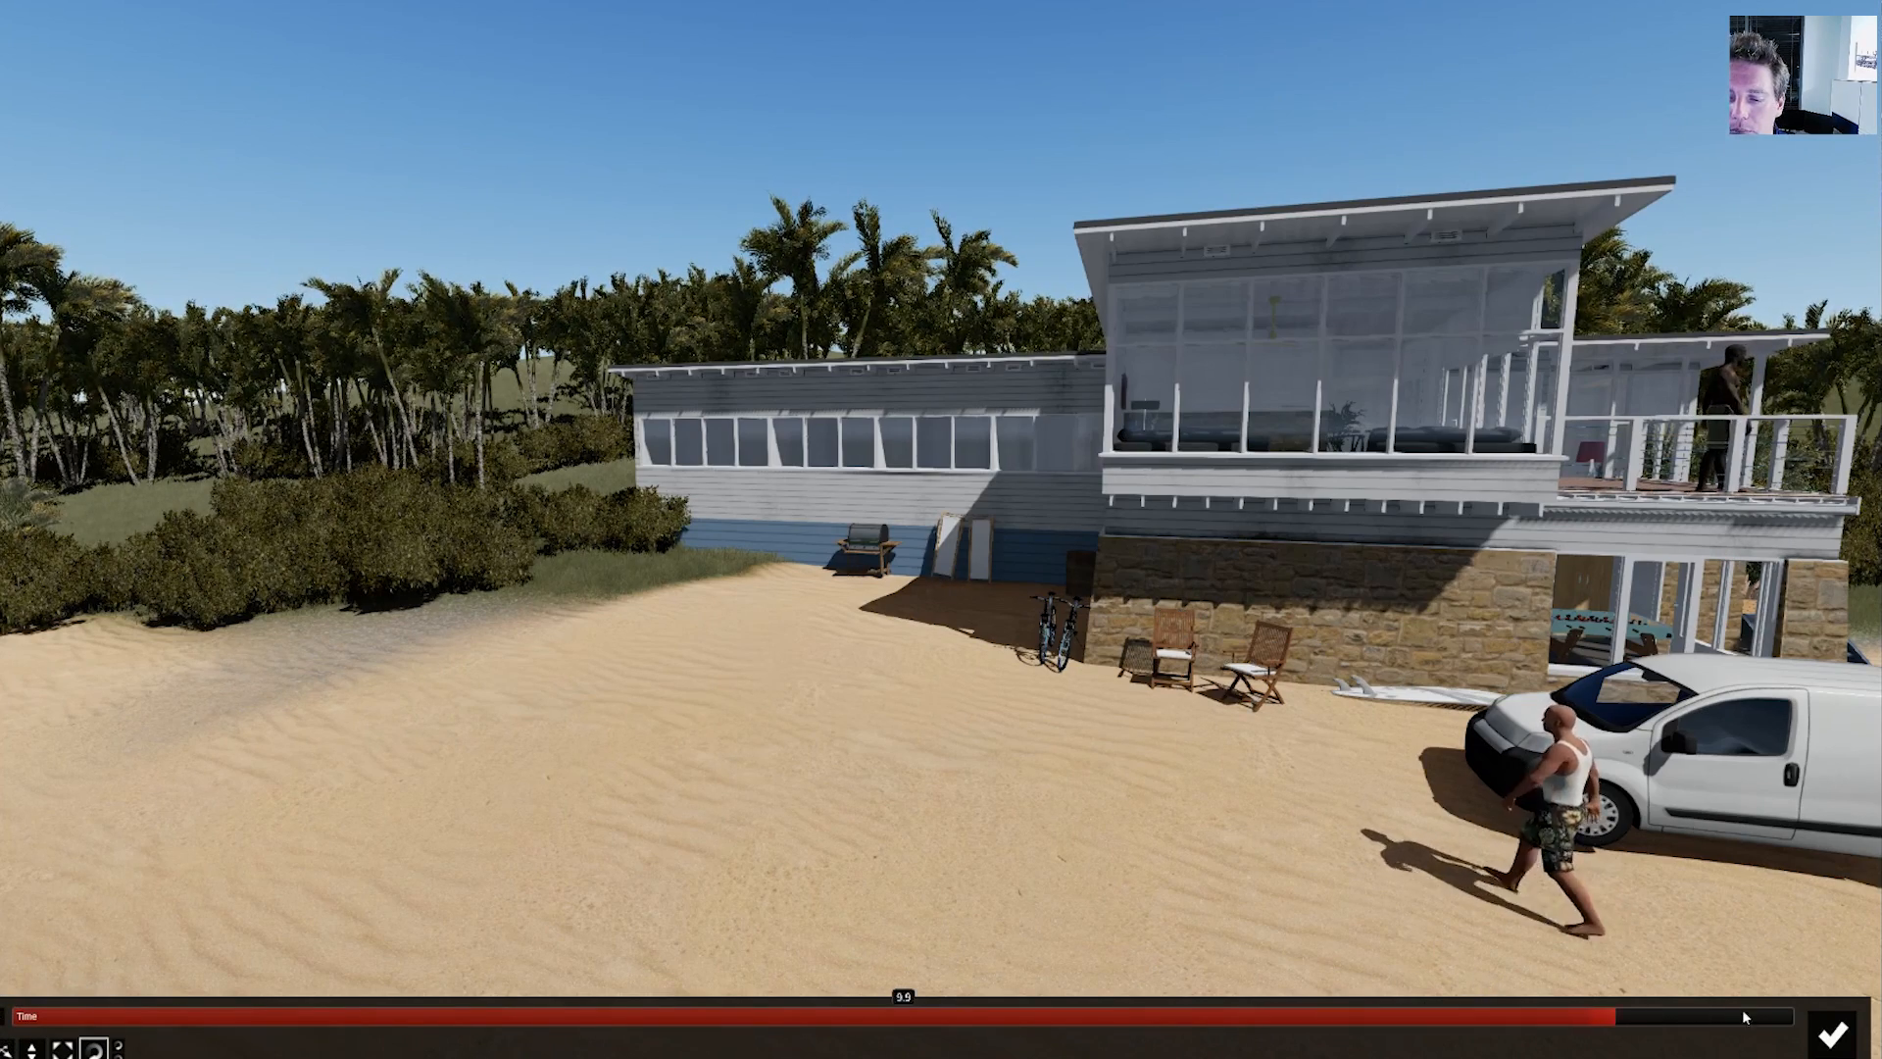
left_click_drag(1146, 976, 936, 977)
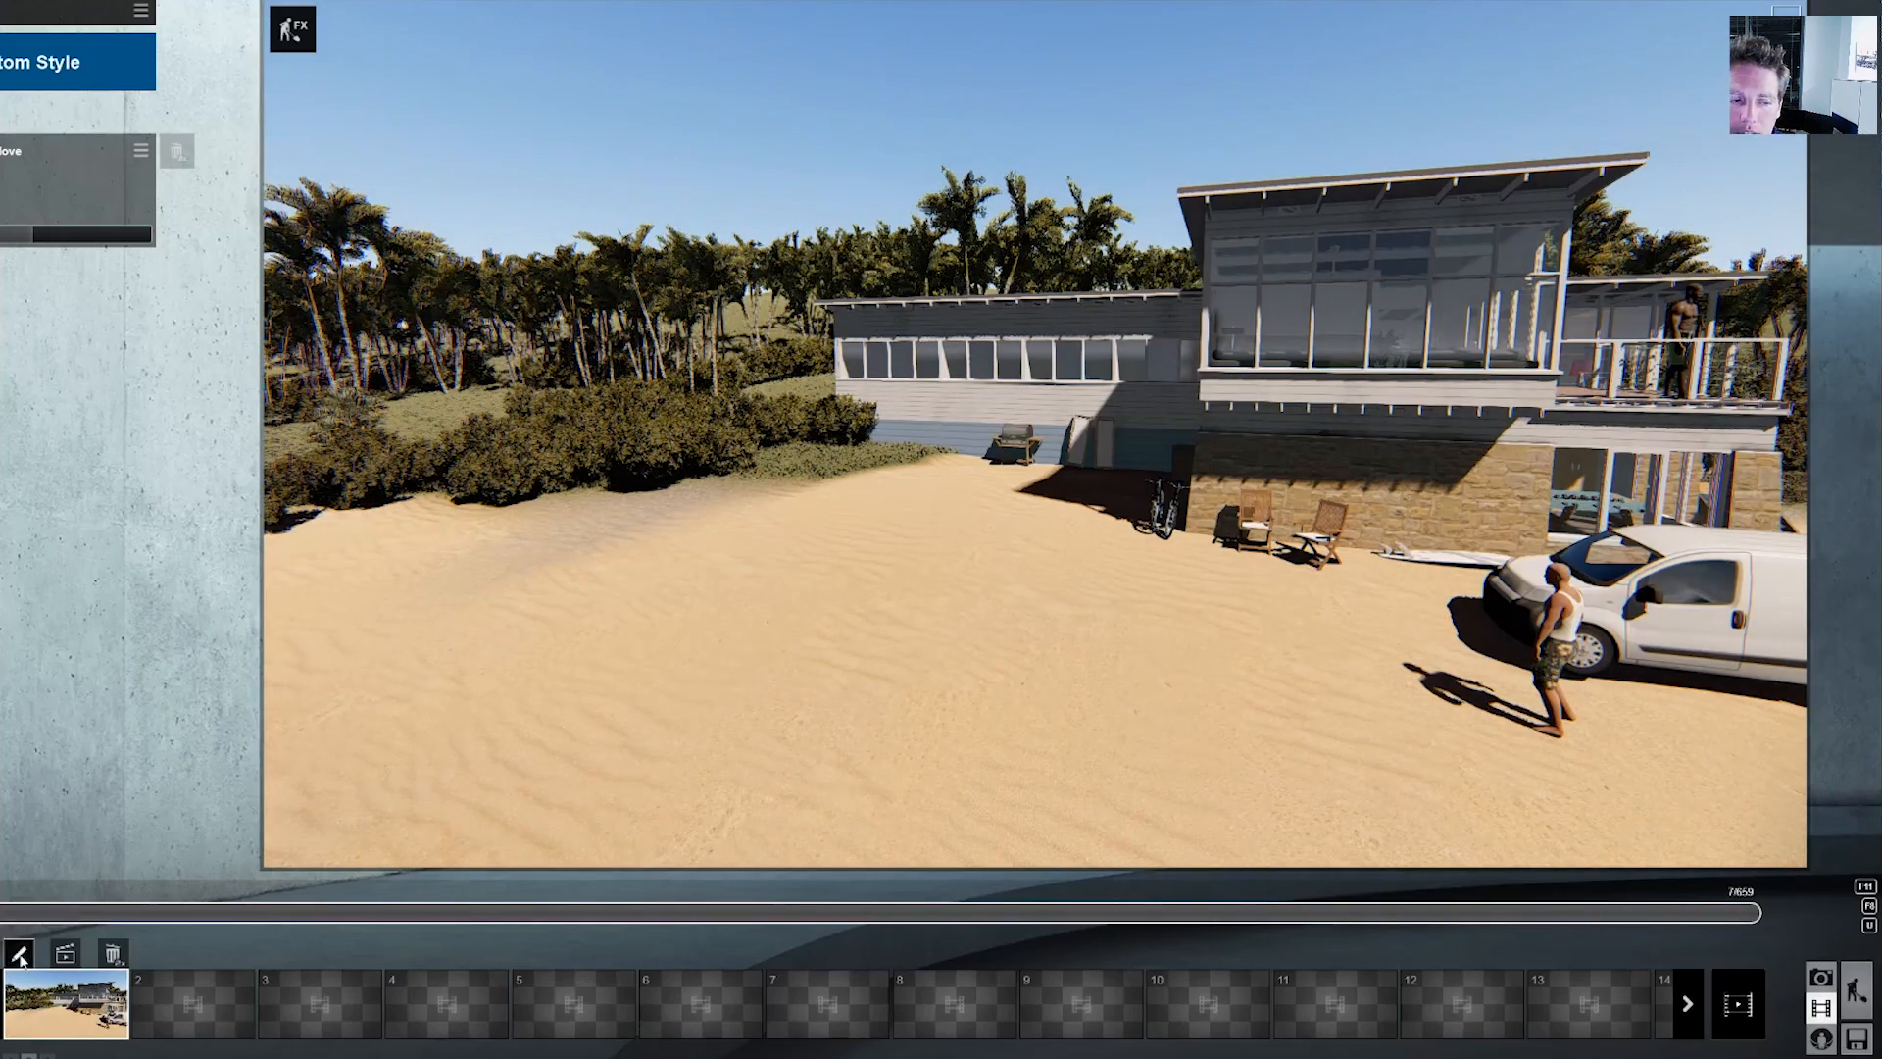
- Shorten the clip's camera recording to 599 frames and check the Advanced Move timeline against it
left_click(20, 954)
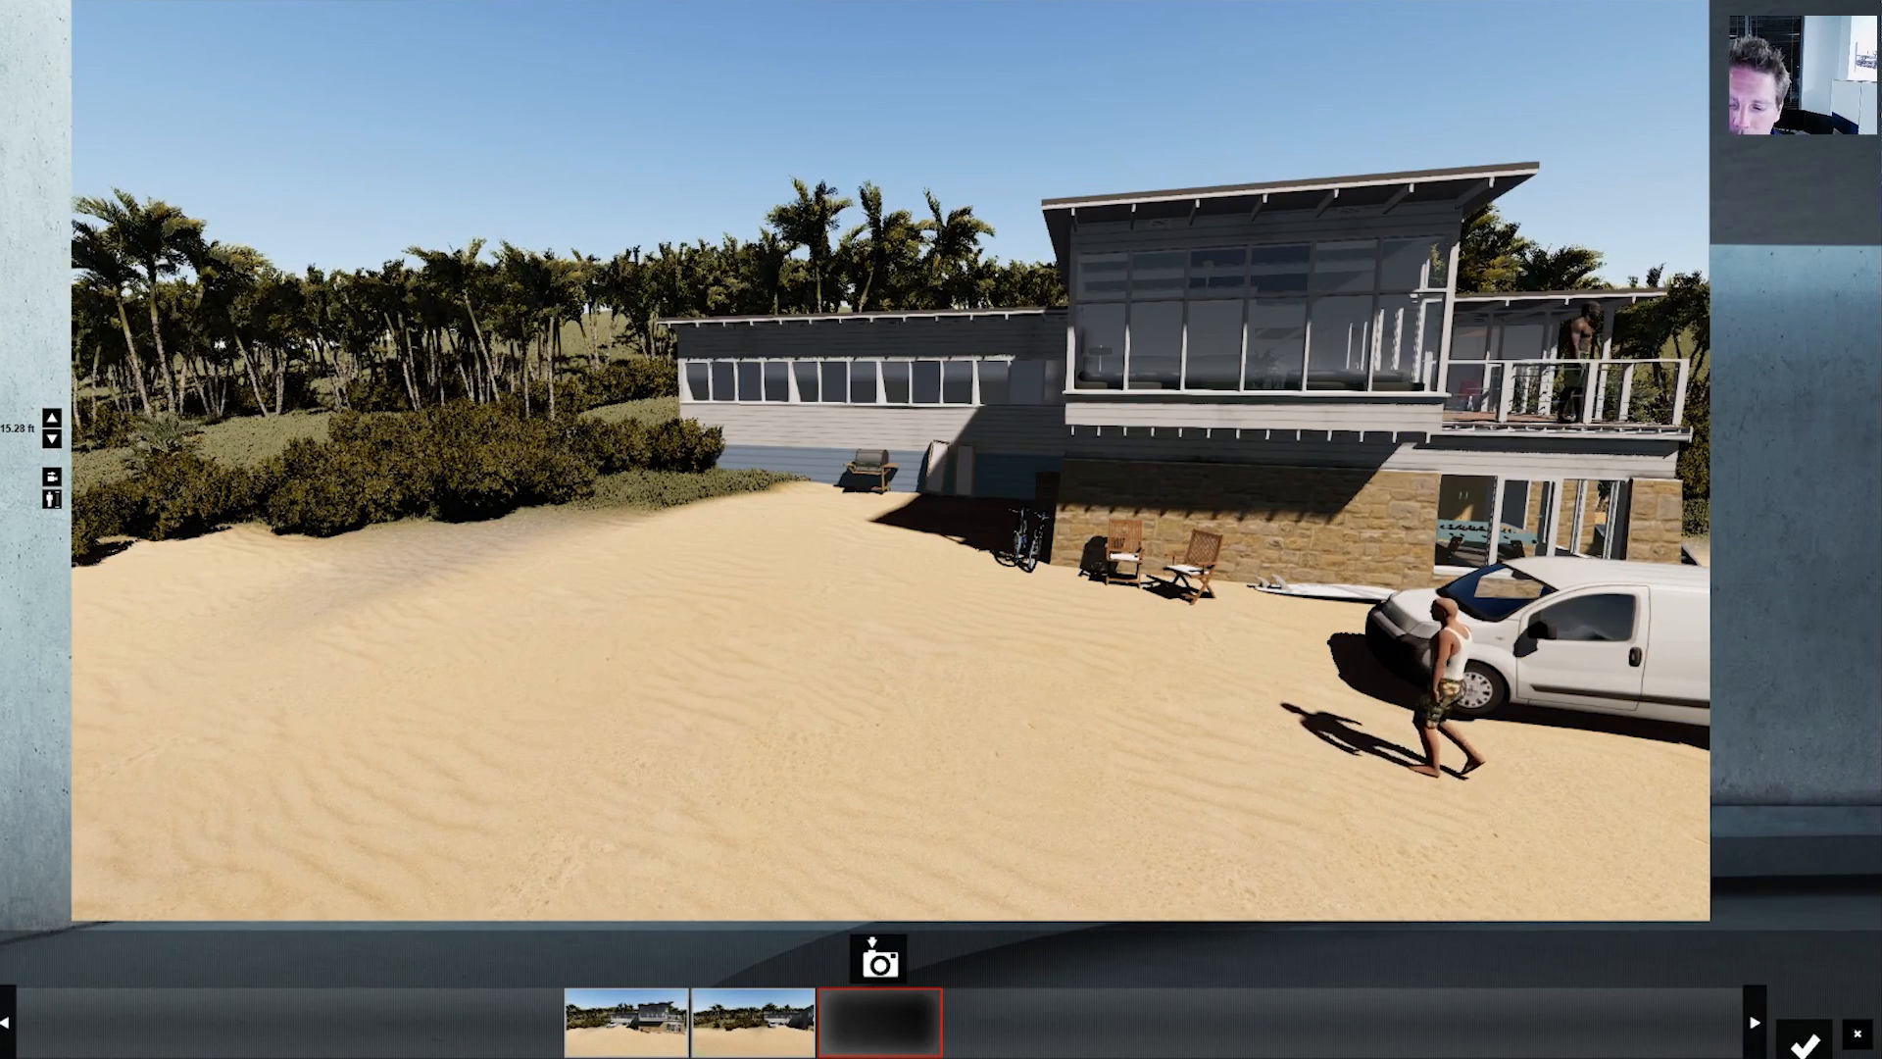
left_click(1801, 1040)
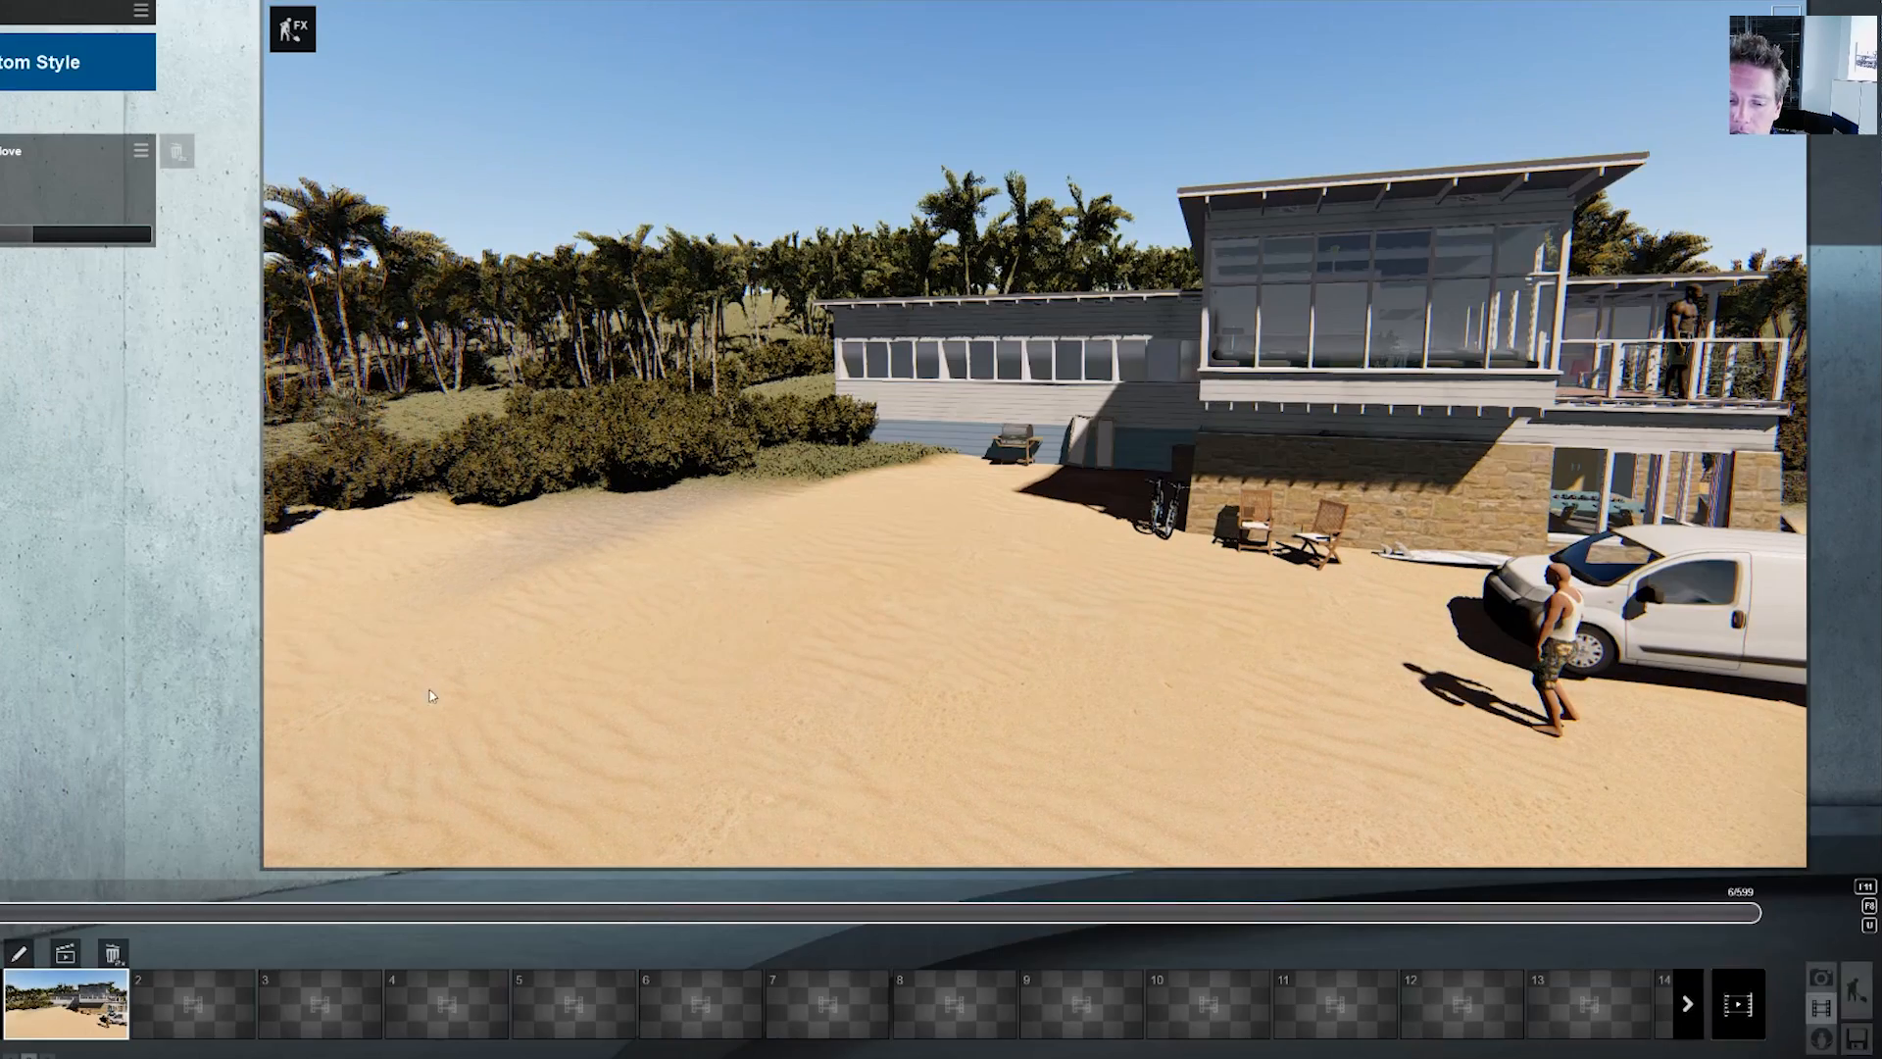
left_click(31, 993)
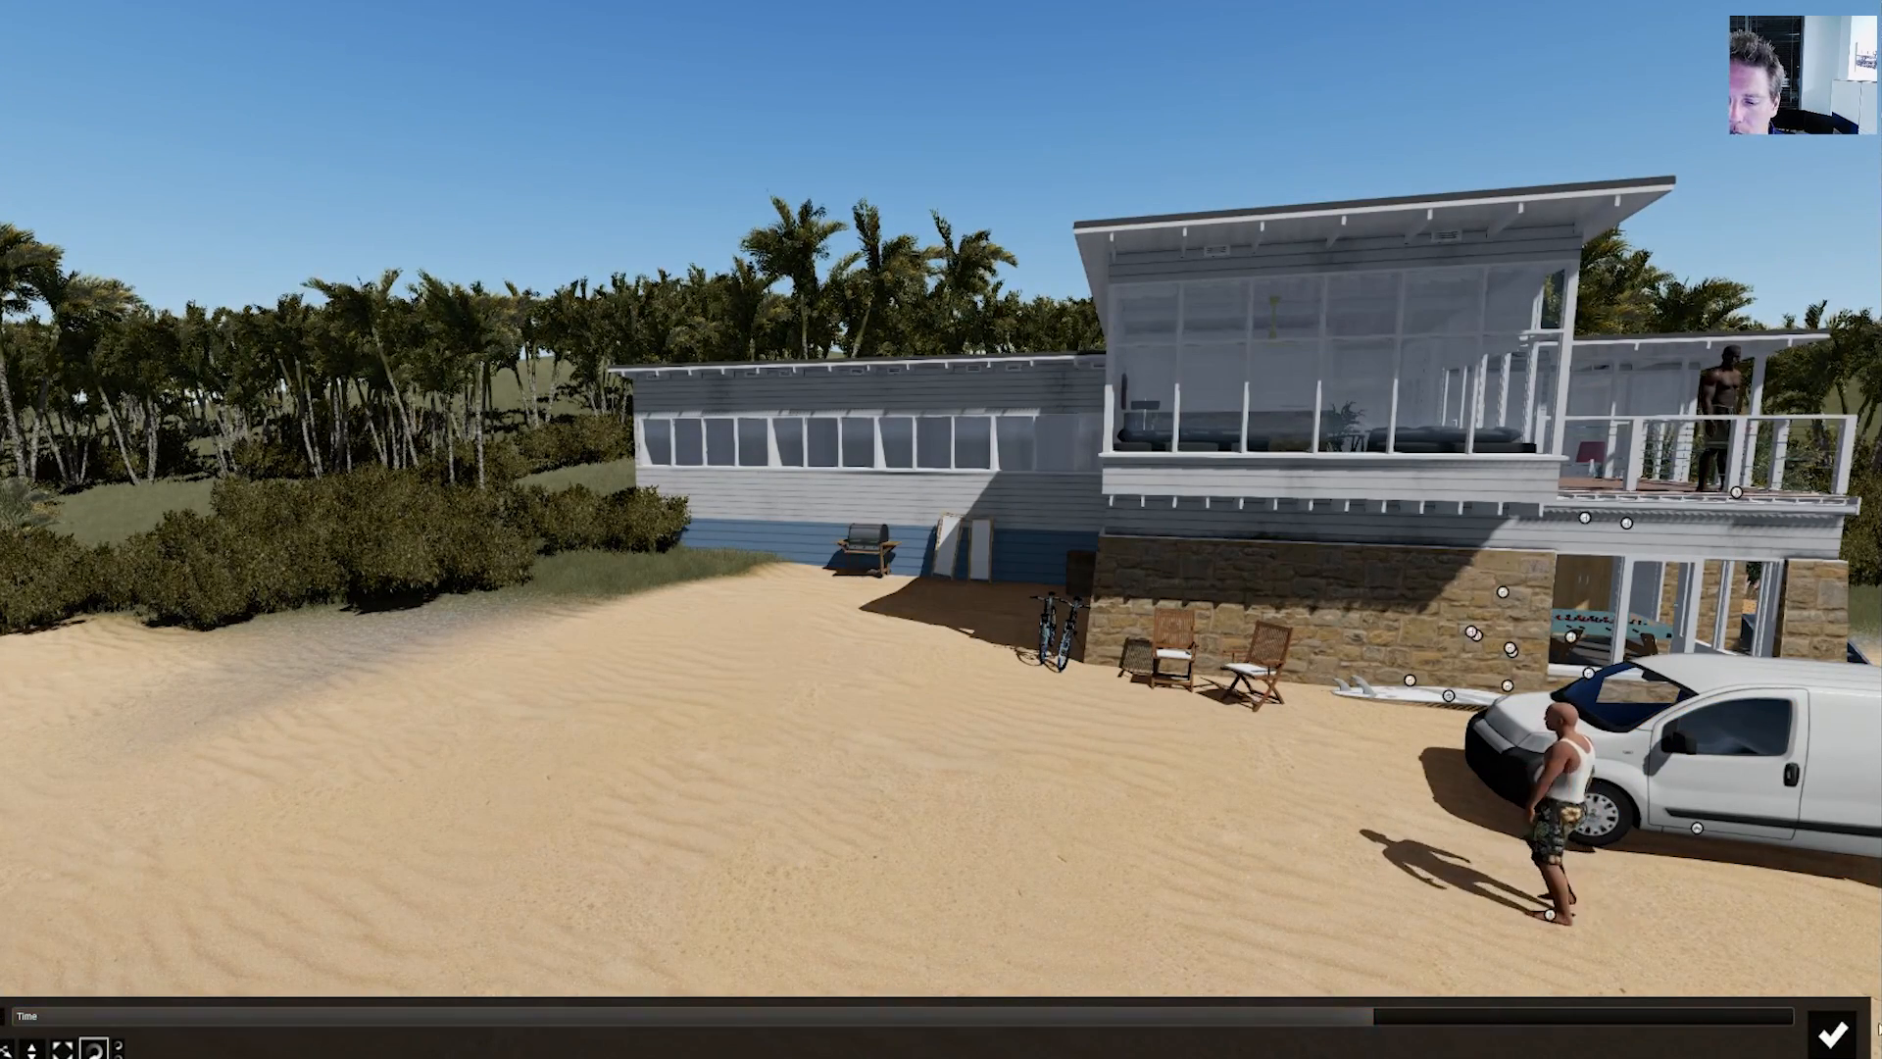
left_click(1833, 1035)
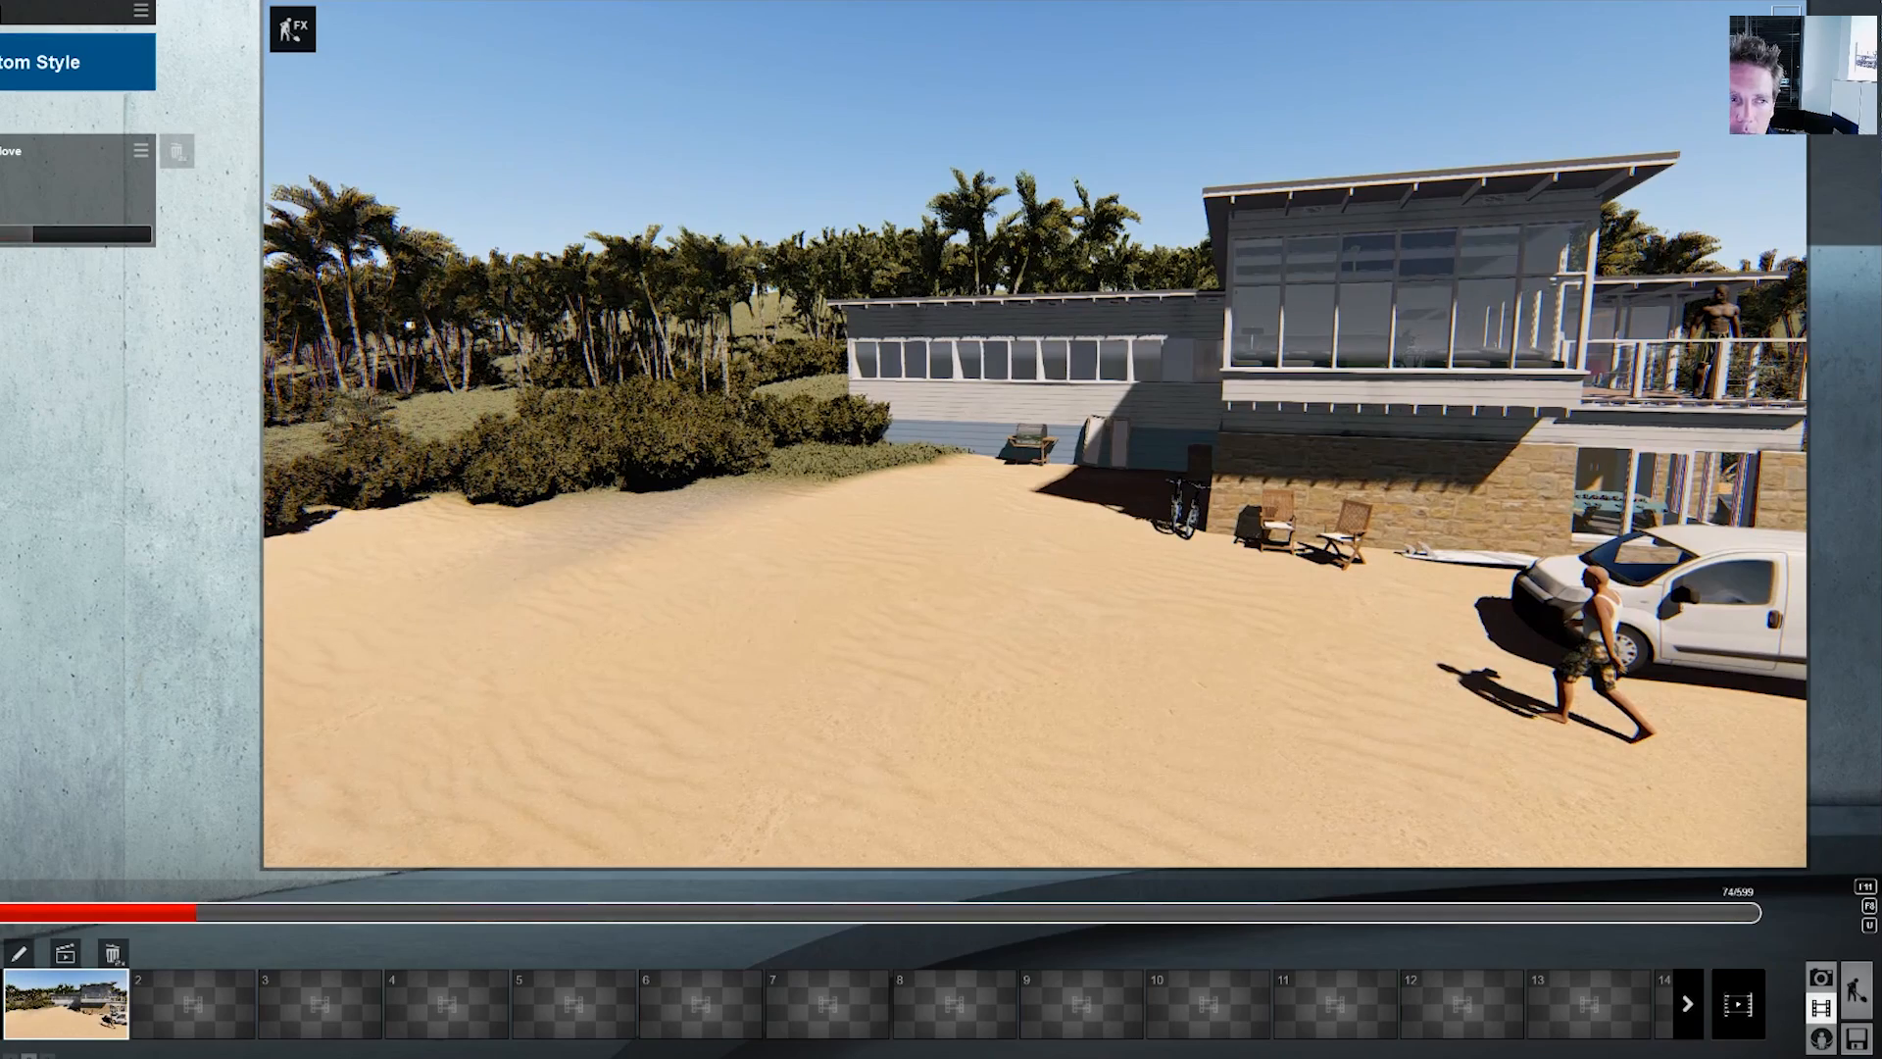
- In the Advanced Move editor, move the walking man at the timeline start from the van to the sand near the bushes
left_click(12, 191)
key("s")
key("d")
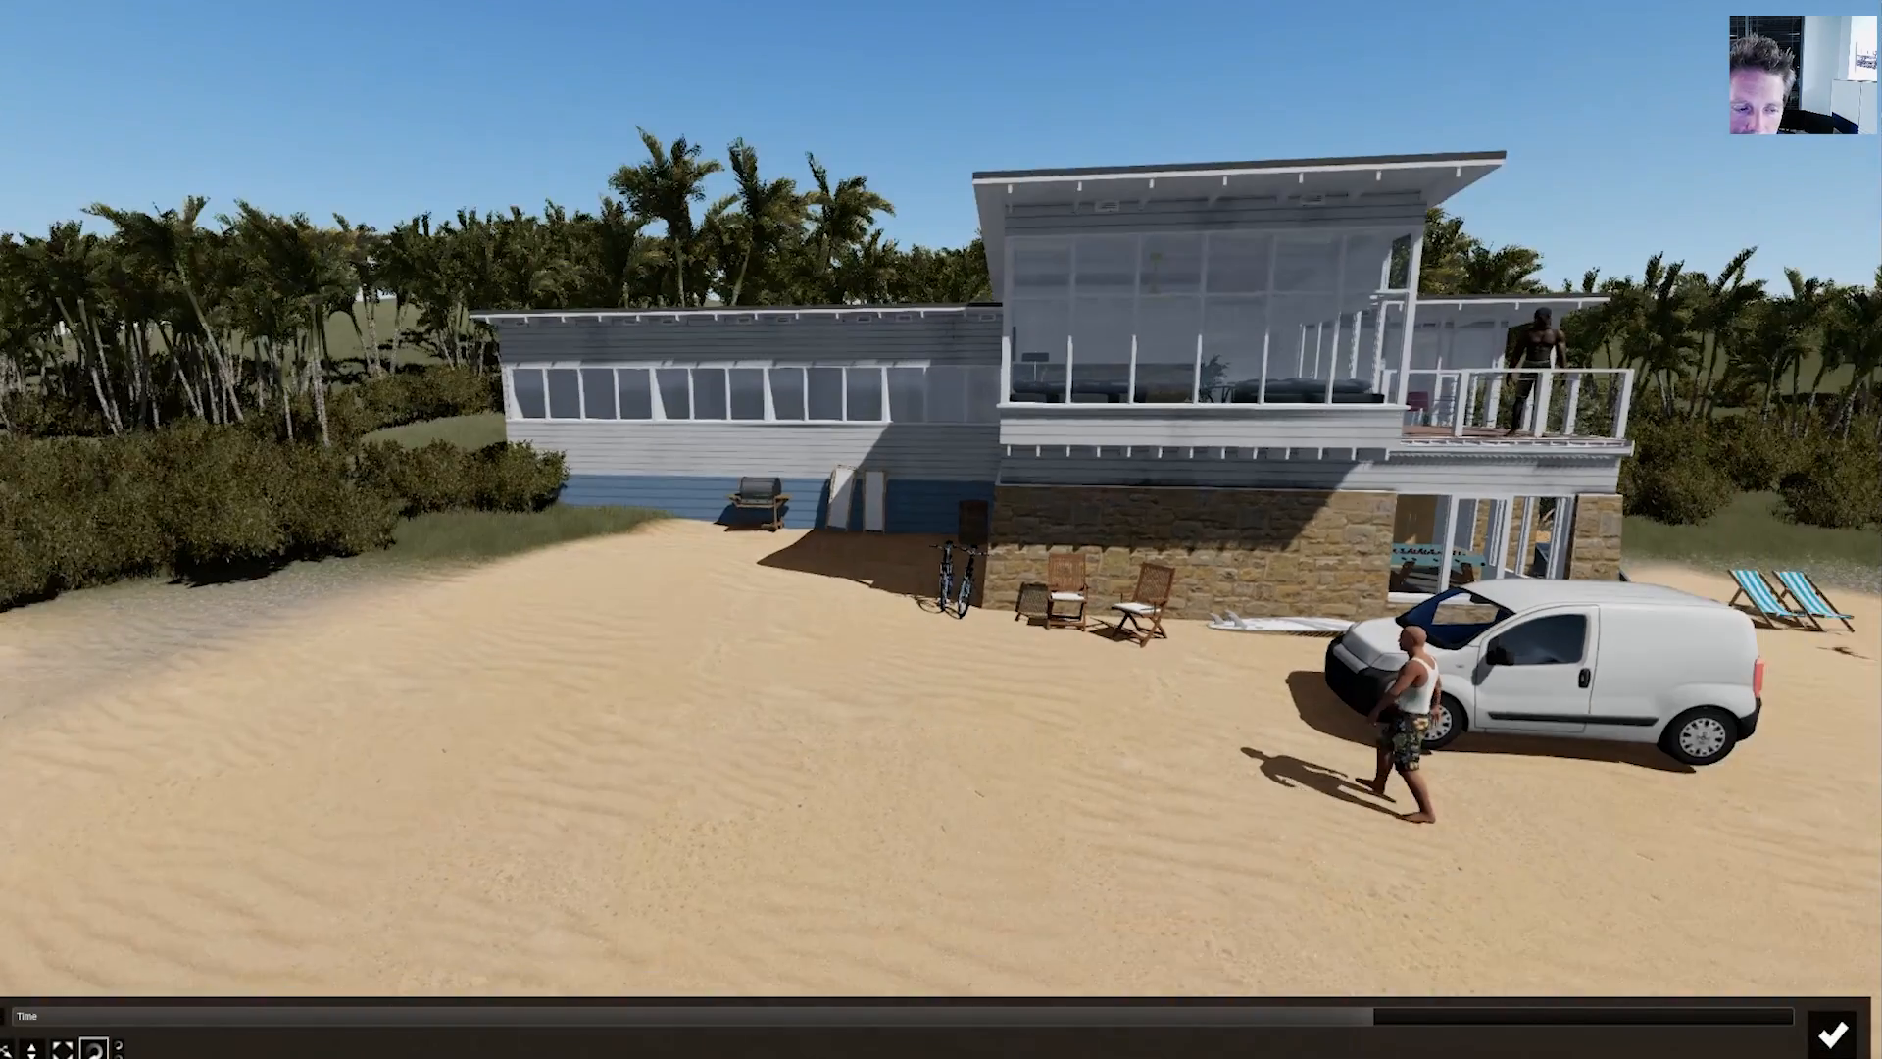
left_click_drag(39, 1015, 12, 1015)
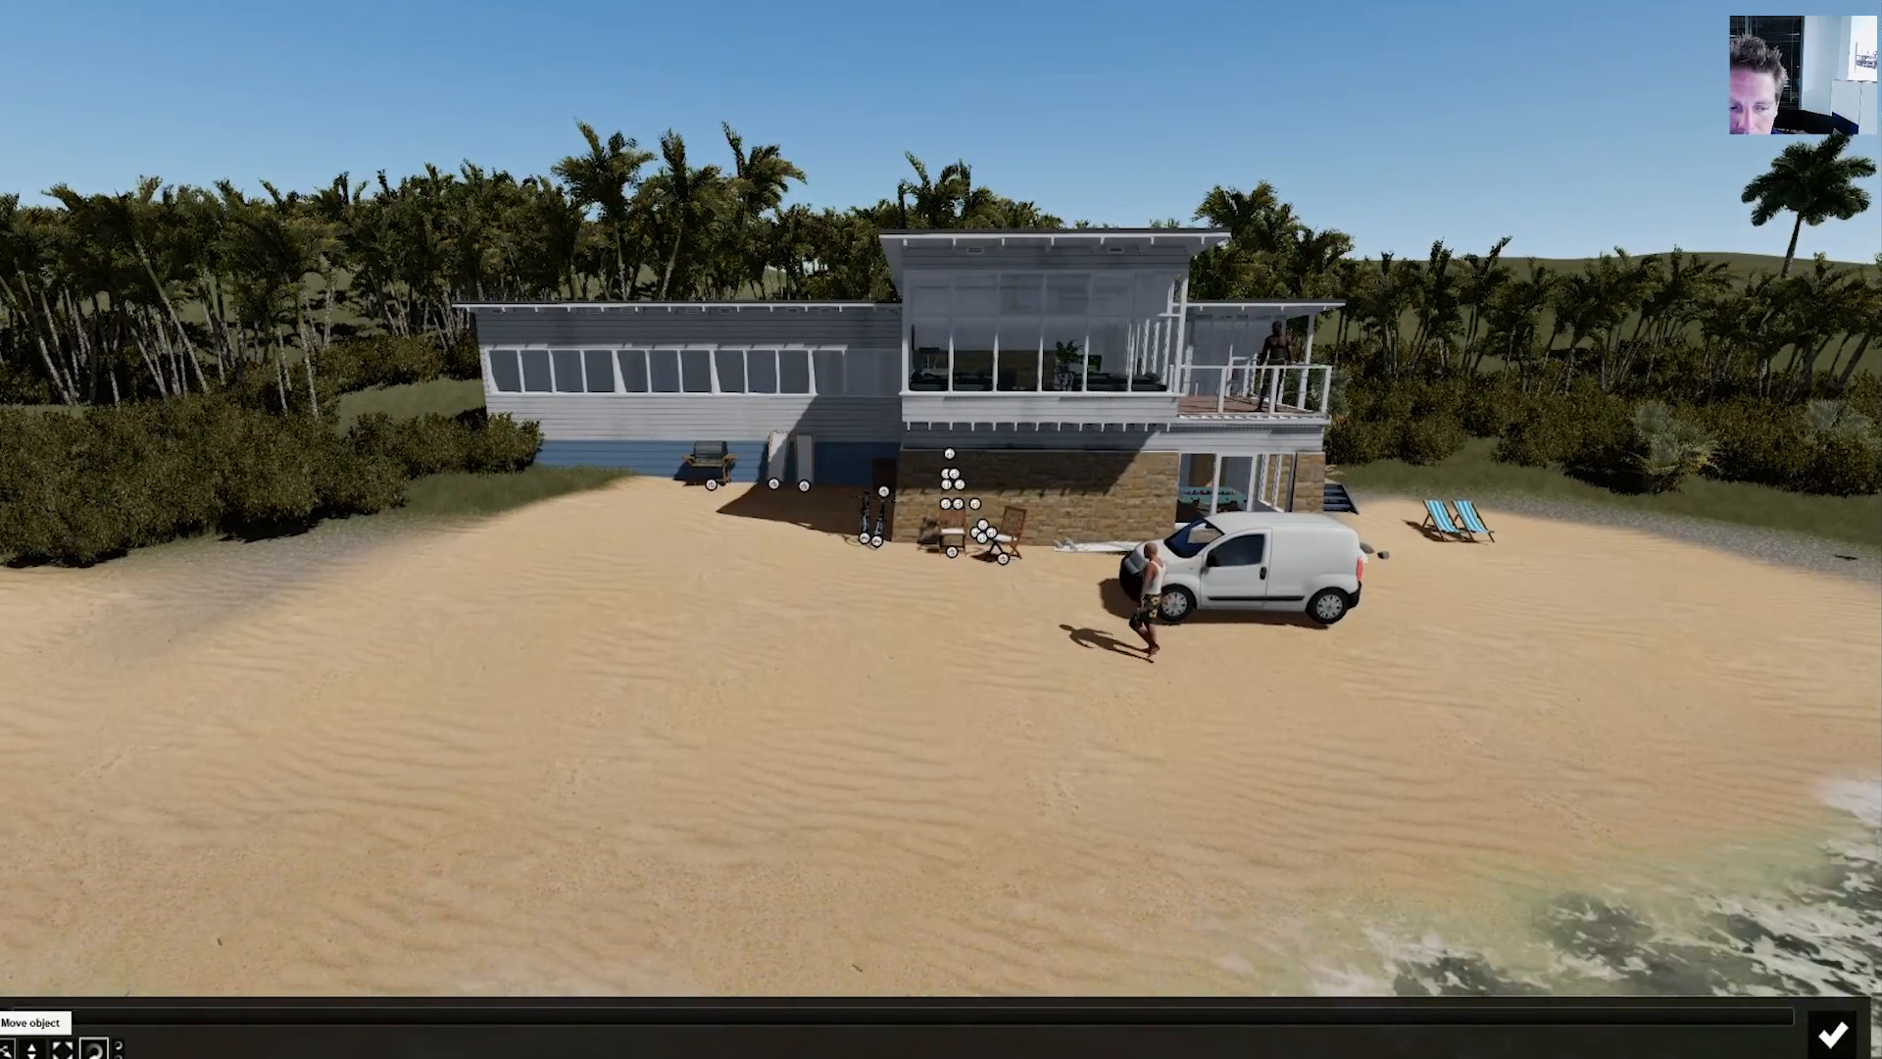
left_click(6, 1049)
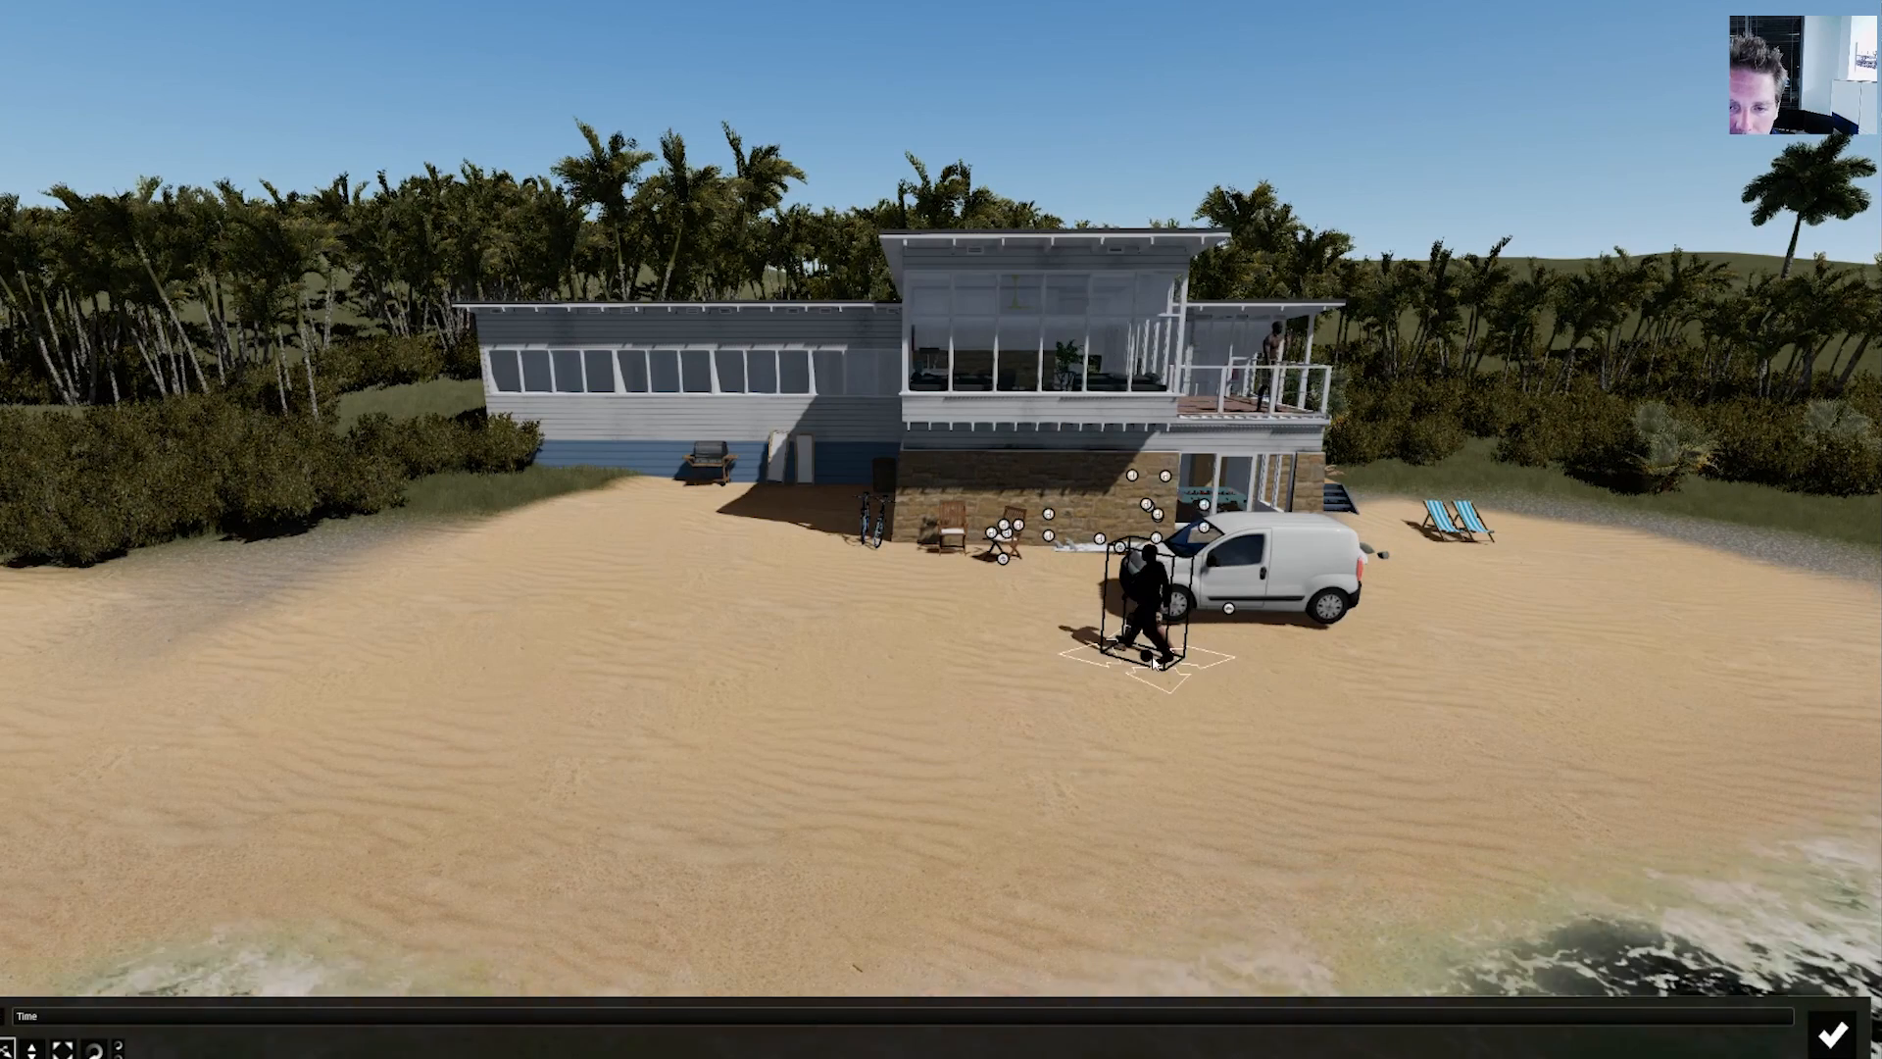
left_click_drag(1154, 662, 277, 676)
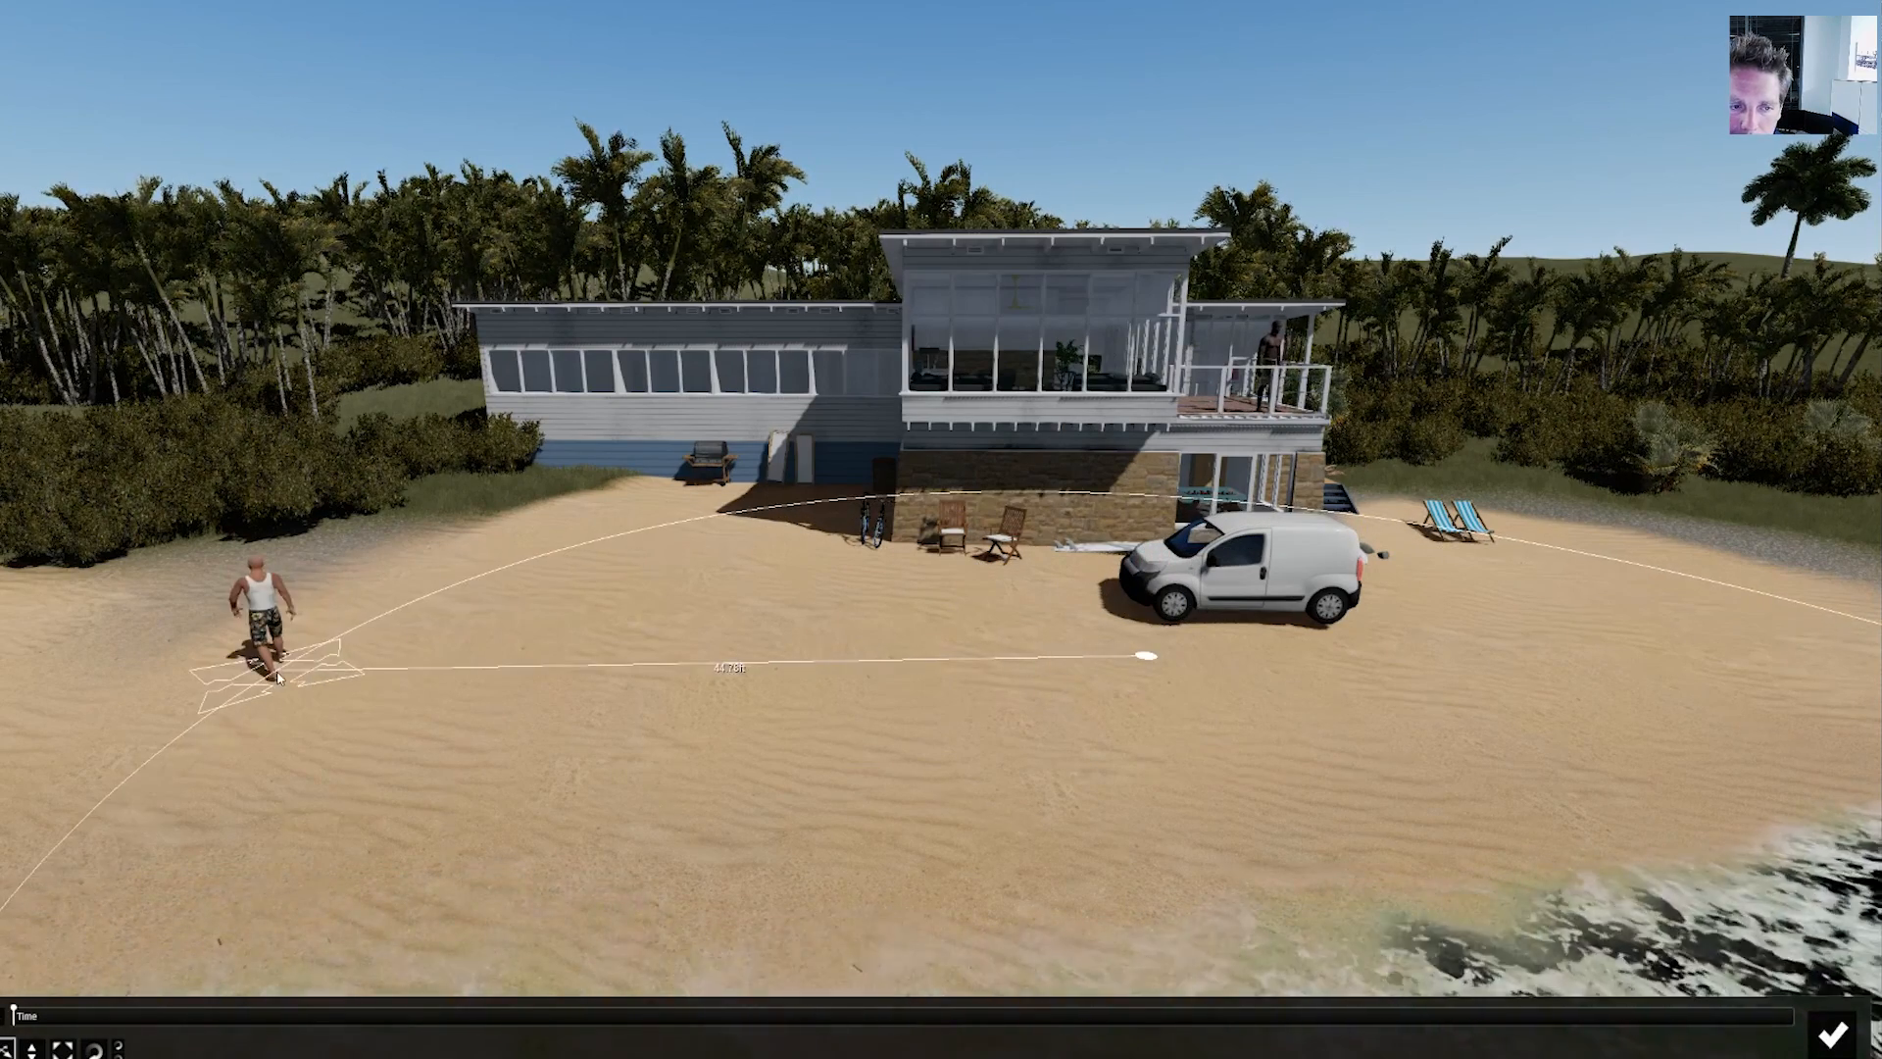
- Keyframe the man along a zigzag path across the sand, starting at 2.0 s and ending at 11.0 s, and preview the walk
left_click_drag(12, 1015, 343, 1019)
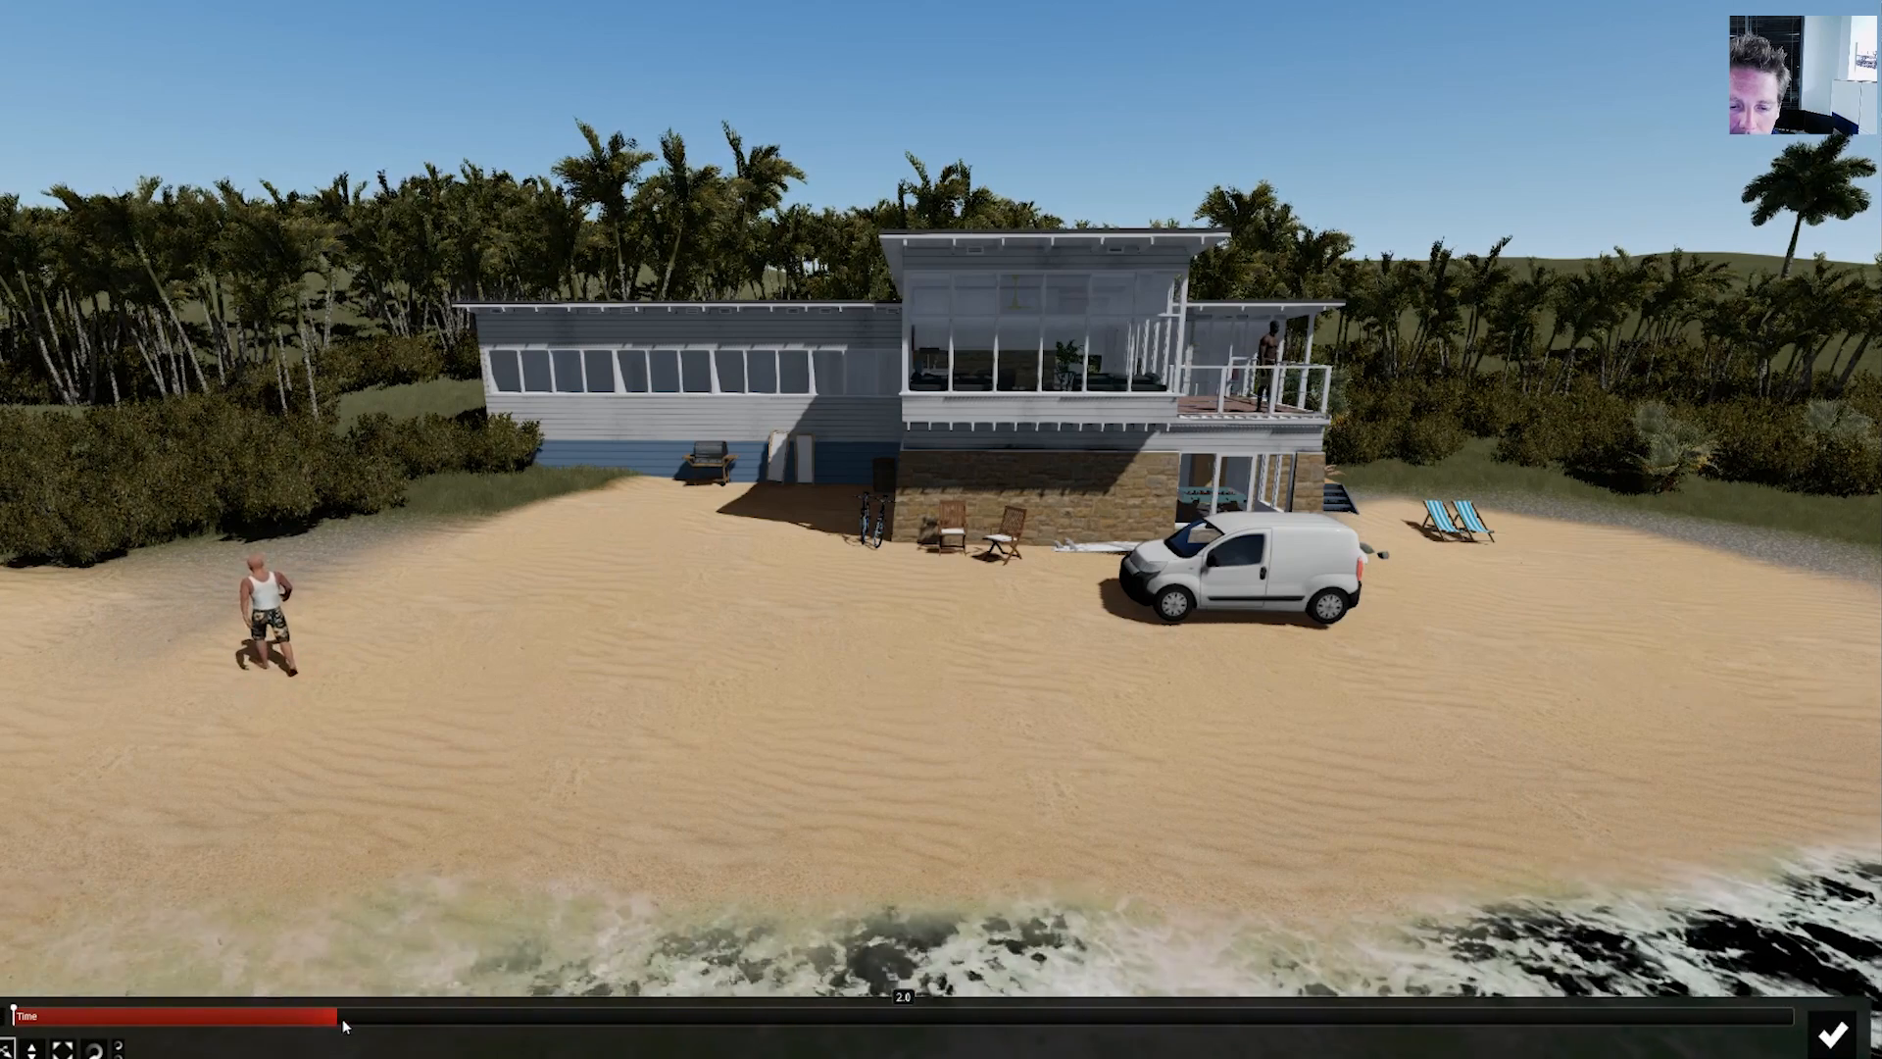
left_click_drag(275, 666, 907, 734)
left_click_drag(1313, 1019, 1357, 1021)
left_click(894, 686)
left_click_drag(895, 686, 638, 683)
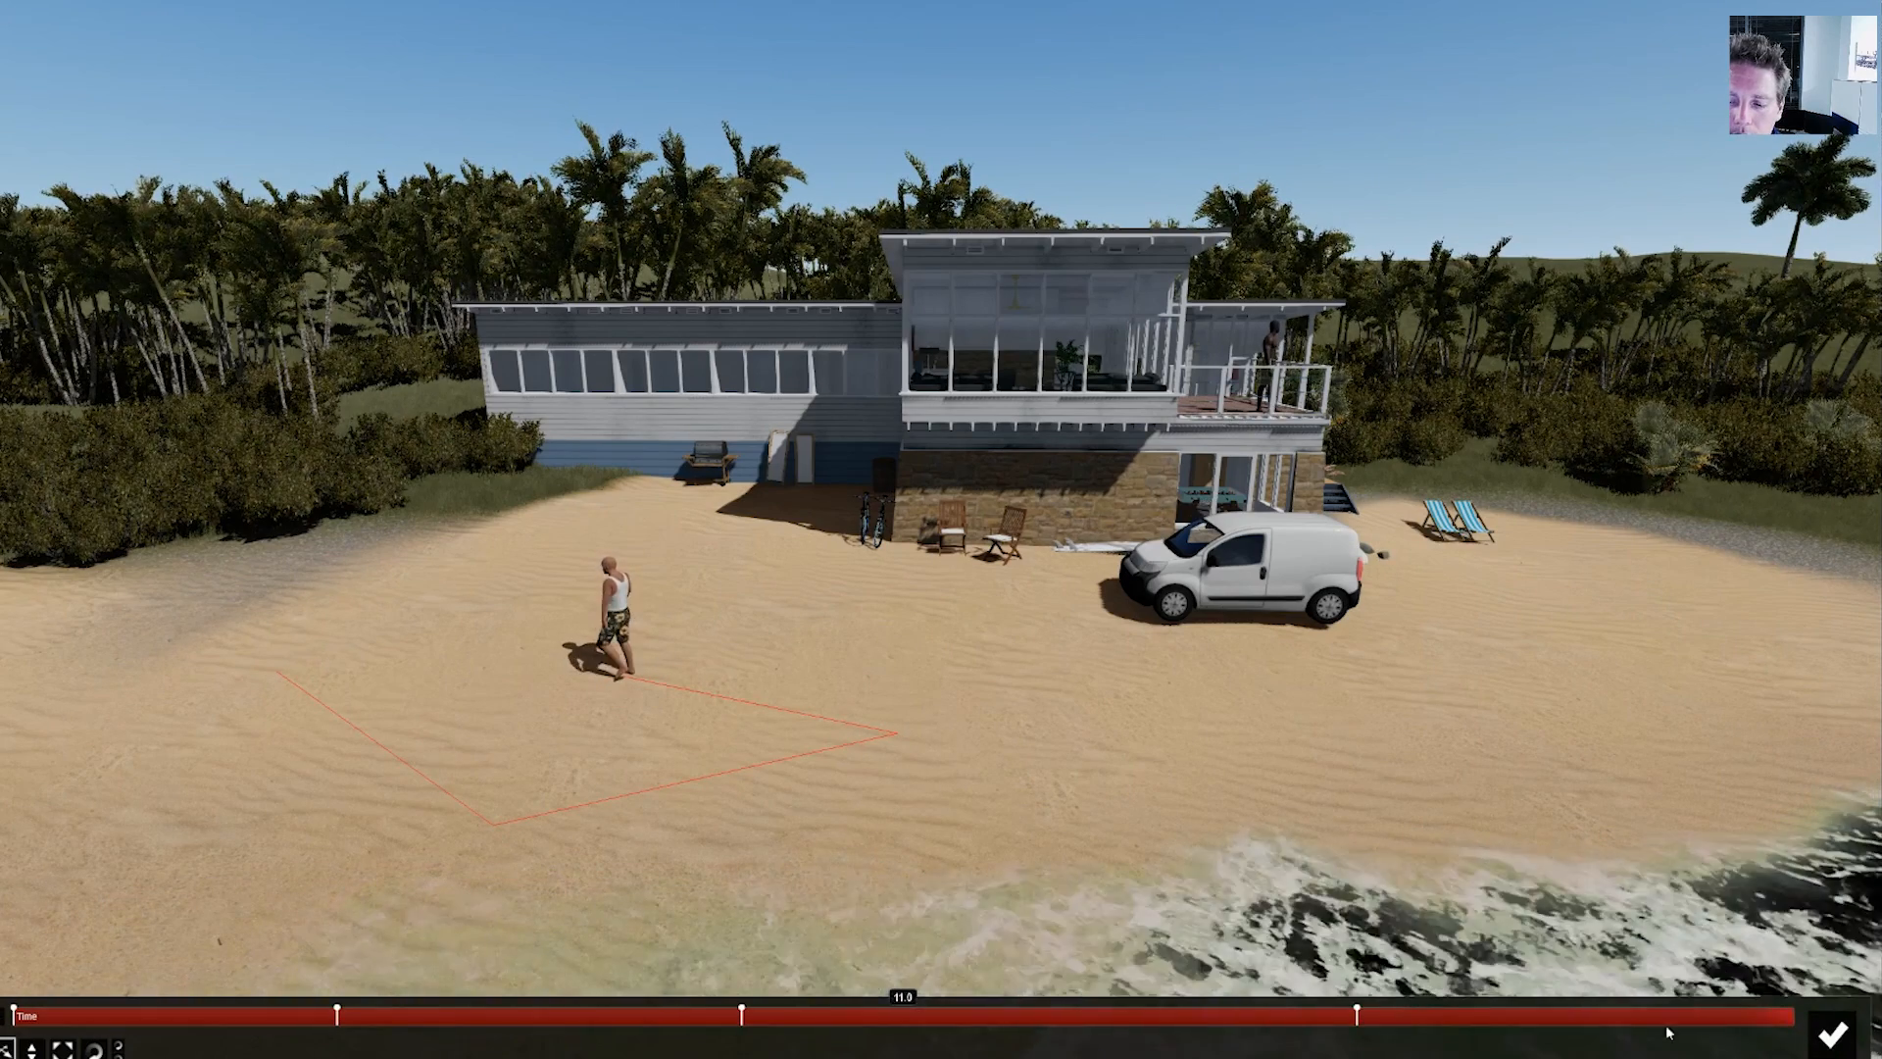
left_click_drag(620, 671, 253, 877)
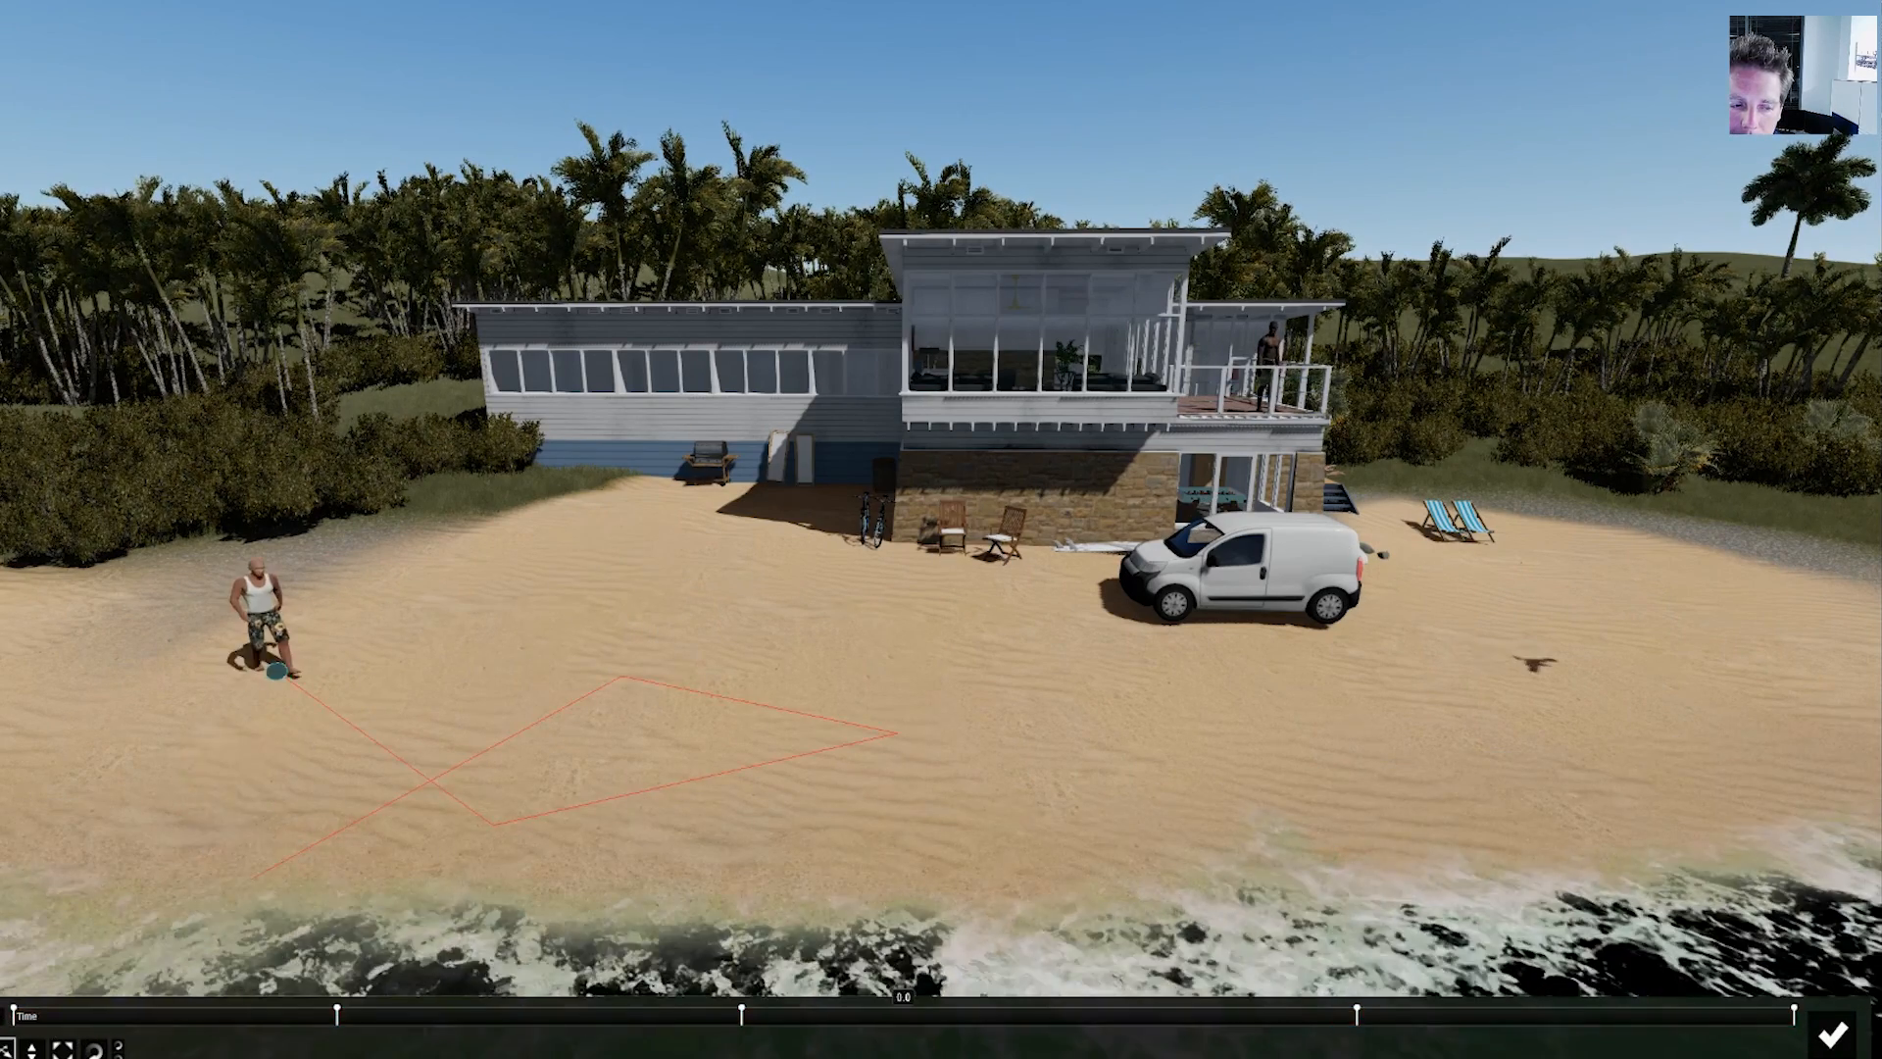
left_click(2, 1022)
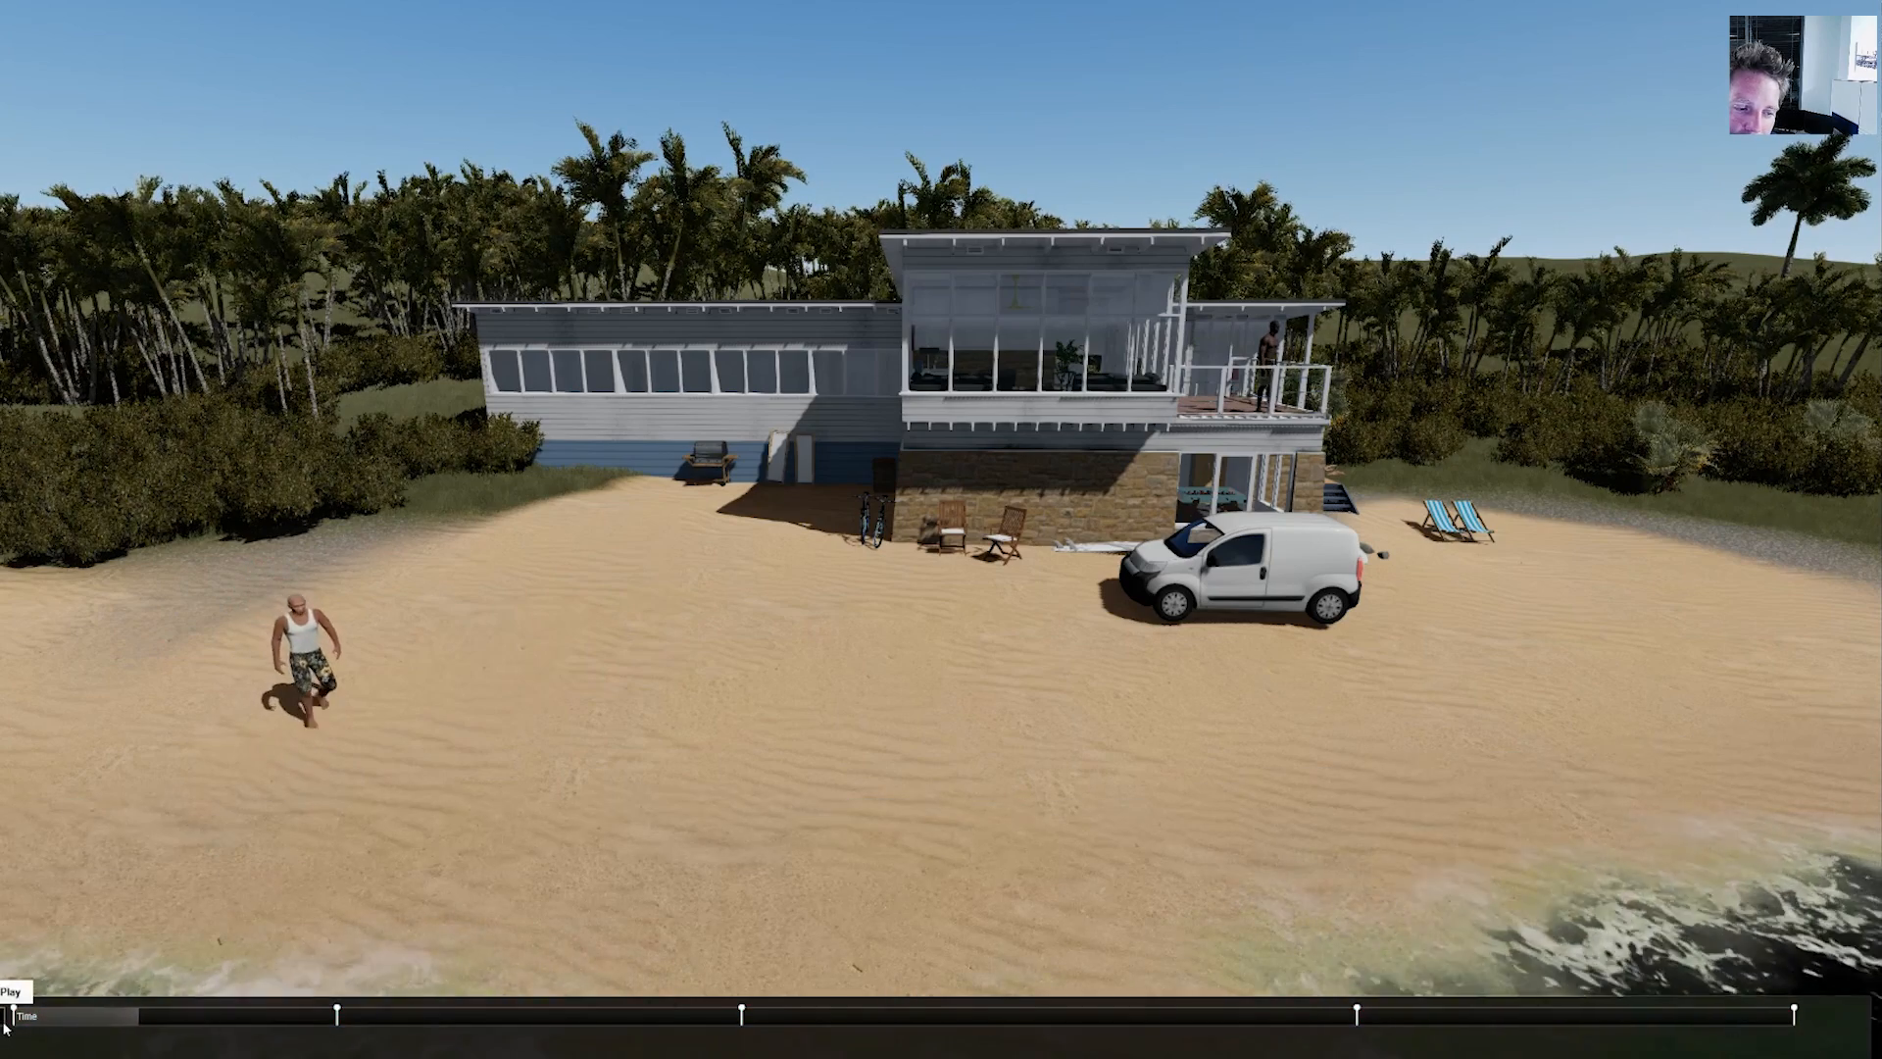
left_click(28, 1019)
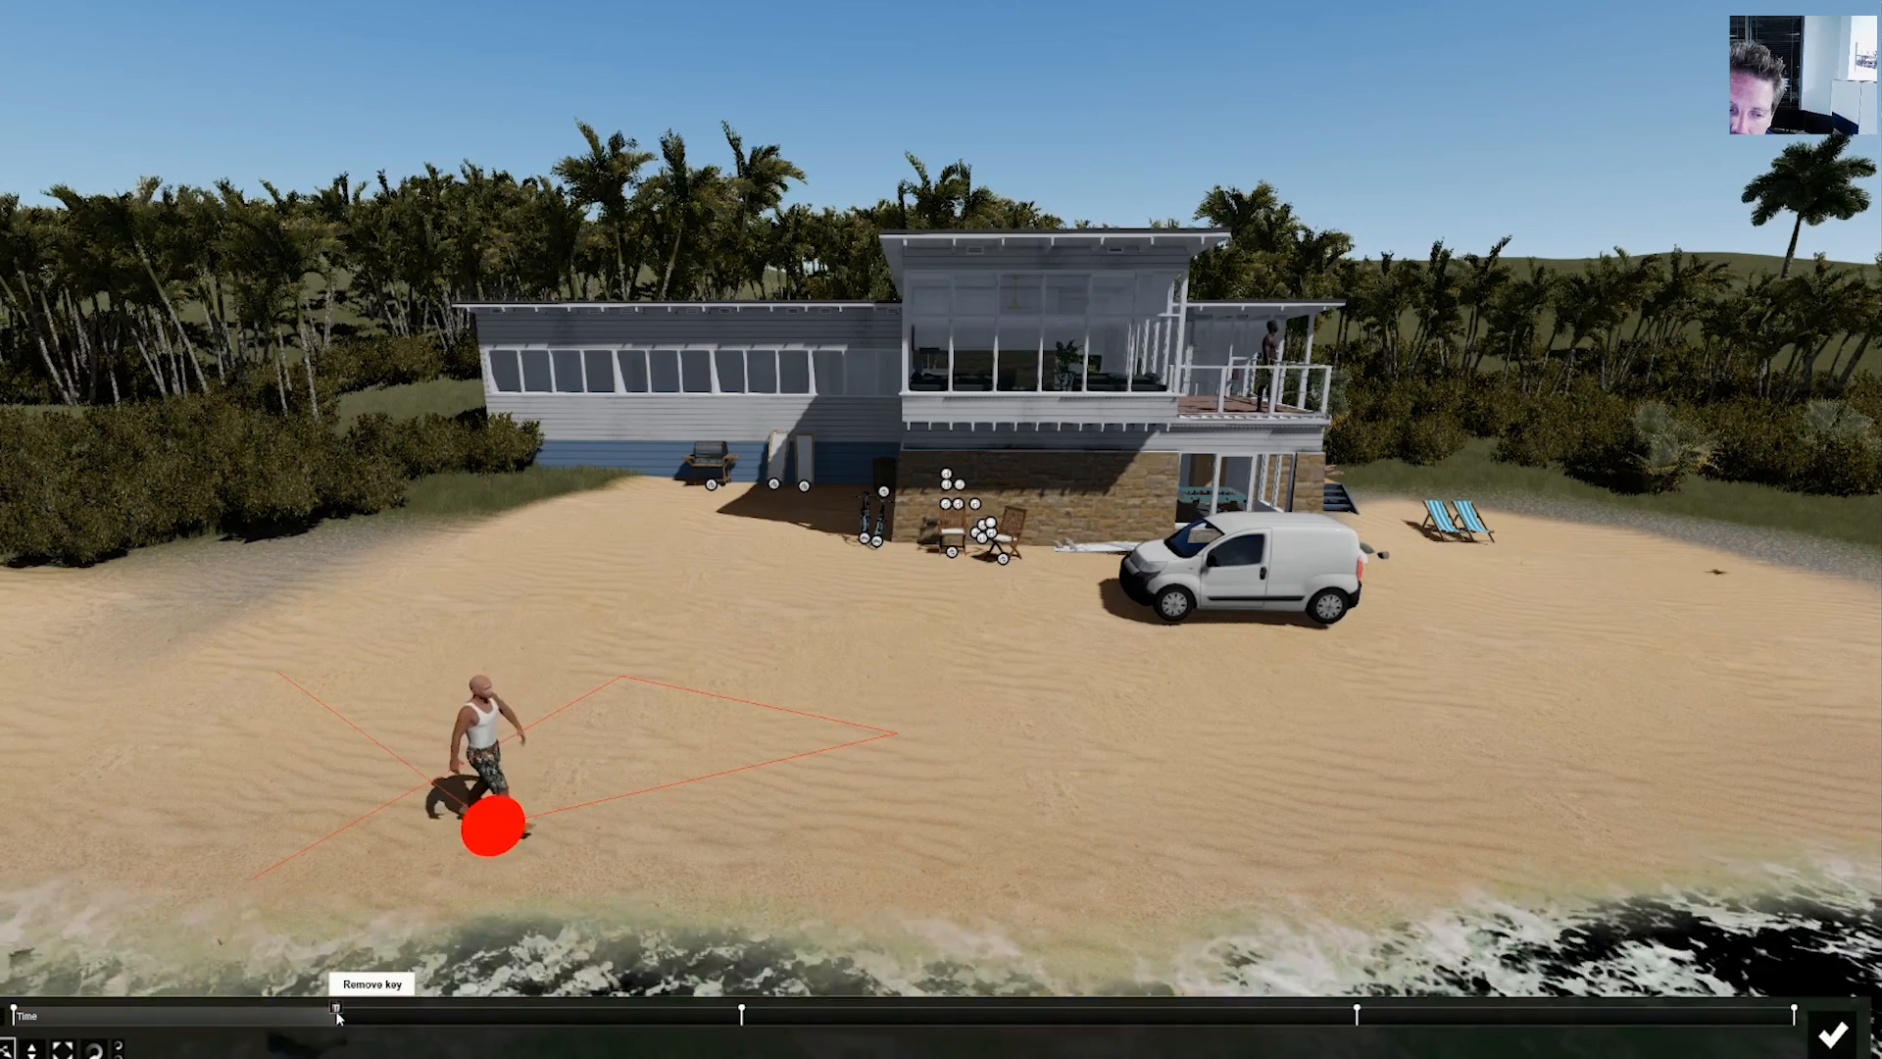
- Remove all keyframes from the walking man's zigzag path, including the one at the timeline start
left_click_drag(336, 1014, 337, 1018)
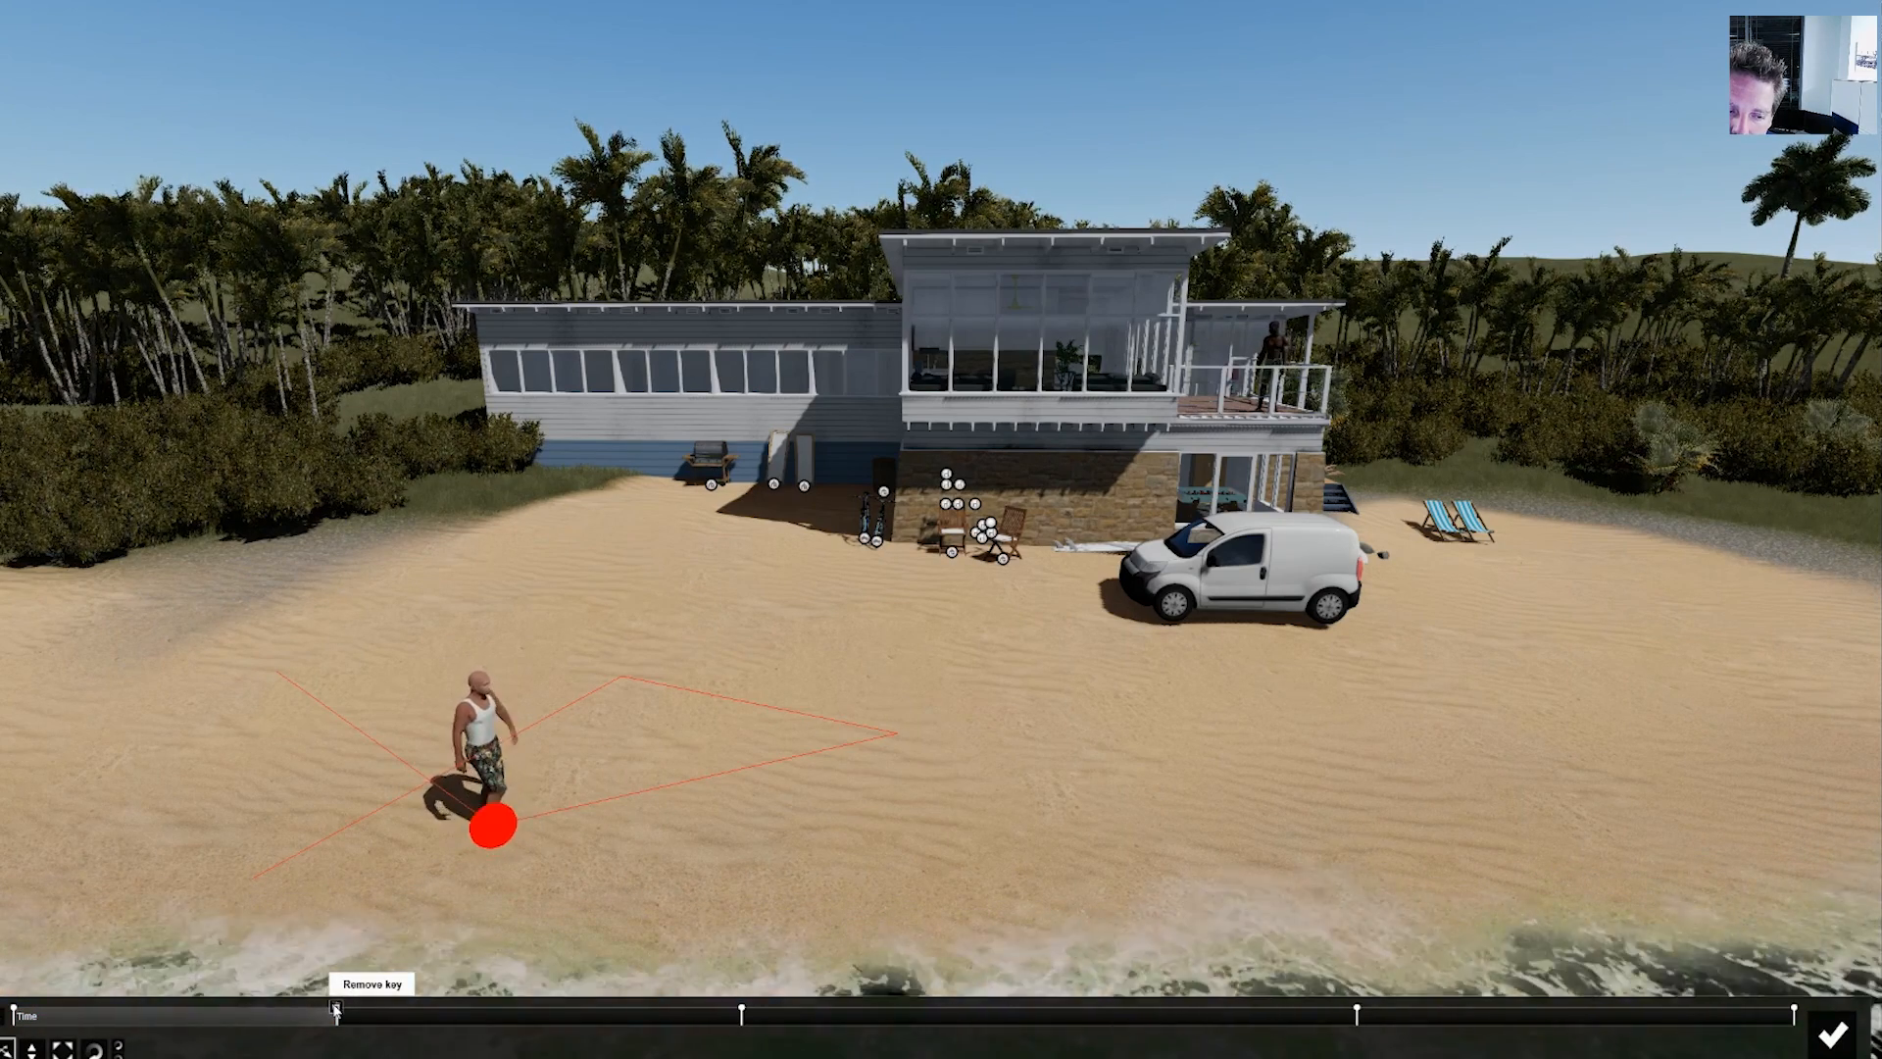
left_click(336, 1010)
mouse_move(337, 1020)
left_mouse_down()
mouse_move(643, 1021)
mouse_move(353, 1024)
left_mouse_up()
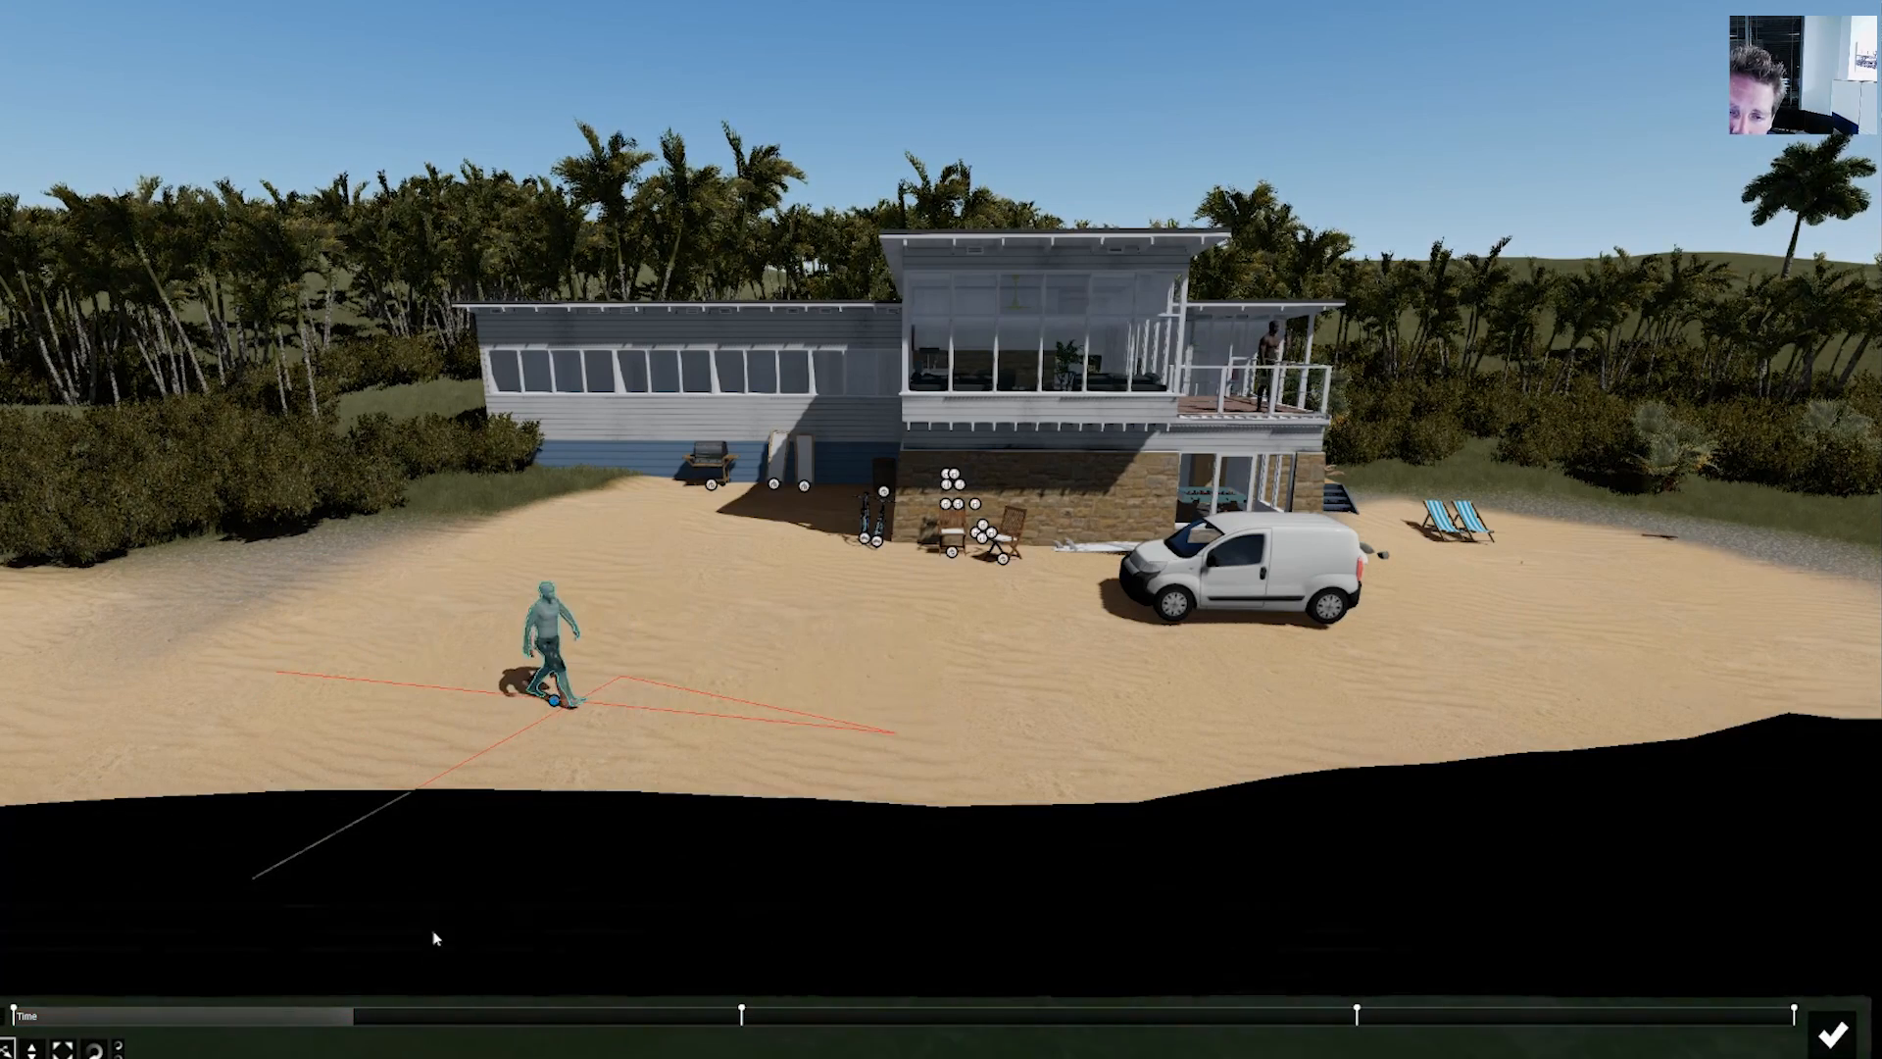
left_click(742, 1010)
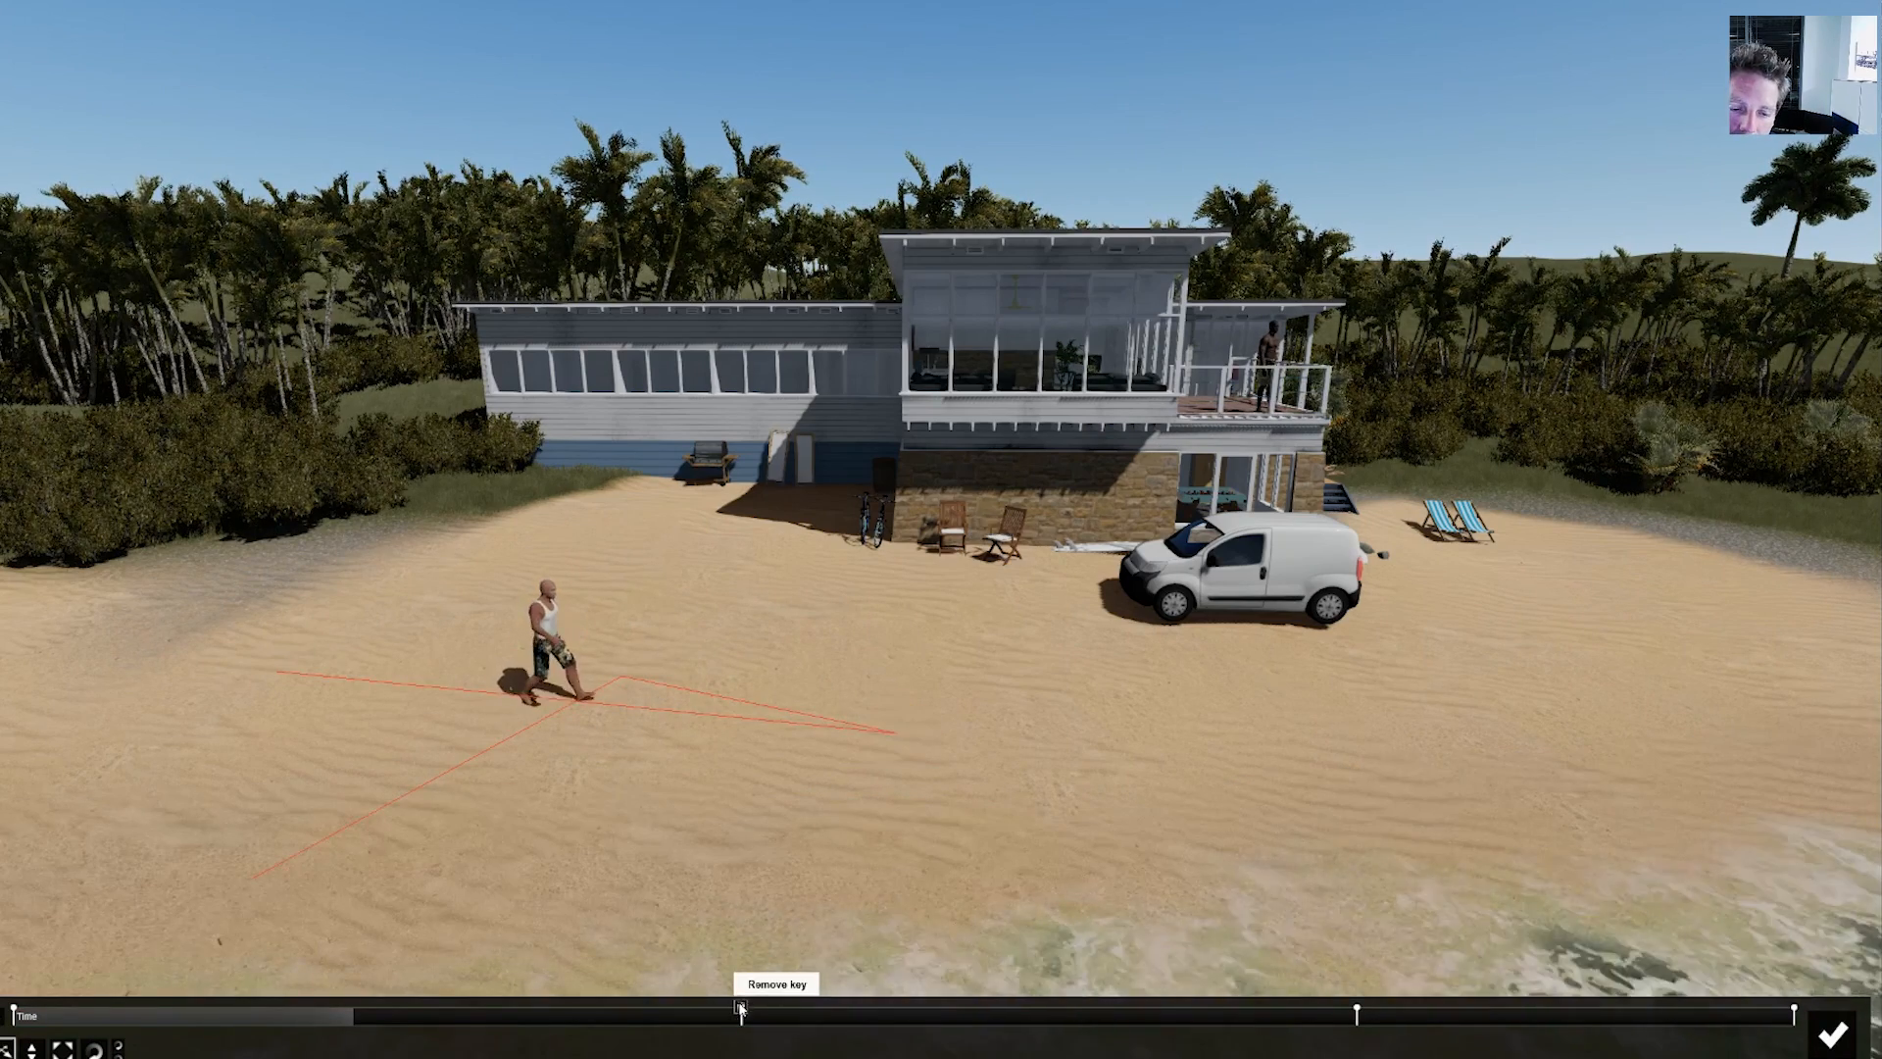
left_click(1358, 1009)
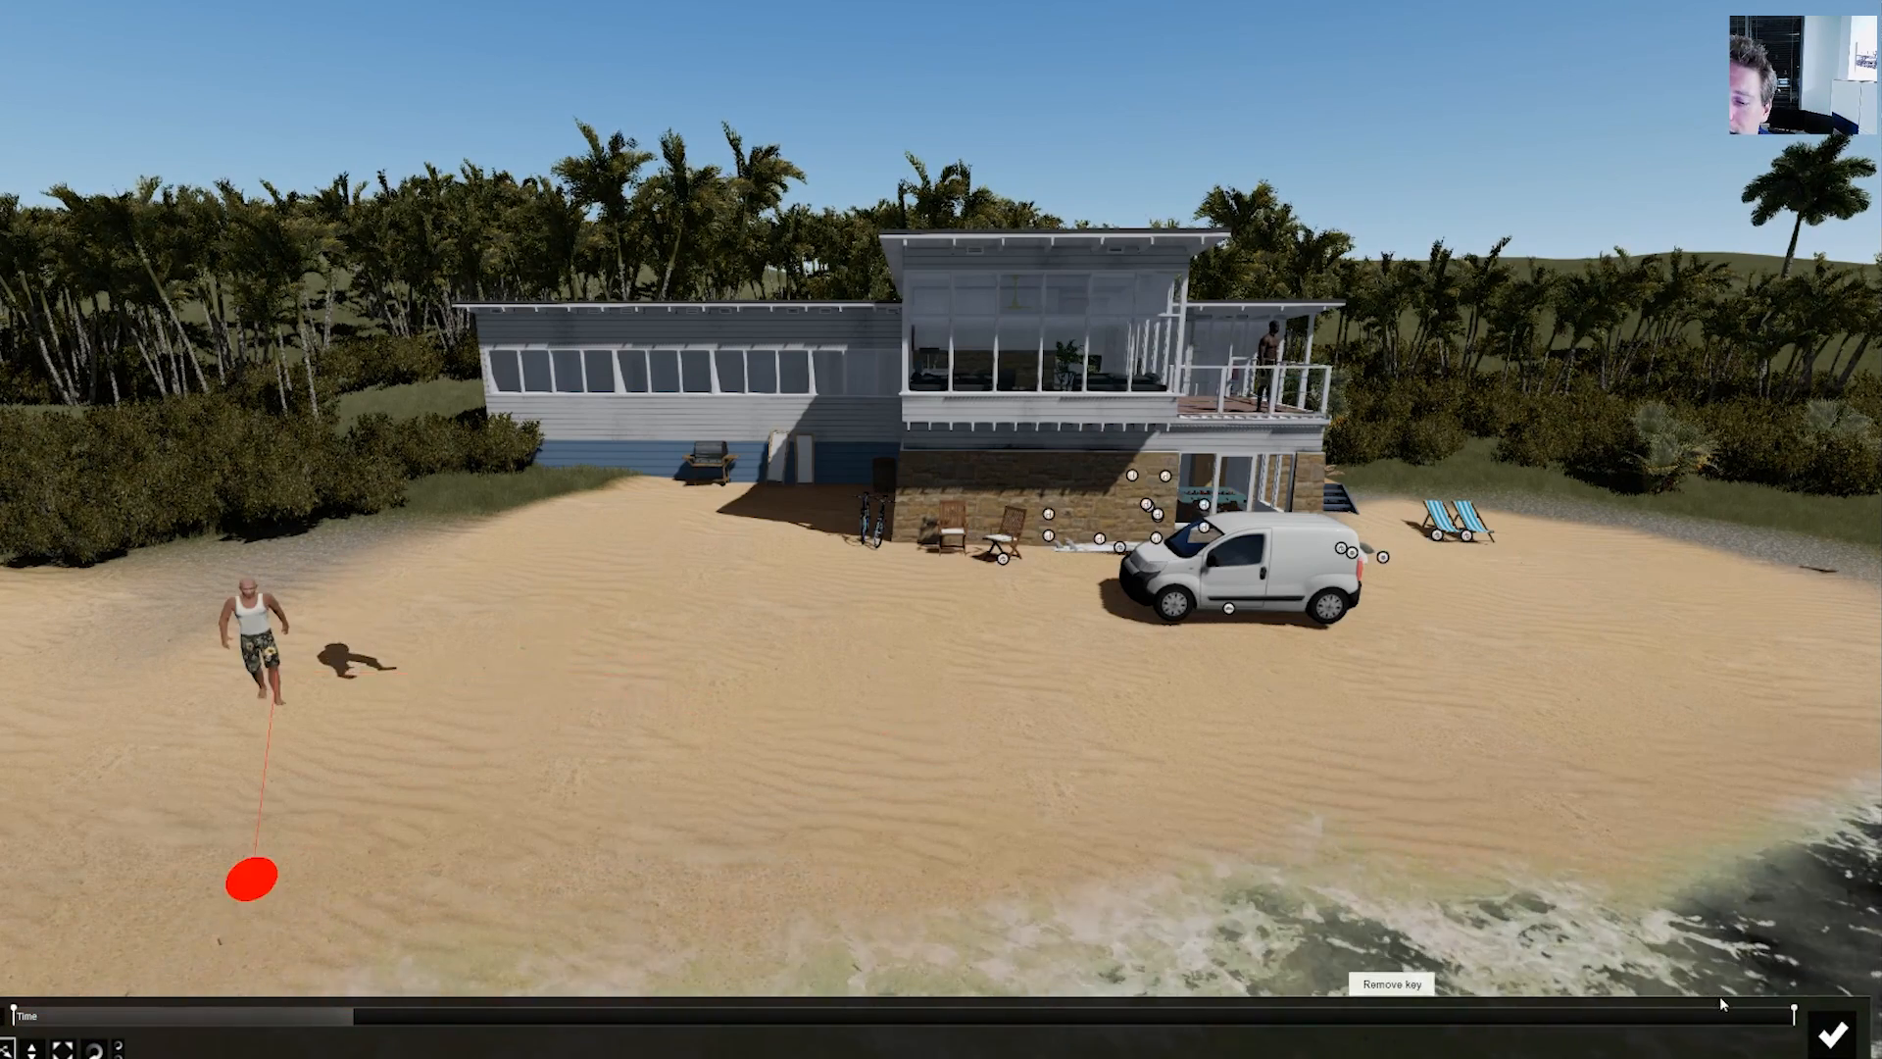
left_click(1793, 1009)
left_click(12, 1012)
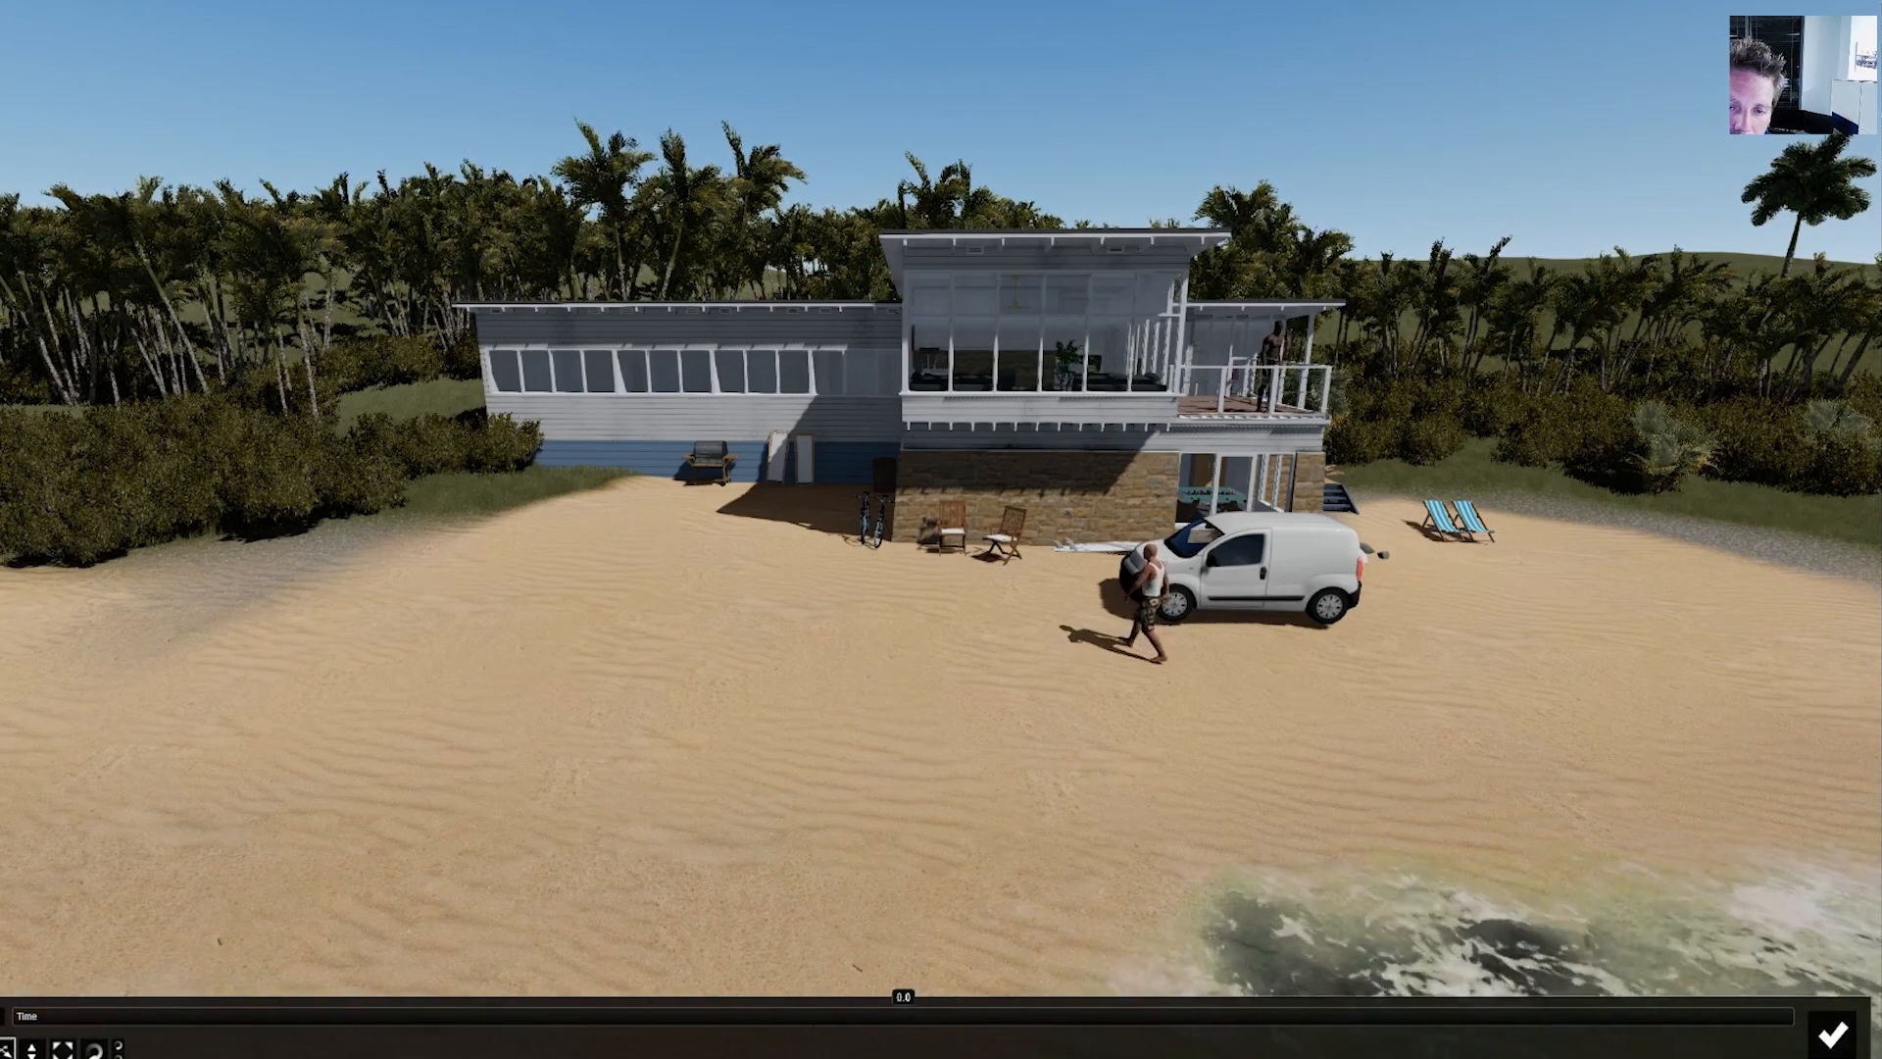
- Keyframe the man's start on the sand beside the bushes and his walk towards the middle of the sand at 2.4 s
left_click(1152, 662)
left_click_drag(1152, 661, 172, 656)
left_click(400, 1015)
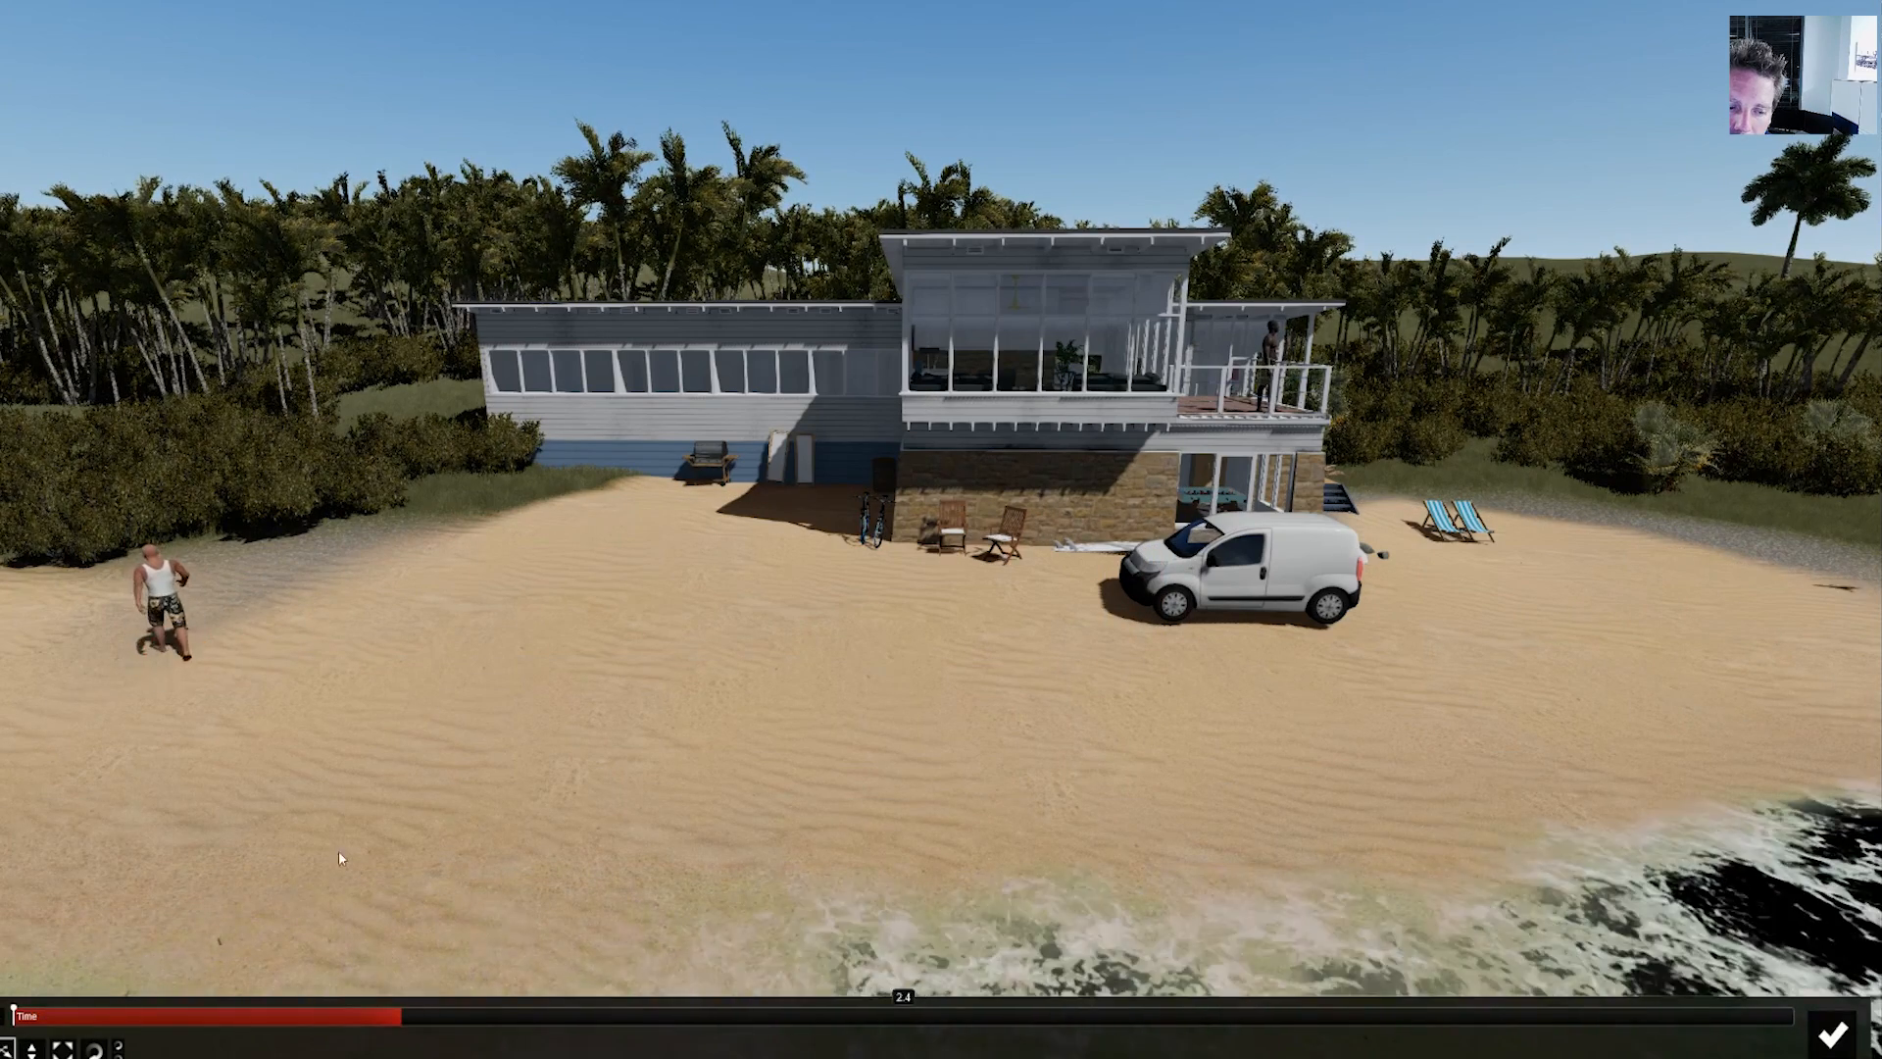
left_click(173, 655)
left_click_drag(537, 695, 596, 675)
- Keyframe the man's return to his start position by the bushes at 5.2 s and preview the walk
left_click_drag(403, 1021, 853, 1020)
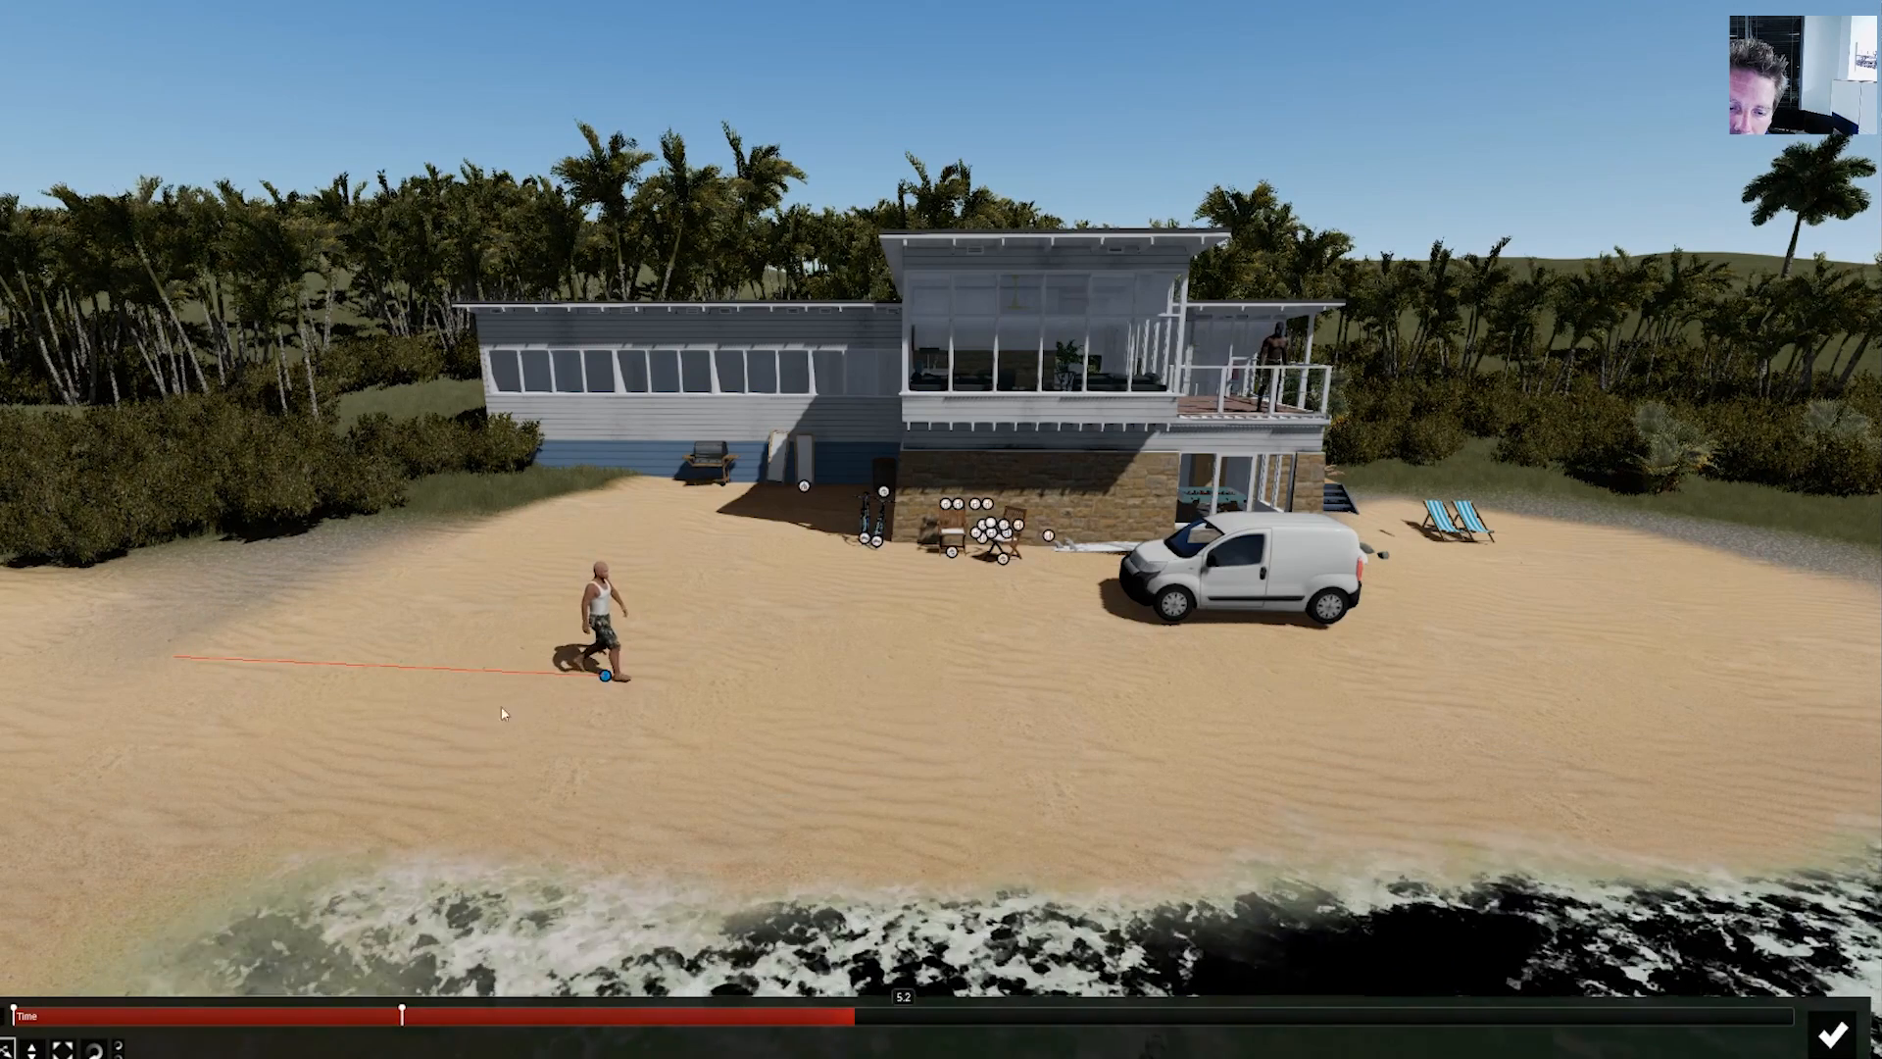
left_click(605, 674)
left_click_drag(605, 674, 178, 660)
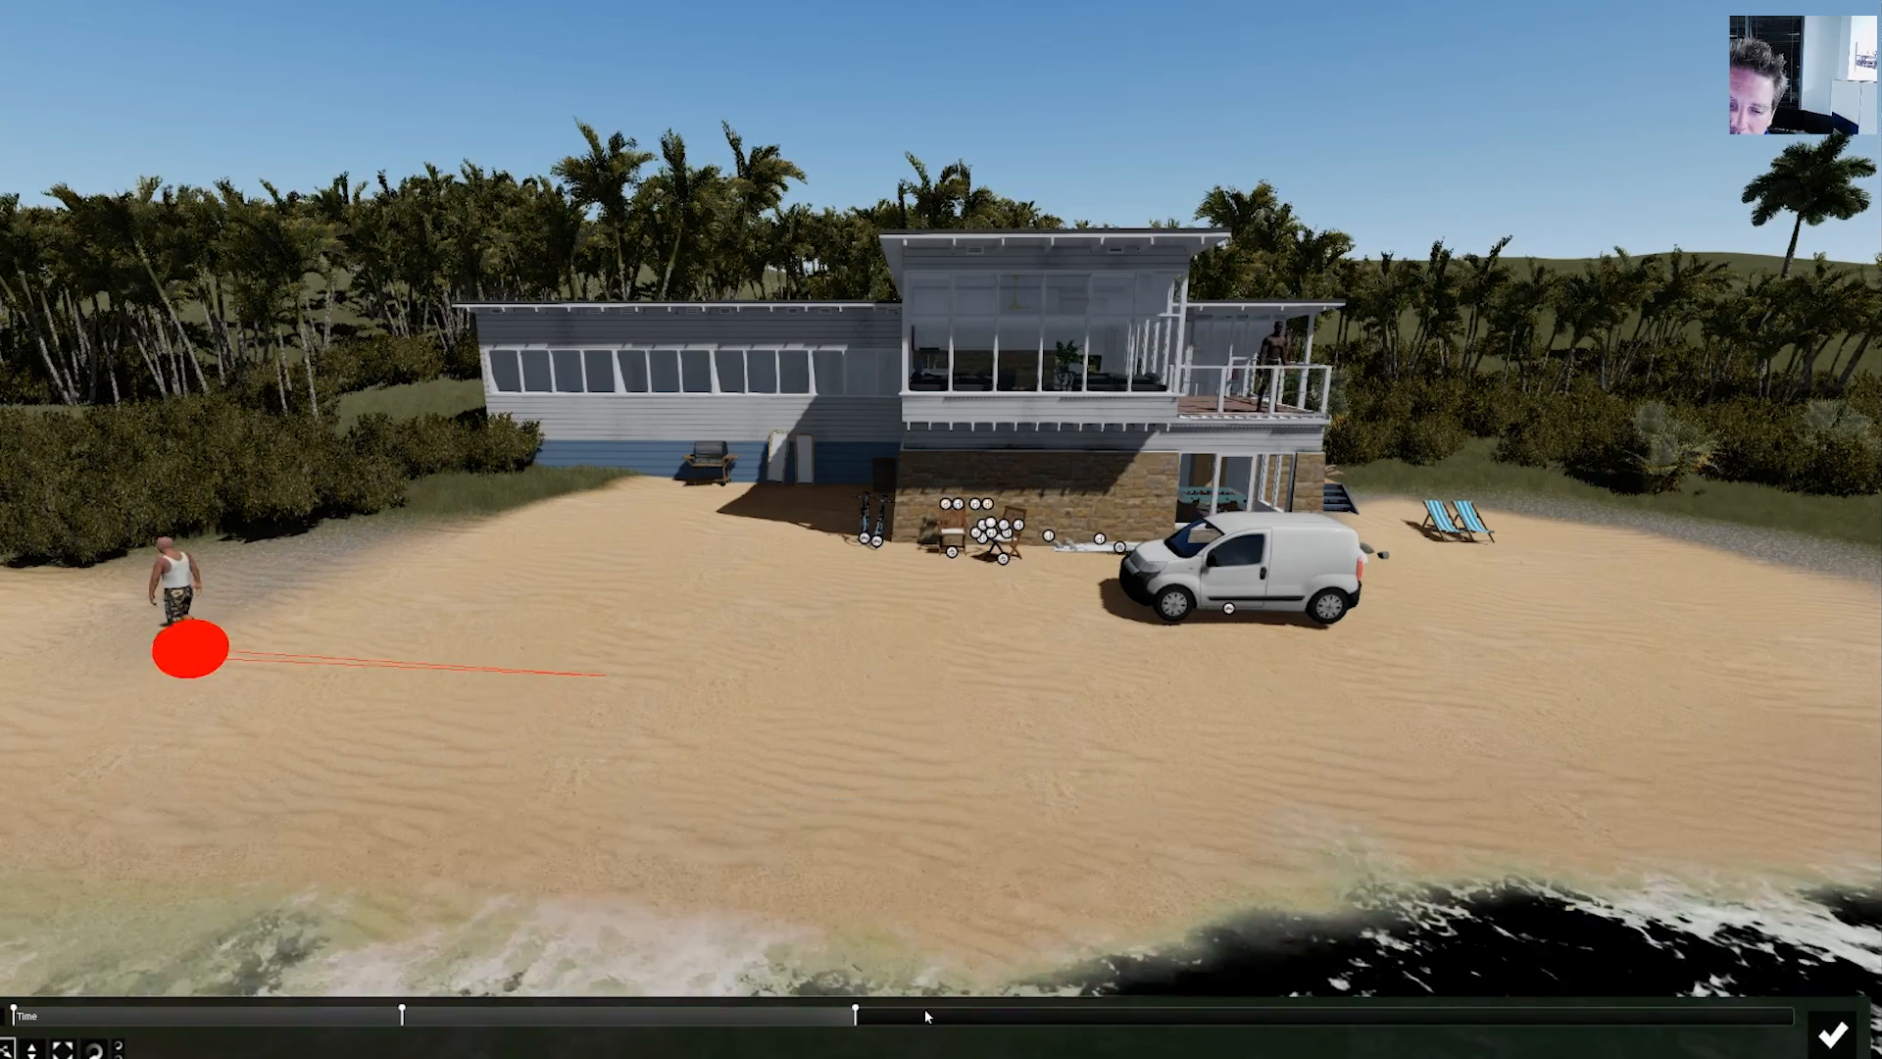
left_click_drag(904, 1018, 1285, 1029)
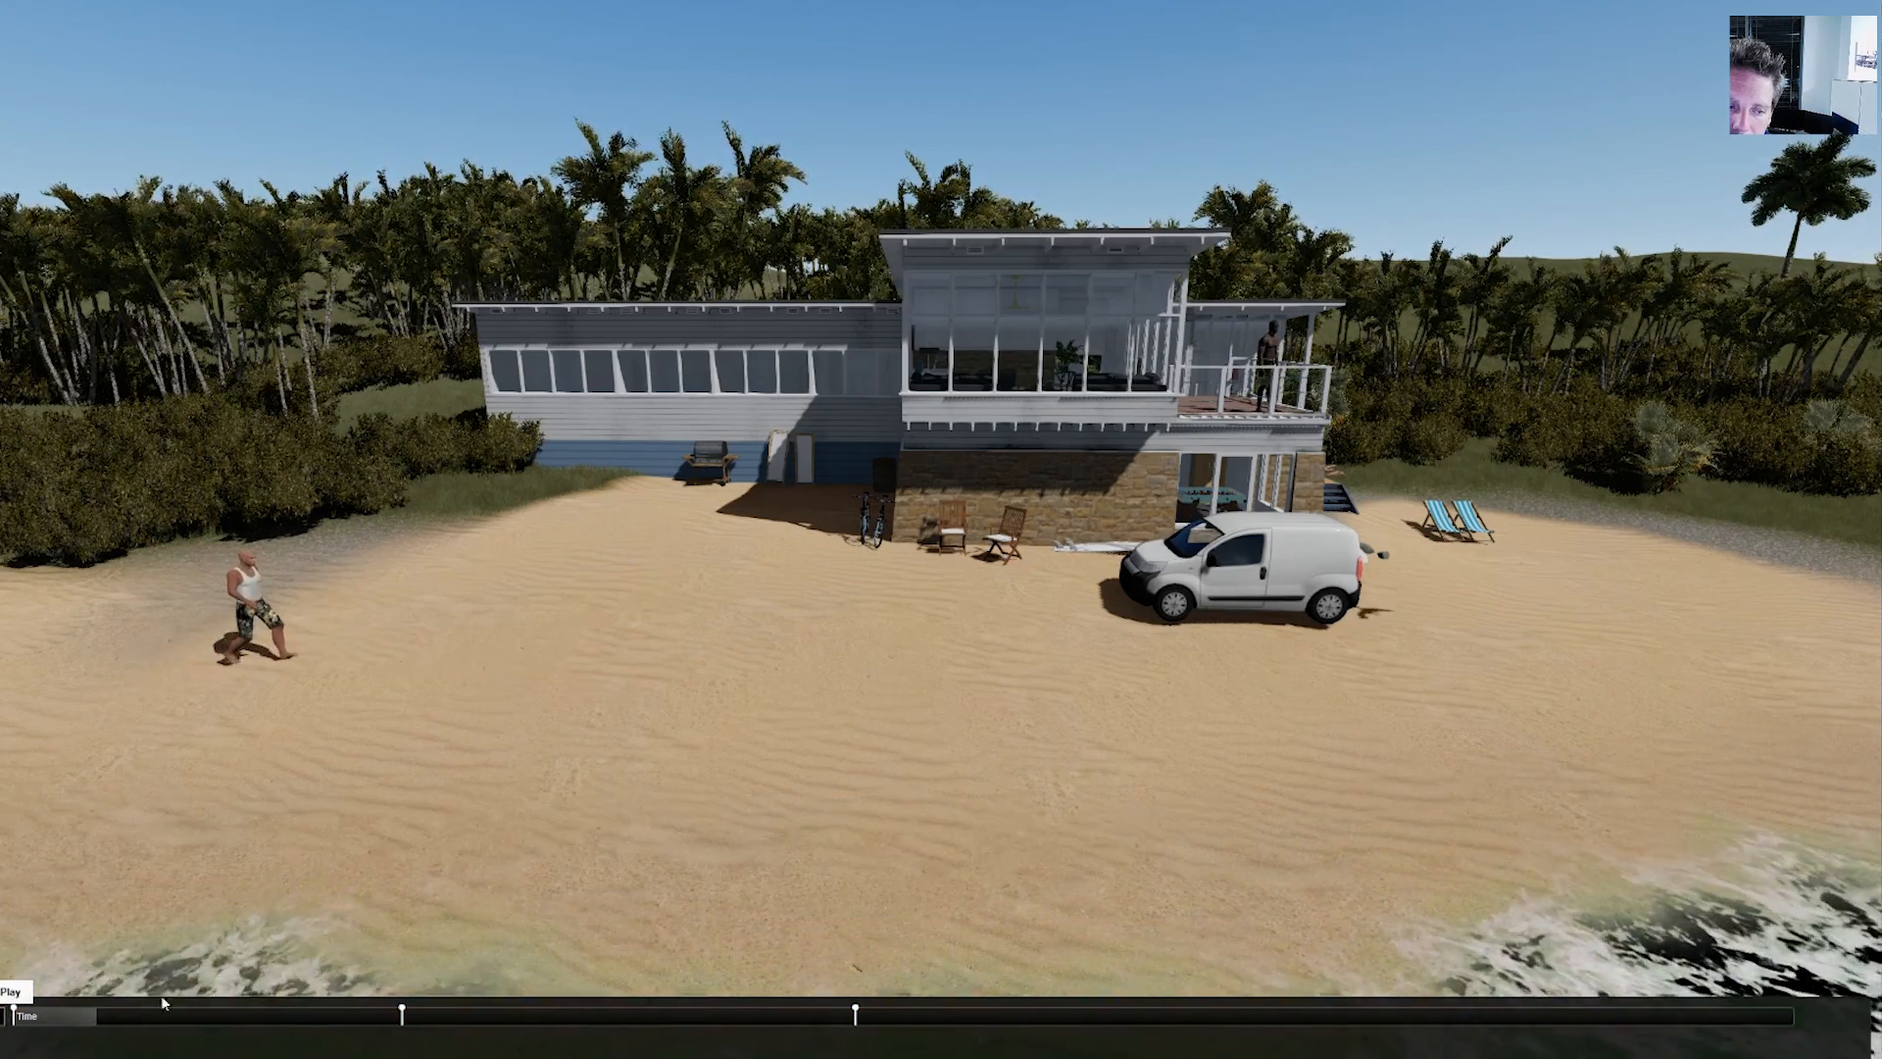
- Remove the man's keyframes at 2.4 s and 5.2 s, leaving only his start keyframe
left_click(401, 1011)
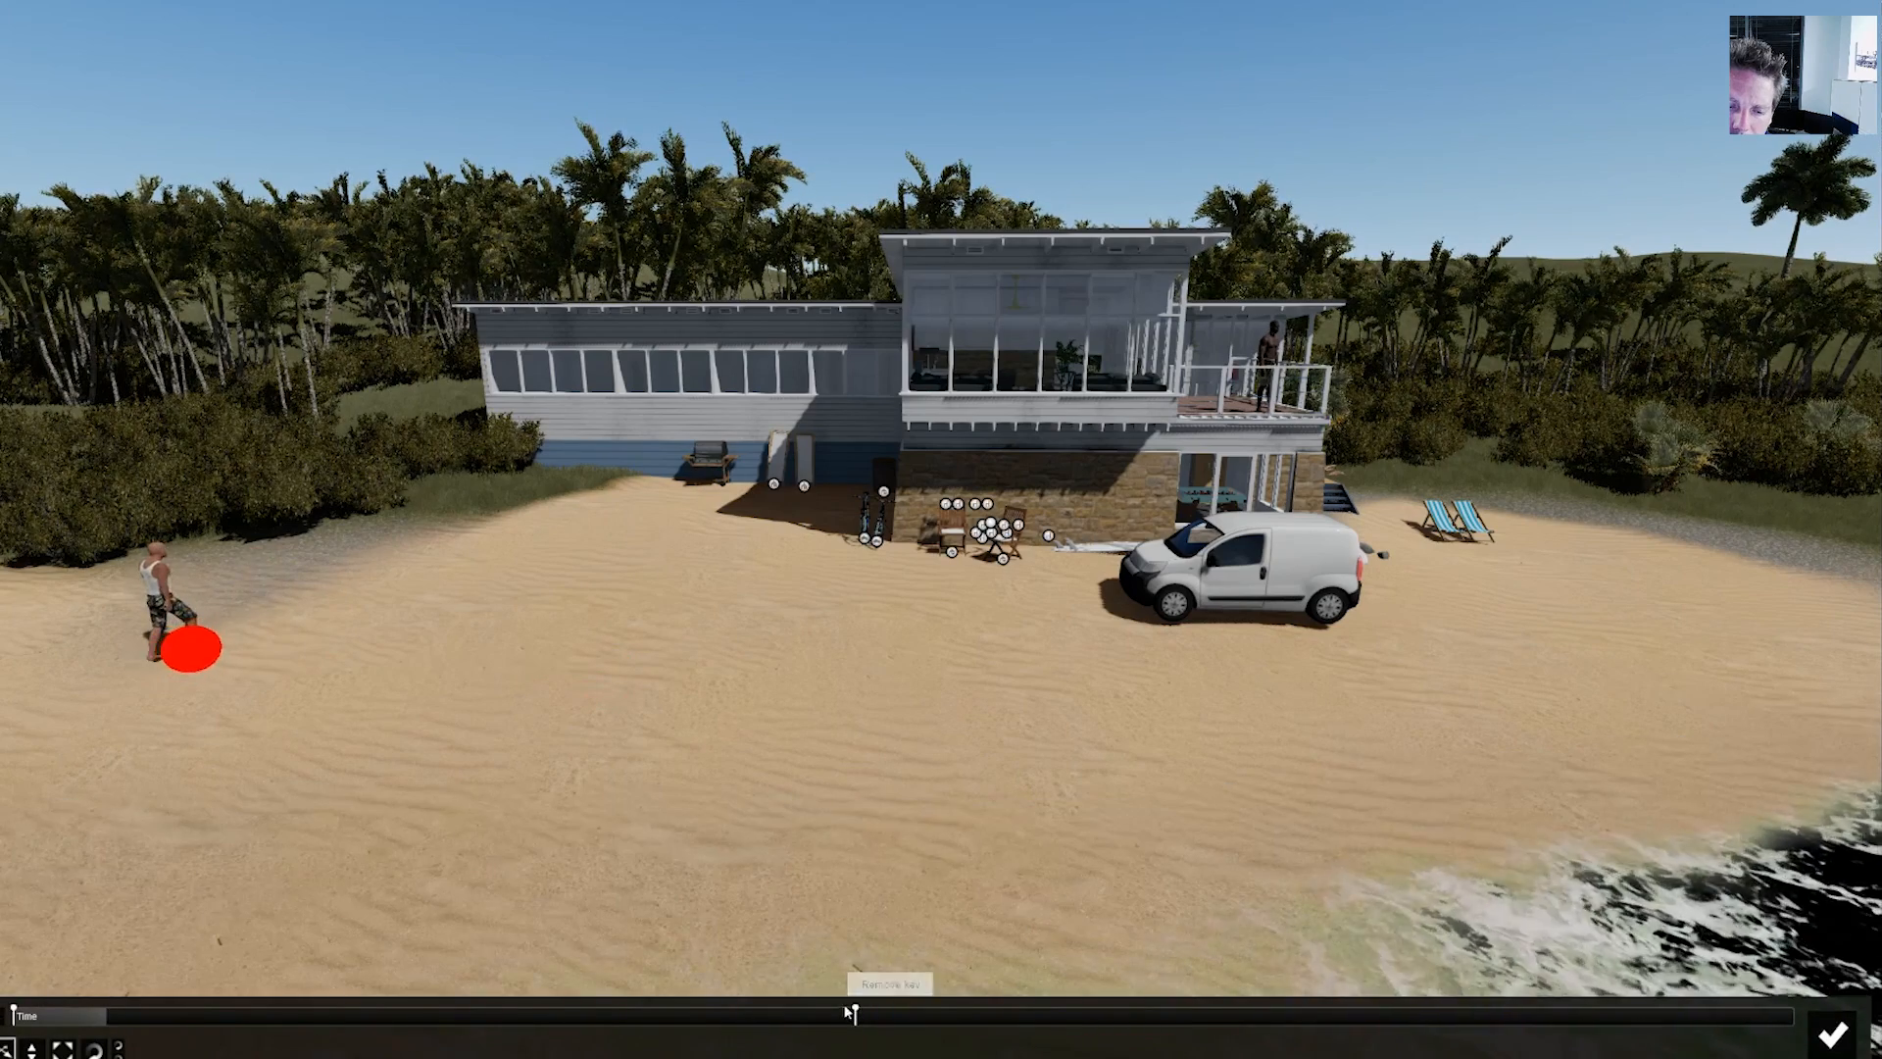
left_click(857, 1009)
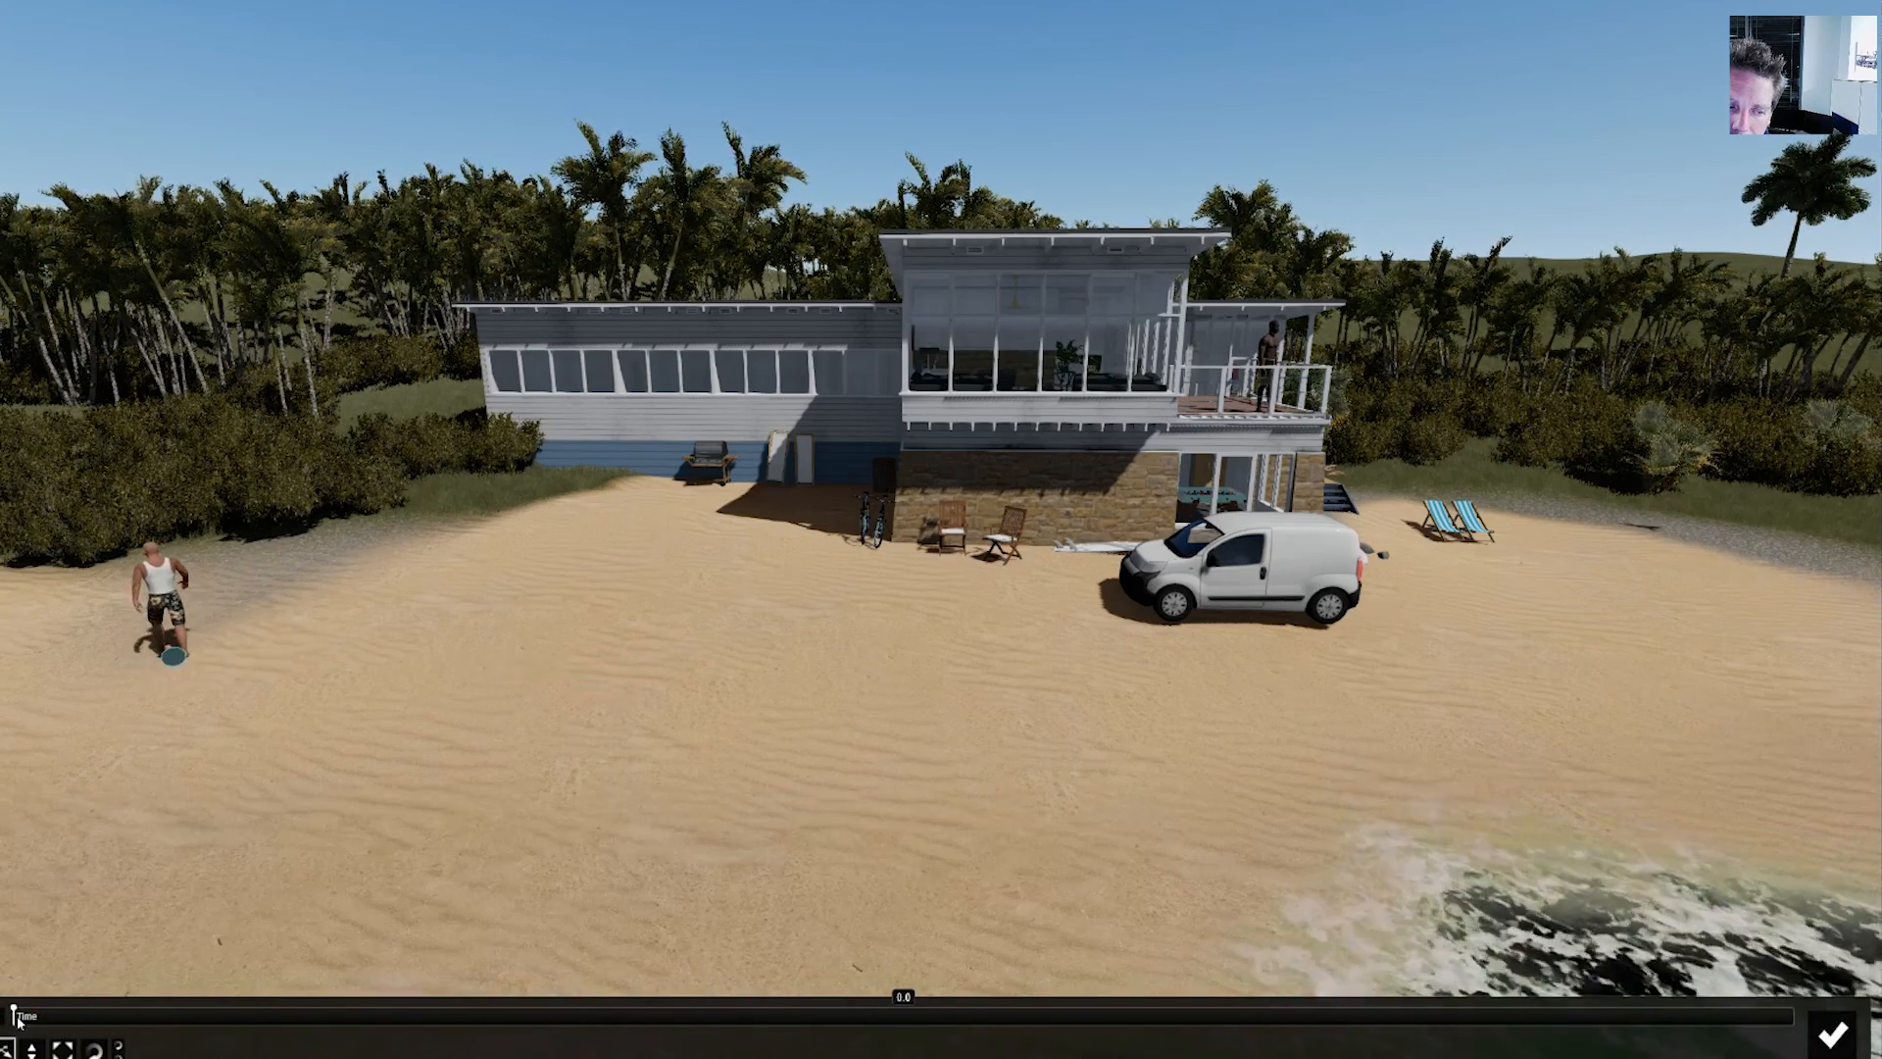
- Keyframe the man at his start by the bushes and his walk to the middle of the sand at 2.5 s
left_click(181, 660)
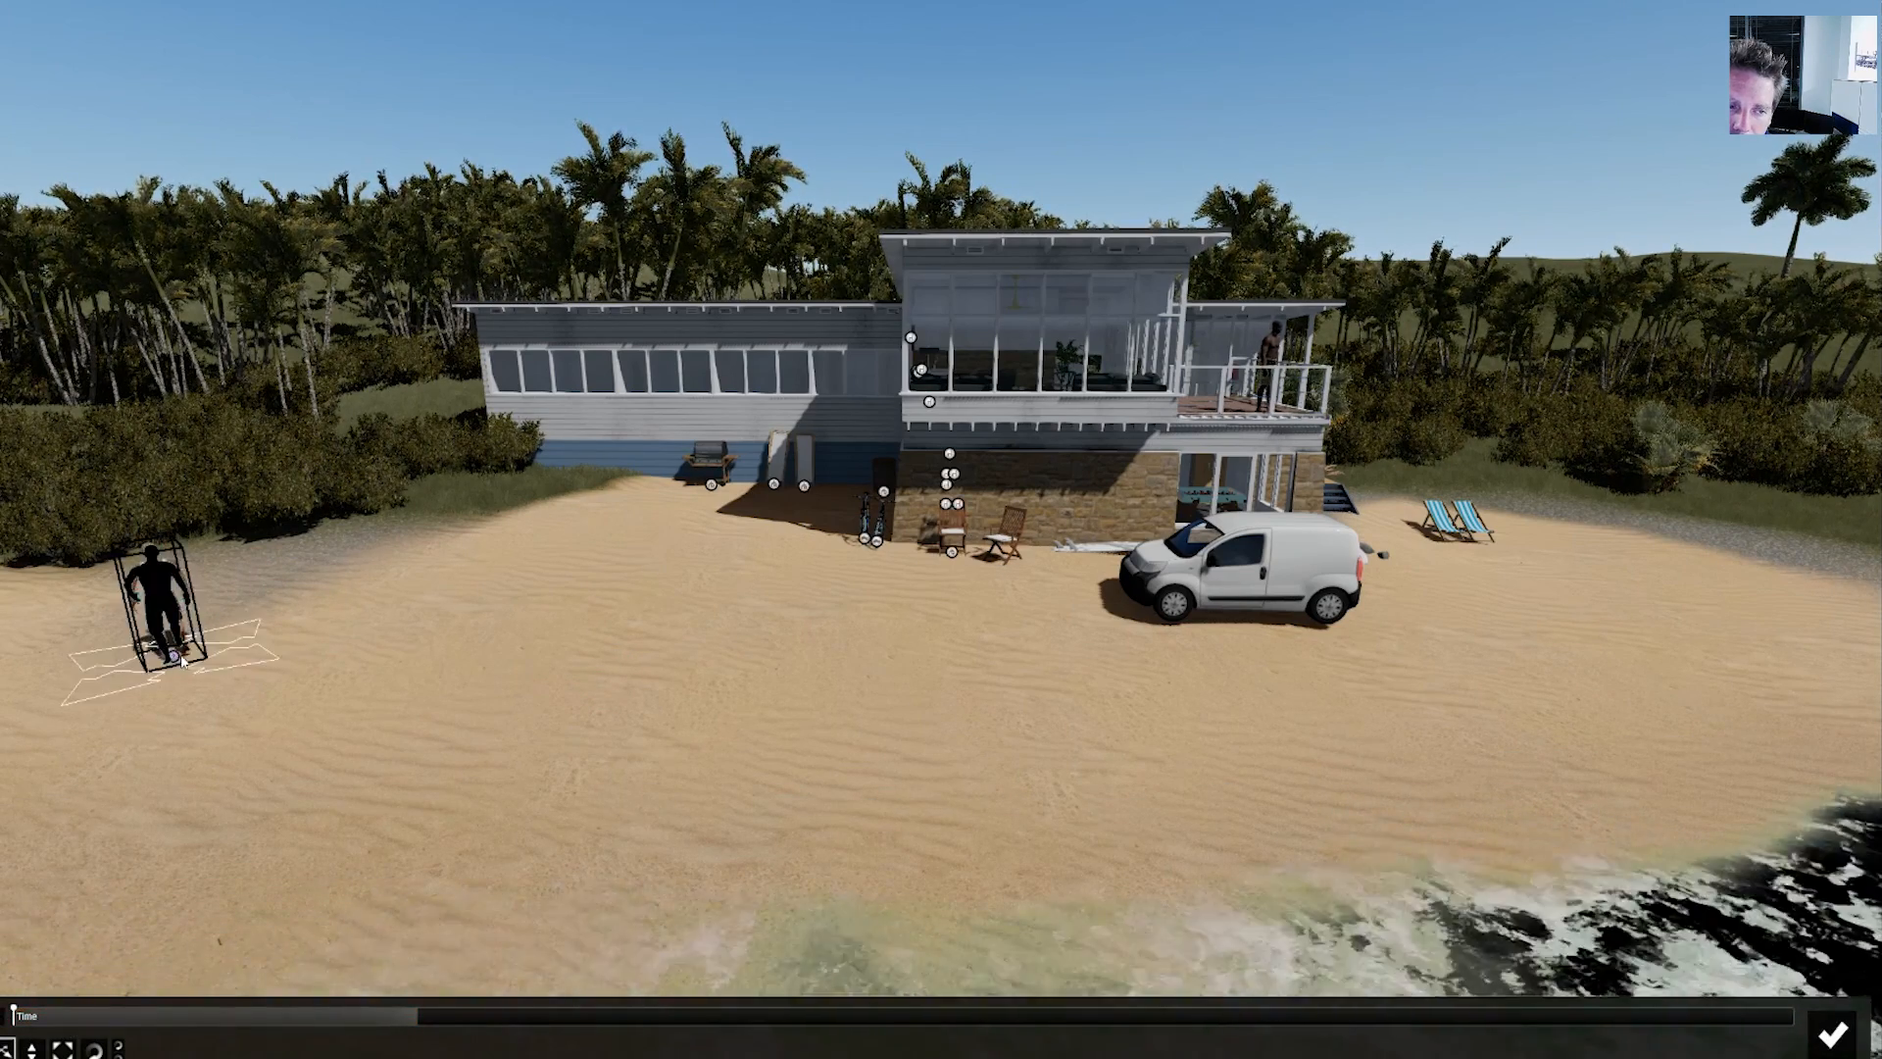
left_click(605, 970)
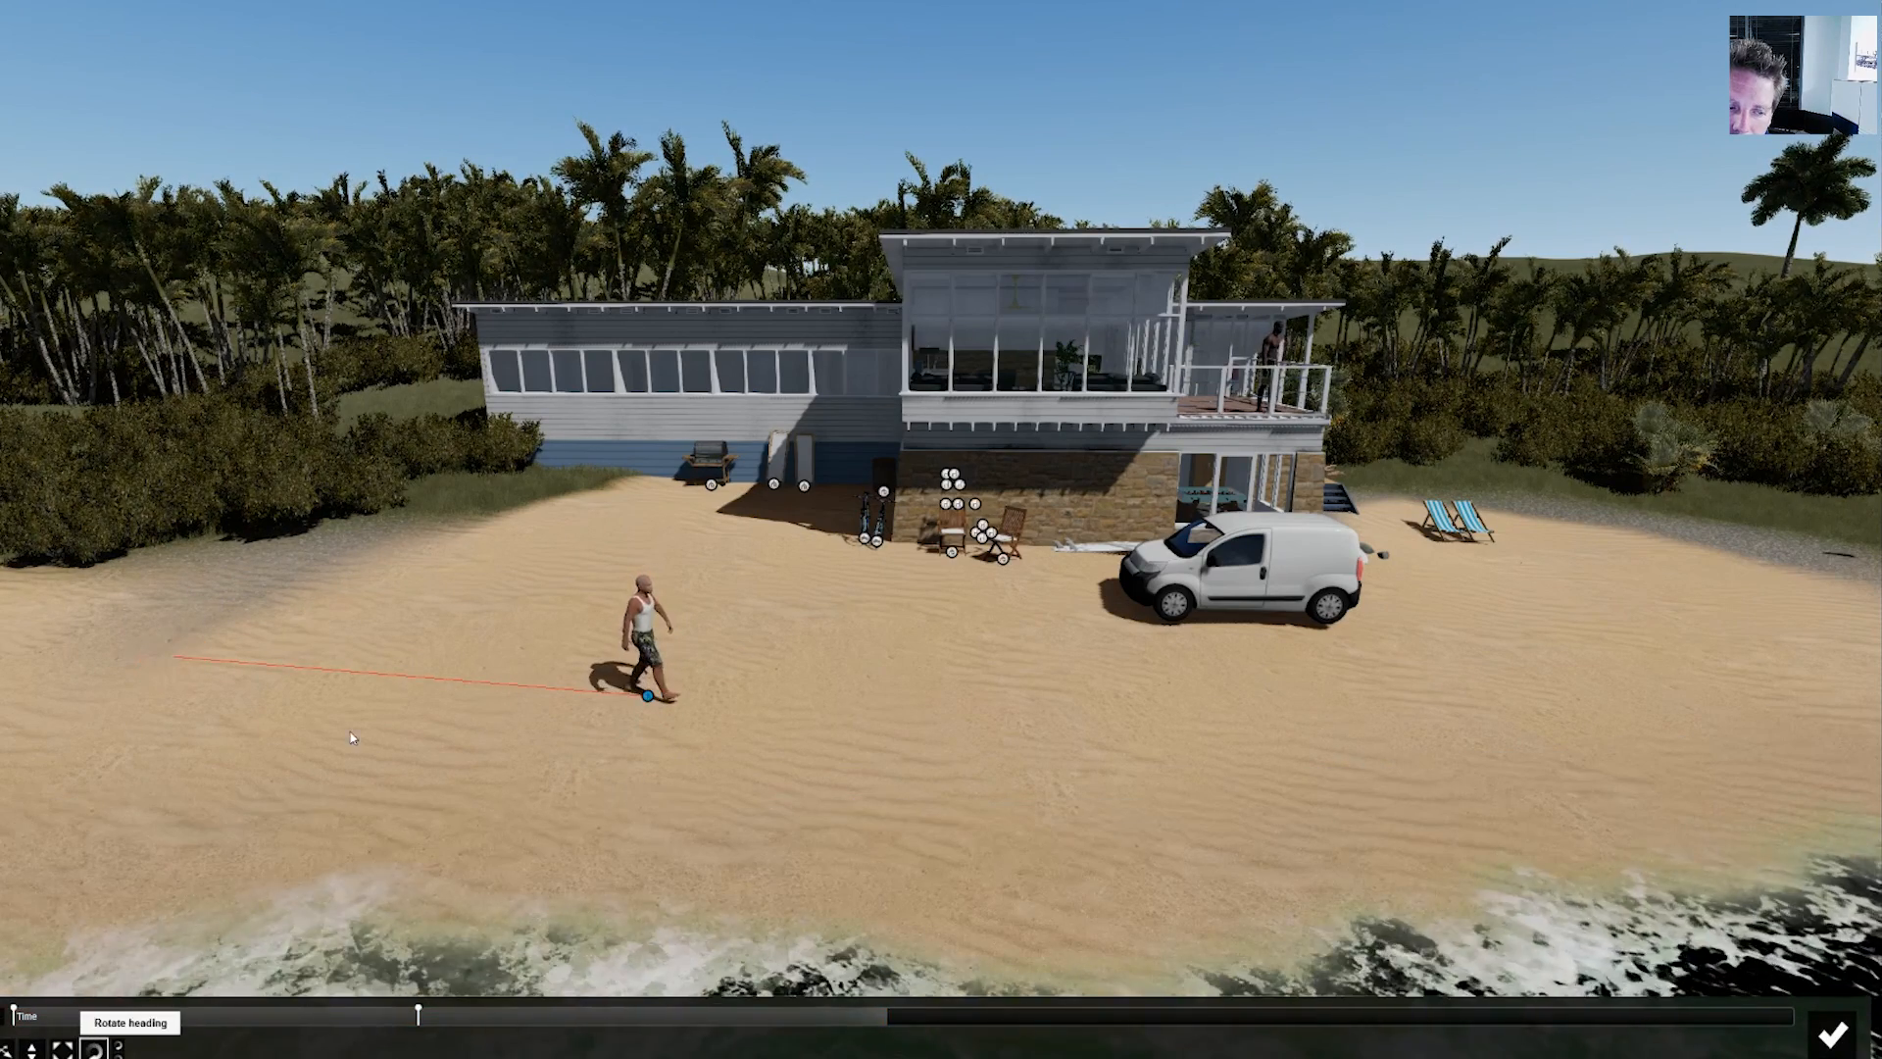
left_click(95, 1051)
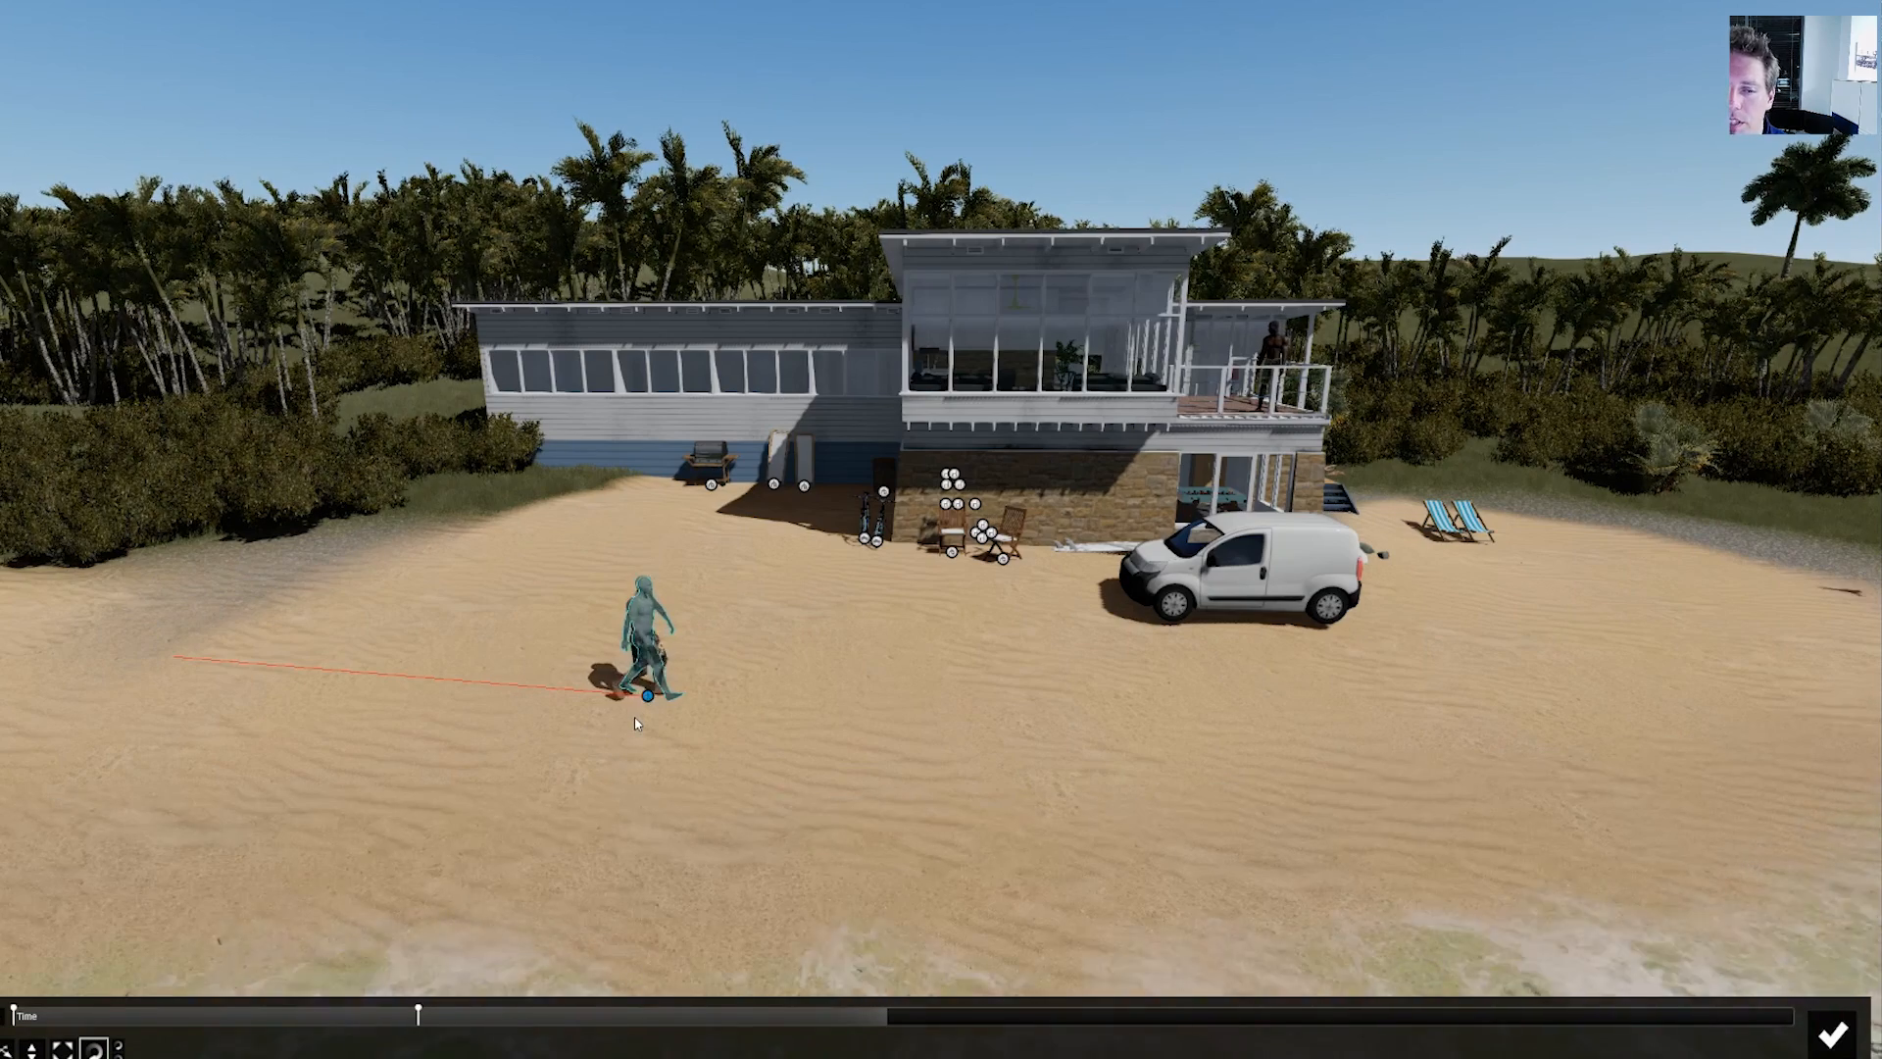
left_click(417, 1016)
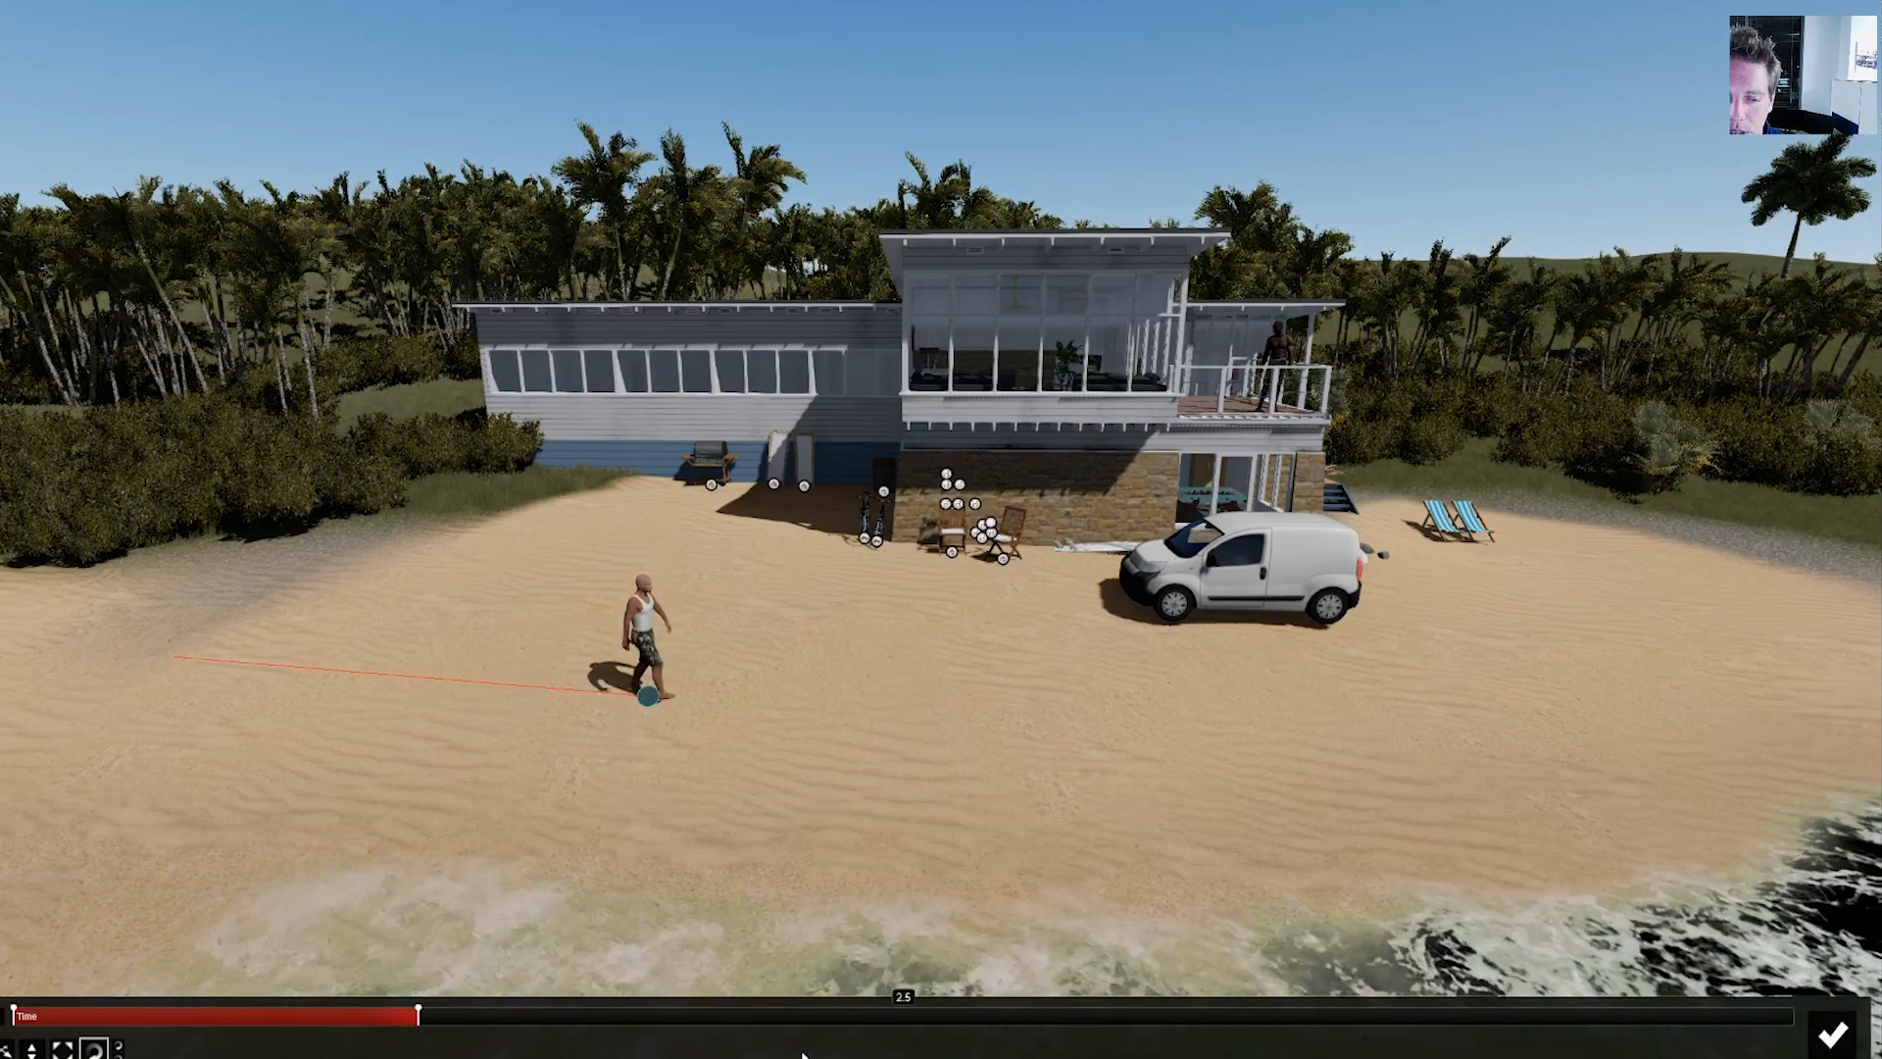
- Add another keyframe holding the man at his mid-sand position and rotate his heading there
left_click(874, 1016)
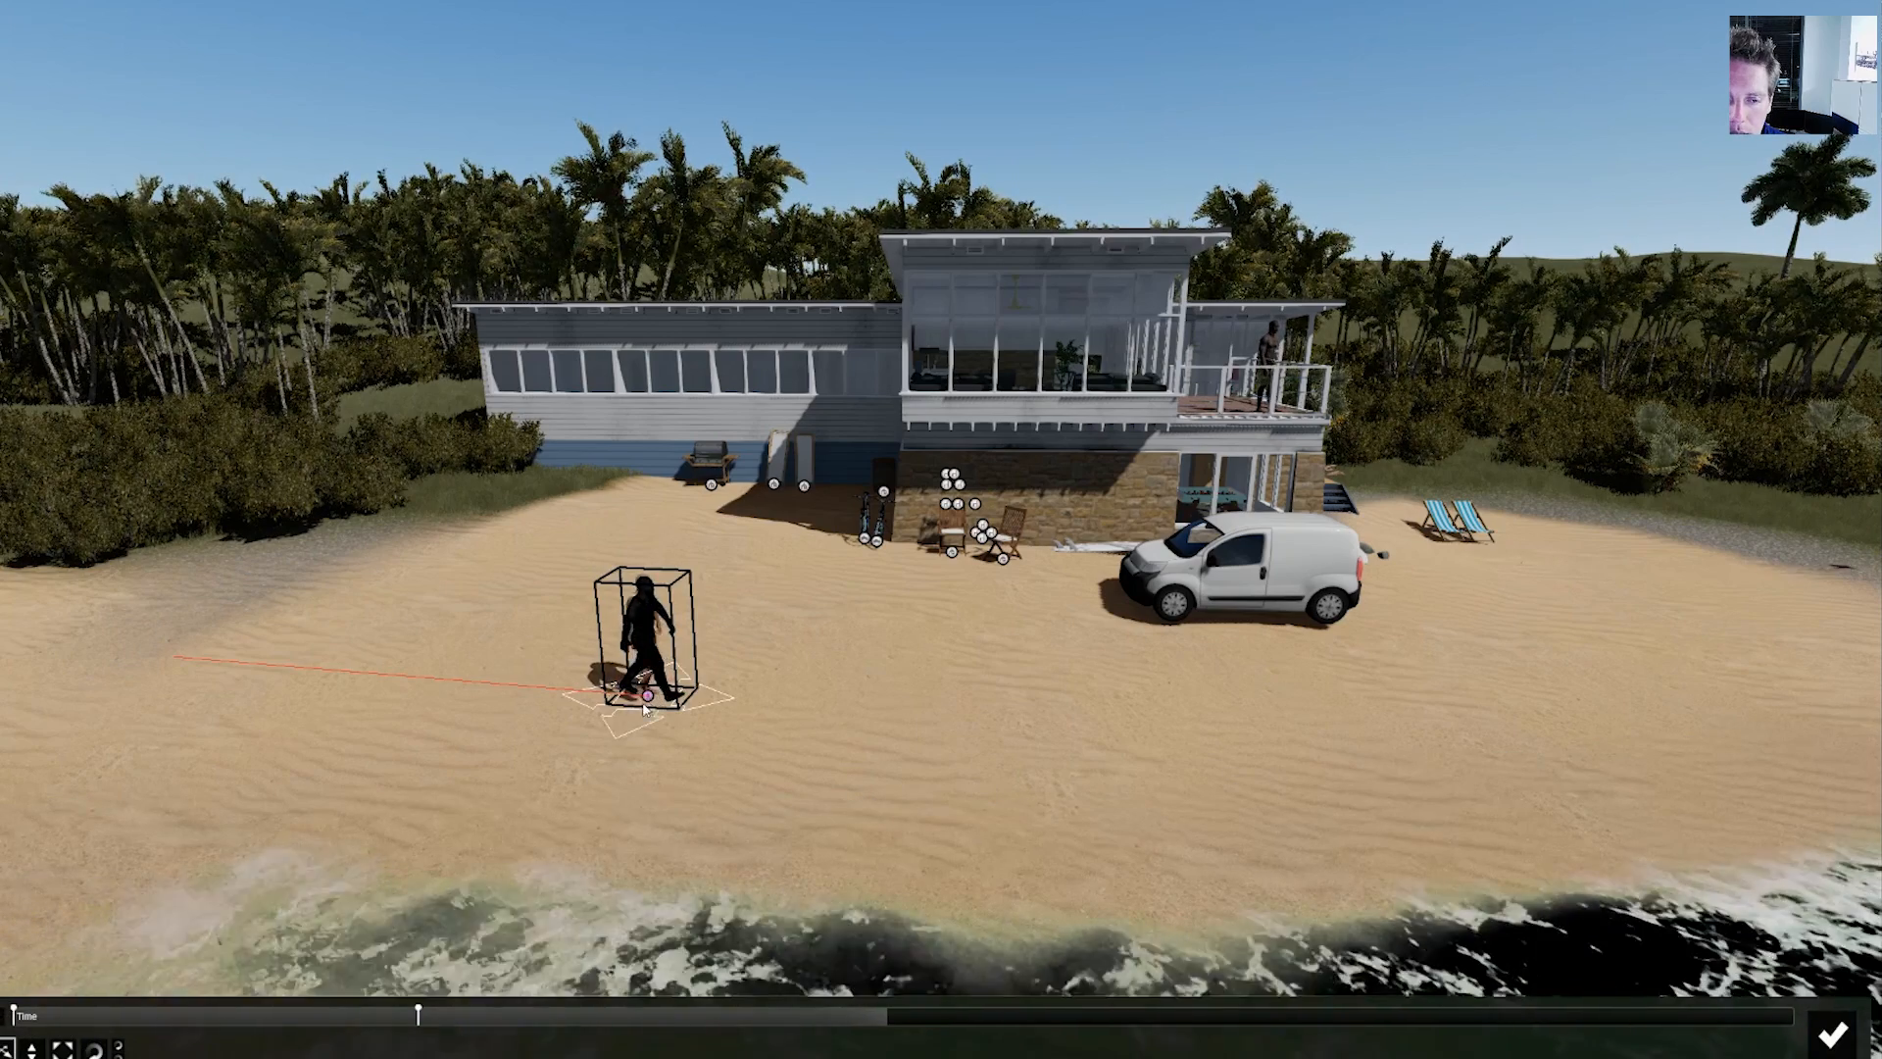
left_click(649, 700)
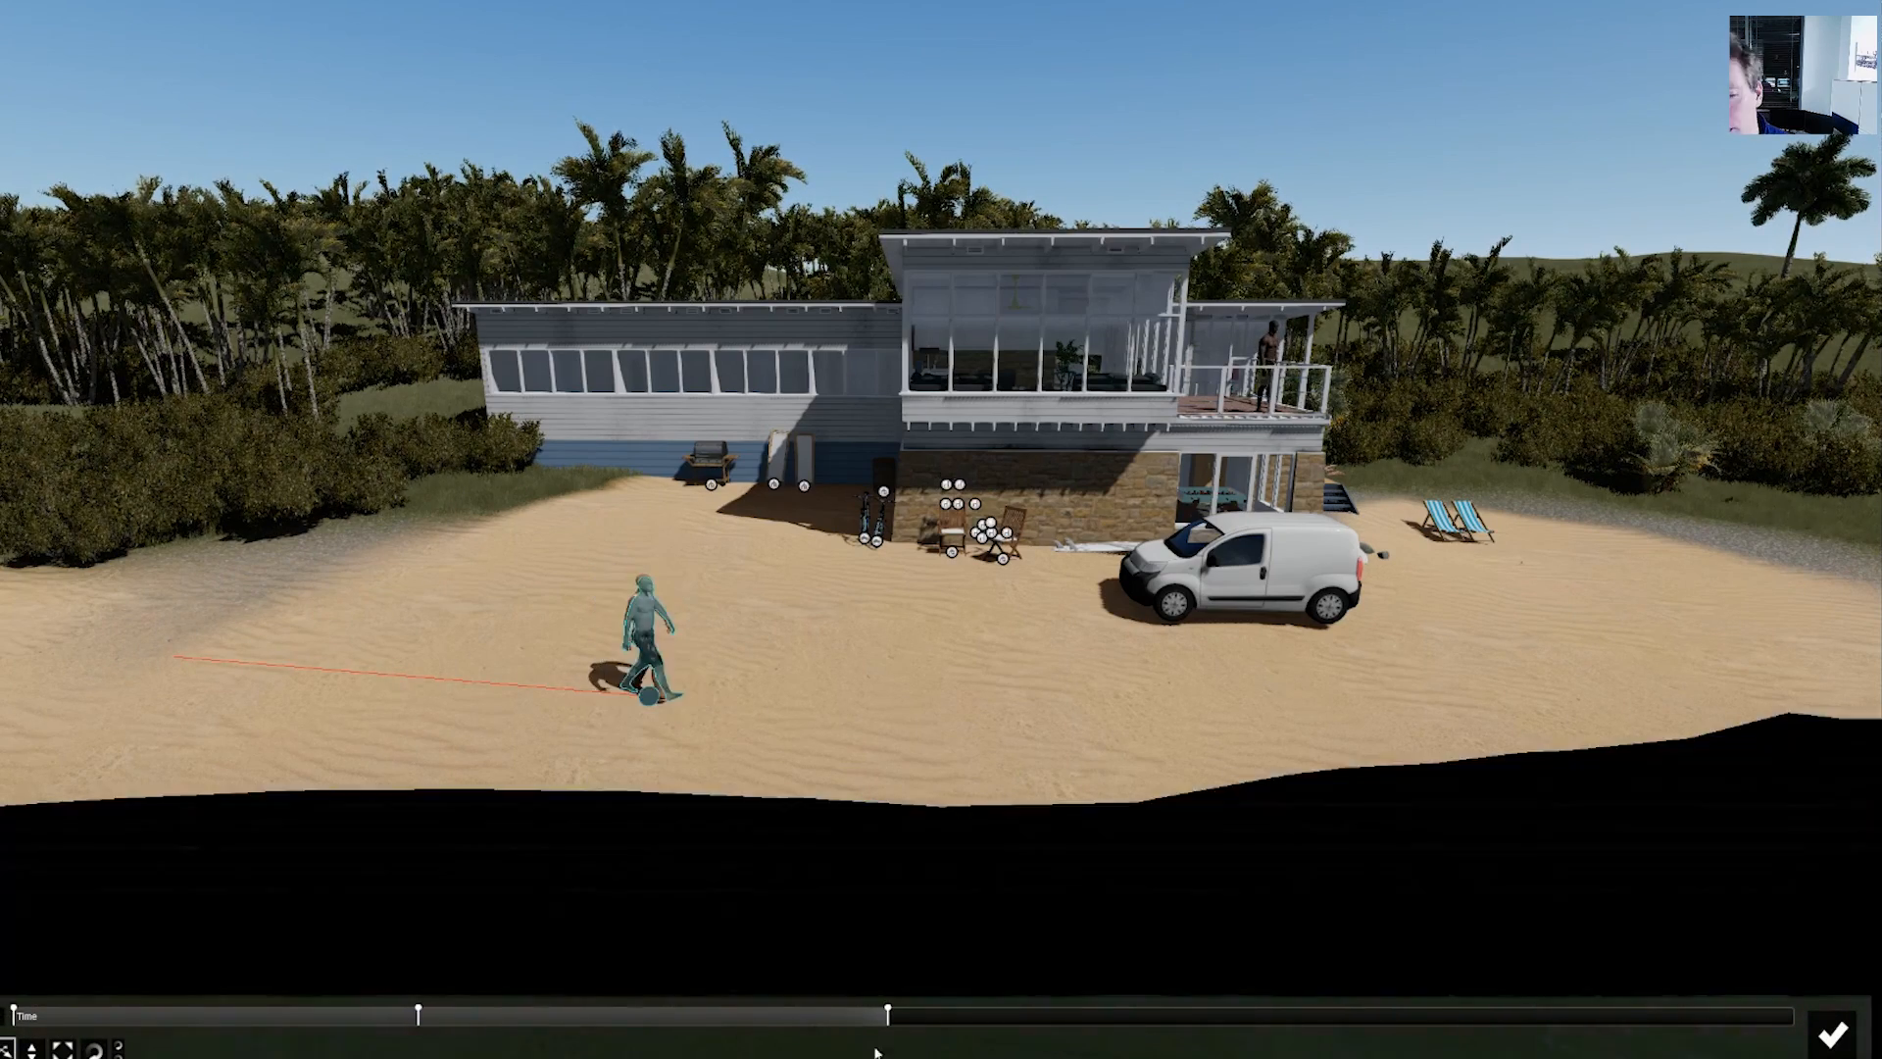
left_click(886, 1018)
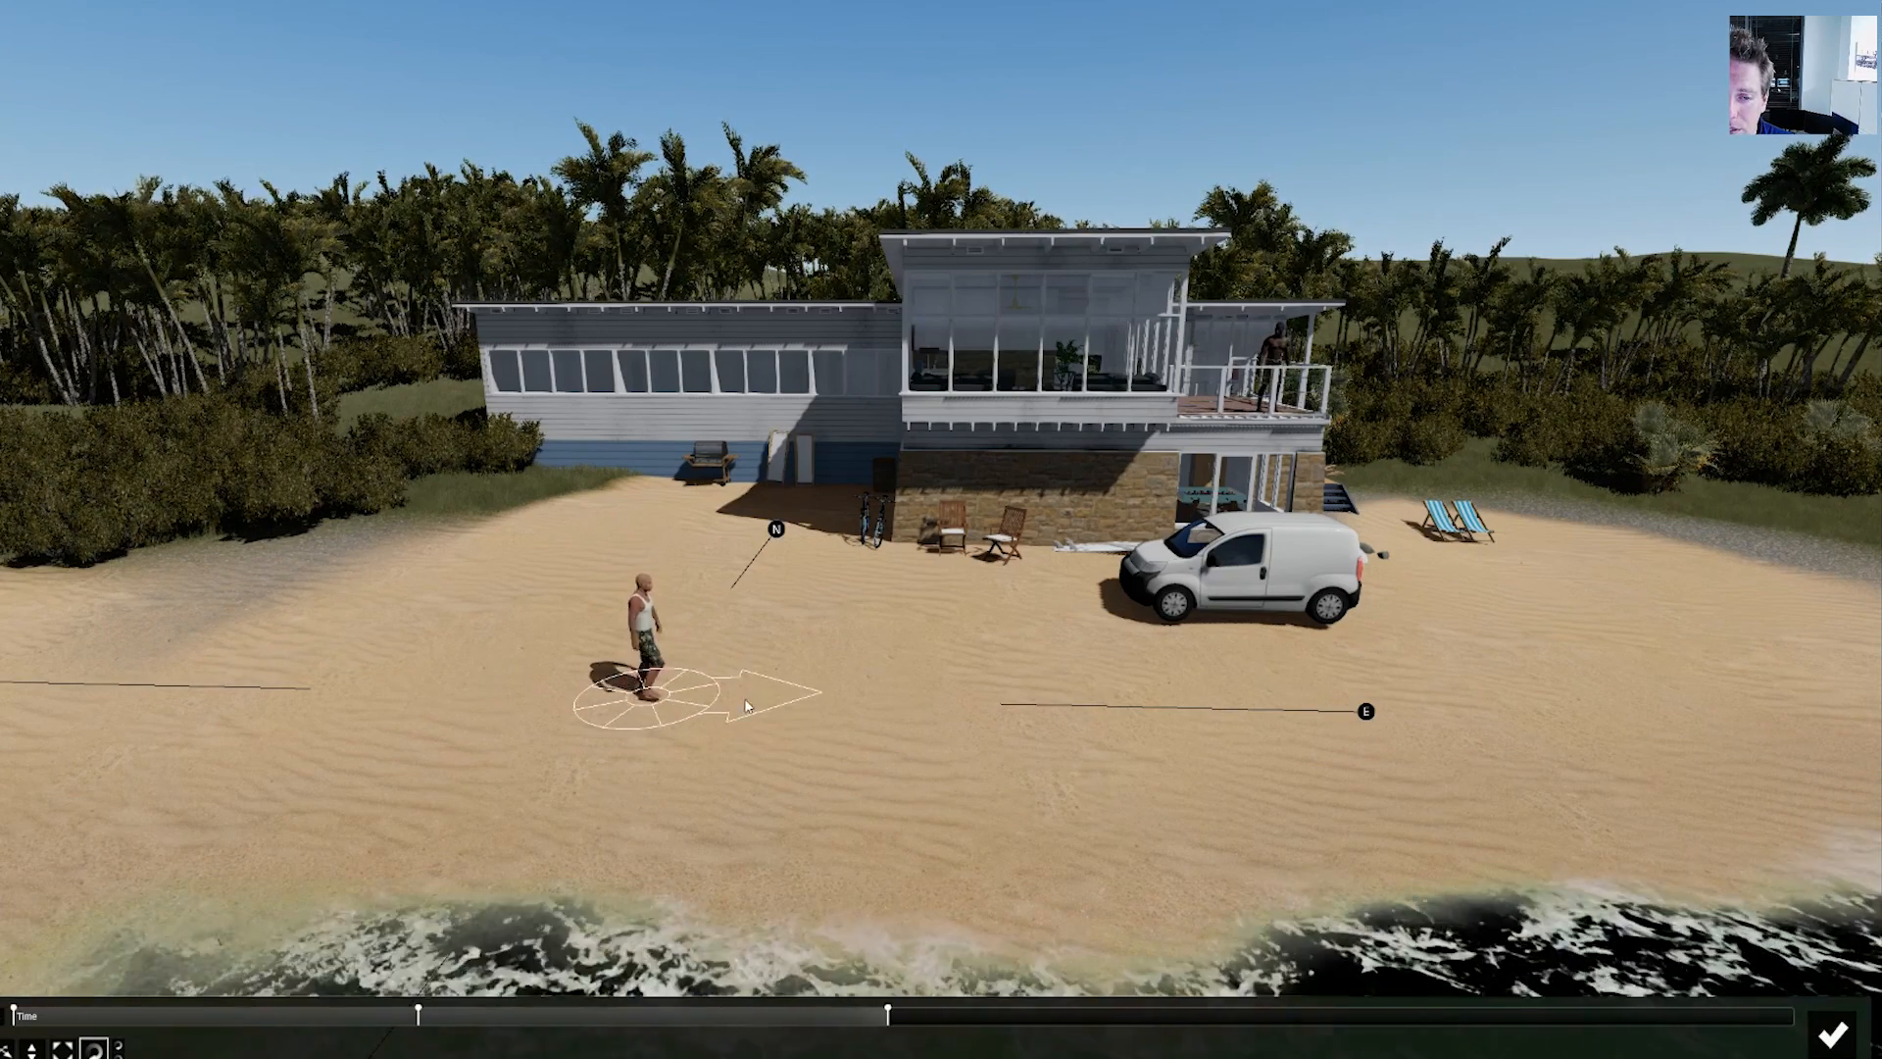
left_click_drag(745, 704, 701, 735)
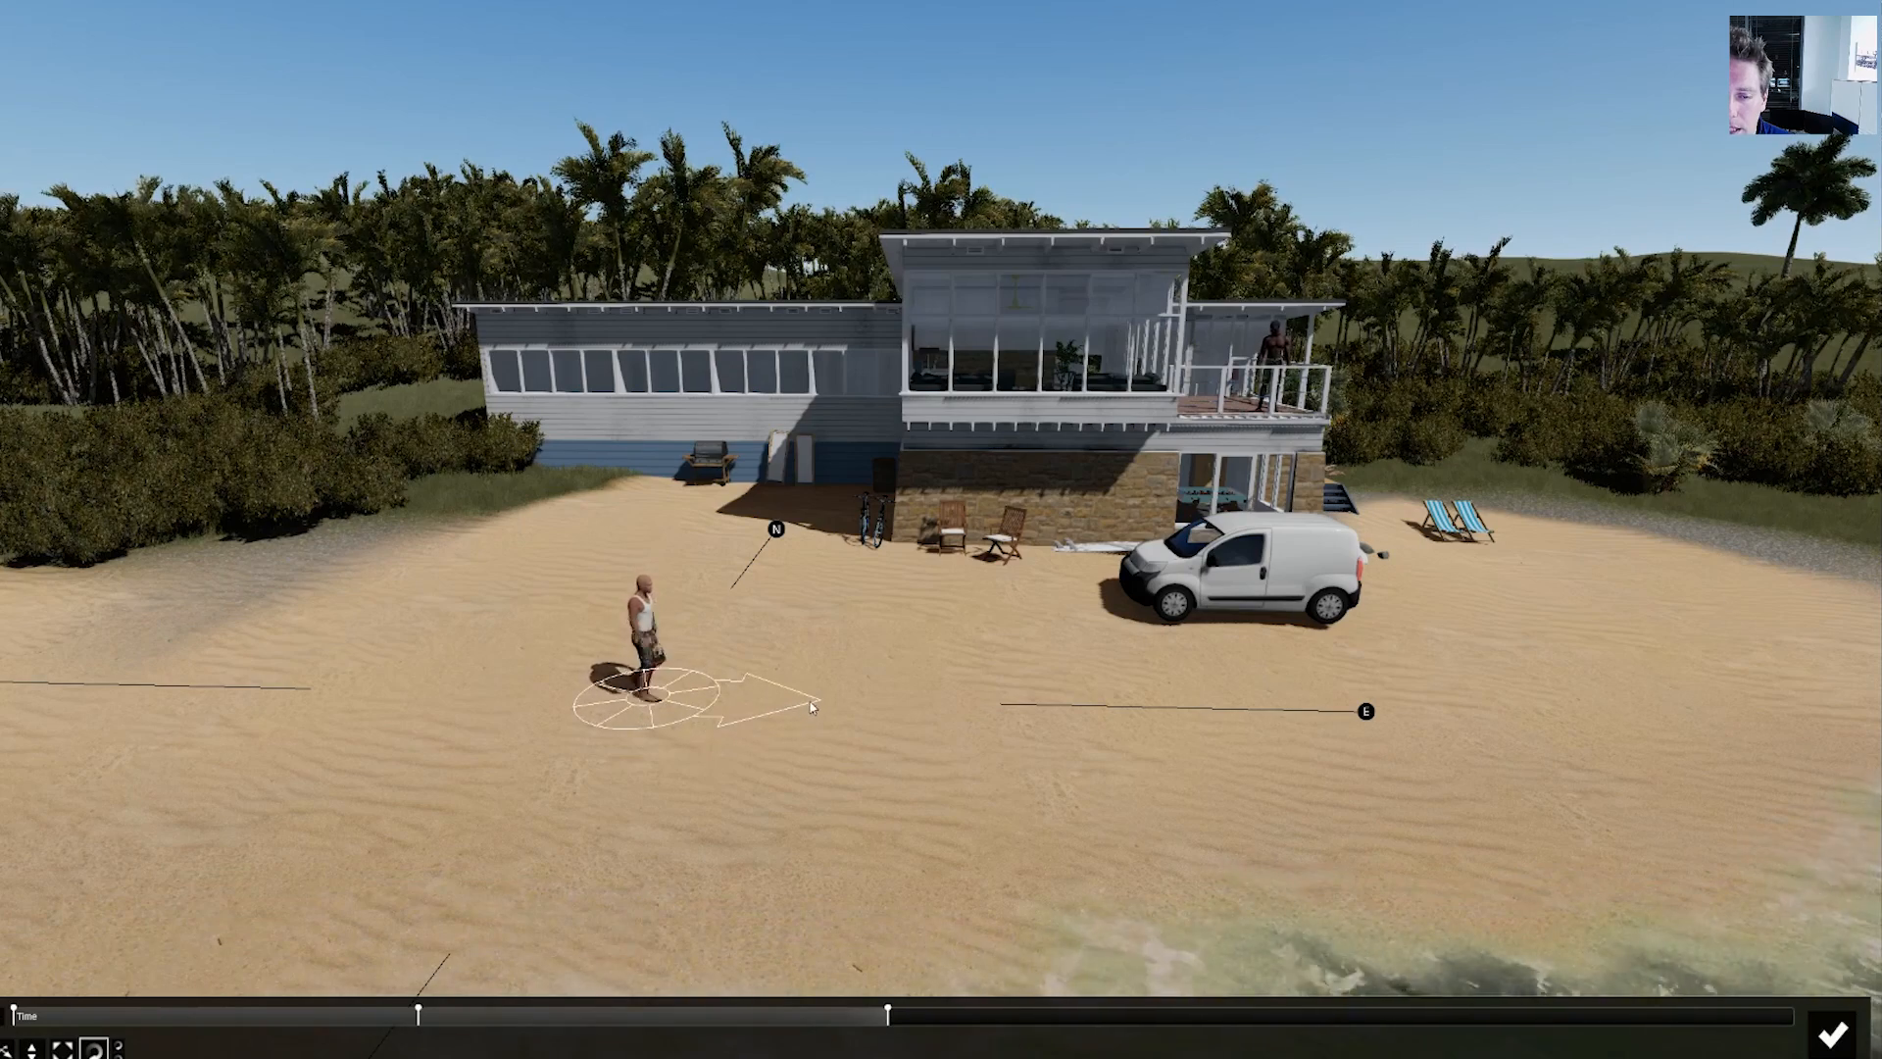
left_click_drag(809, 699, 810, 699)
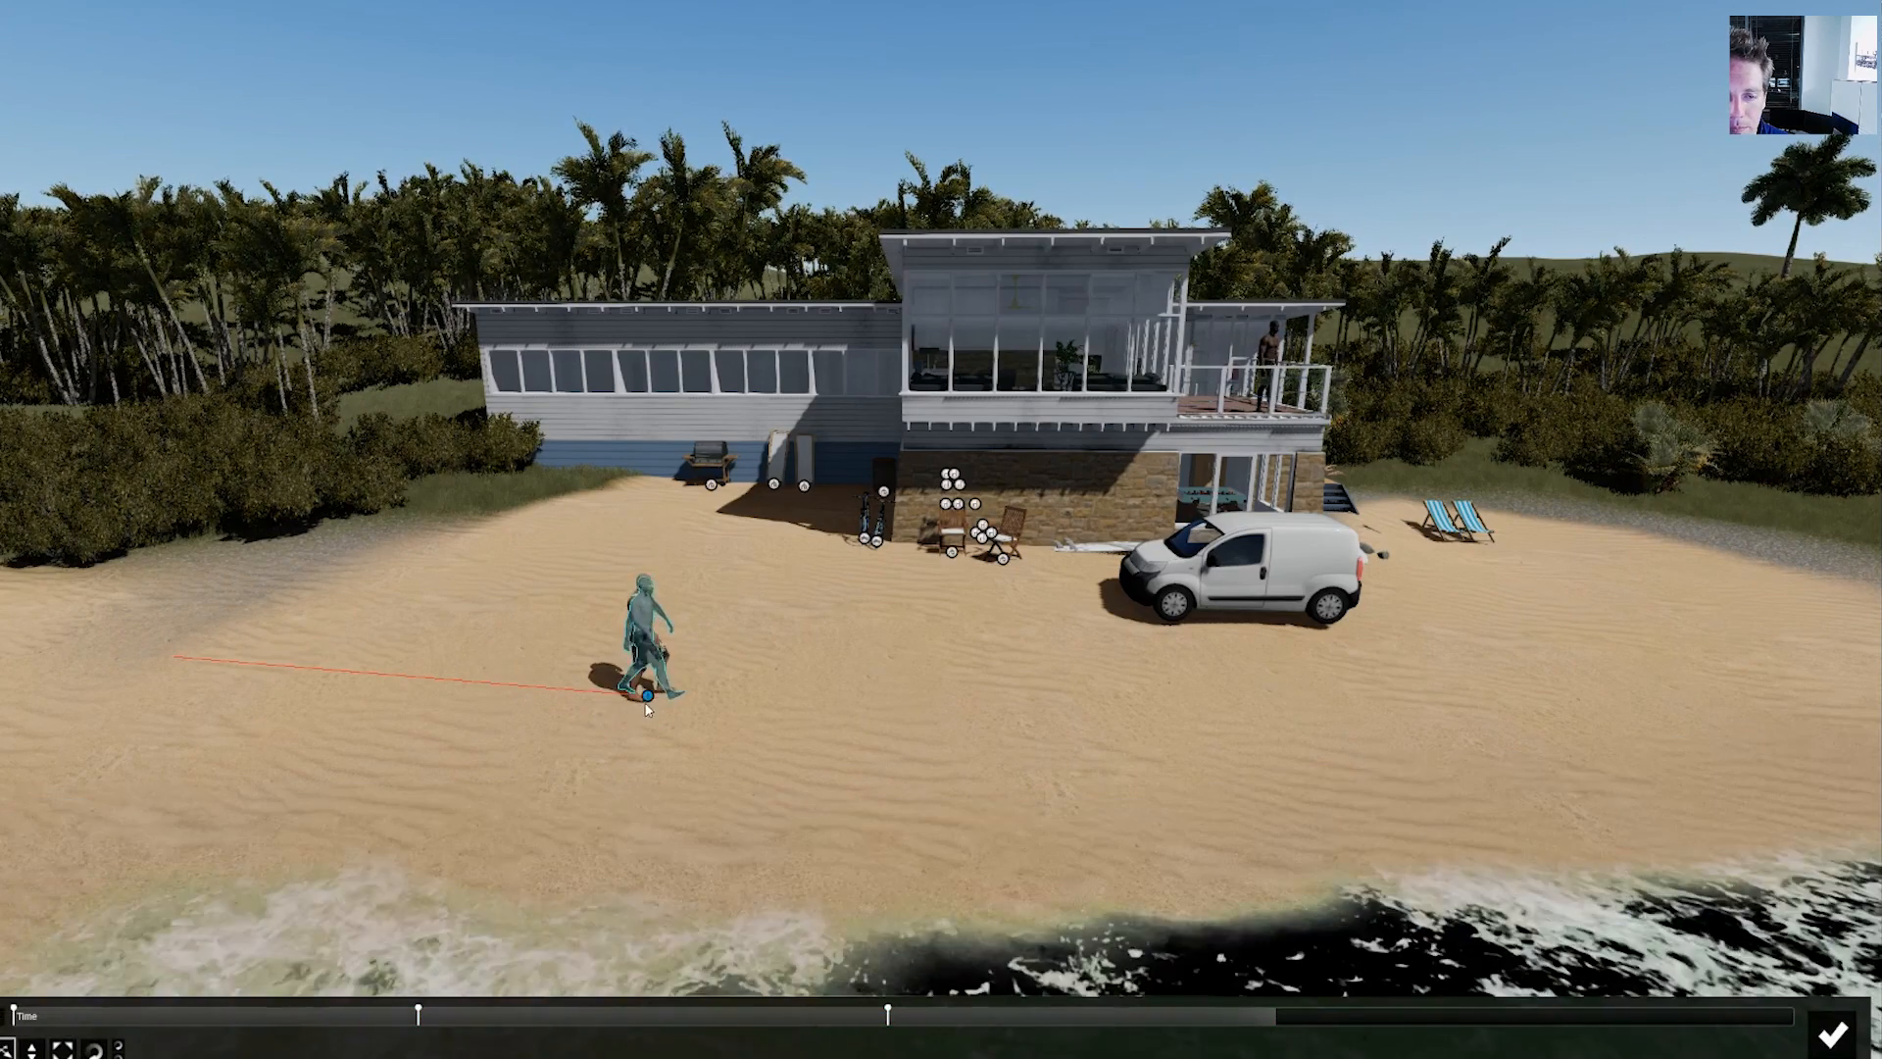
- Try a final keyframe returning the man to his start by the bushes, preview it, and remove that keyframe
left_click_drag(644, 686, 193, 663)
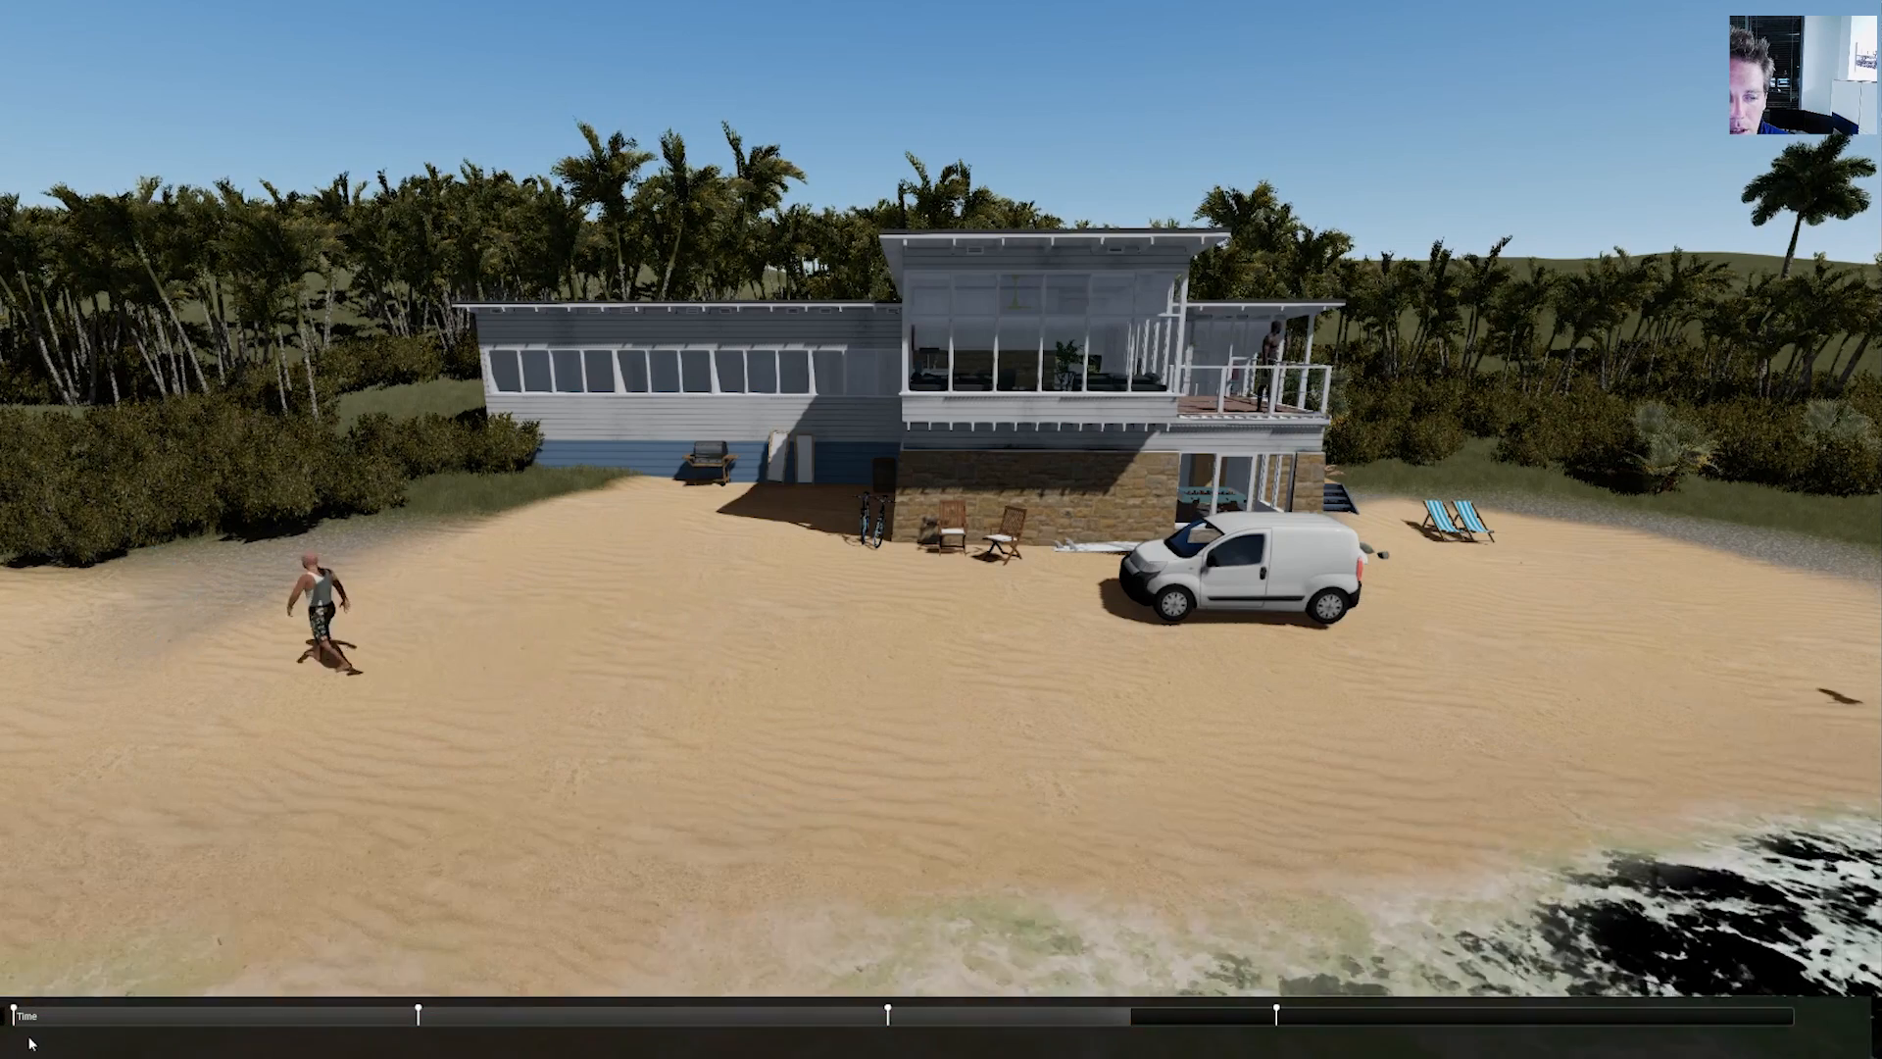
left_click(77, 1016)
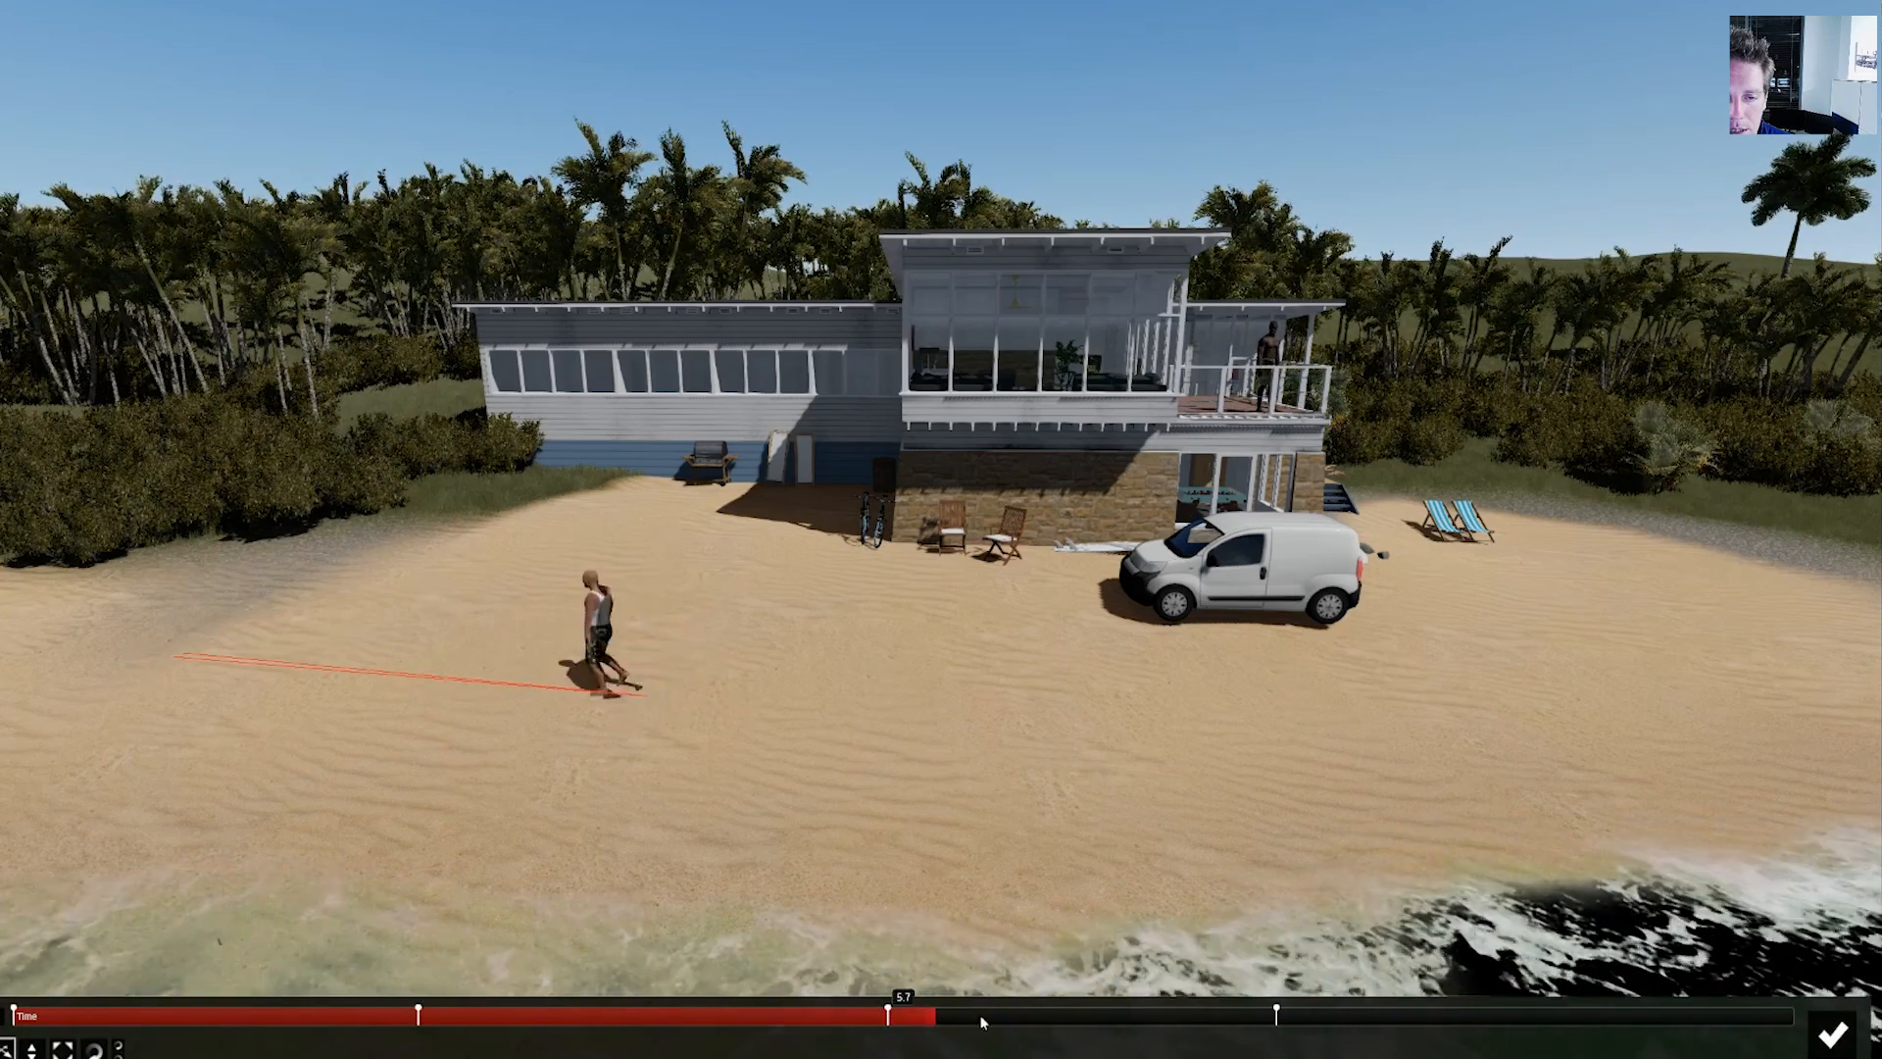
left_click(642, 1016)
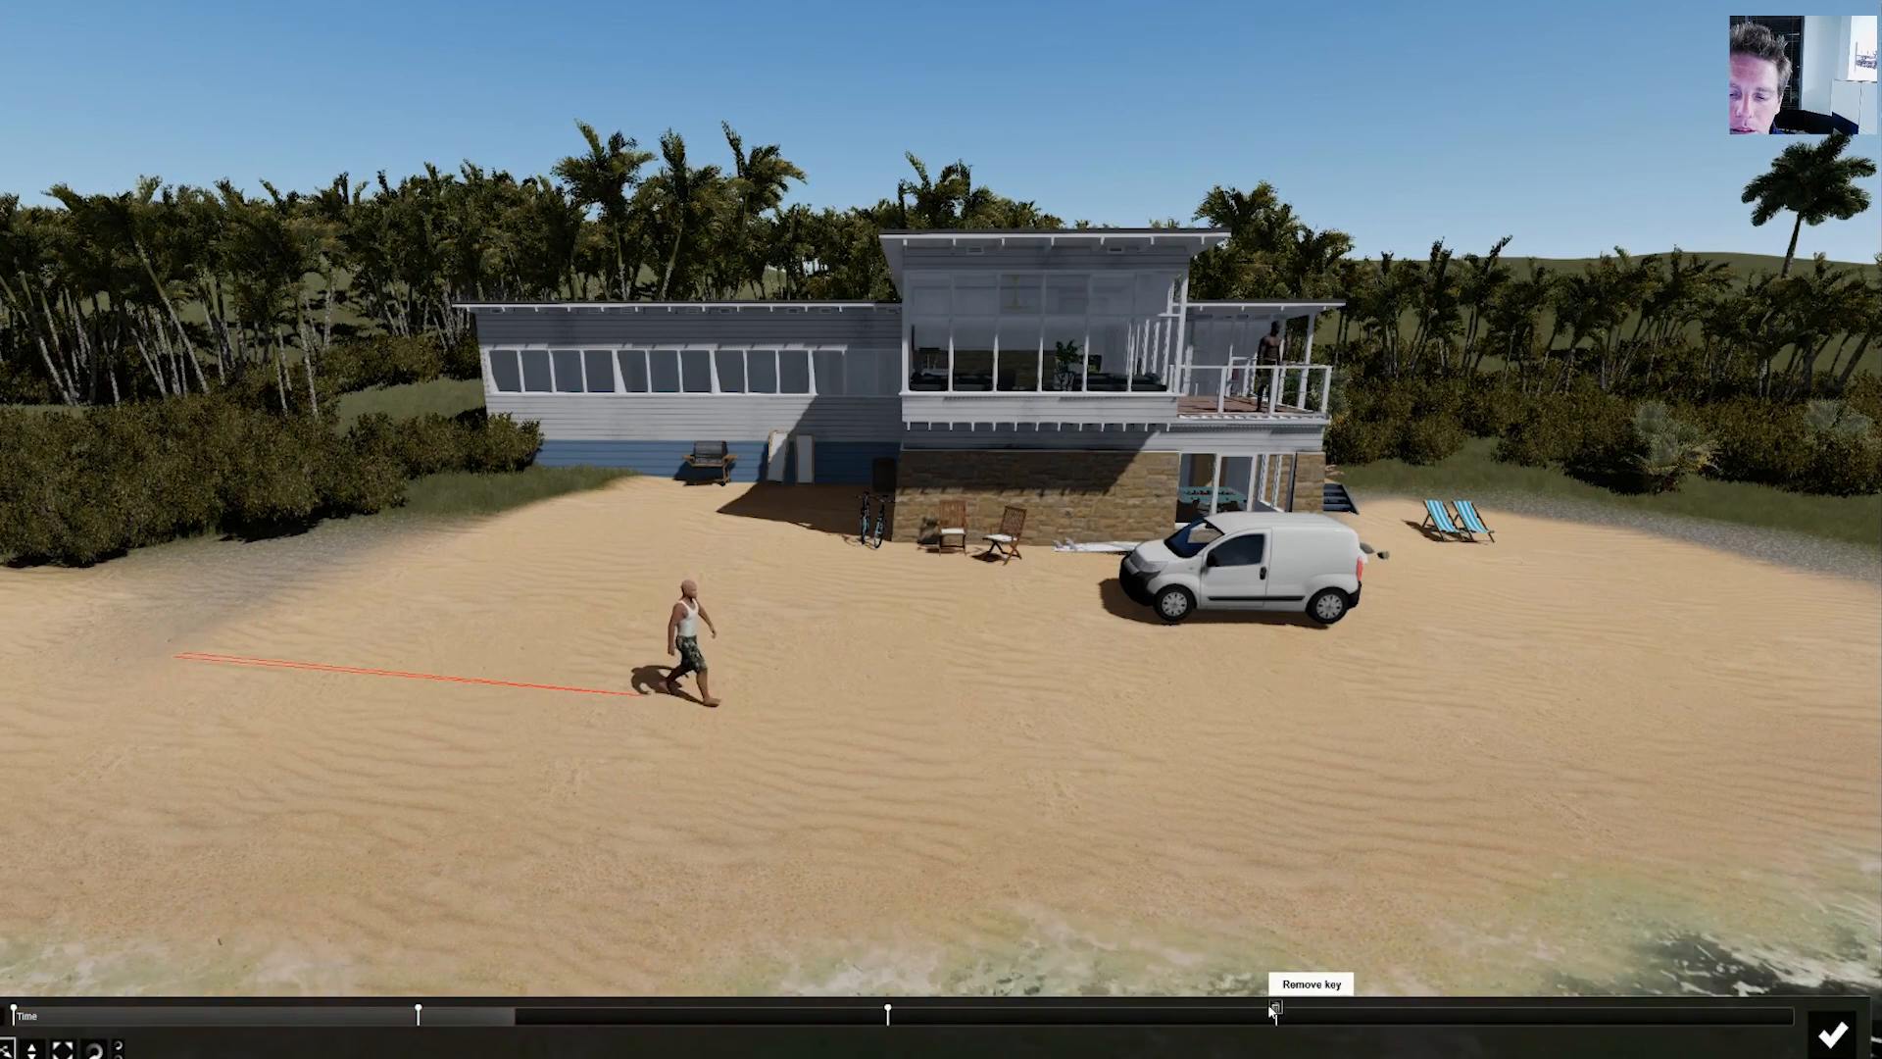
left_click(1274, 1010)
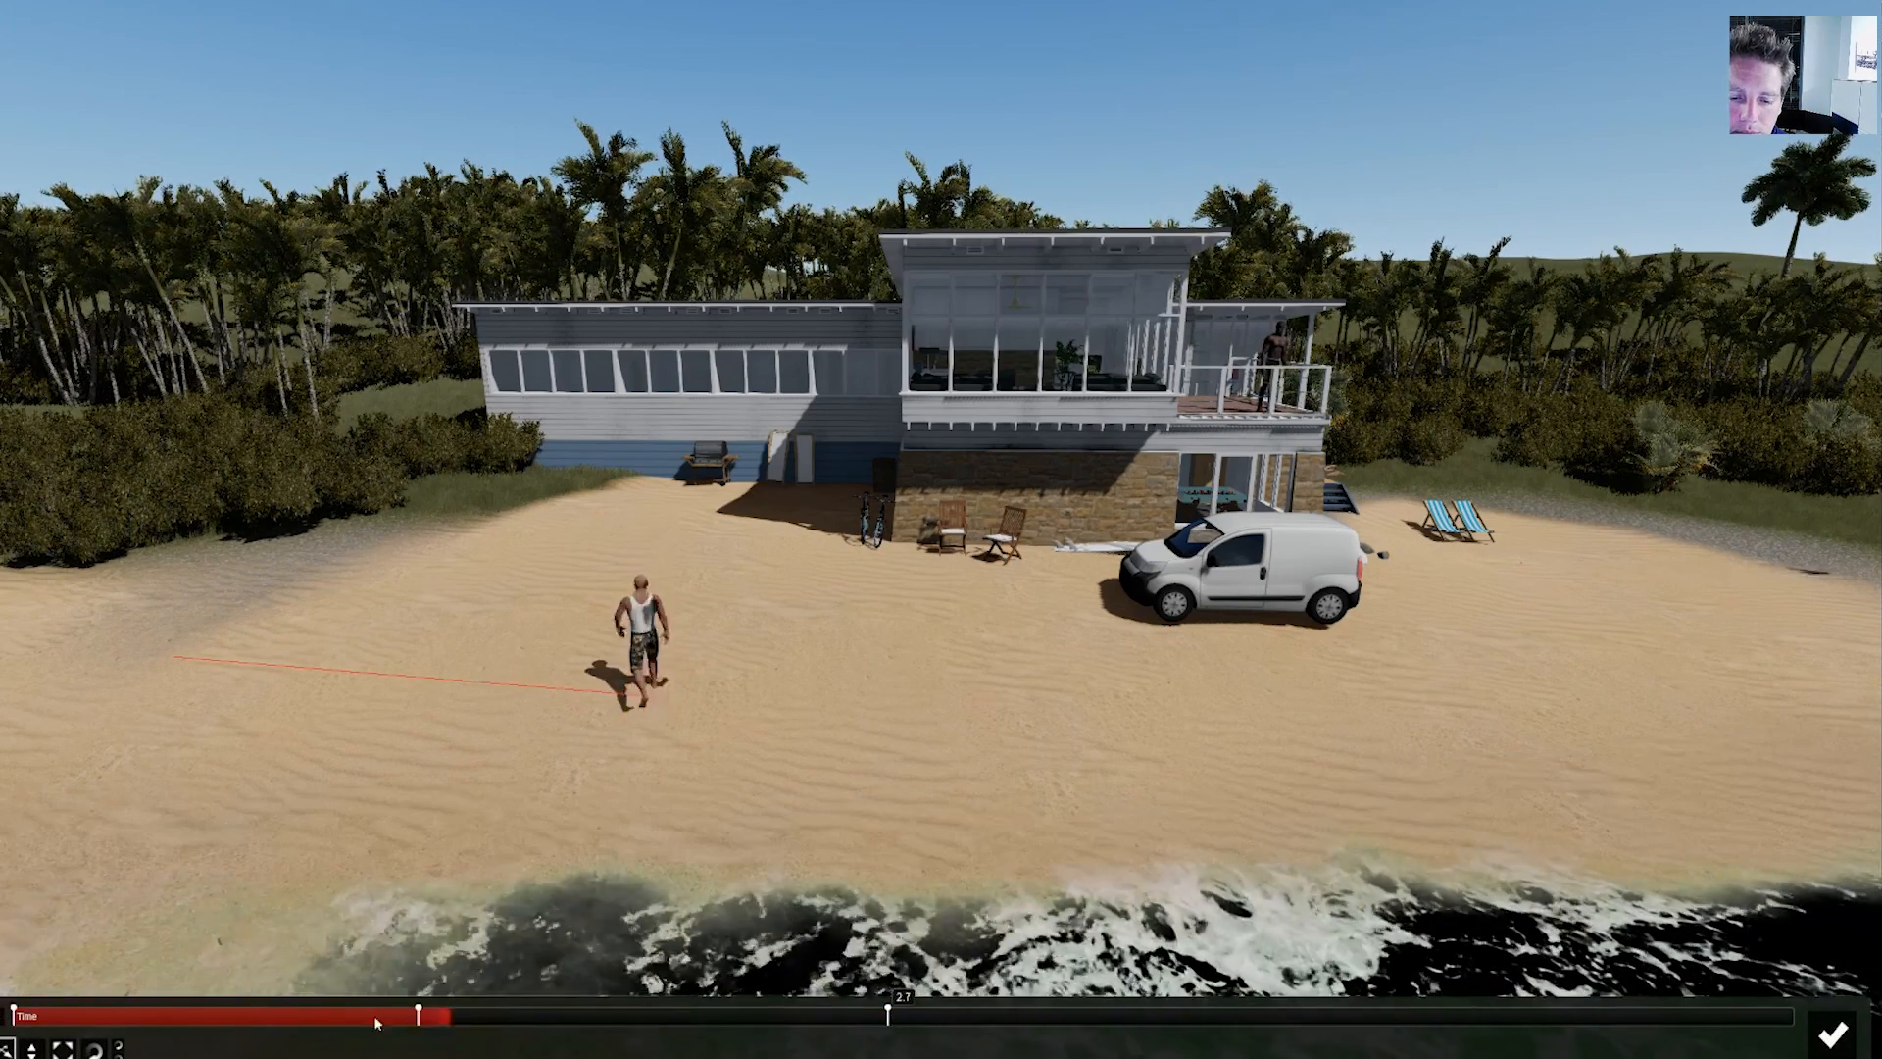
left_click_drag(375, 1017, 1026, 1024)
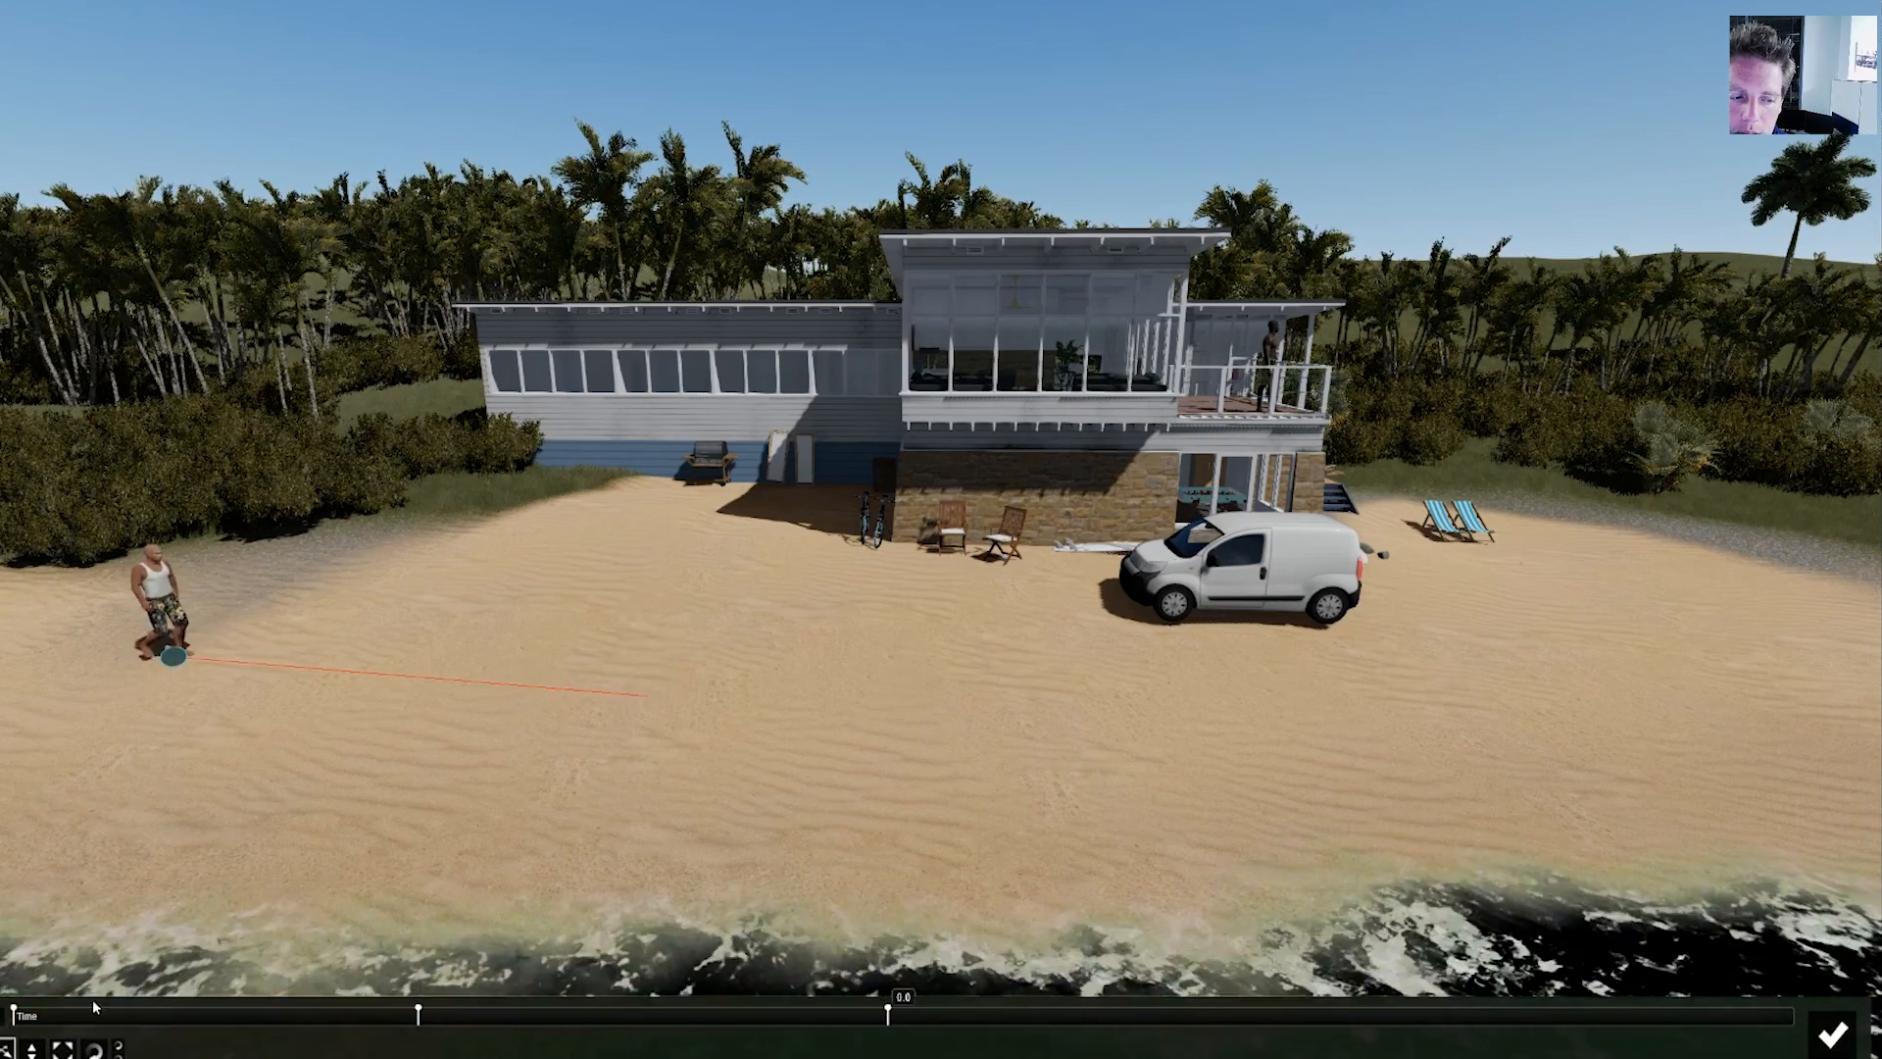
- Keyframe the van driving from near the deck chairs to the sand in front of the garden chairs, turned towards the sea
left_click_drag(1255, 604, 1313, 624)
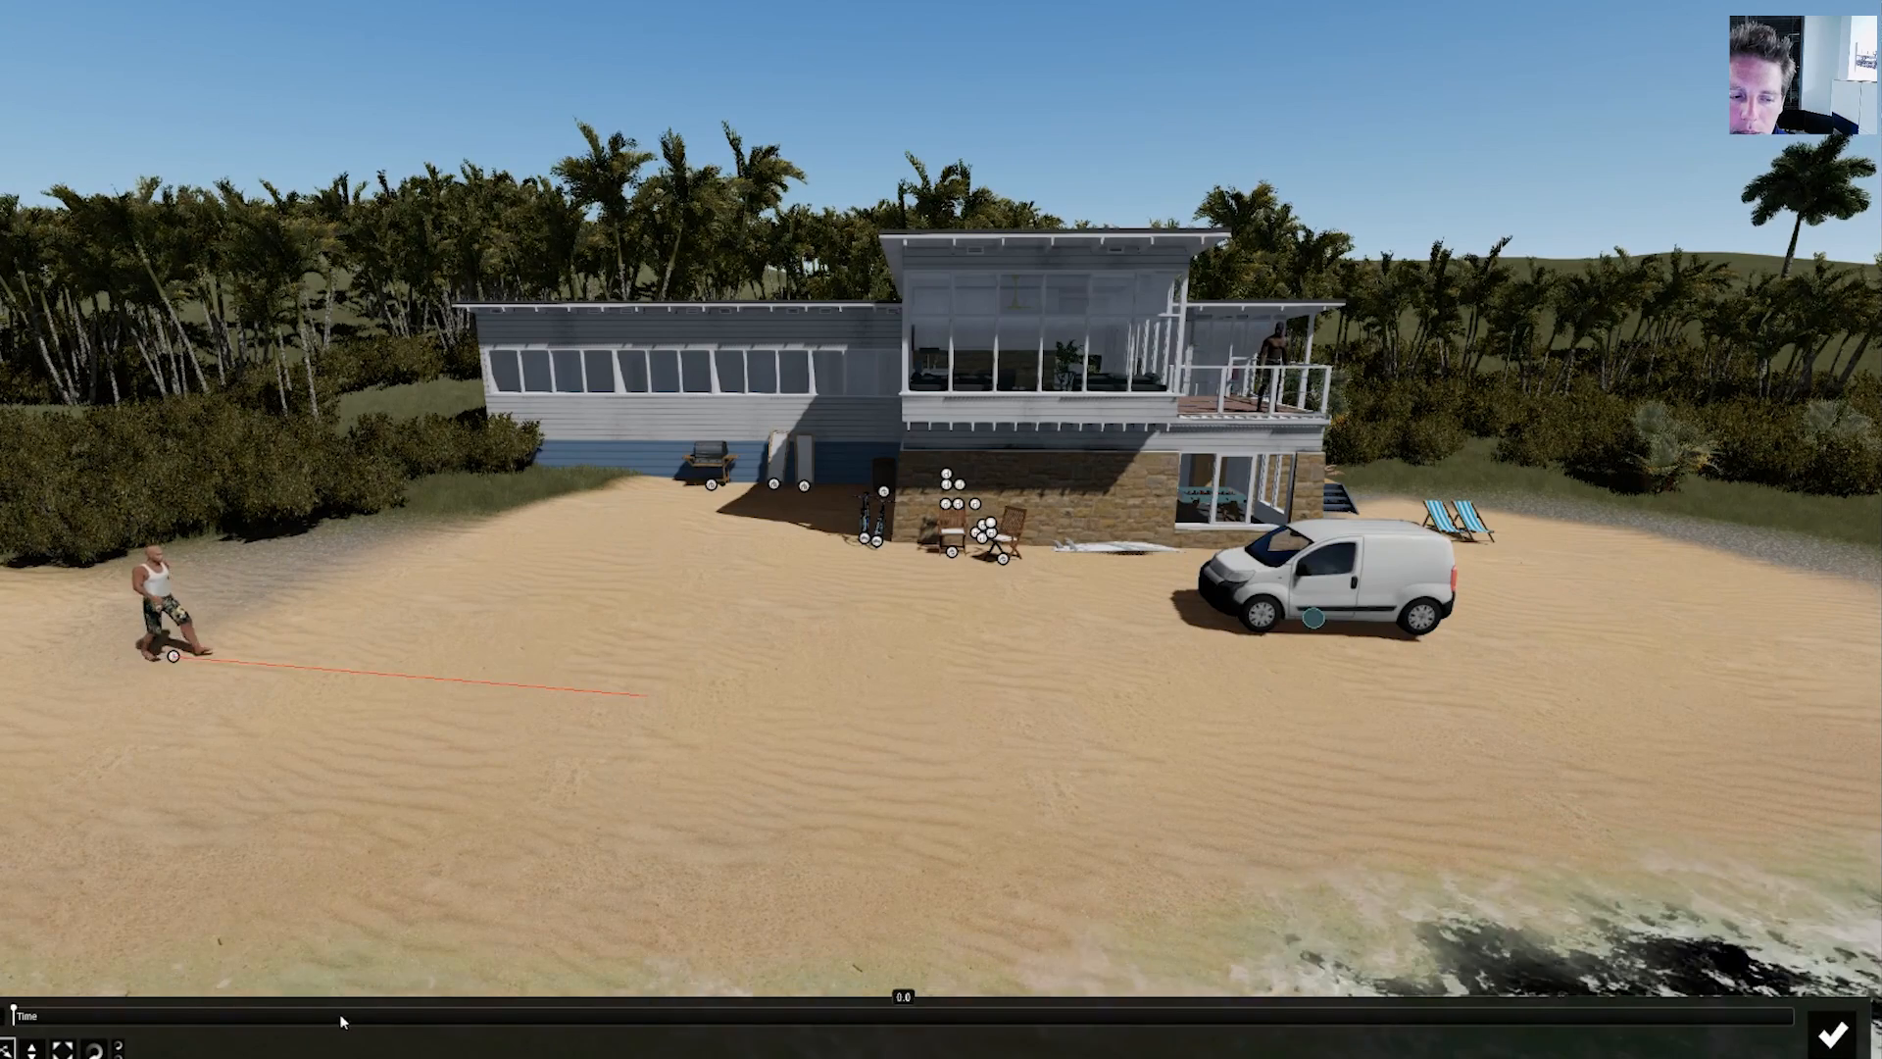
left_click(369, 1016)
left_click(1315, 624)
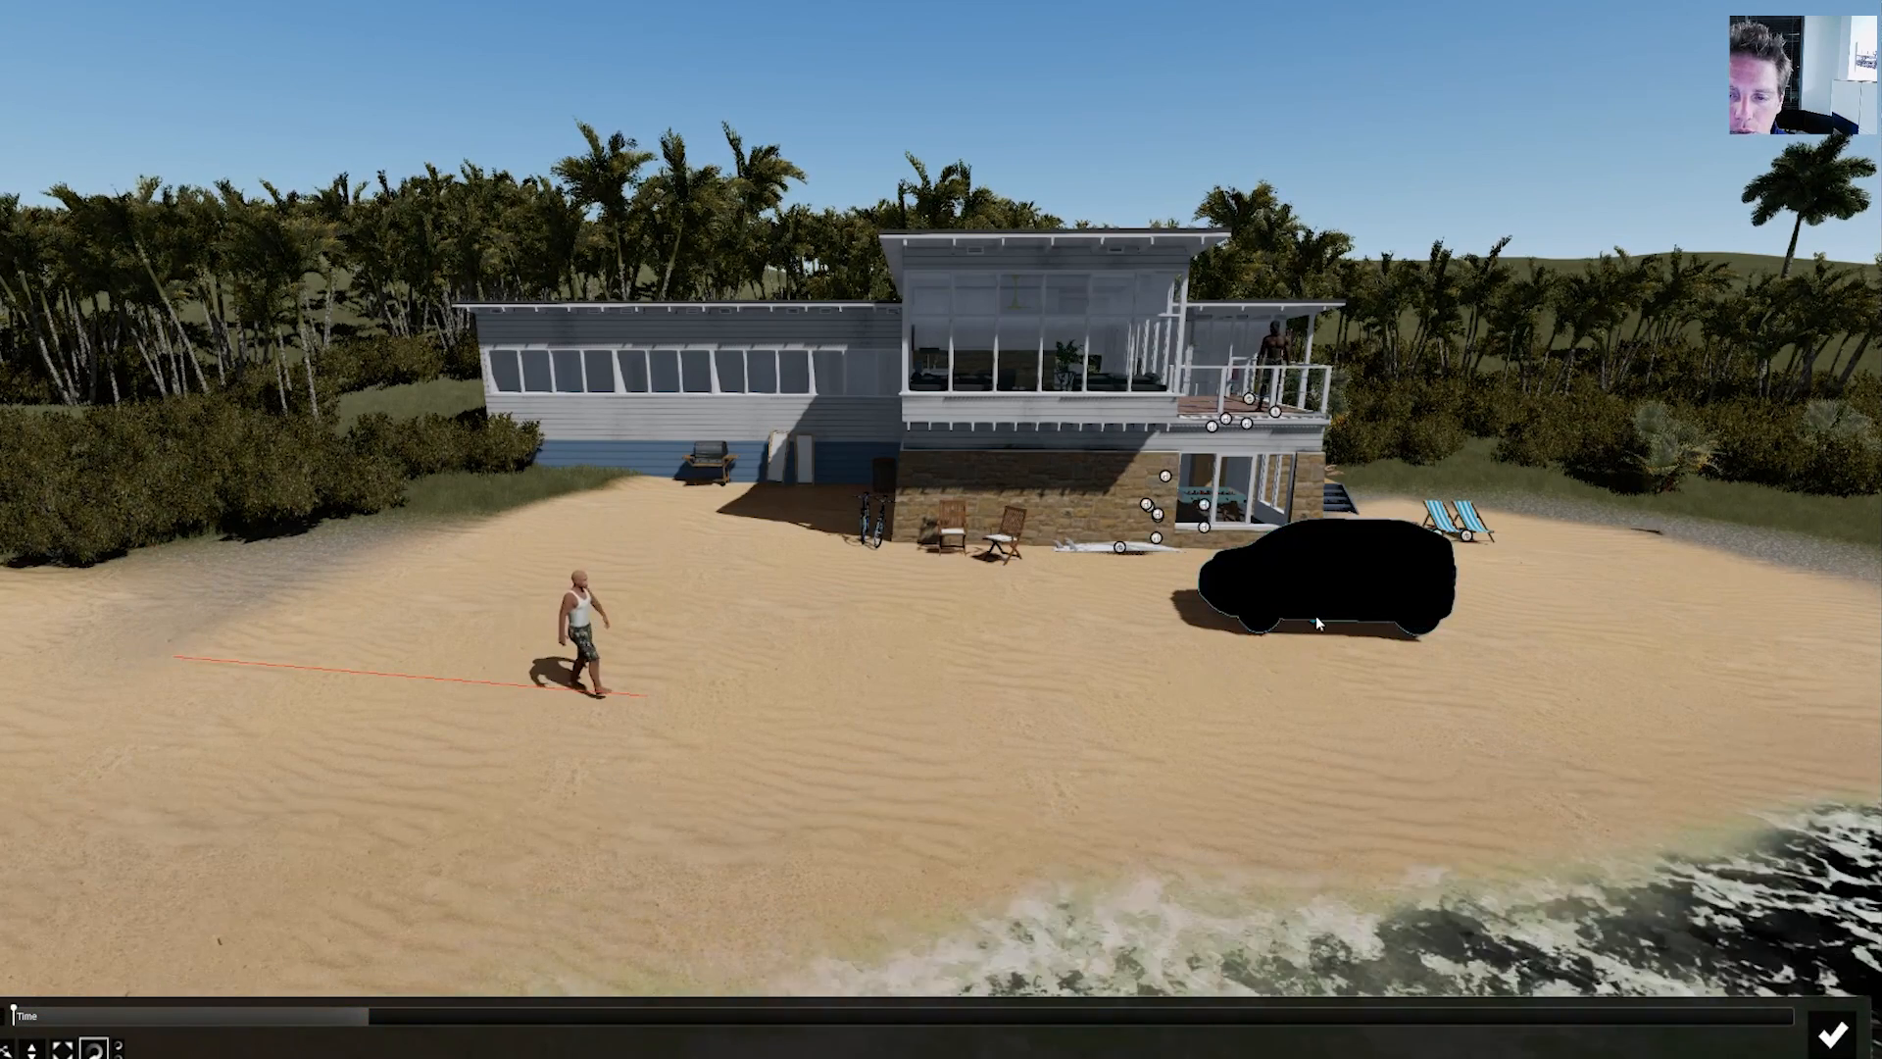
left_click_drag(1315, 624, 794, 616)
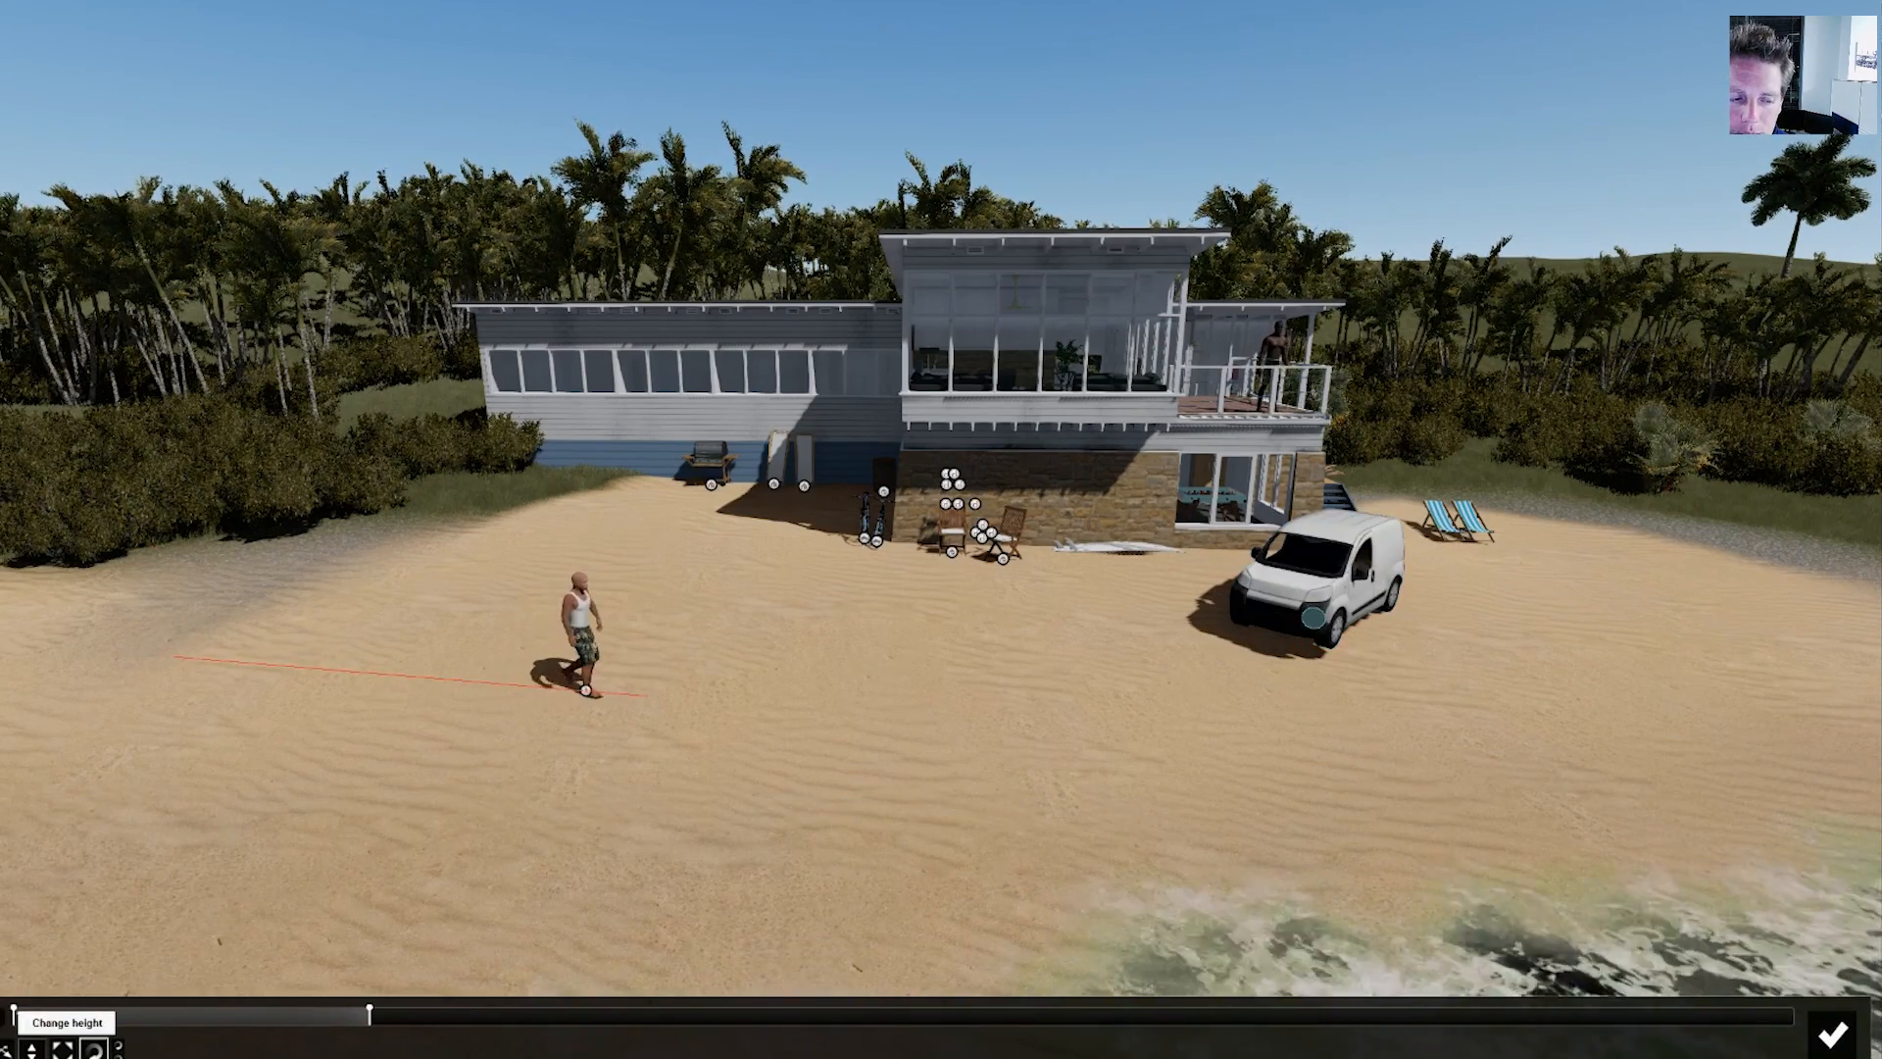
mouse_move(1314, 616)
left_mouse_down()
mouse_move(863, 648)
mouse_move(842, 632)
left_mouse_up()
- Keyframe the van's straightened heading at 5.3 s and a further position just behind the walking man
left_click(870, 1015)
left_click(94, 1048)
left_click(1373, 1015)
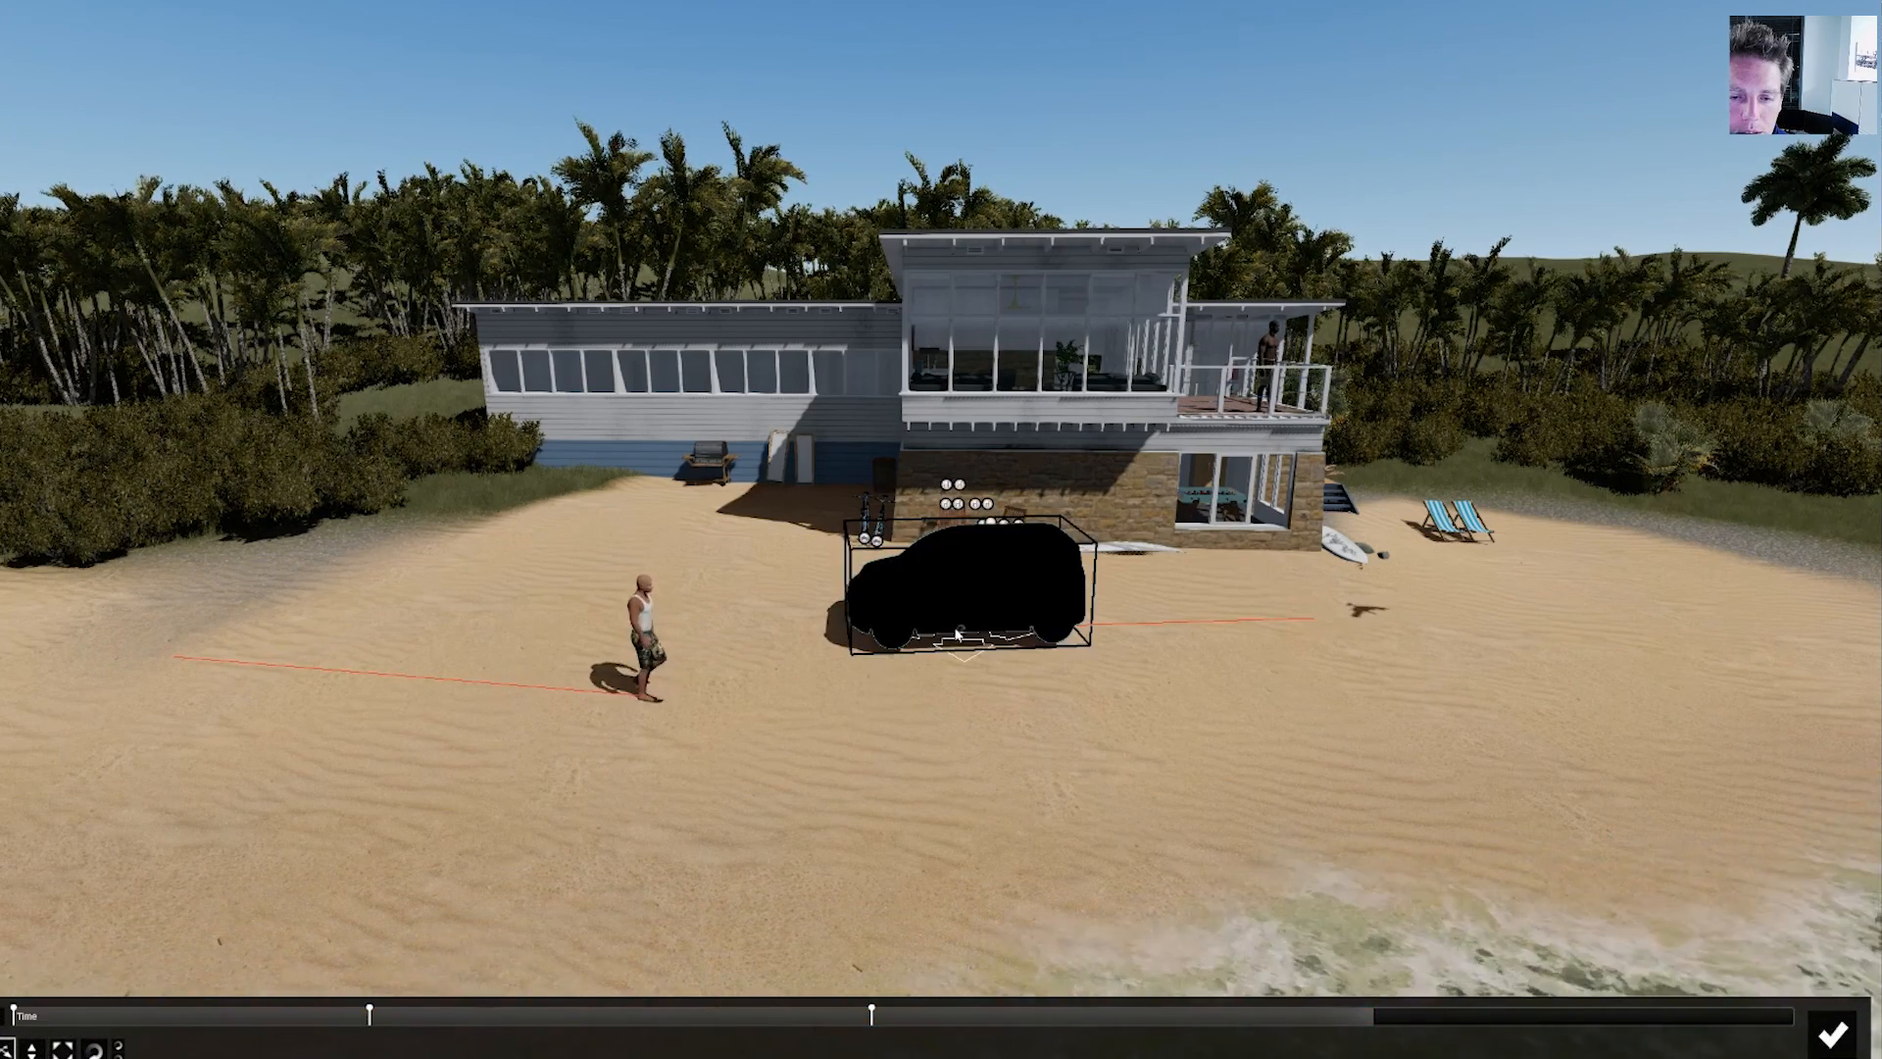
mouse_move(961, 628)
left_mouse_down()
mouse_move(654, 676)
mouse_move(593, 595)
left_mouse_up()
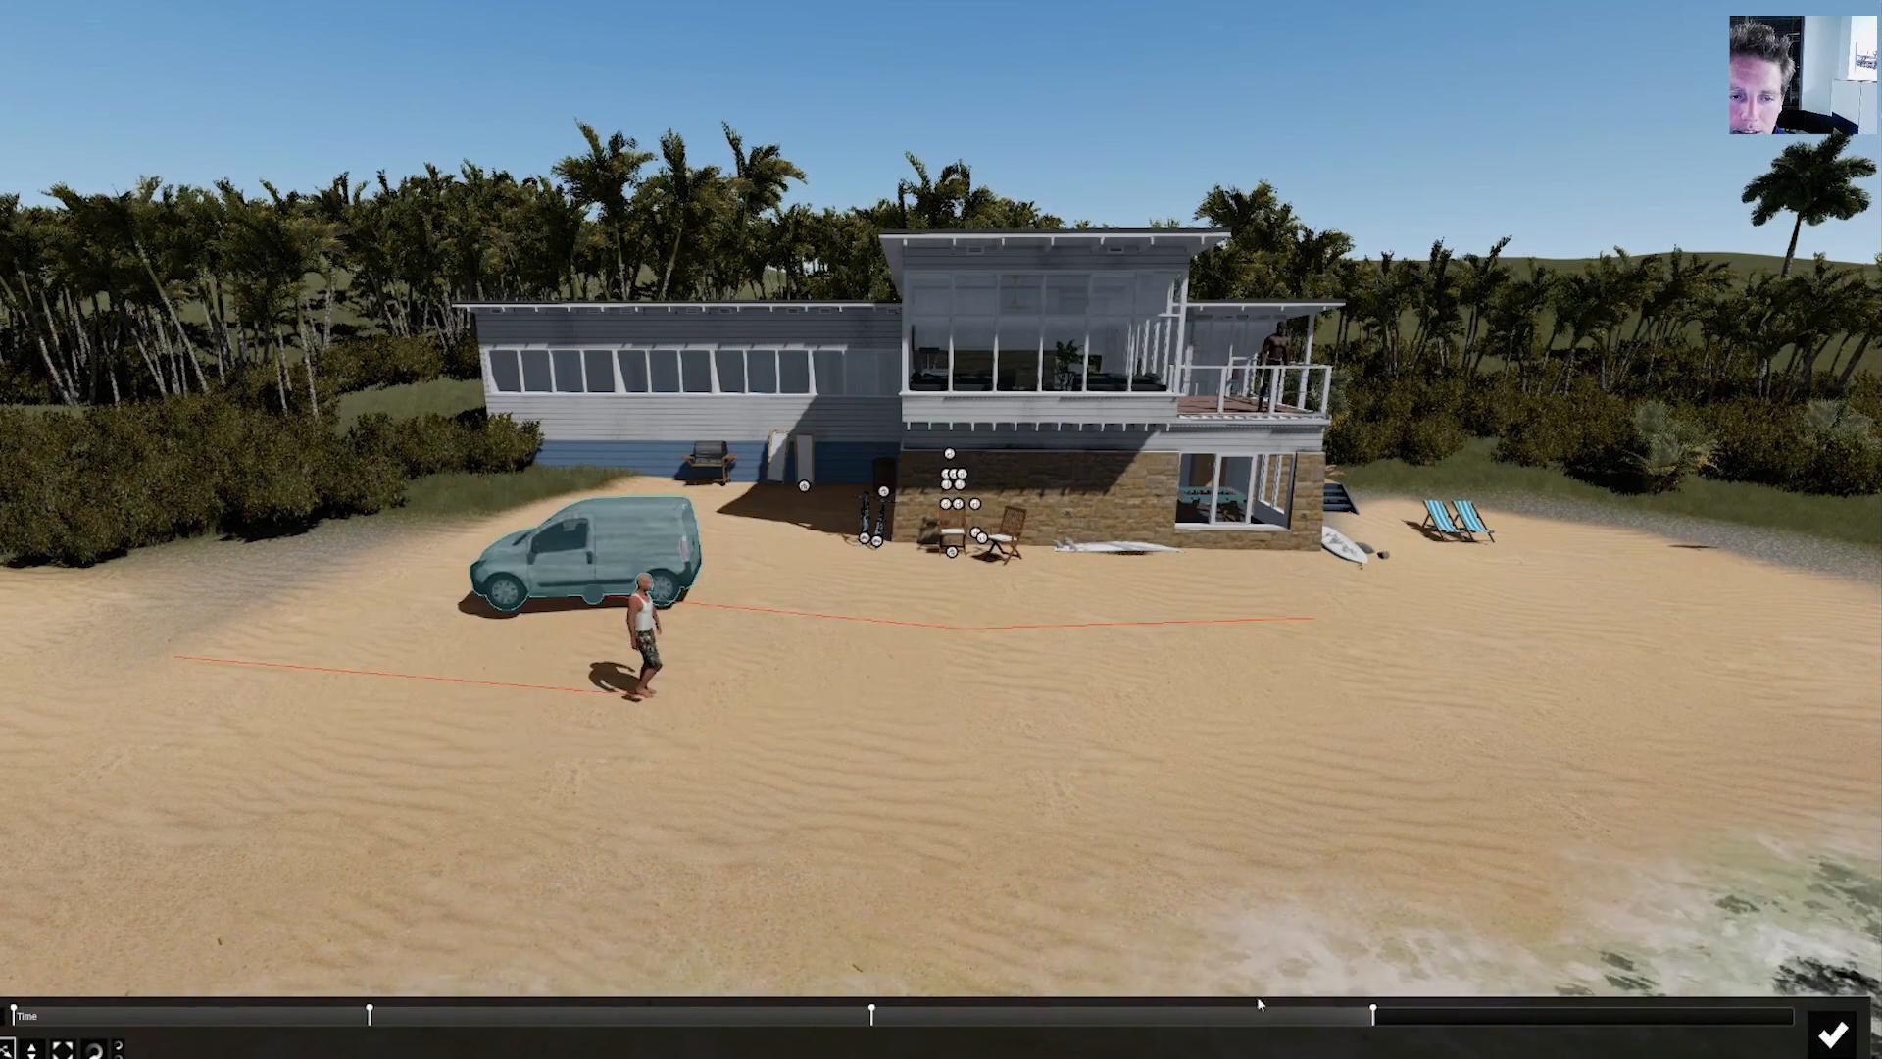
- Keyframe the van at the timeline's end, turned away from the sea and parked beside the bushes
left_click_drag(1484, 1009, 1804, 1014)
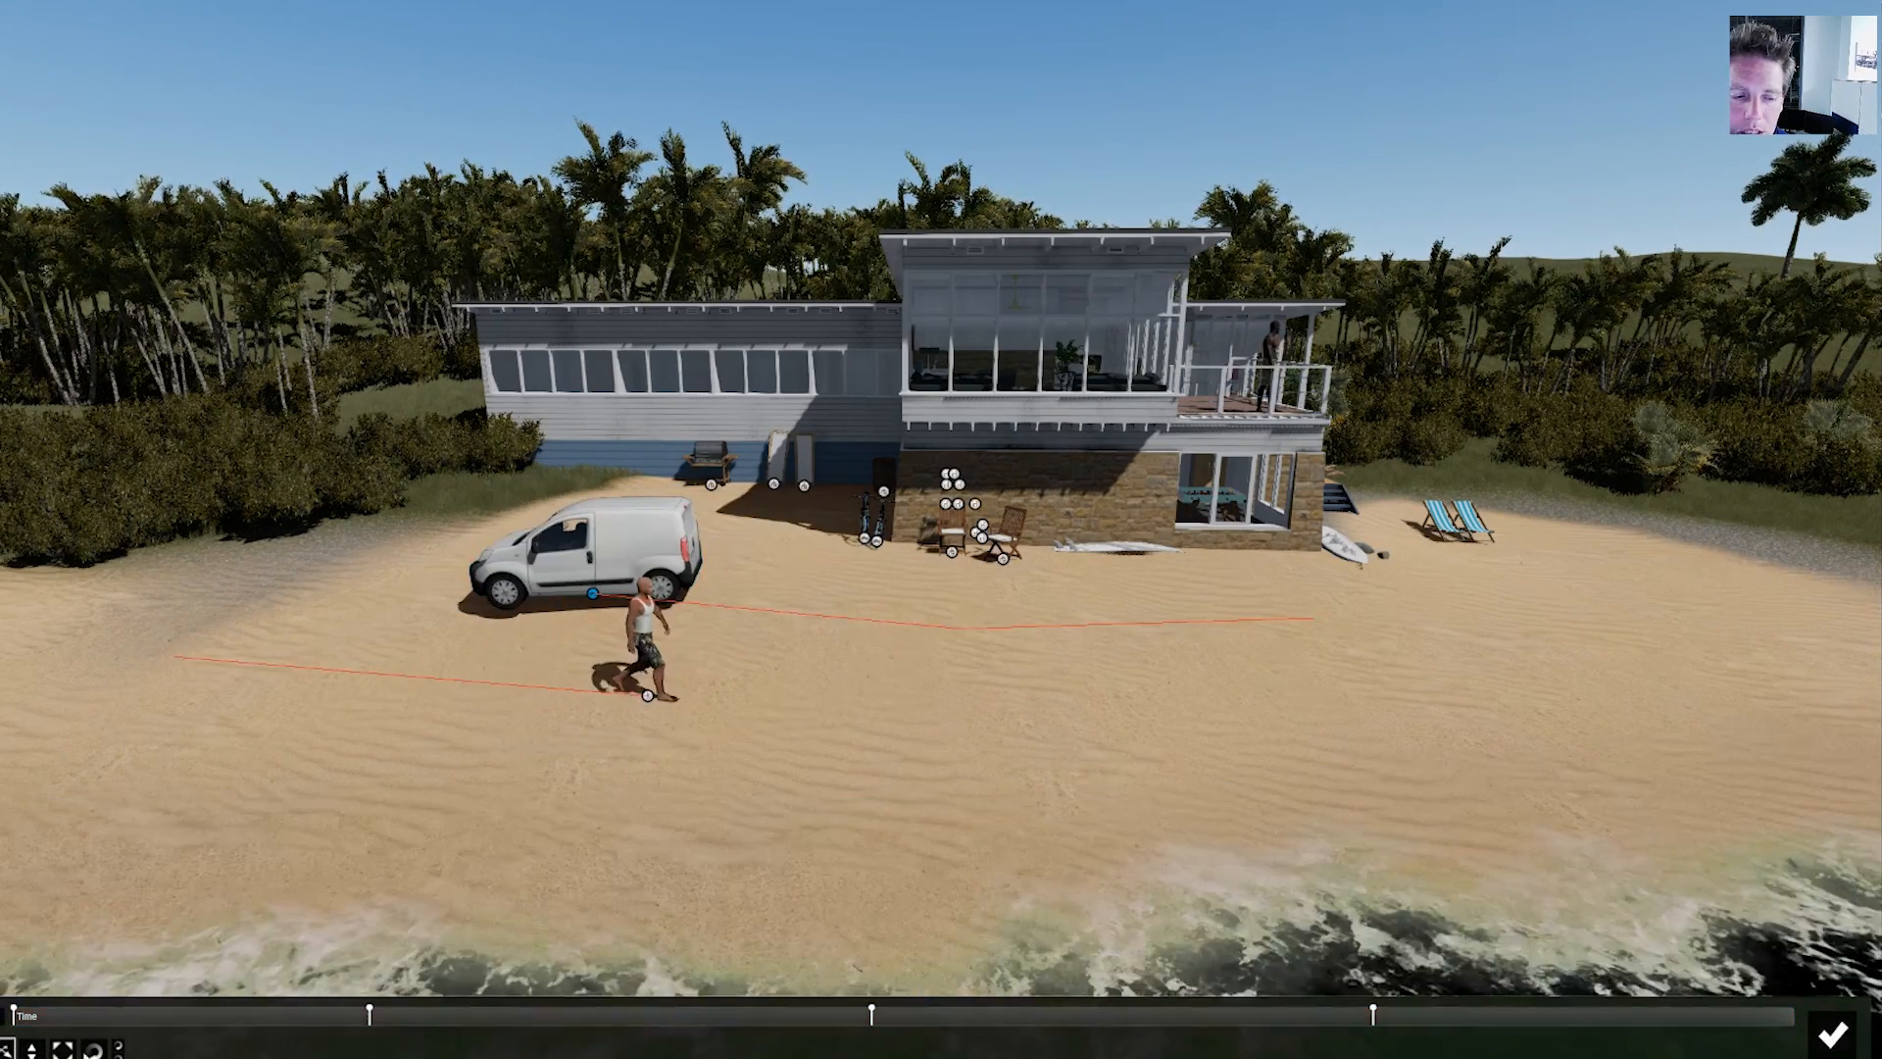
left_click(93, 1048)
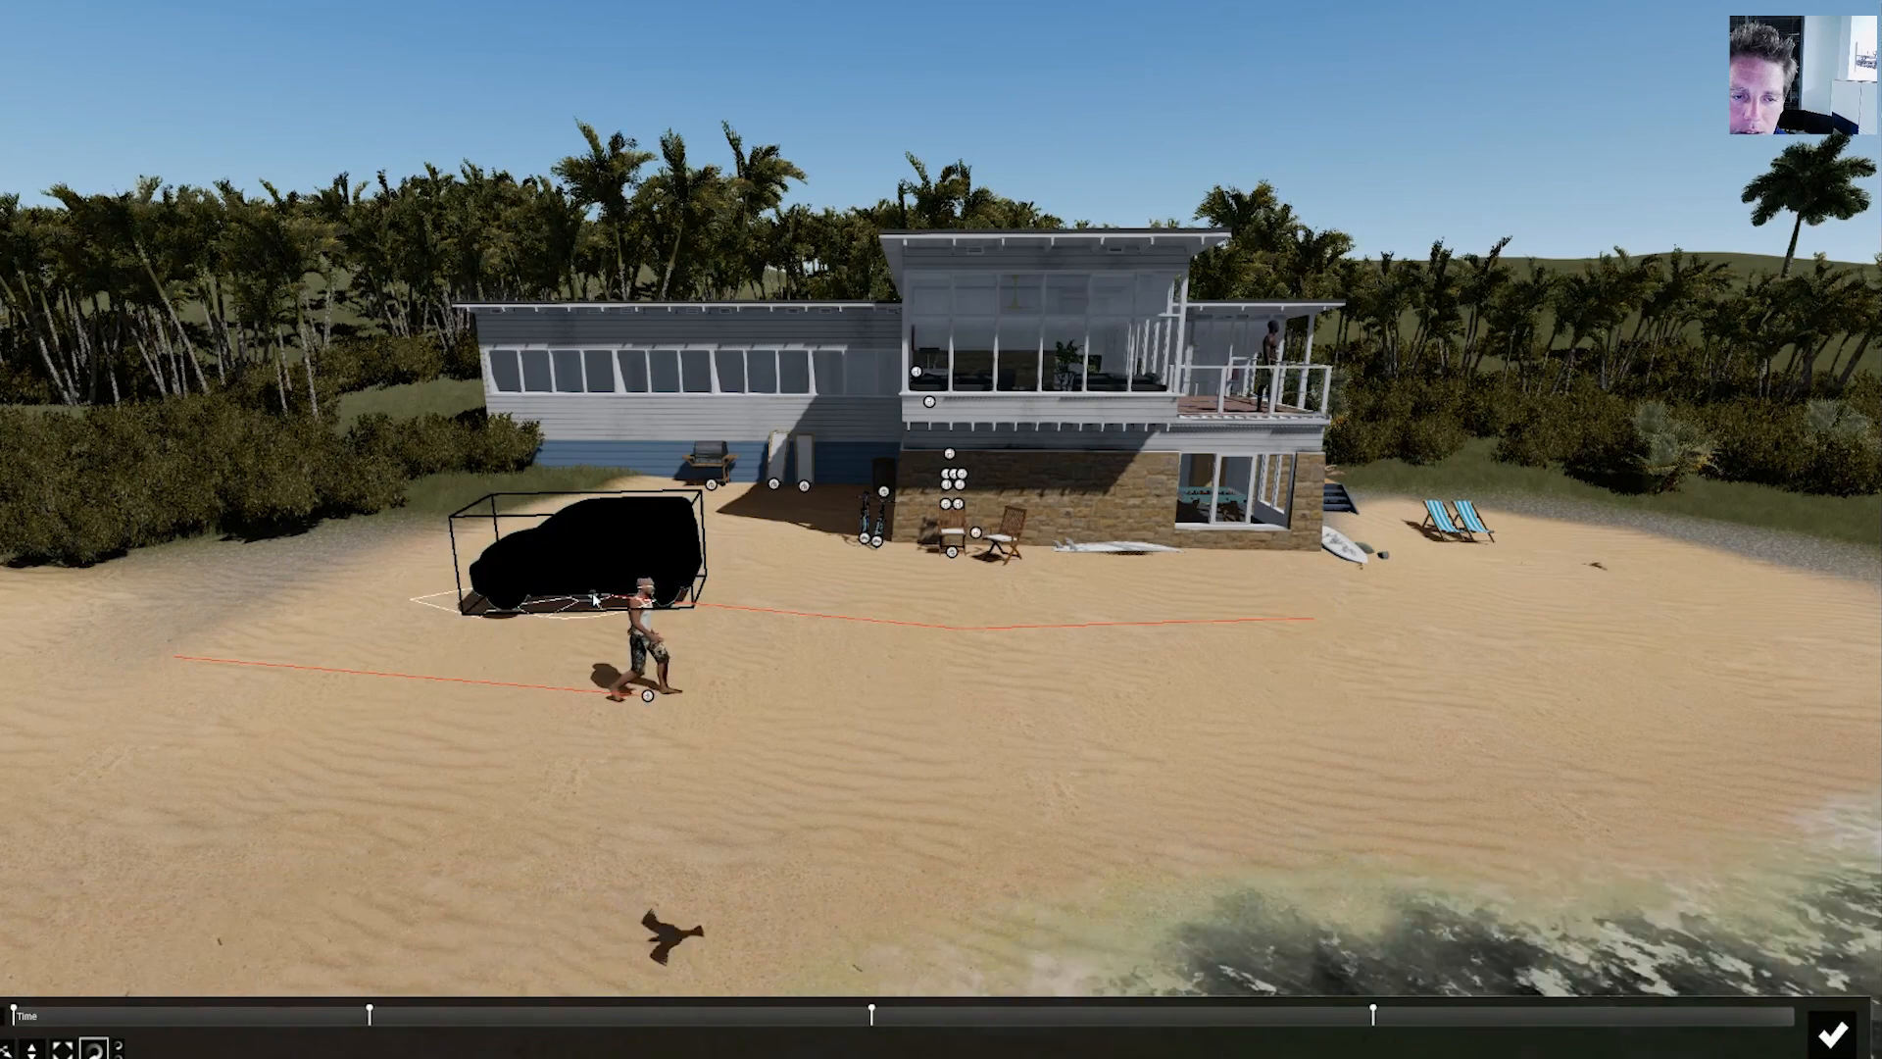
left_click_drag(595, 600, 544, 591)
left_click(8, 1048)
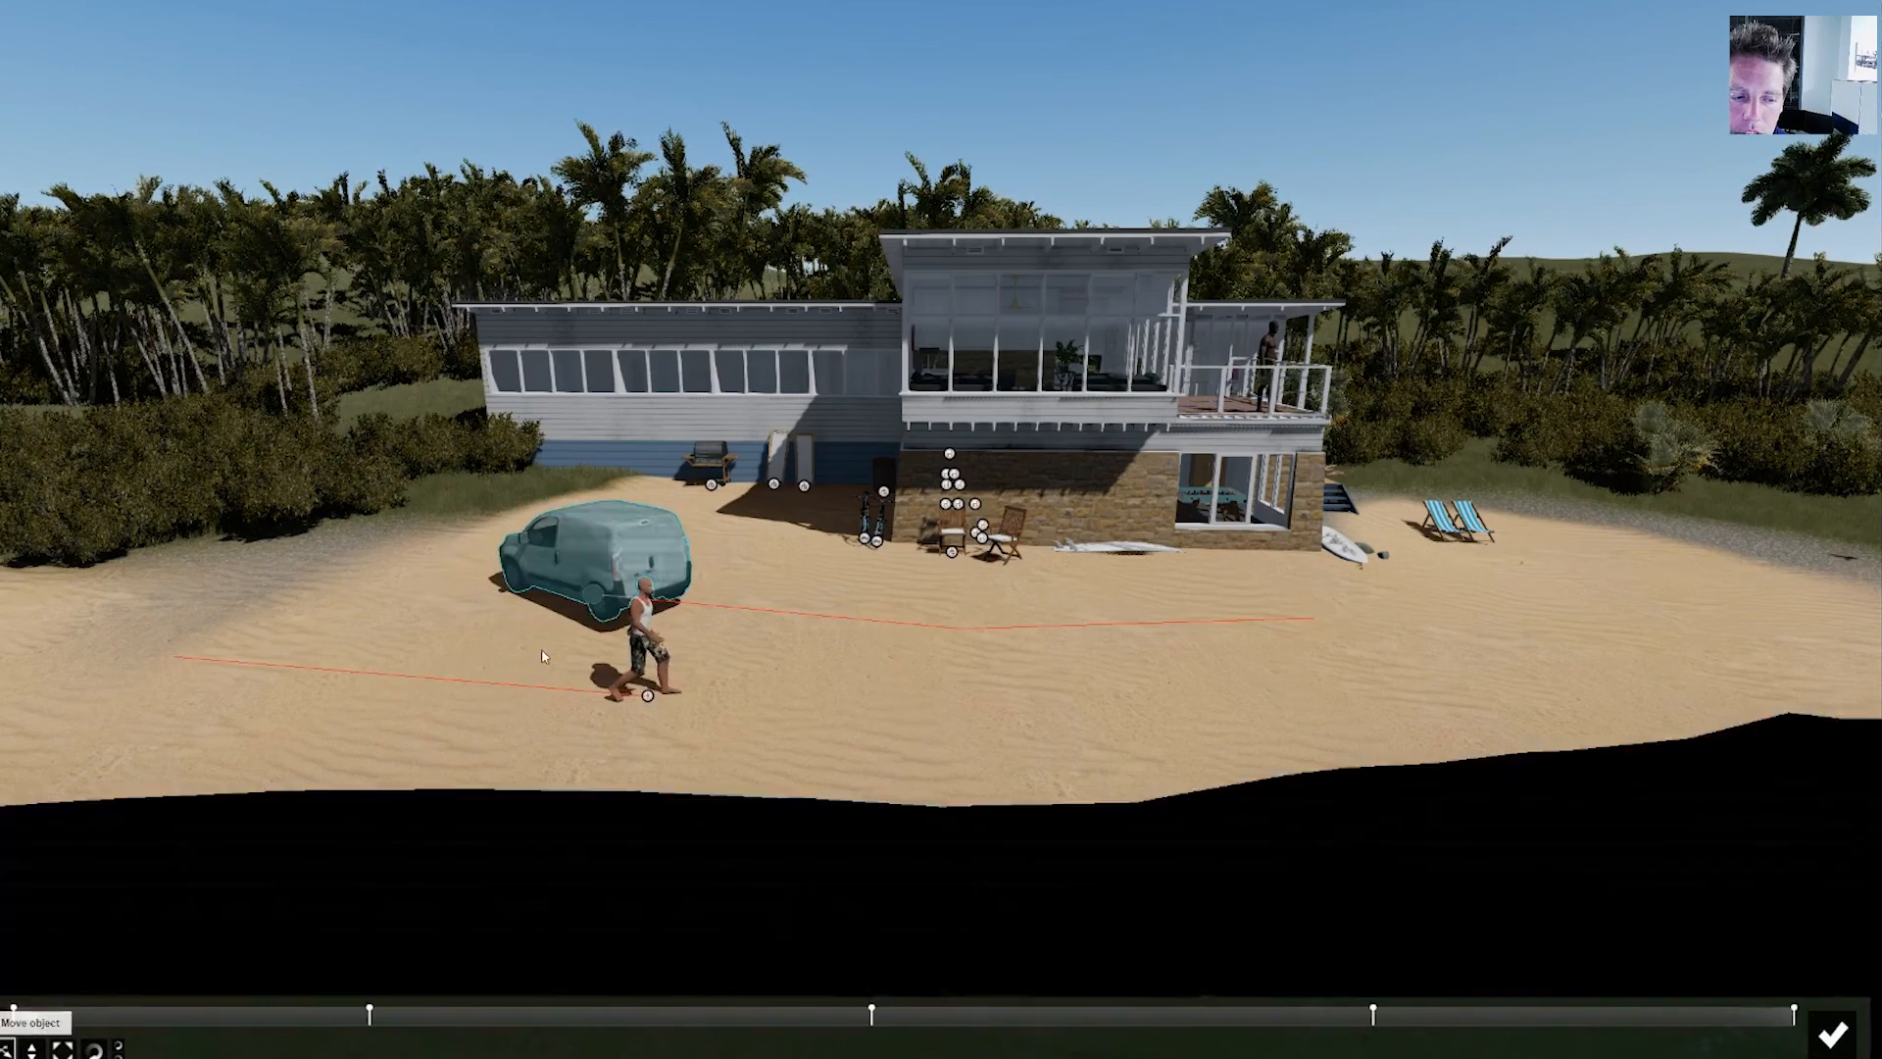
left_click_drag(510, 595, 218, 548)
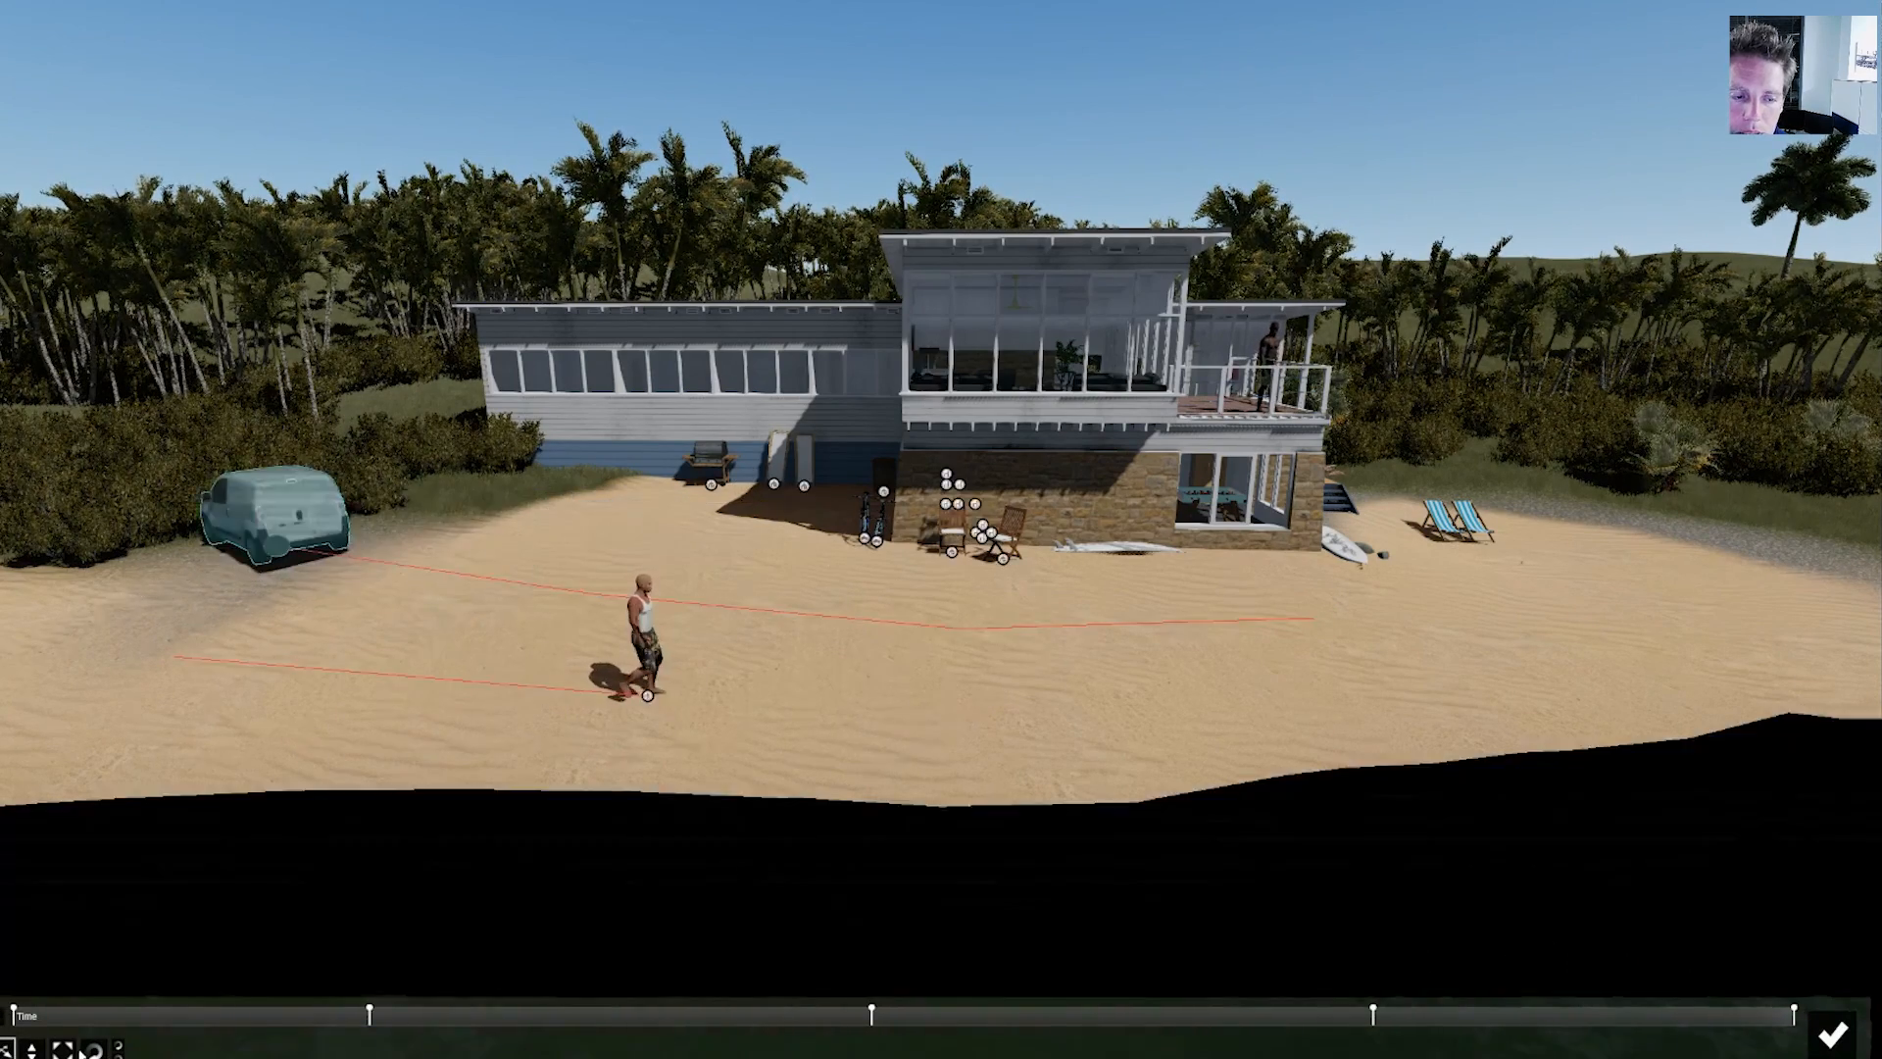
- Preview the van's drive from the start and remove its keyframe just behind the walking man
left_click(13, 1016)
left_click(5, 1018)
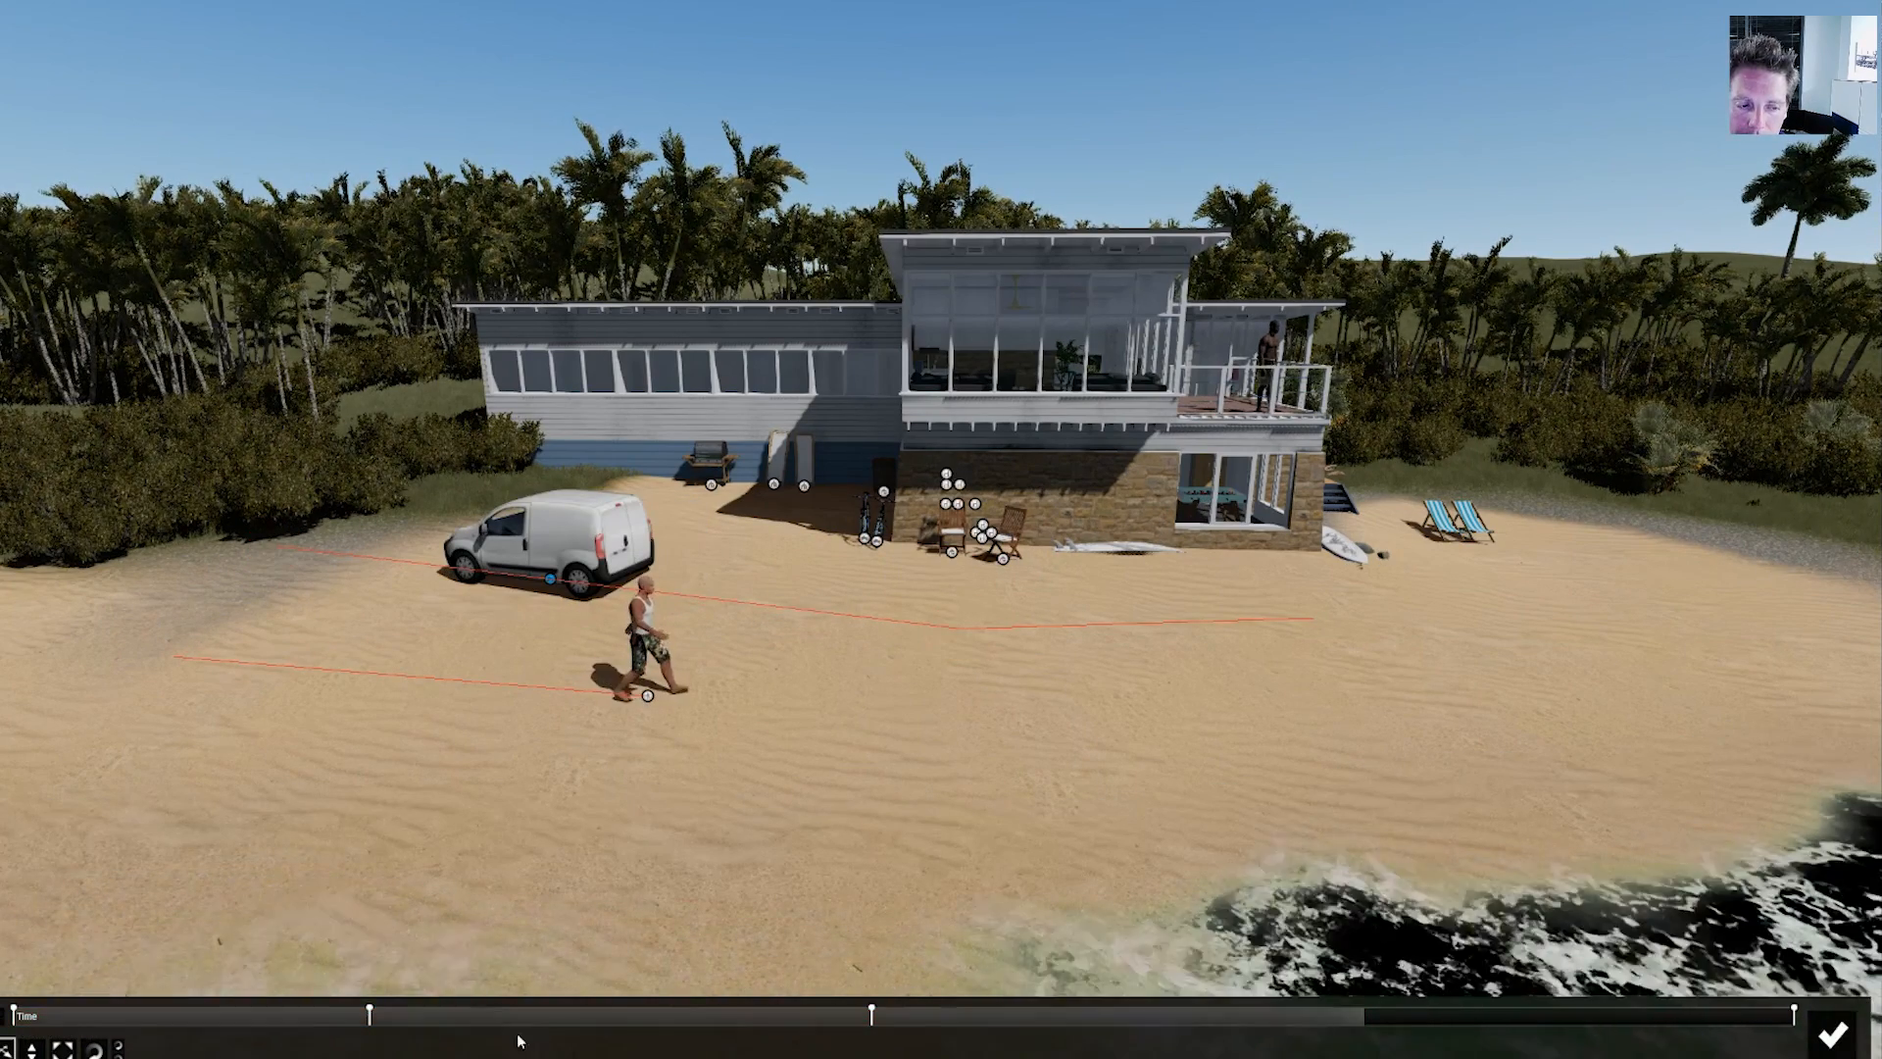
left_click_drag(39, 1025, 13, 1025)
left_click(8, 1015)
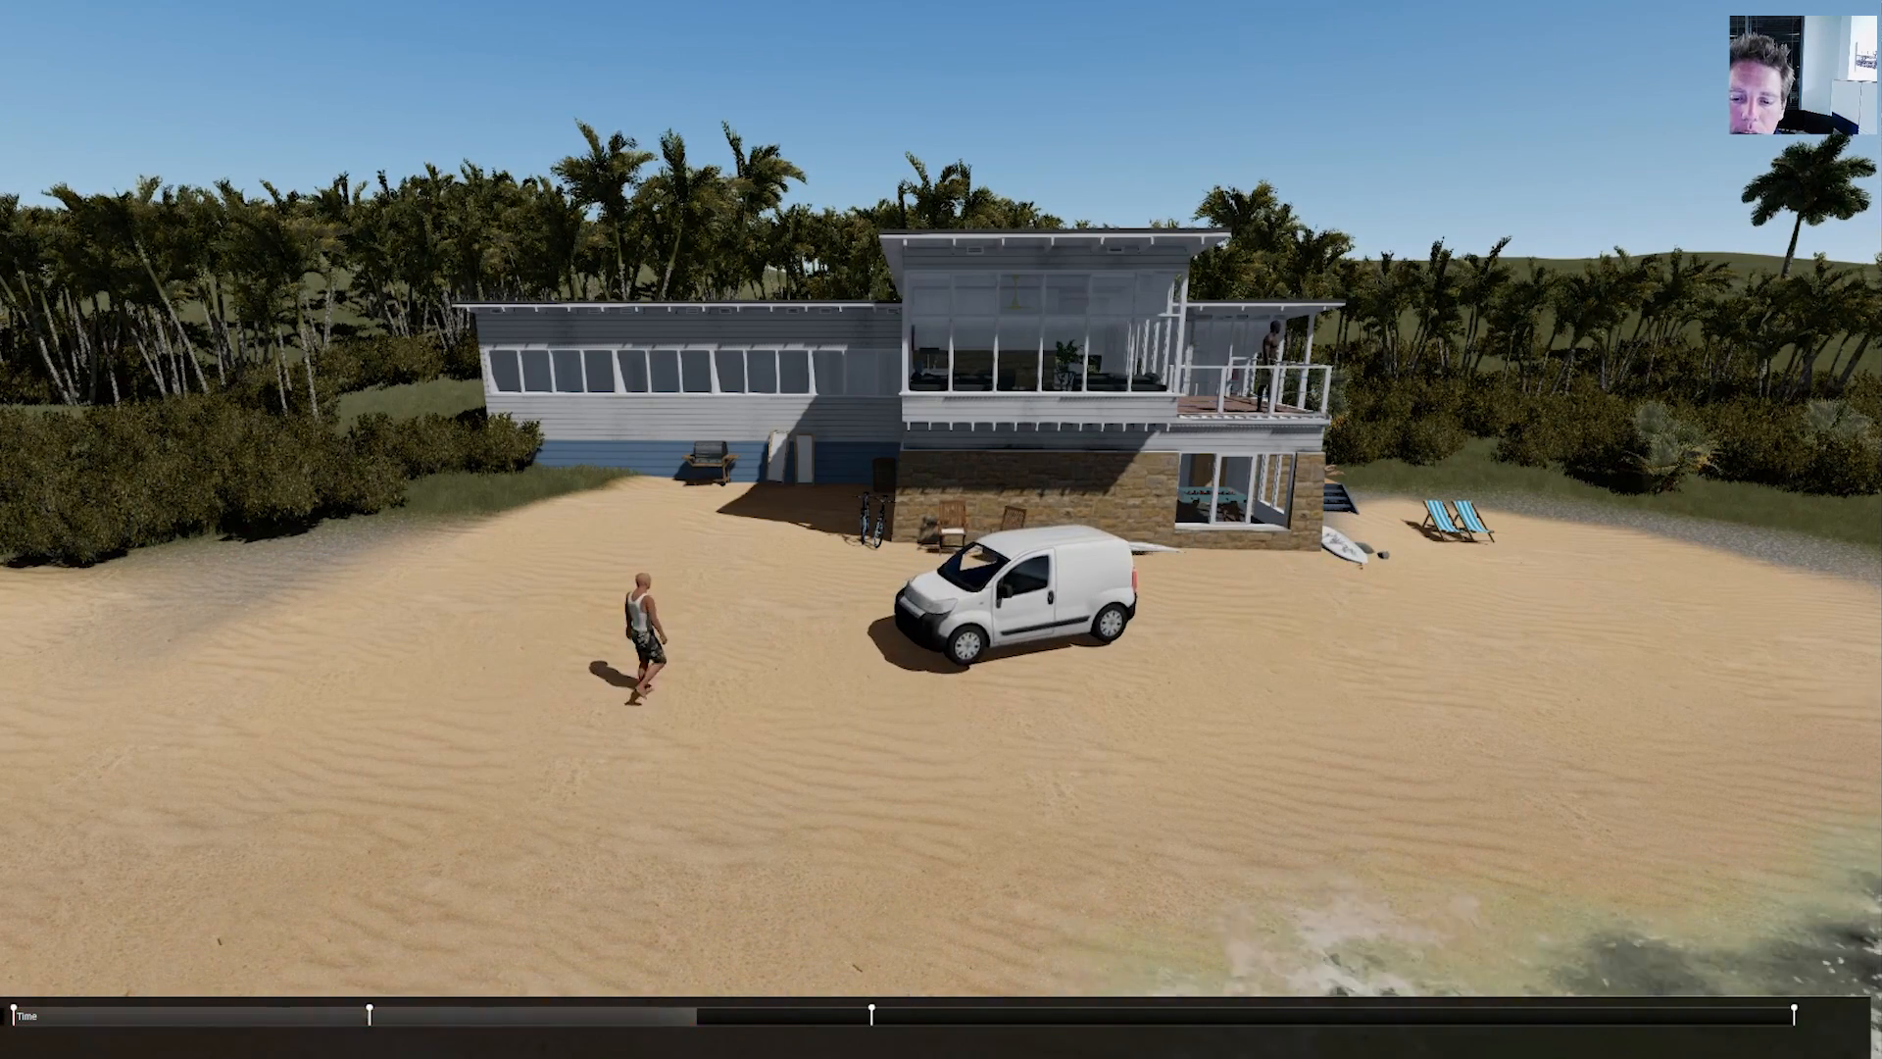
- Remove the van's keyframe at 5.3 s and check its drive between the remaining keyframes
left_click(728, 1013)
left_click(872, 1014)
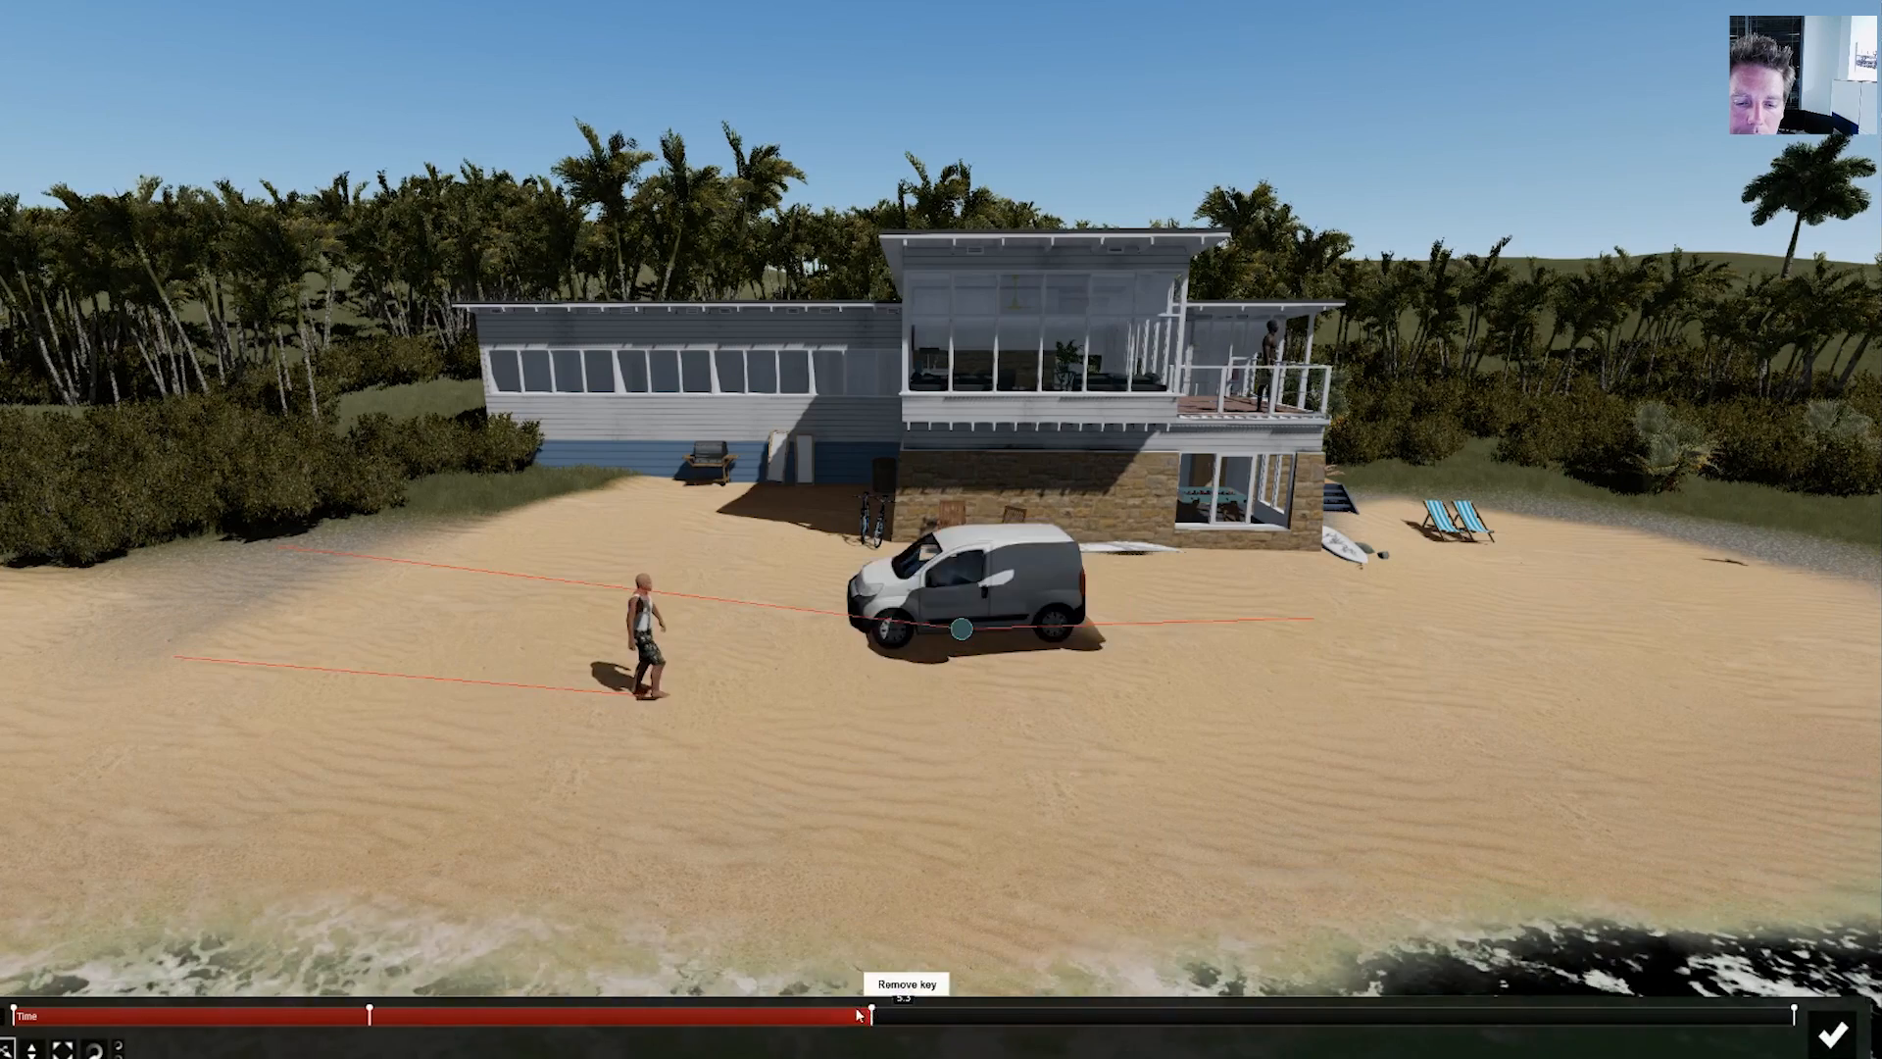
left_click_drag(676, 1018, 13, 1018)
left_click(6, 1045)
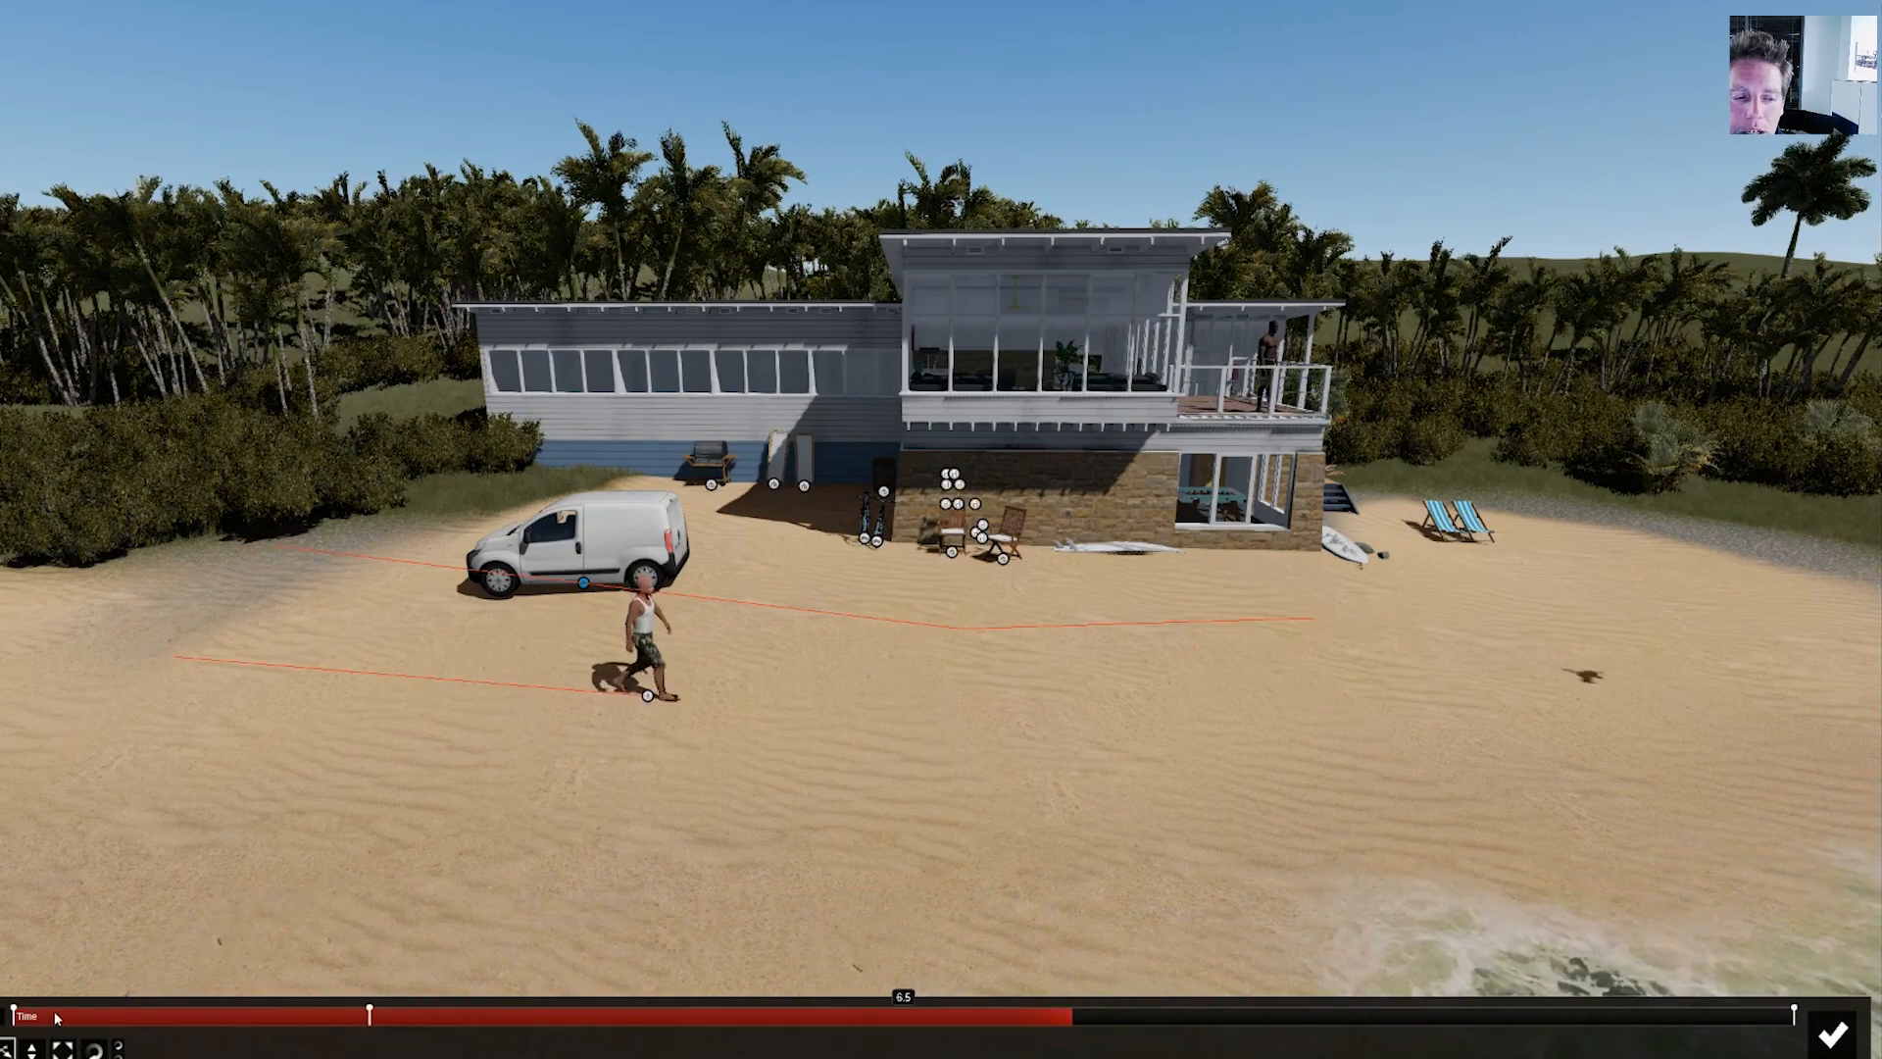
- Preview the van's drive past the man along the timeline and accept the Advanced Move edits
left_click_drag(55, 1015, 1695, 1056)
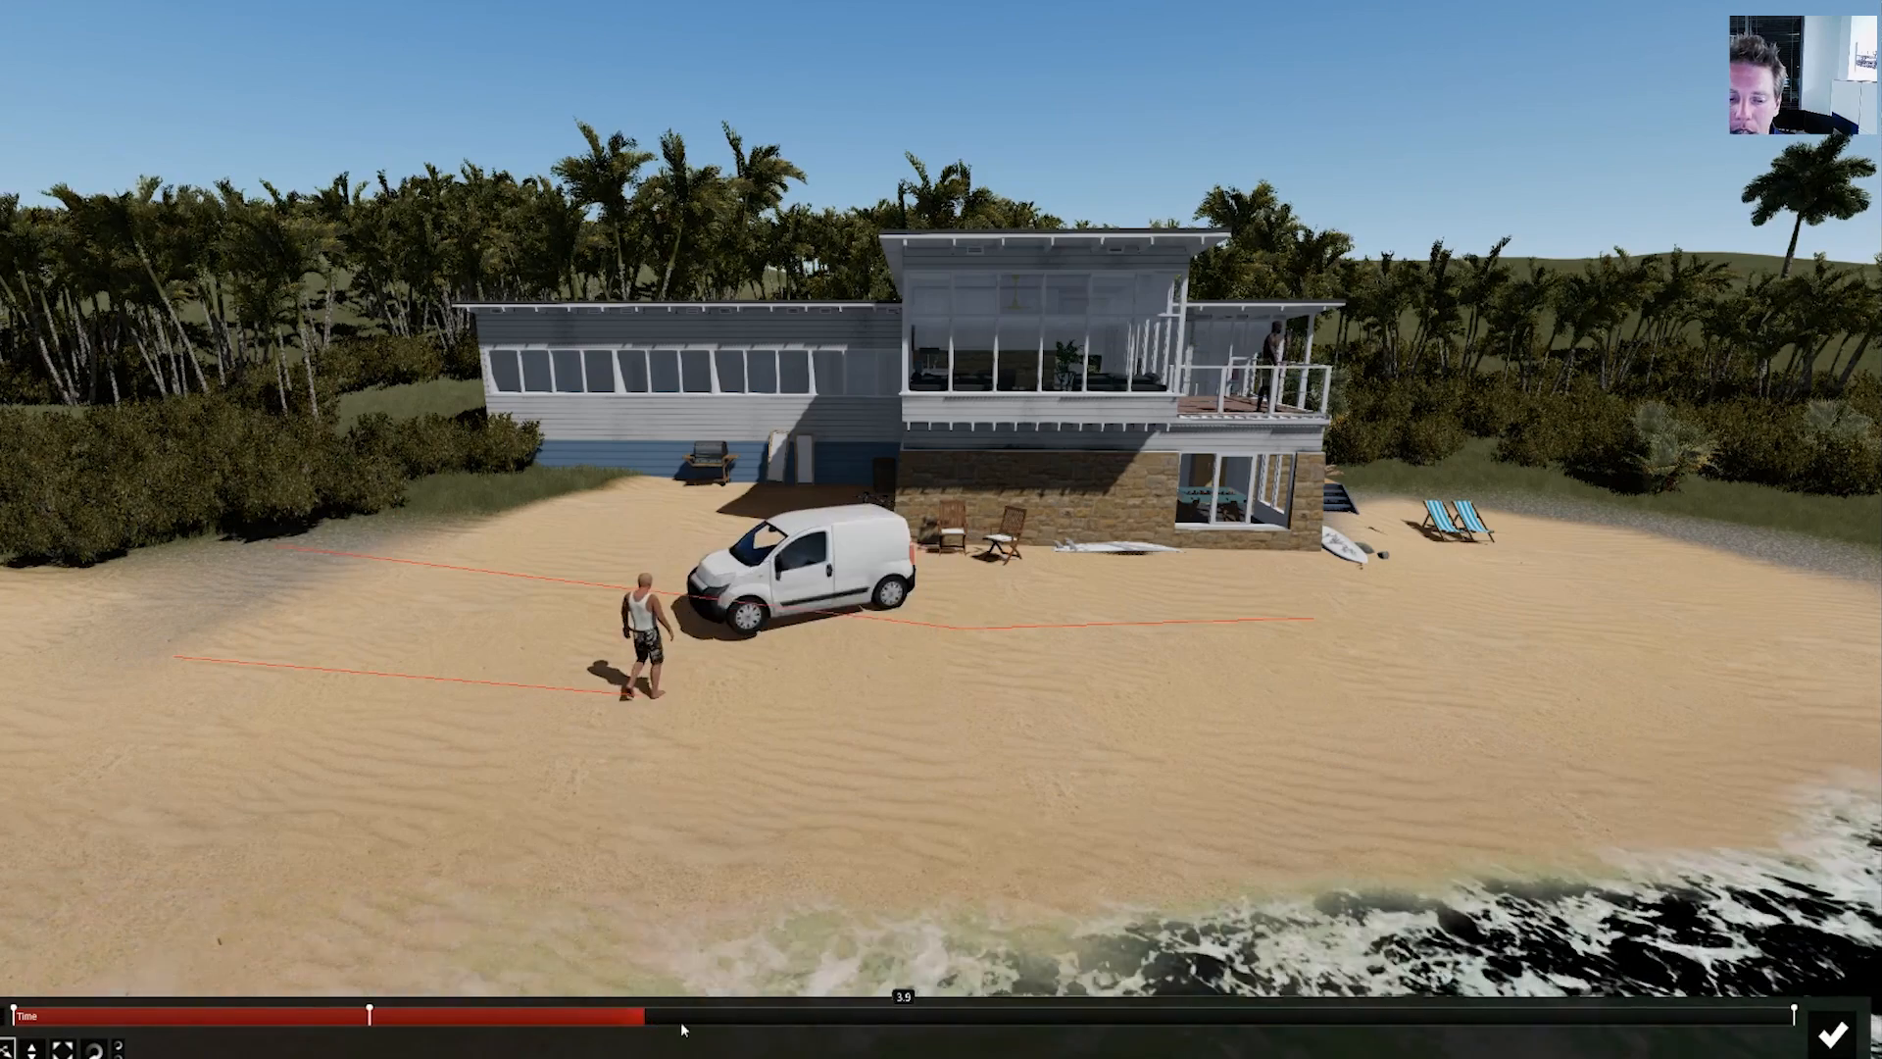
mouse_move(1317, 1031)
left_mouse_down()
mouse_move(1630, 1038)
mouse_move(1738, 1008)
mouse_move(692, 1016)
left_mouse_up()
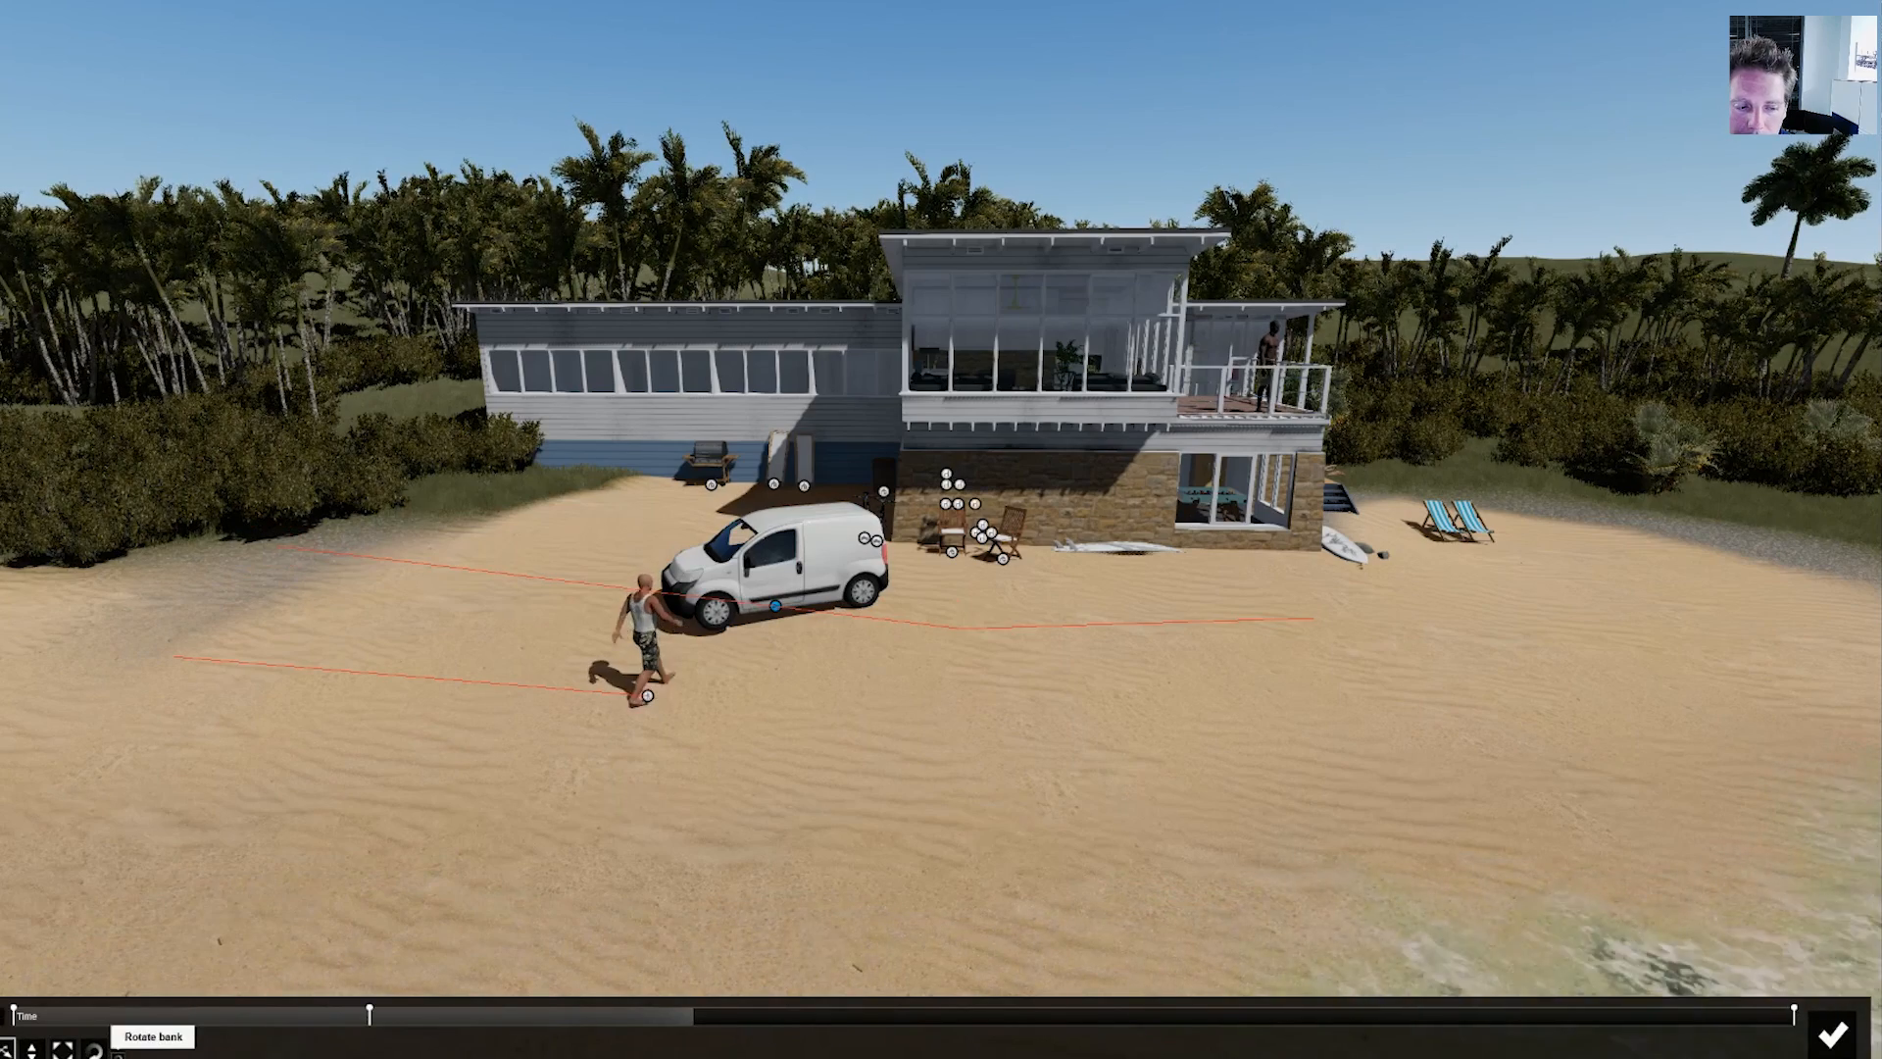
left_click_drag(745, 1020, 596, 1009)
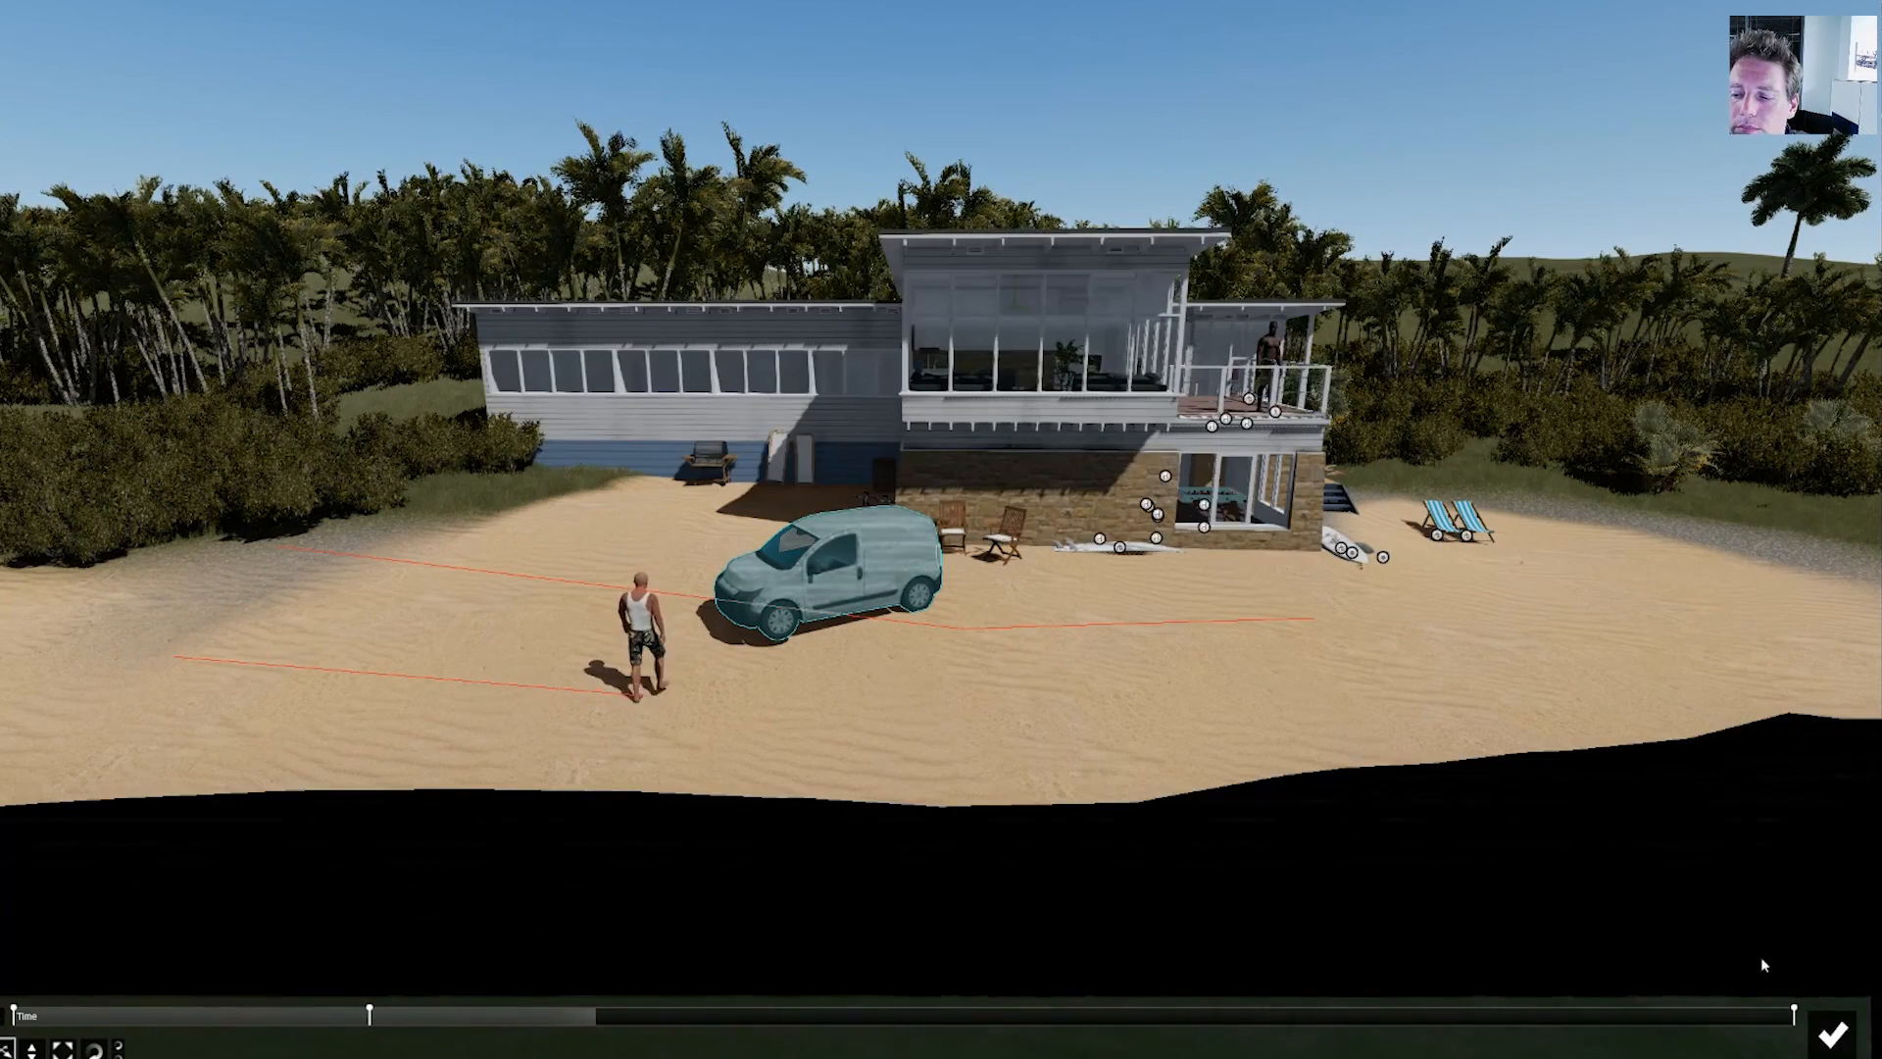
left_click(1831, 1035)
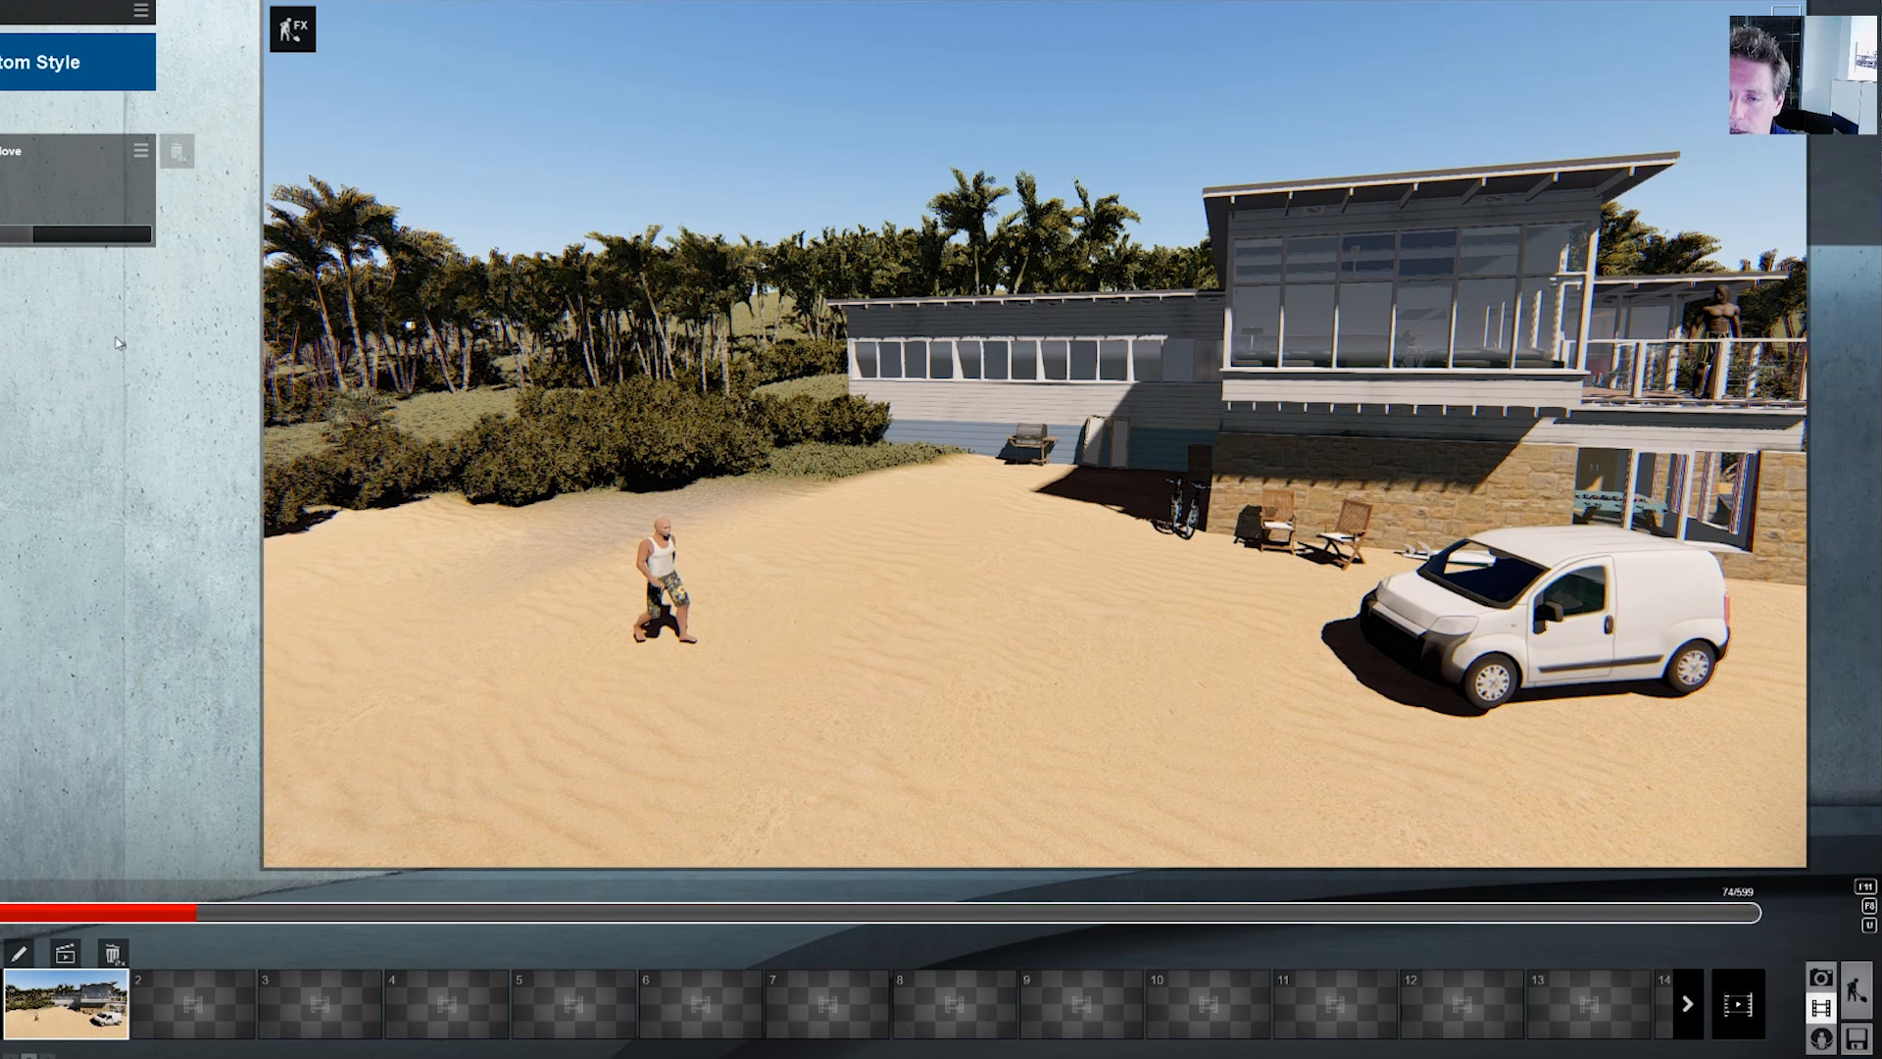
- Adjust the Advanced Move effect's time offset slightly and review the man's and van's movement in the clip
left_click_drag(50, 914, 343, 912)
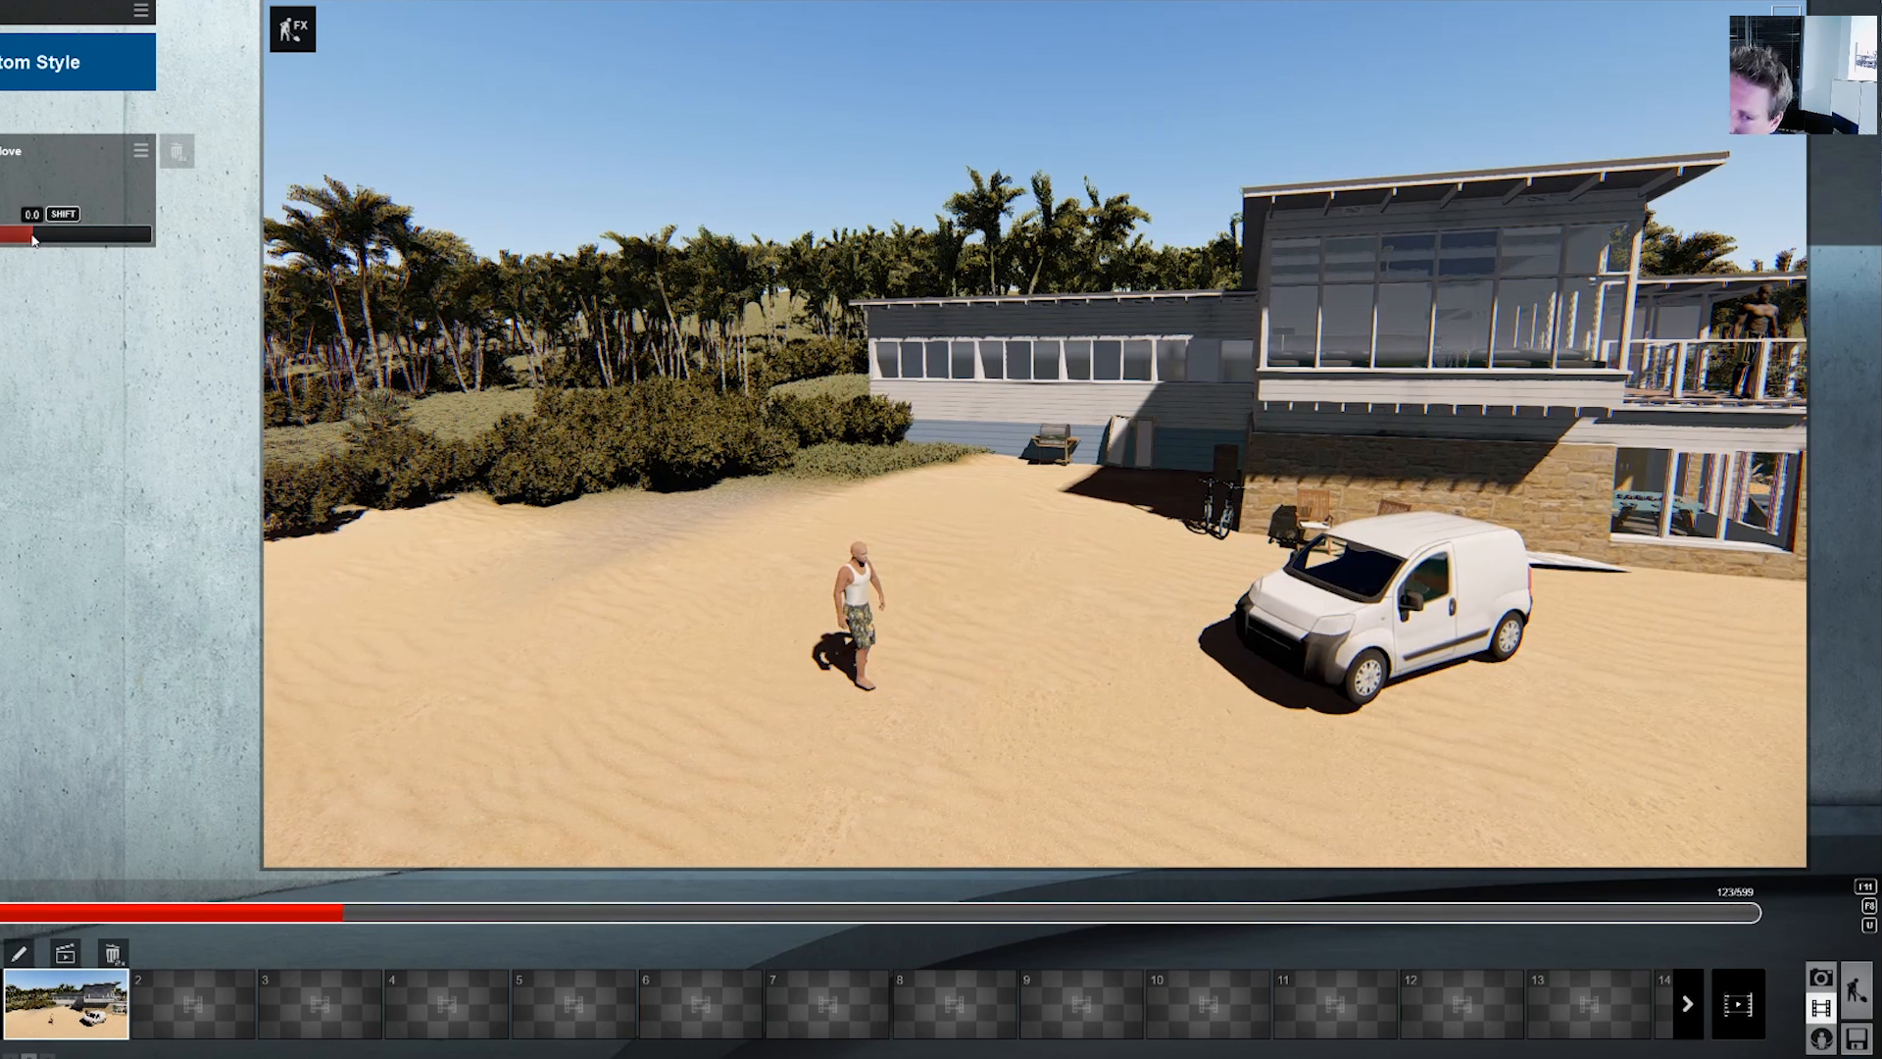
mouse_move(33, 239)
left_mouse_down()
mouse_move(16, 231)
mouse_move(37, 233)
left_mouse_up()
left_click(94, 913)
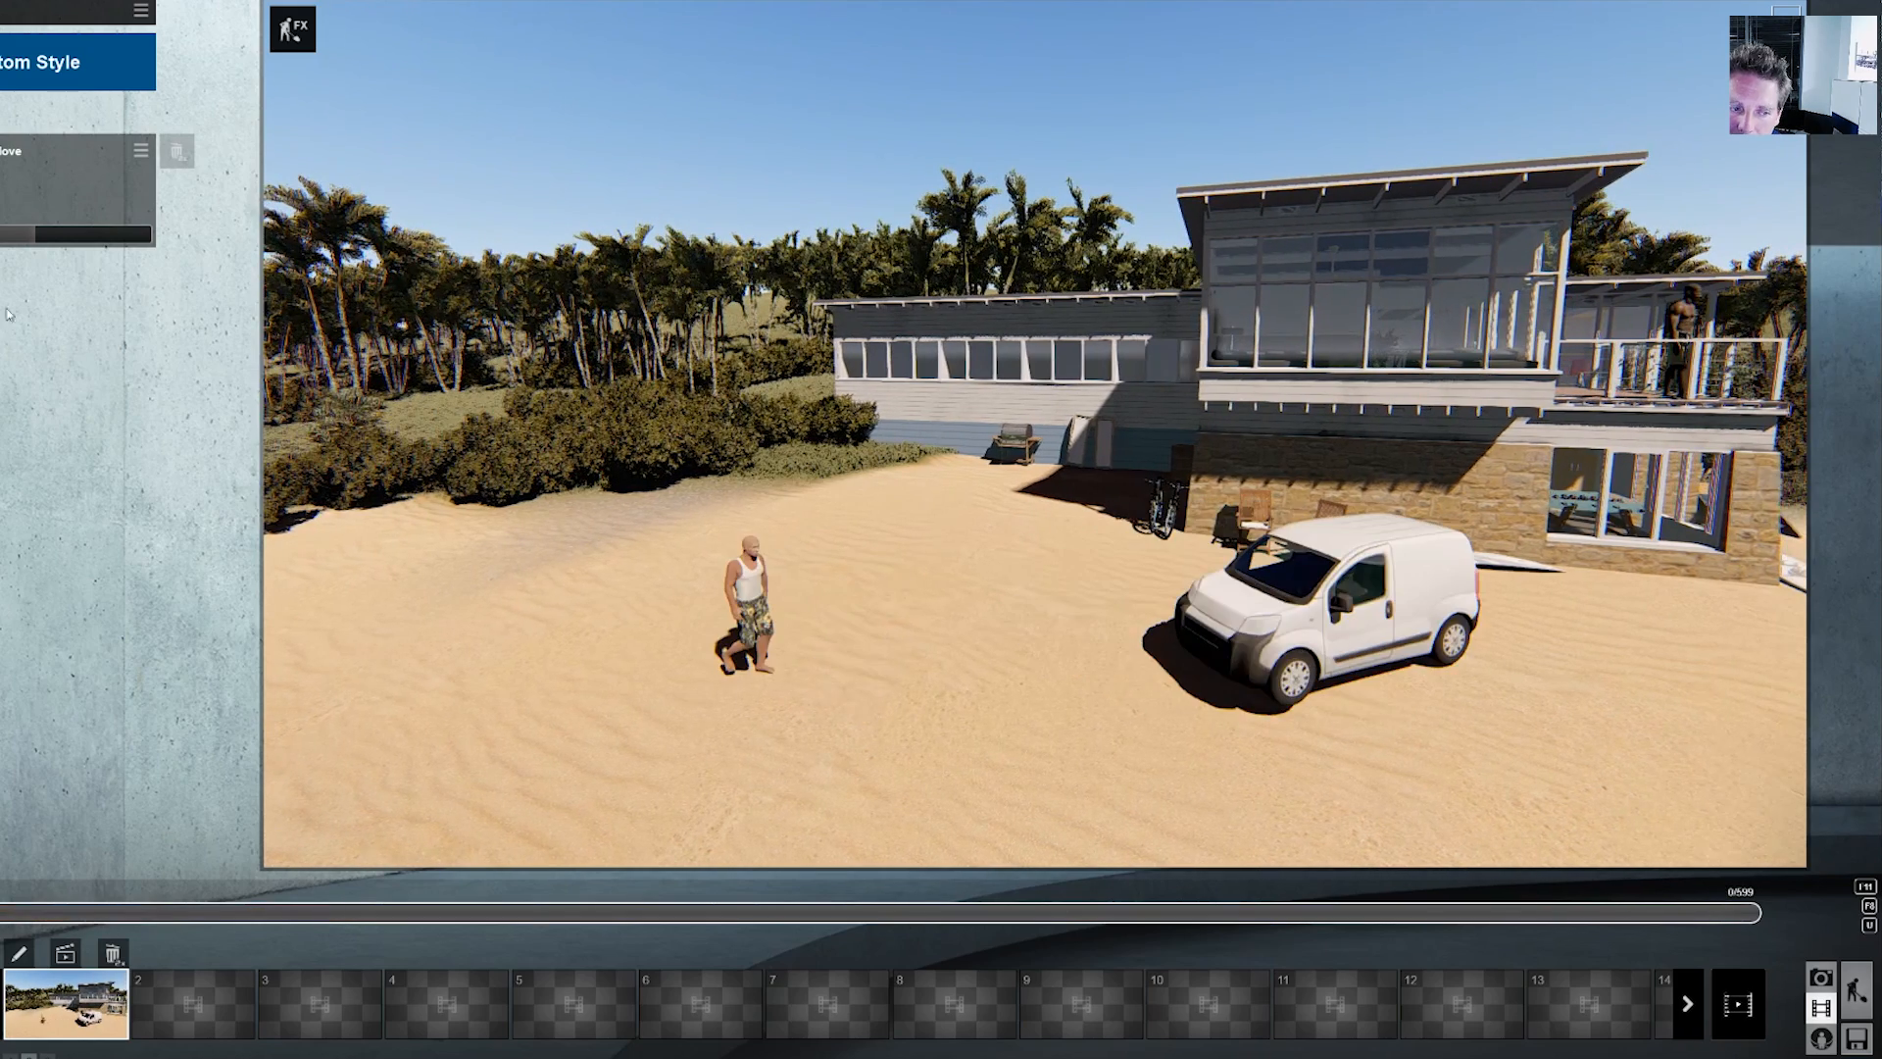
left_click_drag(36, 234, 29, 234)
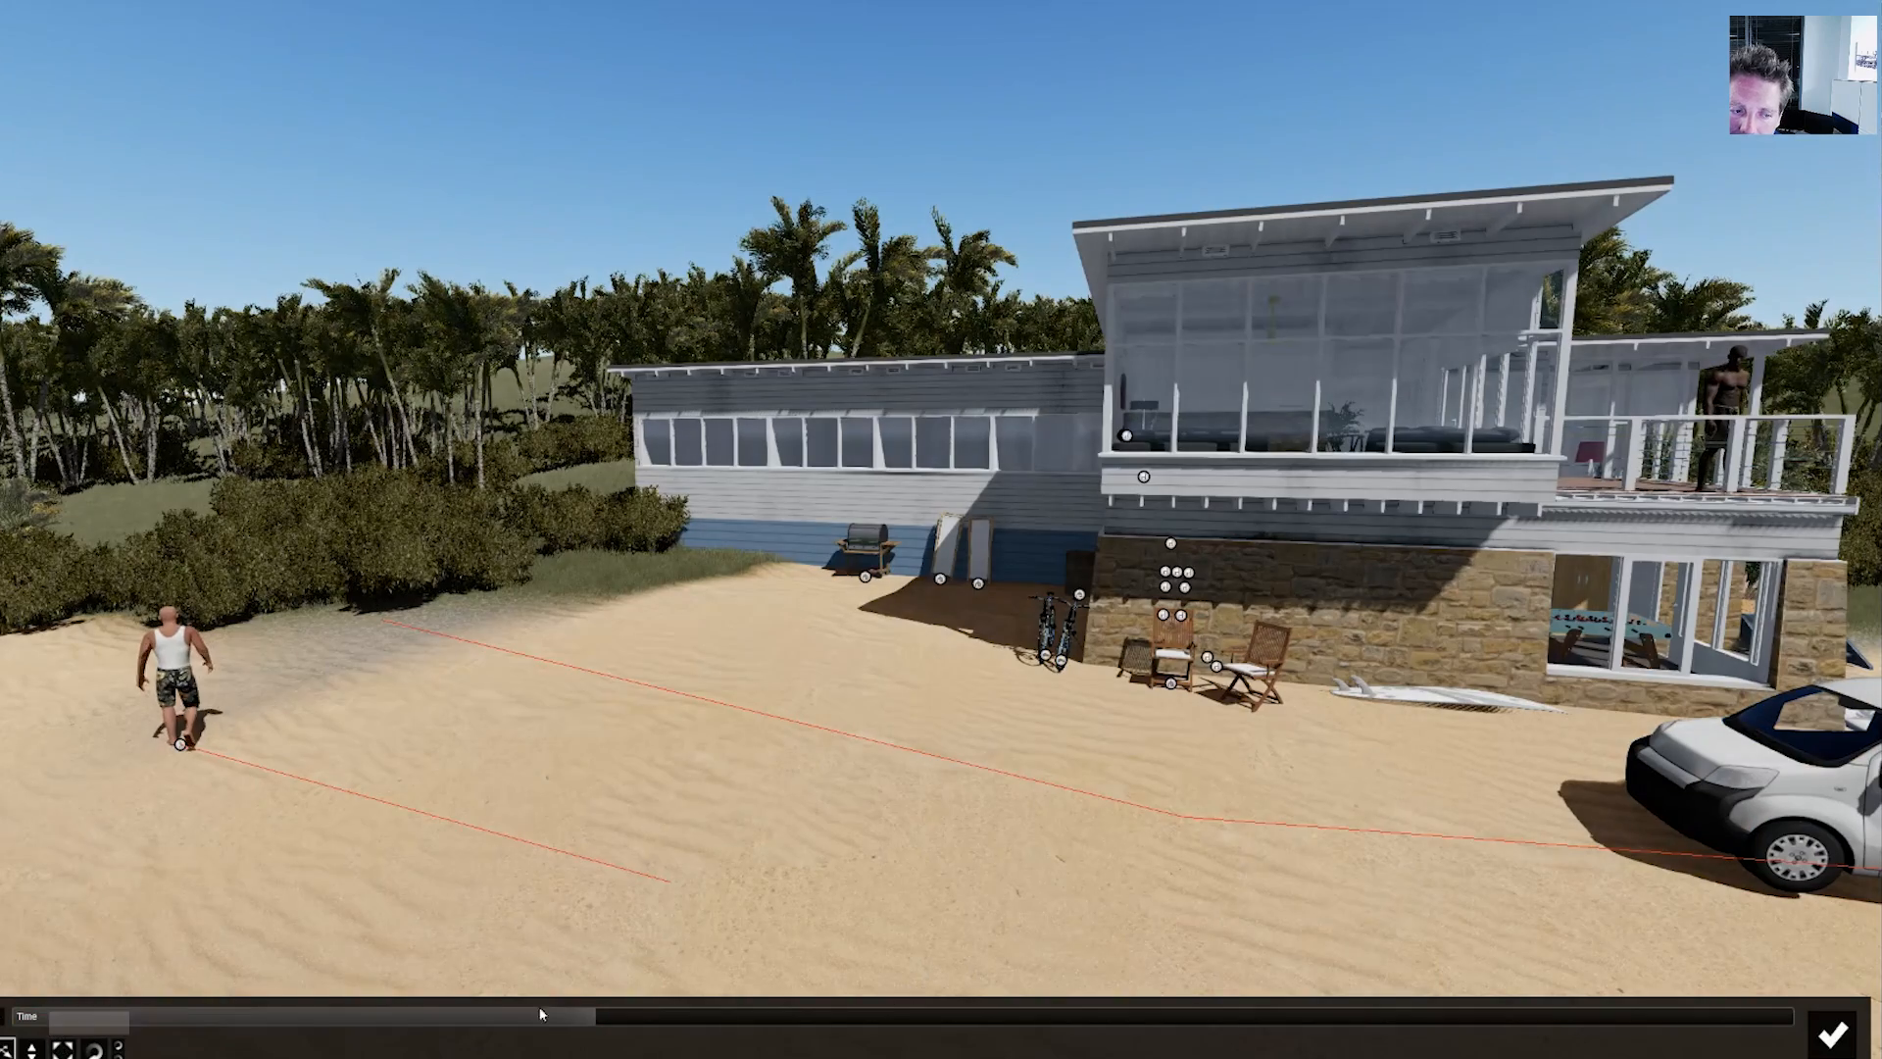
- Check the van's position around its middle keyframe and accept the Advanced Move edits
left_click(369, 1021)
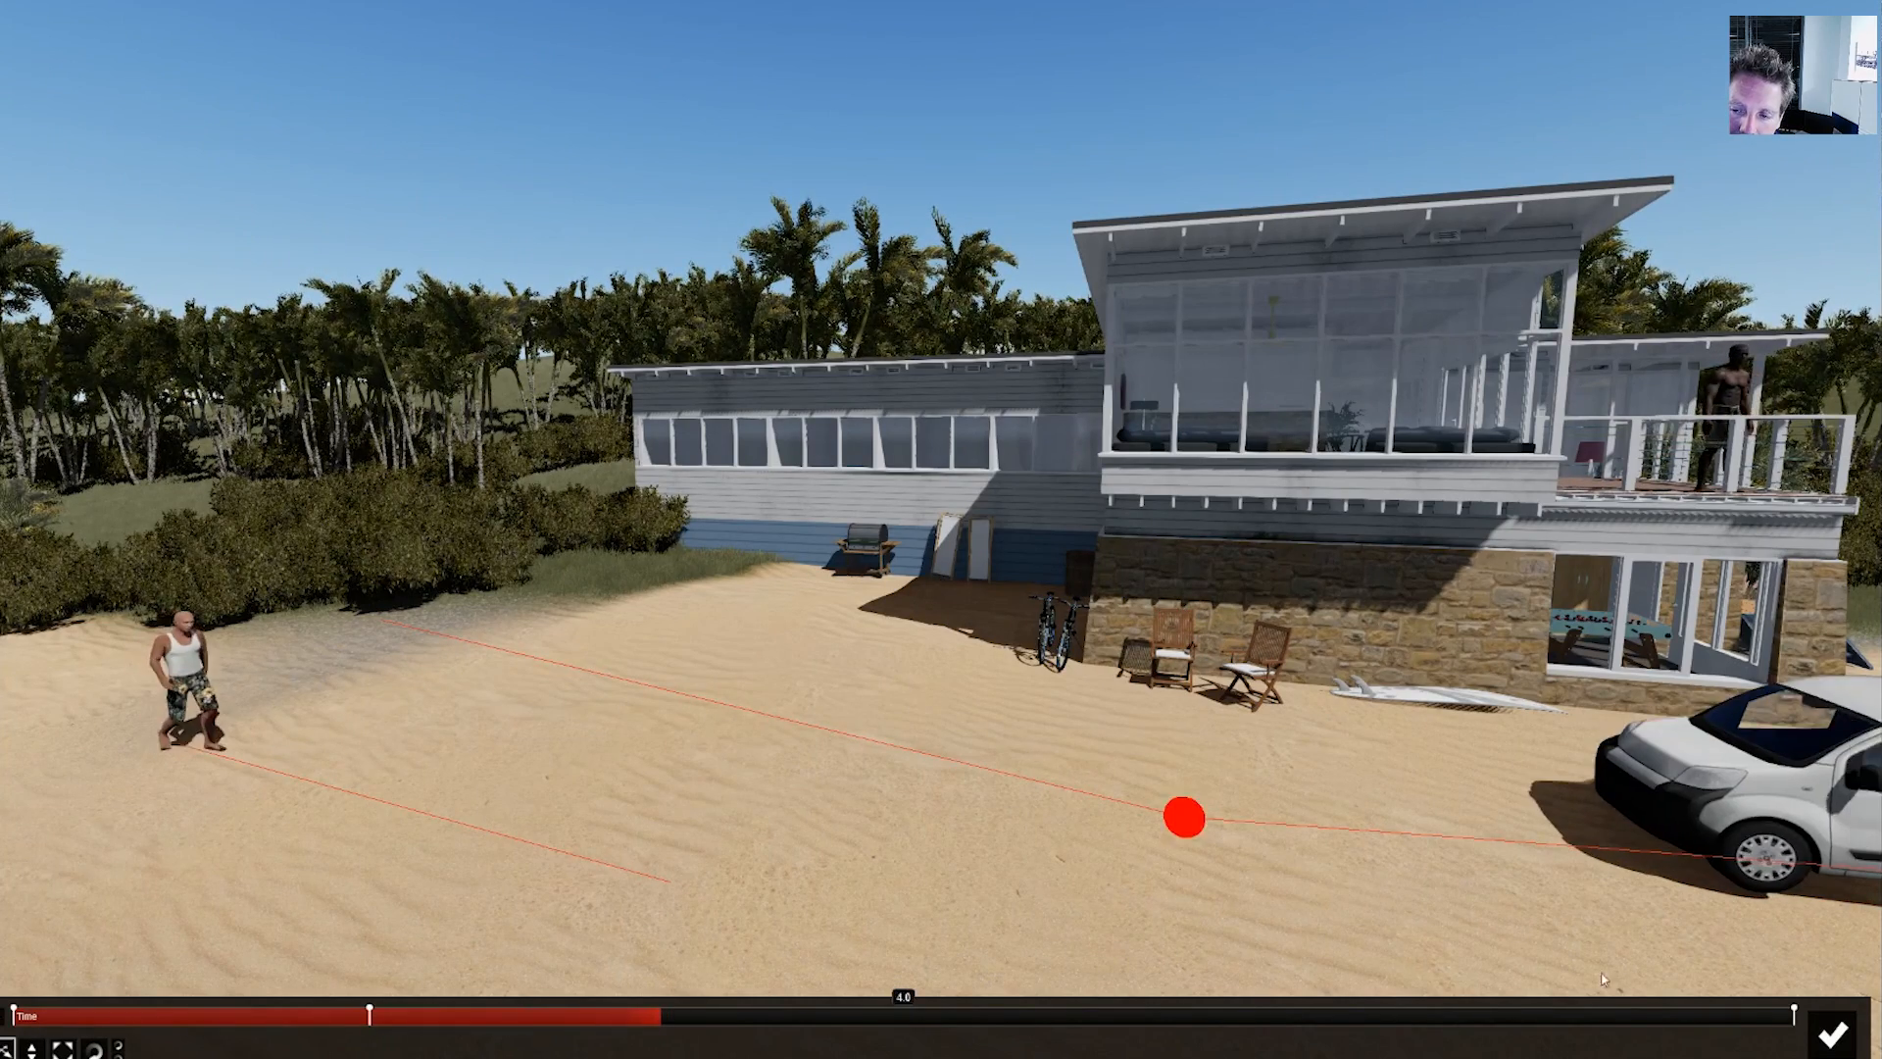
left_click(1833, 1034)
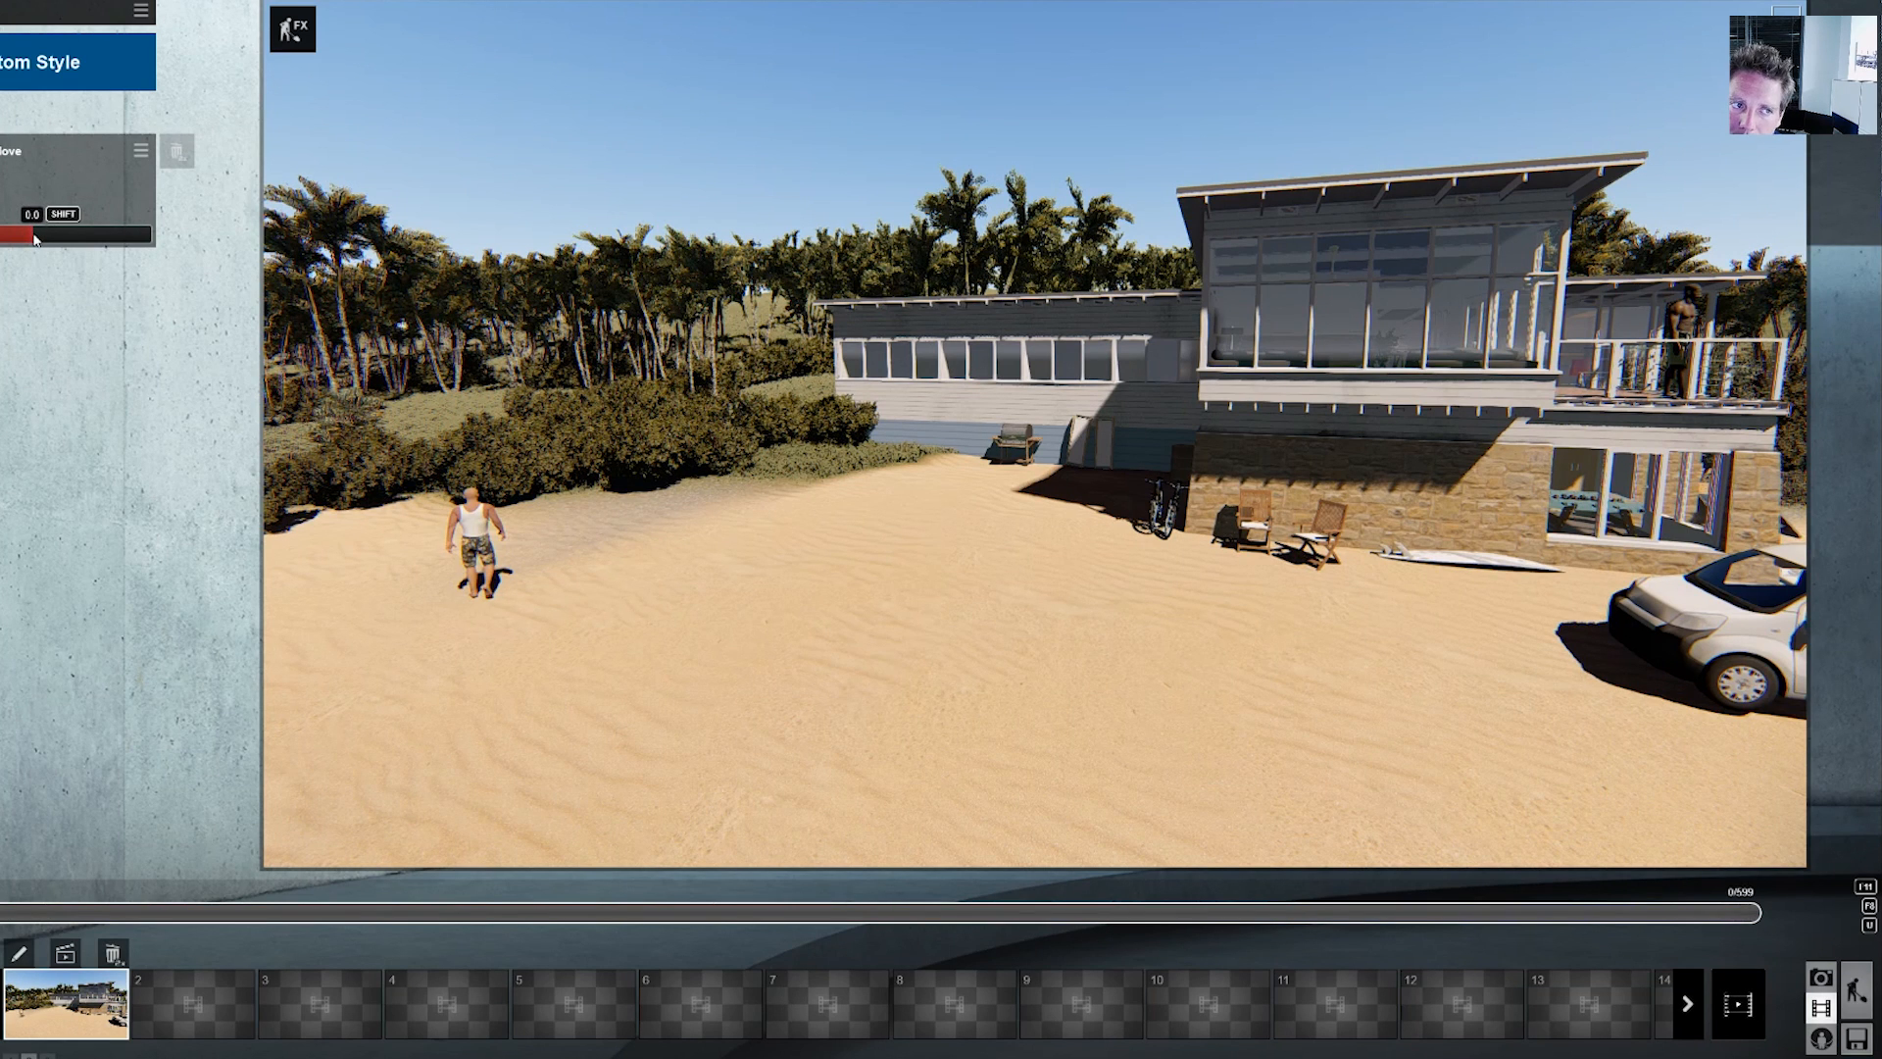
- Remove the Advanced Move effect from the clip and add a Mass Move effect
double_click(167, 165)
left_click(292, 29)
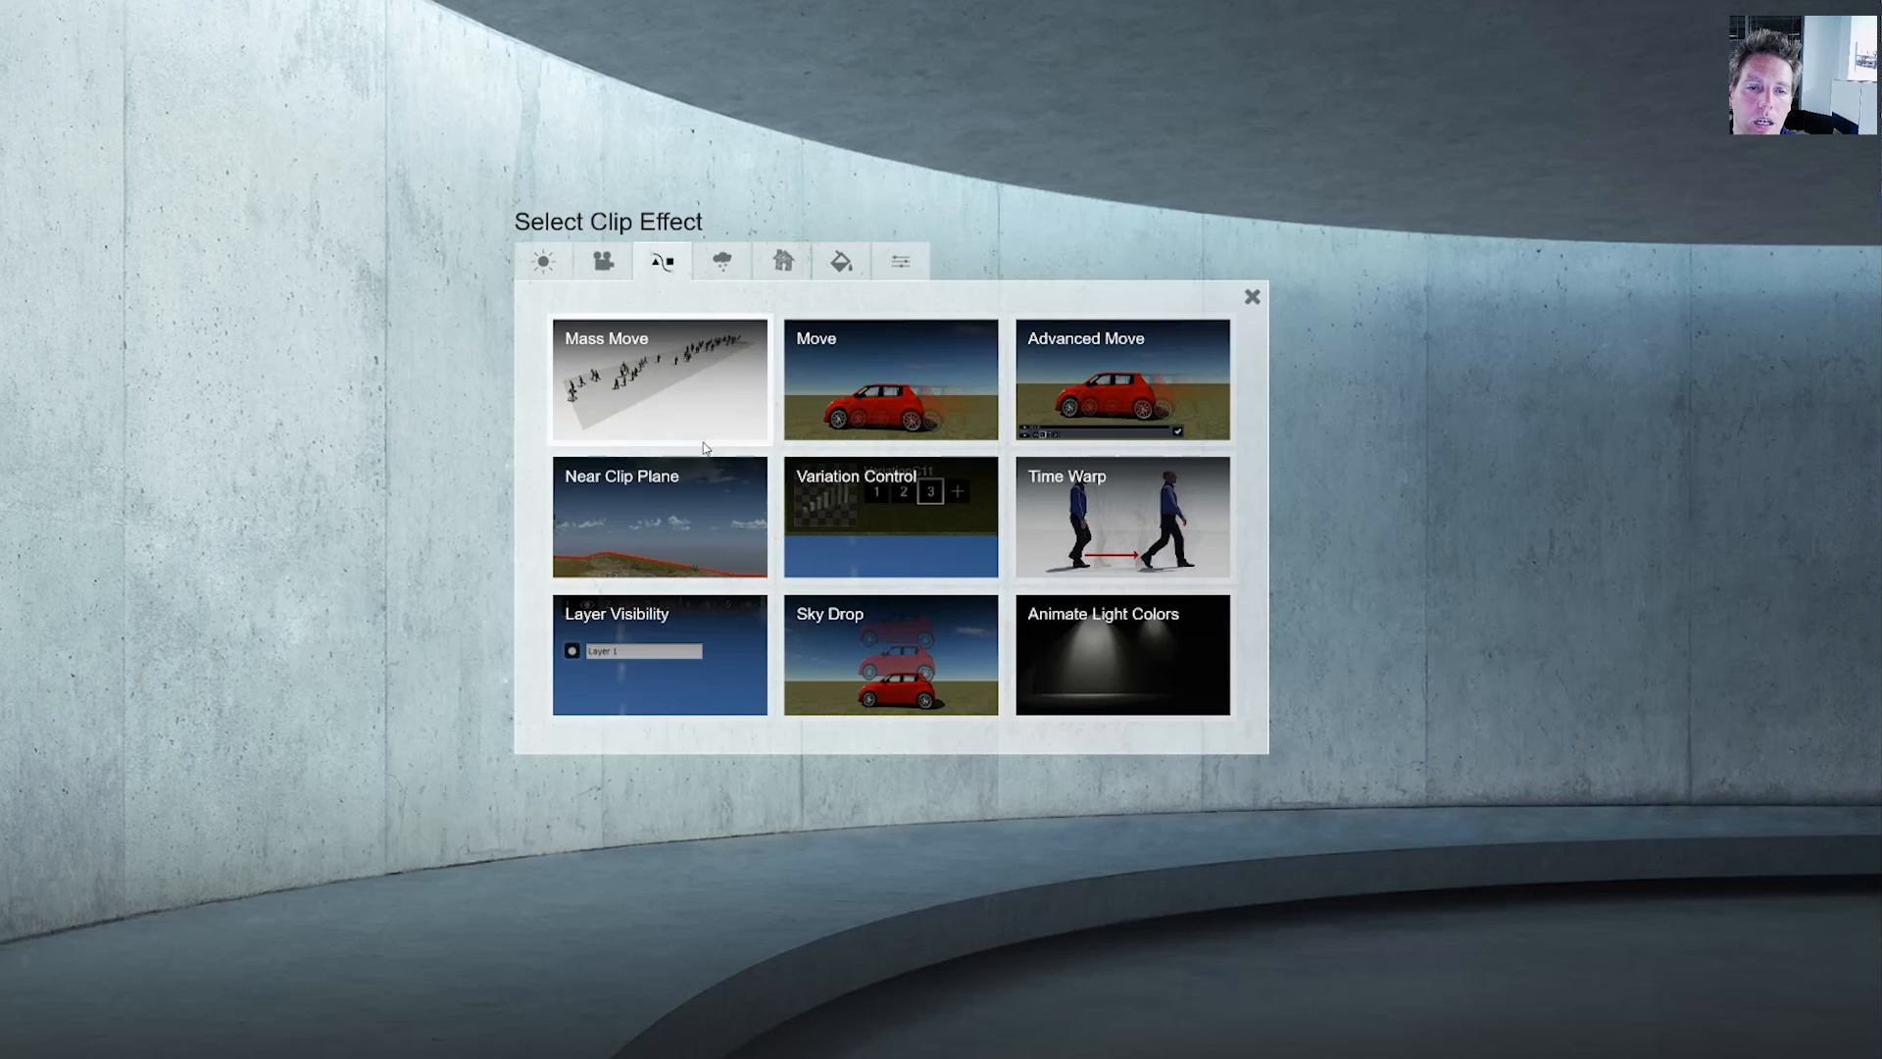
left_click(1143, 370)
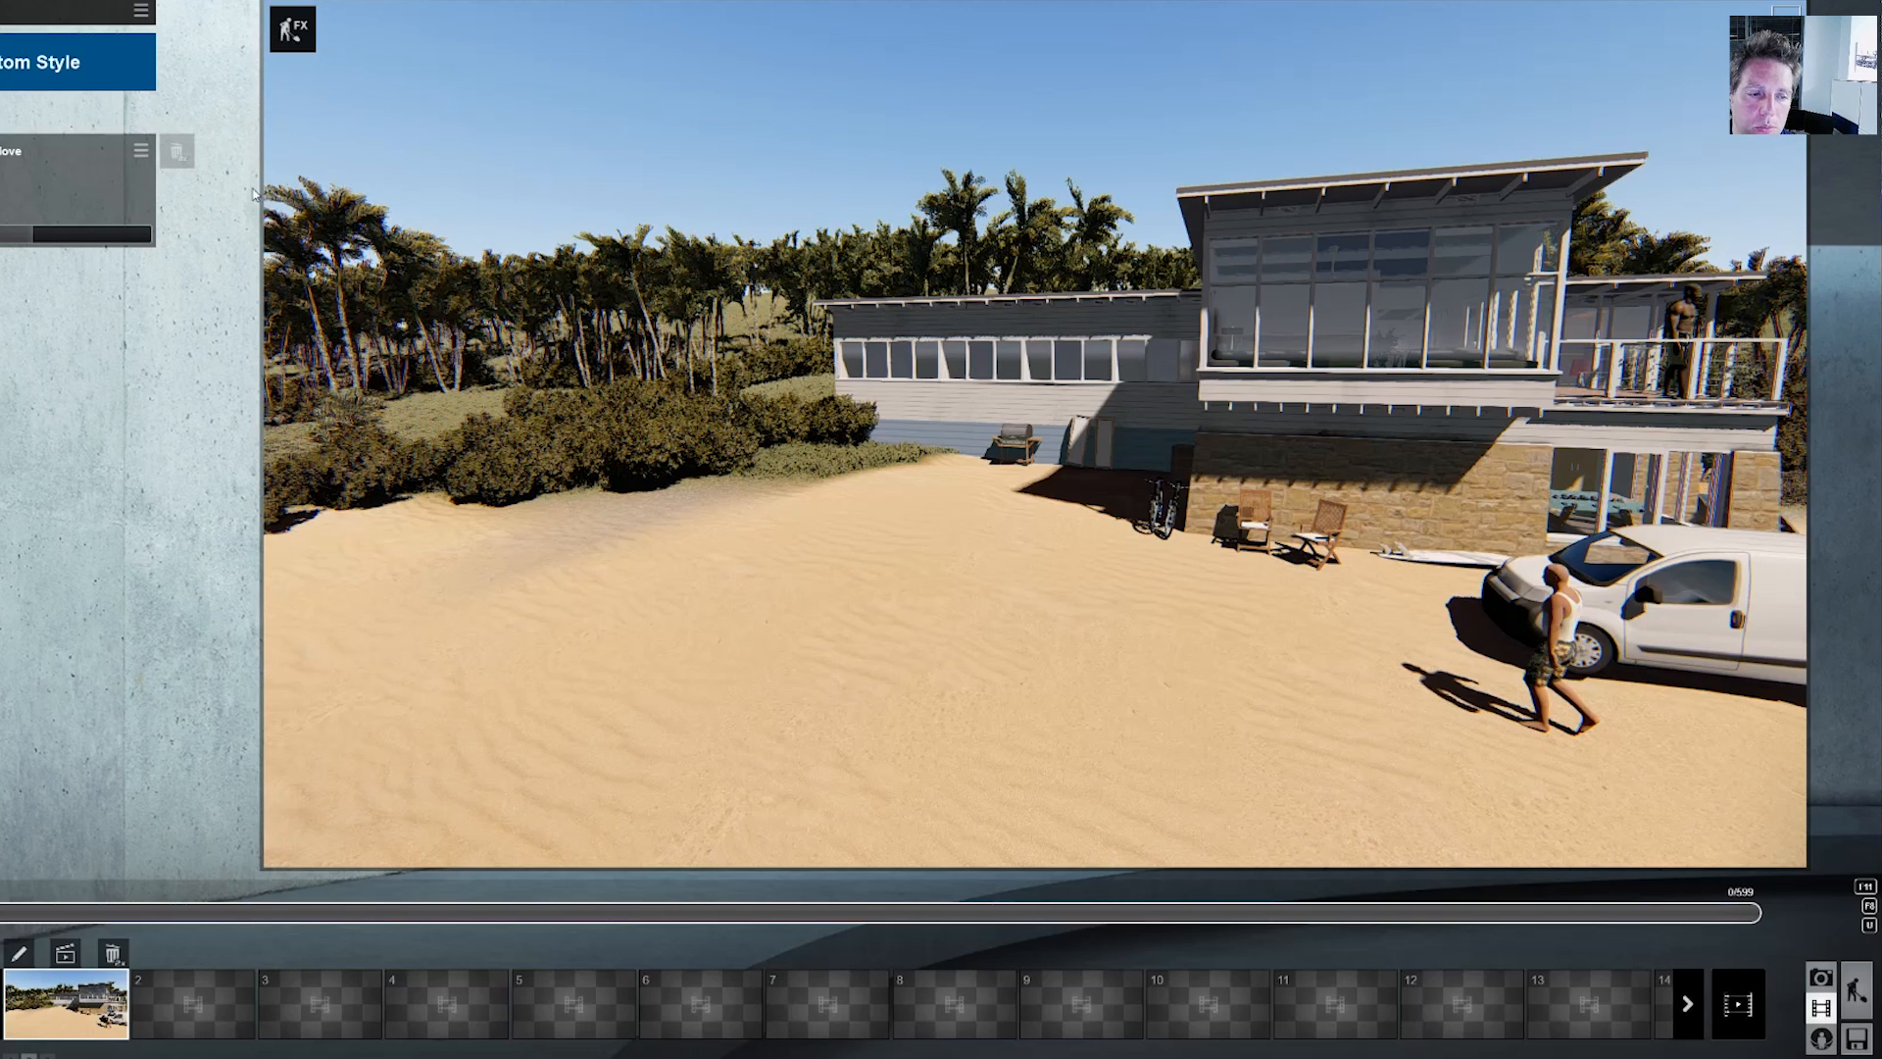
double_click(191, 160)
left_click(292, 28)
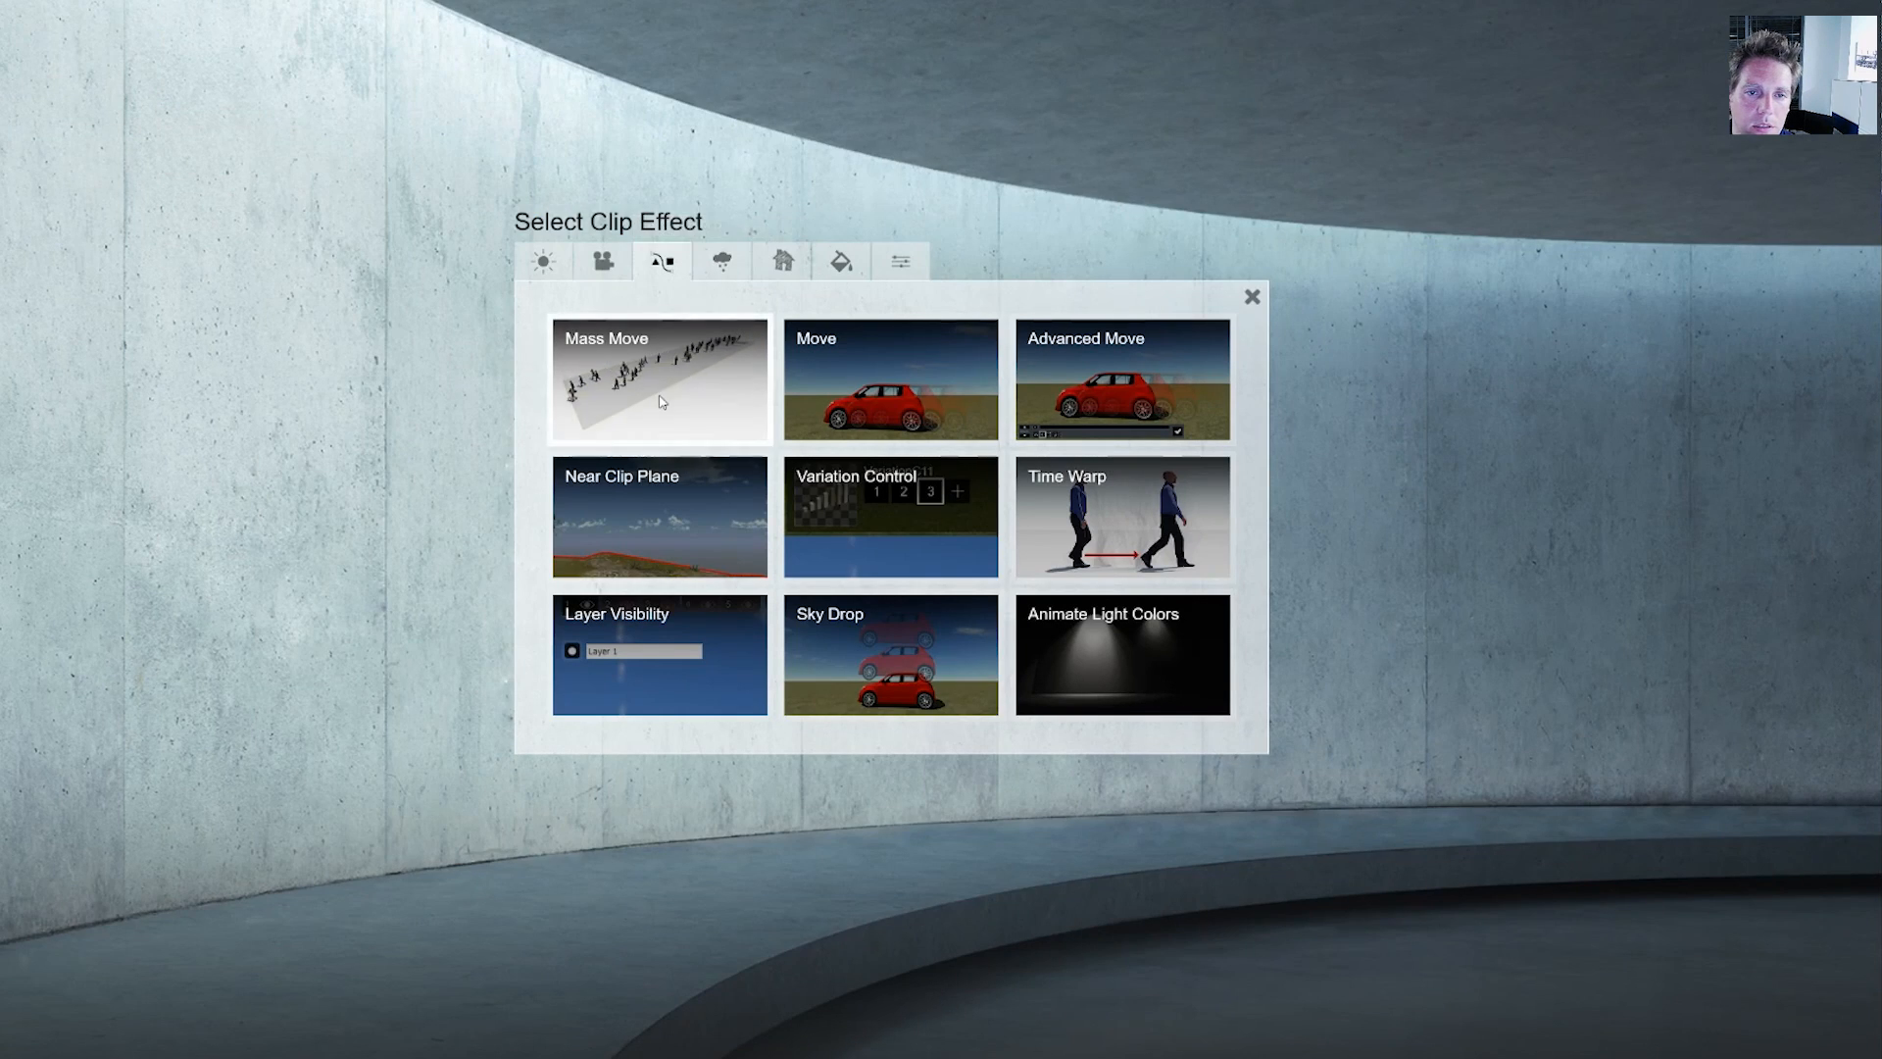
left_click(588, 386)
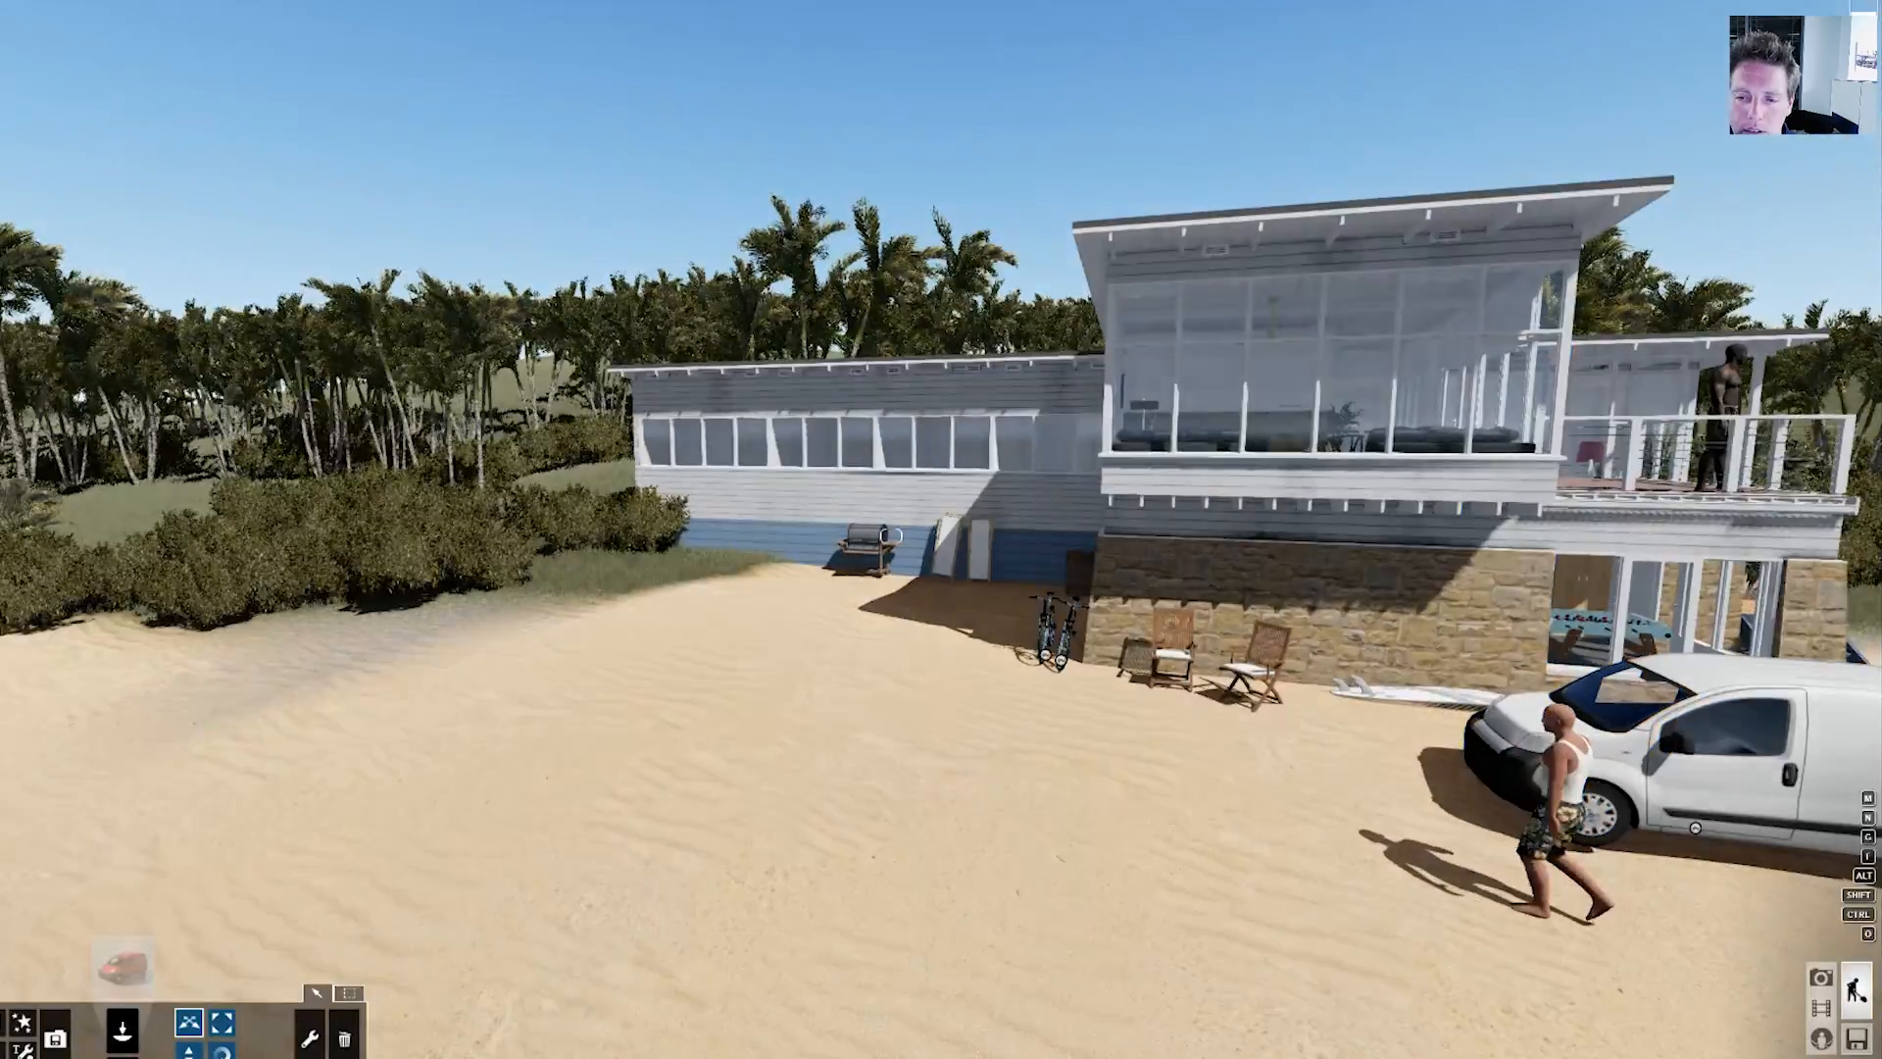
- Delete the white van and the walking man from the beach in Build mode
right_click_drag(1225, 834, 617, 739)
left_click(344, 1038)
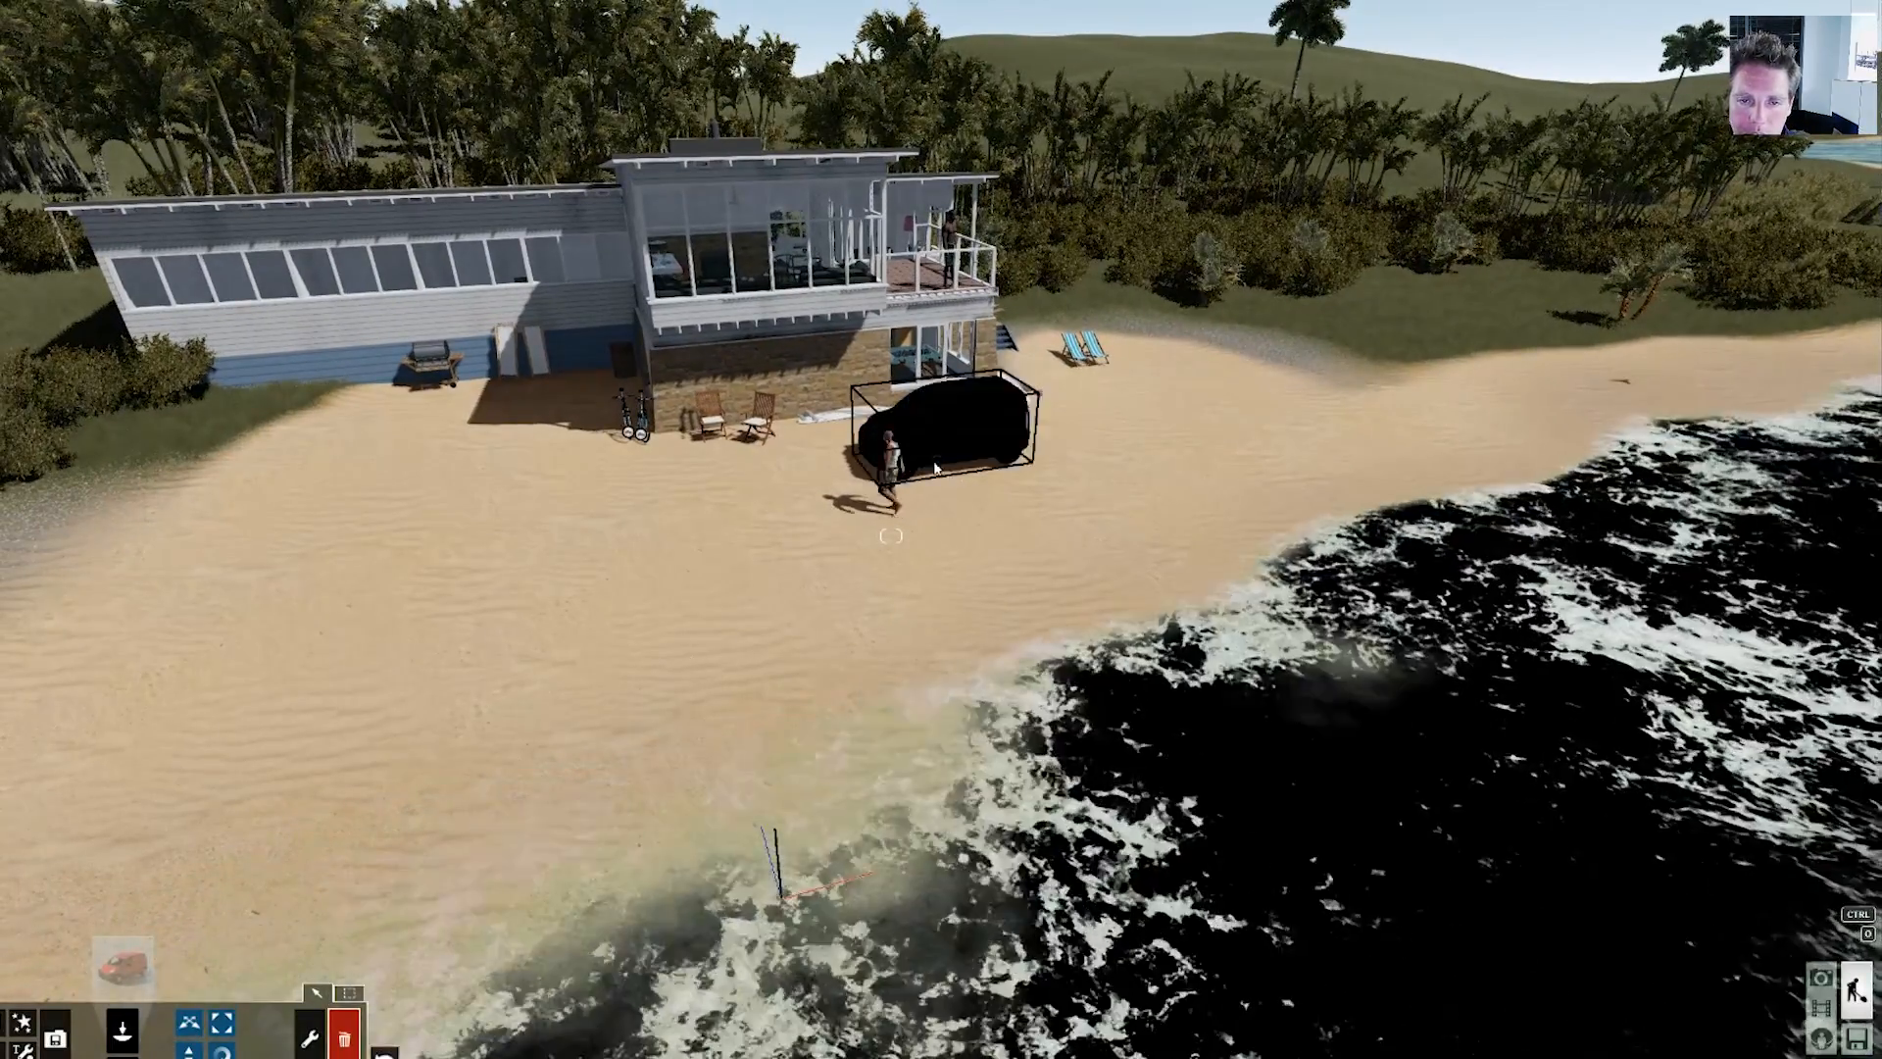
left_click(941, 457)
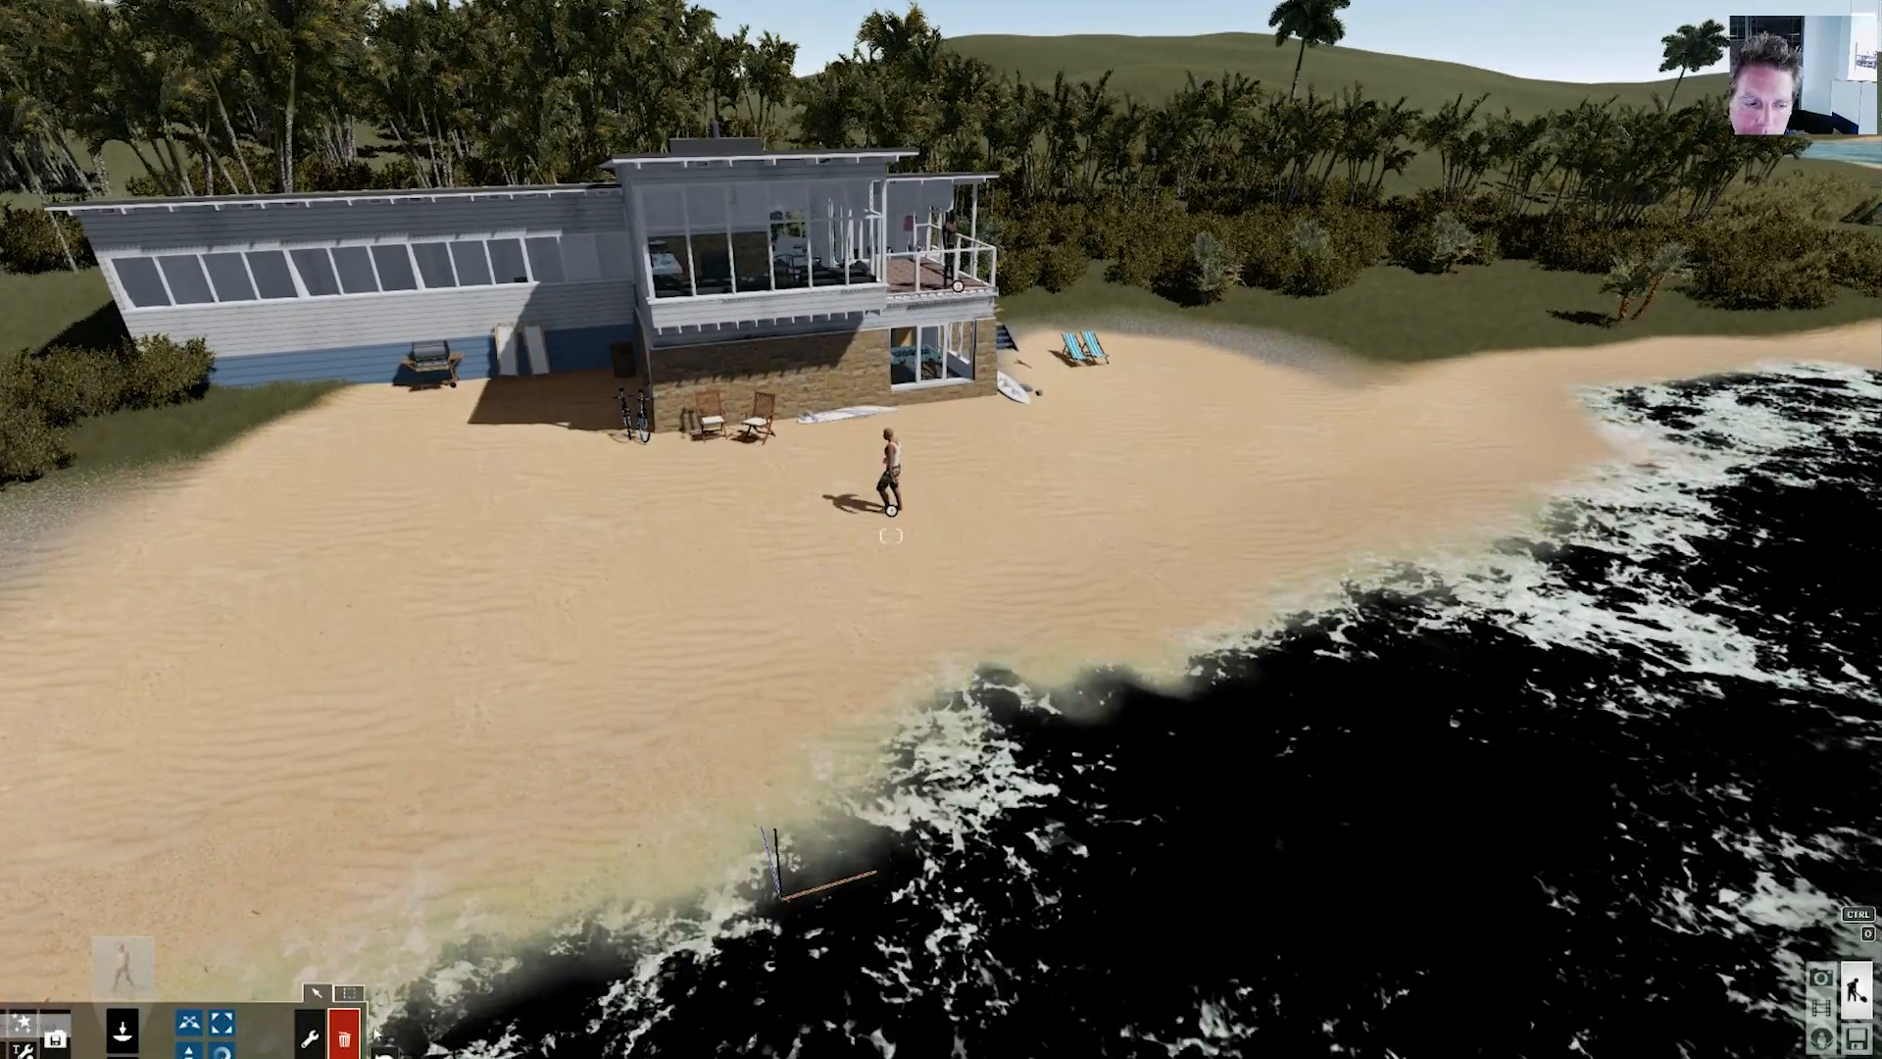
left_click(894, 511)
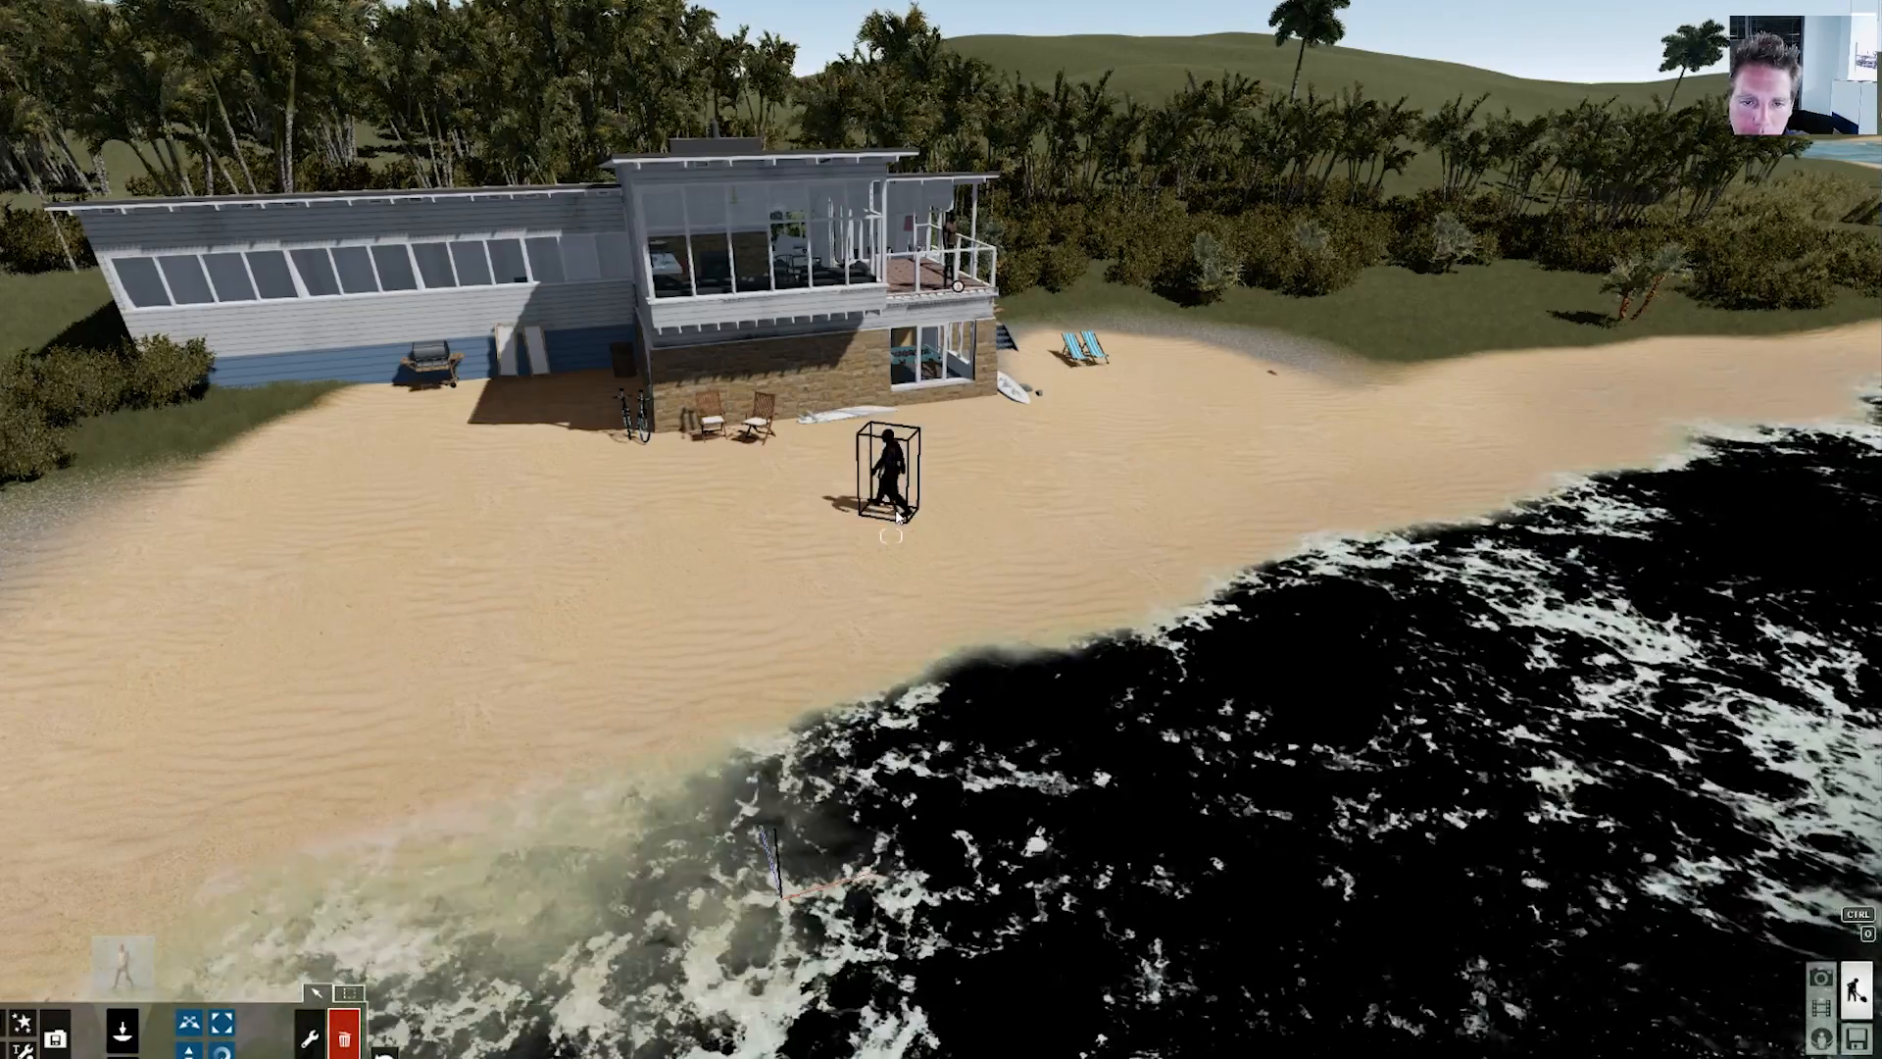
- View the whole beachfront from farther away and look through the cars in the Transport Library
key("w")
right_click_drag(894, 511, 774, 627)
key("w")
key("s")
key("s")
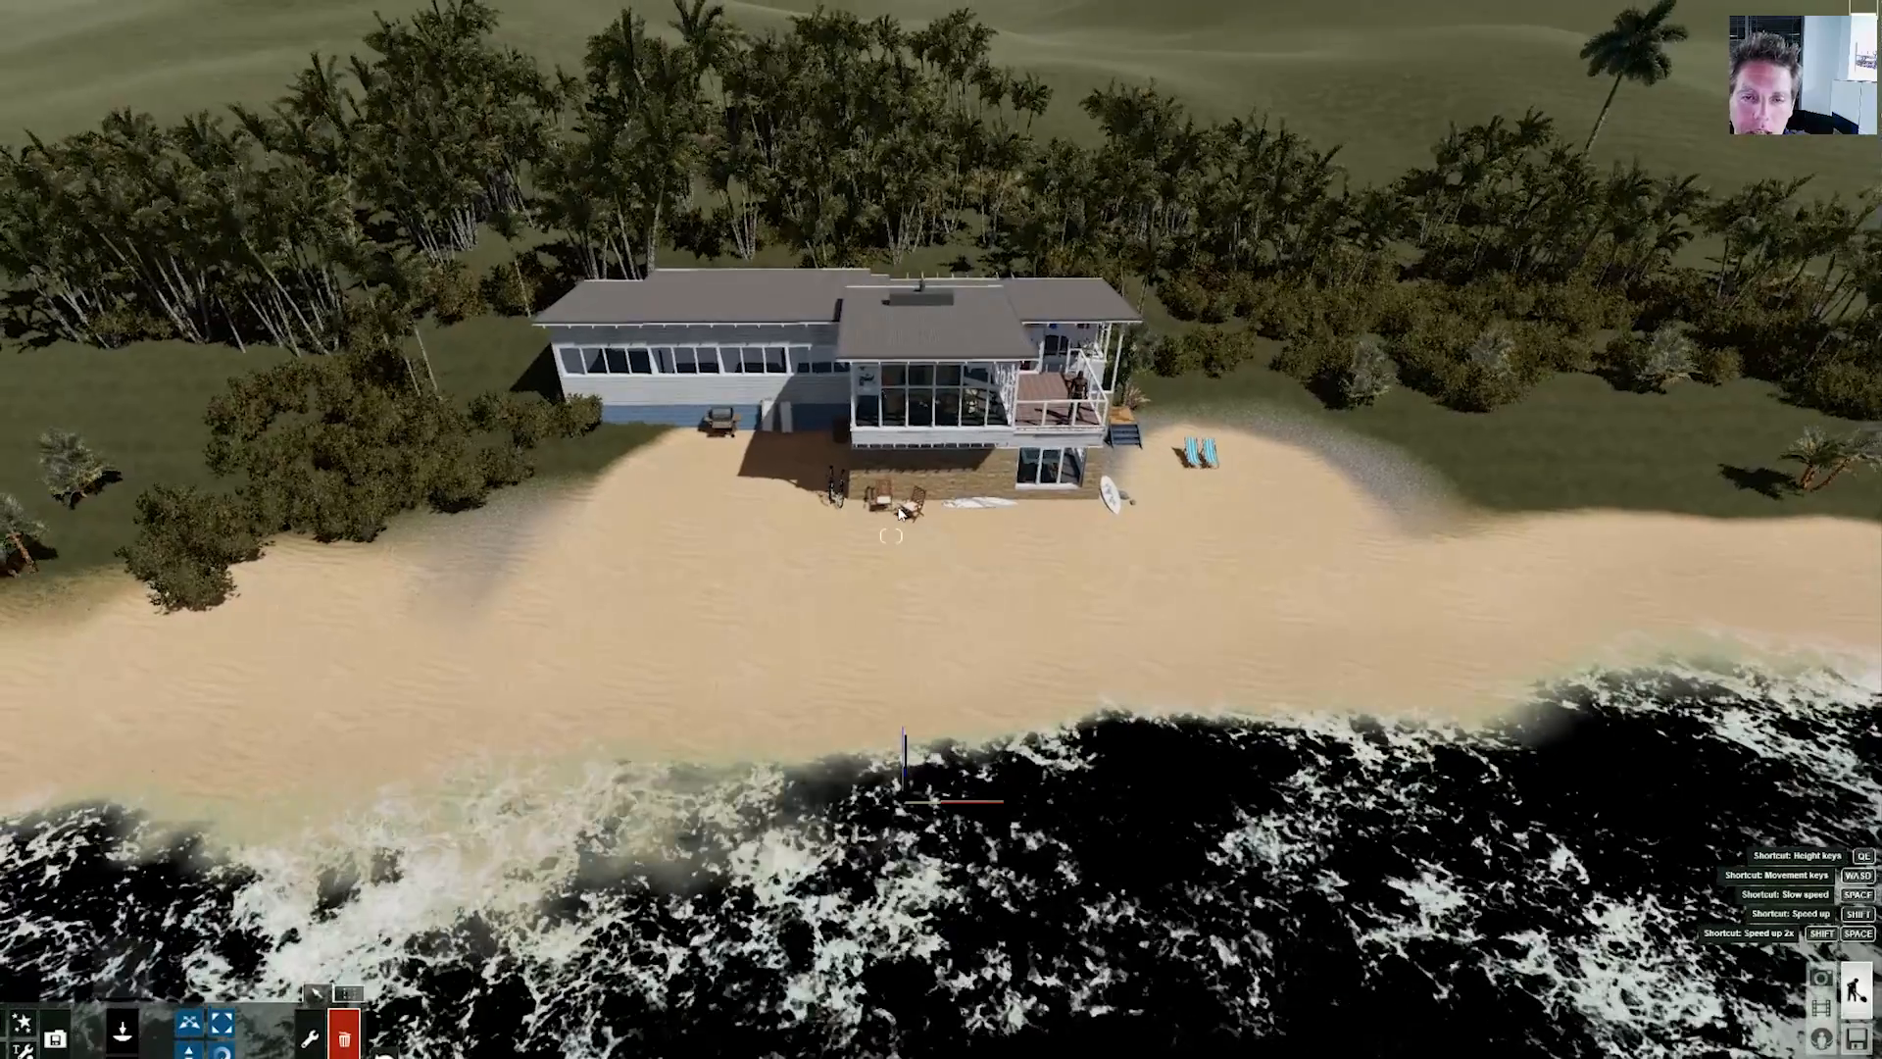
key("w")
right_click_drag(891, 536, 897, 513)
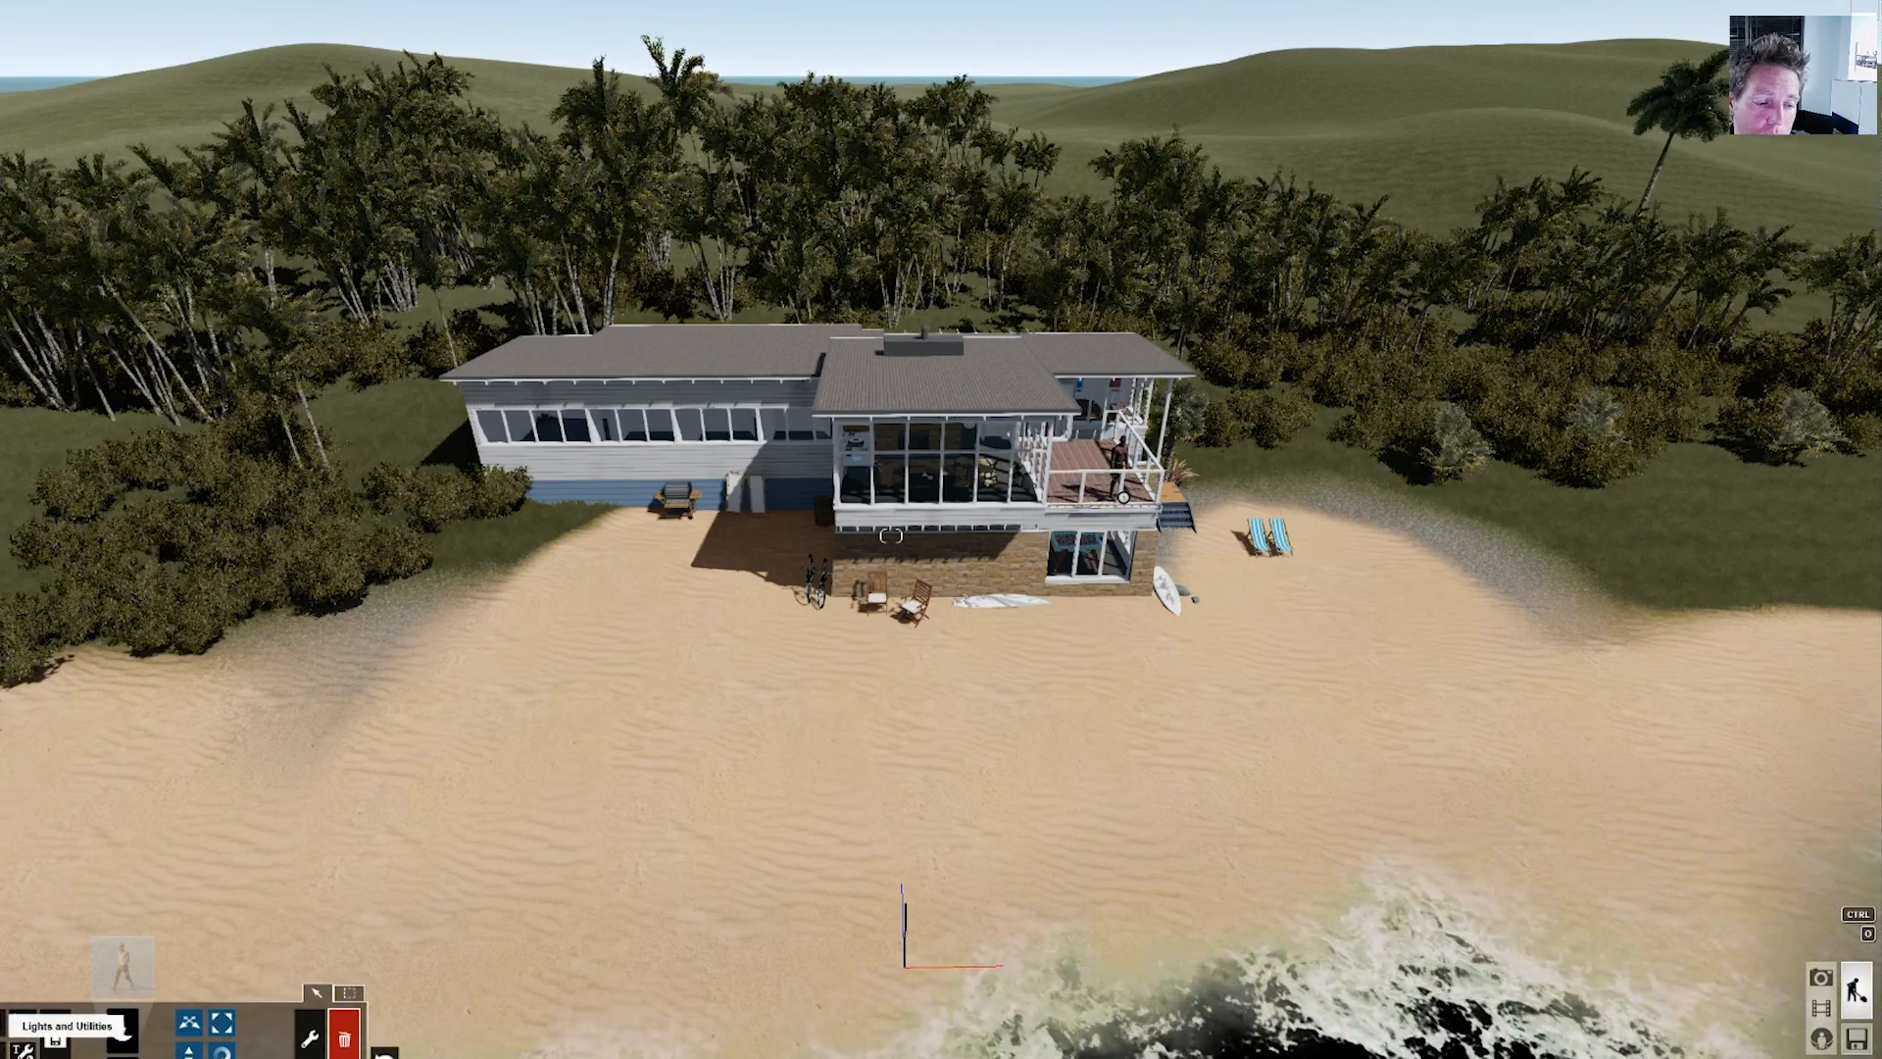
left_click(23, 1047)
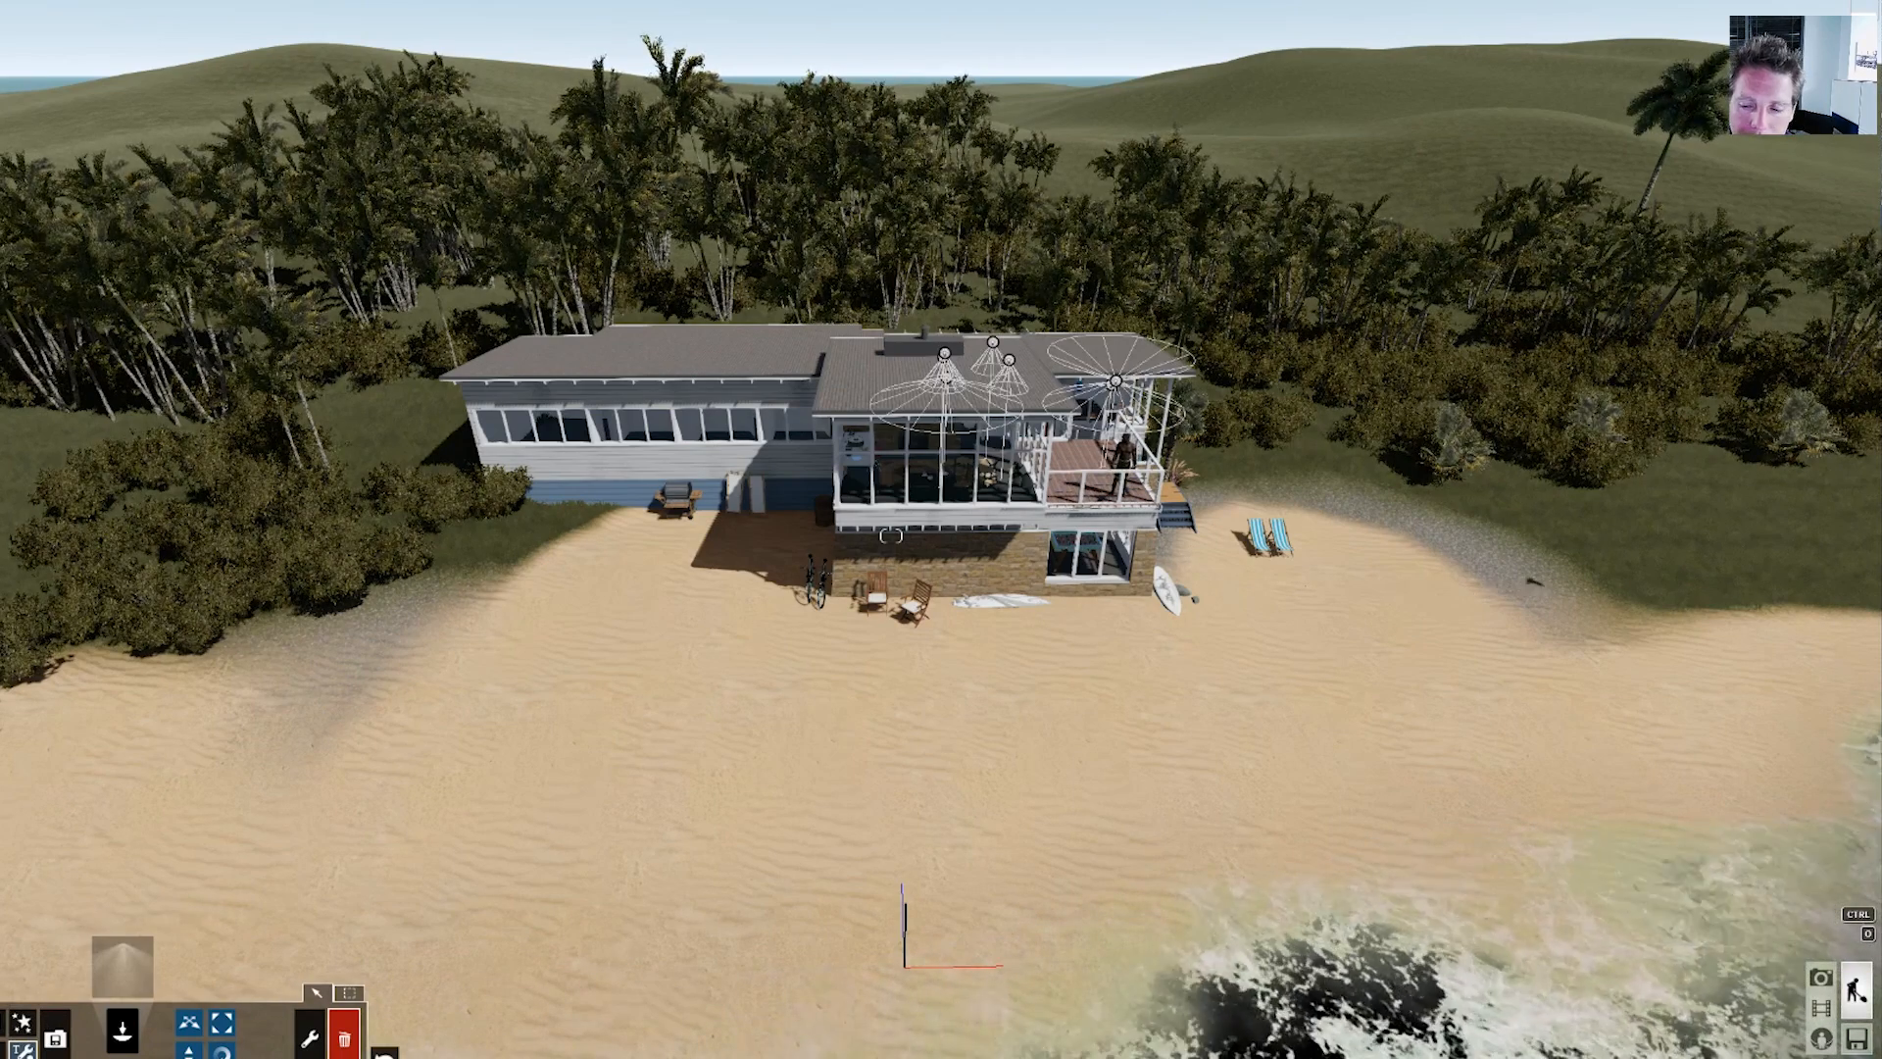
left_click(8, 1019)
left_click(135, 985)
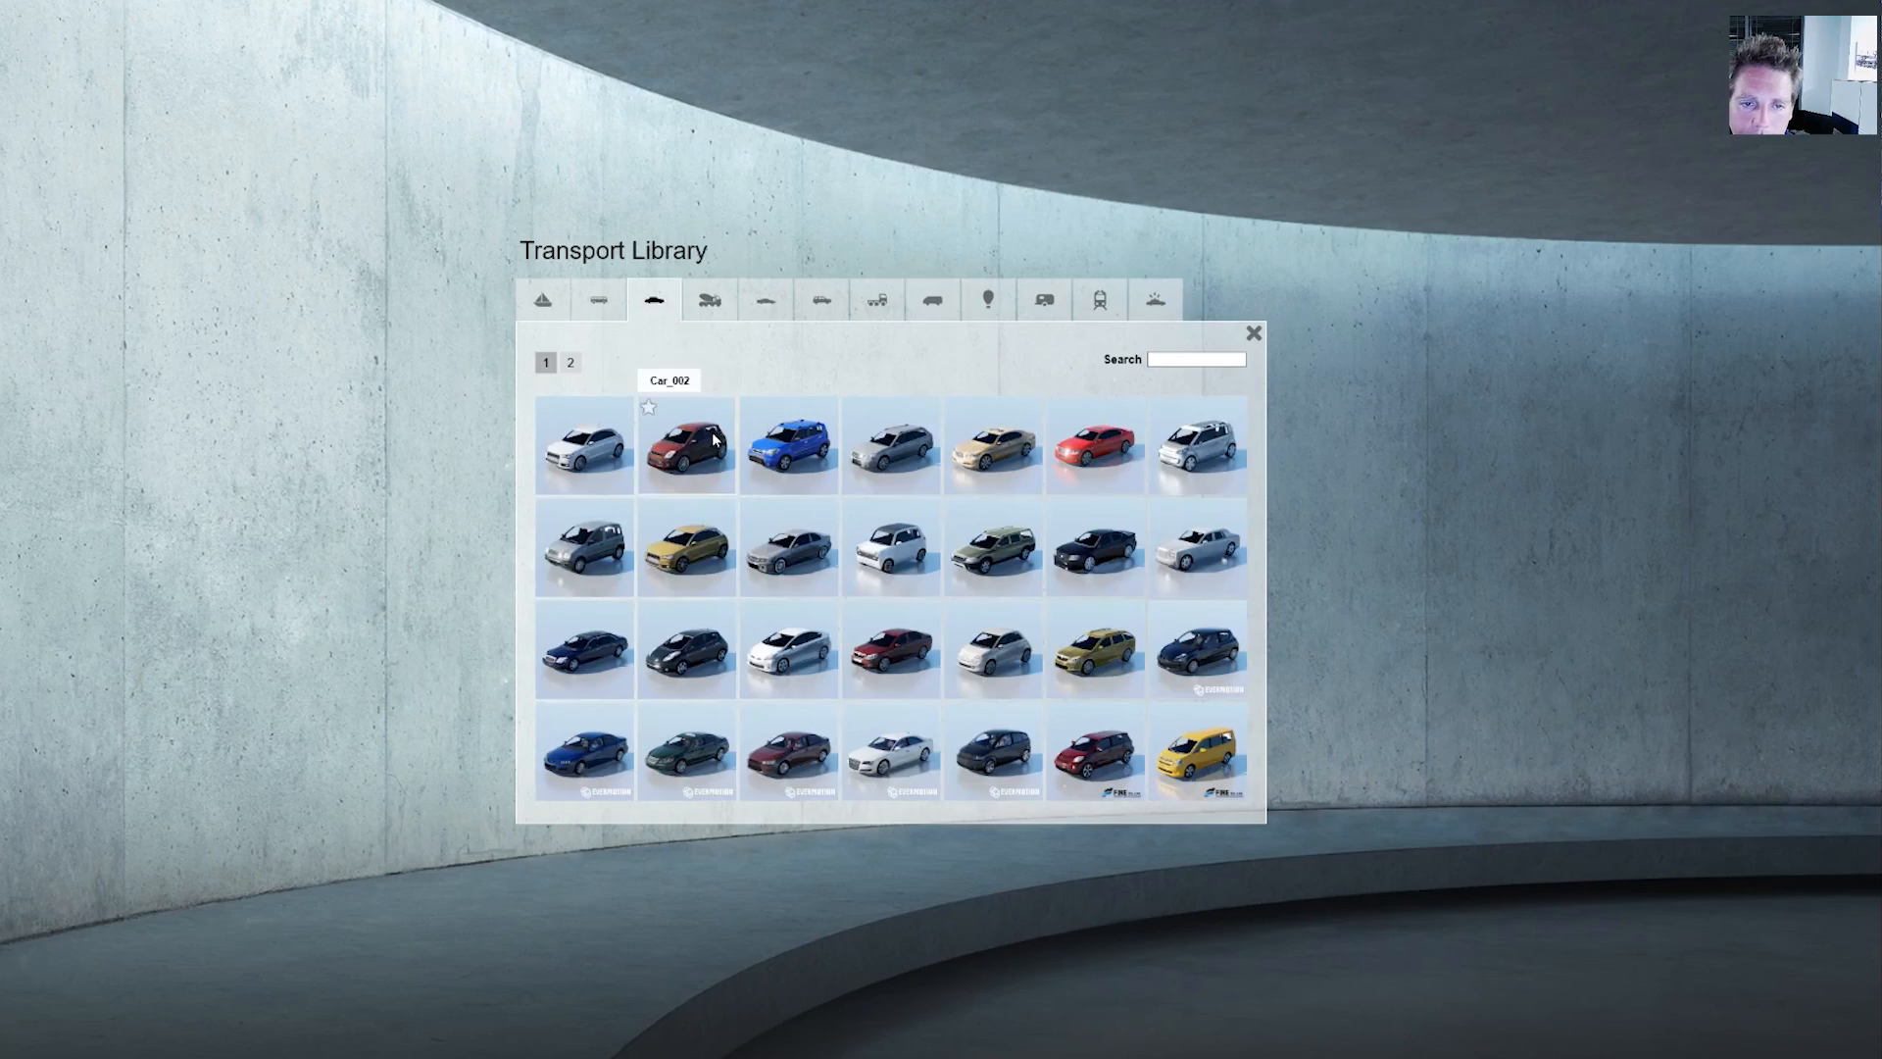
left_click(1253, 335)
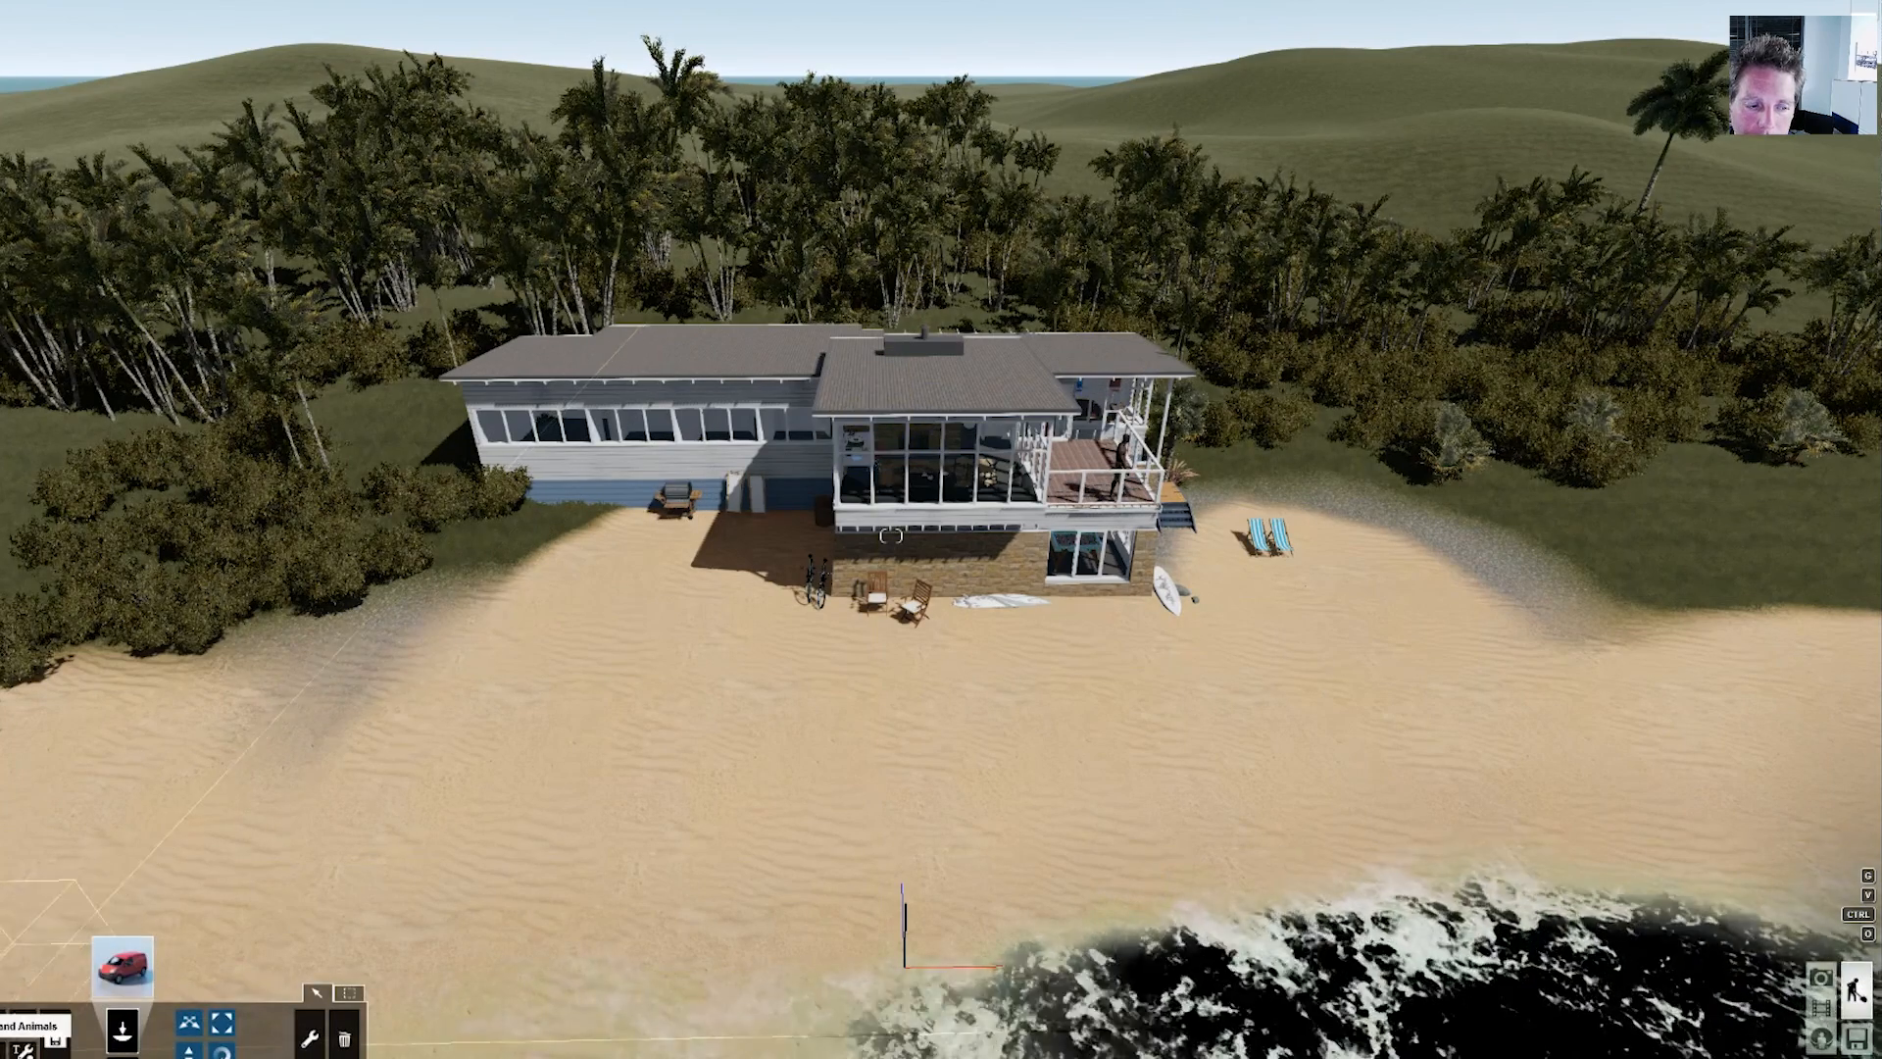
- Mass-place the walking man in the white tank top along a straight line across the beach in front of the house
left_click(125, 984)
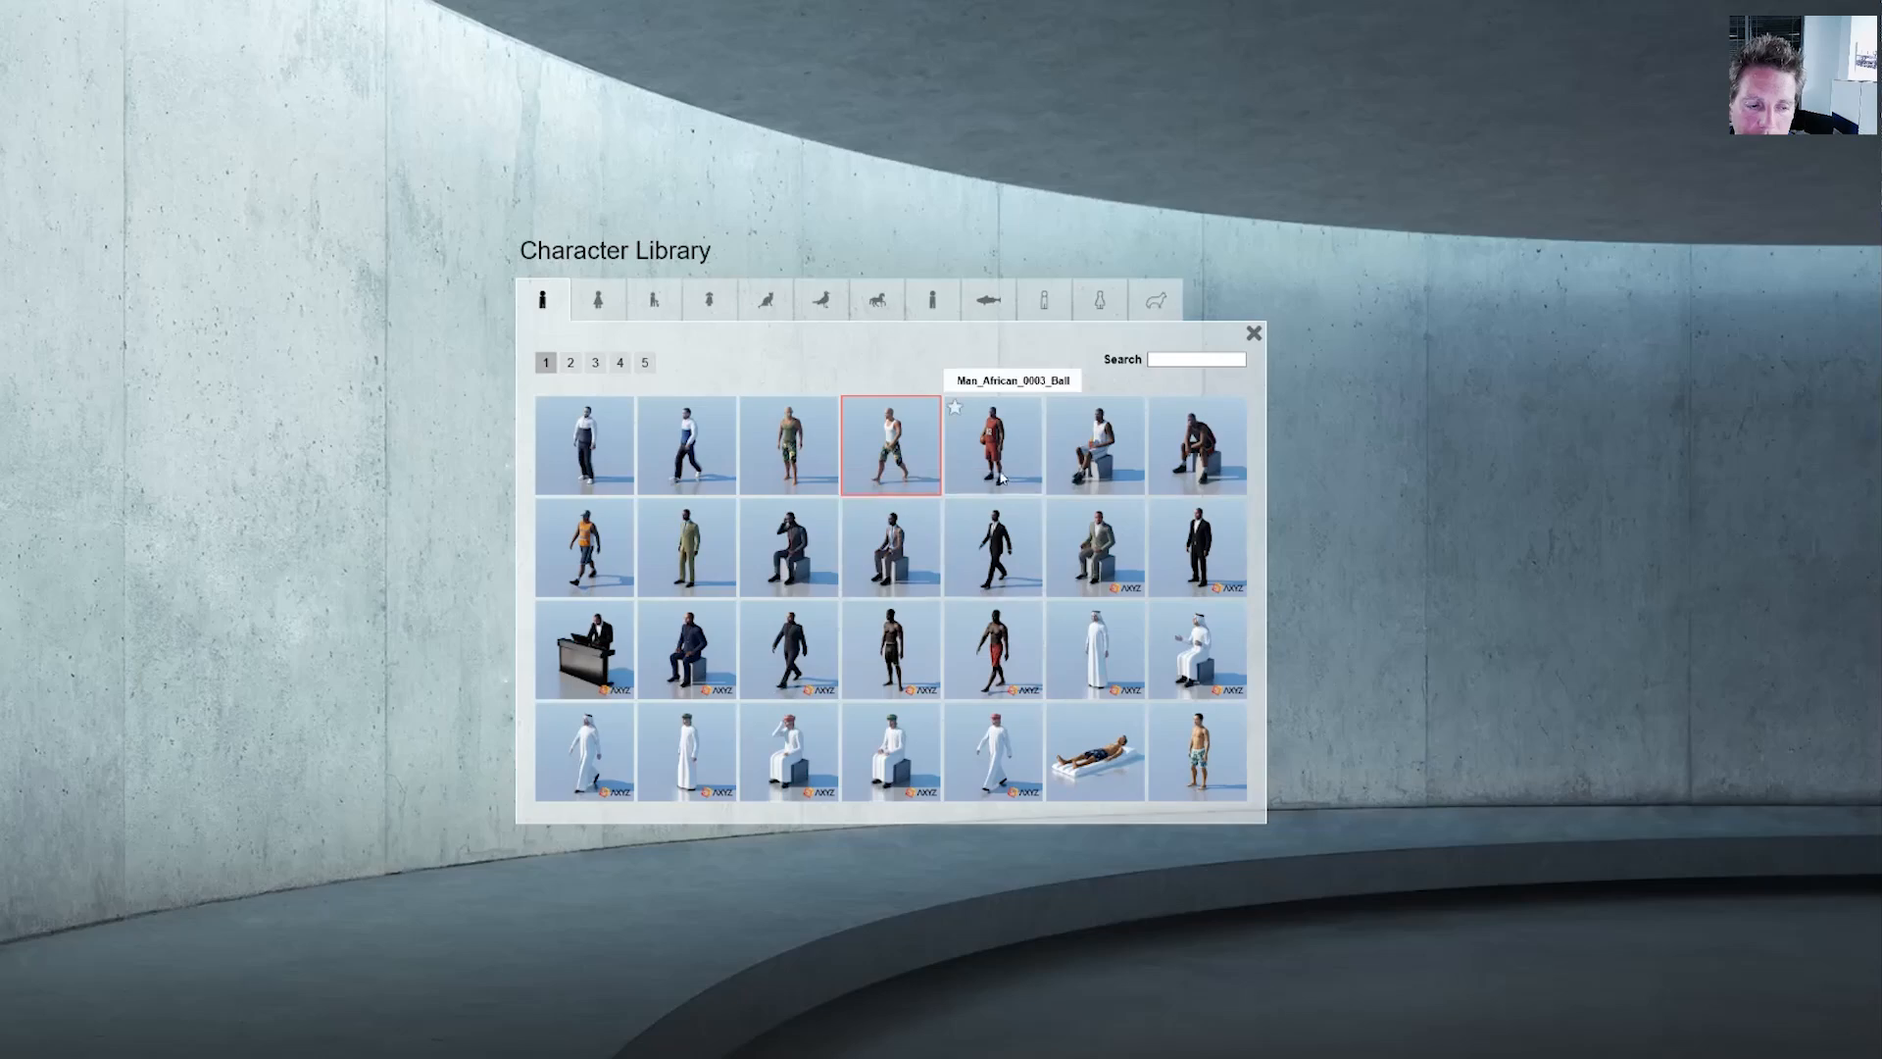
left_click(1253, 335)
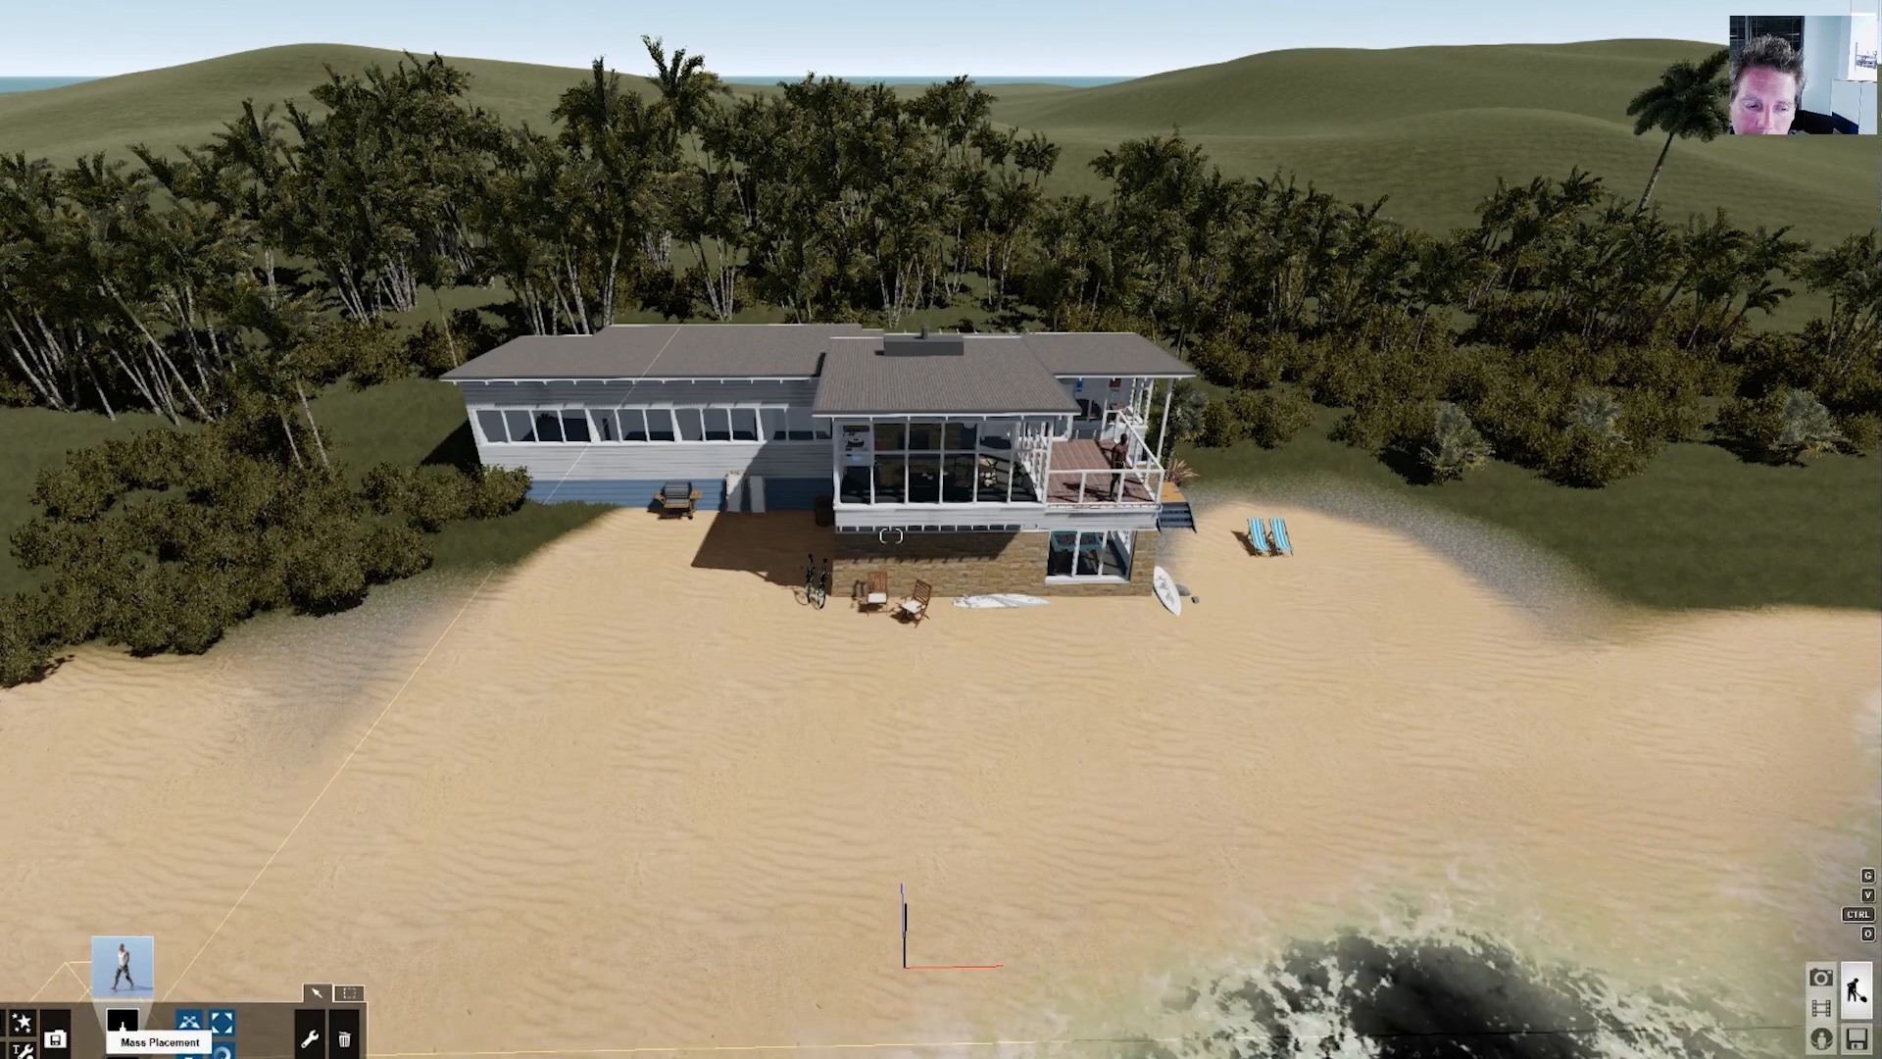
left_click(121, 1025)
left_click(334, 709)
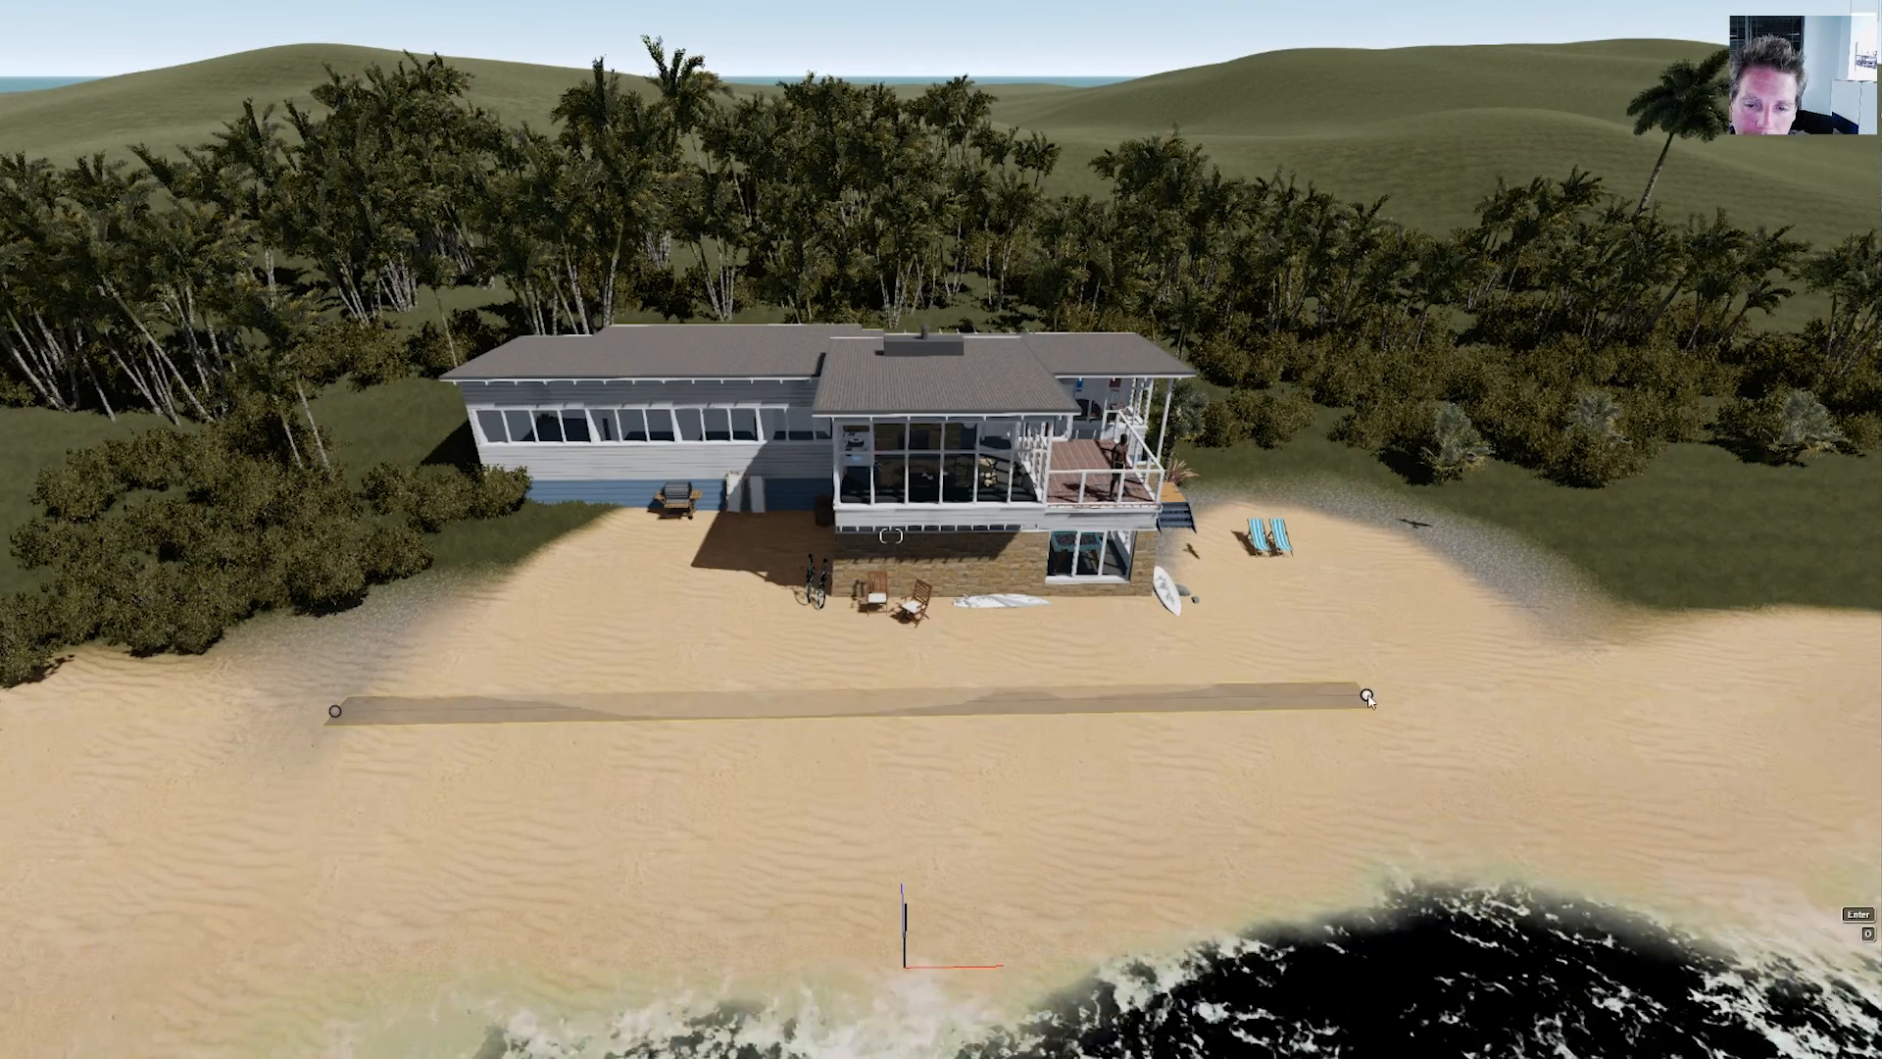
left_click(1367, 697)
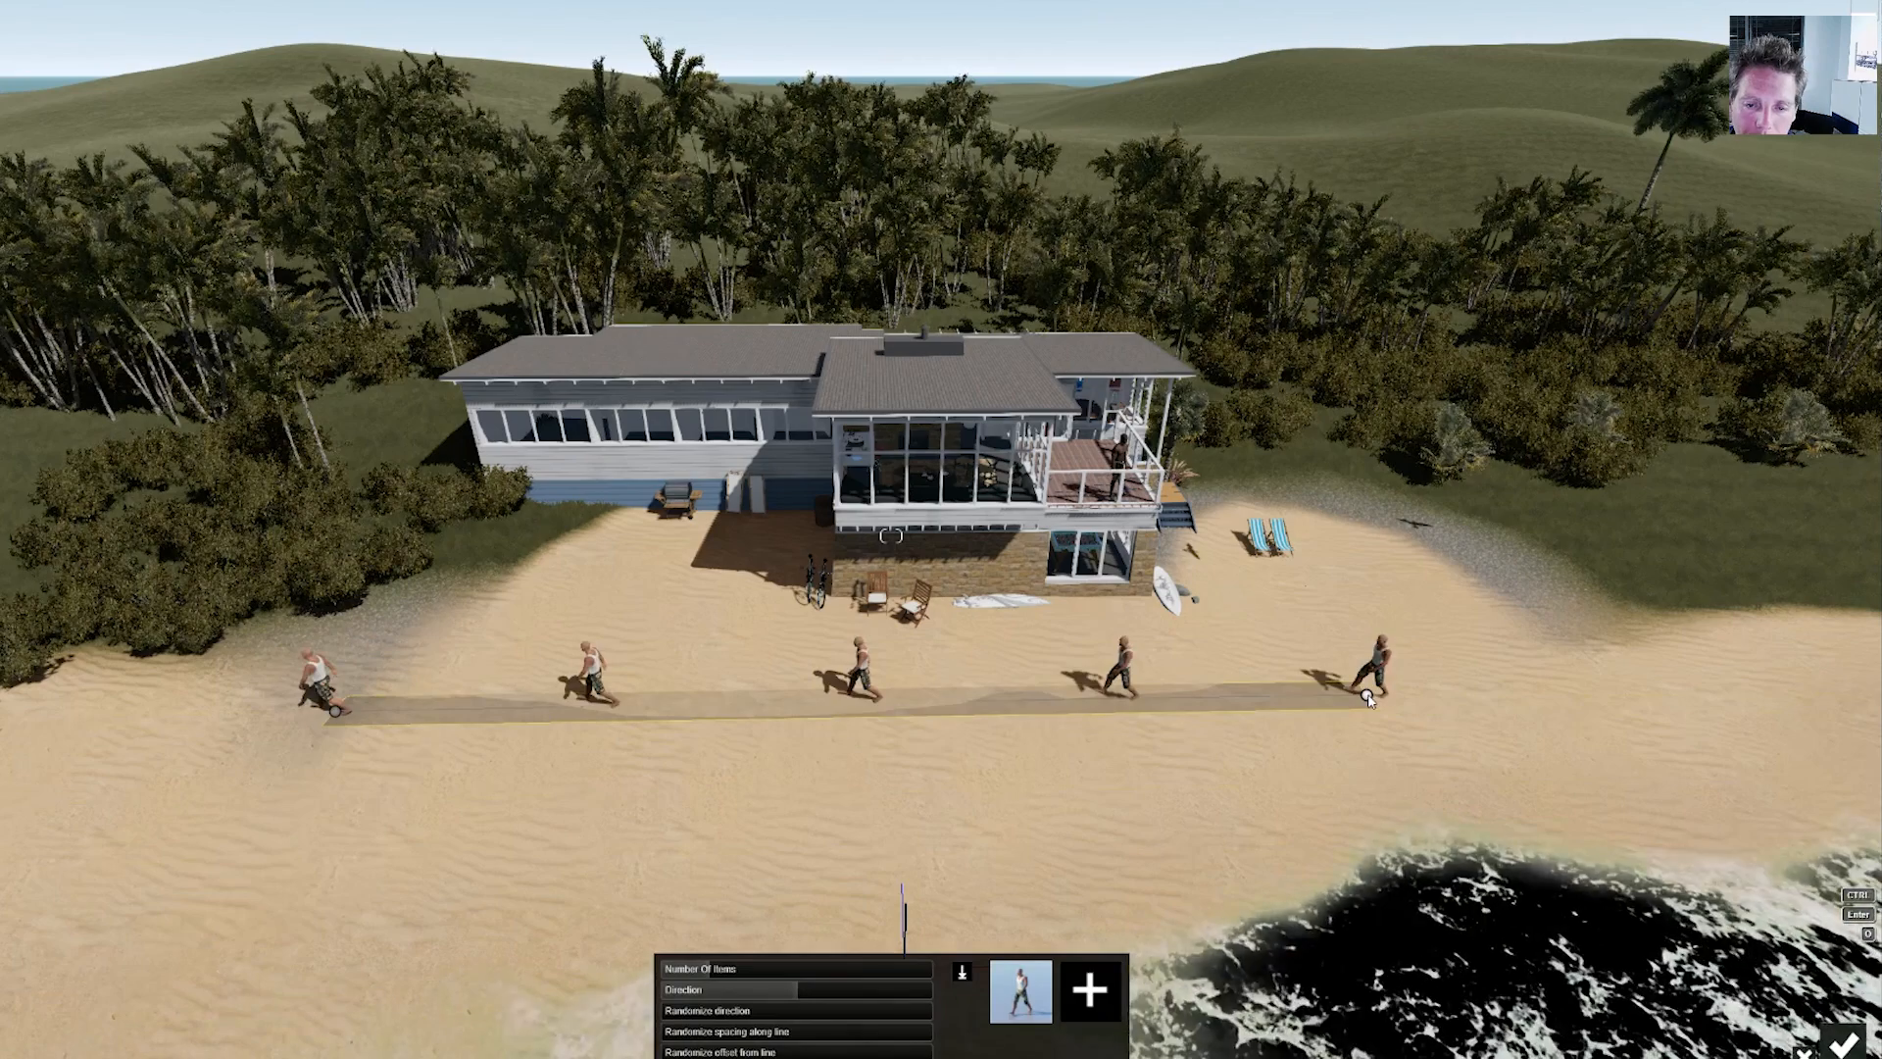
- Add three more walking men to the mass placement: one in red trousers, one in a dark suit and a casual one from page 4
left_click(1093, 1010)
left_click(970, 644)
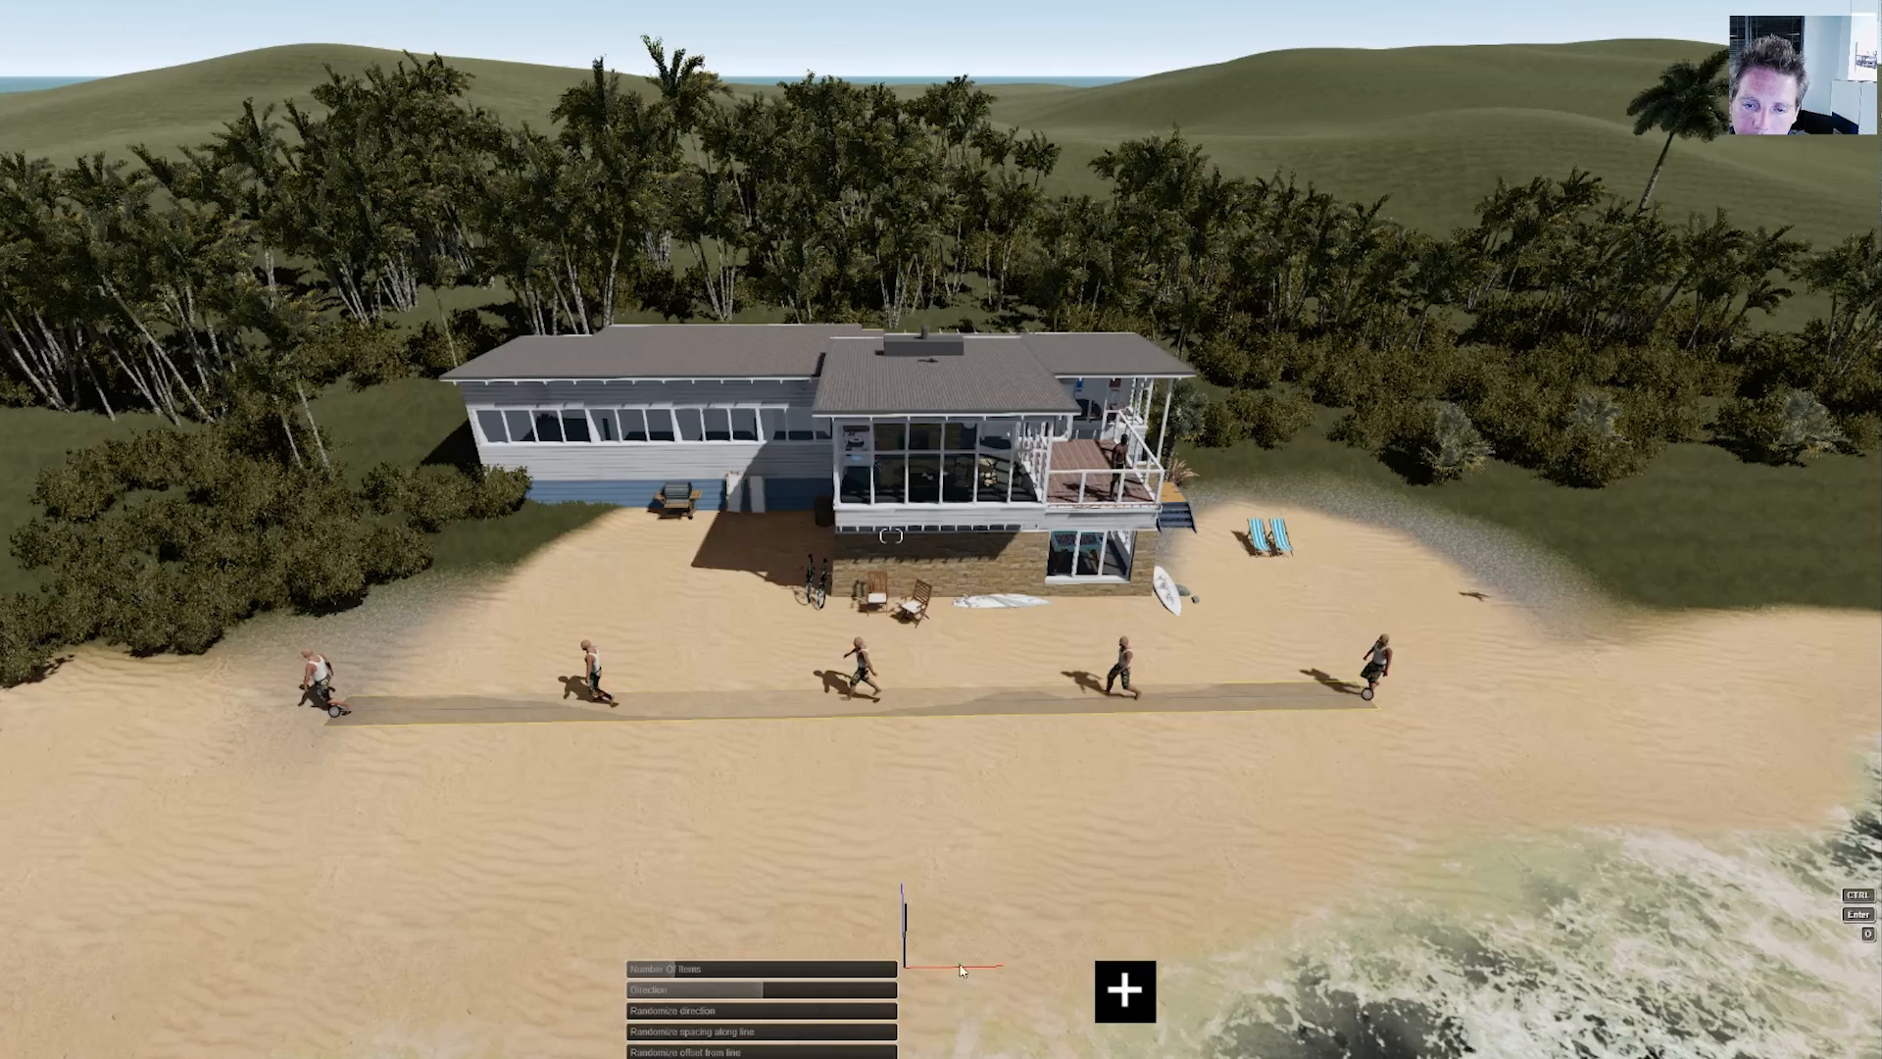
left_click(1125, 990)
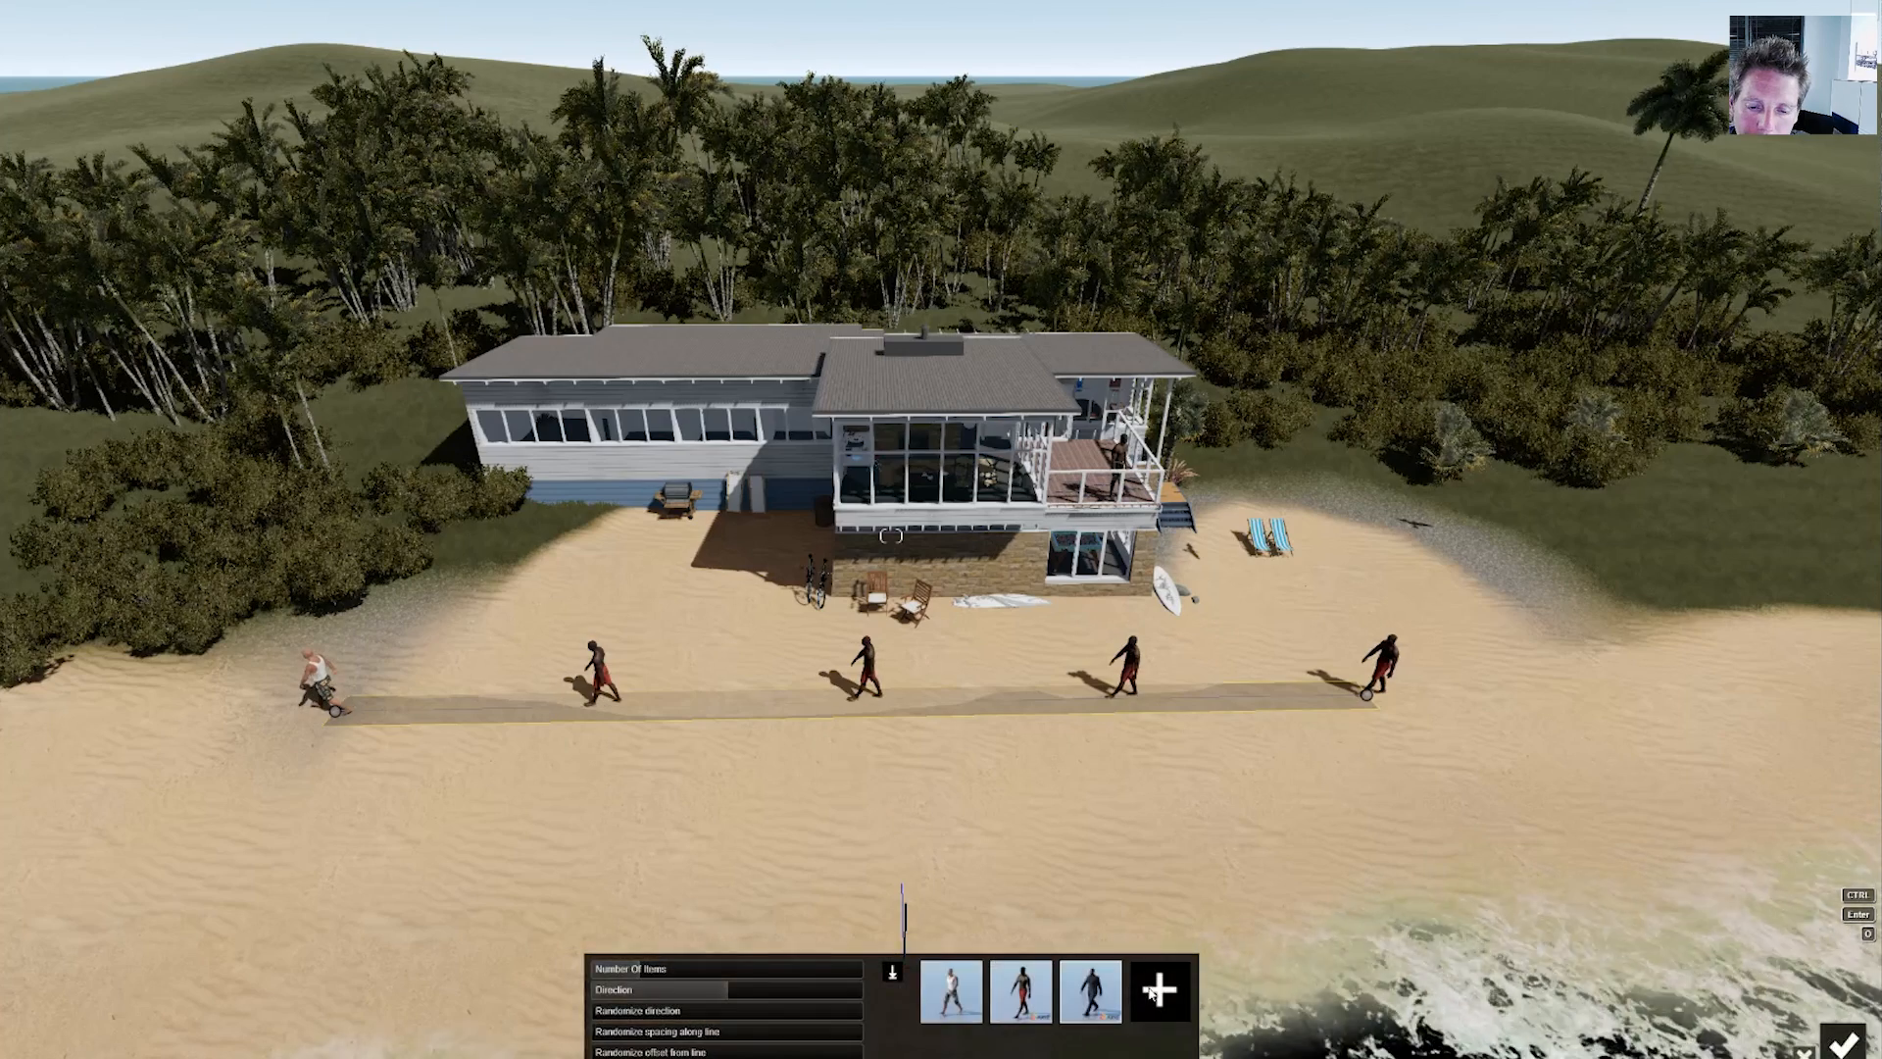
left_click(1159, 992)
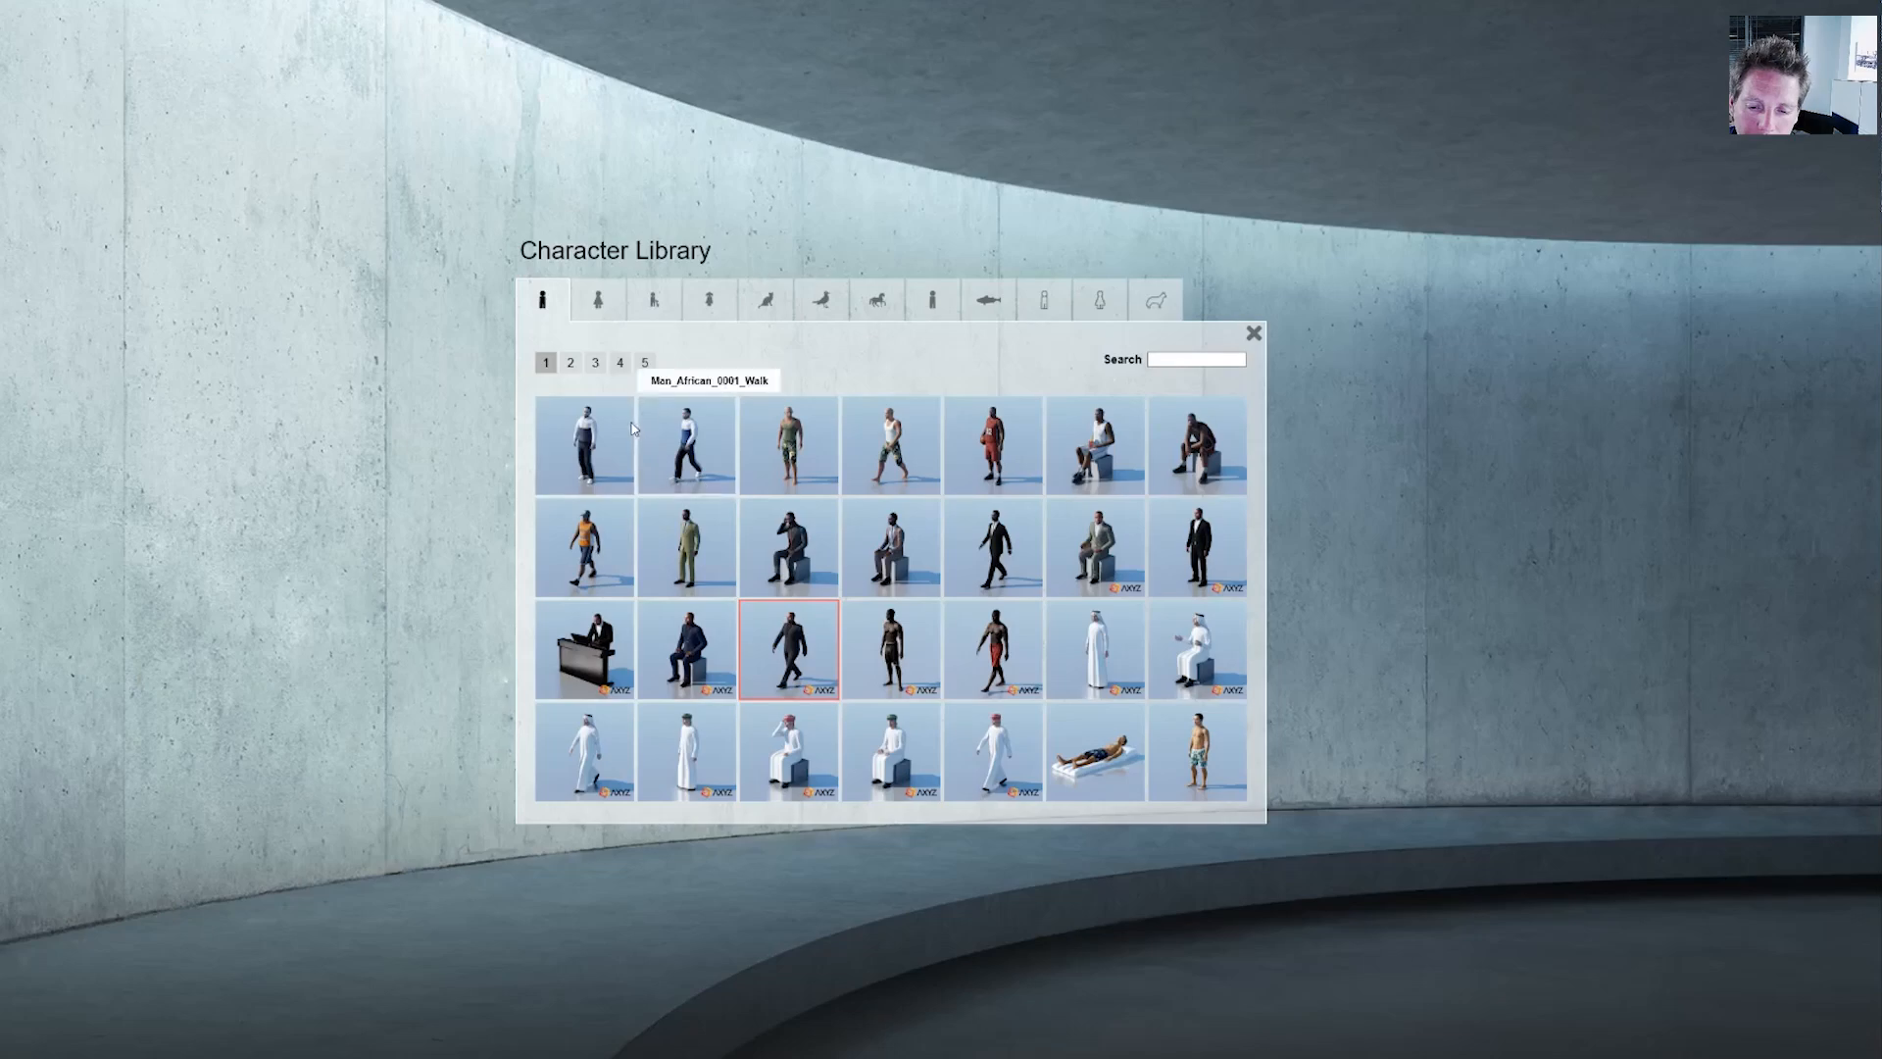
left_click(619, 362)
left_click(800, 465)
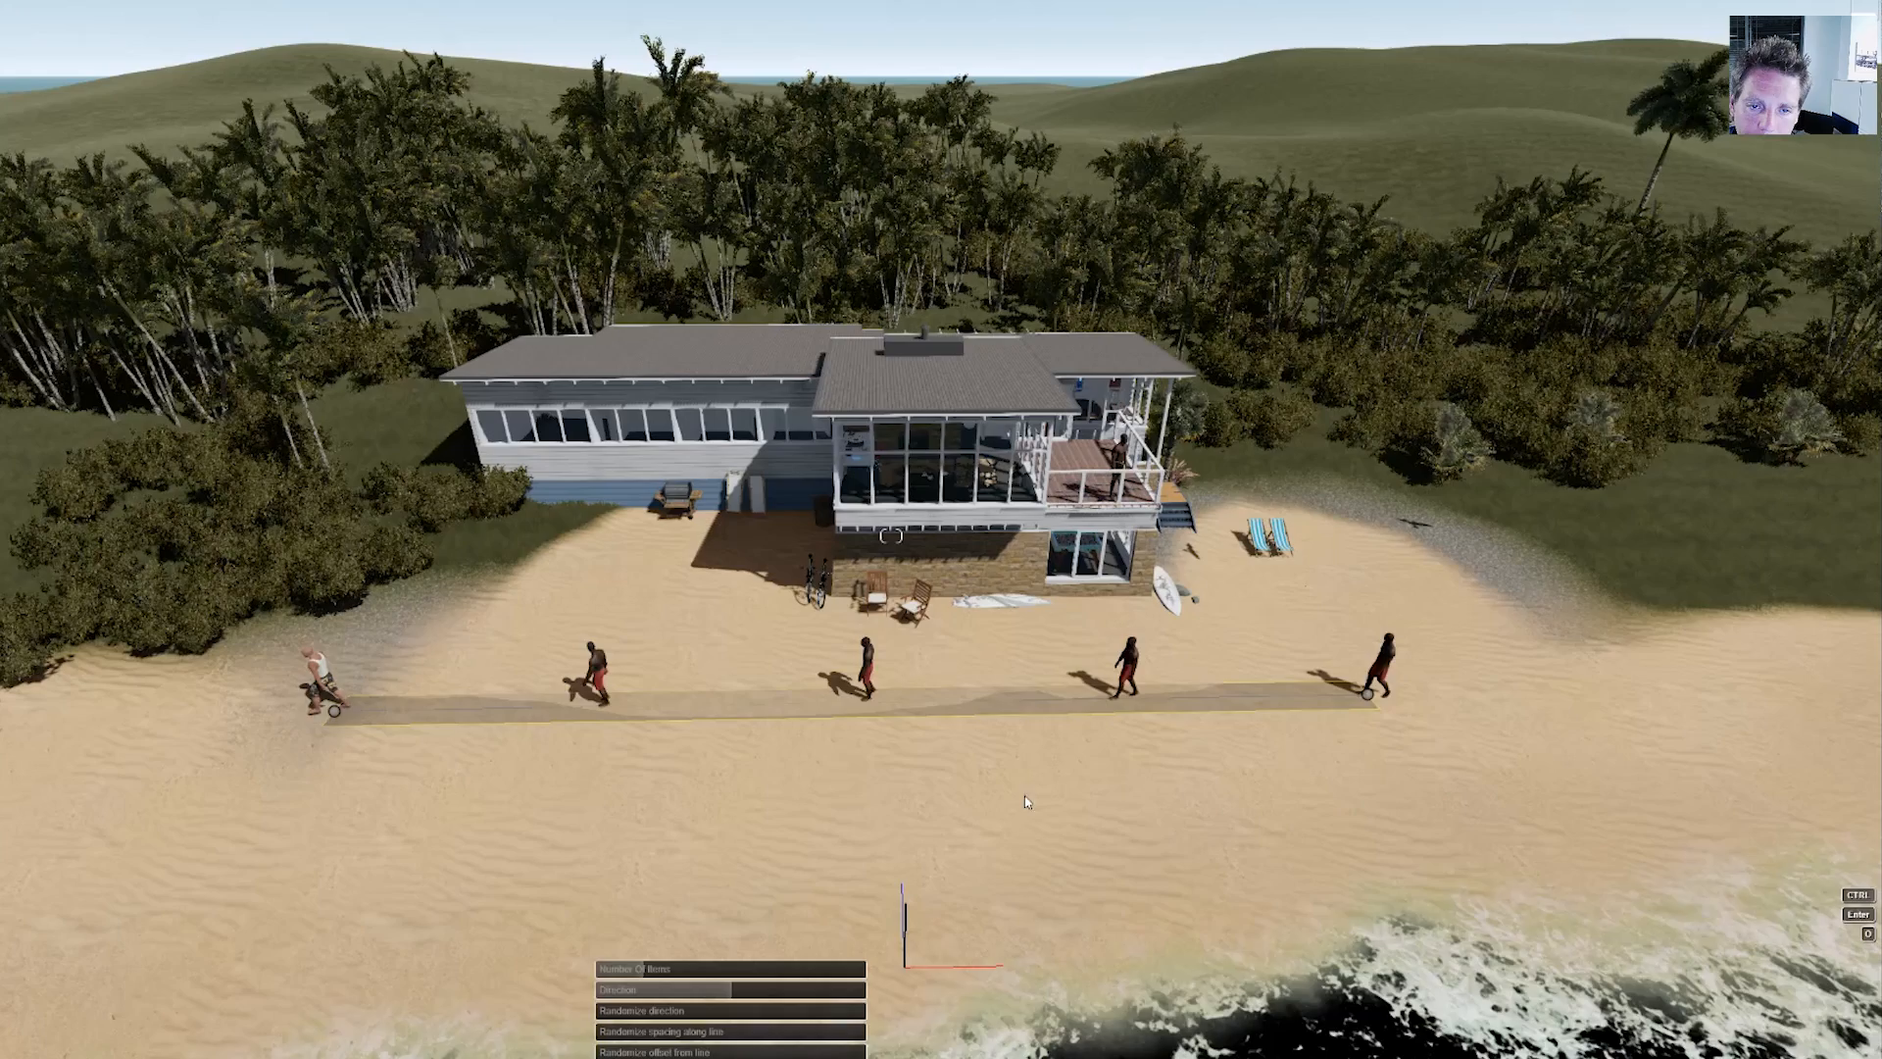
- Add a walking woman from the Women - 3D category to the mass placement
left_click(1160, 988)
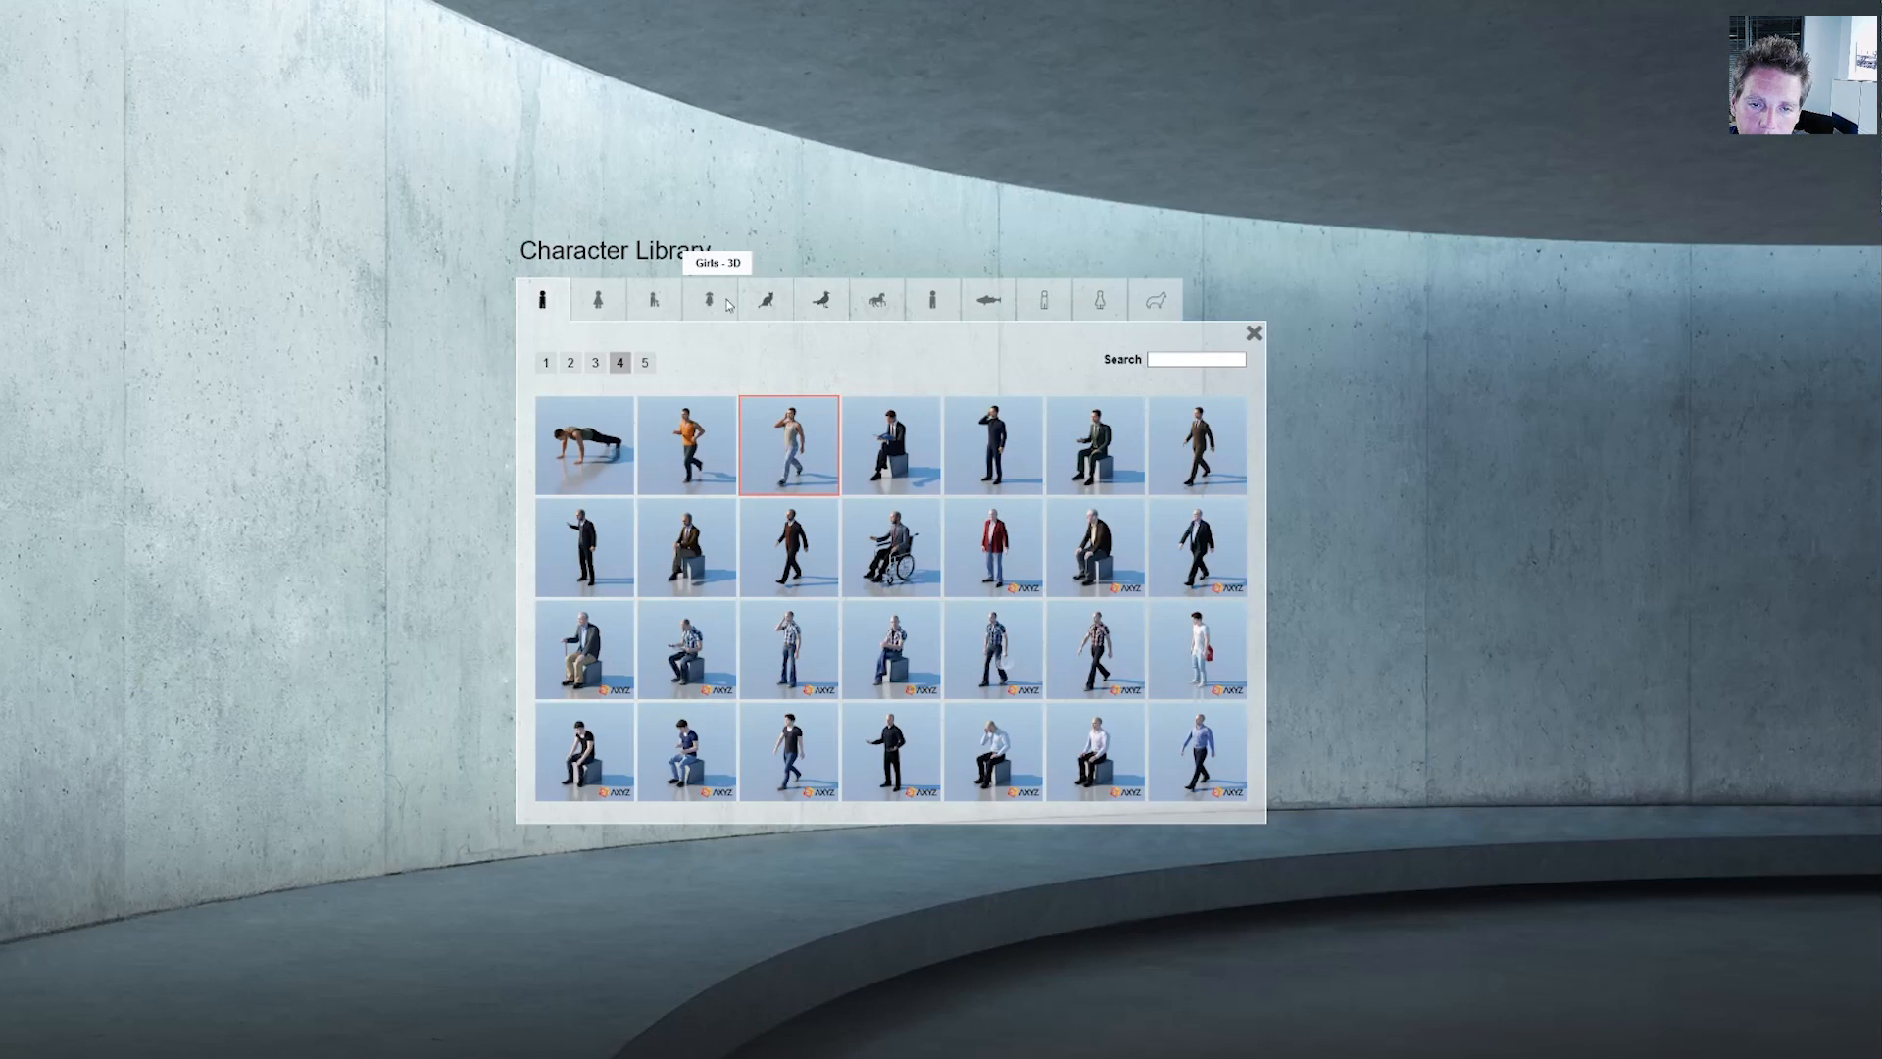
left_click(651, 300)
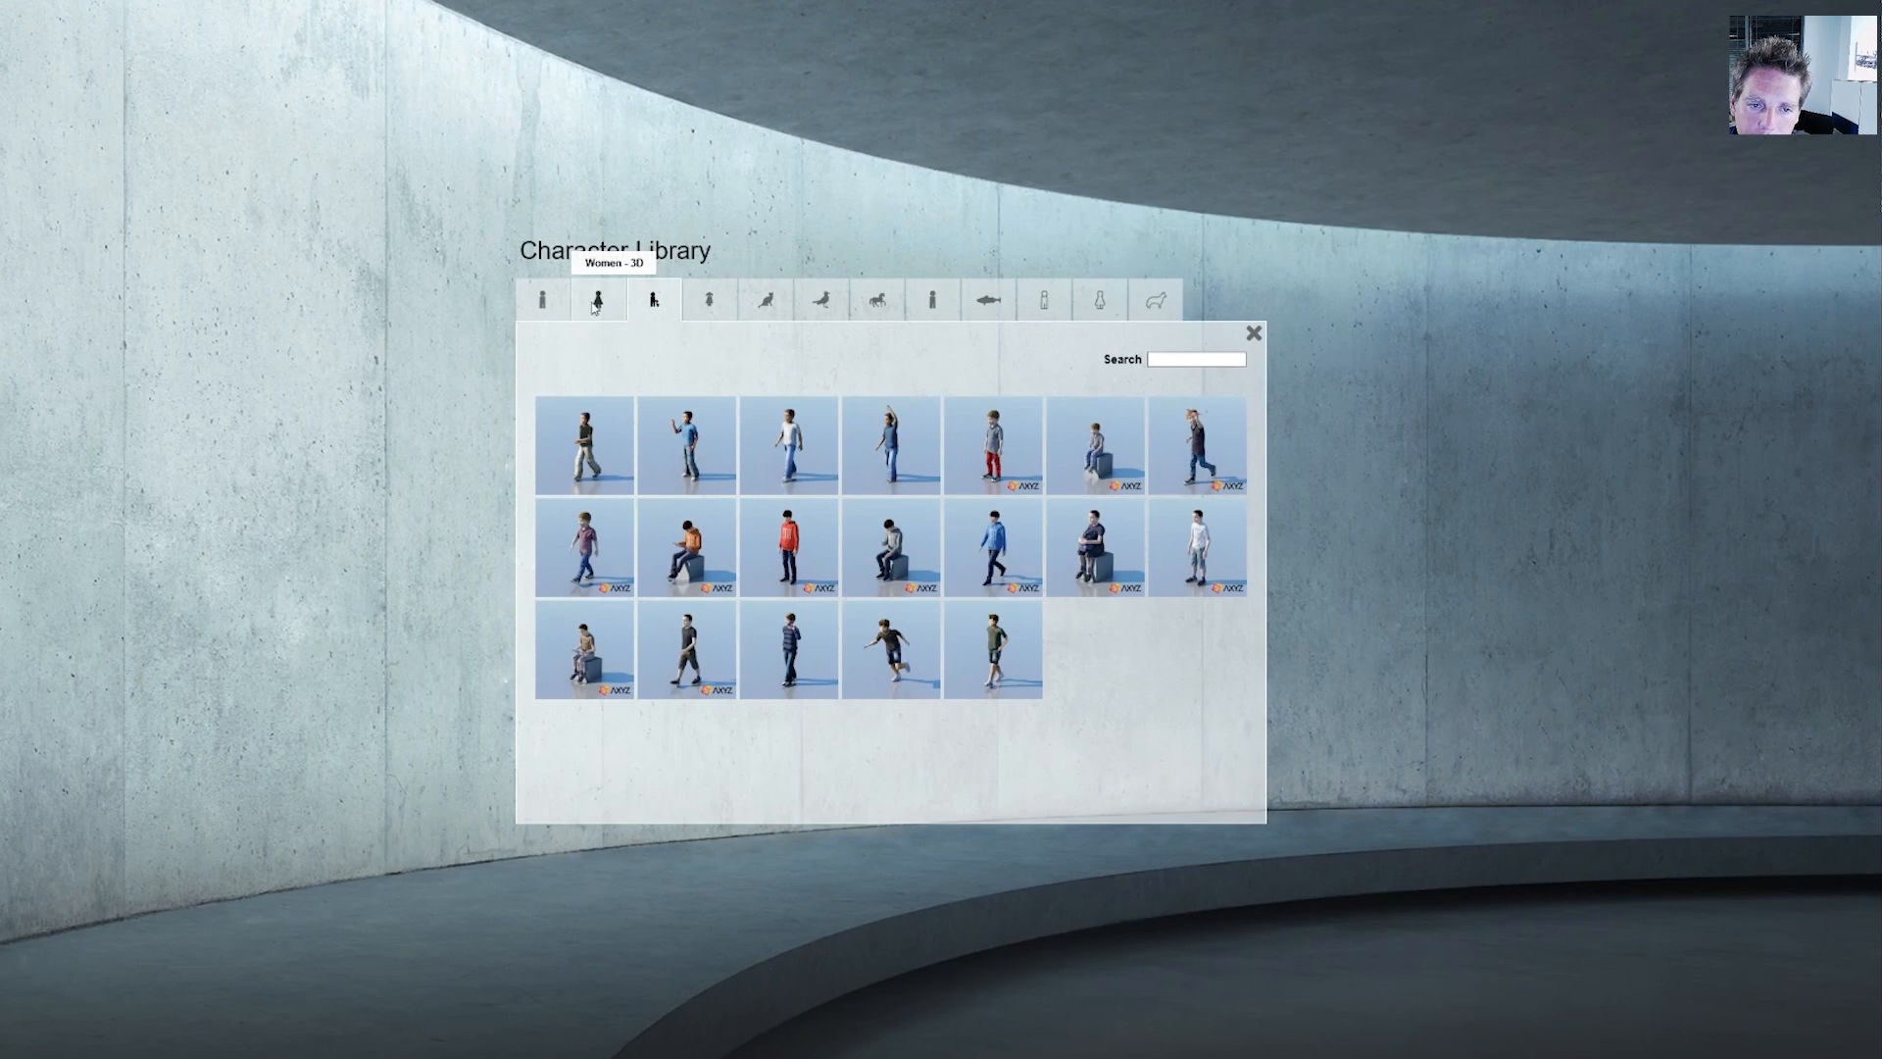
left_click(595, 301)
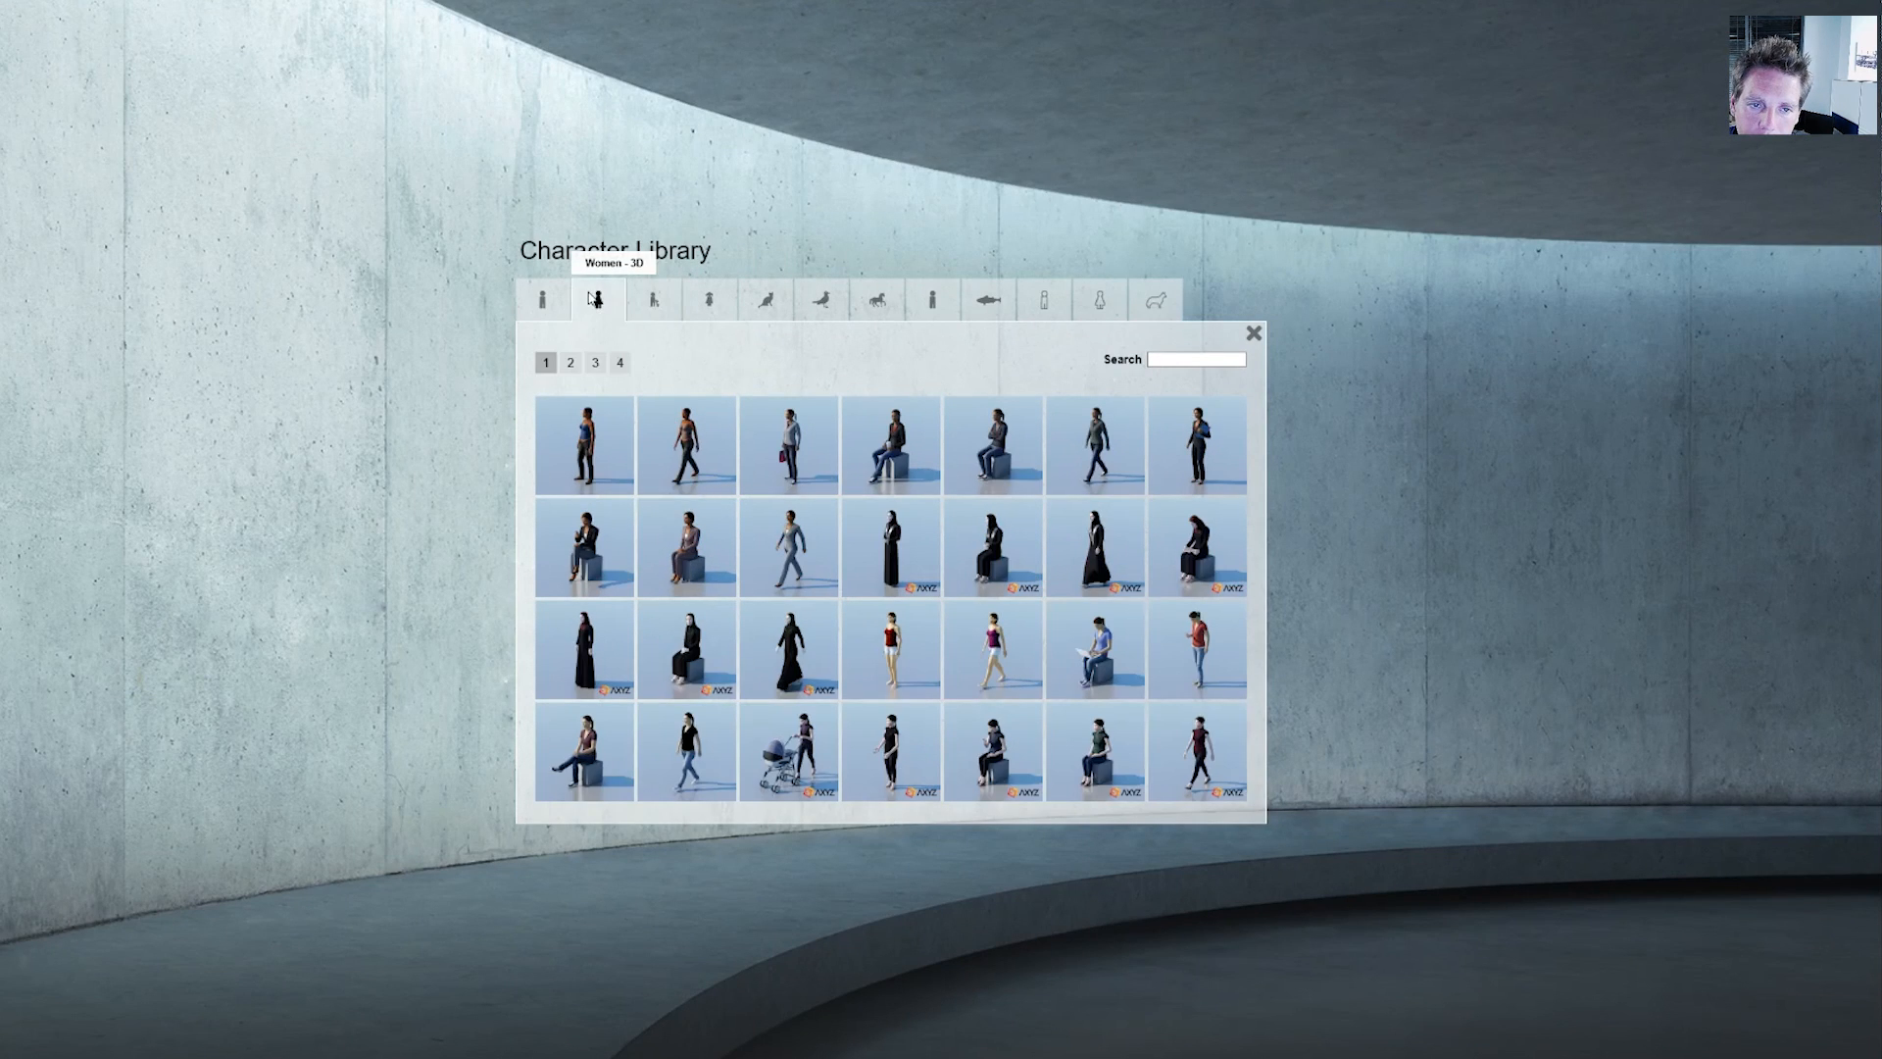
left_click(689, 444)
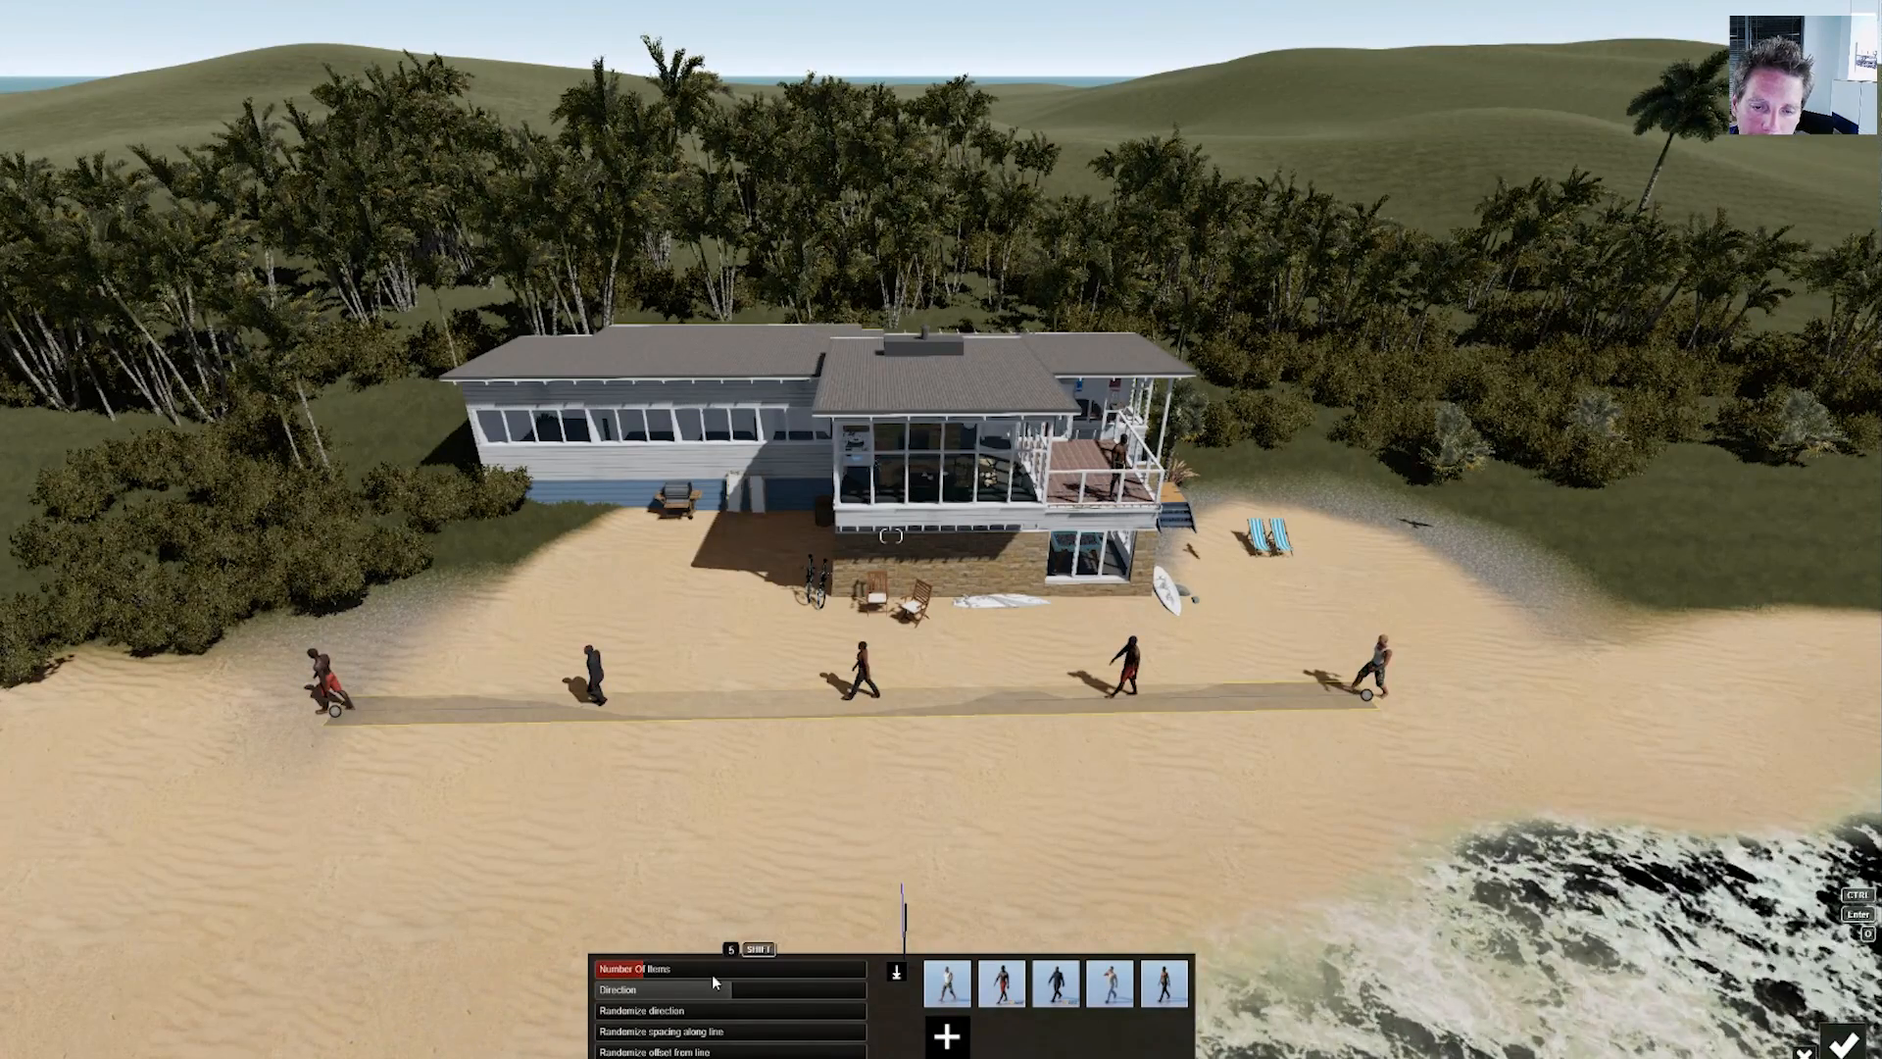
- Set the number of placed items to 14, spread them with a random offset from the line, and strongly randomize their direction
left_click_drag(666, 967, 695, 970)
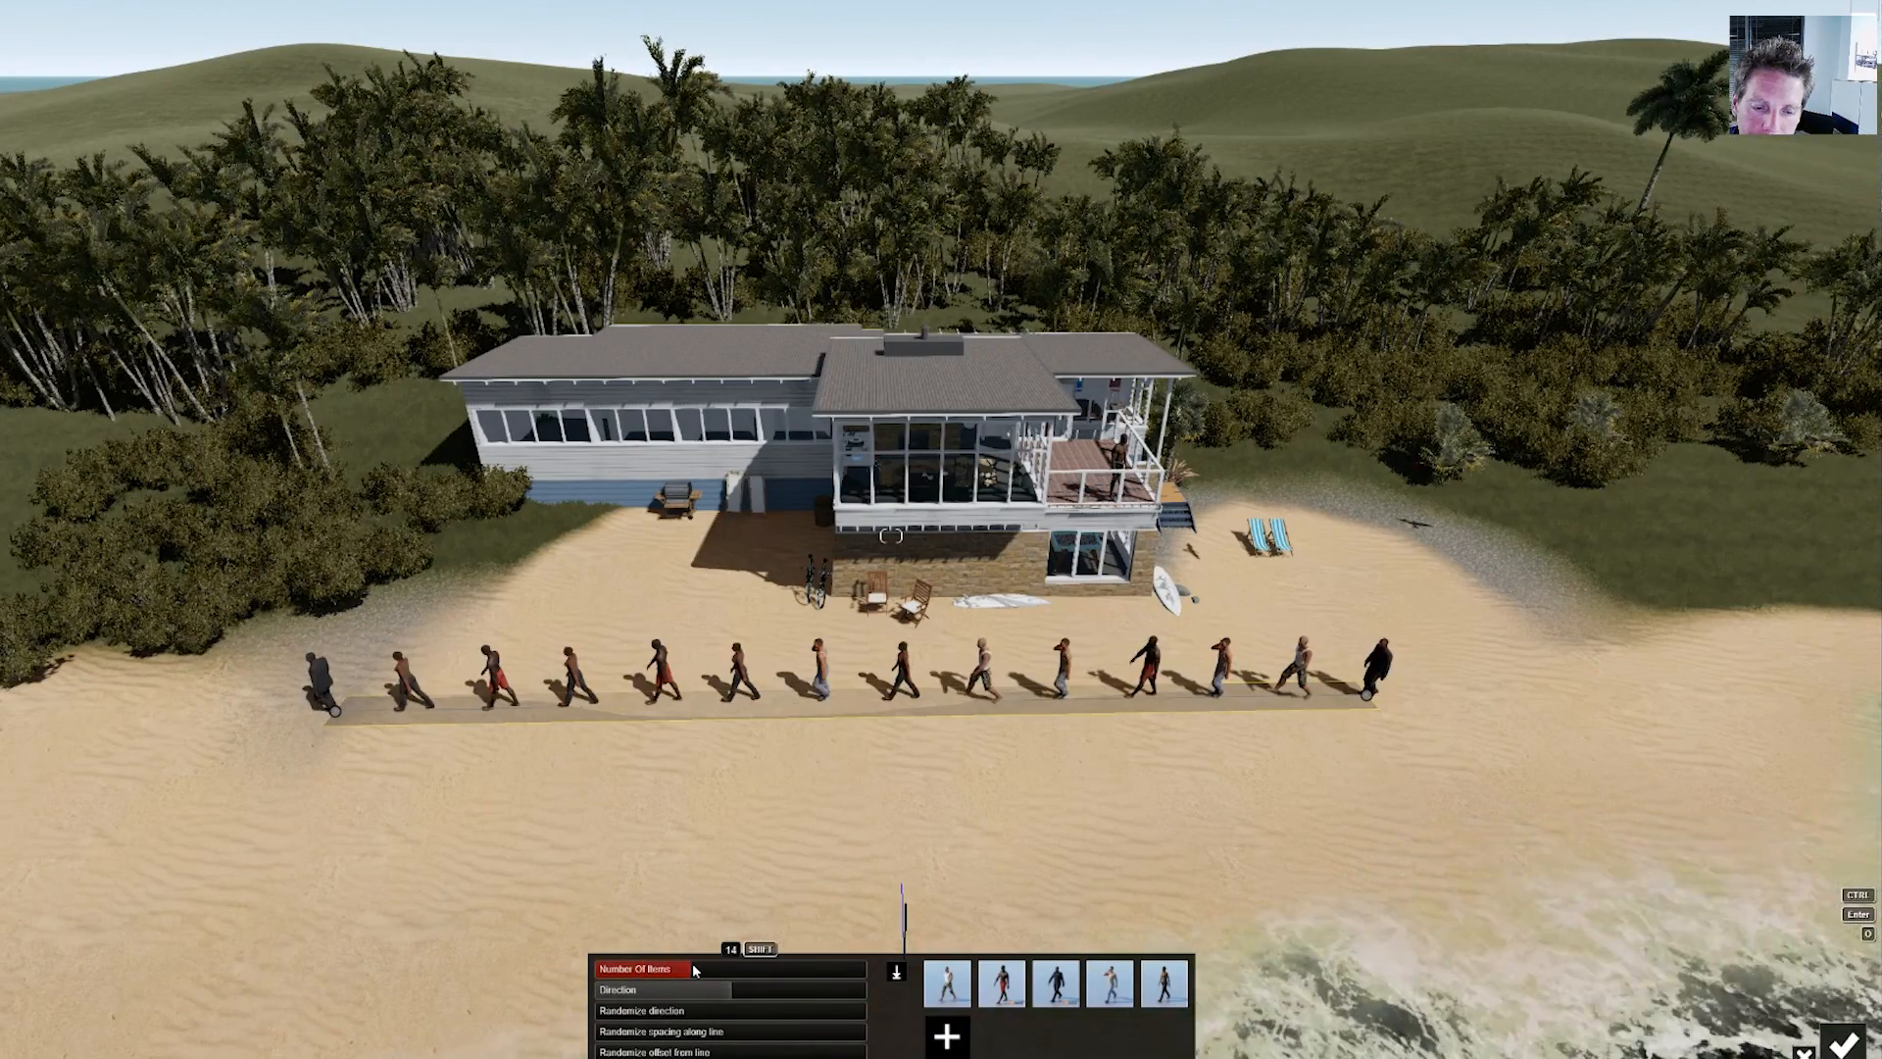
left_click(708, 1052)
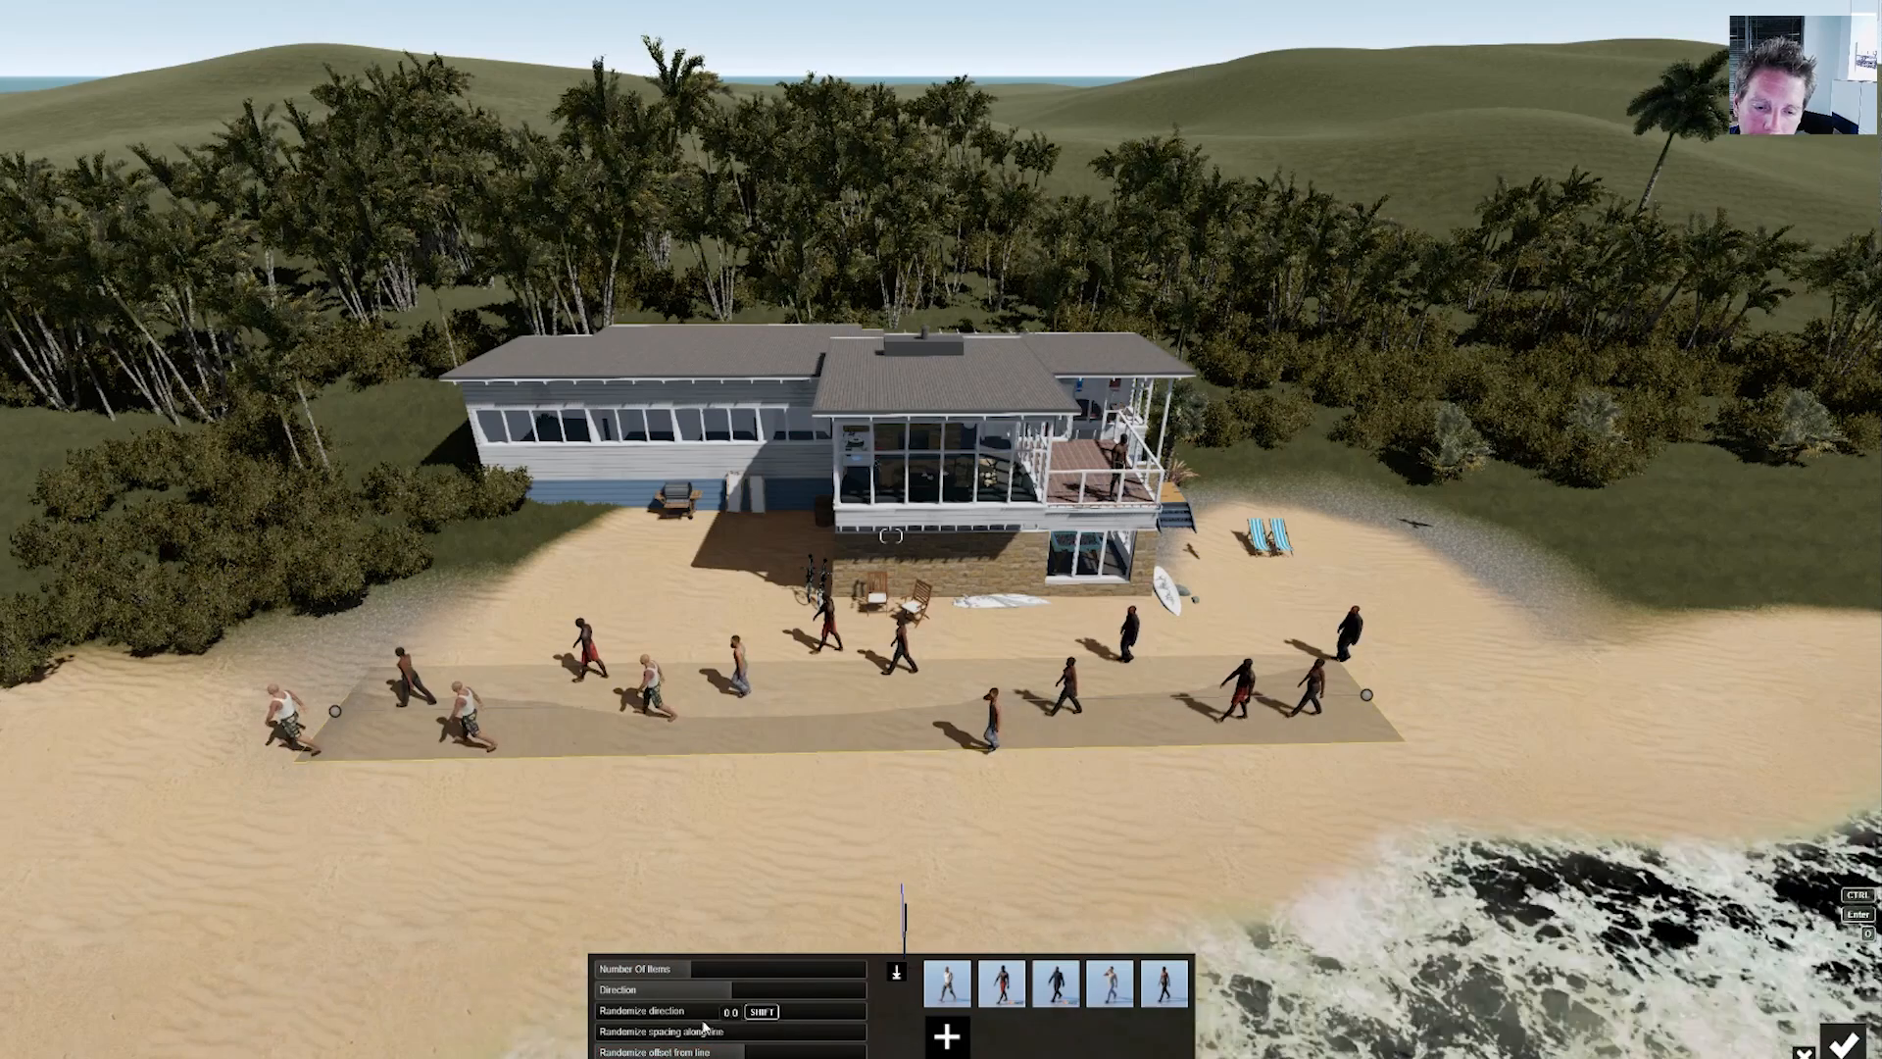
left_click(844, 1010)
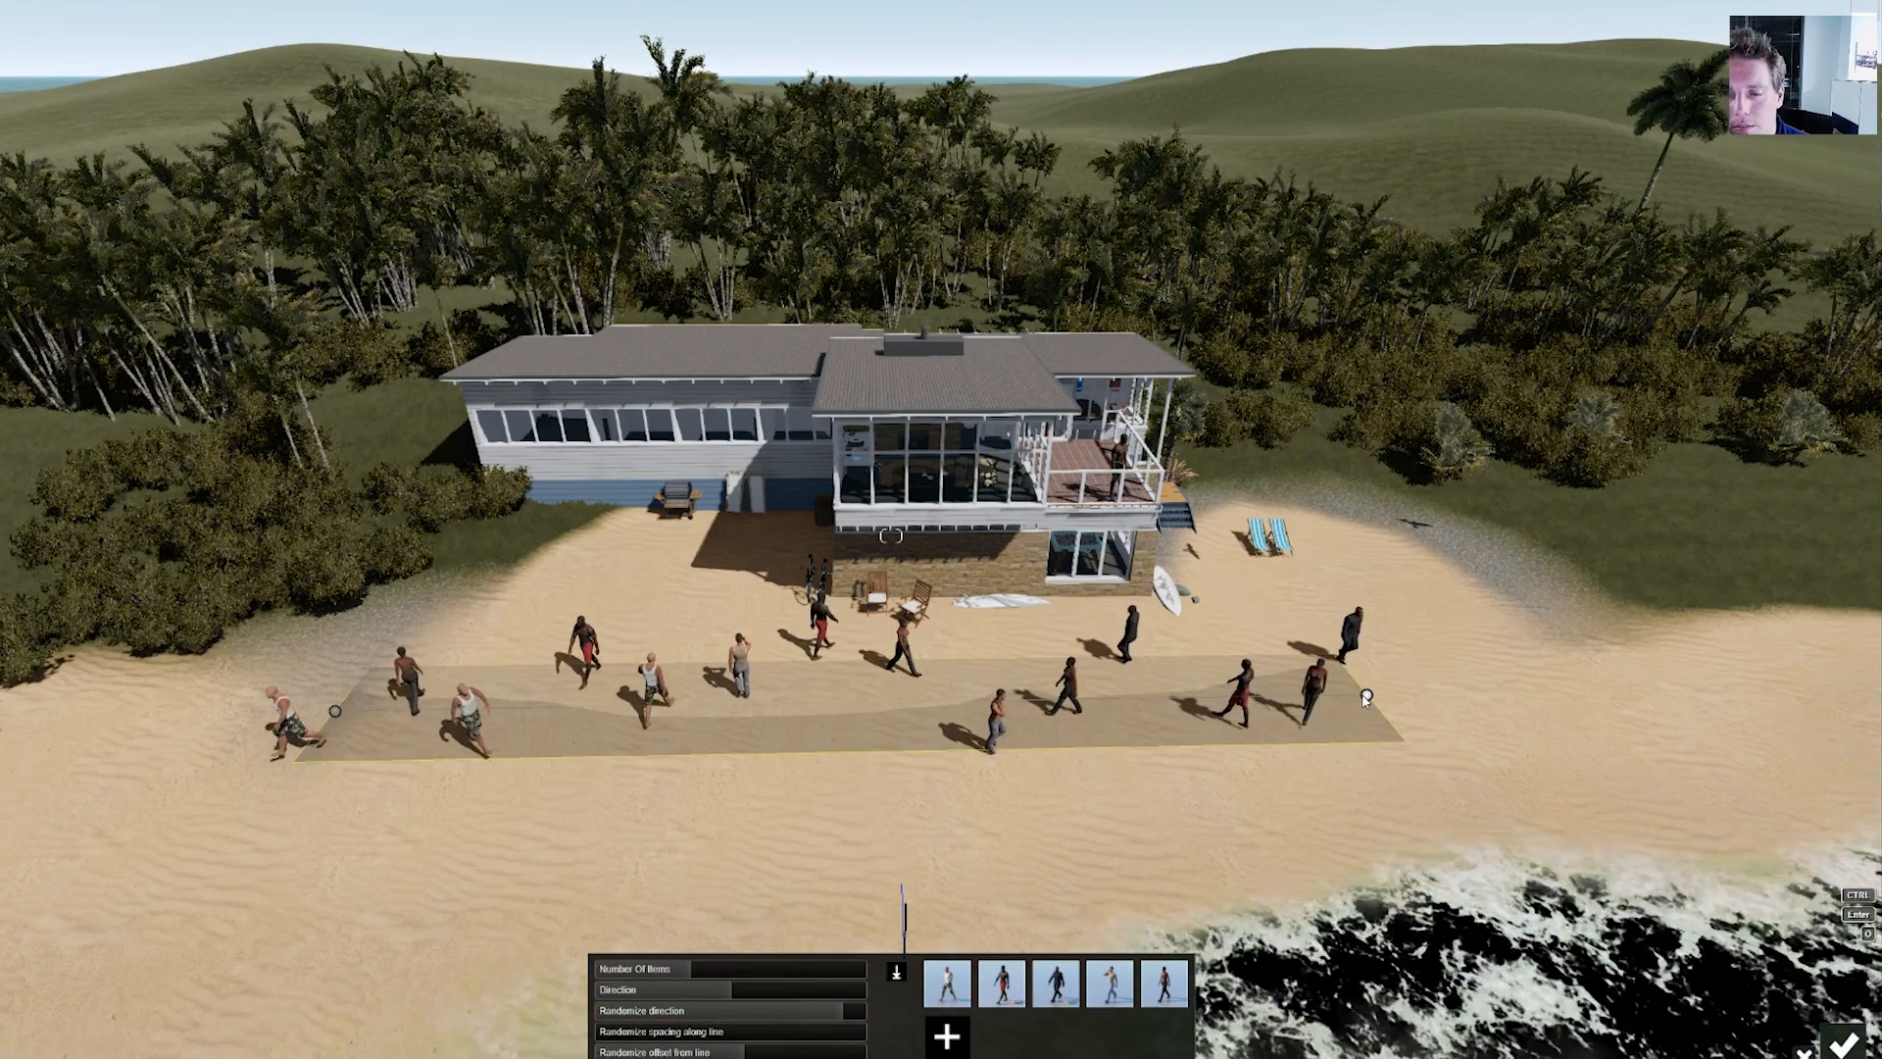
- Extend the placement line along the beach past the deck chairs with two more points, and adjust its middle points to smooth the path
left_click(1541, 744)
left_click(1754, 705)
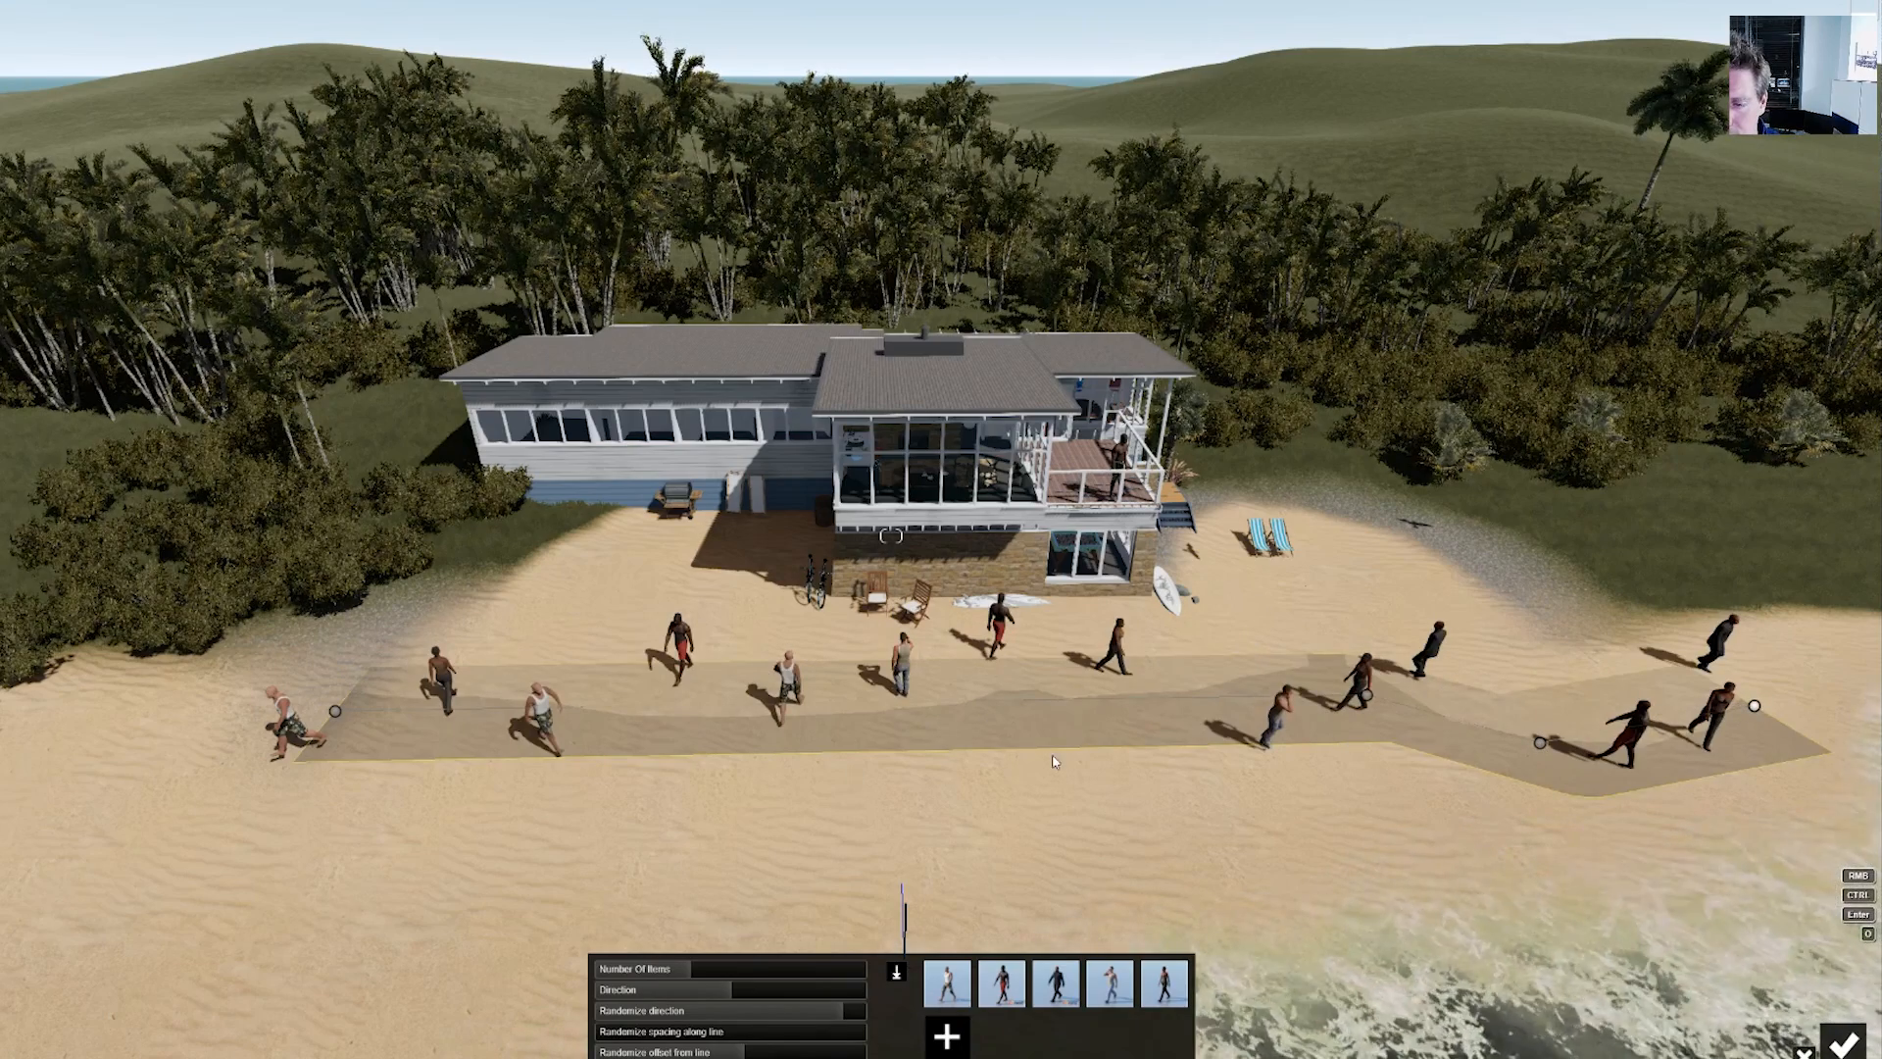
left_click_drag(1367, 695, 1237, 700)
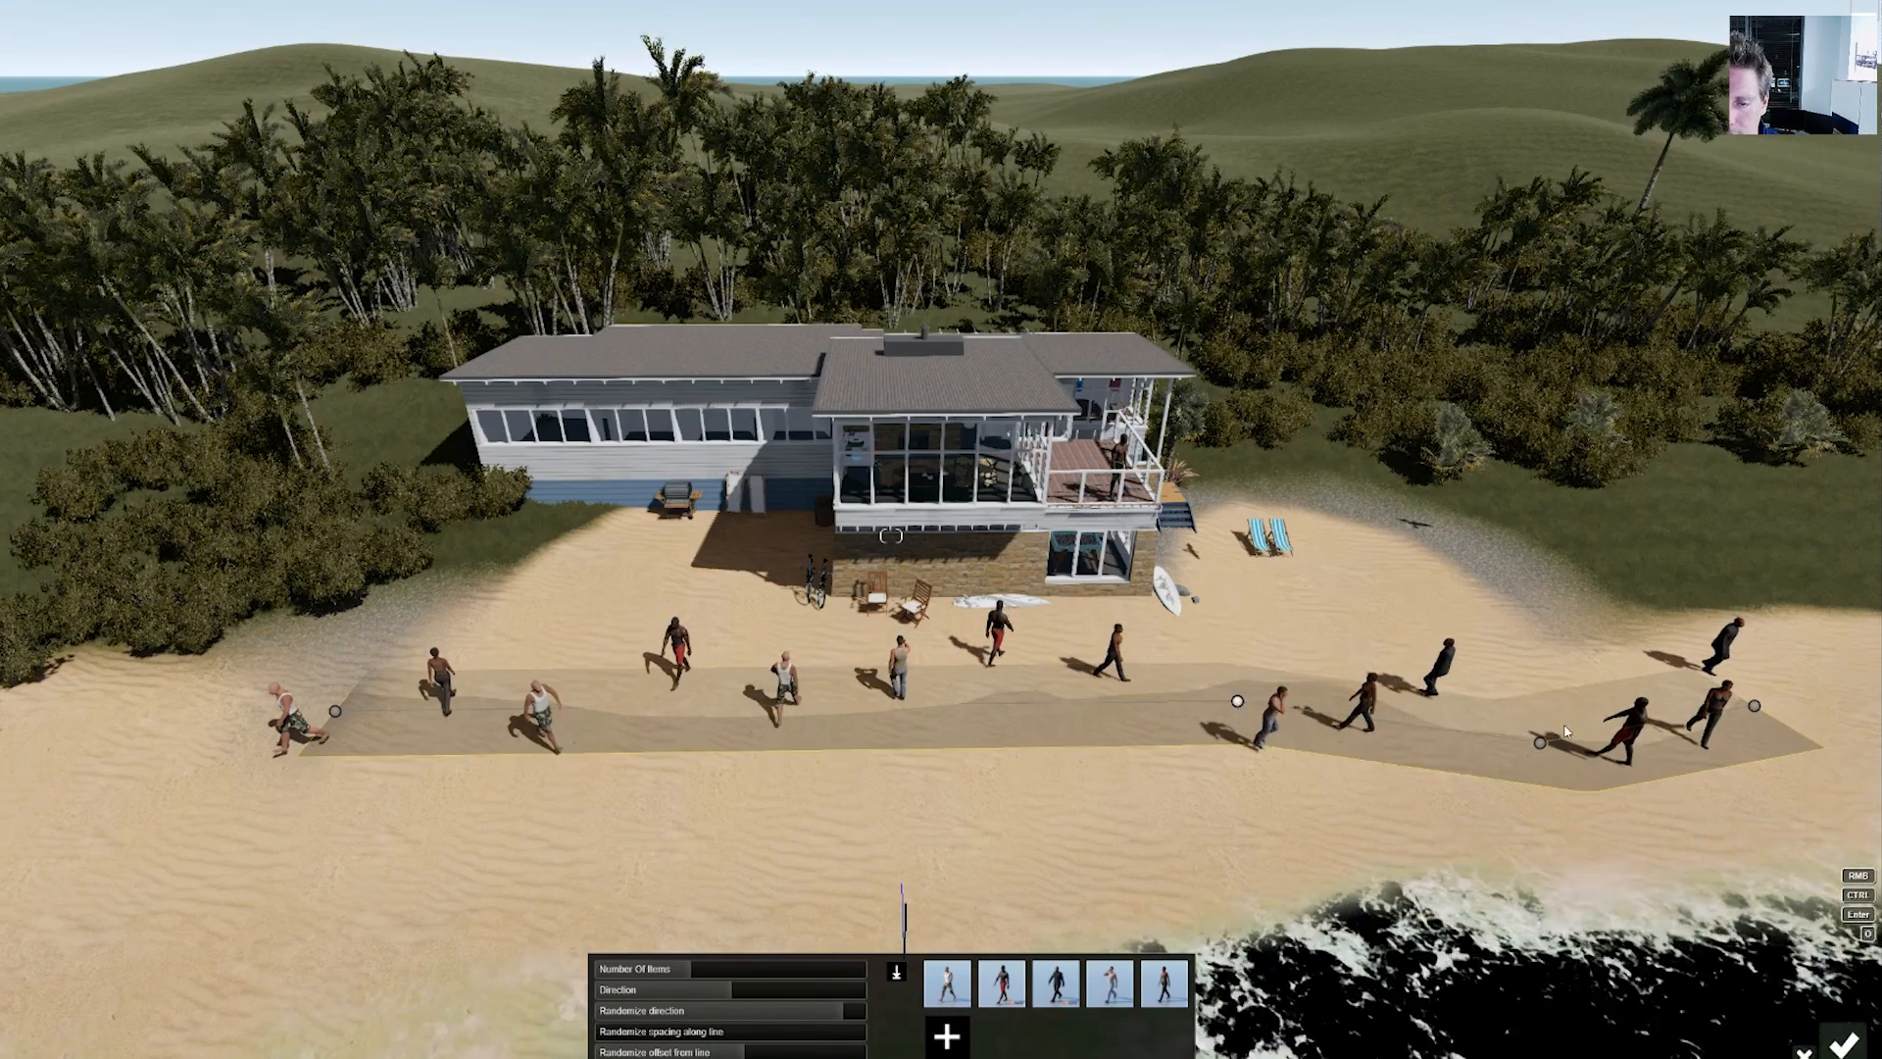
left_click_drag(1531, 744, 1501, 716)
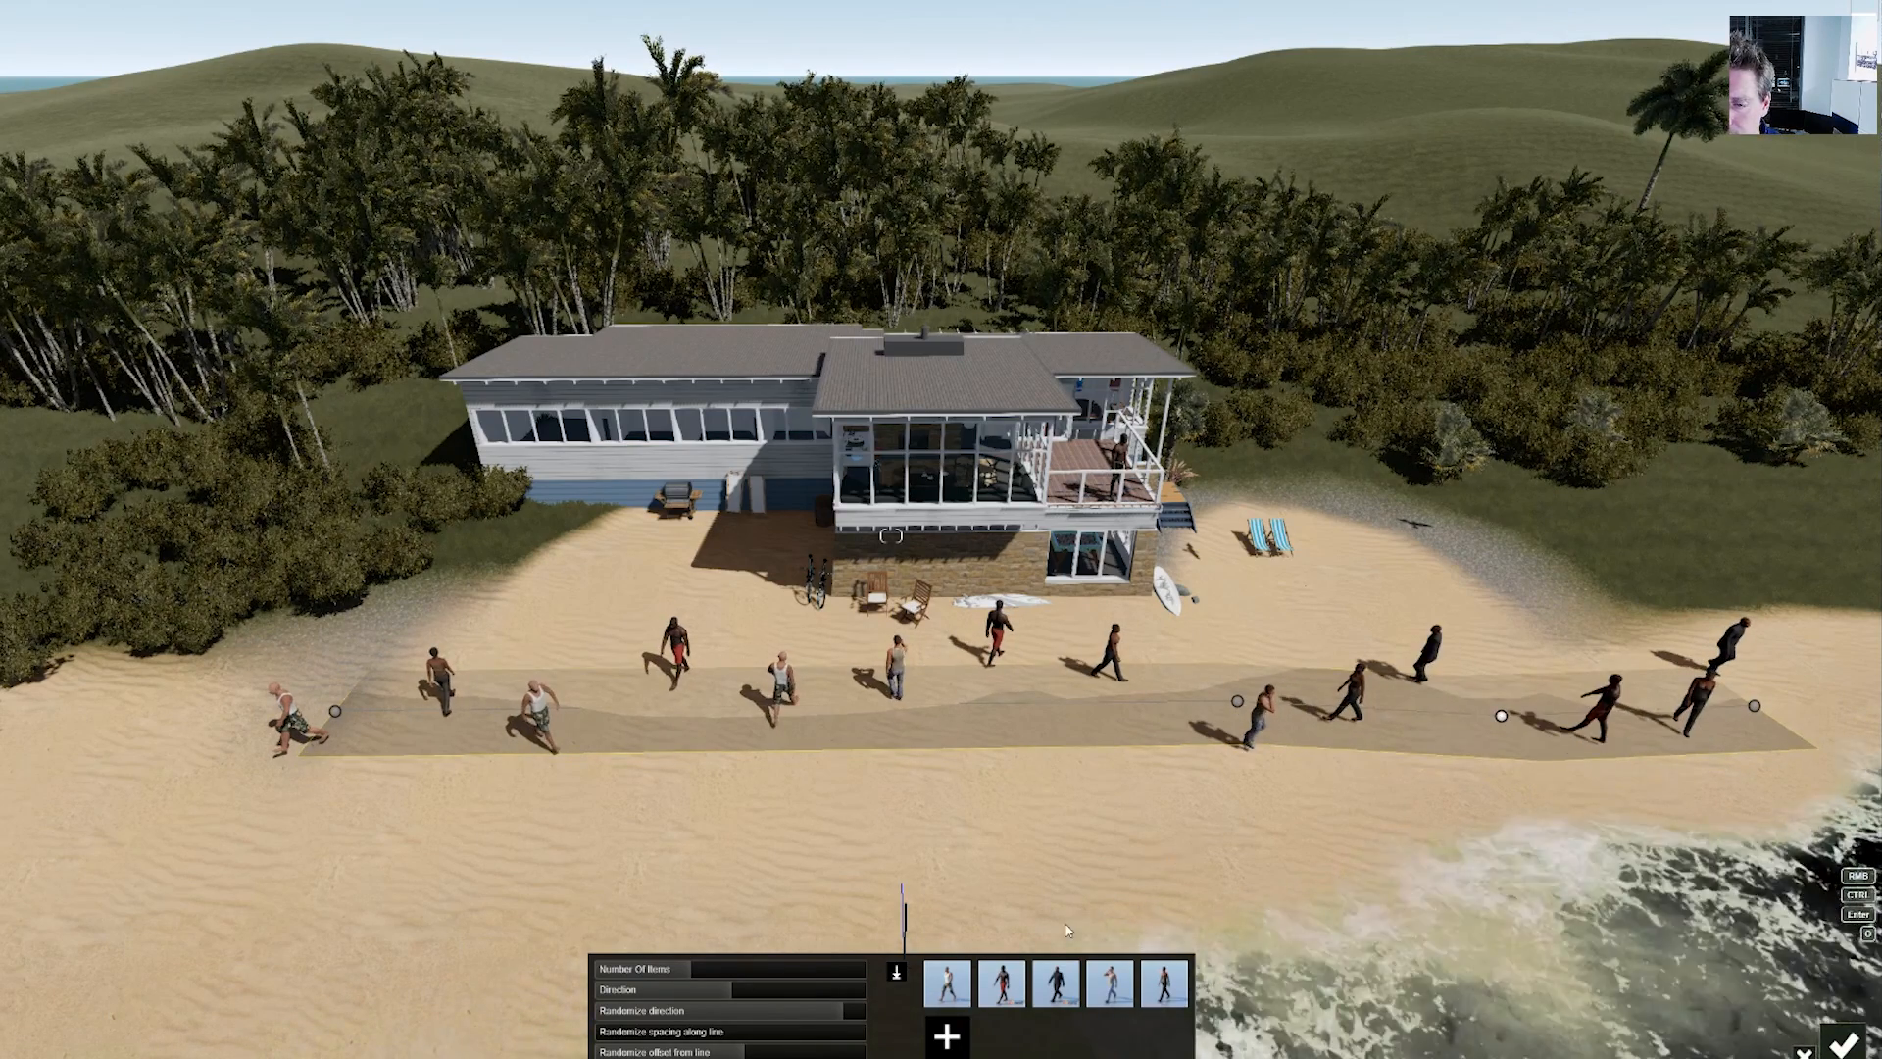
- Snap the placed characters to the ground, accept the mass placement and switch to Movie mode
left_click(899, 974)
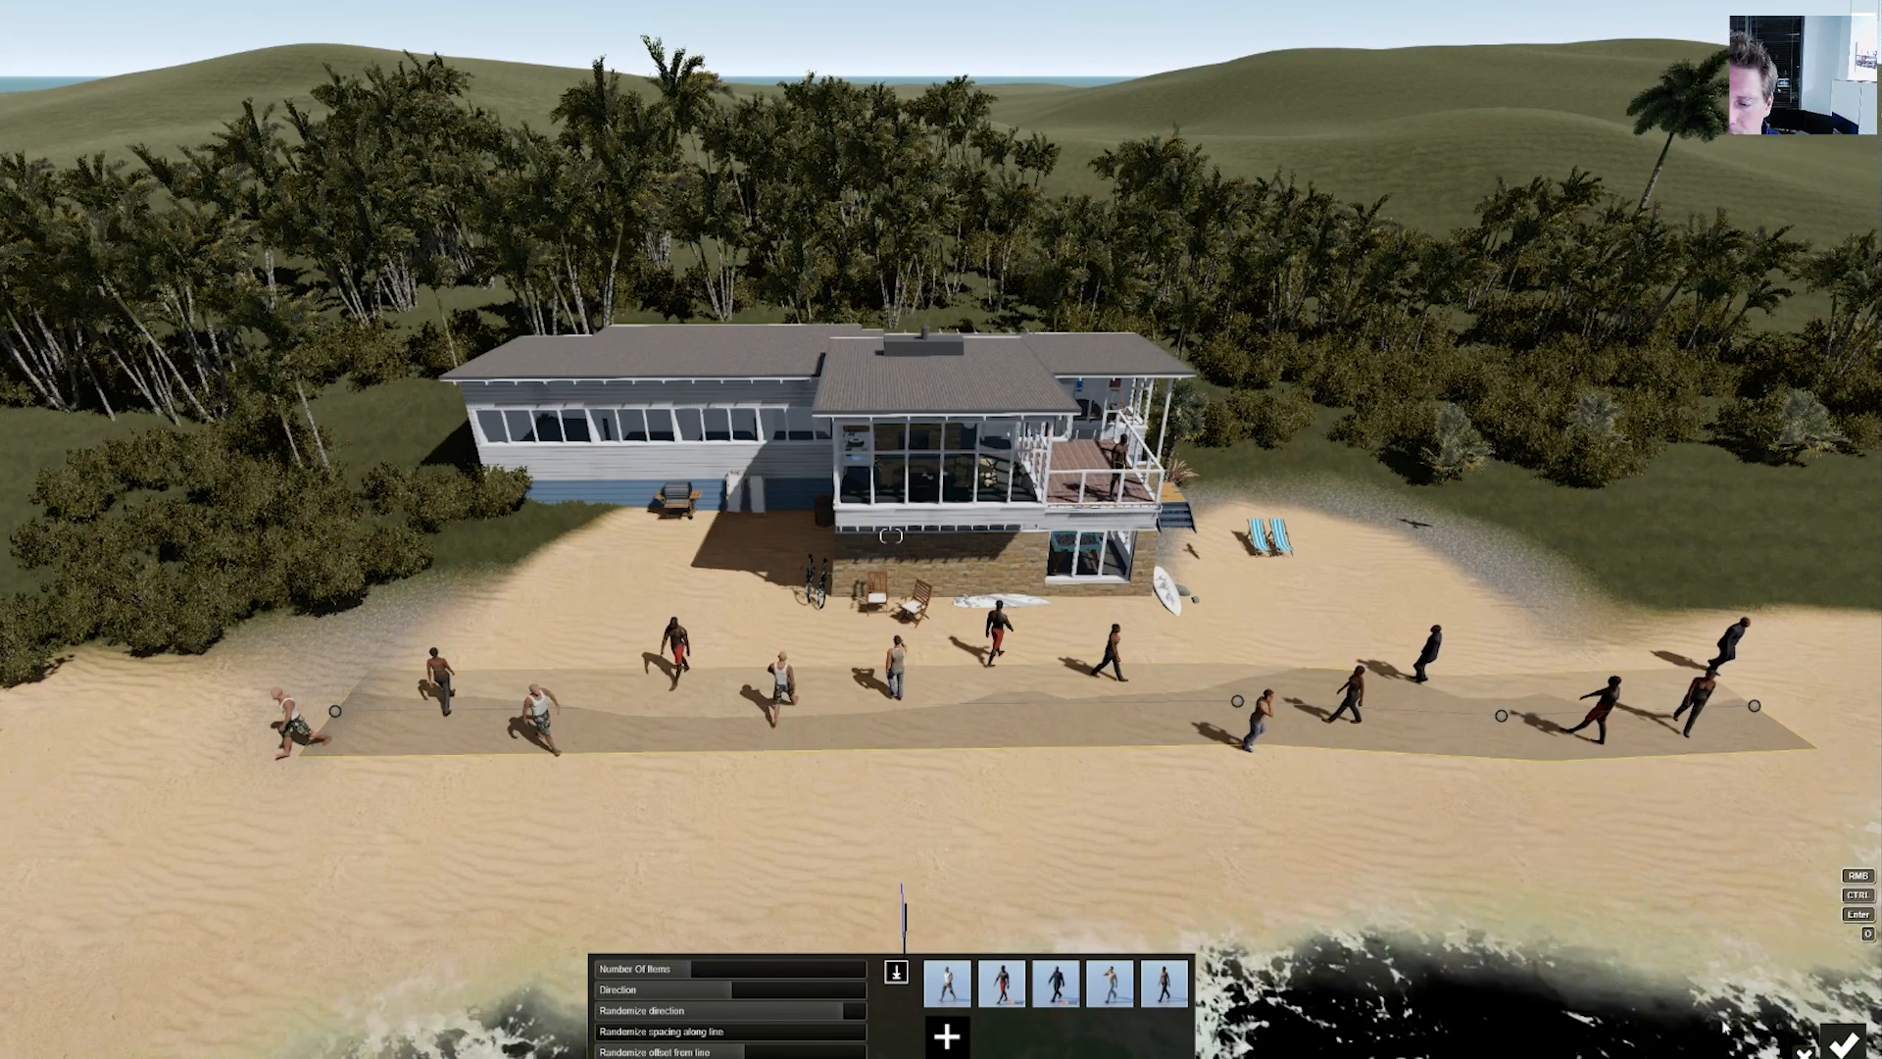
left_click(1845, 1045)
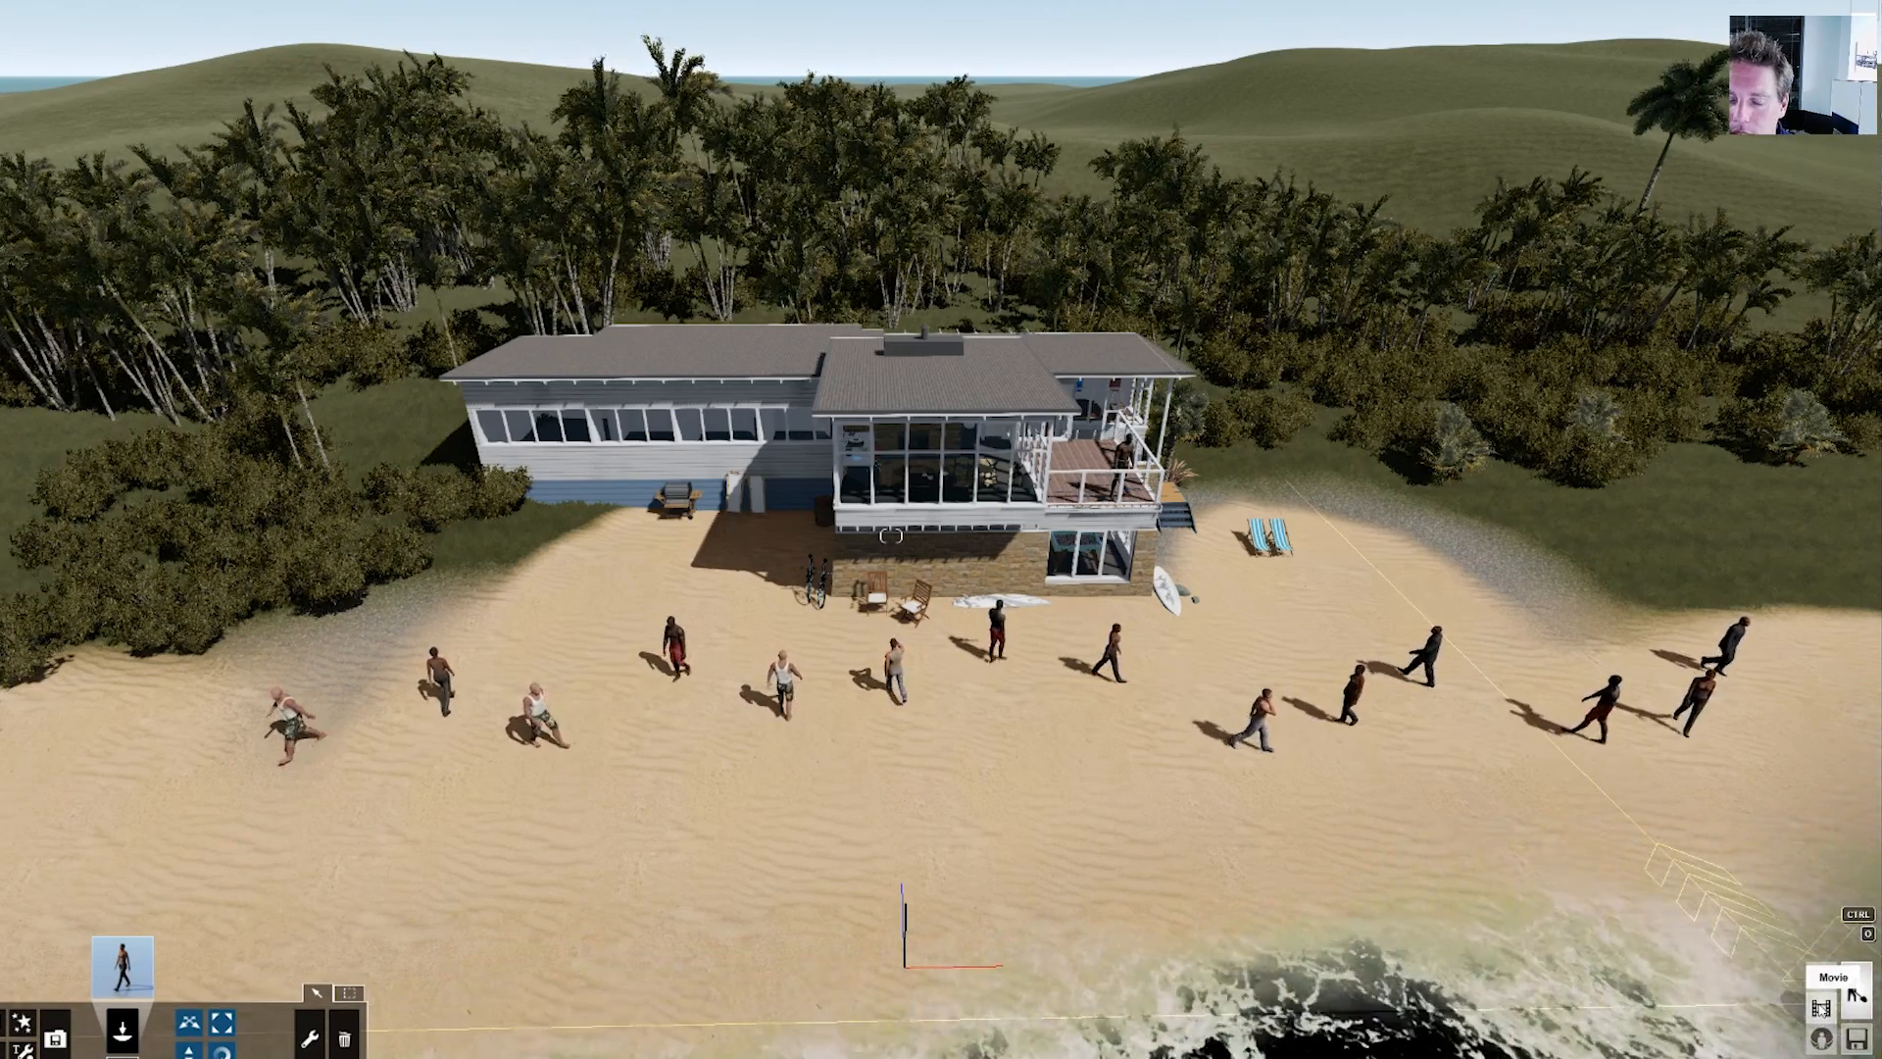
left_click(1820, 1007)
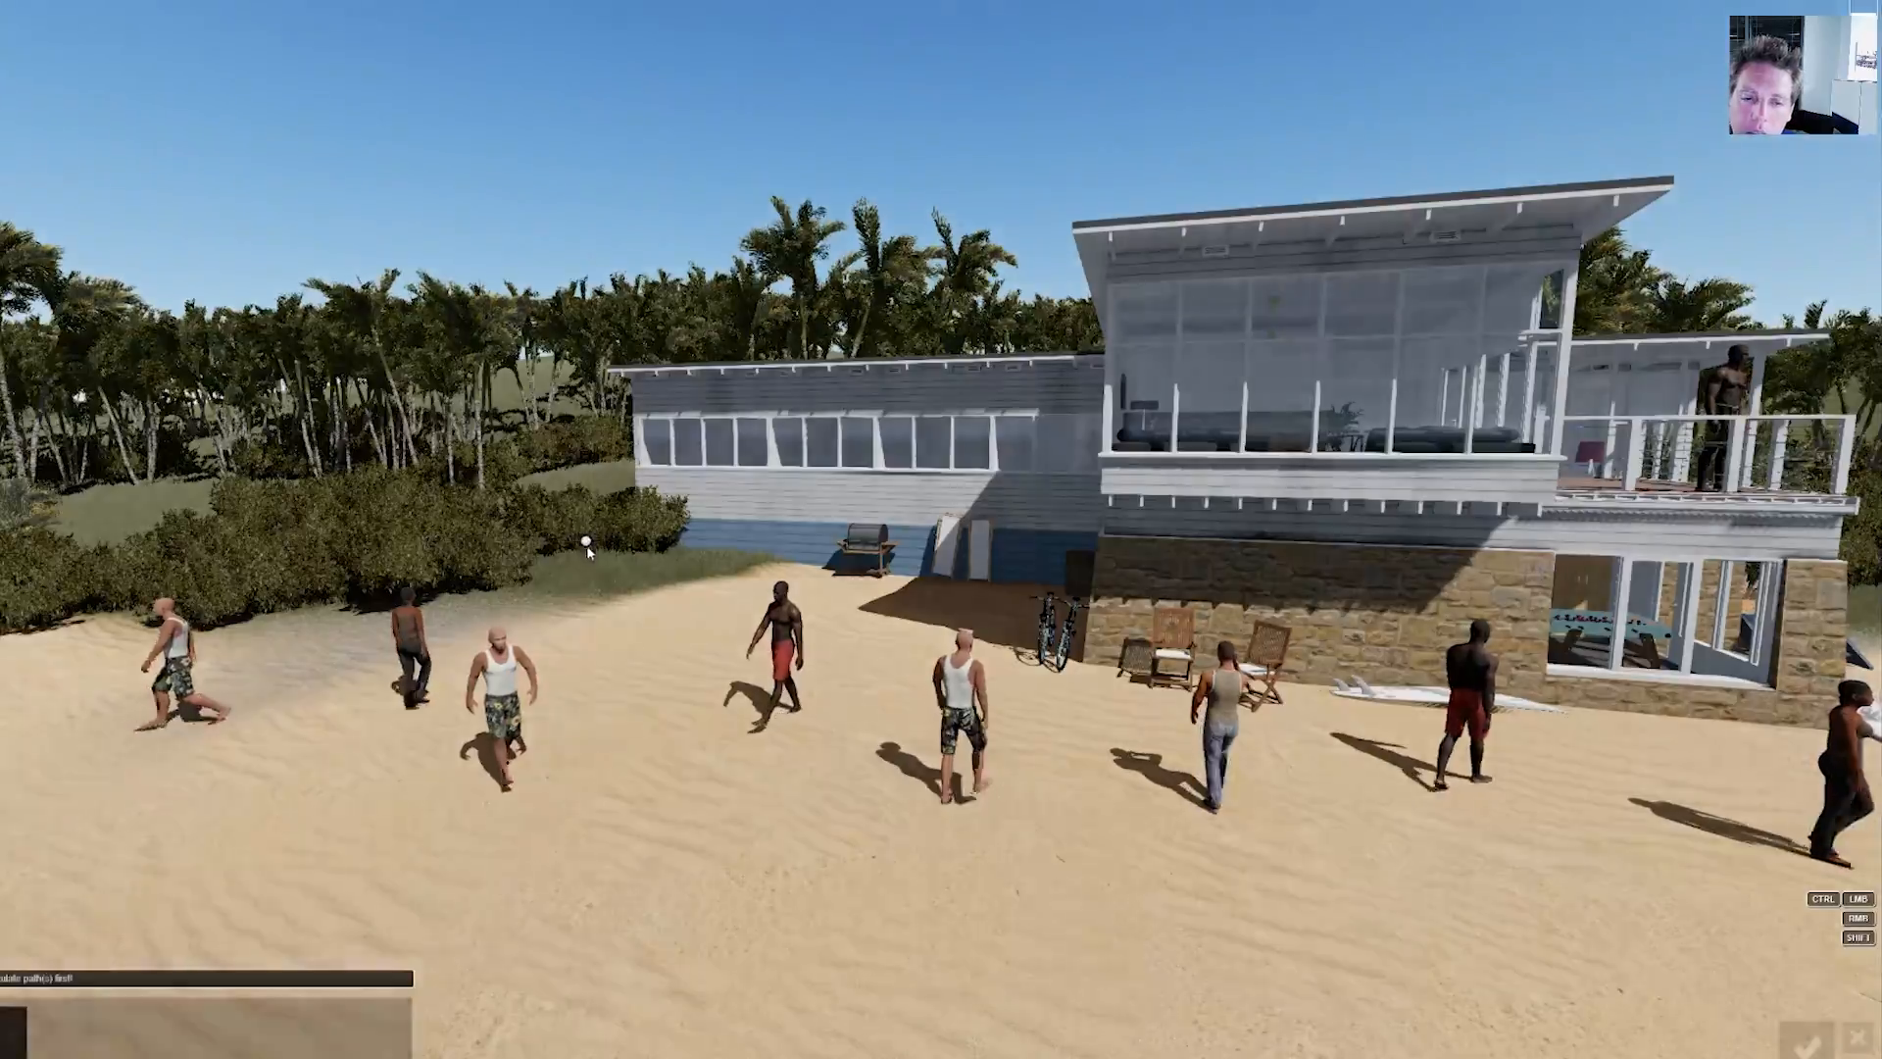
- Draw a Mass Move path along the beach through the crowd of walkers, from one end of the group to the other
key("q")
key("s")
key("w")
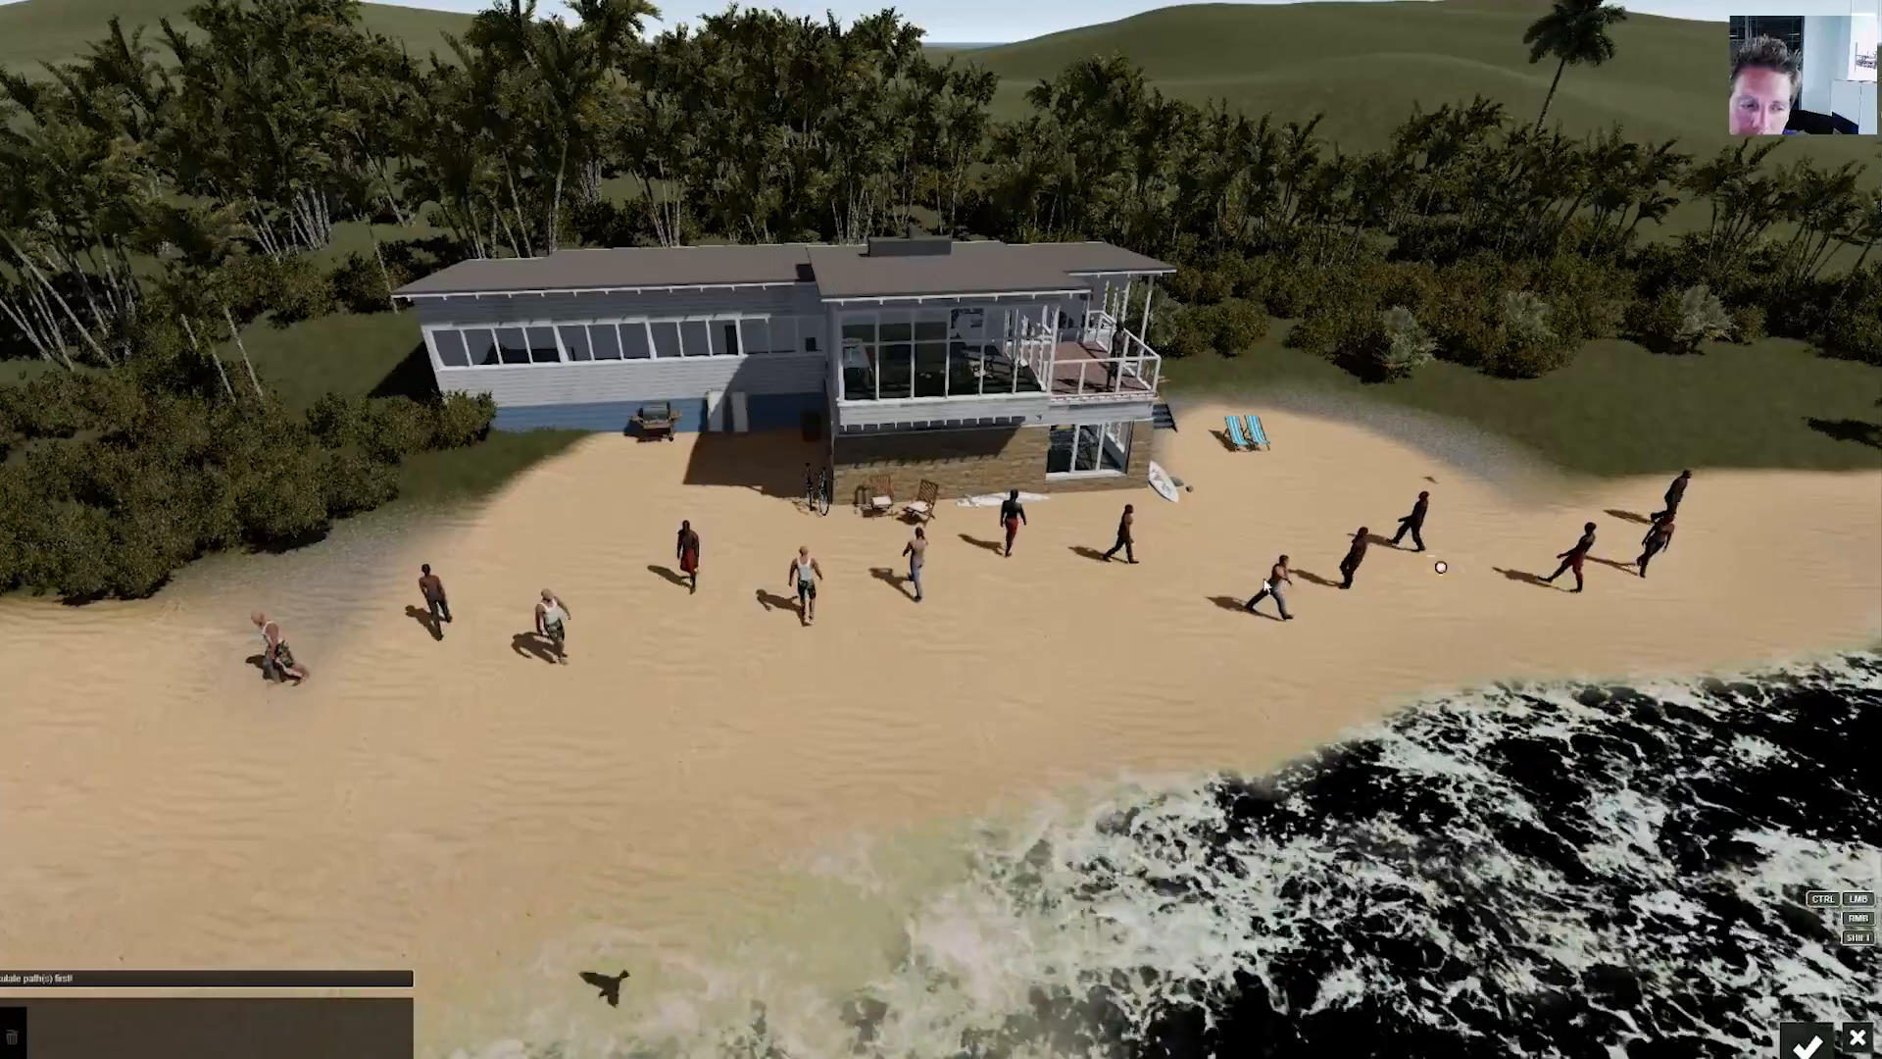
key("s")
right_click_drag(1436, 563, 1261, 579)
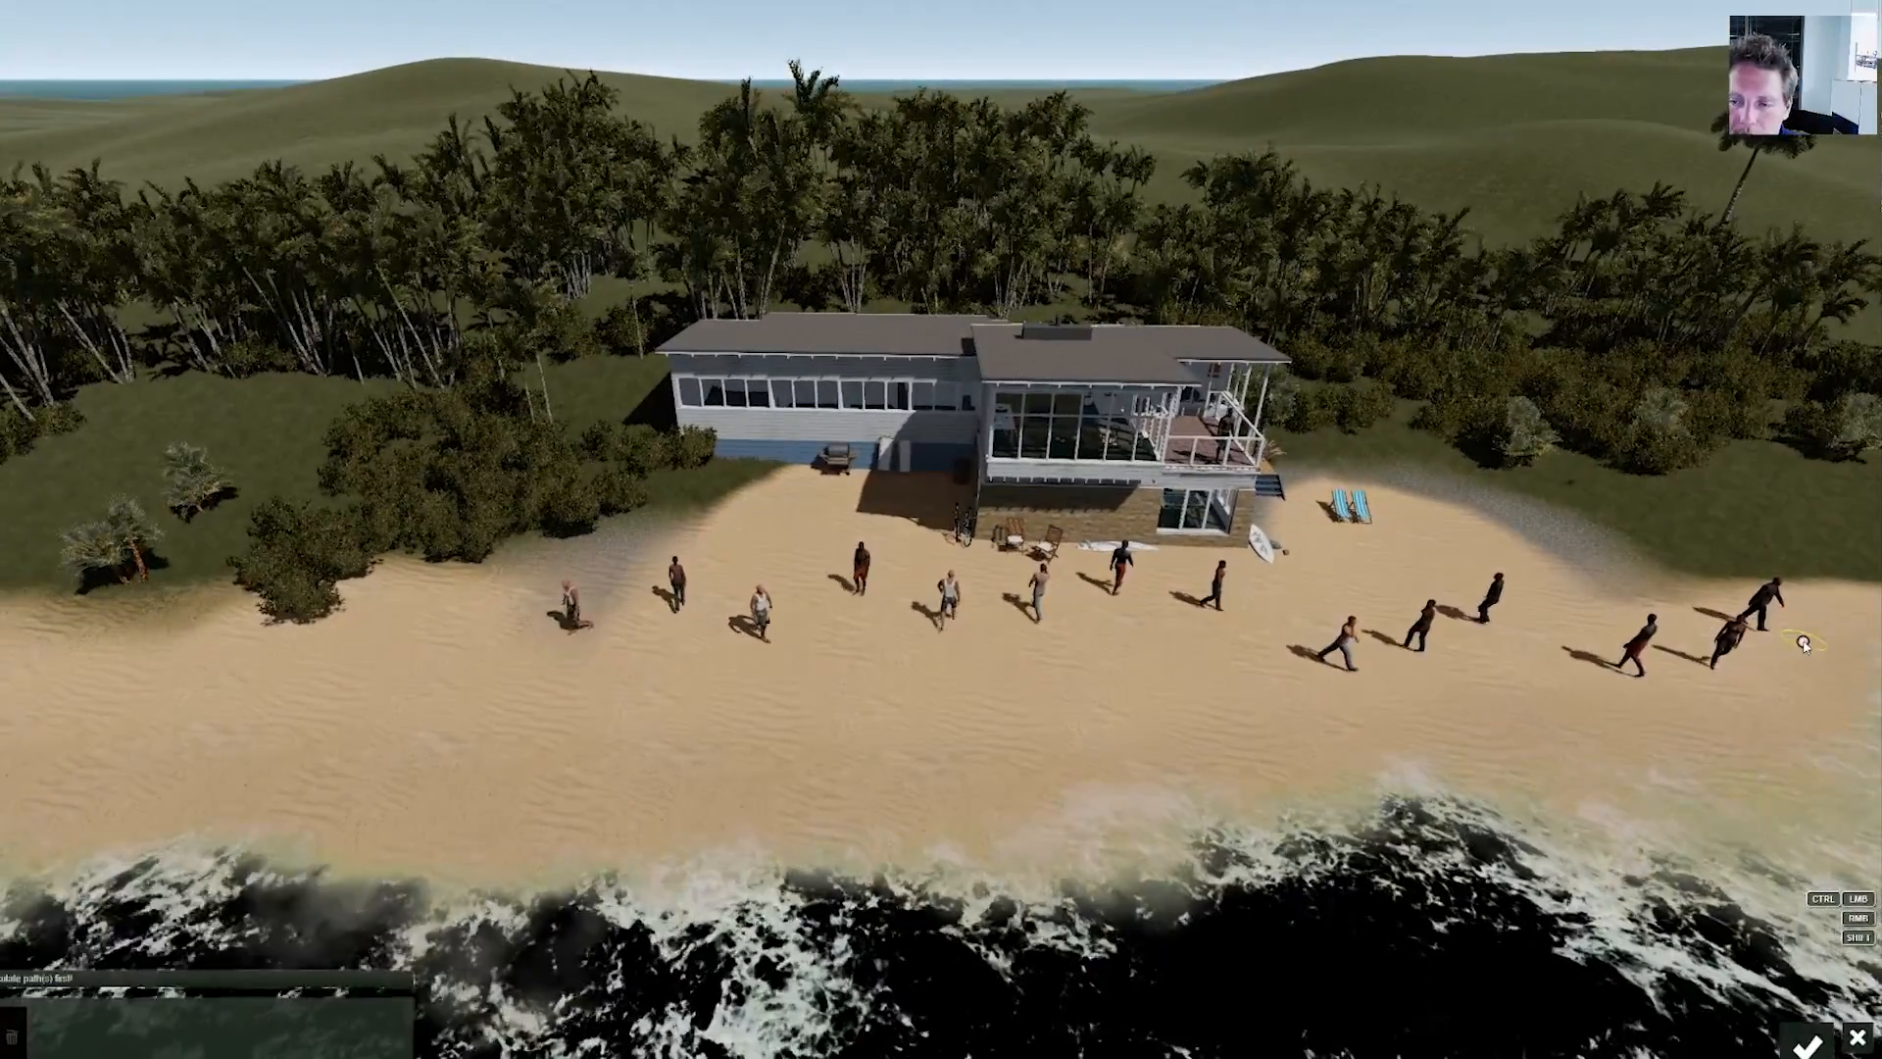
left_click(1809, 636)
left_click(390, 627)
mouse_move(406, 630)
left_mouse_down()
mouse_move(615, 617)
mouse_move(390, 598)
mouse_move(442, 625)
left_mouse_up()
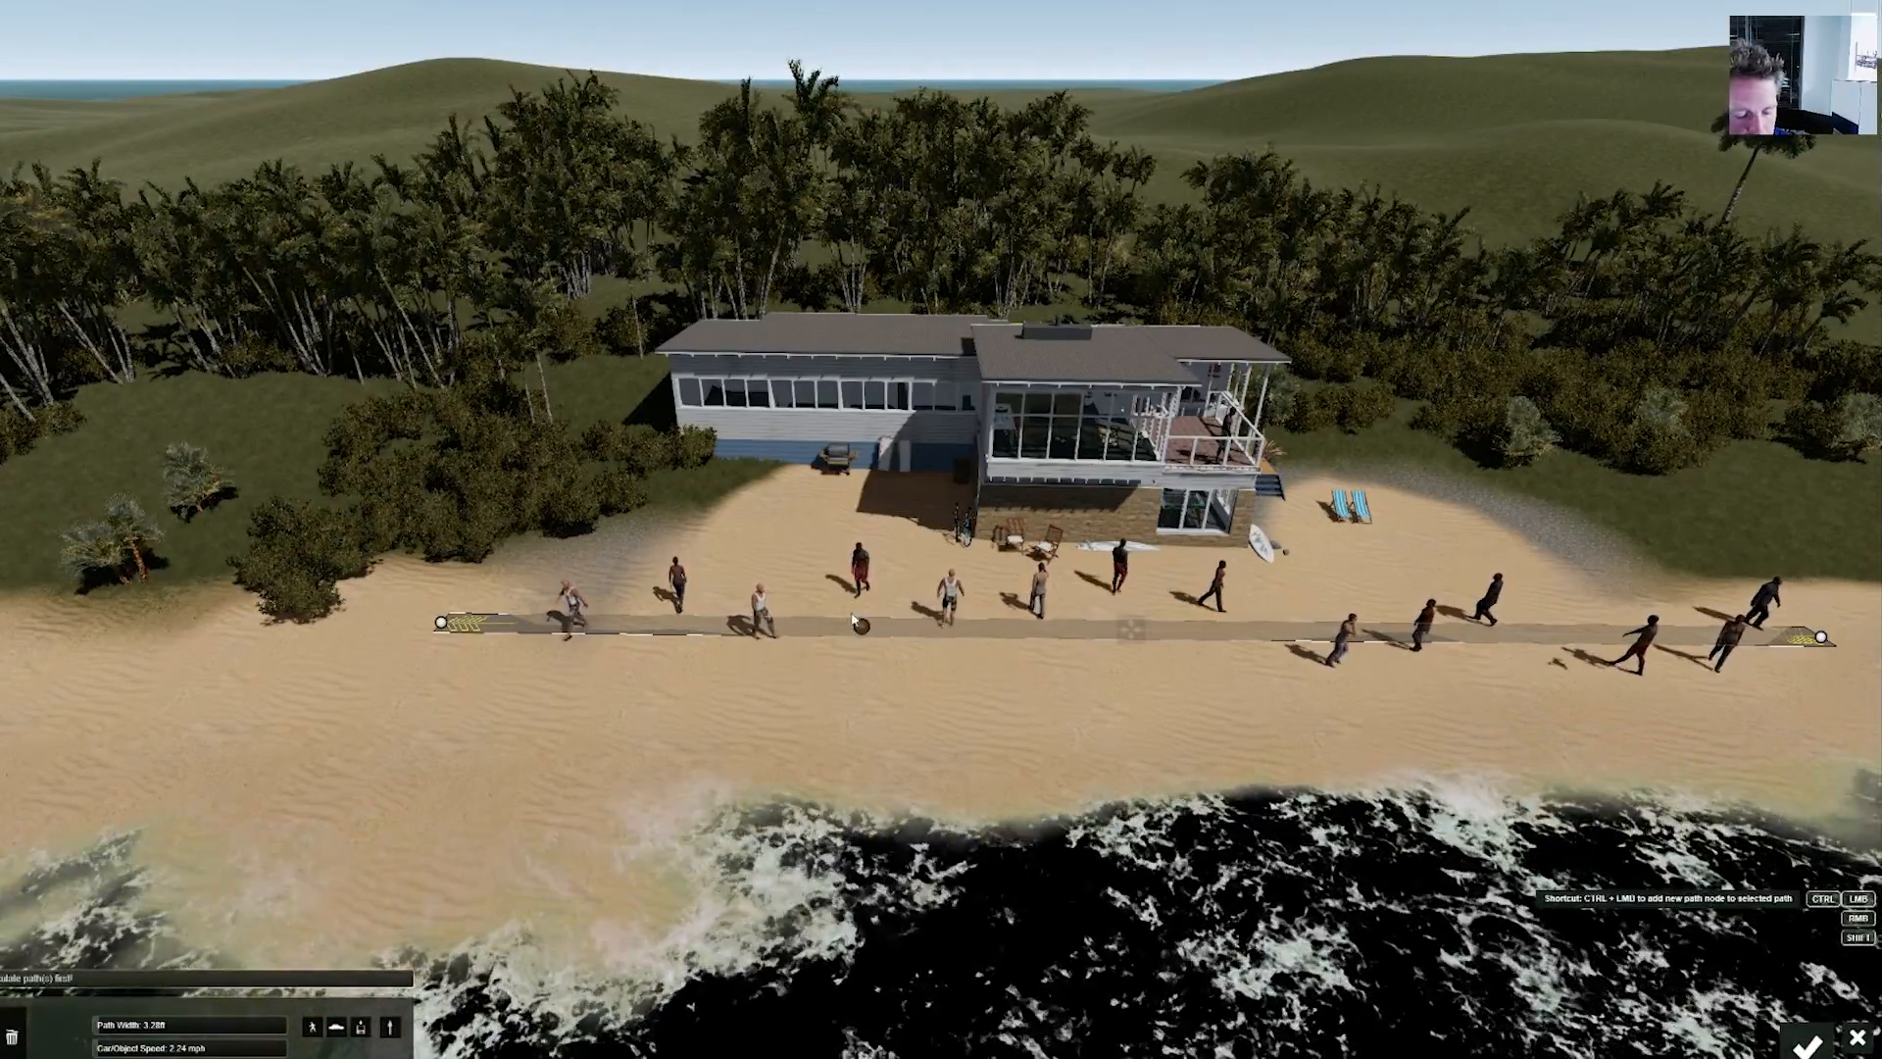
- Add five nodes along the middle of the Mass Move path and adjust their positions to follow the line of walkers
left_click(983, 633)
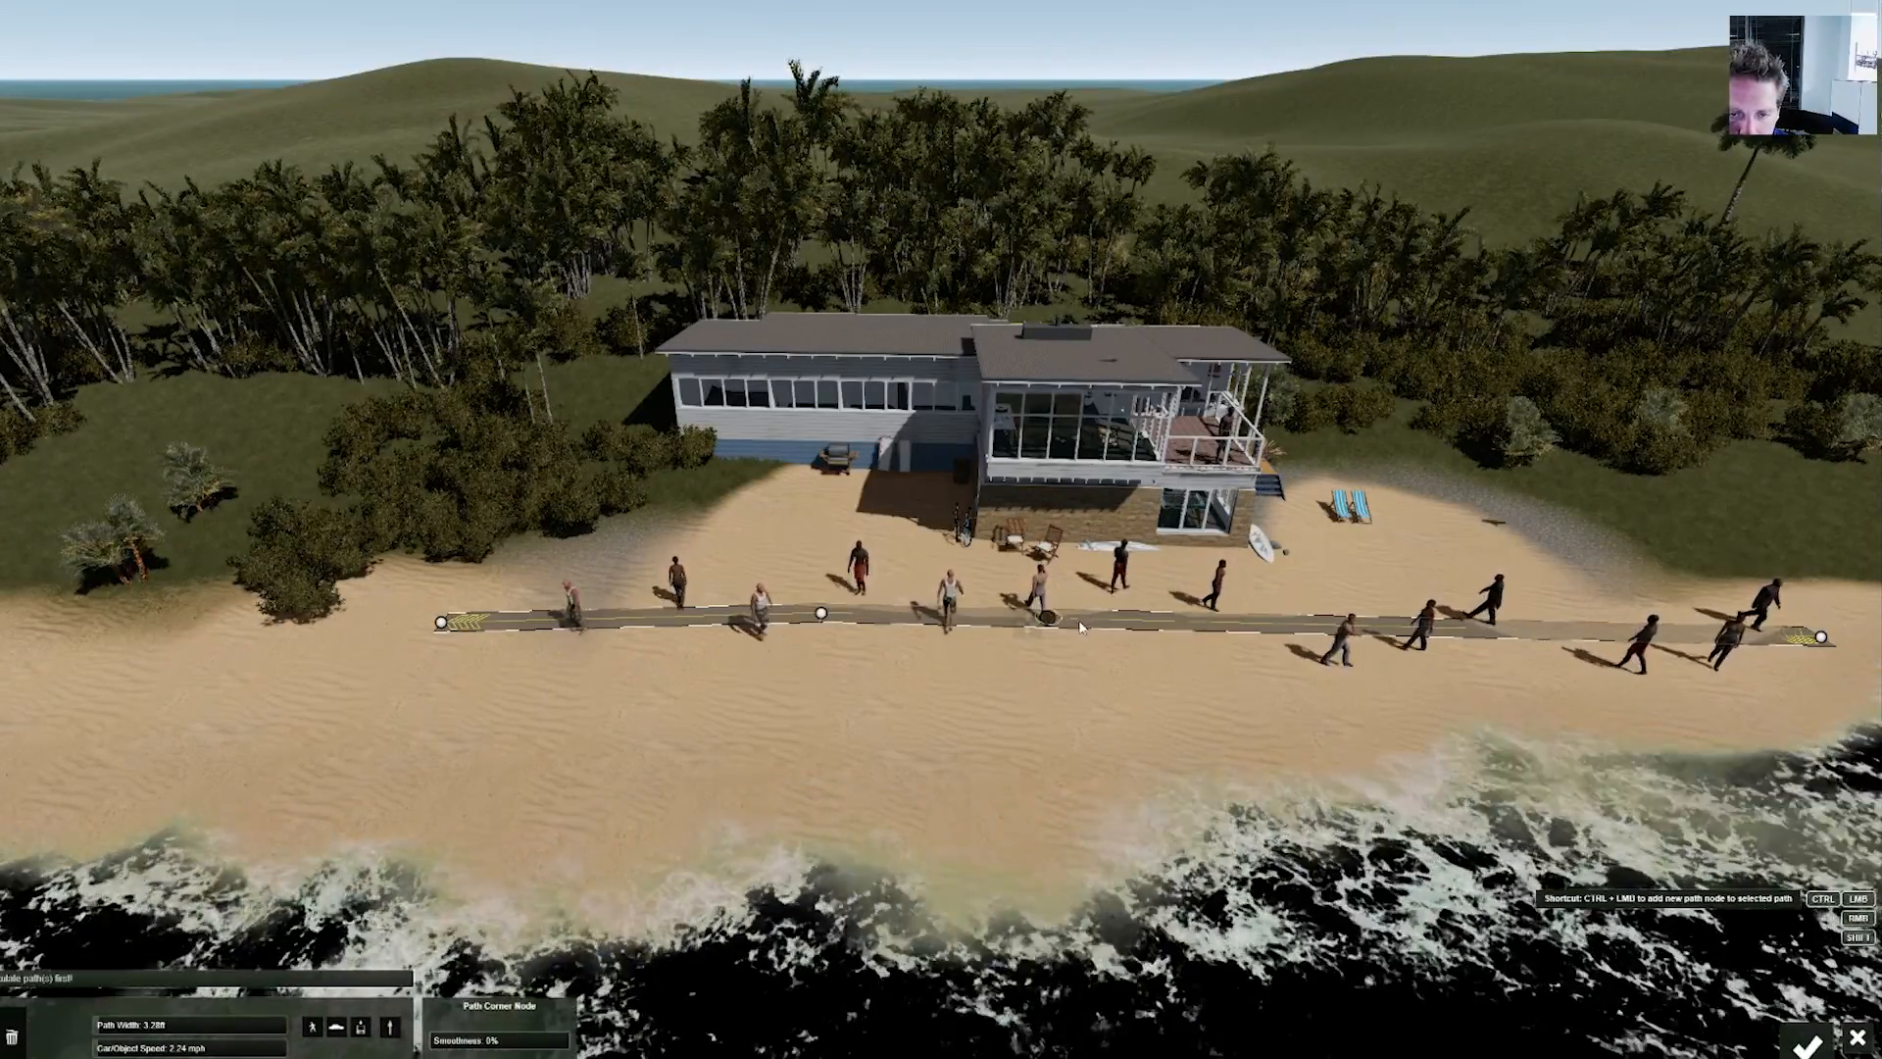
left_click(1082, 618, "ctrl")
left_click(1262, 617, "ctrl")
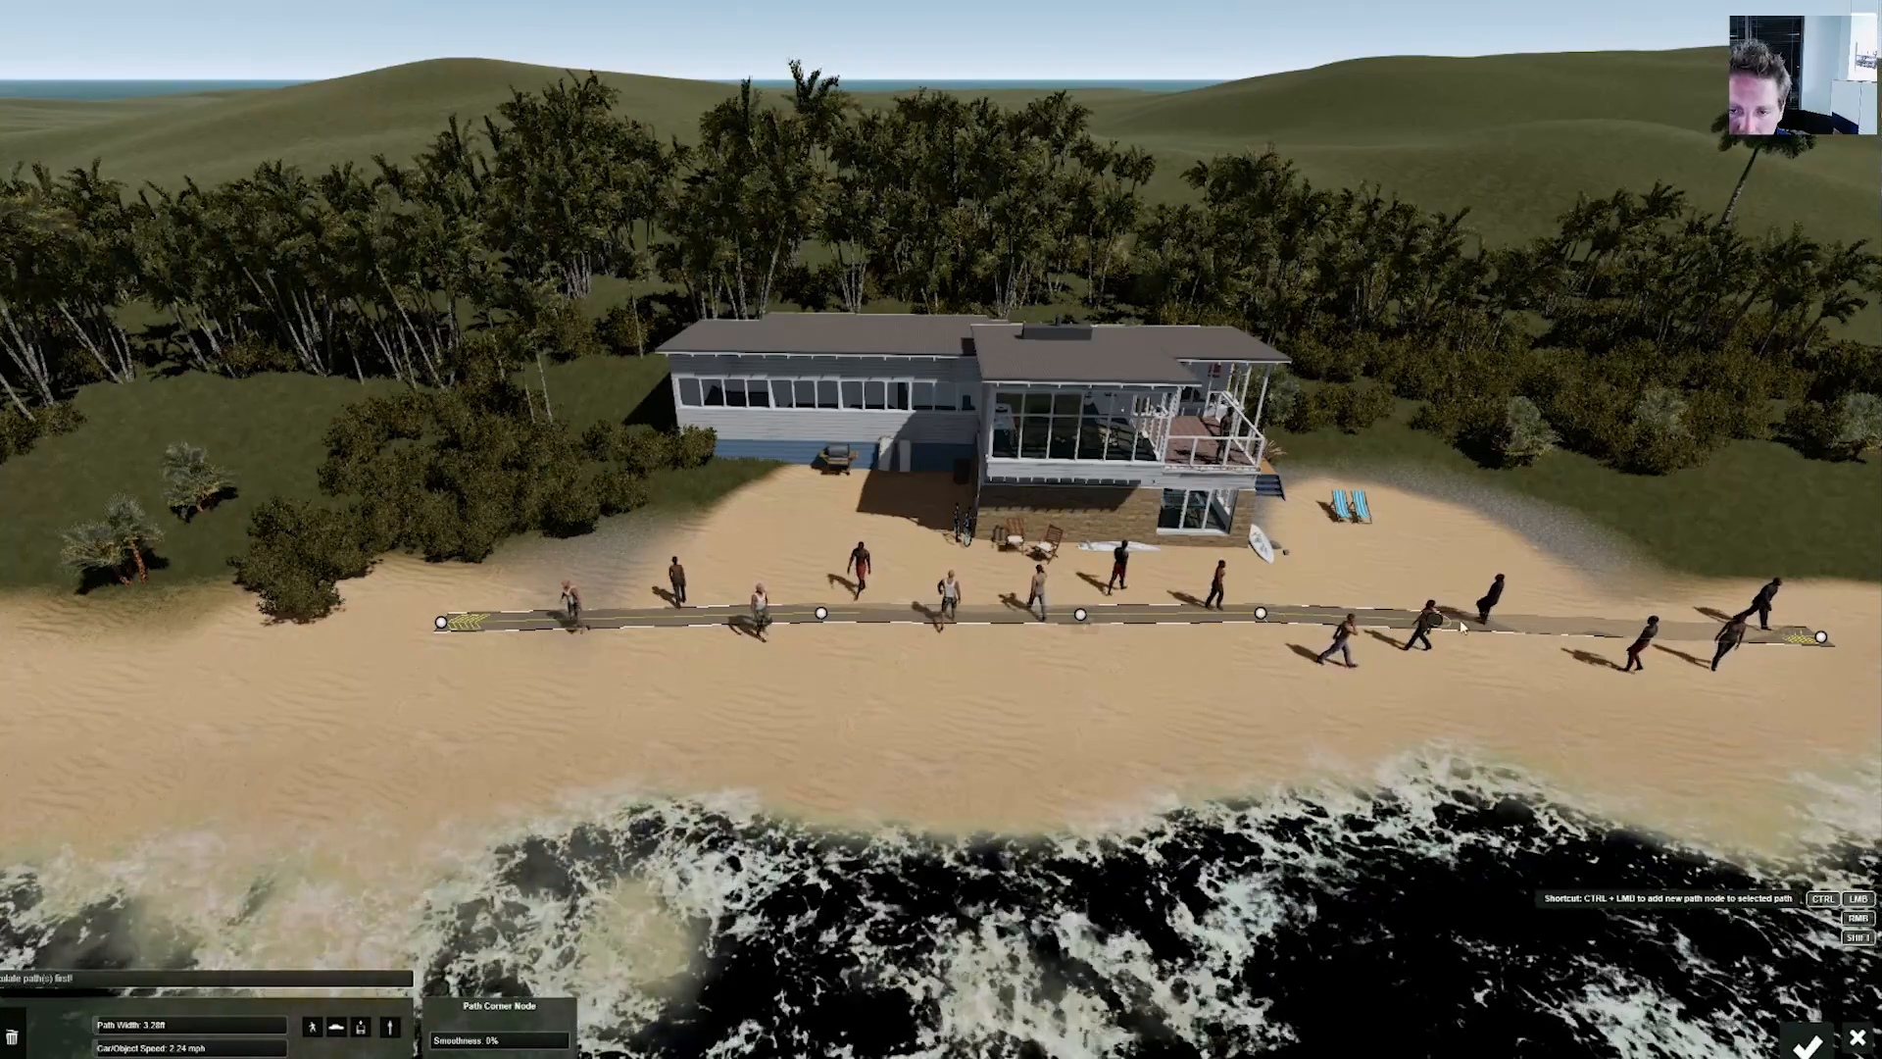
left_click(1459, 618, "ctrl")
left_click_drag(1461, 626, 1493, 639)
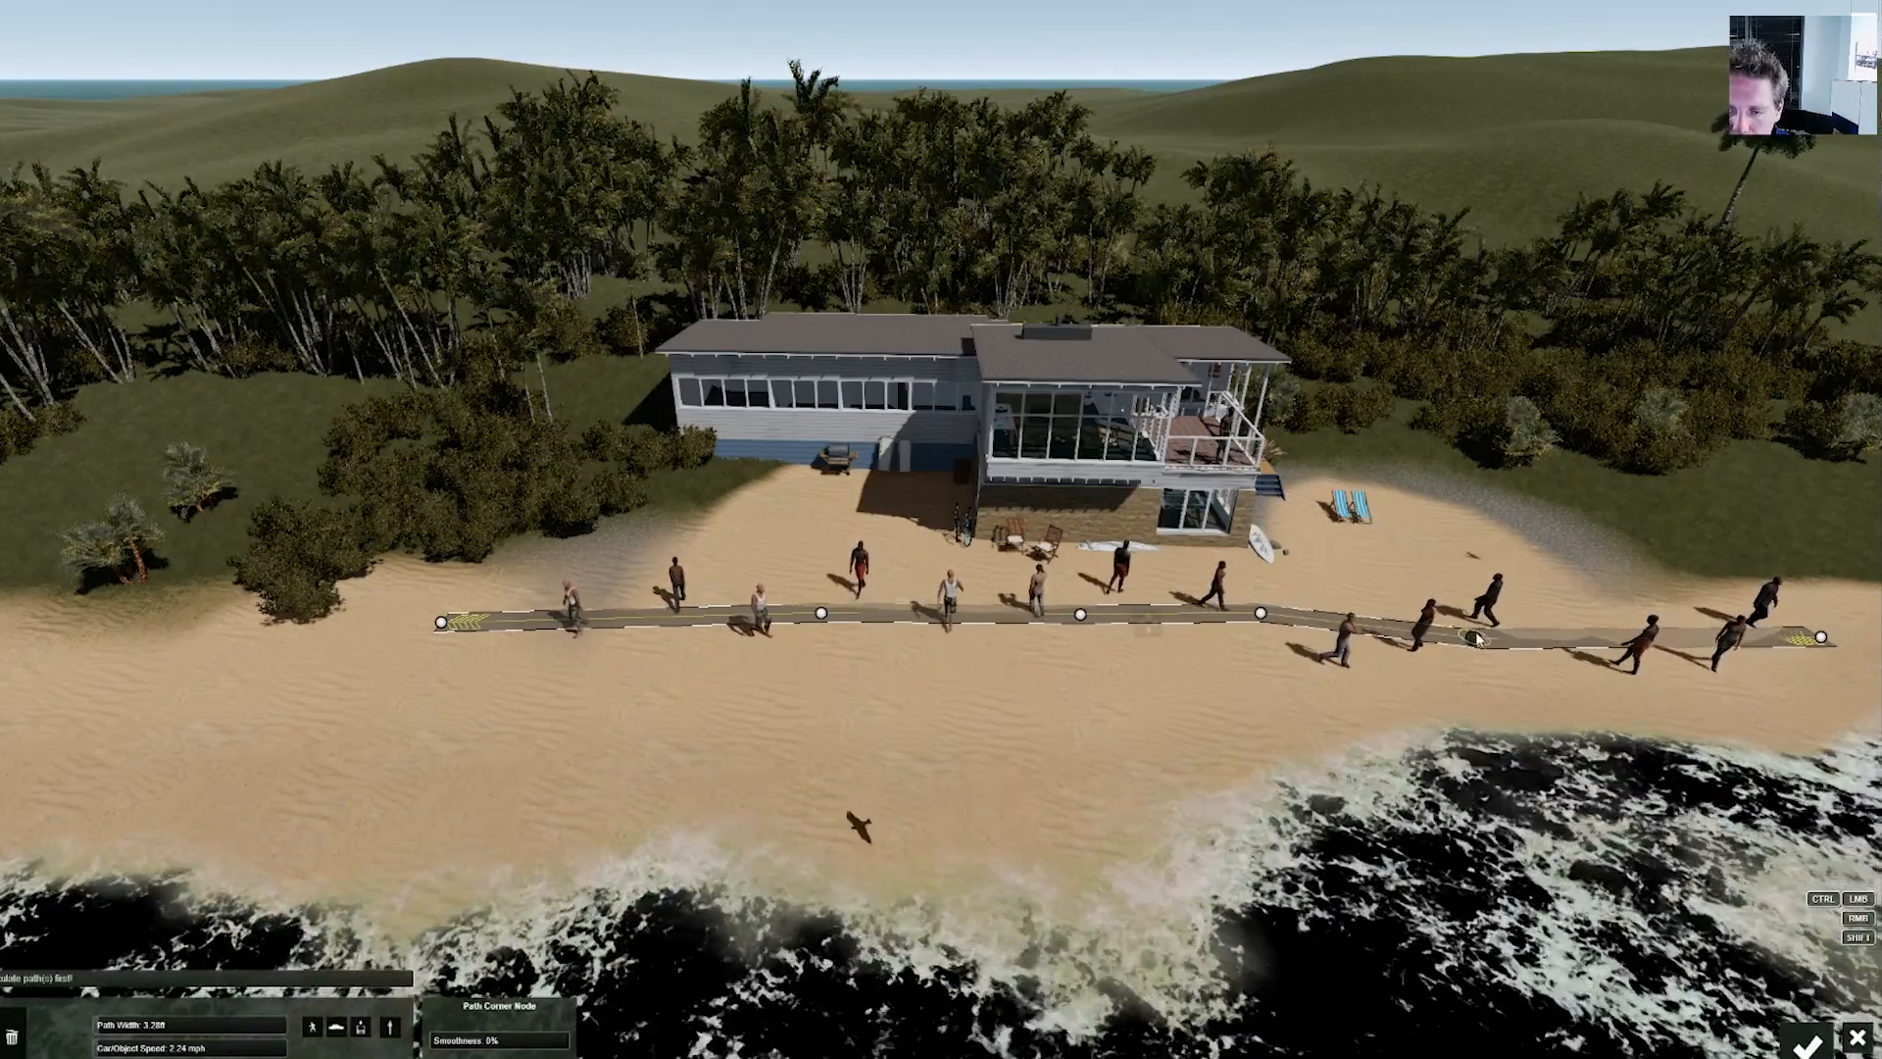
left_click(1596, 631, "ctrl")
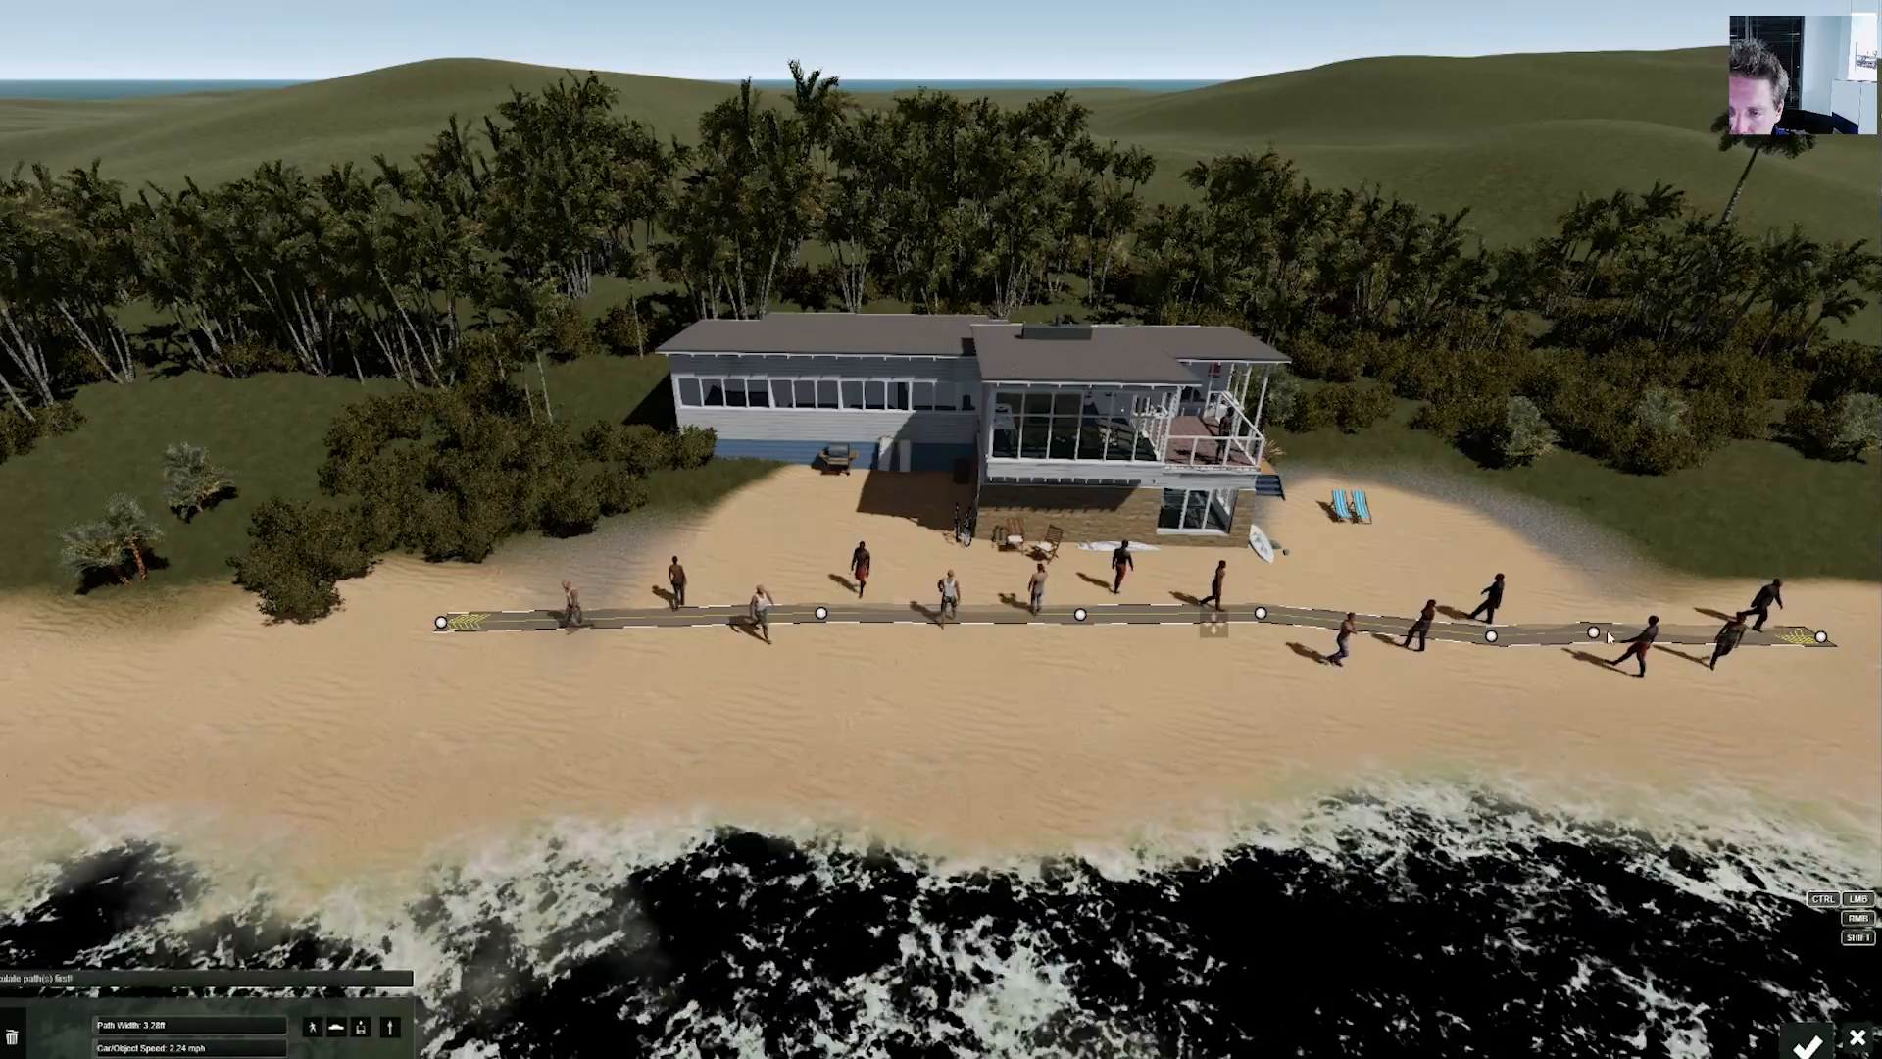
left_click_drag(1595, 631, 1611, 629)
left_click(1266, 618)
left_click_drag(1267, 619, 1226, 635)
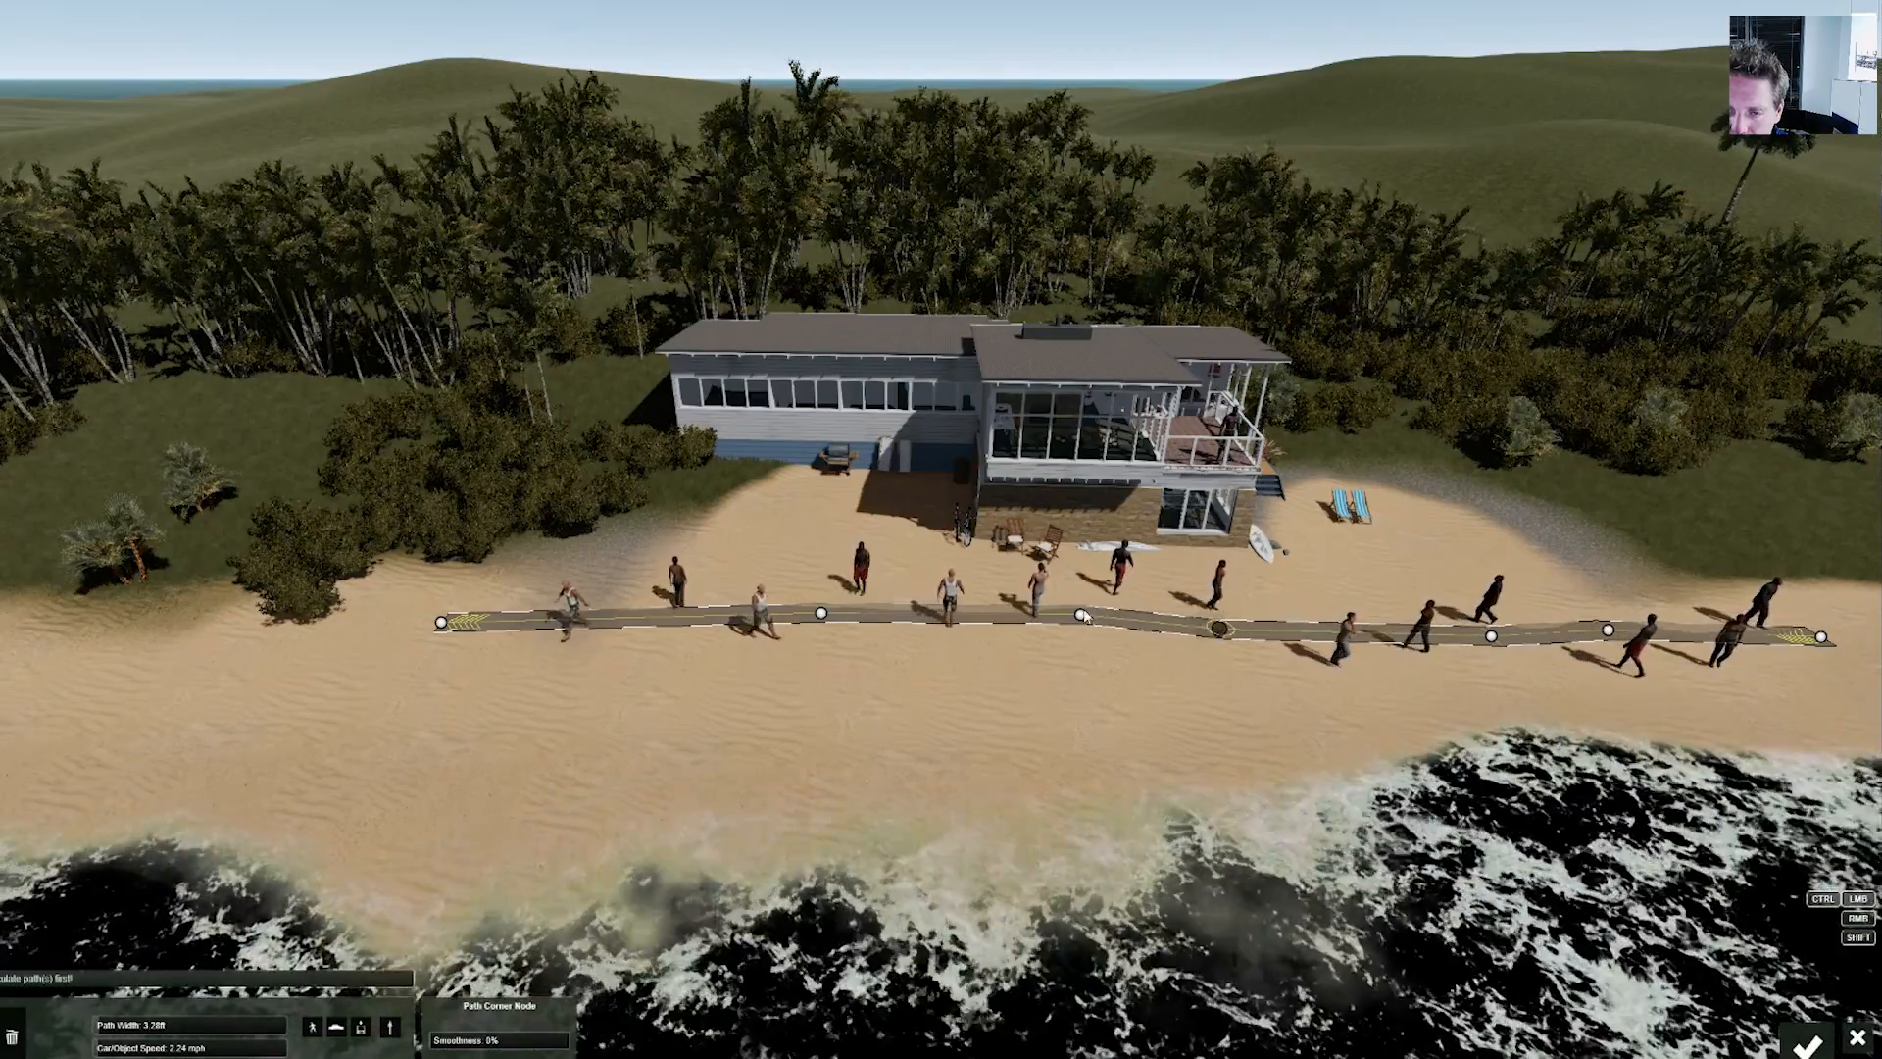
left_click_drag(1083, 617, 1075, 629)
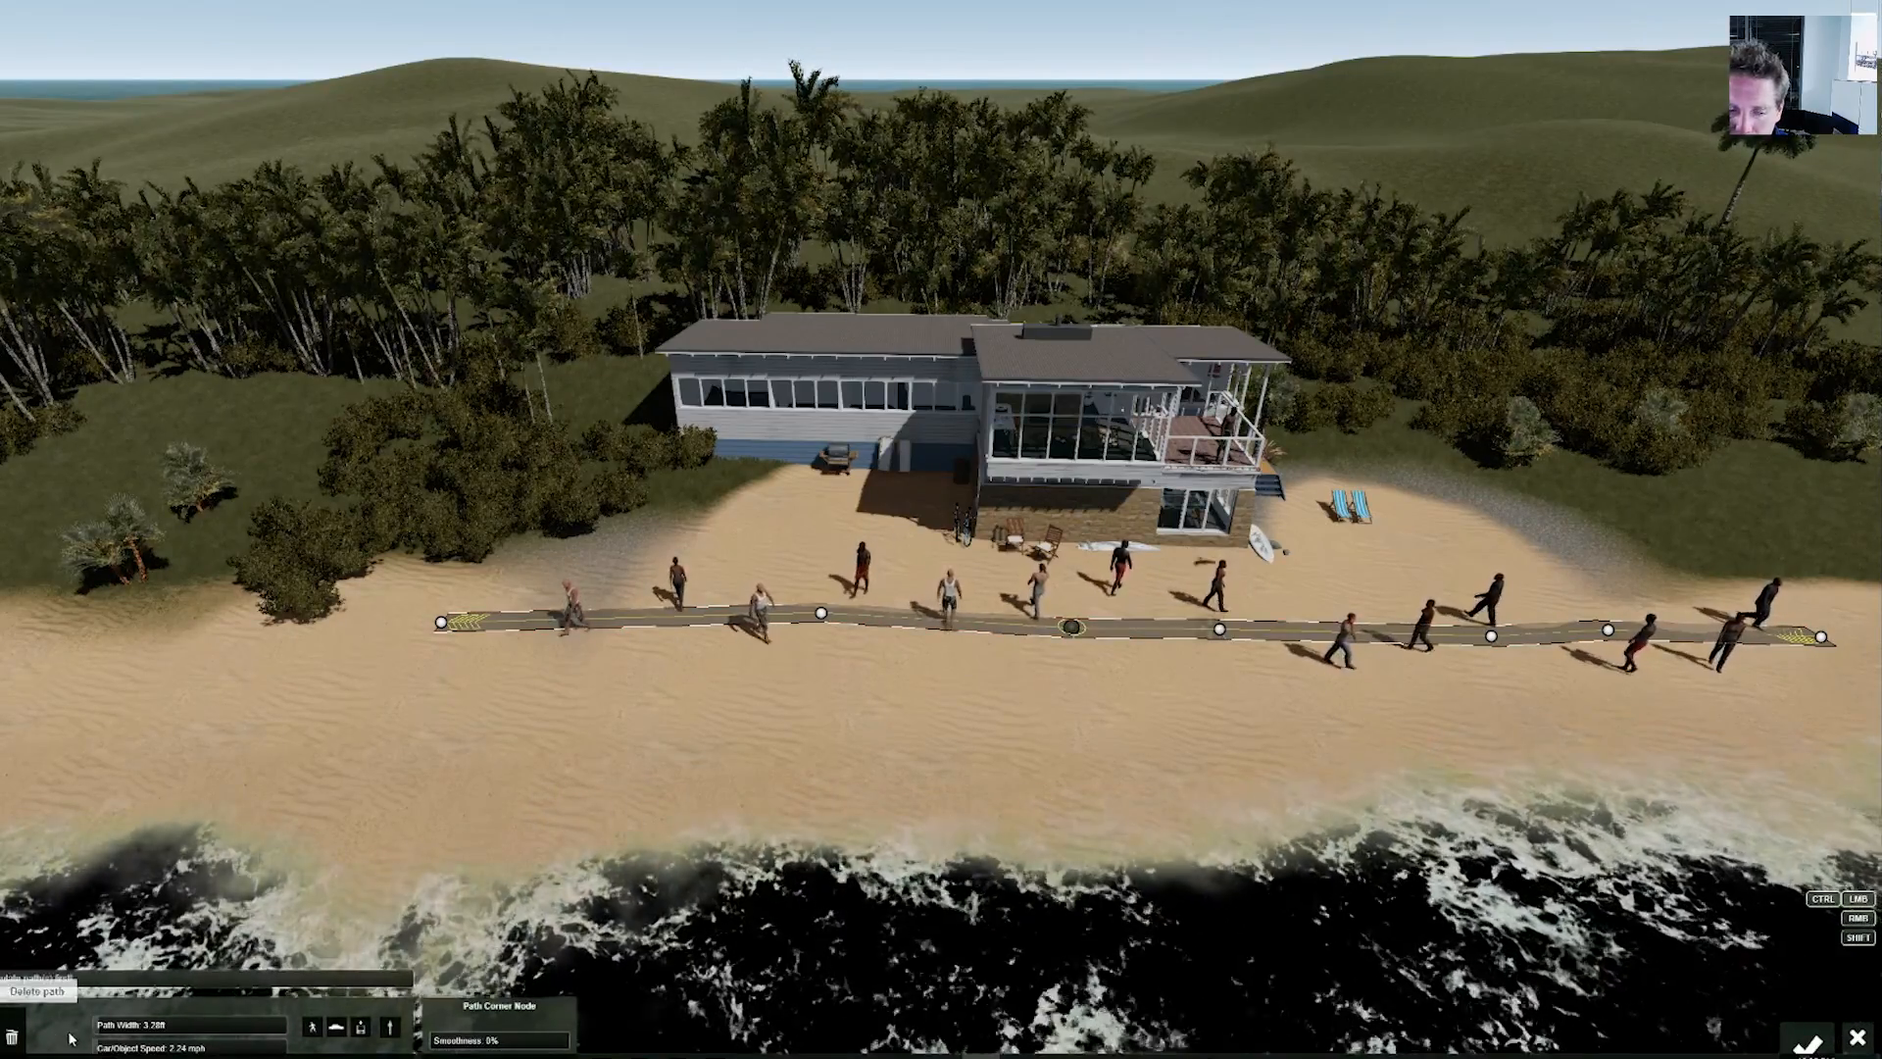
- Widen the Mass Move path to 24.67 ft to cover all the walkers and make its traffic run in both directions
left_click_drag(111, 1026, 166, 1026)
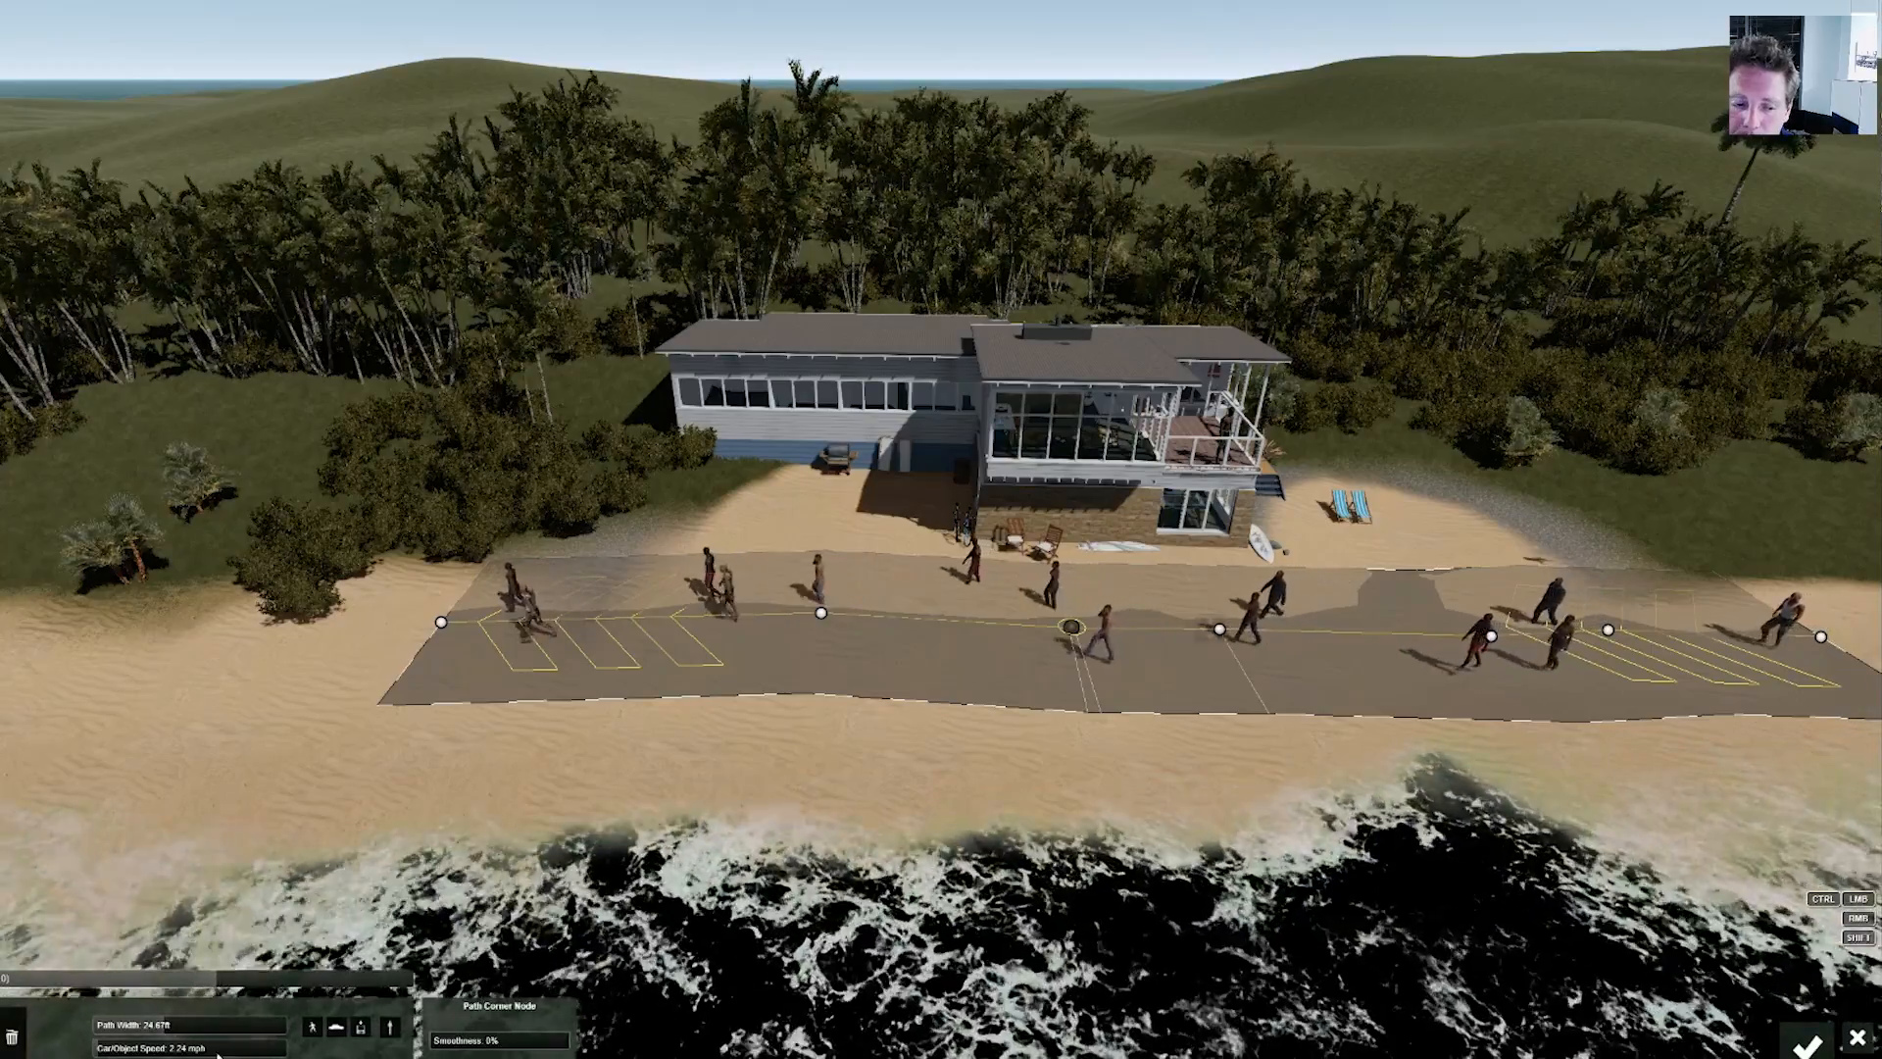
left_click(313, 1028)
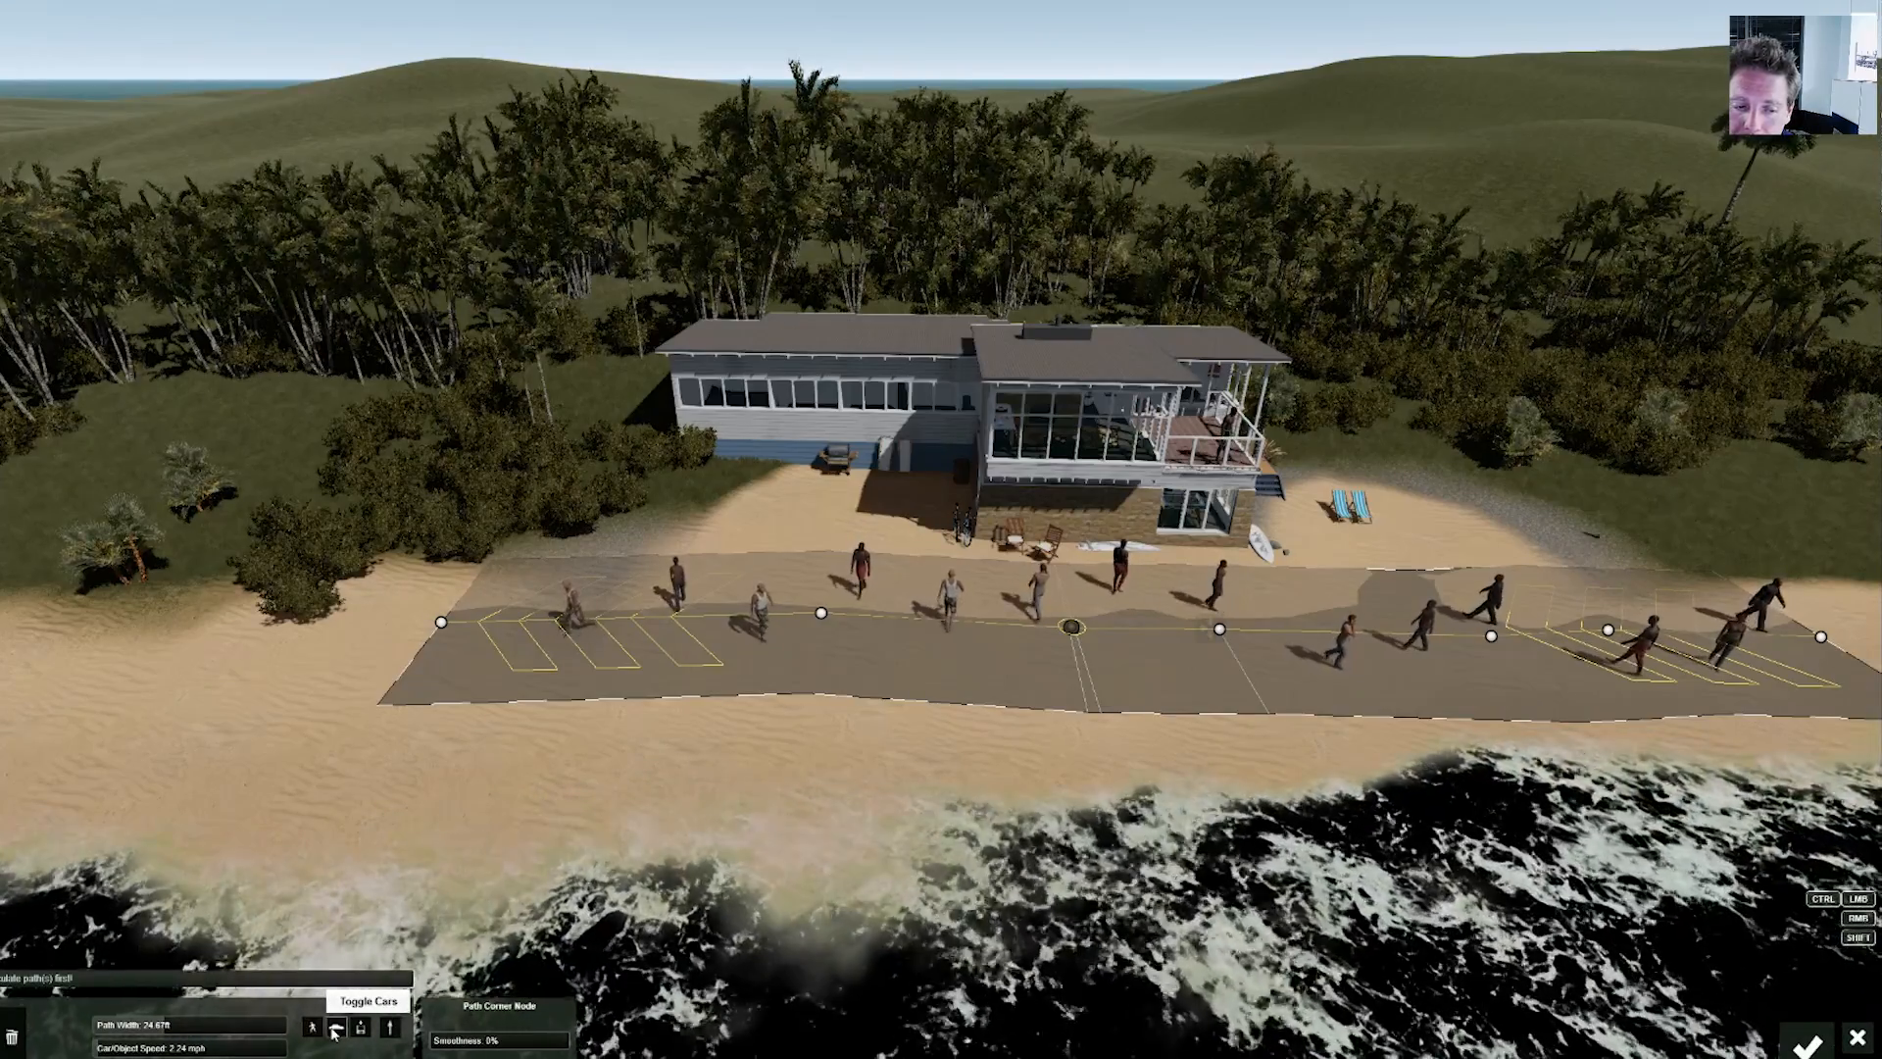
left_click(389, 1027)
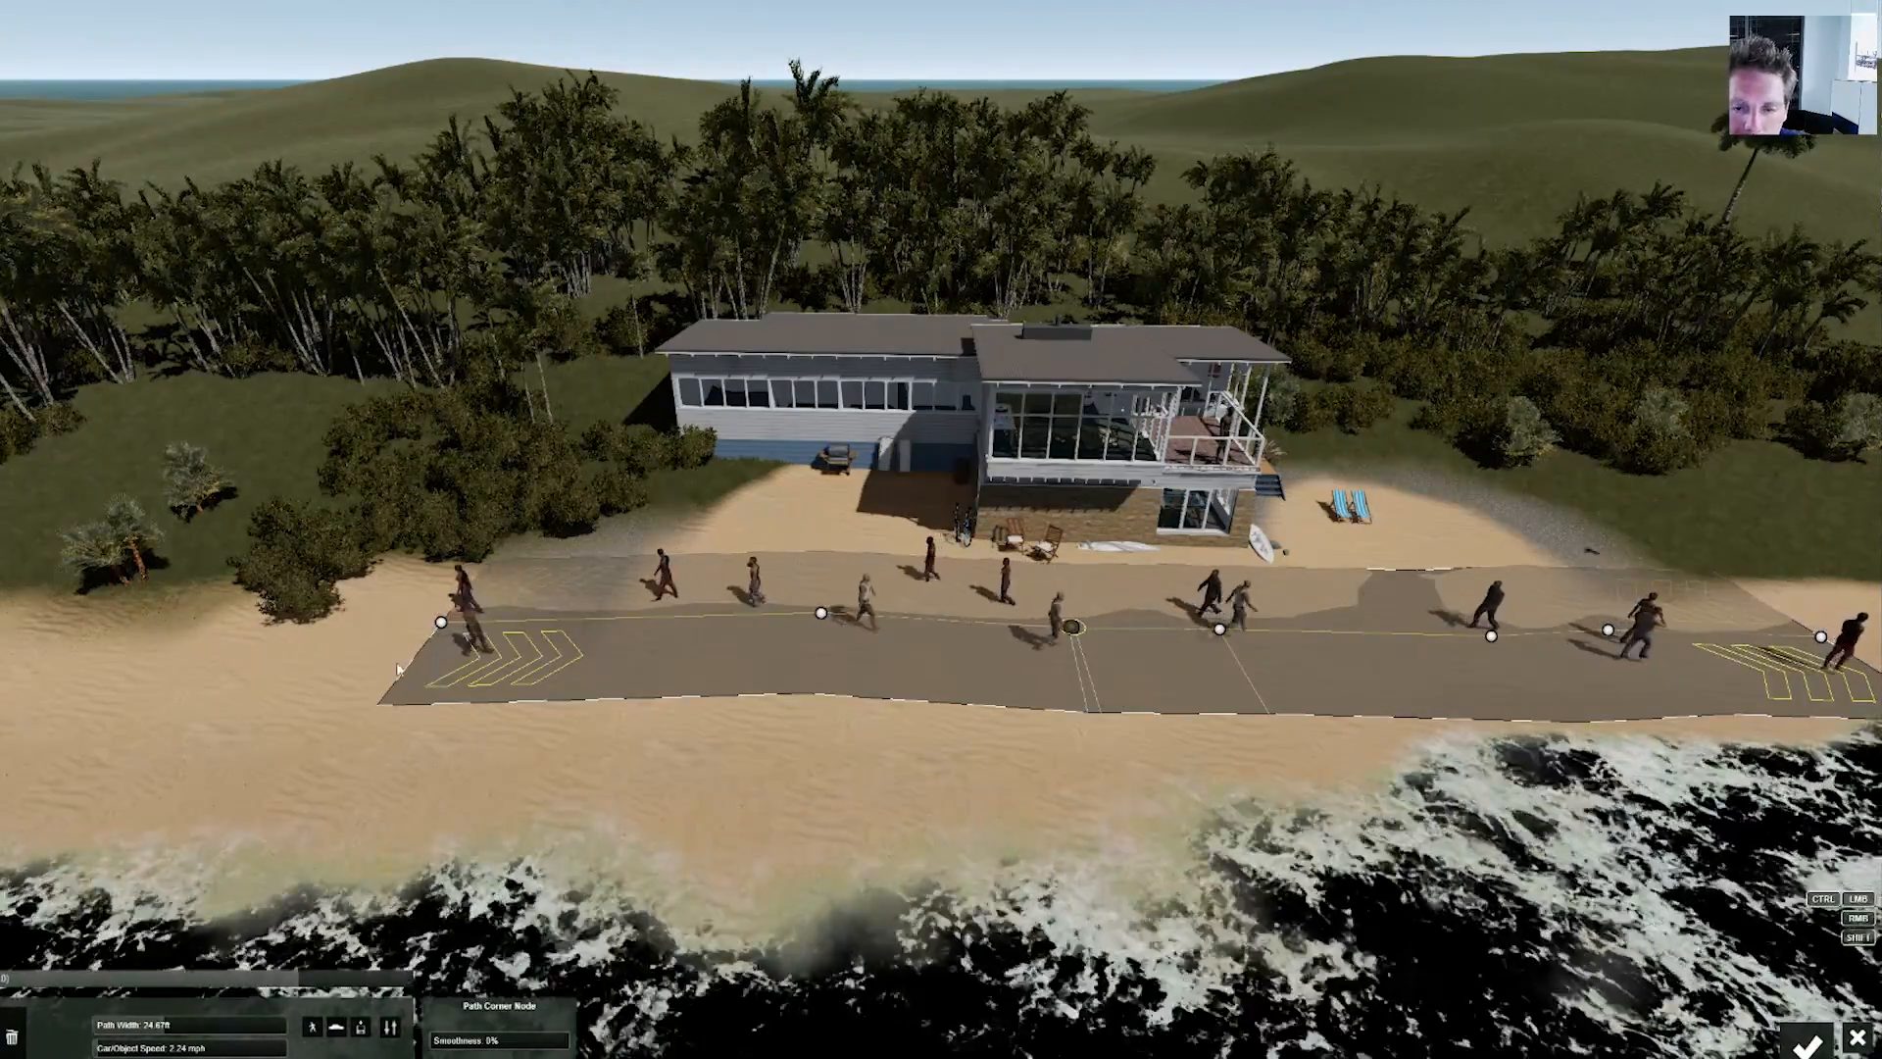
- Extend the path's end on the bushes' side of the house with five nodes, curving inland onto the grass
left_click(334, 669, "ctrl")
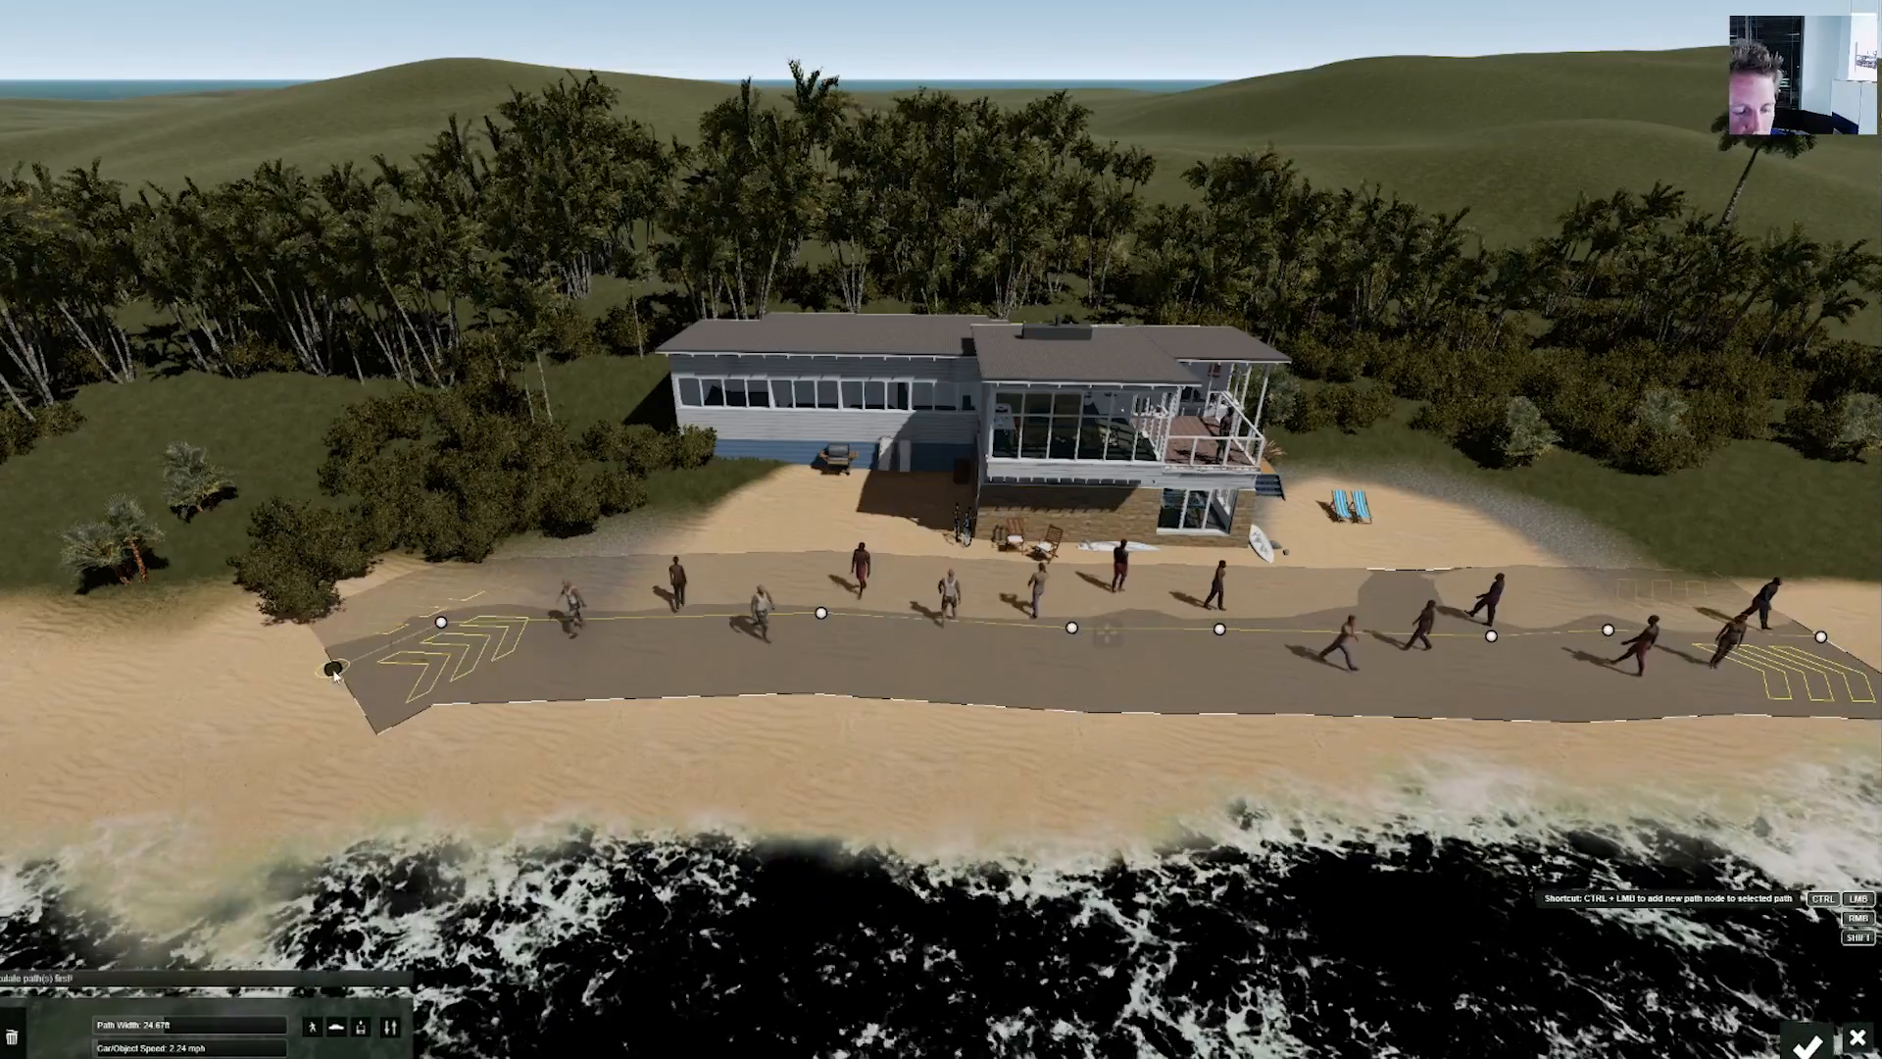
left_click(88, 667, "ctrl")
left_click(56, 555, "ctrl")
left_click(101, 427, "ctrl")
left_click(237, 403, "ctrl")
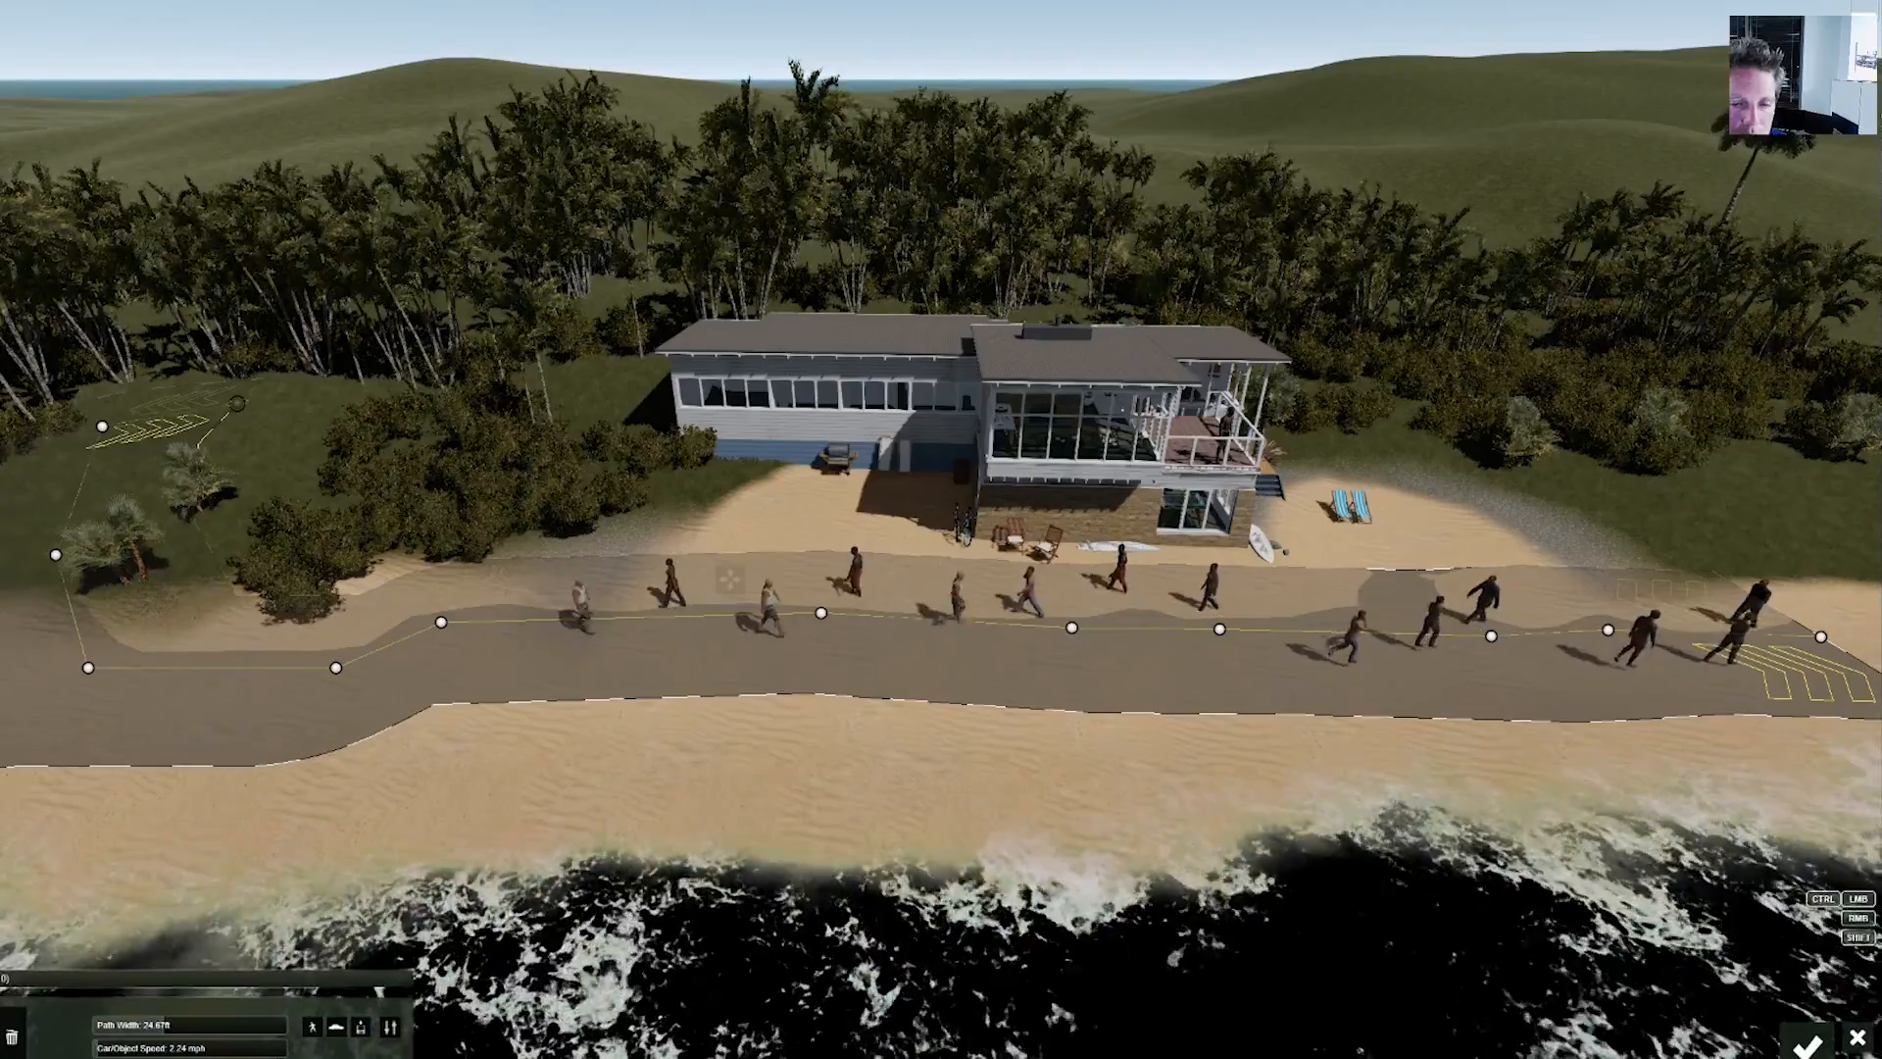
- Extend the path's other end, beyond the deck chairs, with four nodes leading inland toward the palm trees
right_click_drag(1441, 672, 1635, 544)
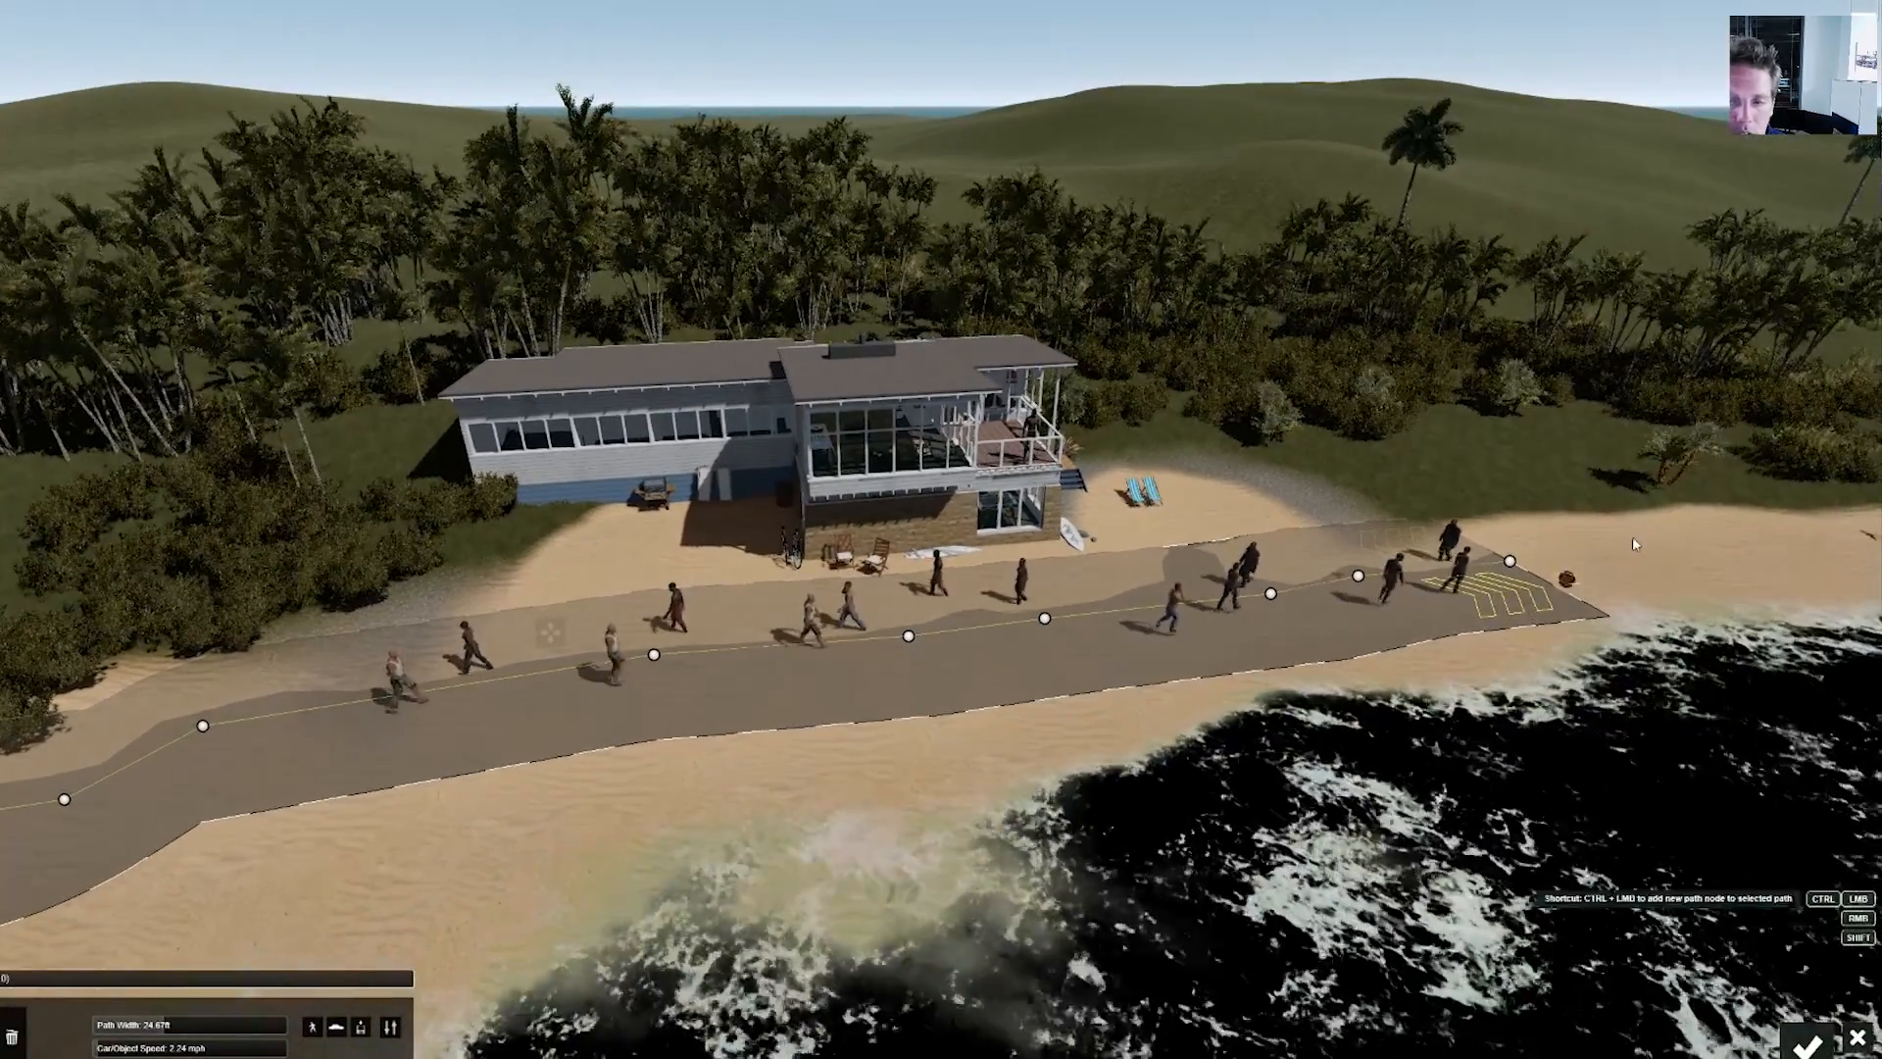
left_click(1630, 535, "ctrl")
left_click(1594, 448, "ctrl")
left_click(1633, 302, "ctrl")
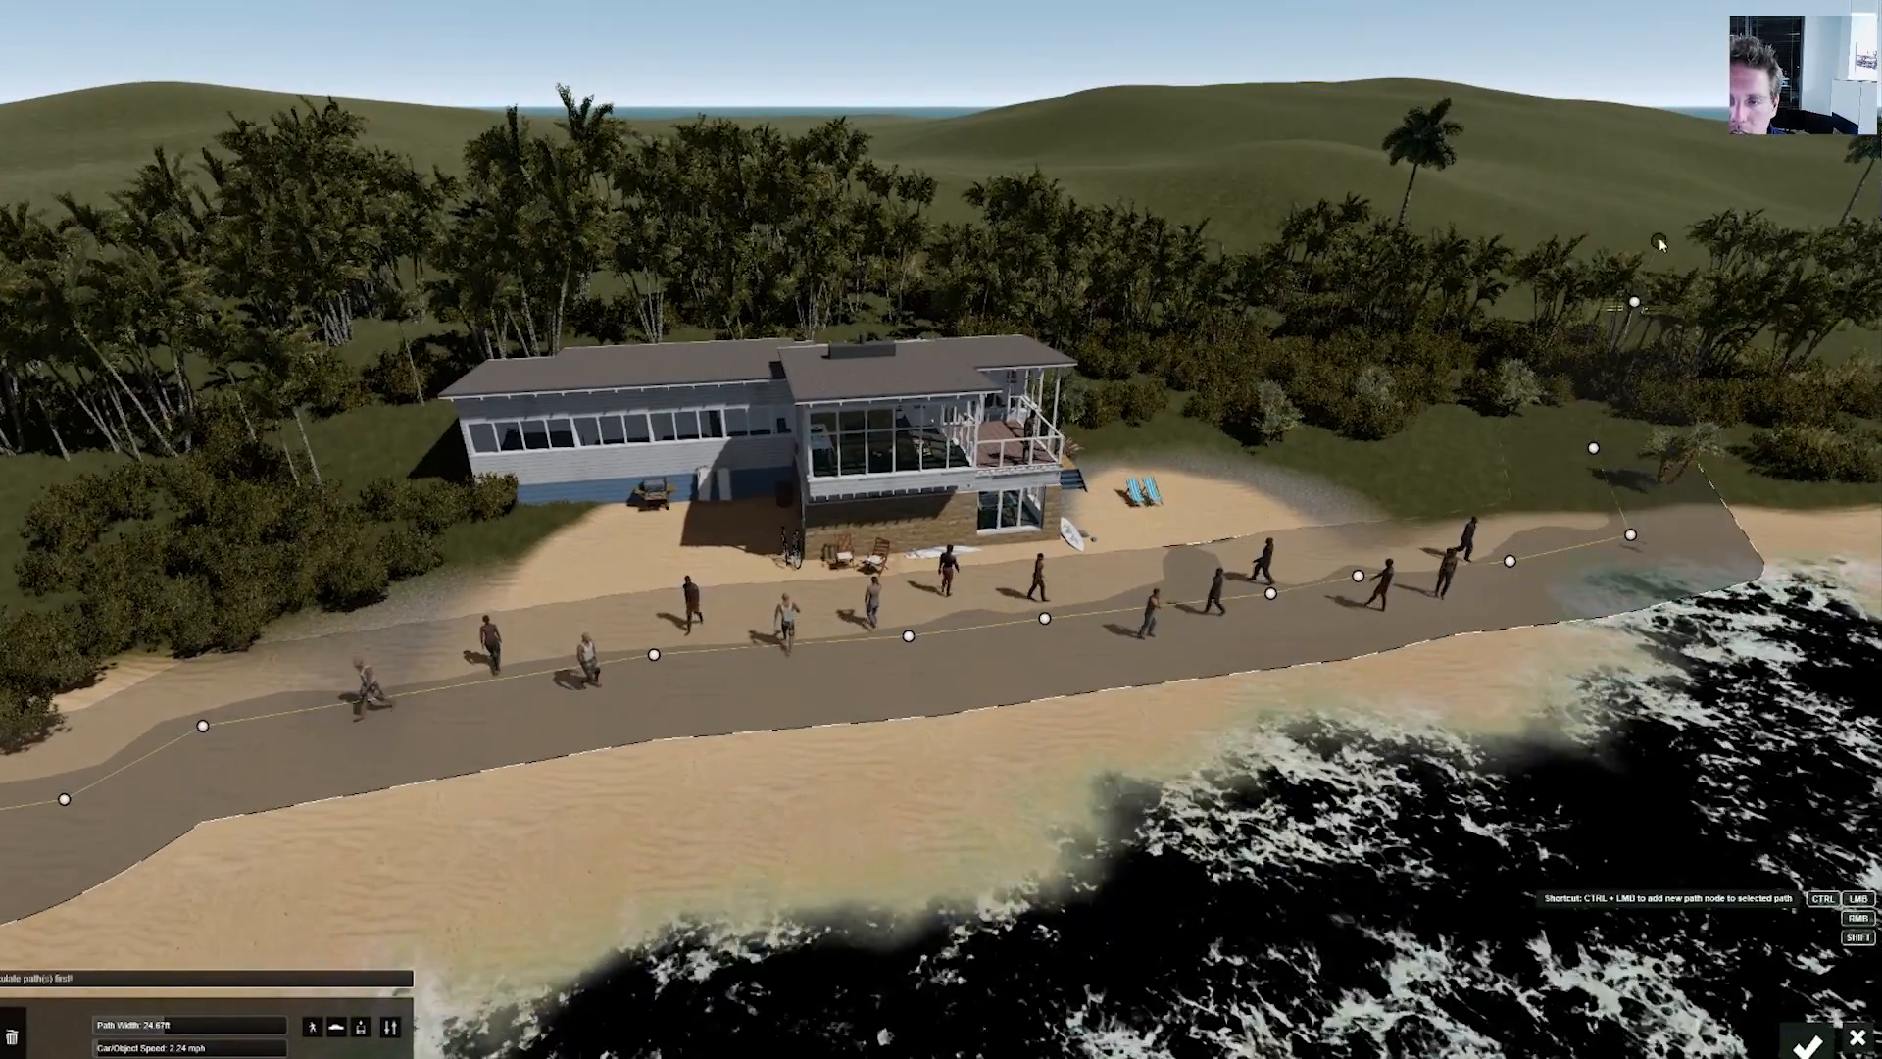
left_click(1657, 238, "ctrl")
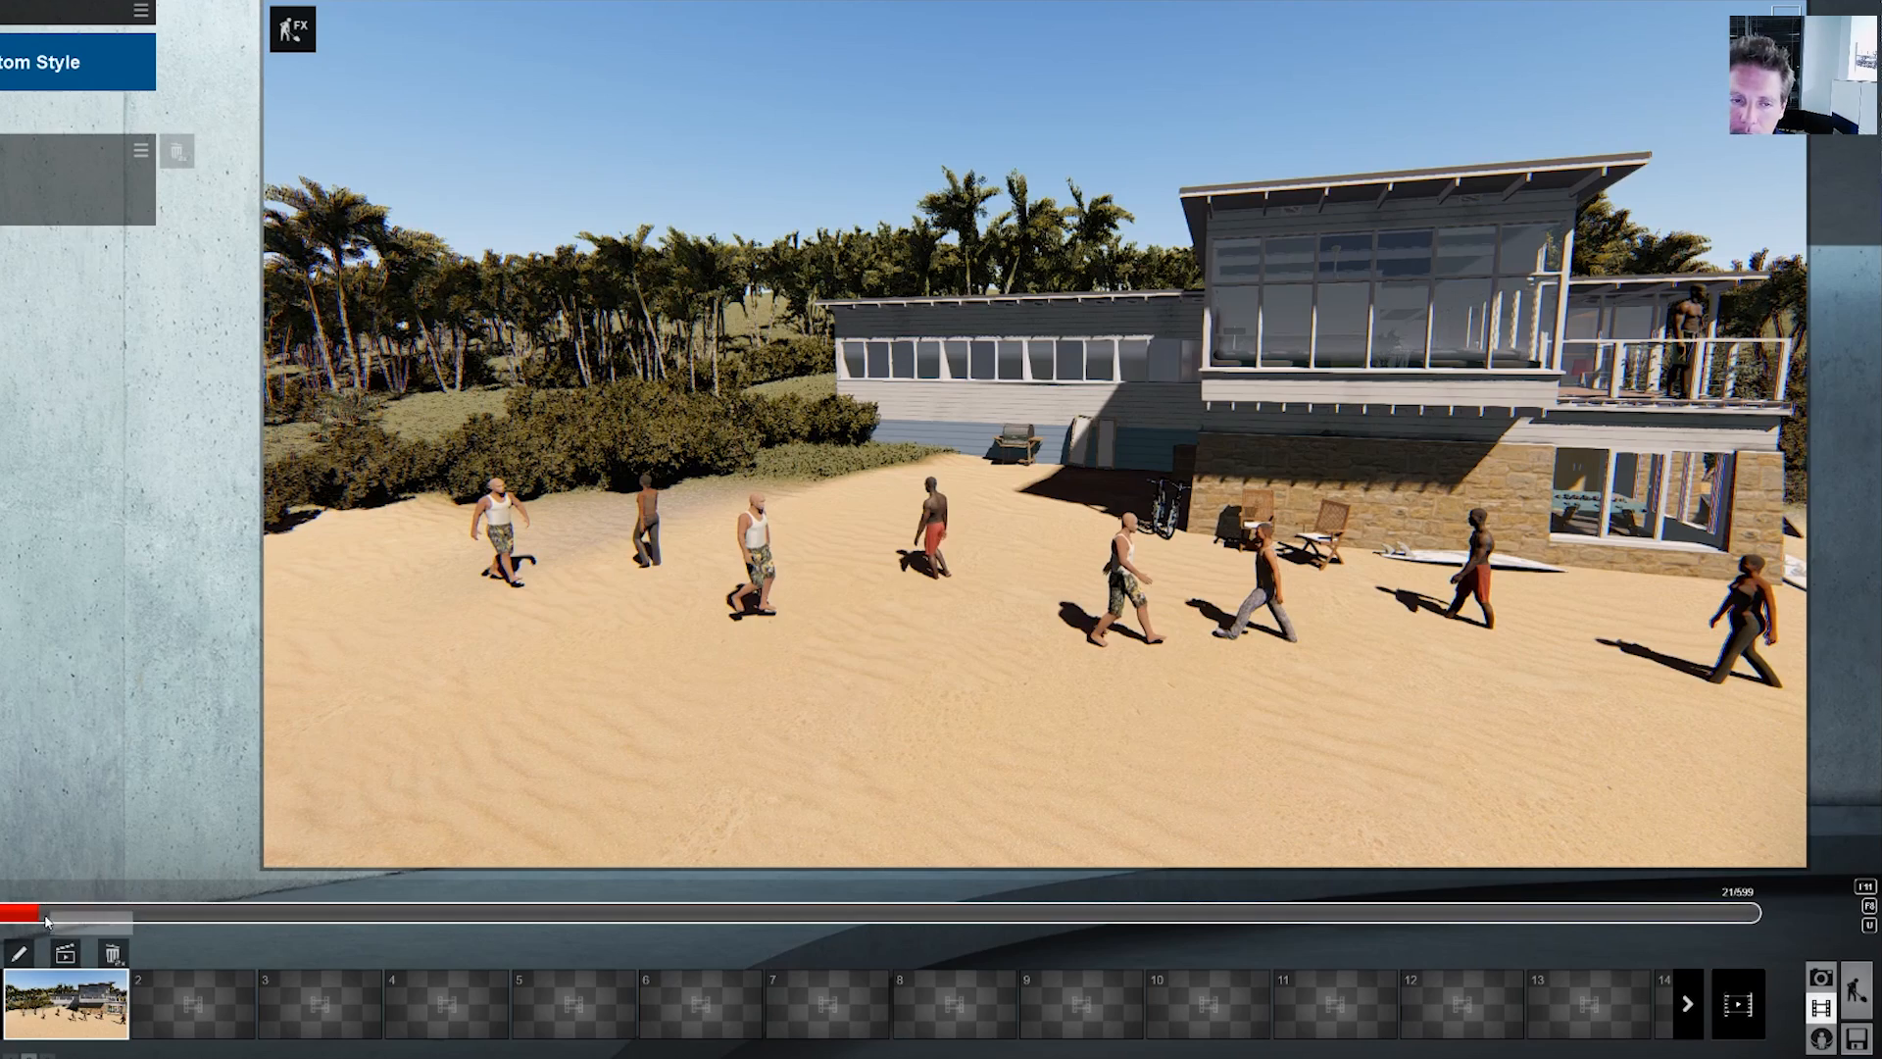
- Scrub back and forth through the start of the movie clip to check how the walkers move along the path
left_click_drag(45, 922, 388, 883)
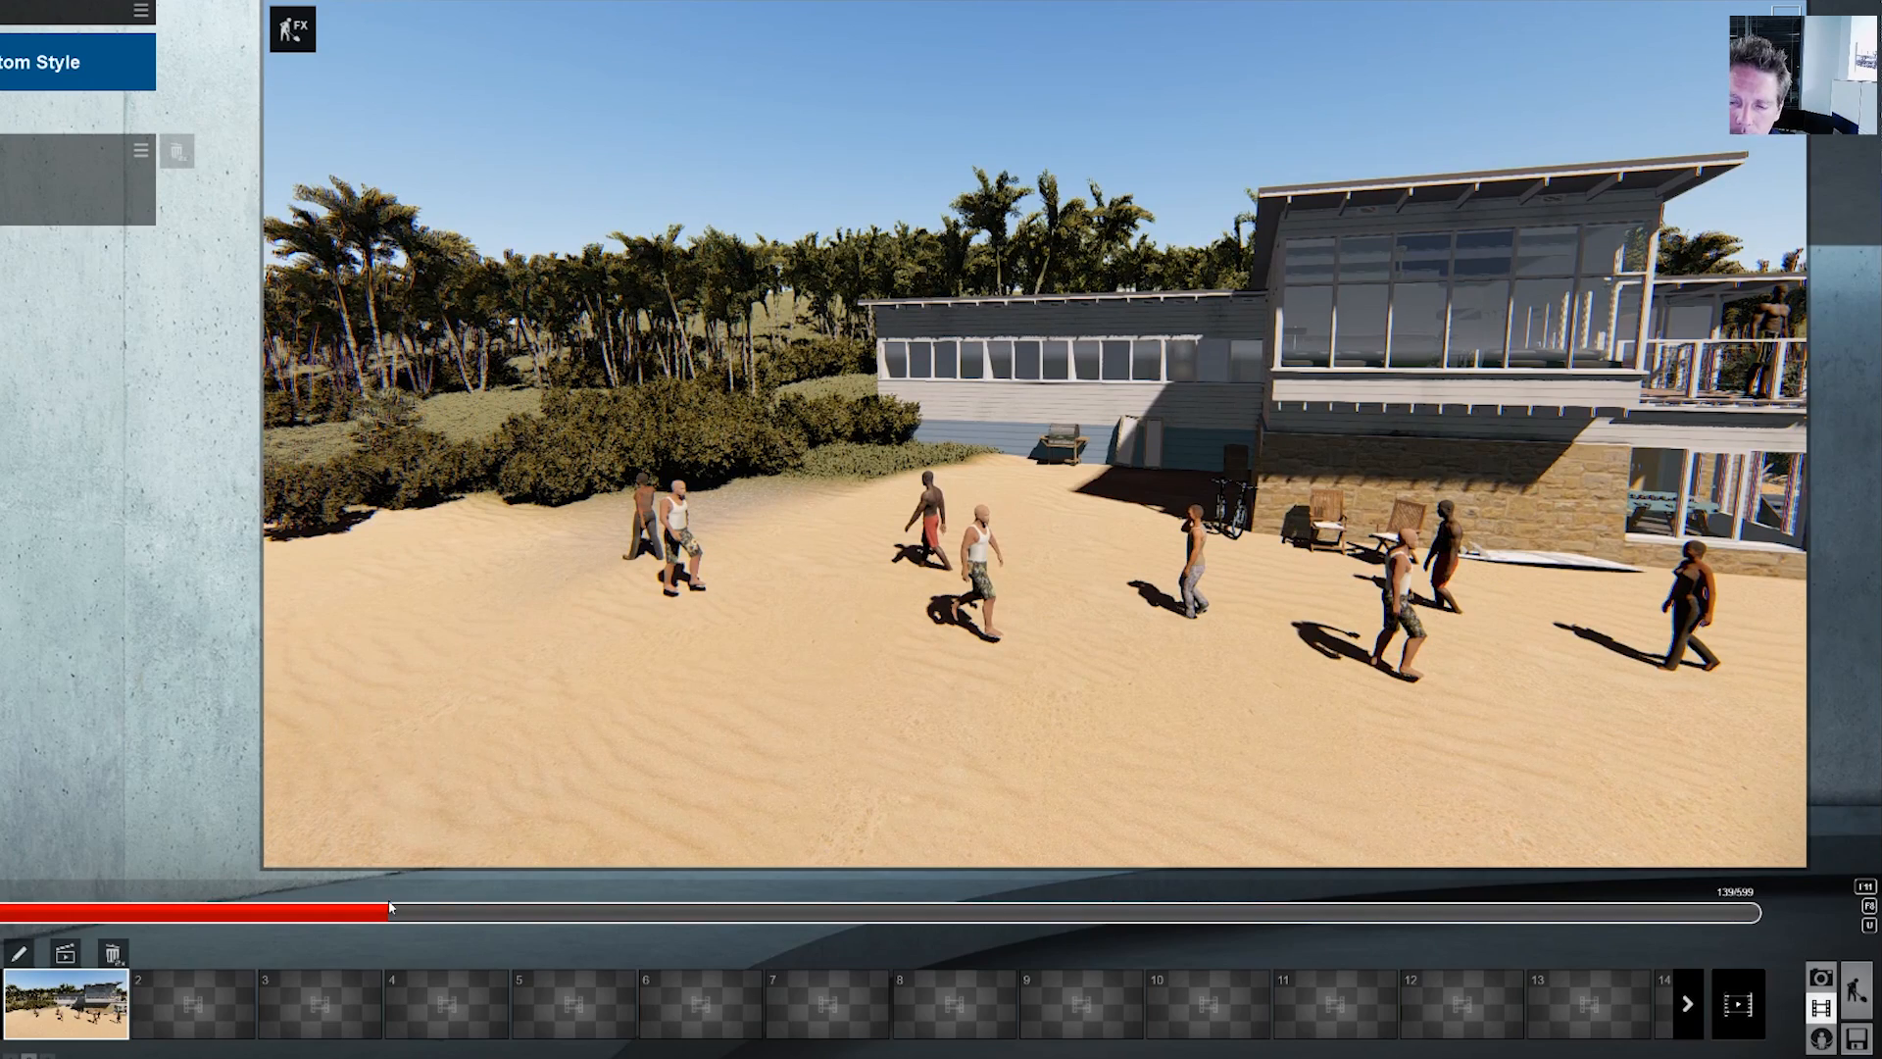
left_click_drag(365, 914, 146, 912)
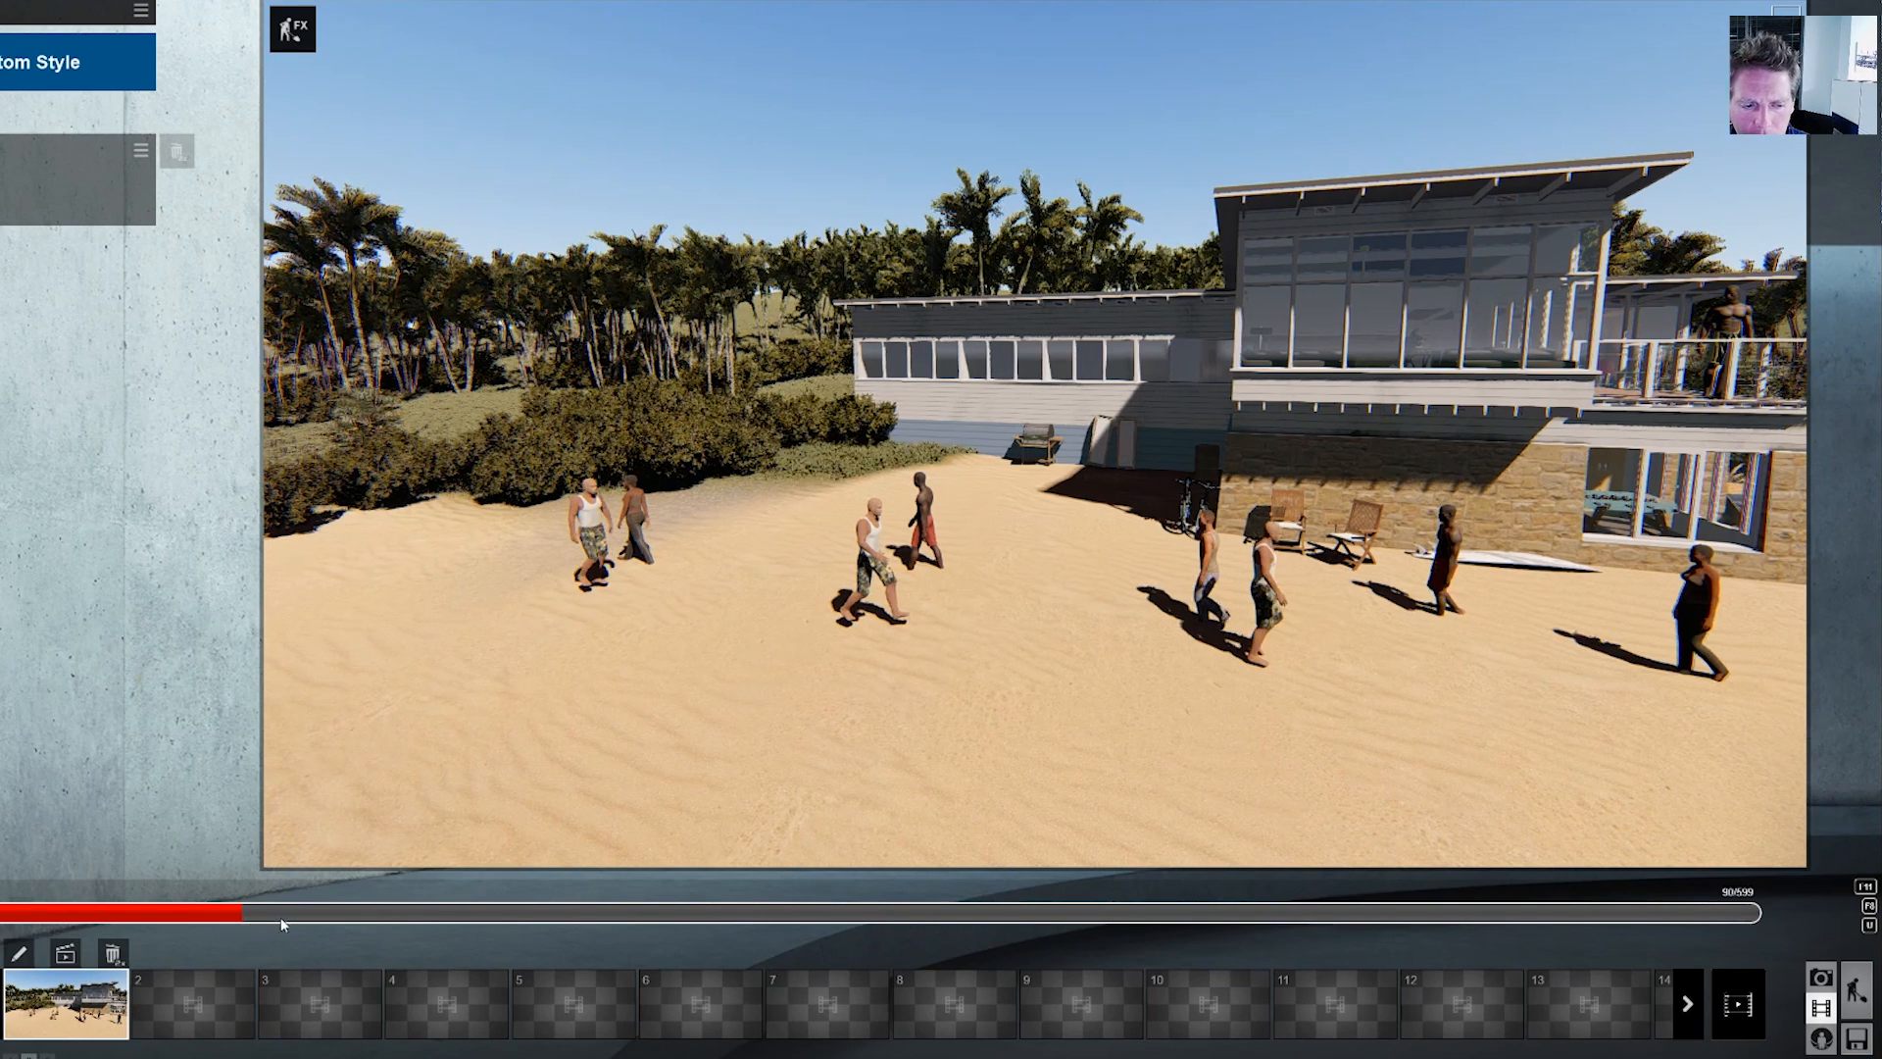
left_click_drag(363, 906, 173, 906)
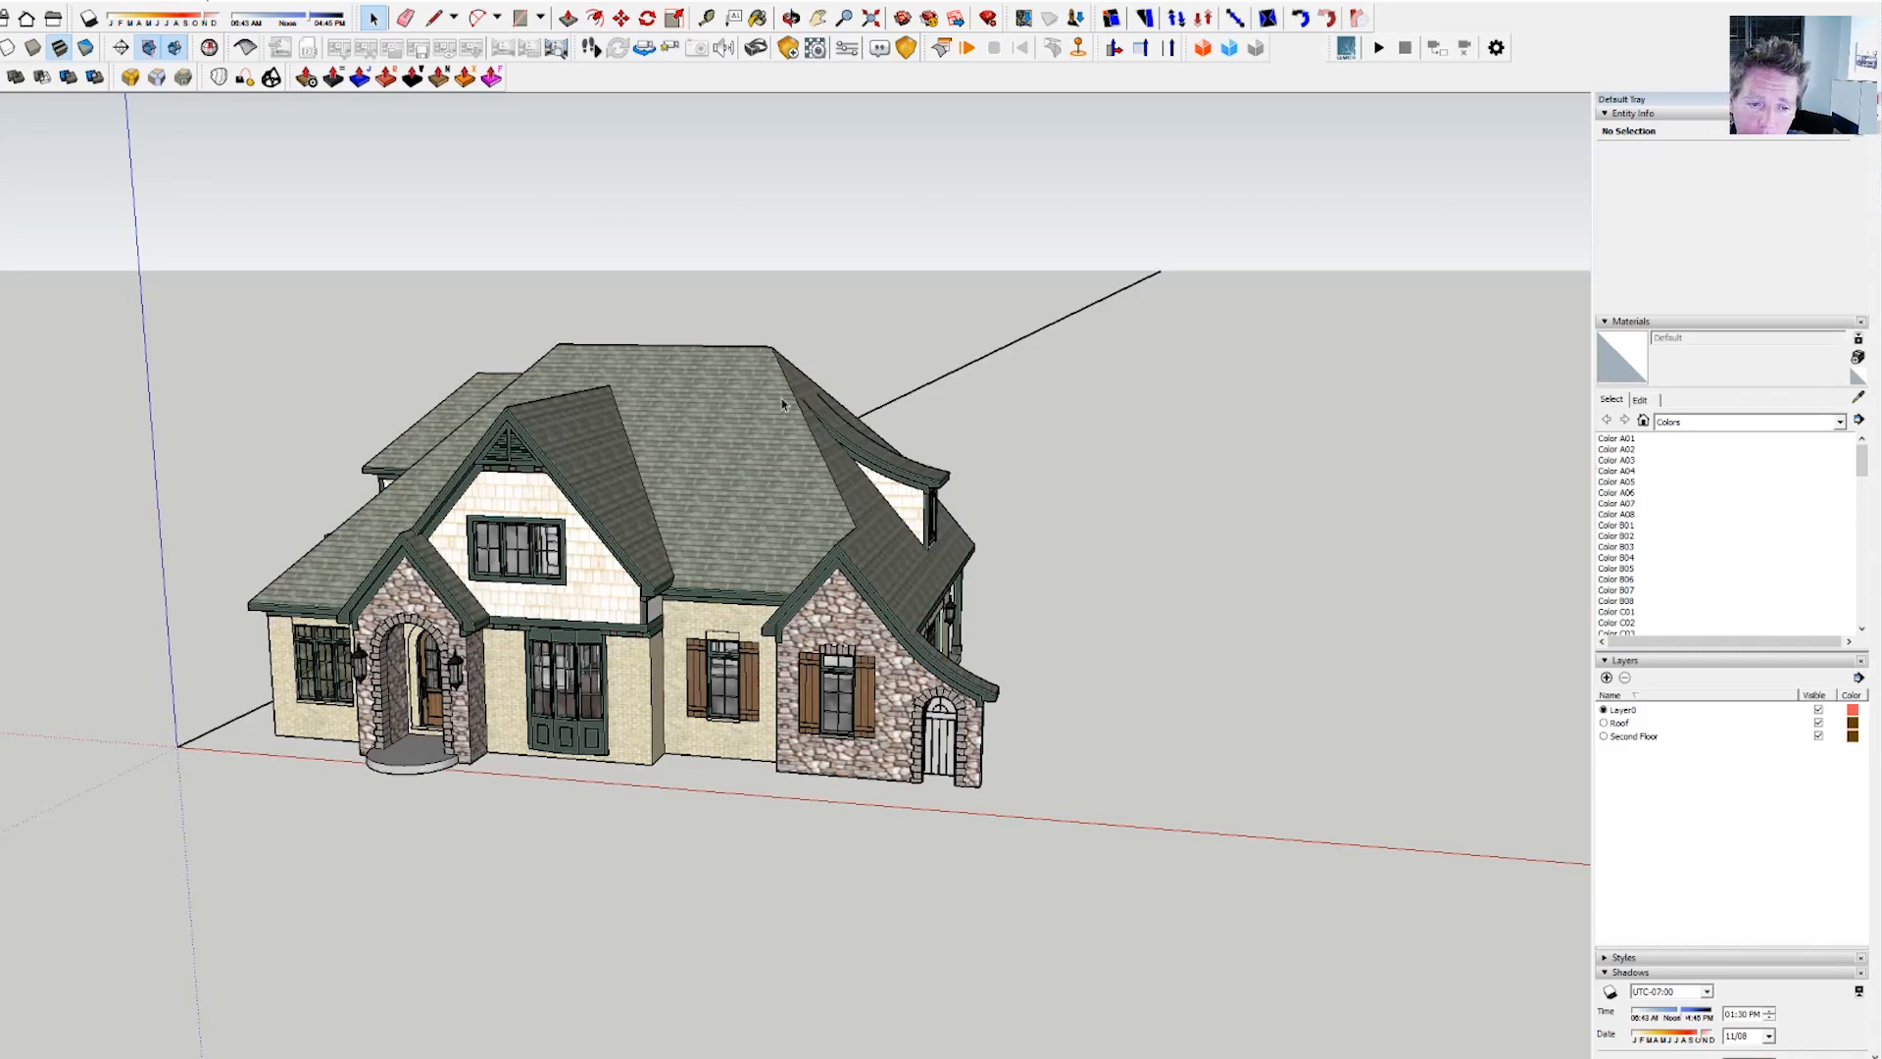
- Switch to SketchUp, open the house component for editing and select the front door group
mouse_move(436, 492)
middle_mouse_down()
mouse_move(643, 610)
mouse_move(910, 623)
middle_mouse_up()
middle_click_drag(1036, 639, 677, 628)
scroll(676, 684, "up", 5)
left_click(815, 715)
middle_click_drag(814, 720, 753, 807)
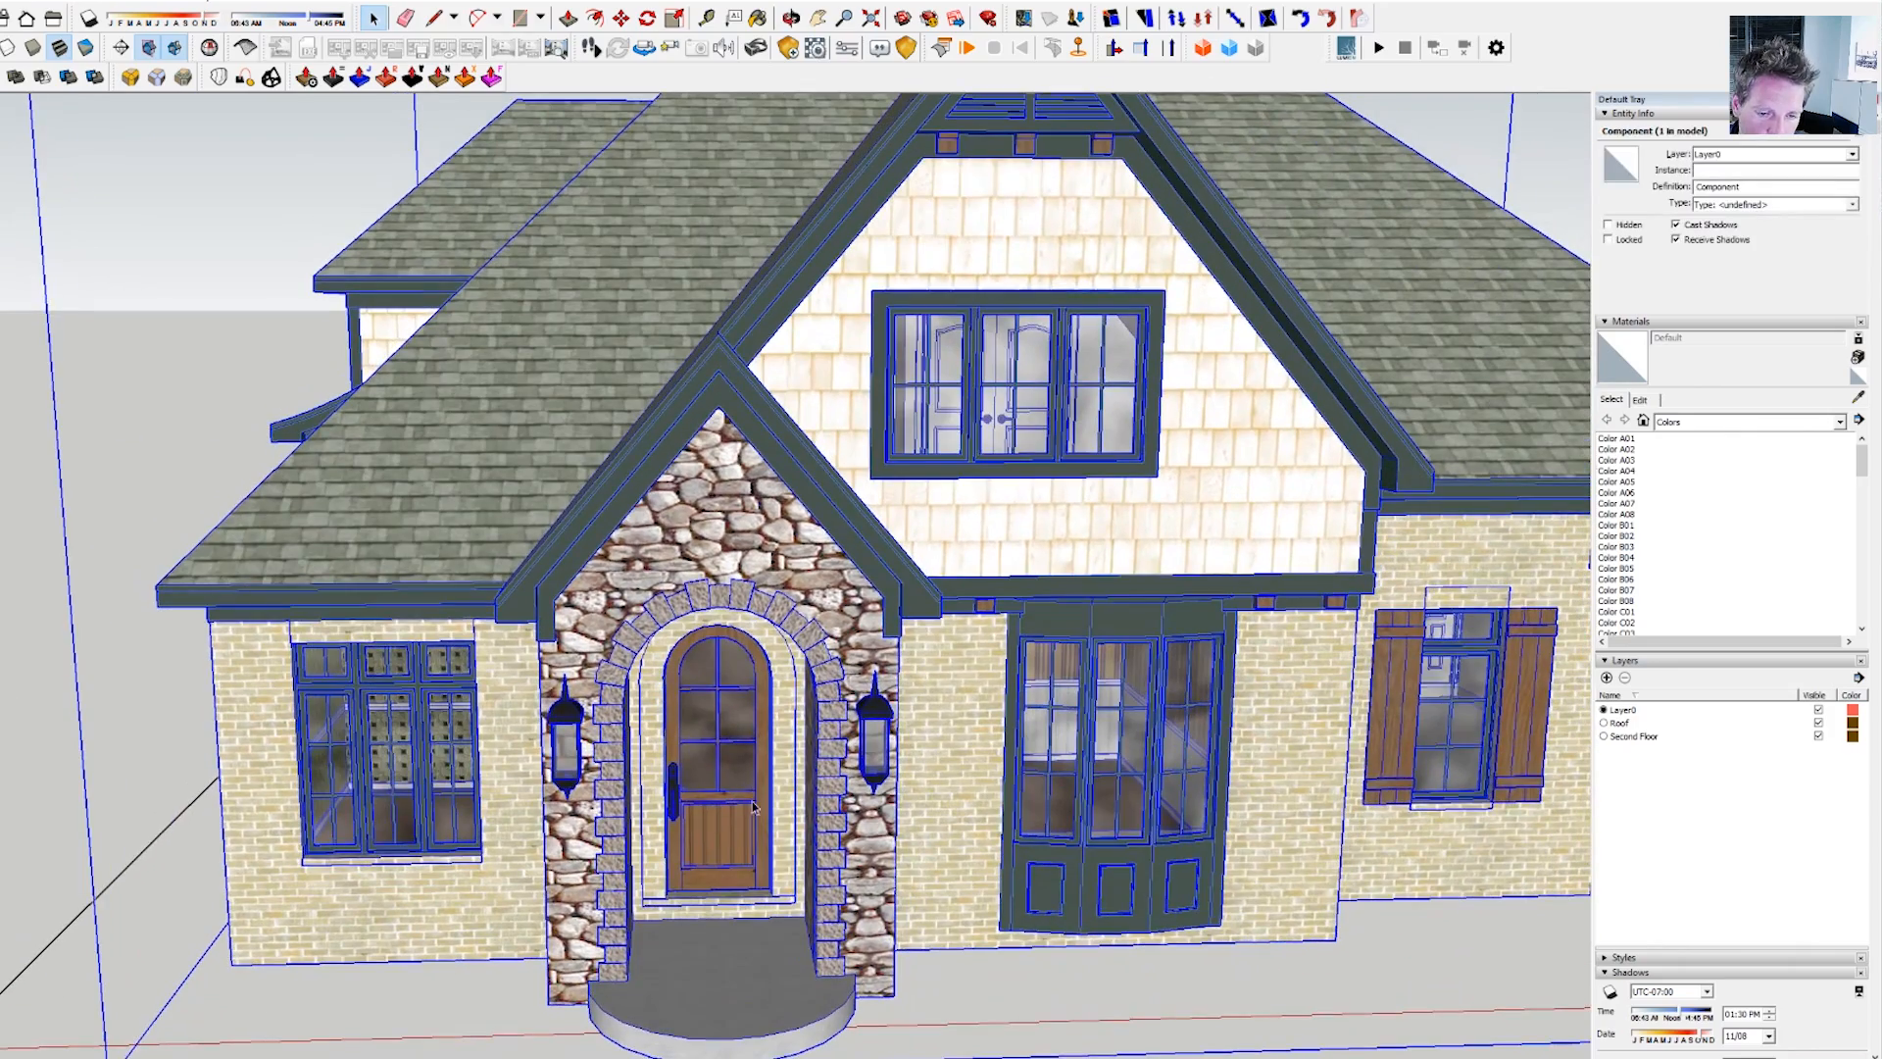
double_click(734, 845)
scroll(734, 831, "down", 6)
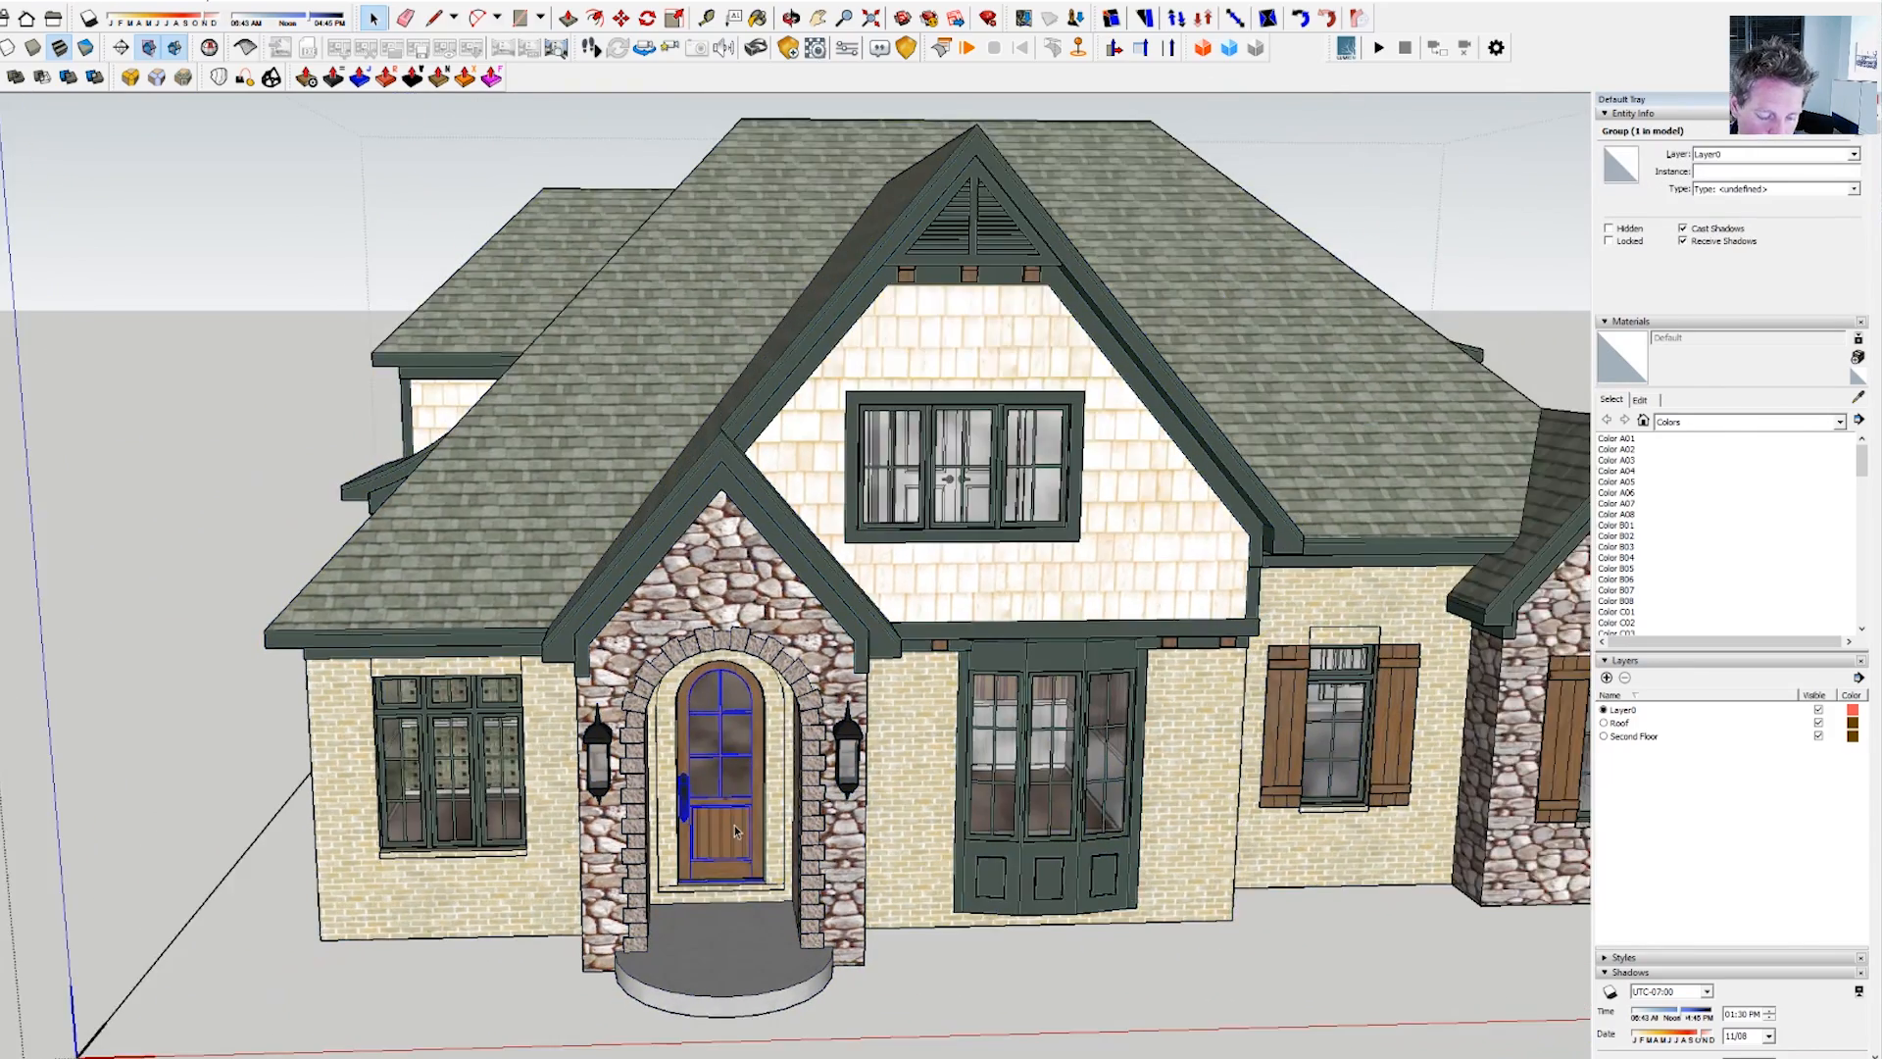
- Try to rotate the front door open about its bottom corner with the Rotate tool
key("q")
scroll(759, 905, "up", 9)
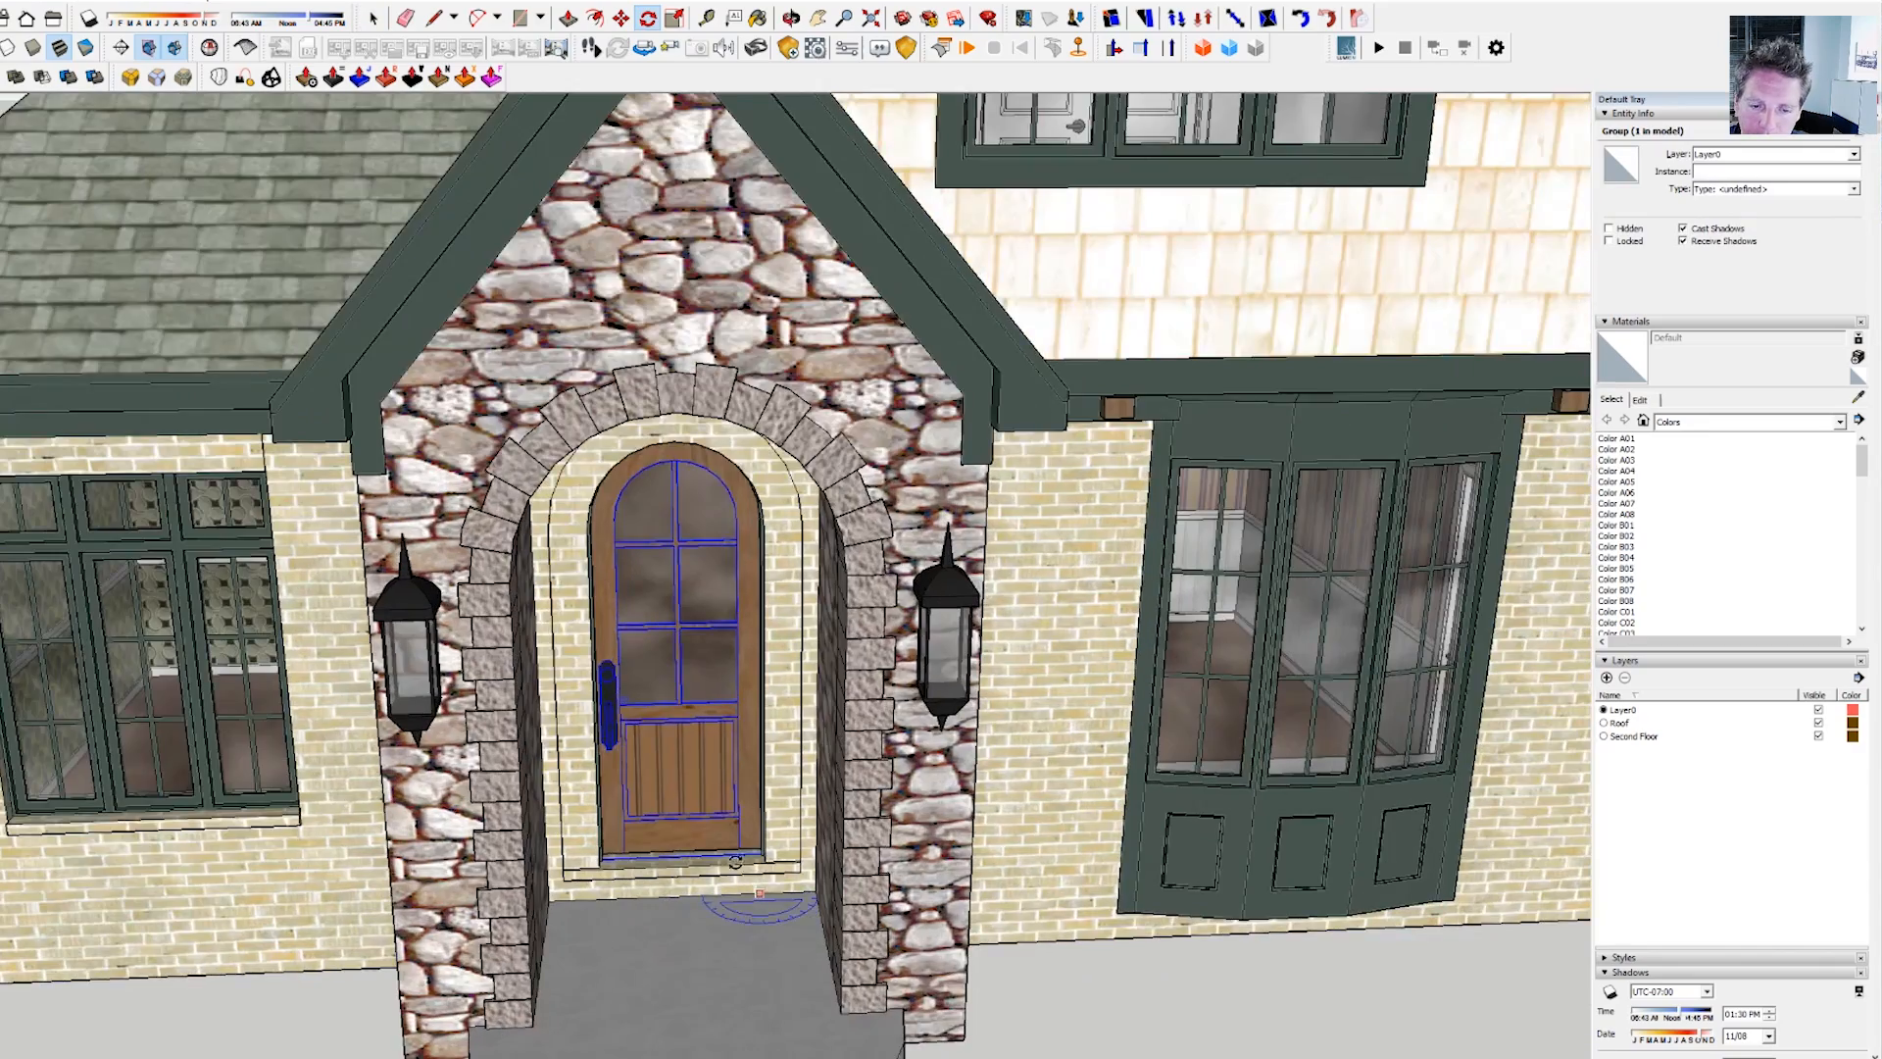
scroll(760, 894, "up", 4)
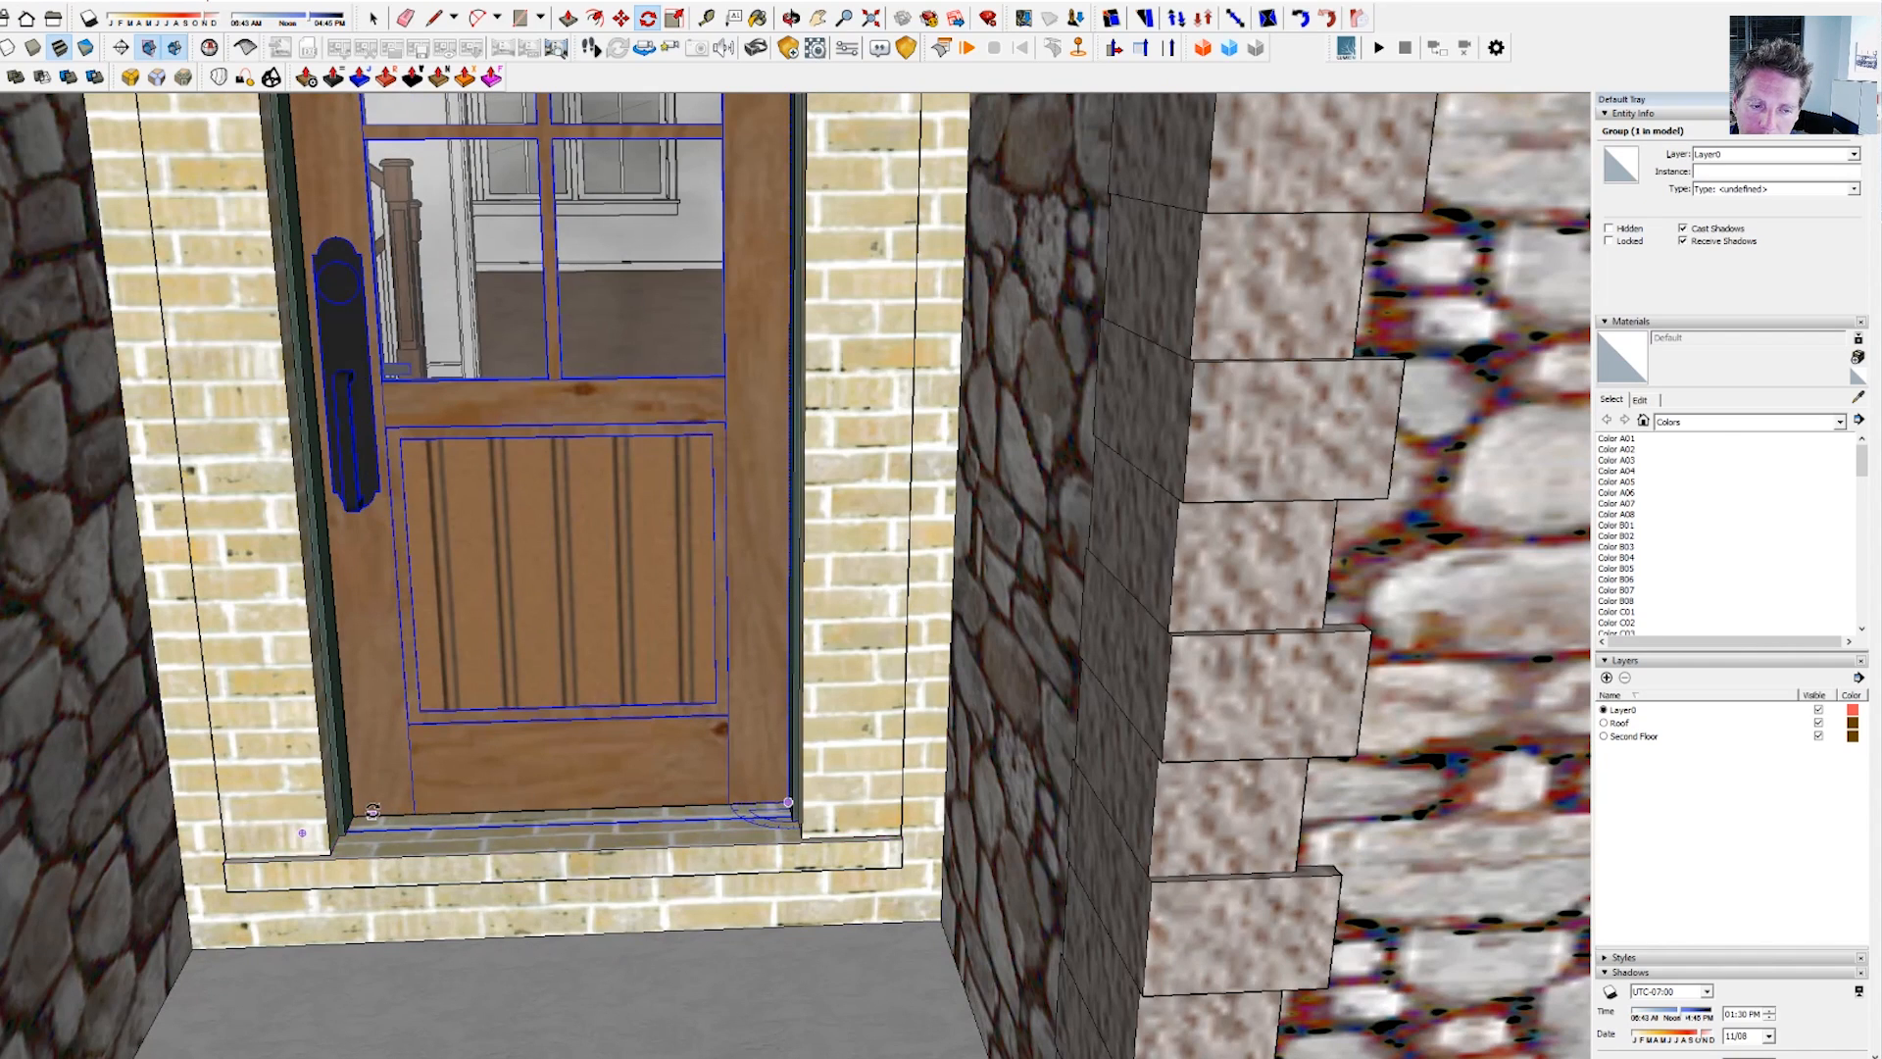
scroll(373, 810, "down", 6)
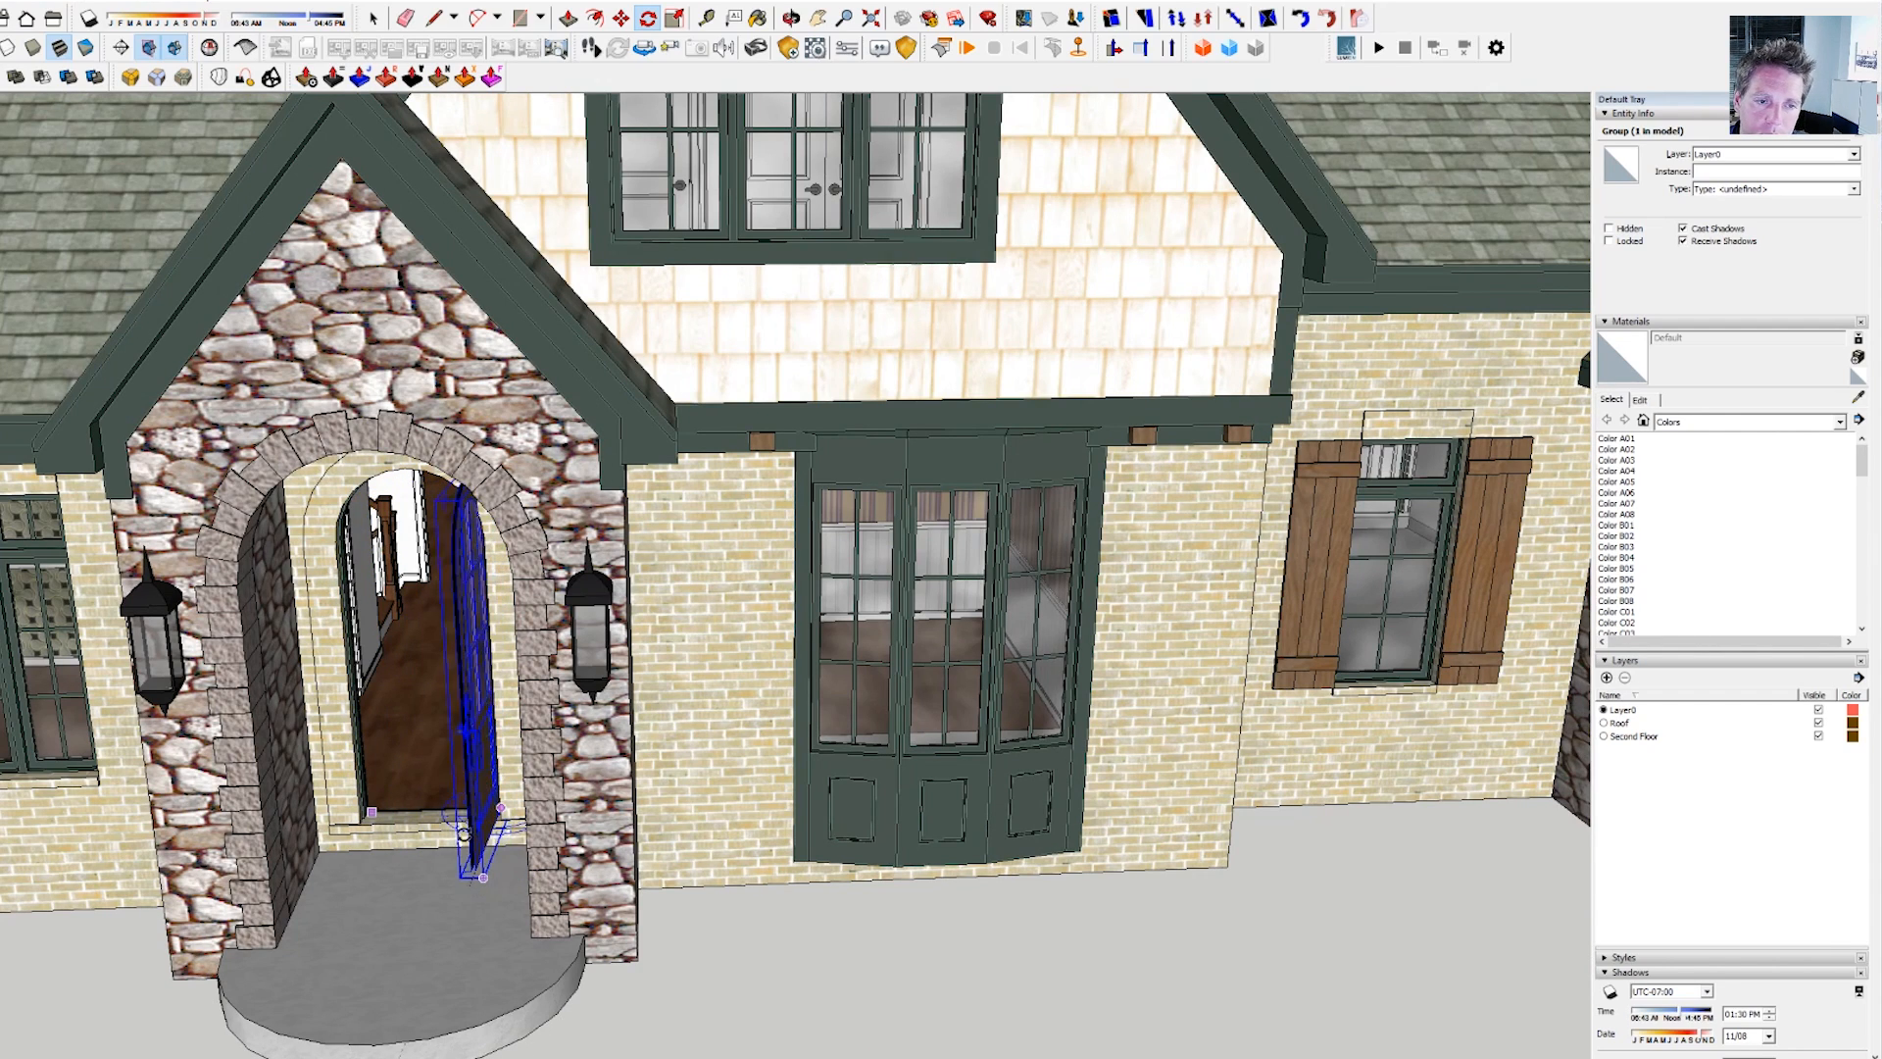
scroll(463, 831, "up", 4)
key("space")
scroll(469, 777, "down", 8)
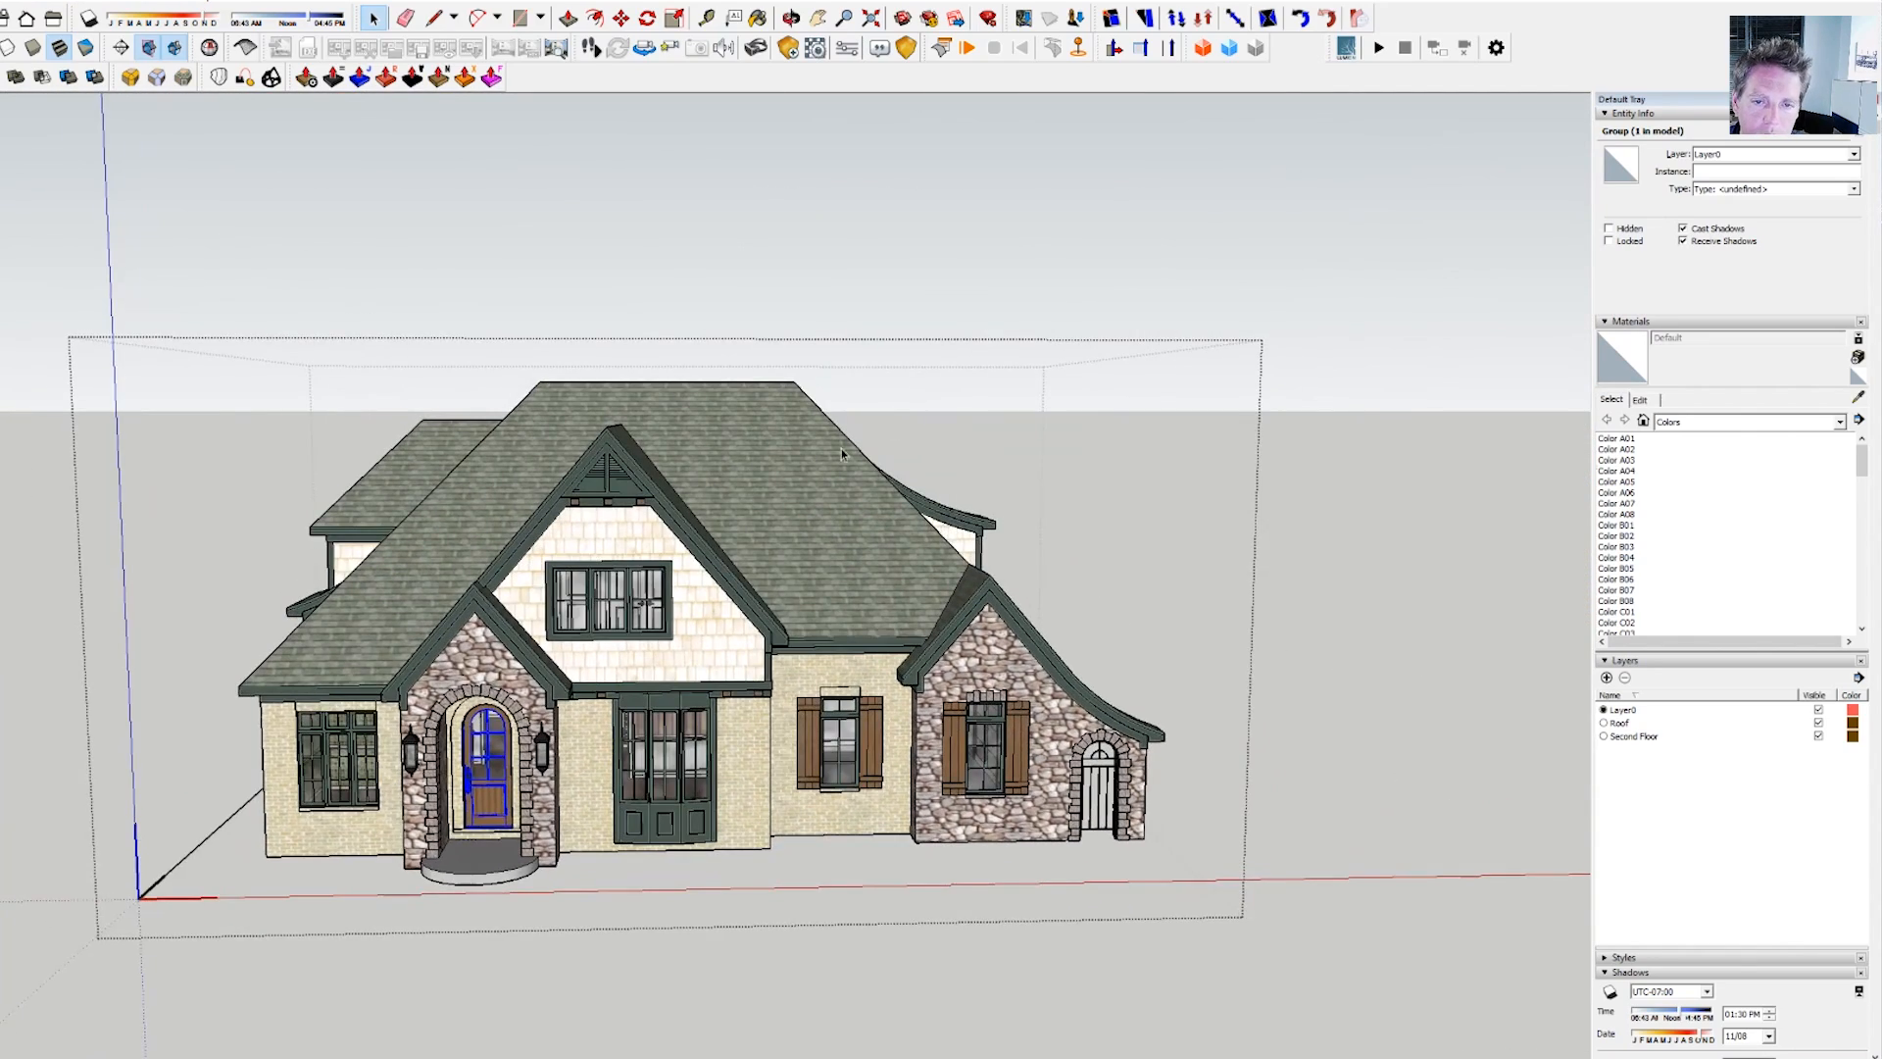
middle_click_drag(841, 454, 839, 287)
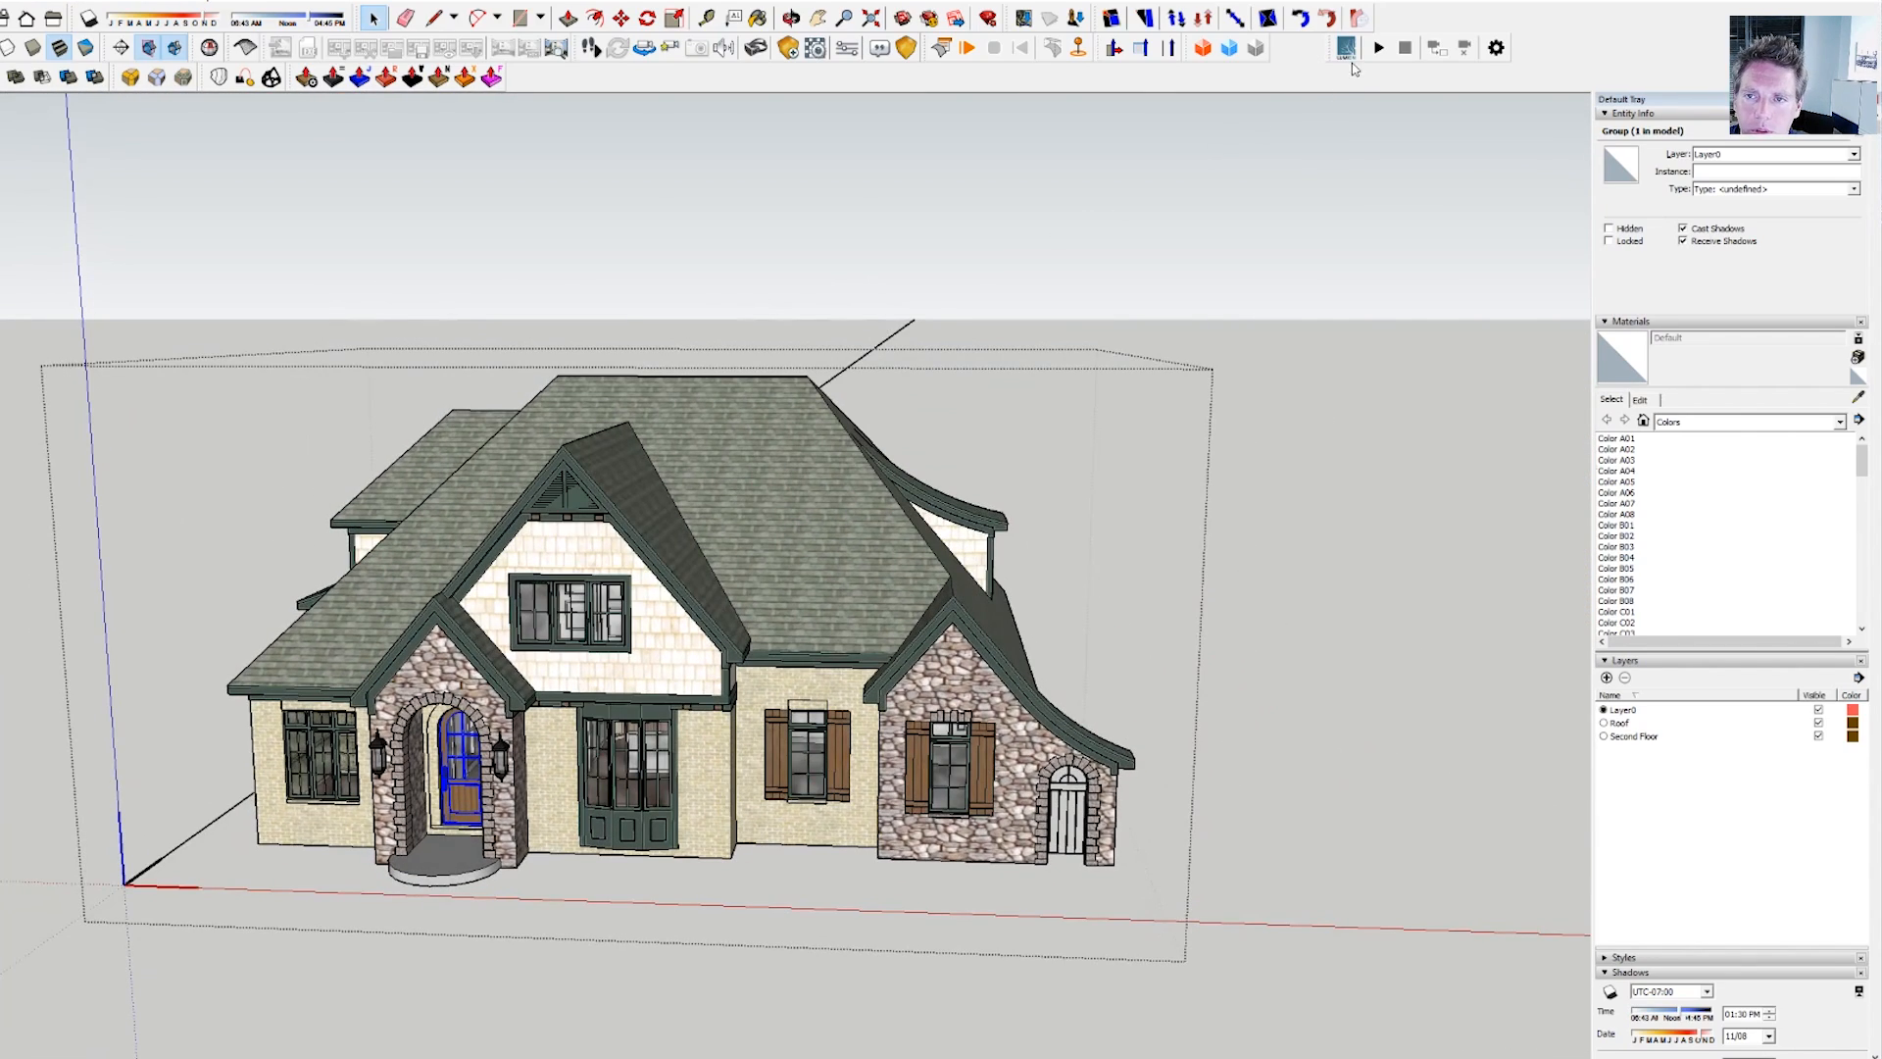
- Try to start LiveSync for the house model, and save the model as Untitled.skp
left_click(1377, 49)
left_click(999, 565)
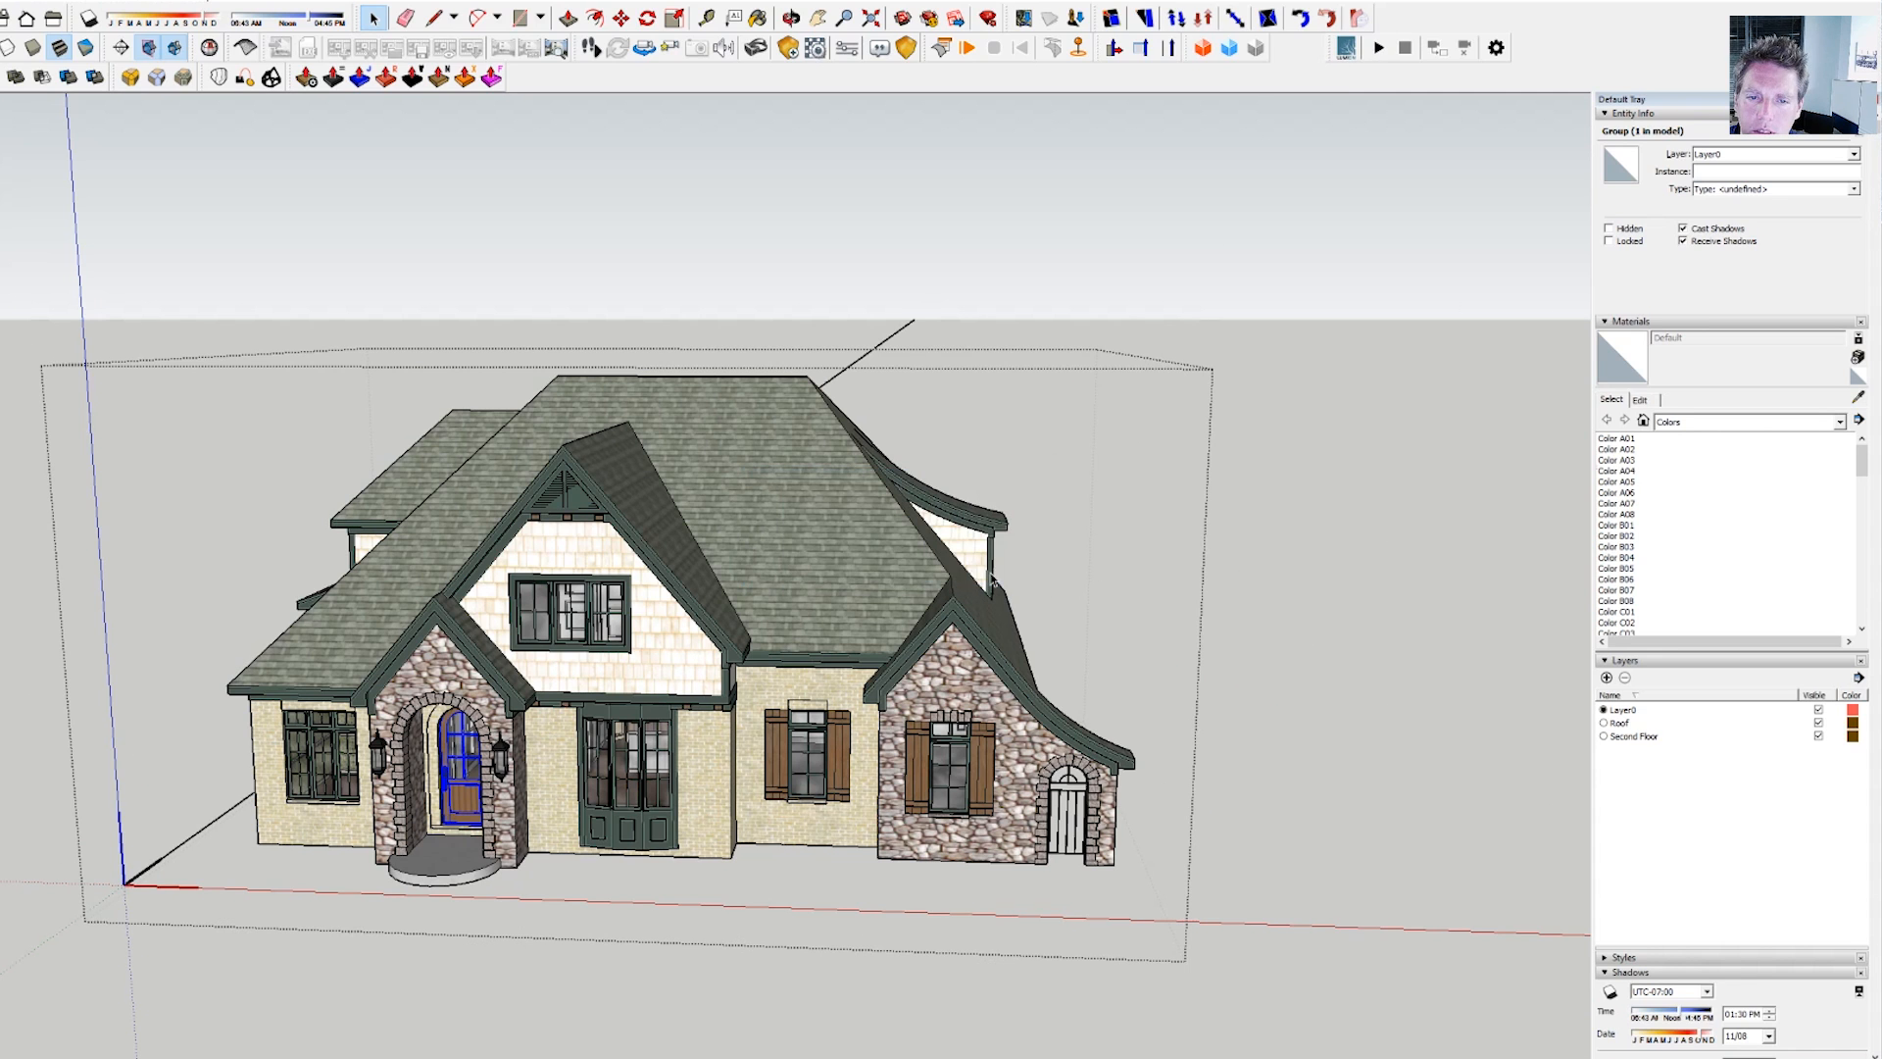
key("alt+f")
left_click(68, 69)
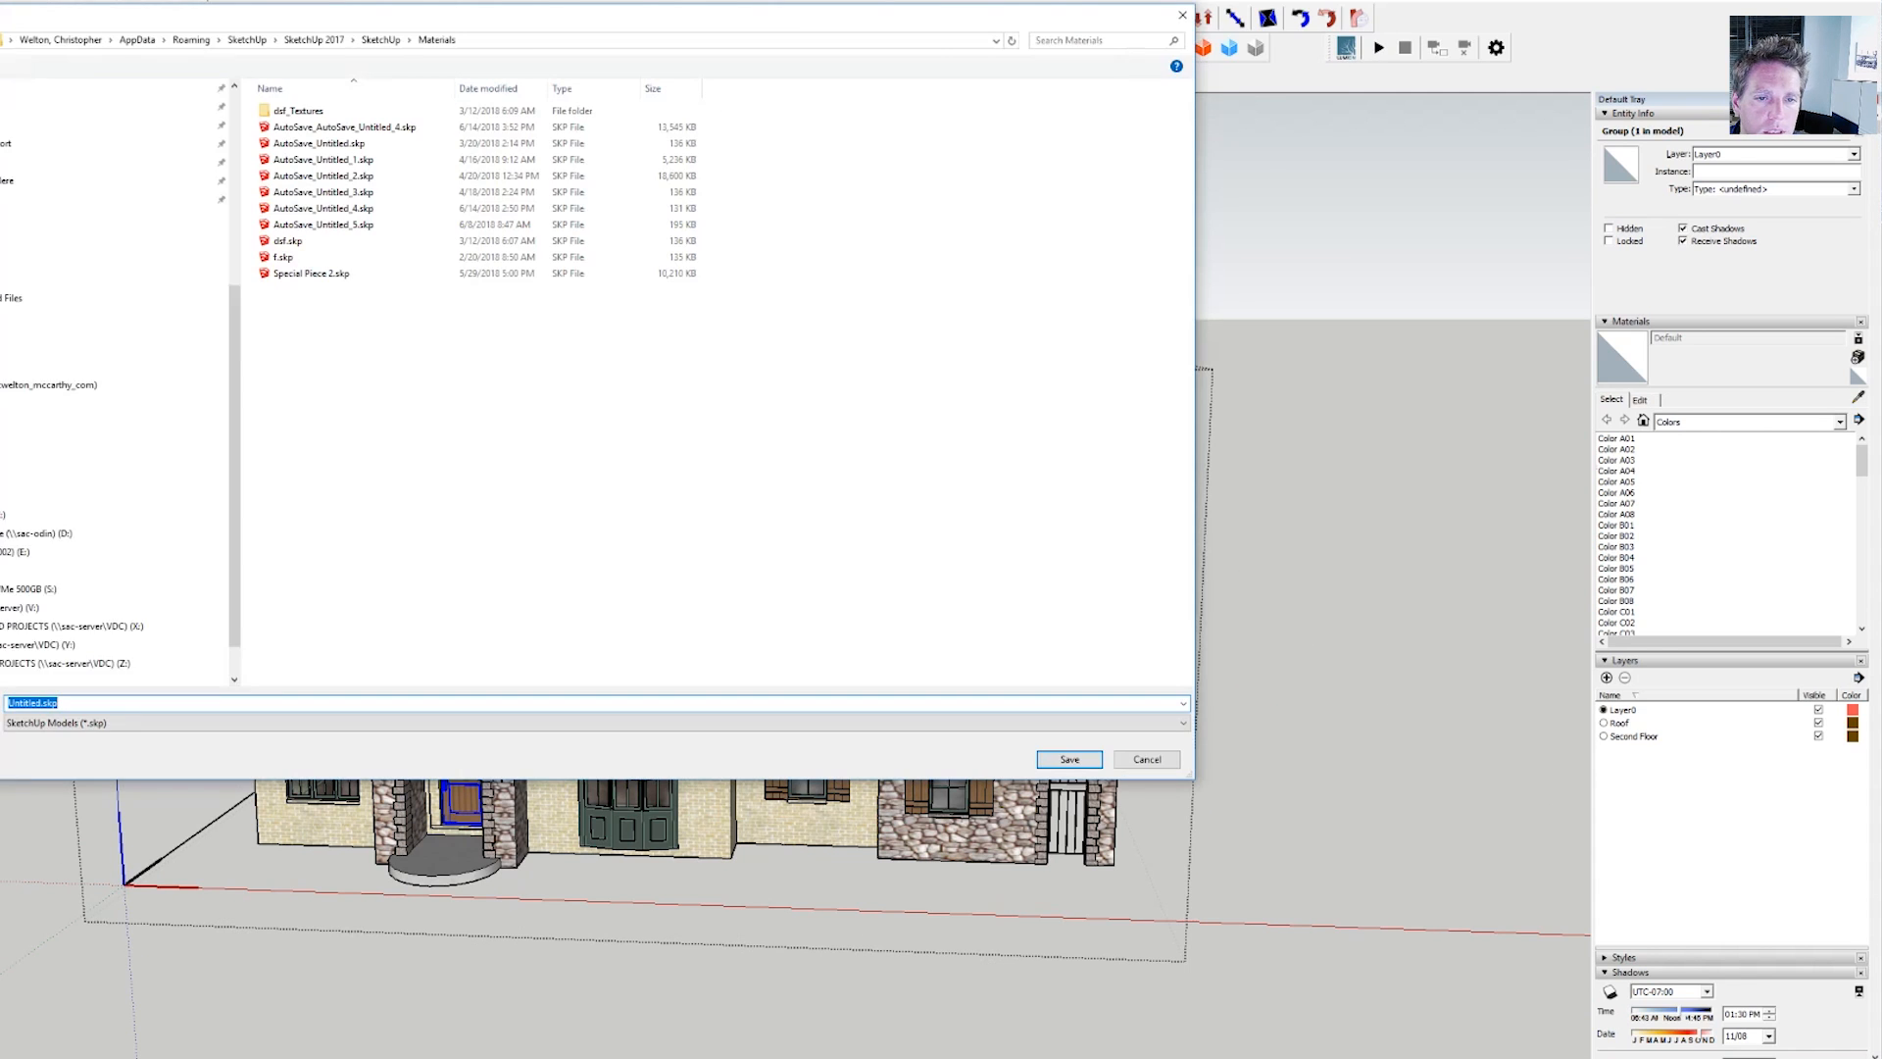
left_click(1068, 760)
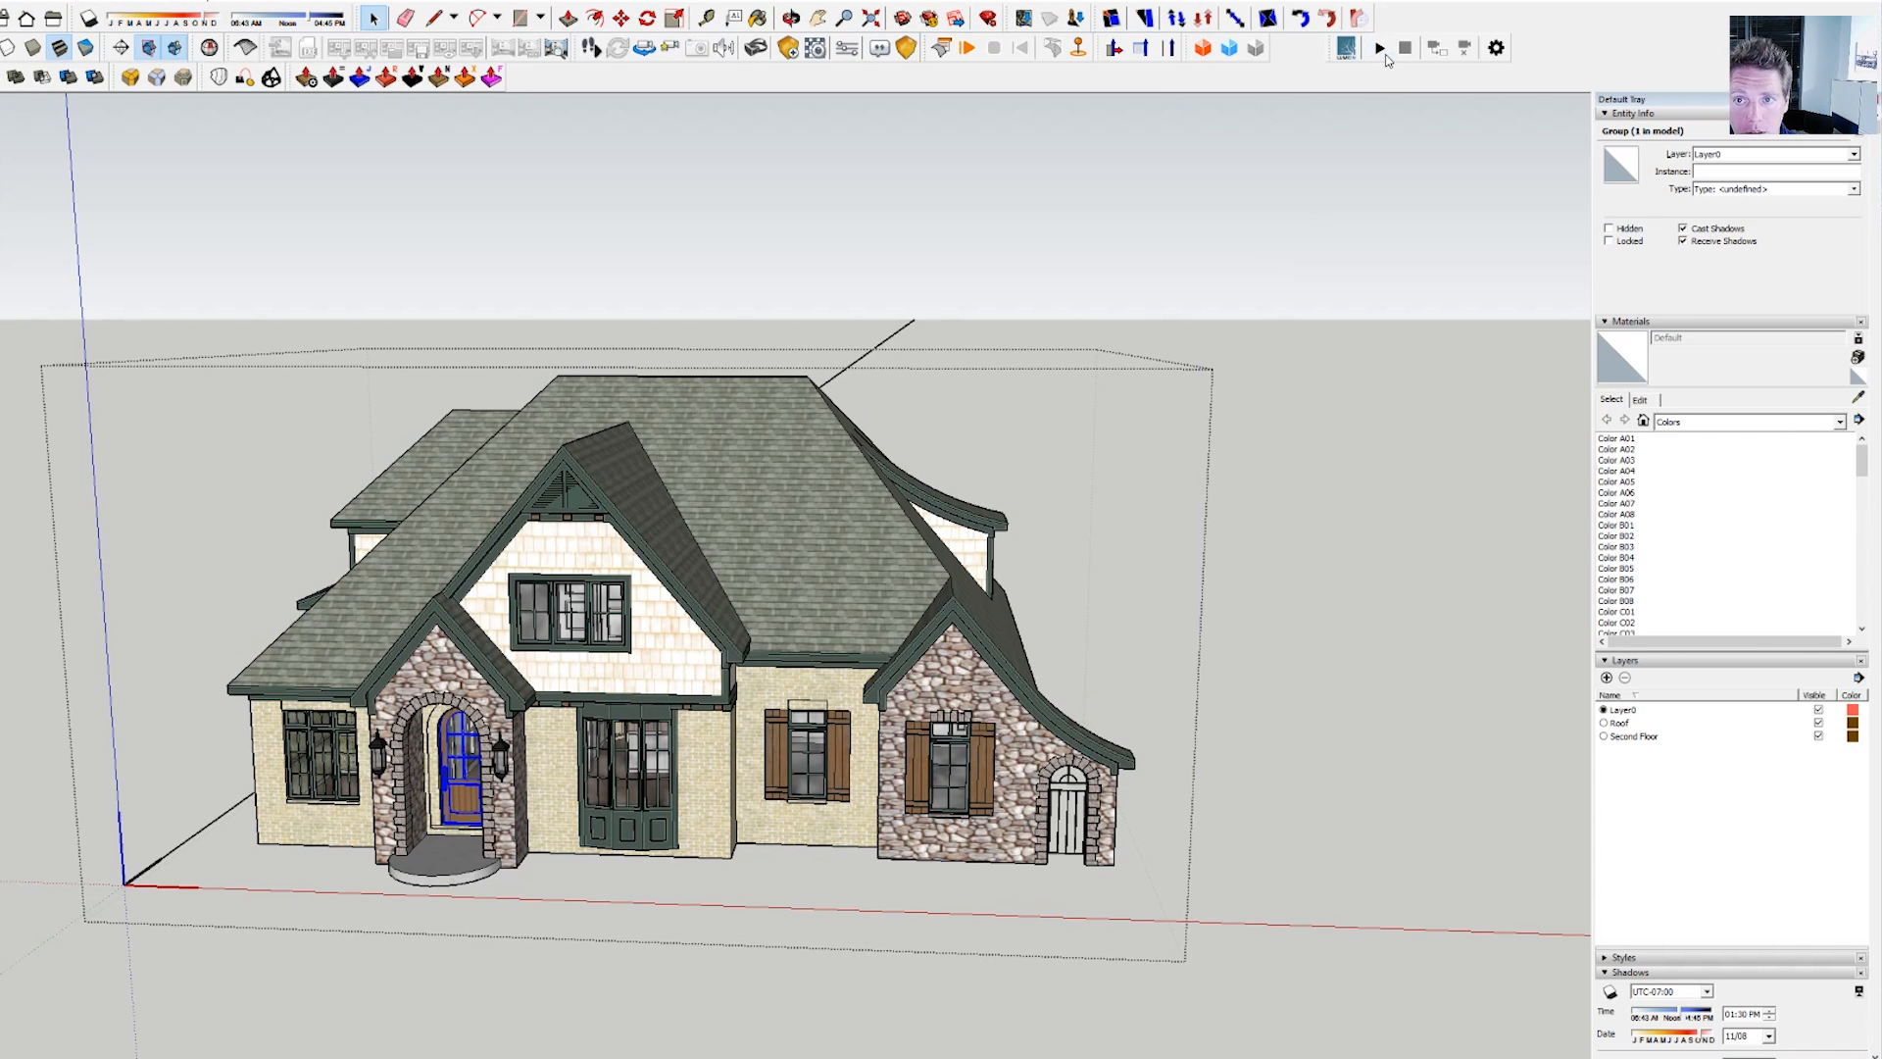
- Switch back to Lumion, box-select all the placed characters around the beach house and delete them
left_click(775, 1002)
middle_click_drag(1086, 831, 1080, 826)
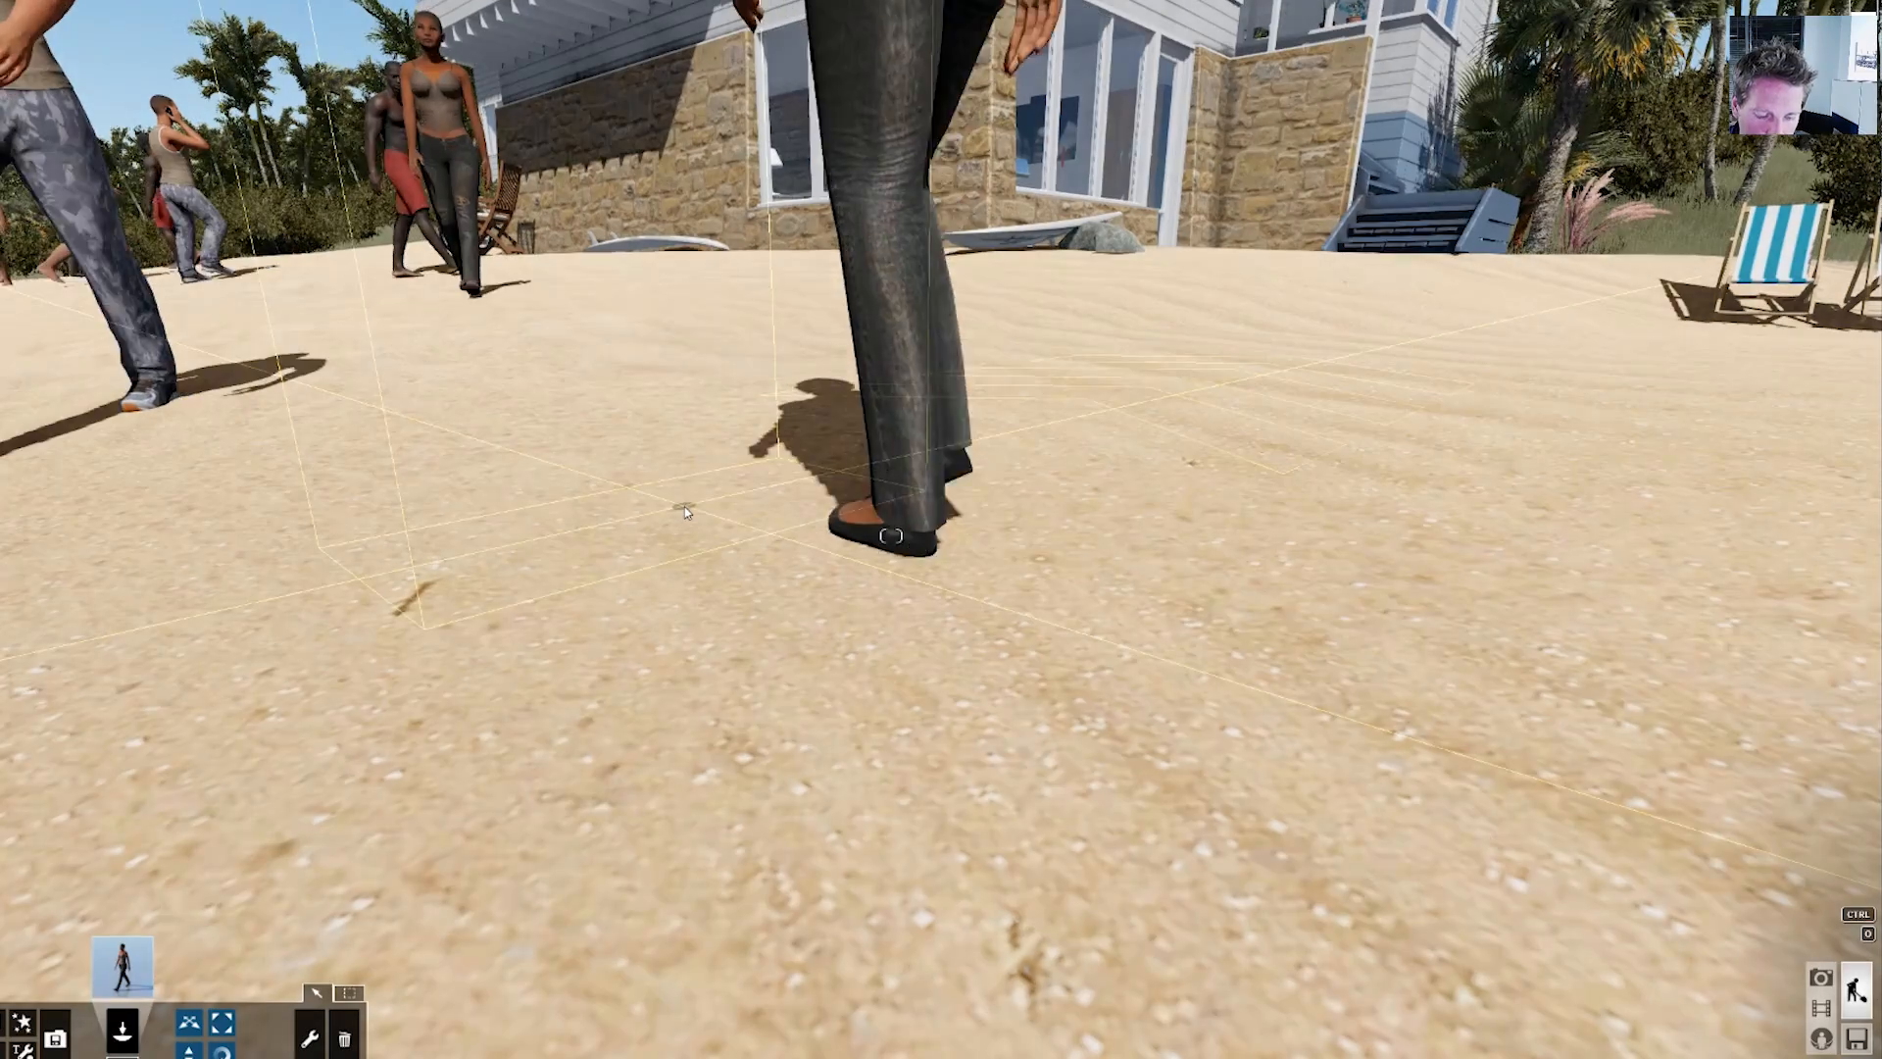
right_click_drag(889, 535, 890, 536)
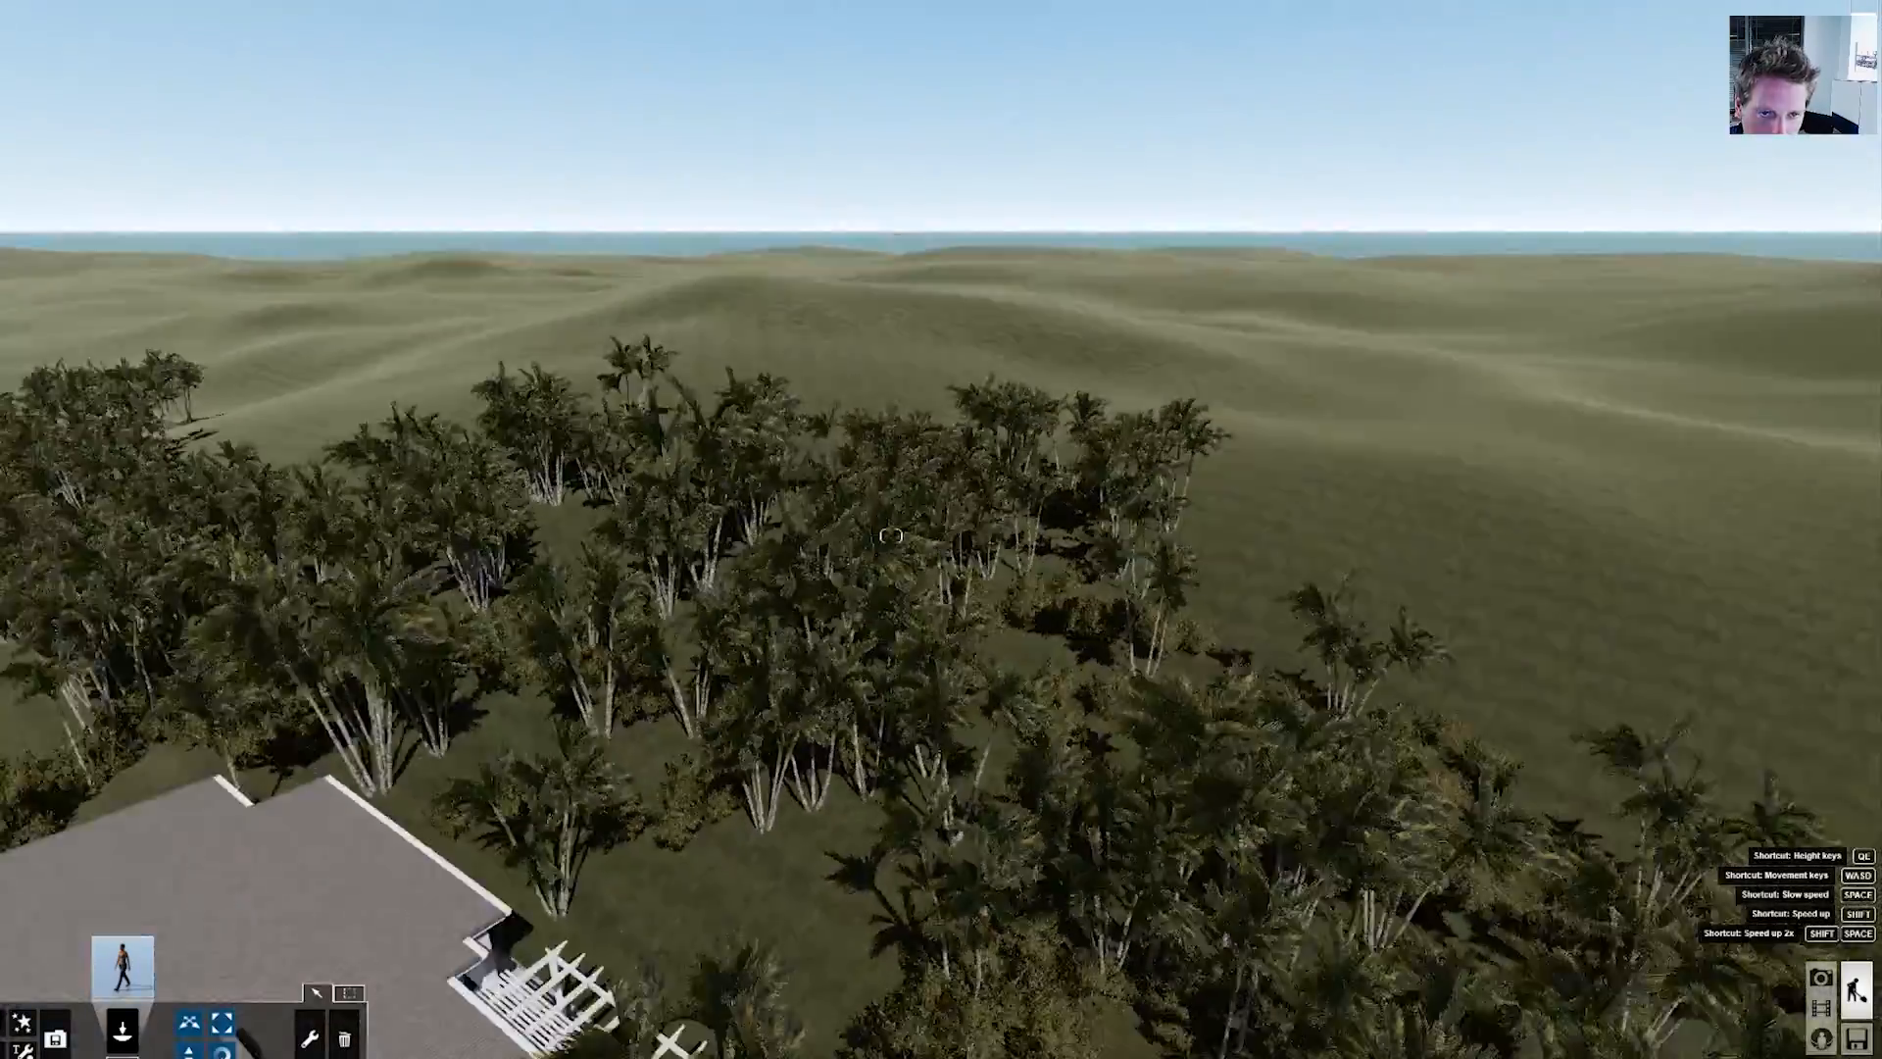
right_click_drag(890, 535, 890, 535)
key("w")
left_click(189, 1022)
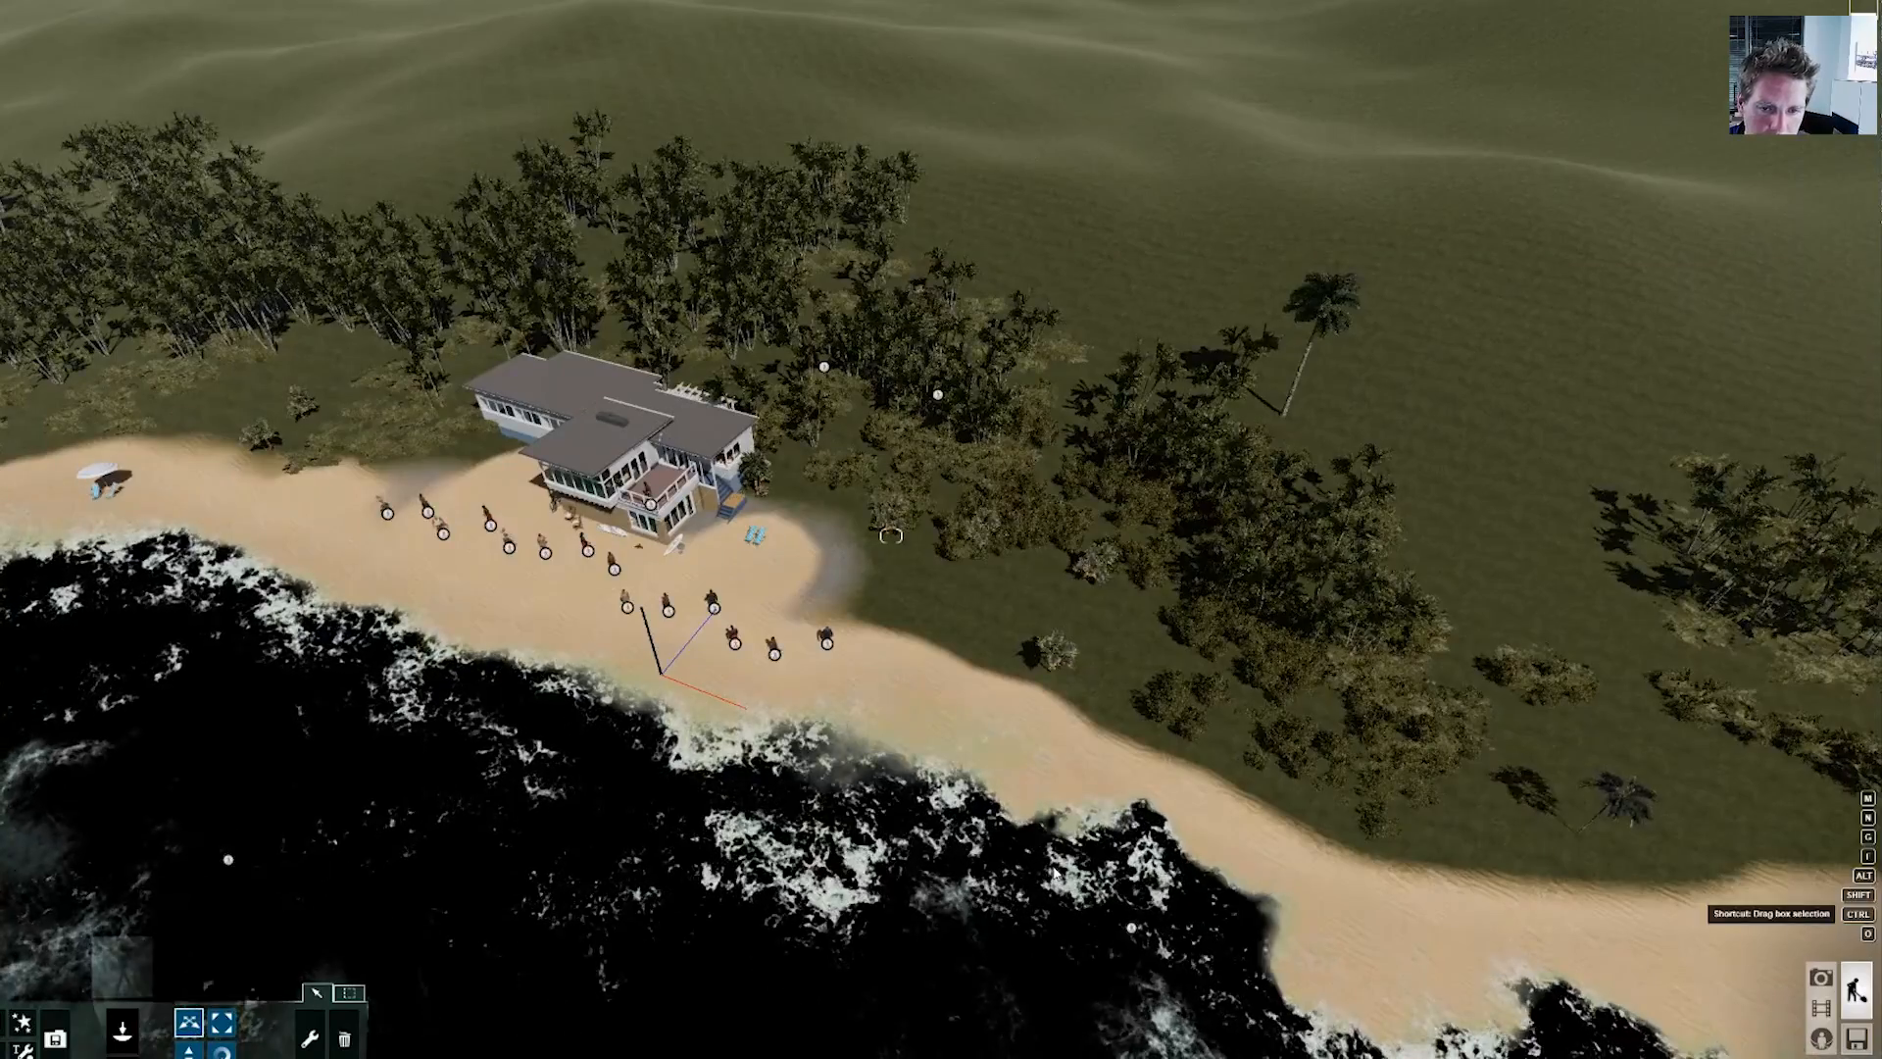
left_click_drag(1053, 860, 133, 289, "ctrl")
left_click(344, 1038)
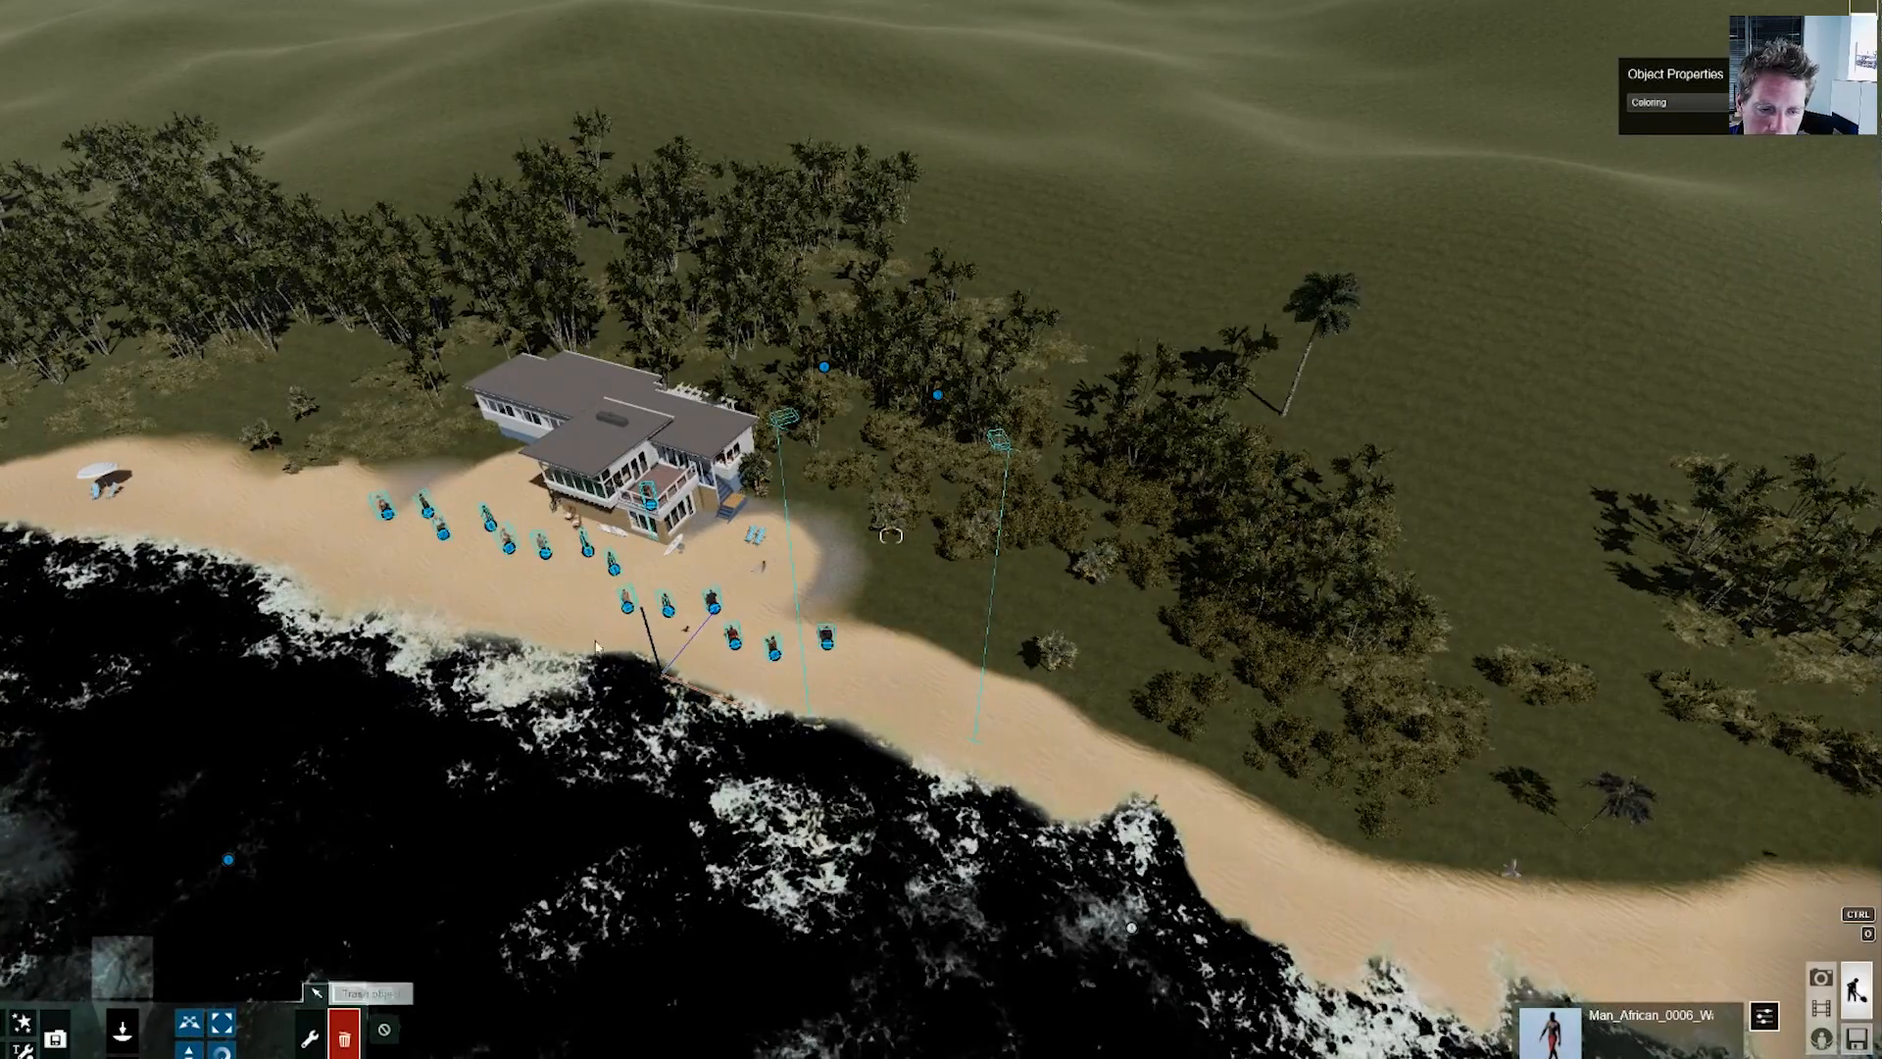
left_click(608, 566)
right_click_drag(608, 565, 686, 593)
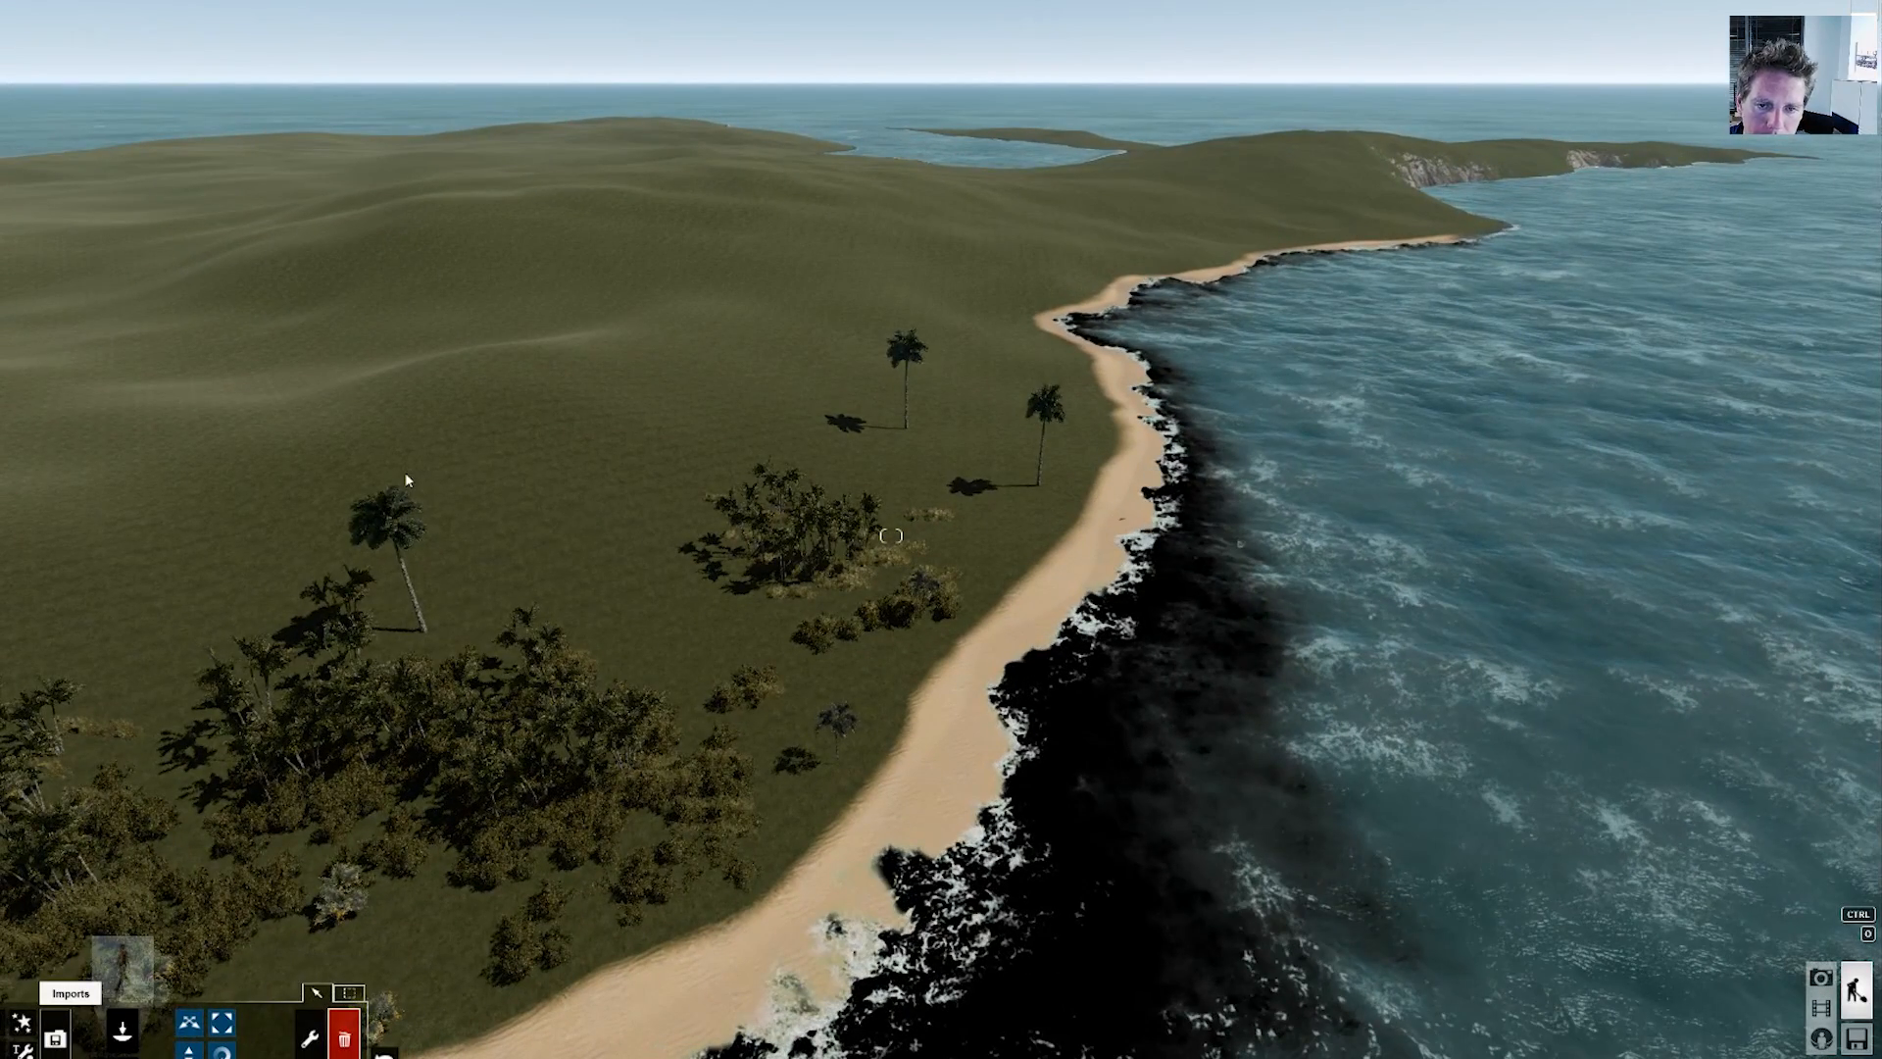
- Place the imported house model on the beach, to the seaward side of the palms, beside the existing beach house
key("s")
right_click_drag(408, 481, 410, 490)
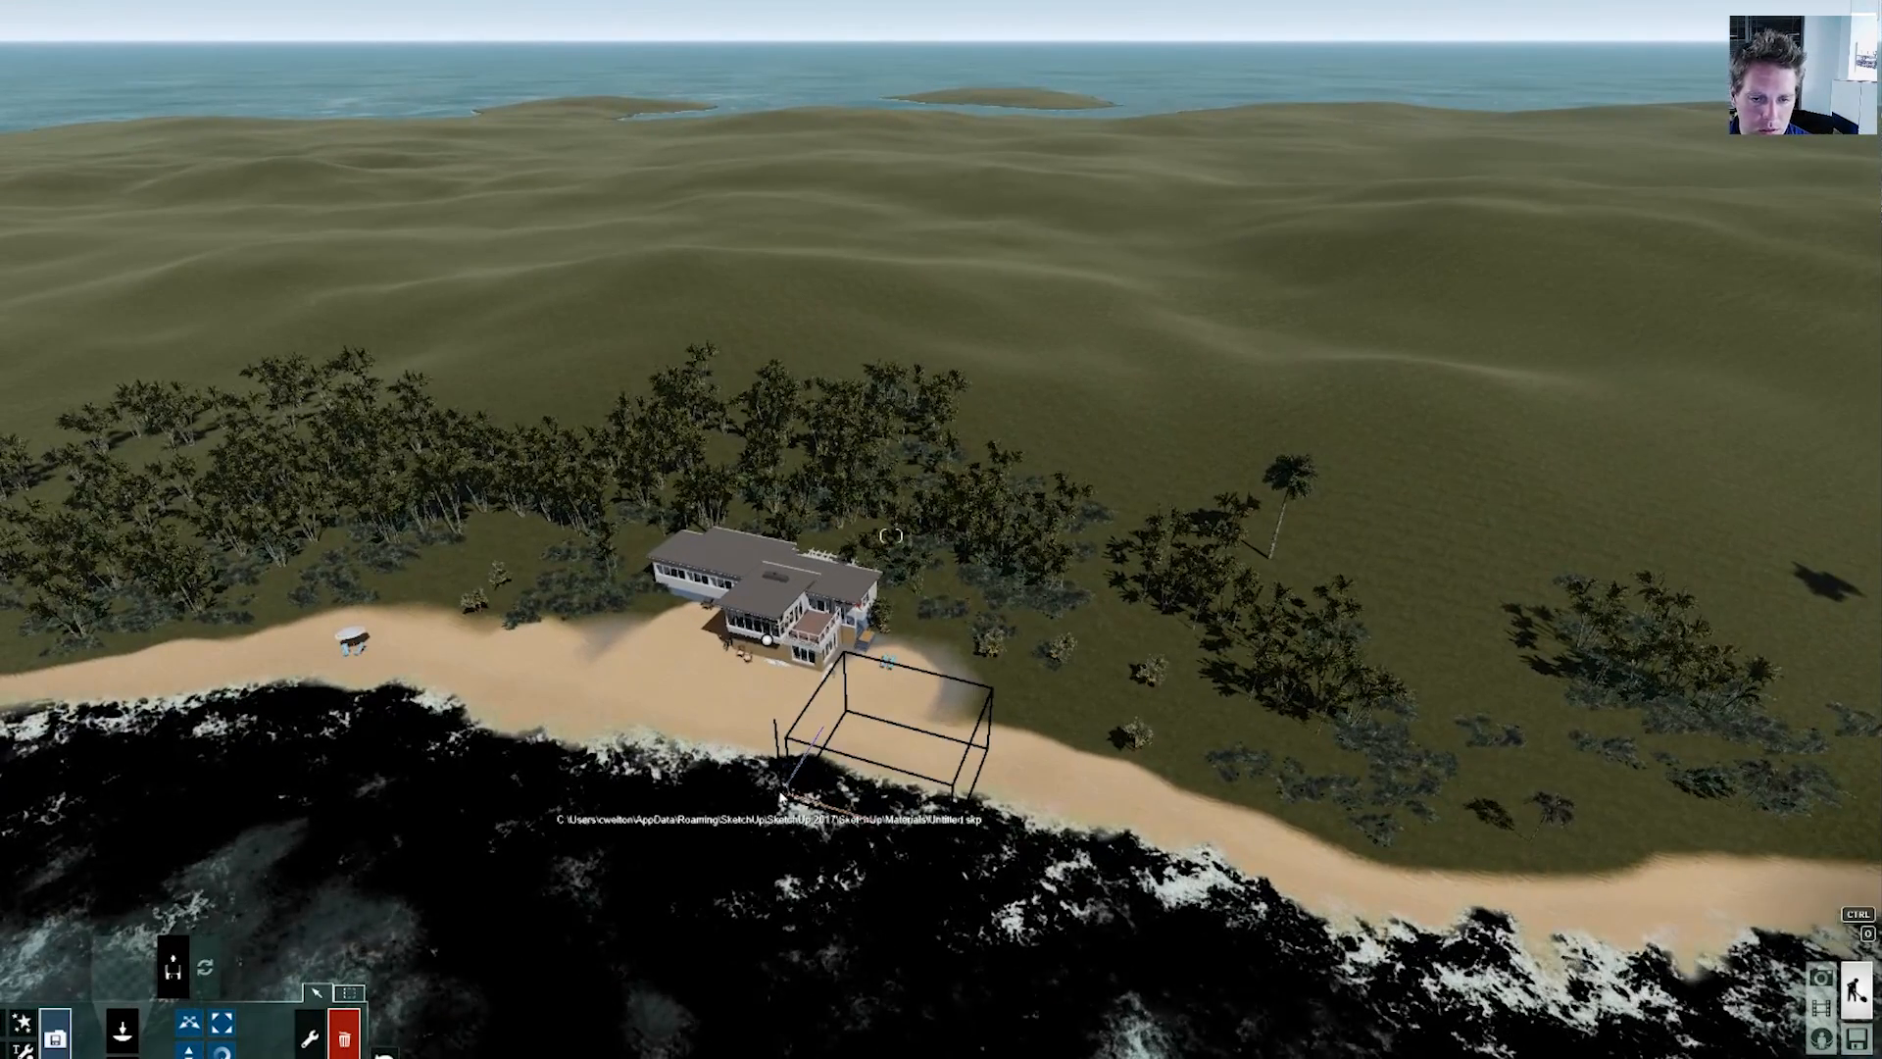
left_click(188, 1049)
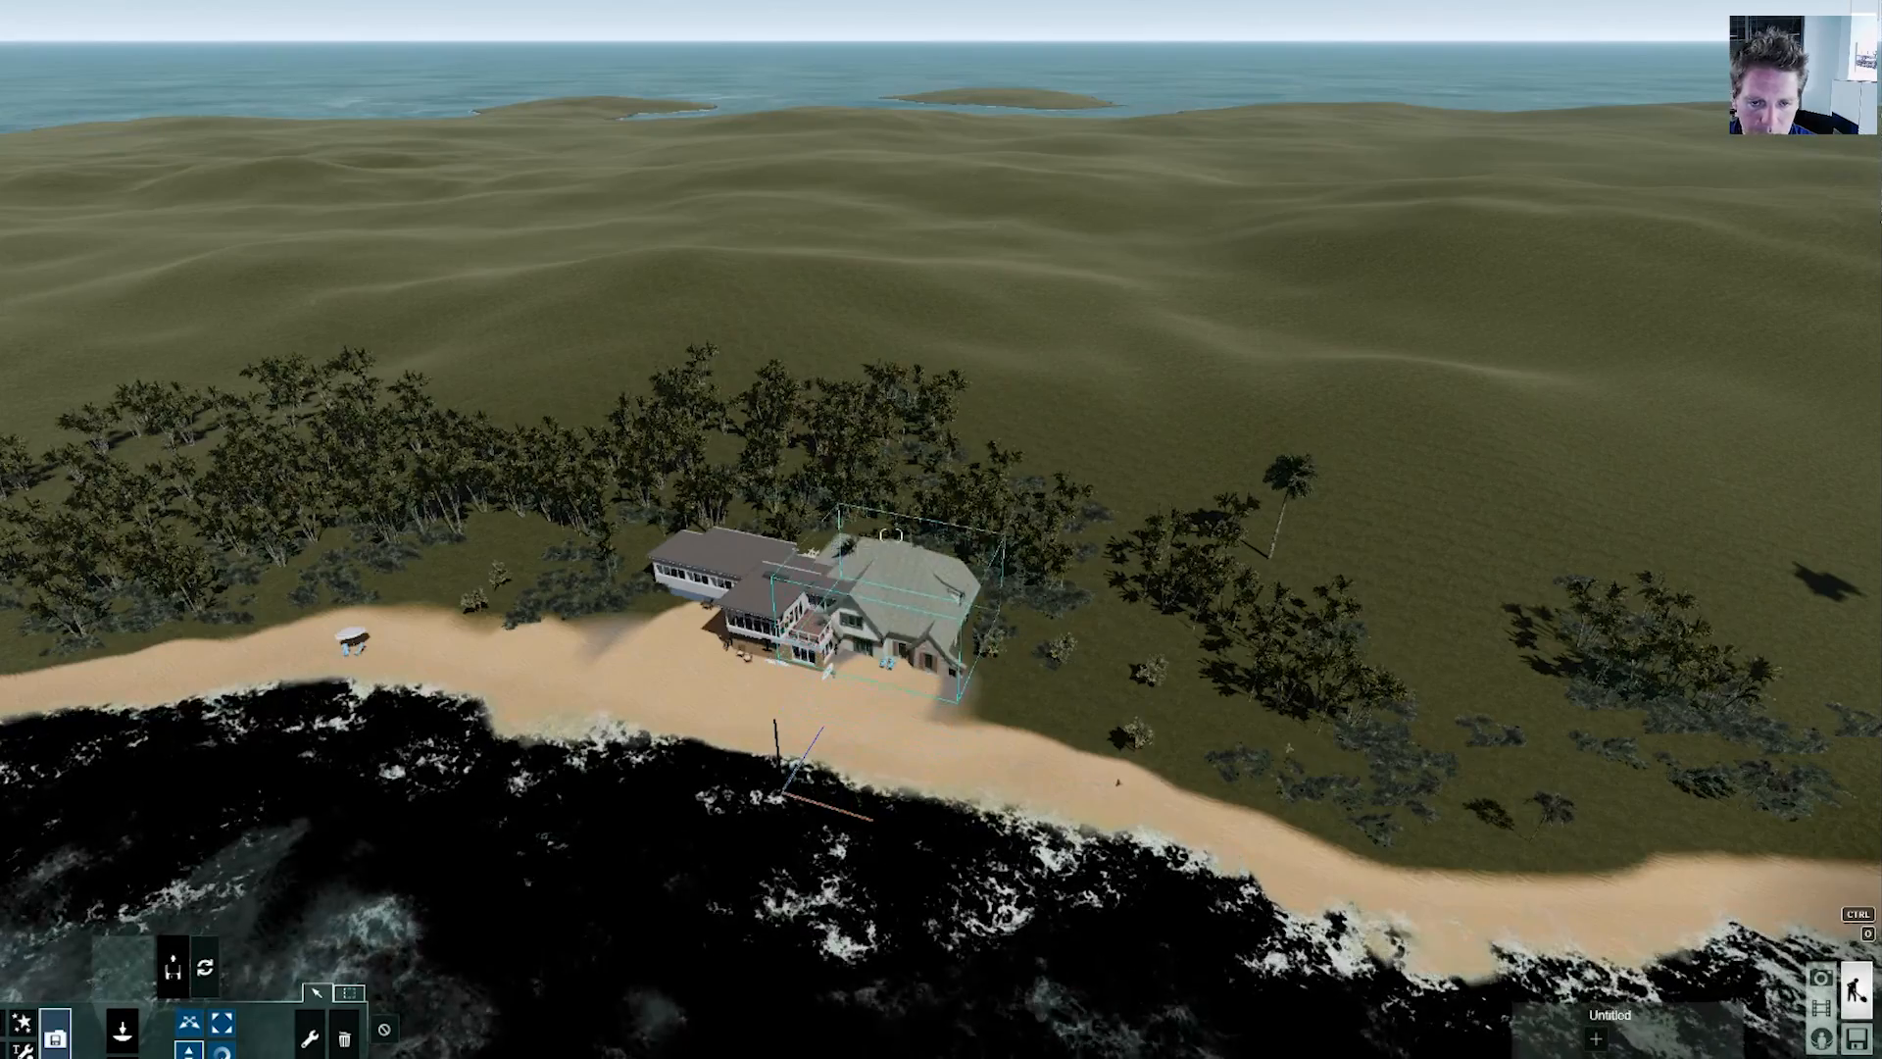
right_click_drag(824, 549, 920, 634)
key("w")
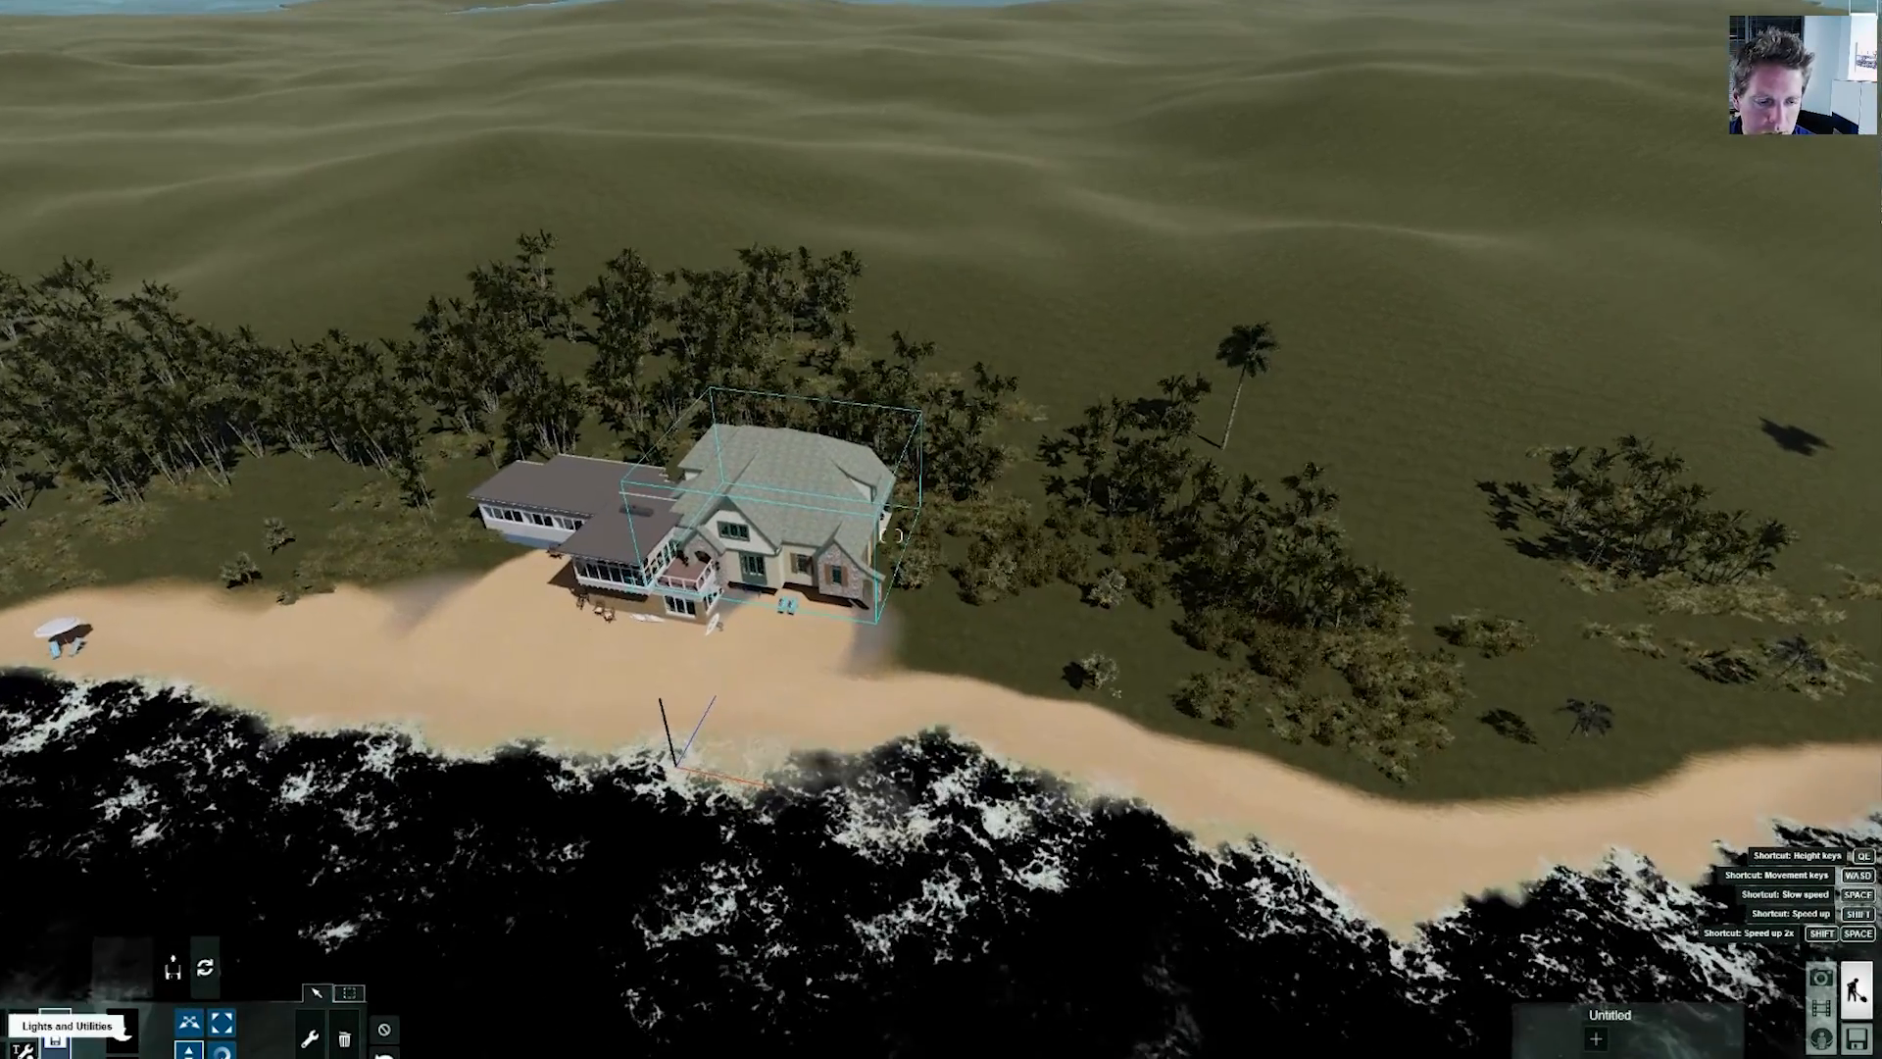
left_click(184, 1026)
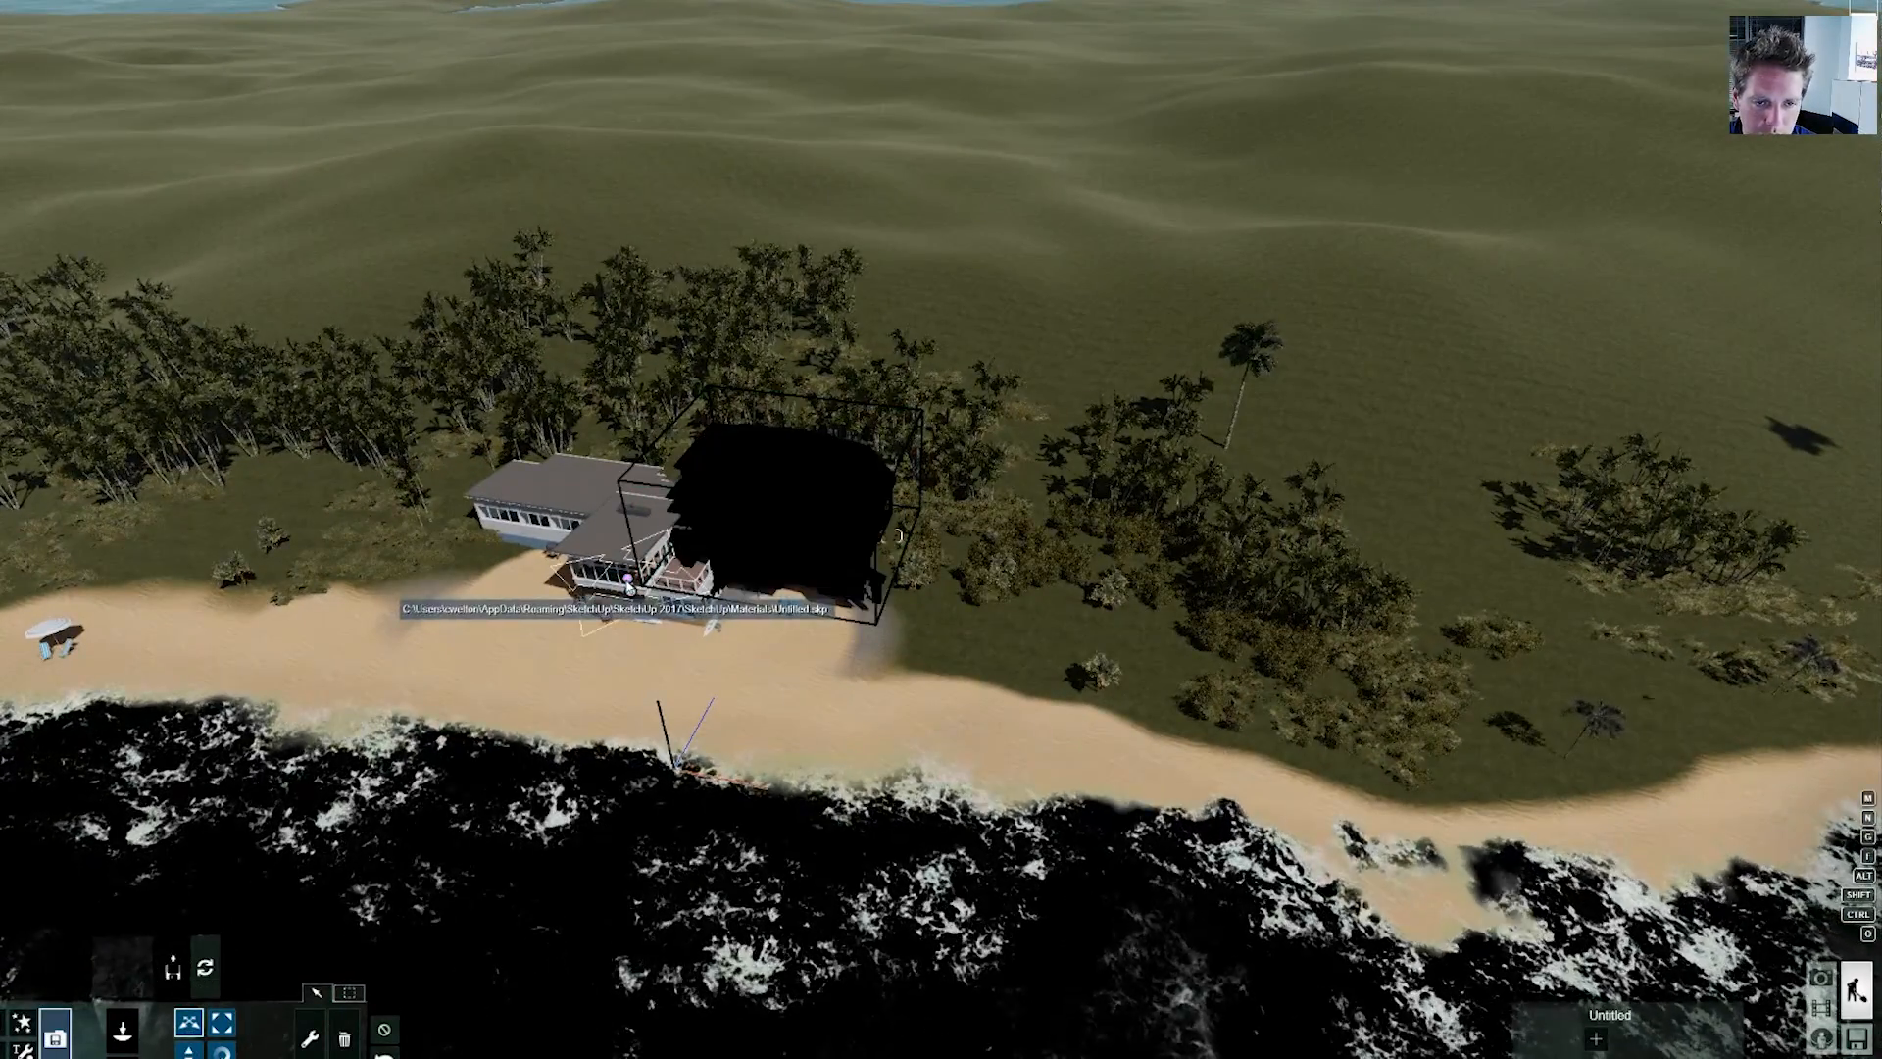
left_click_drag(729, 679, 856, 771)
- Lower the house model slightly so that it sits on the sand beside the beach house
right_click_drag(856, 772, 1176, 730)
key("w")
key("s")
right_click_drag(891, 536, 891, 294)
key("d")
key("w")
key("s")
key("e")
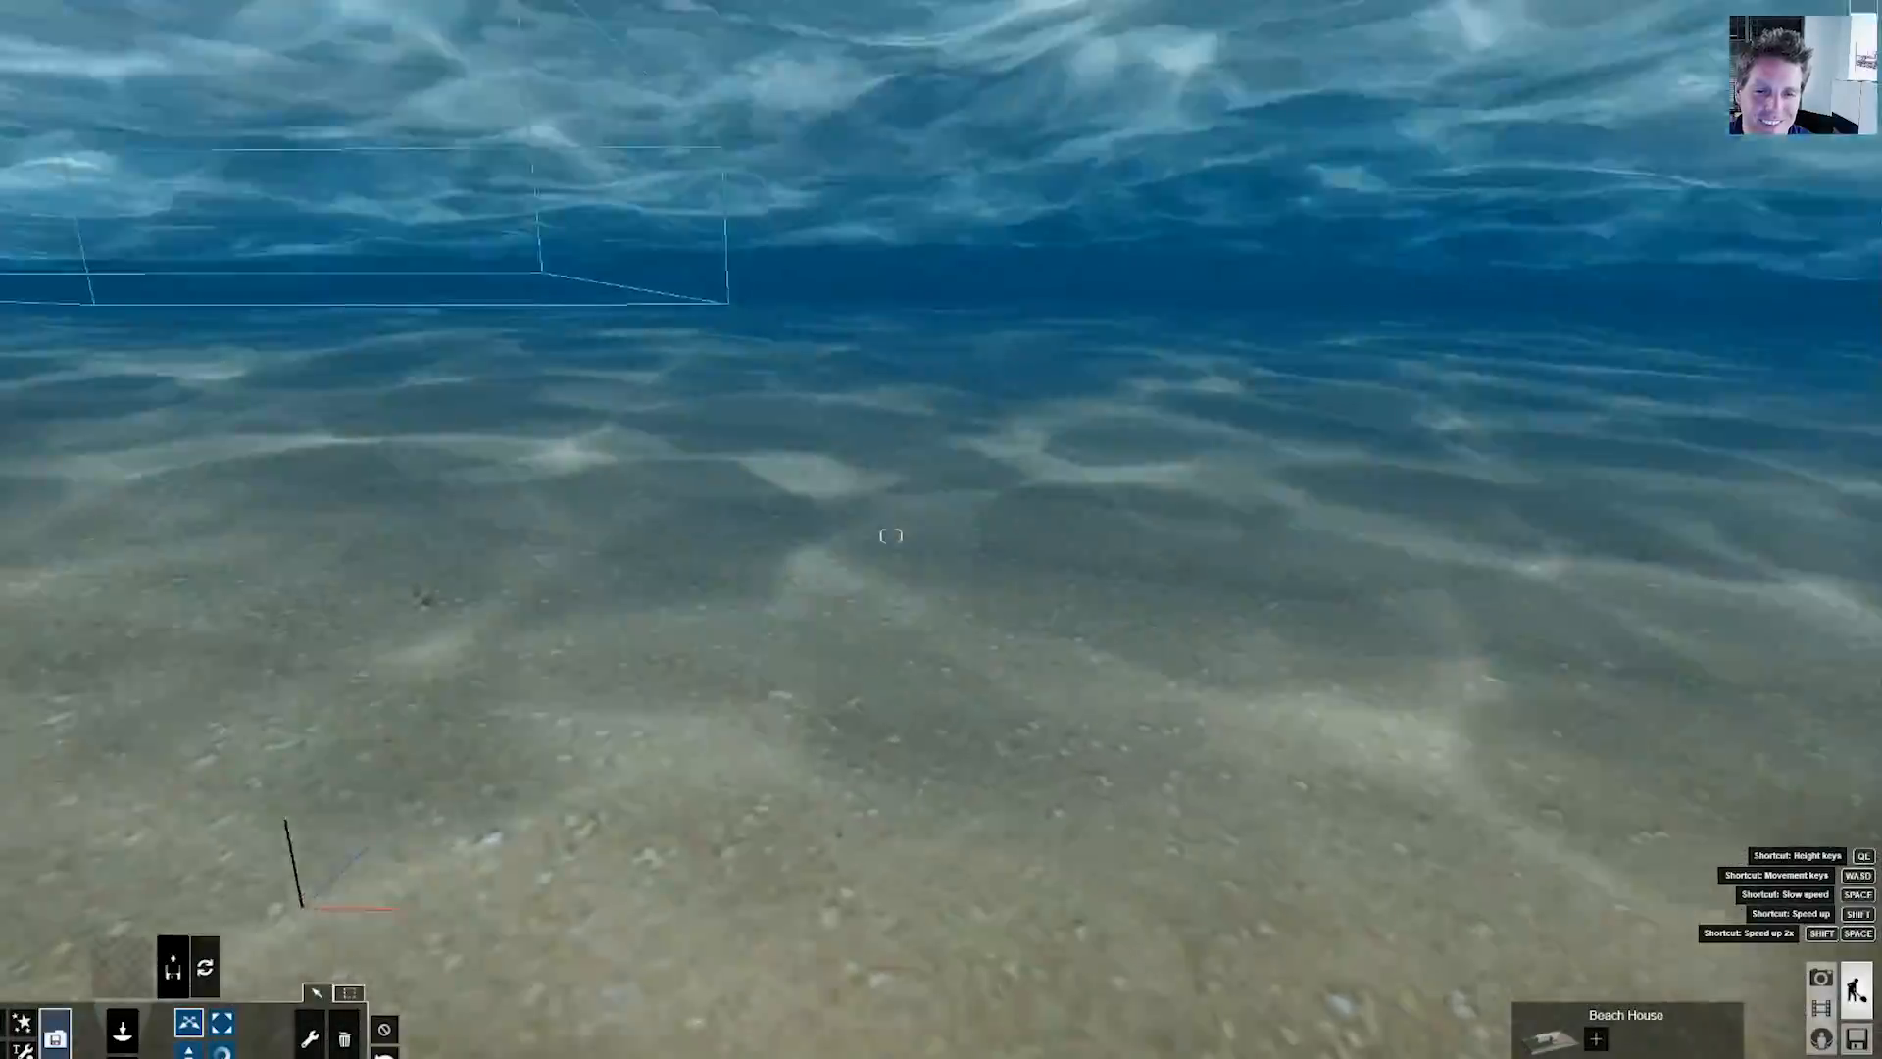
right_click_drag(891, 536, 891, 441)
key("q")
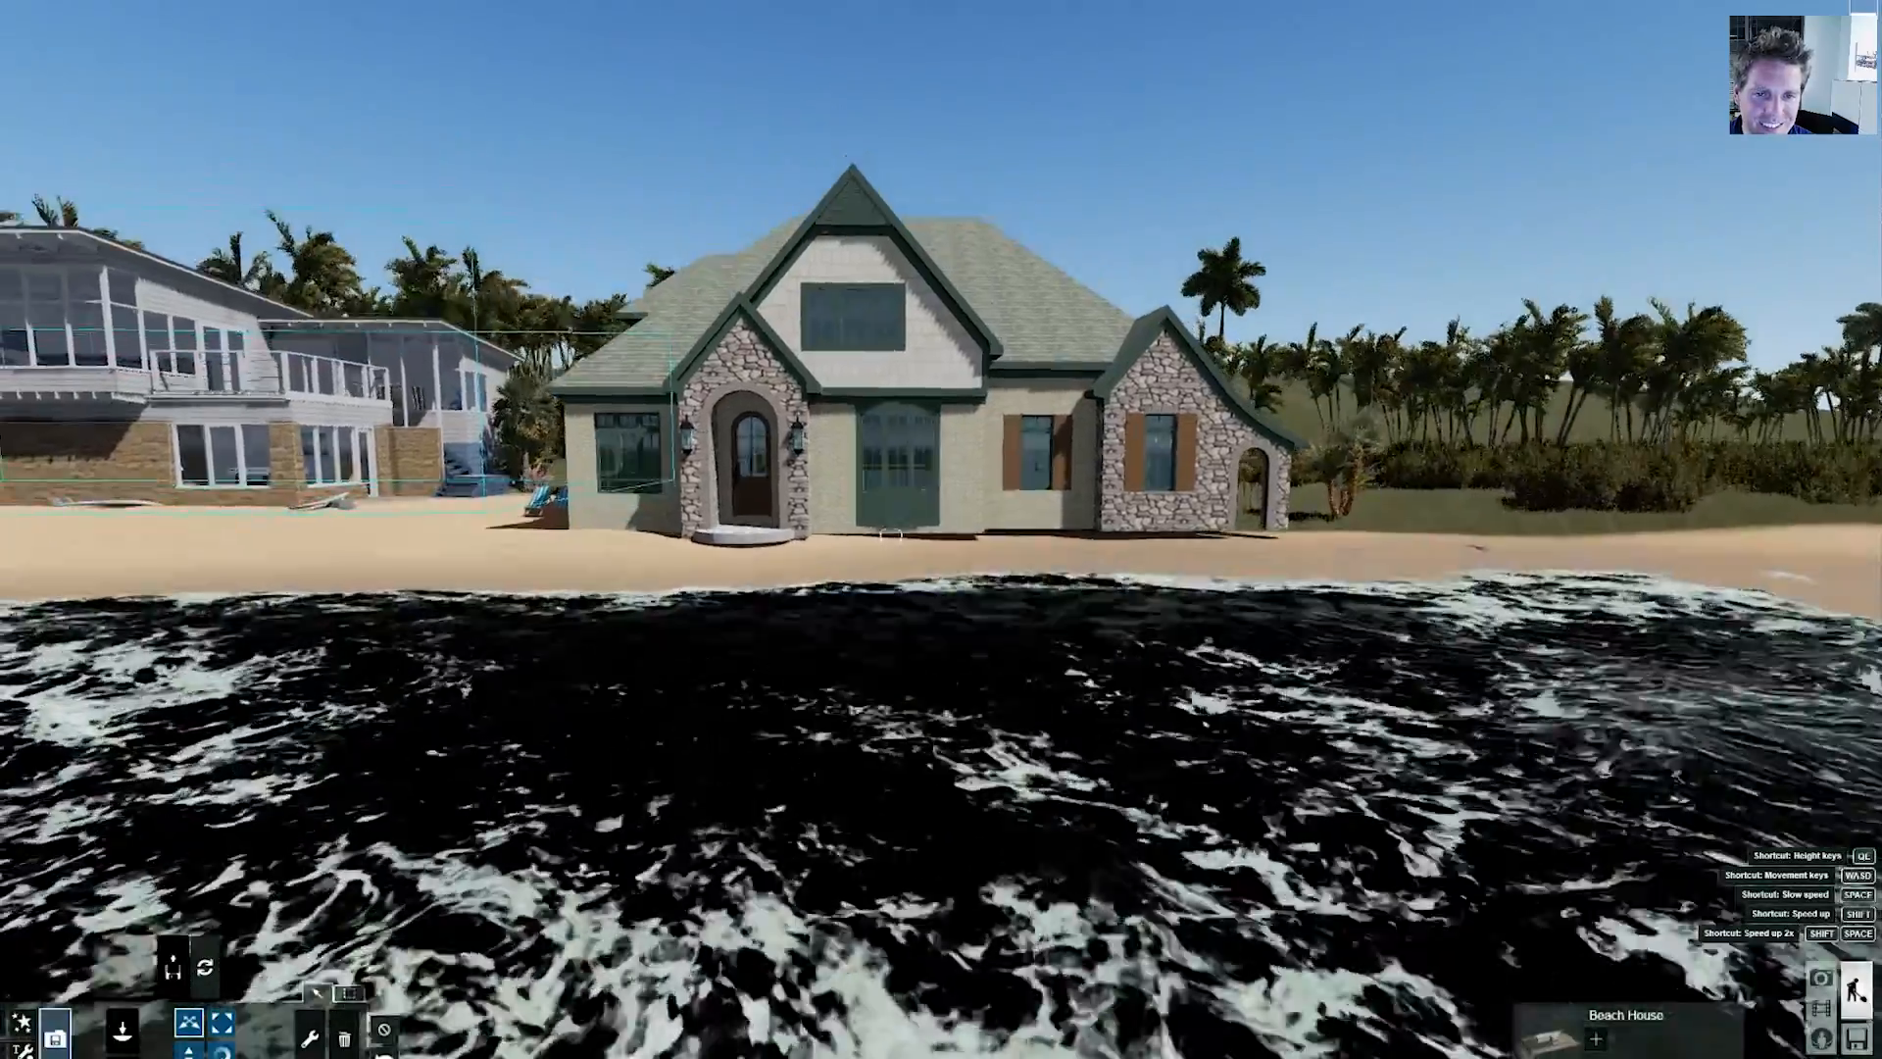
key("w")
key("w")
key("q")
right_click_drag(891, 536, 695, 667)
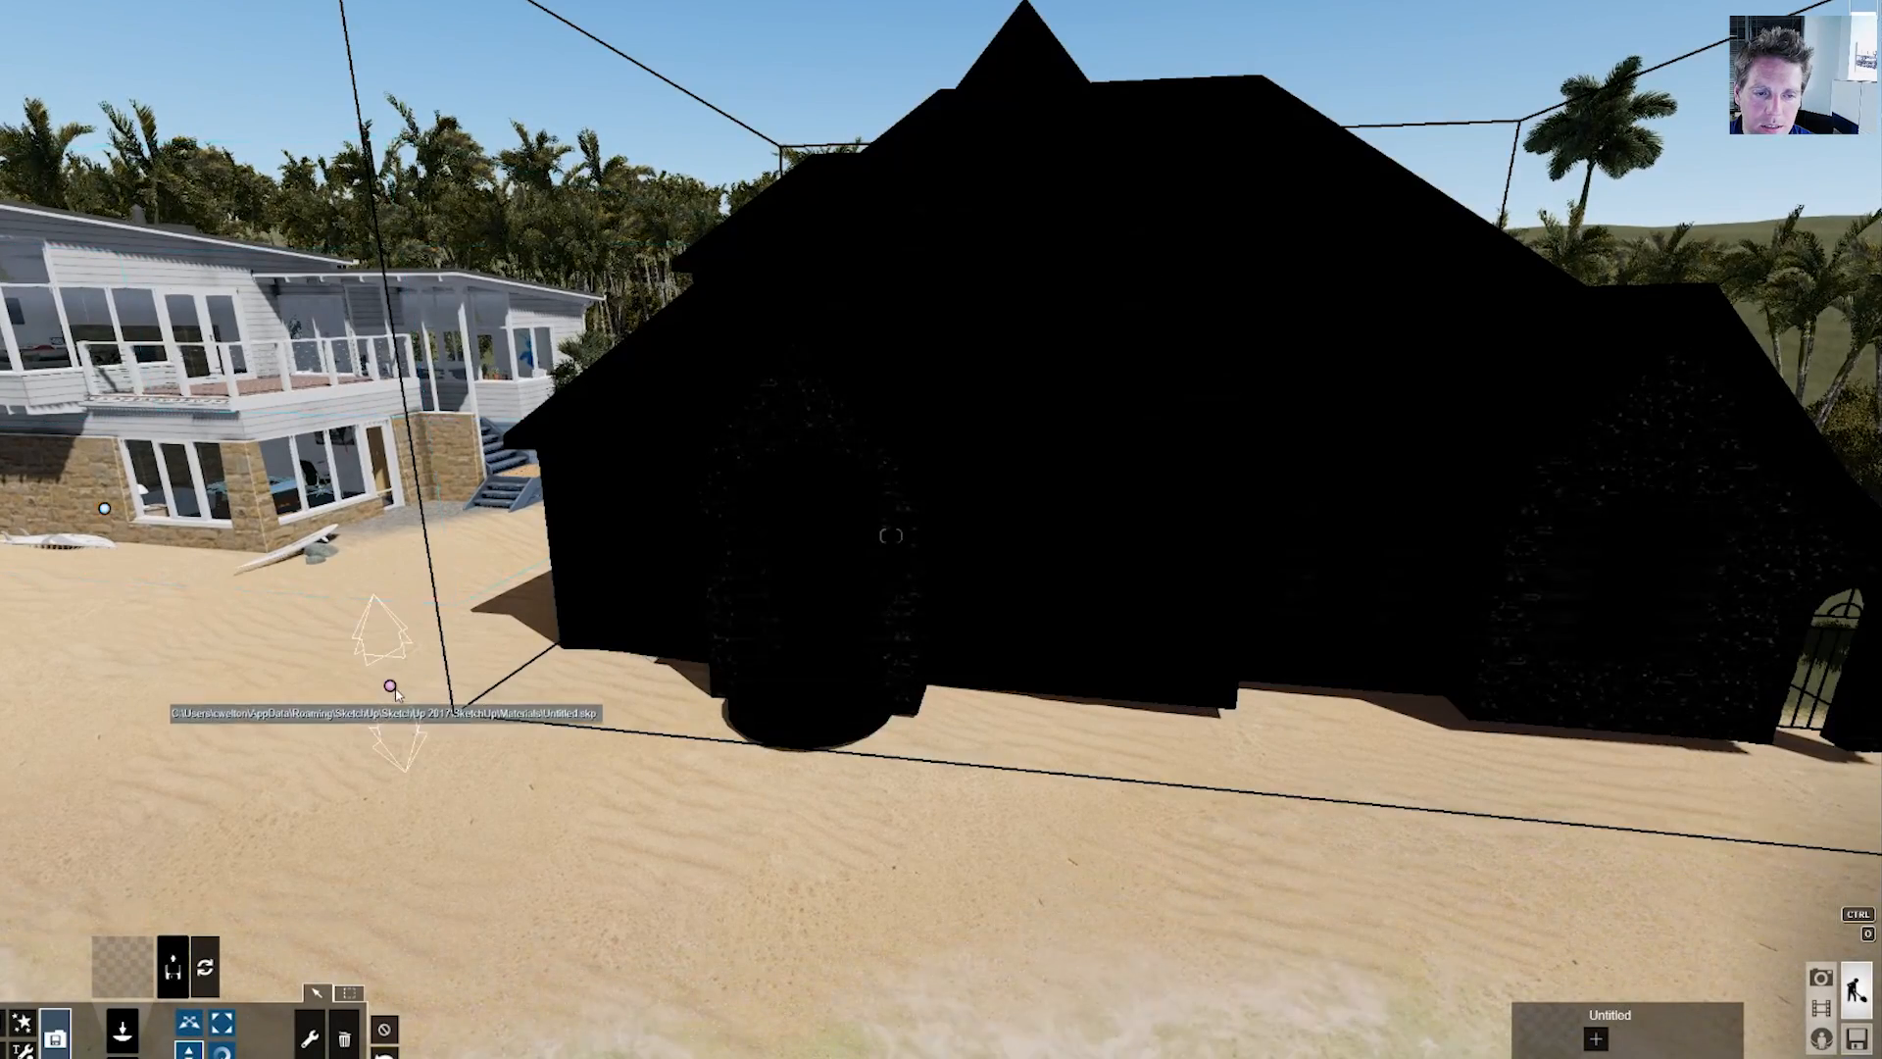
left_click_drag(393, 684, 394, 692)
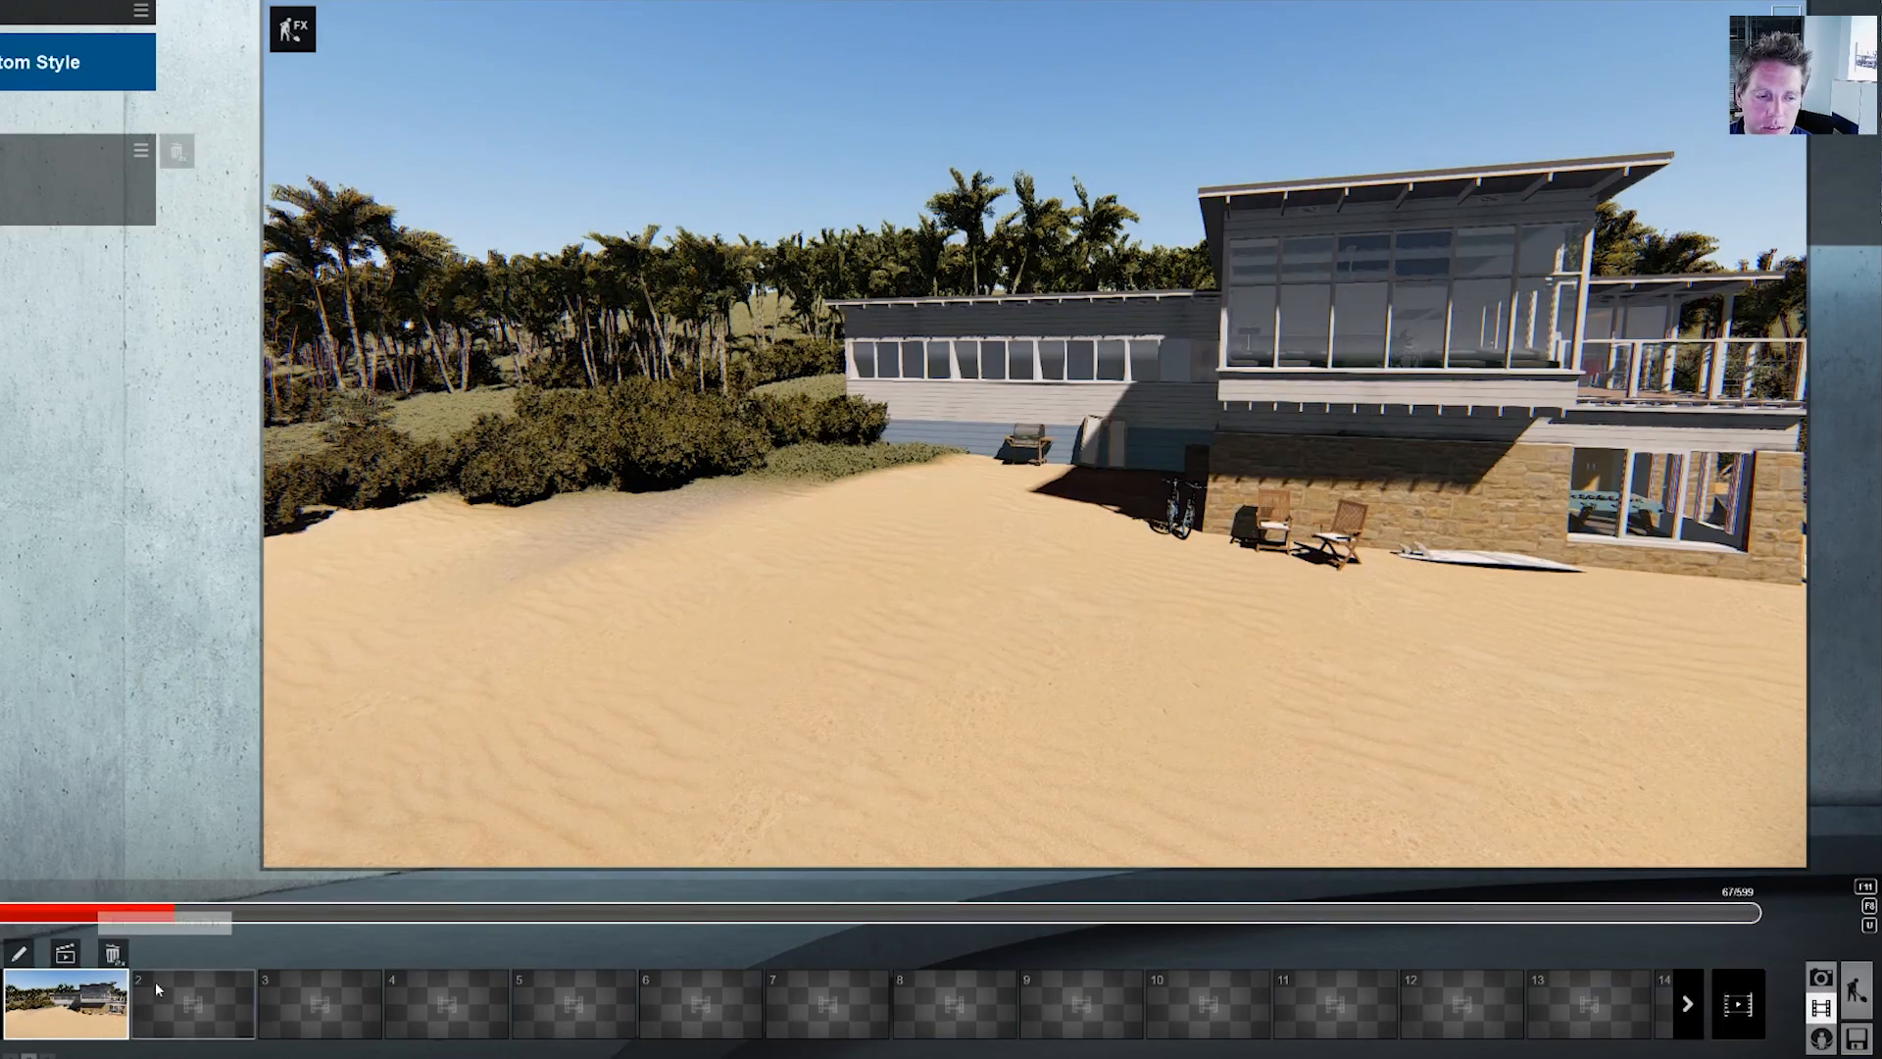
- Record a new movie clip in slot 2, capturing the first camera photo of the house from out over the water
left_click(155, 980)
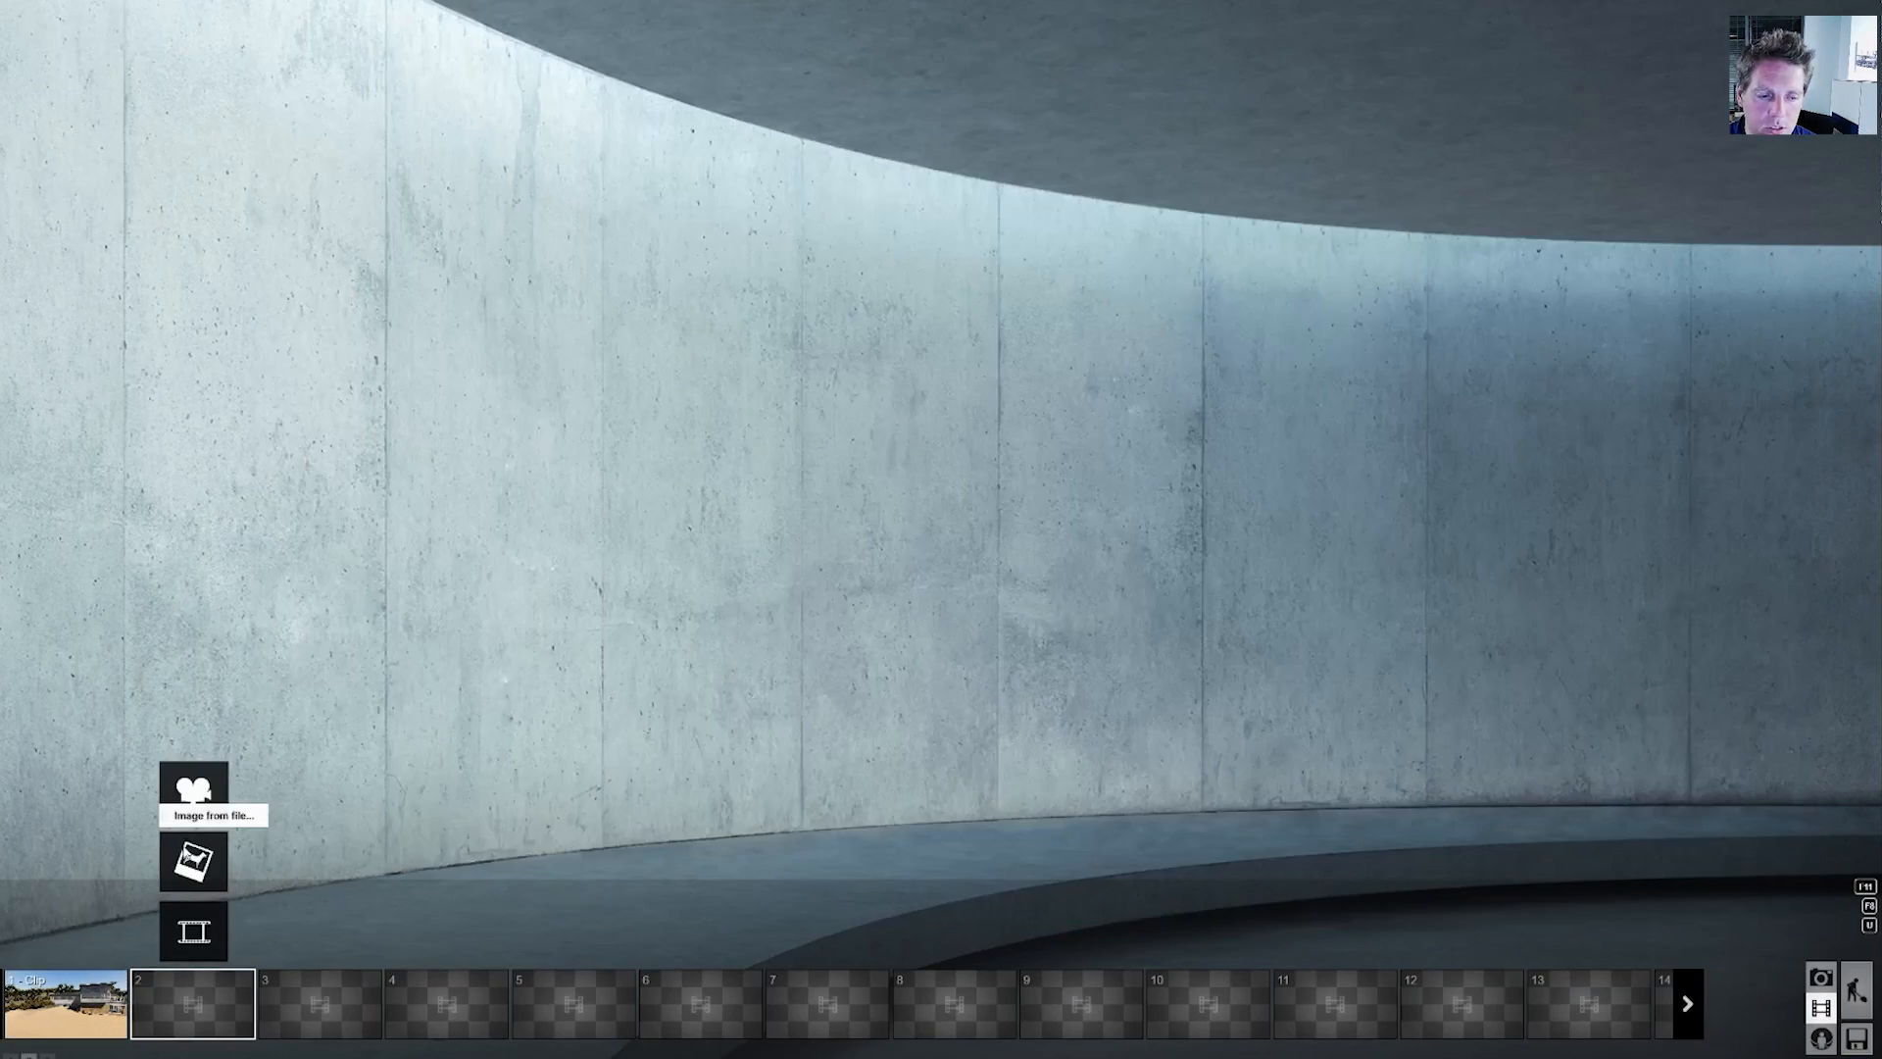
left_click(194, 792)
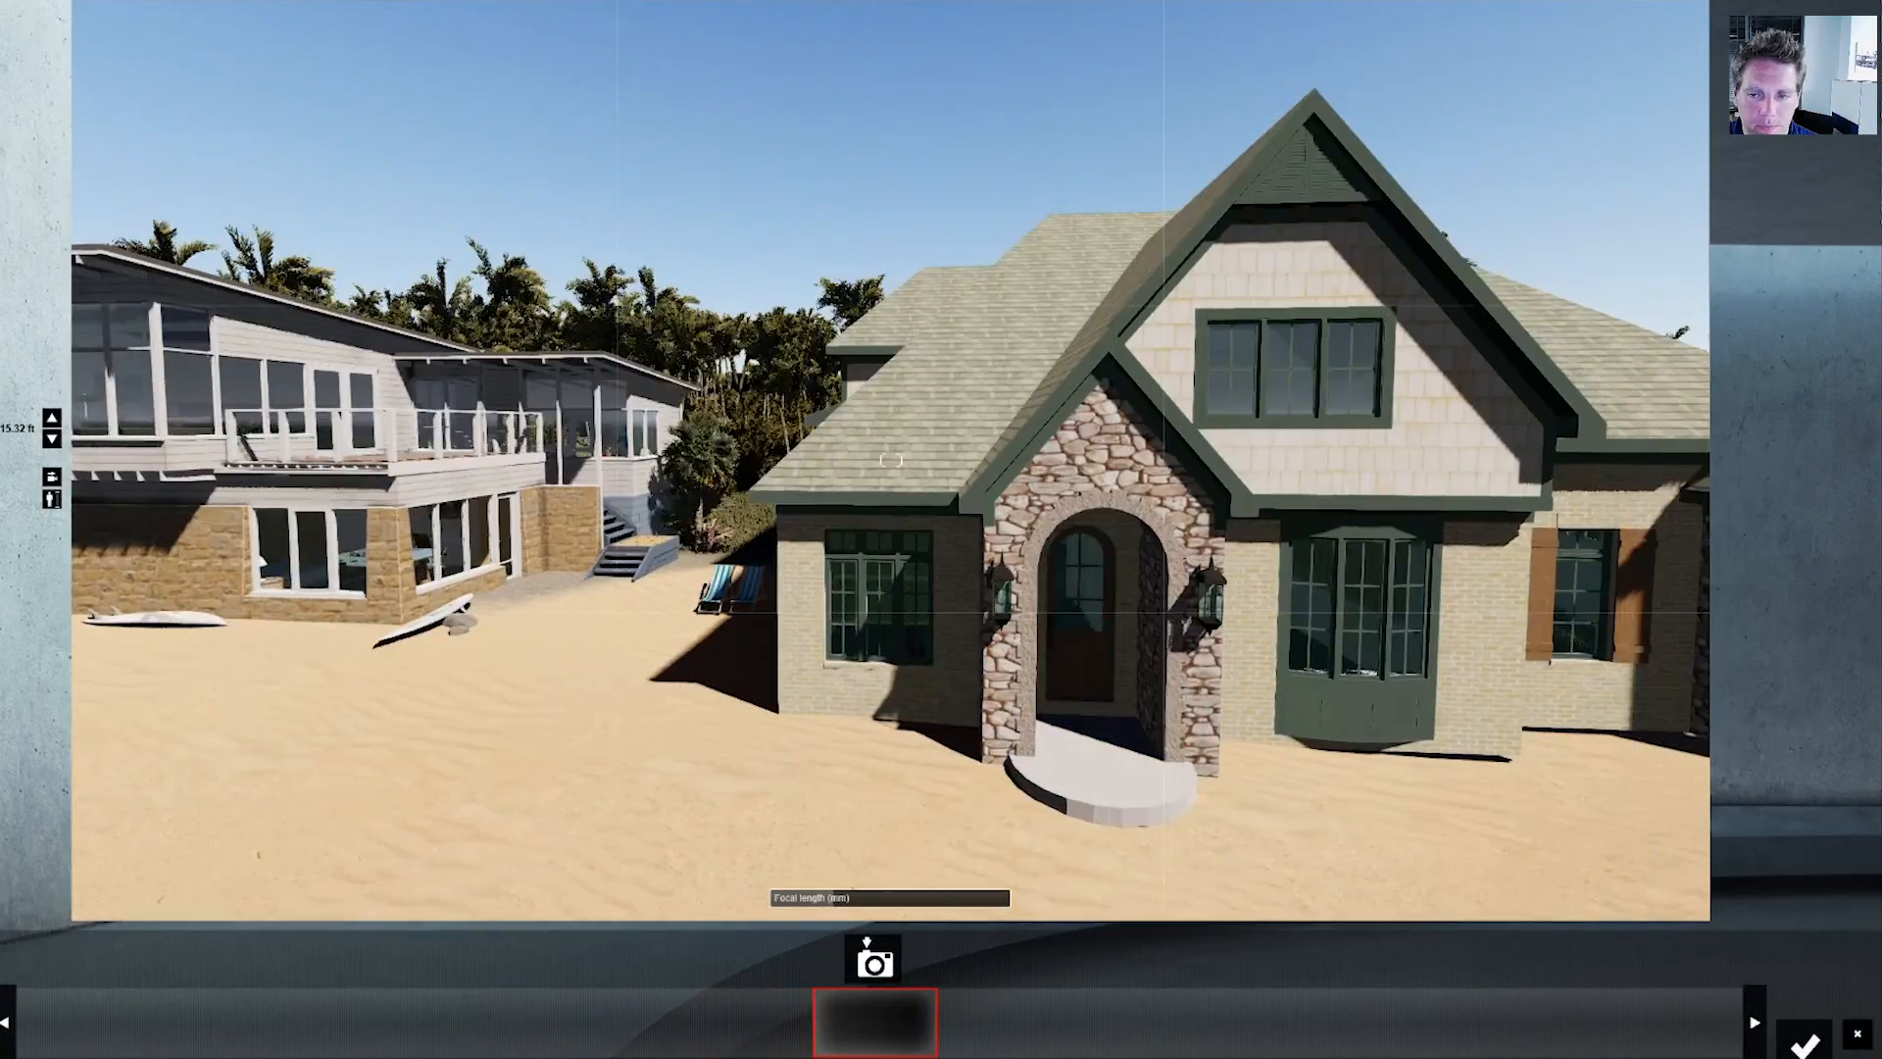
key("s")
key("w")
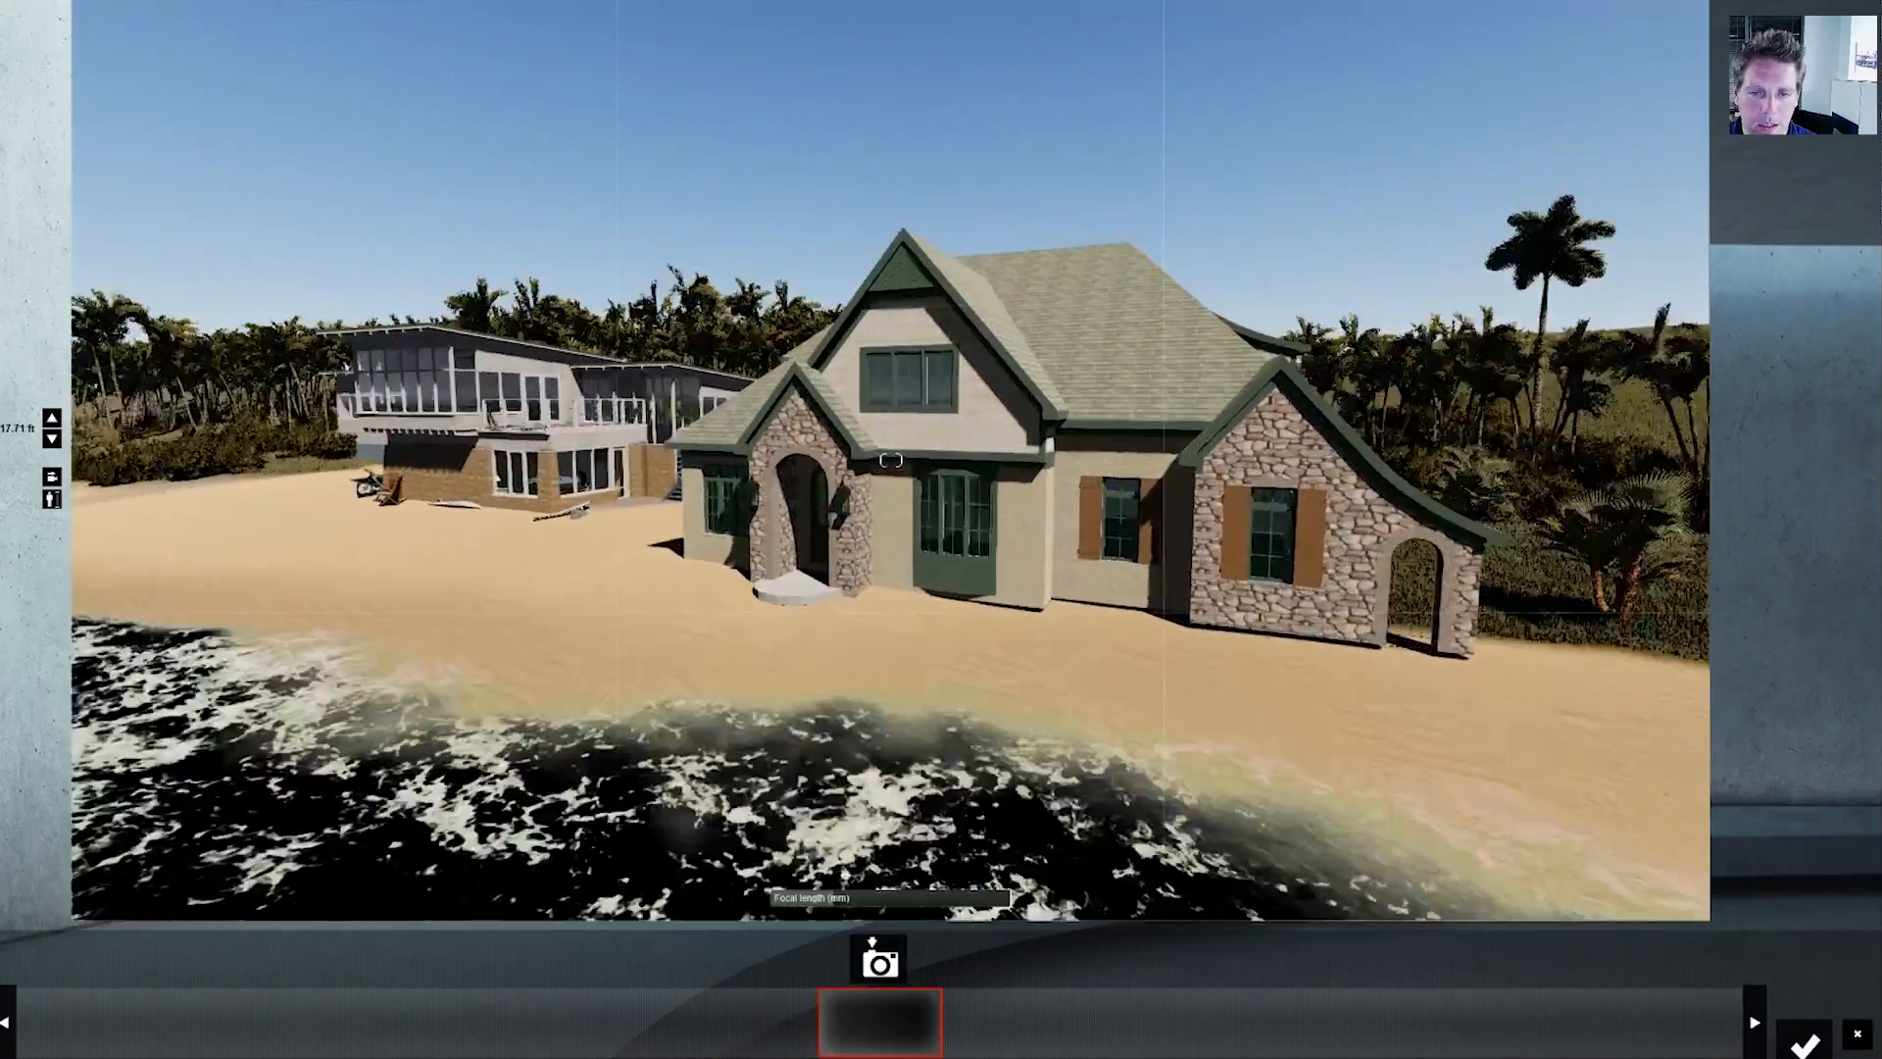
key("s")
key("w")
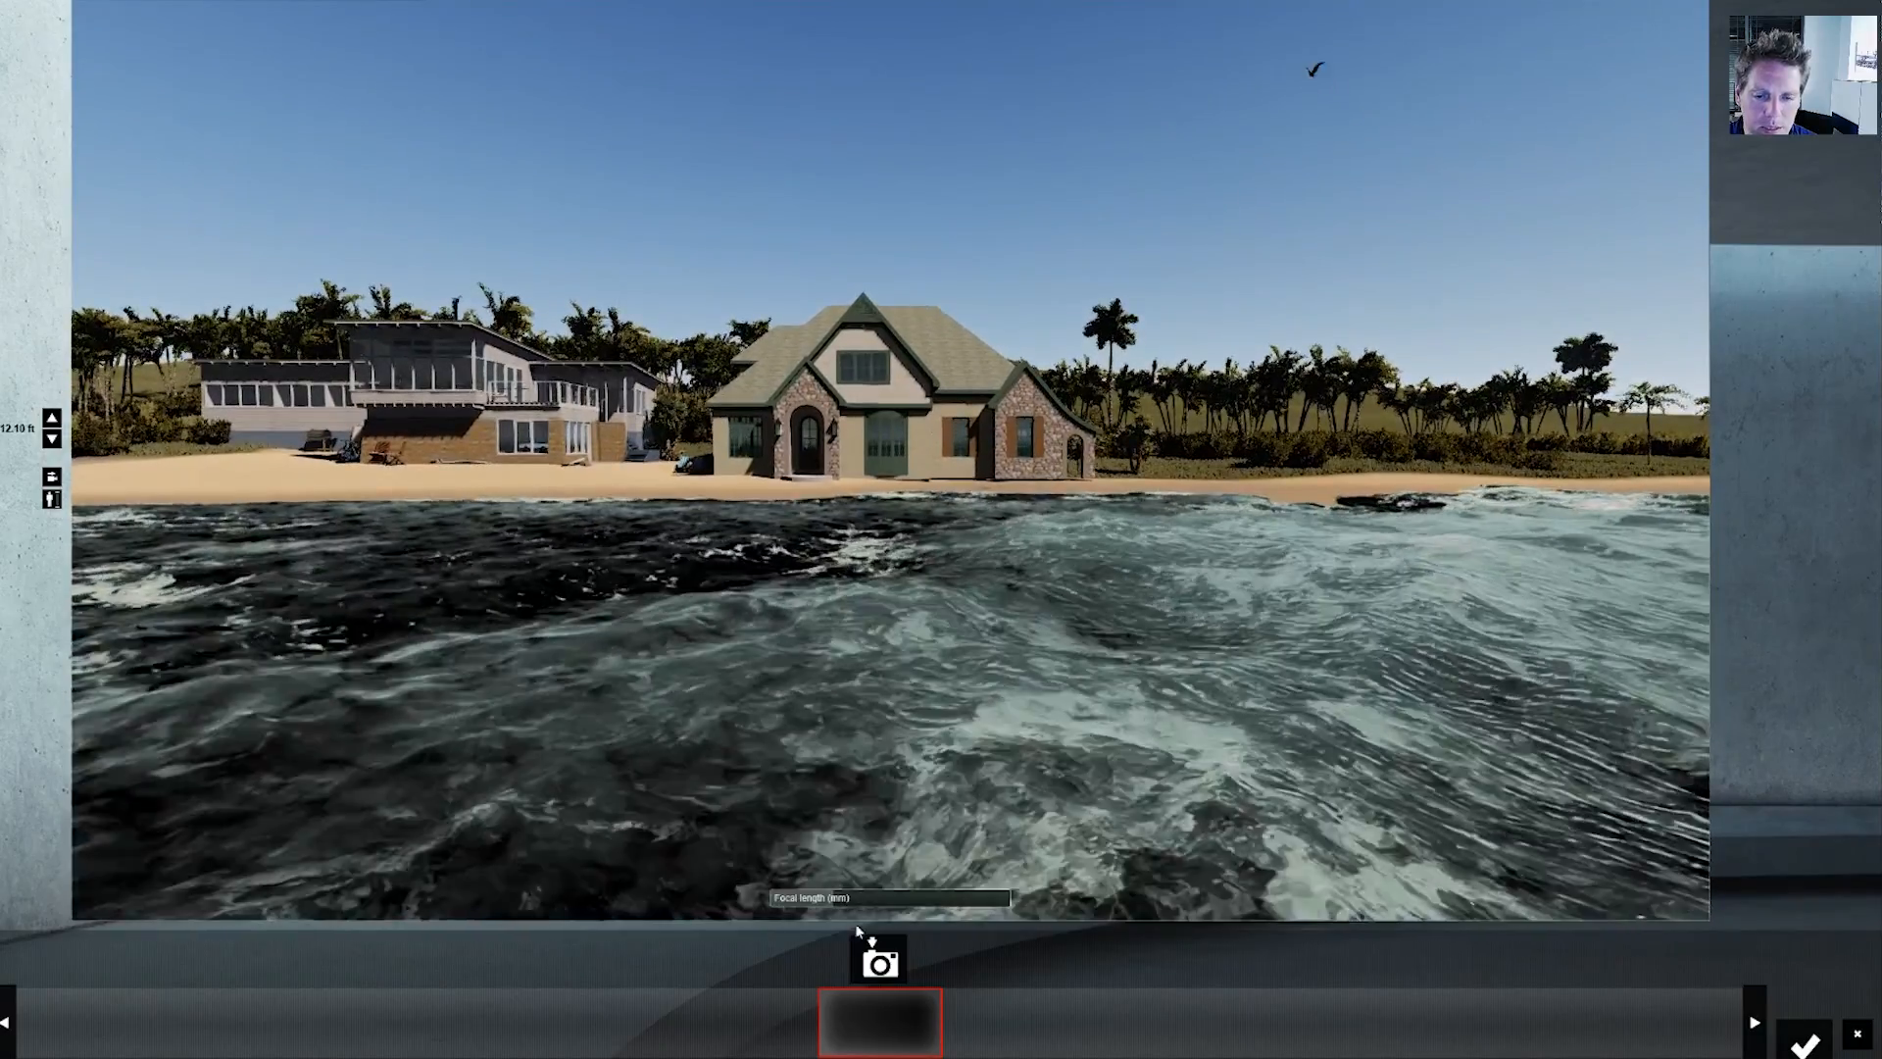
left_click(879, 961)
- Capture two more camera photos approaching the house, one at the shoreline and one directly in front of the front door
key("w")
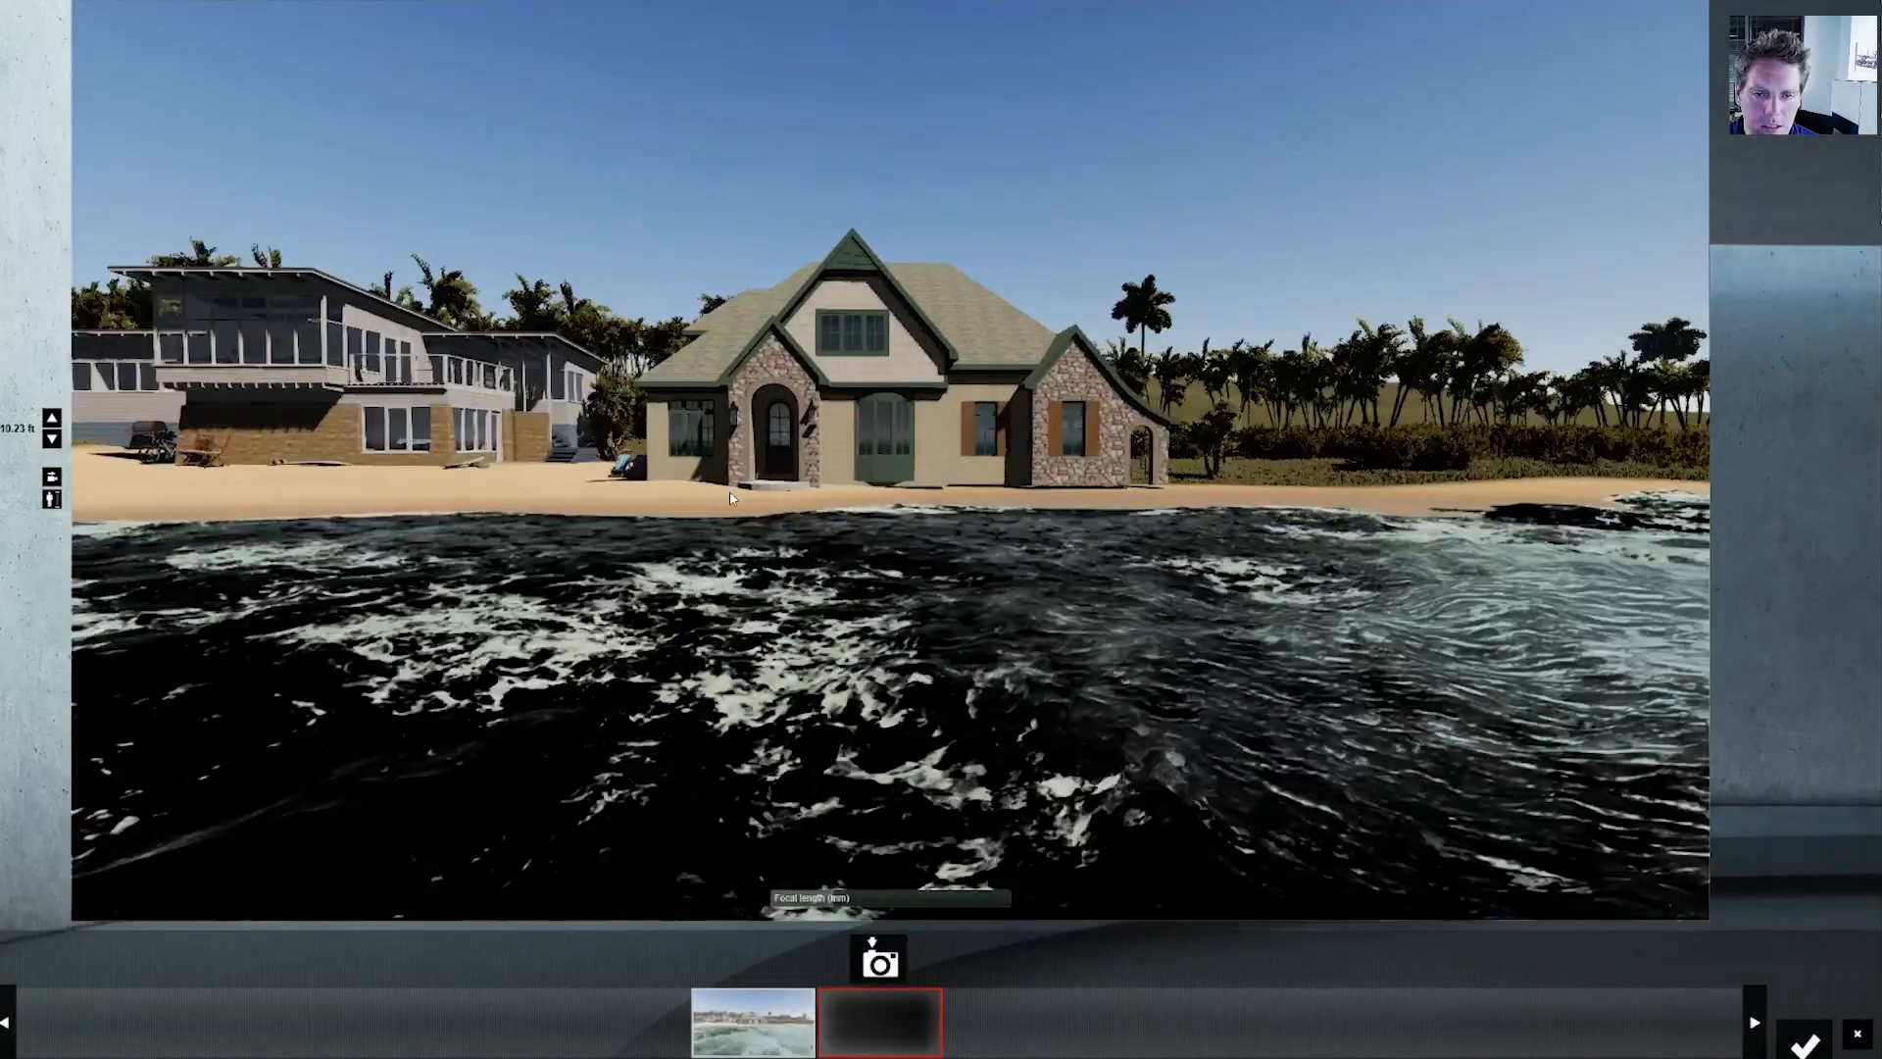
key("w")
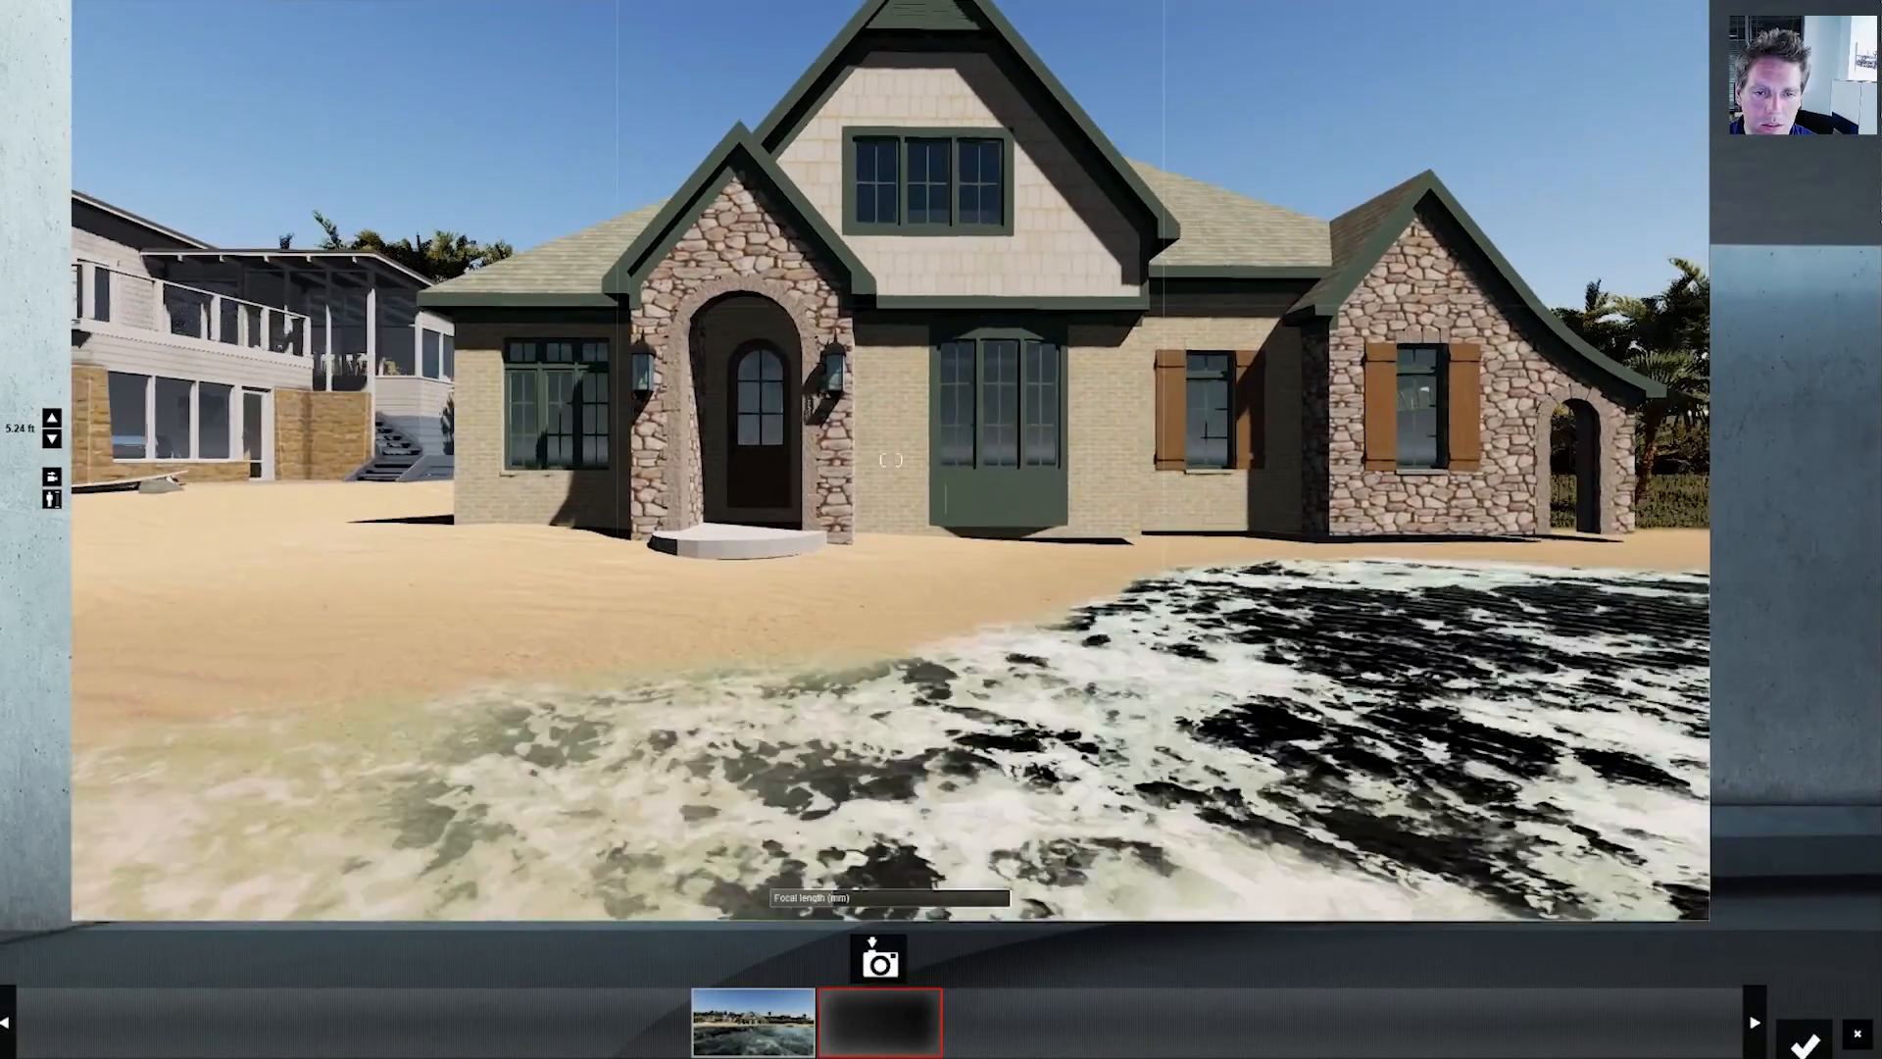
left_click(880, 960)
key("w")
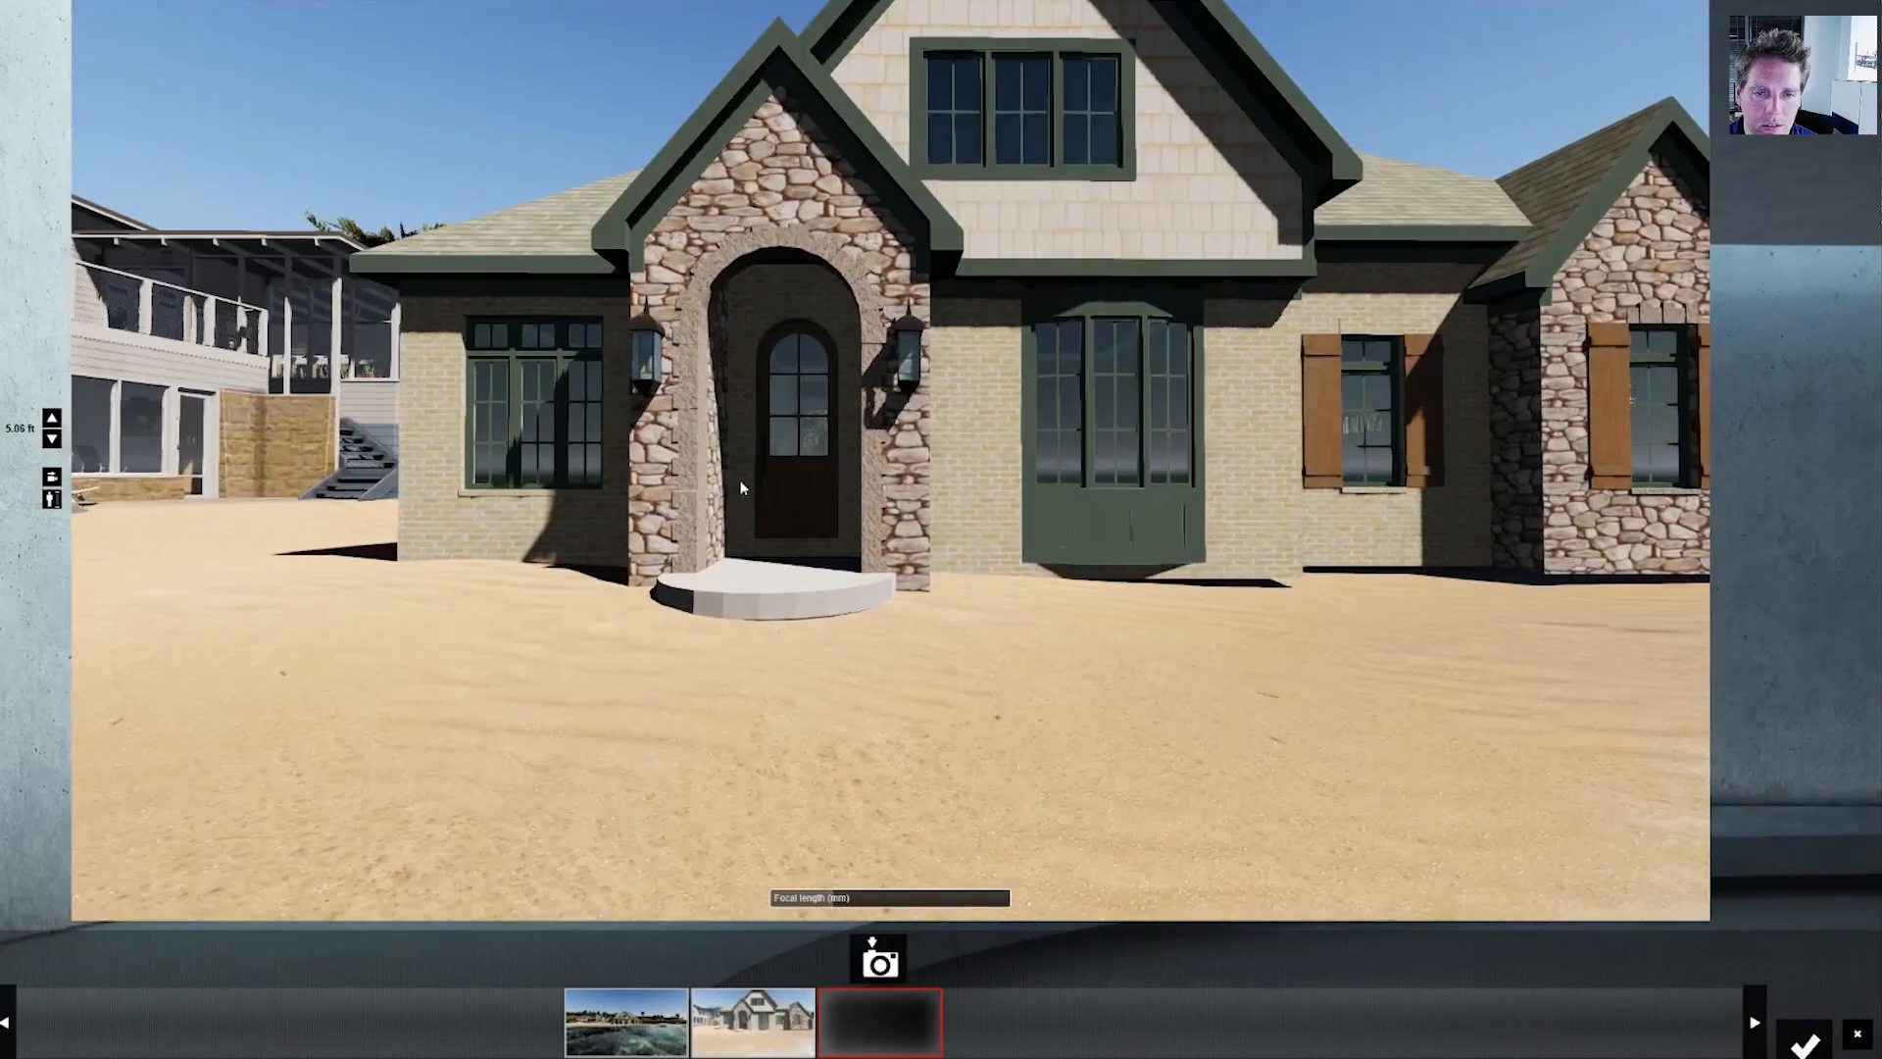
key("w")
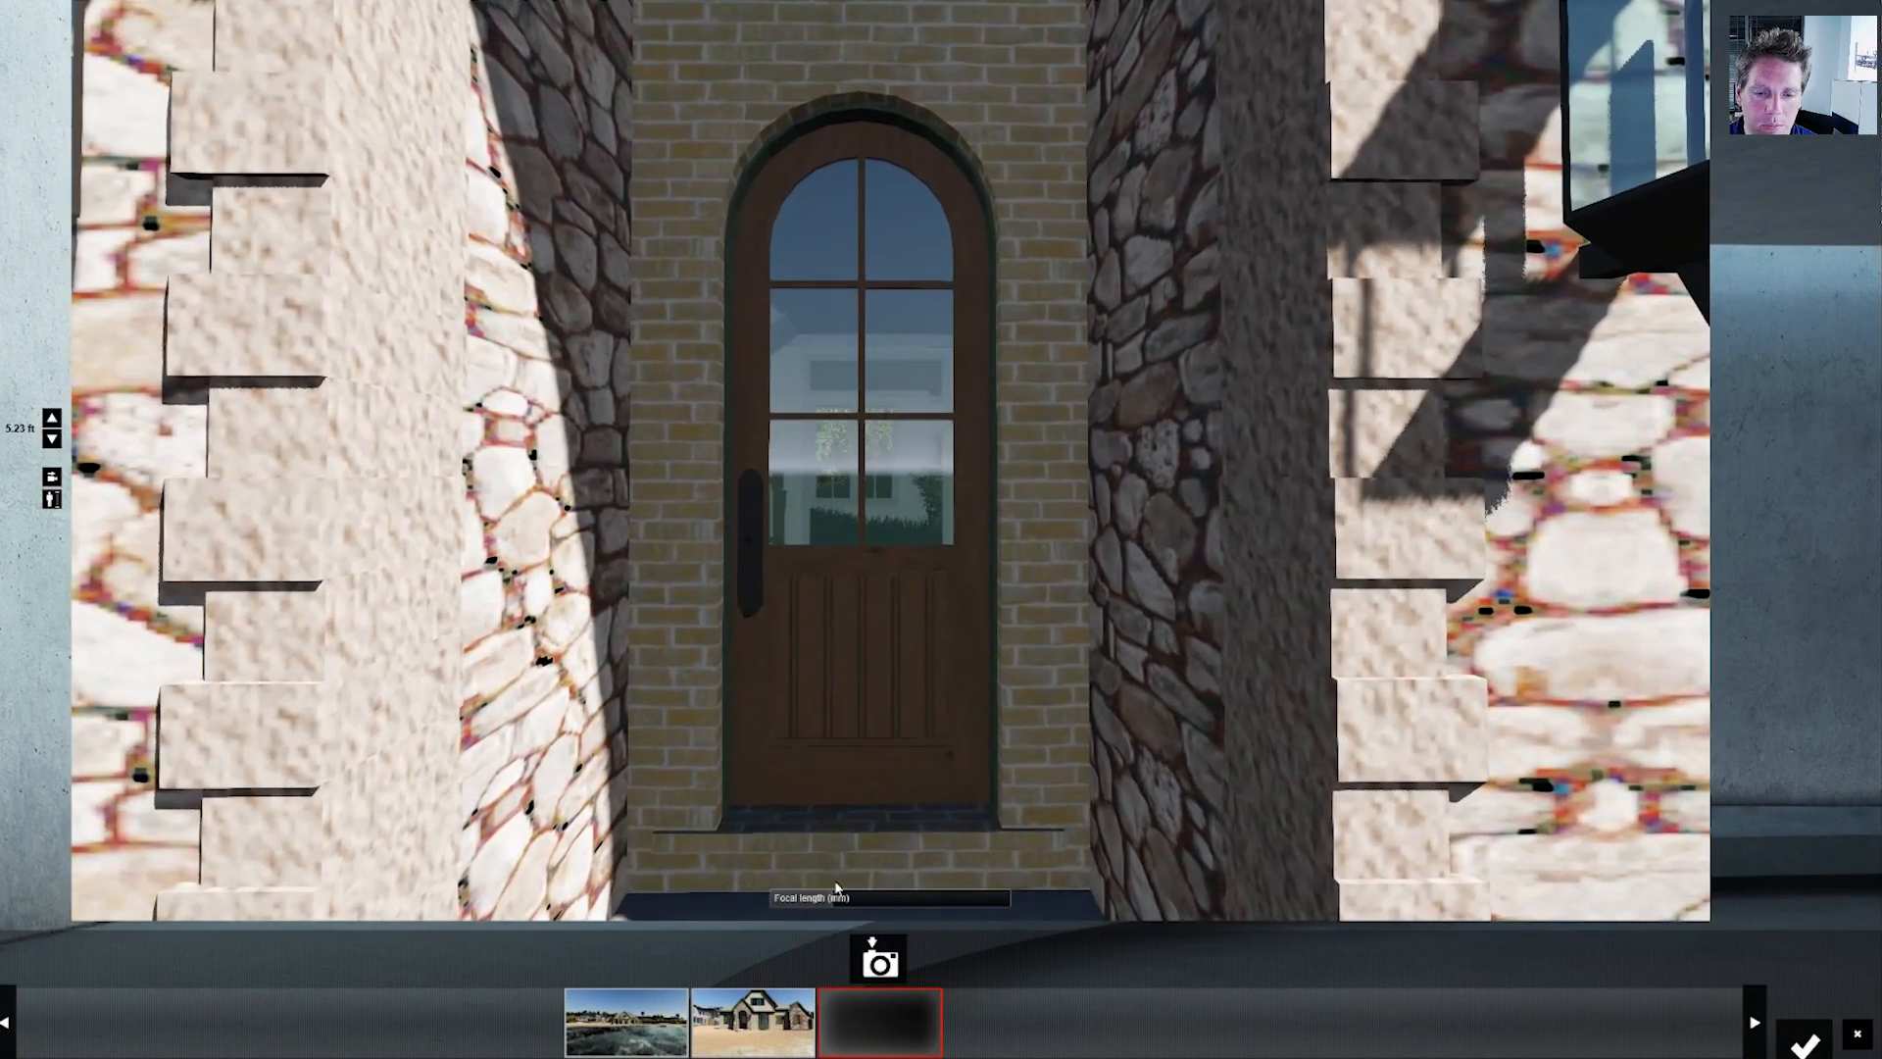
left_click(879, 960)
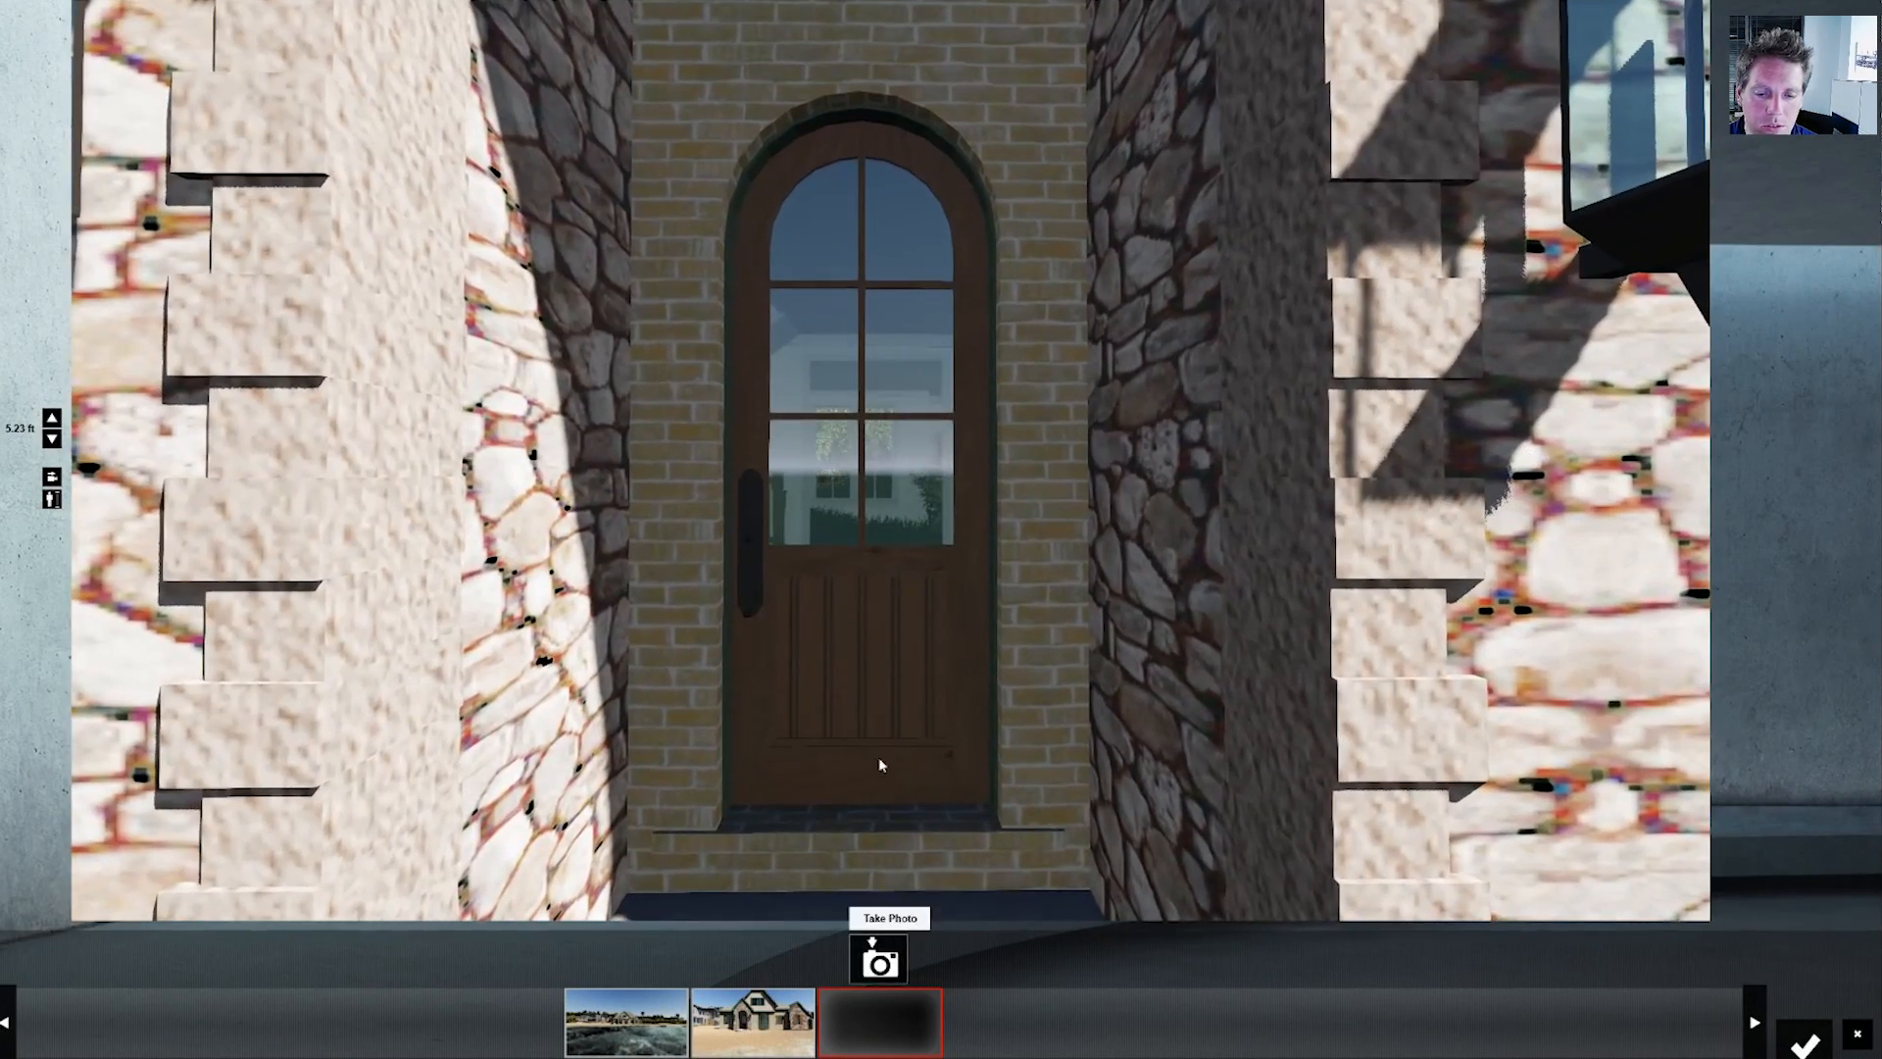
- Capture two interior photos, in the entrance hall and at the living room doorway, and finish the clip and preview it
key("w")
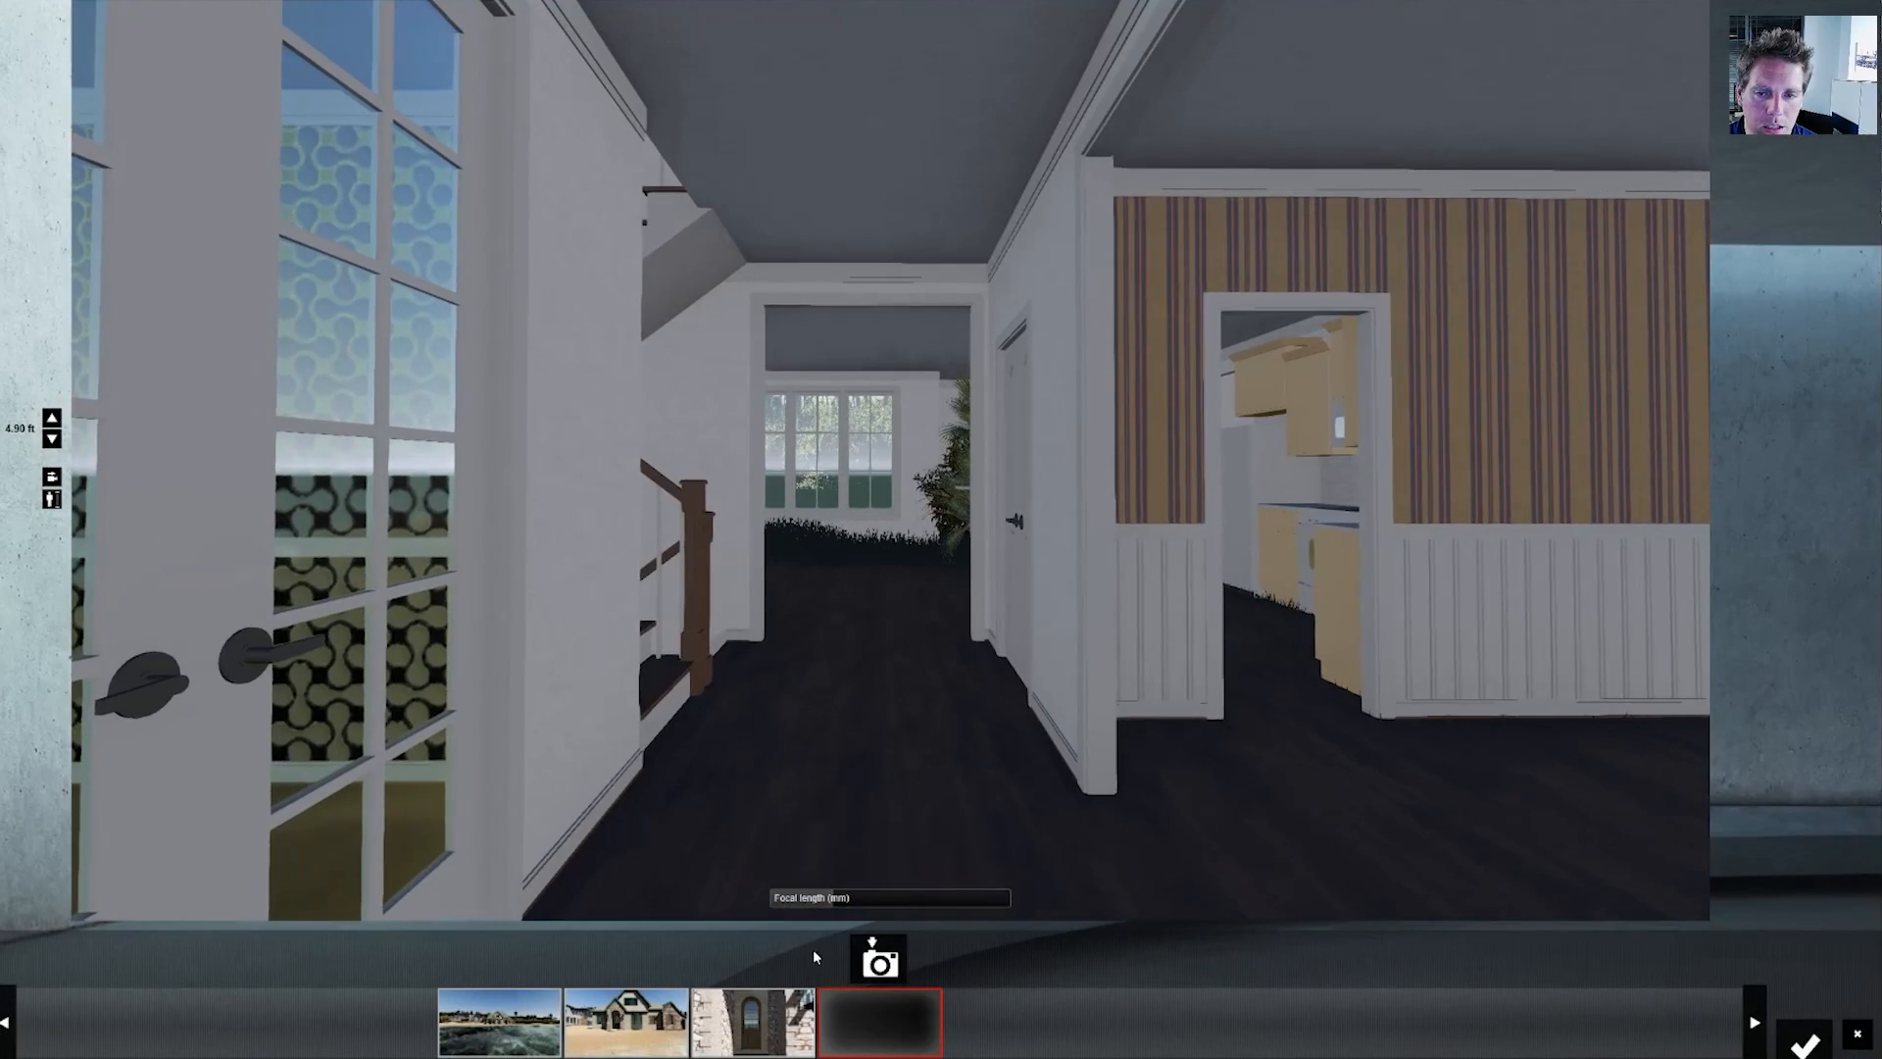
left_click(879, 960)
key("w")
key("w")
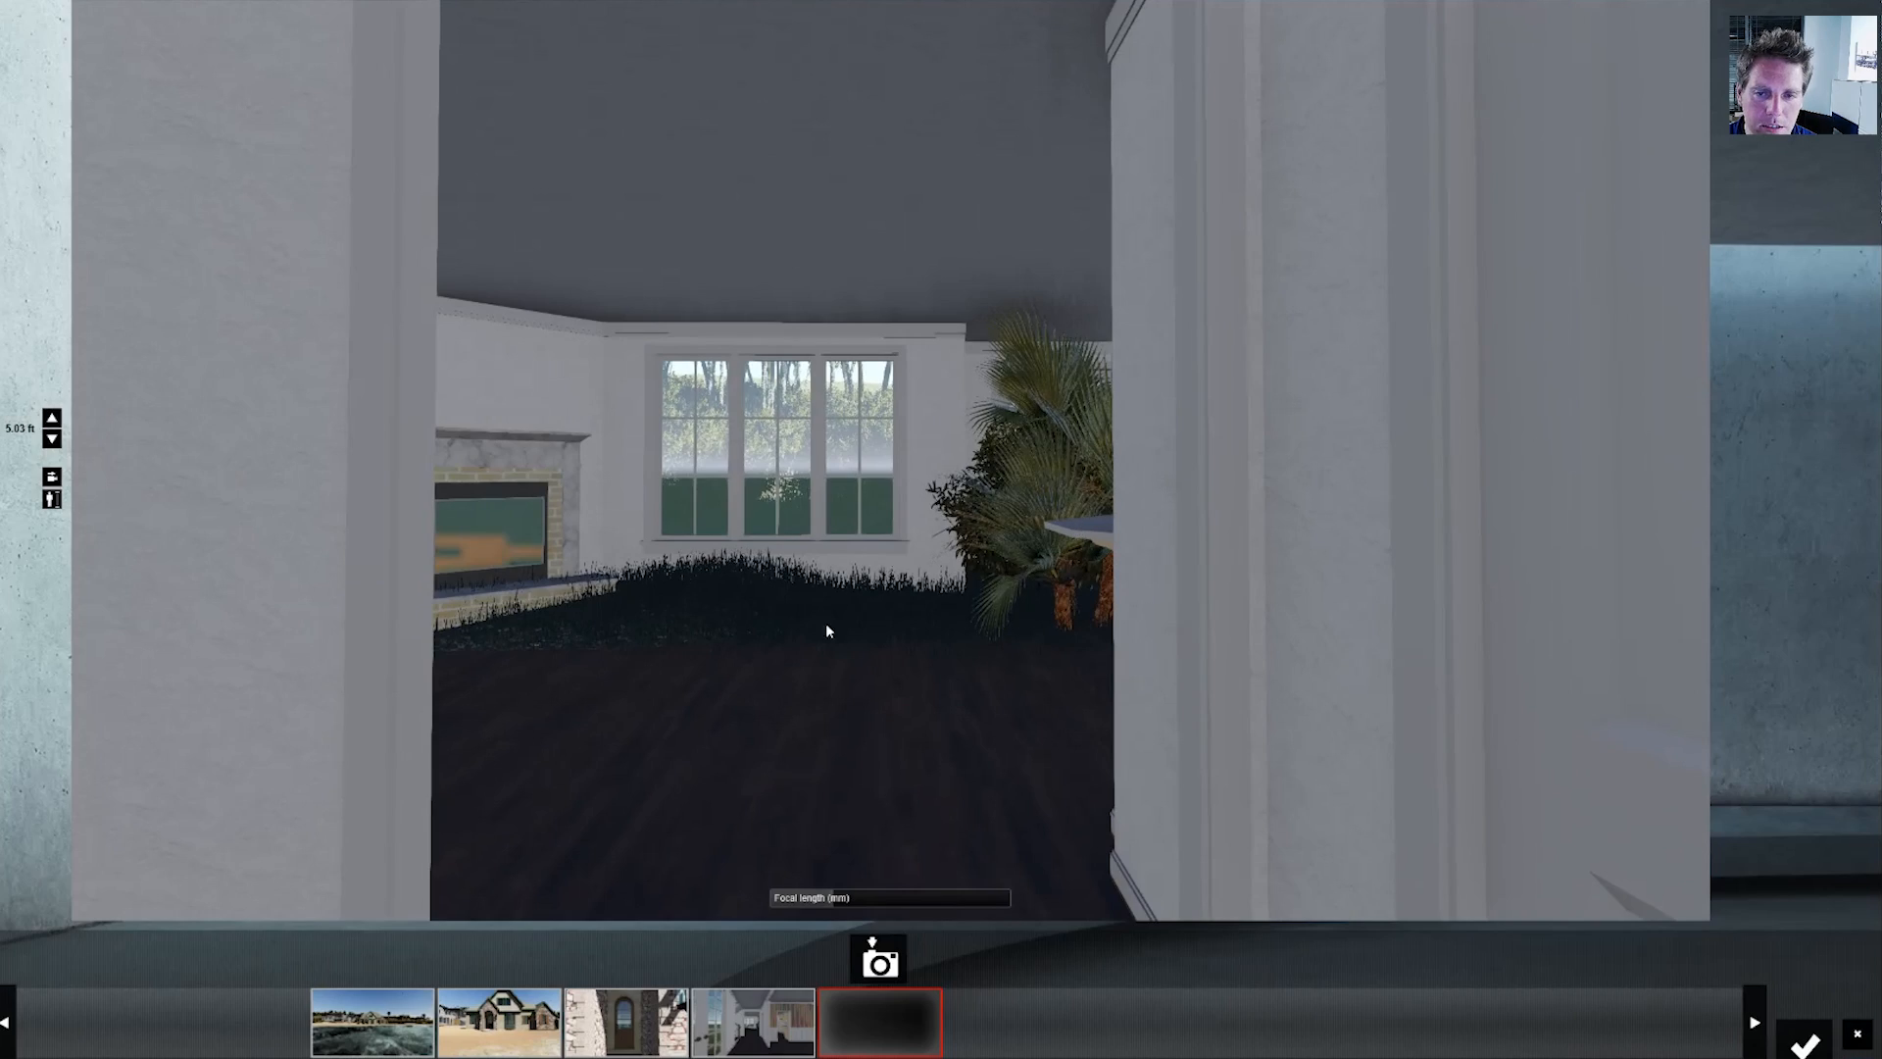
left_click(879, 963)
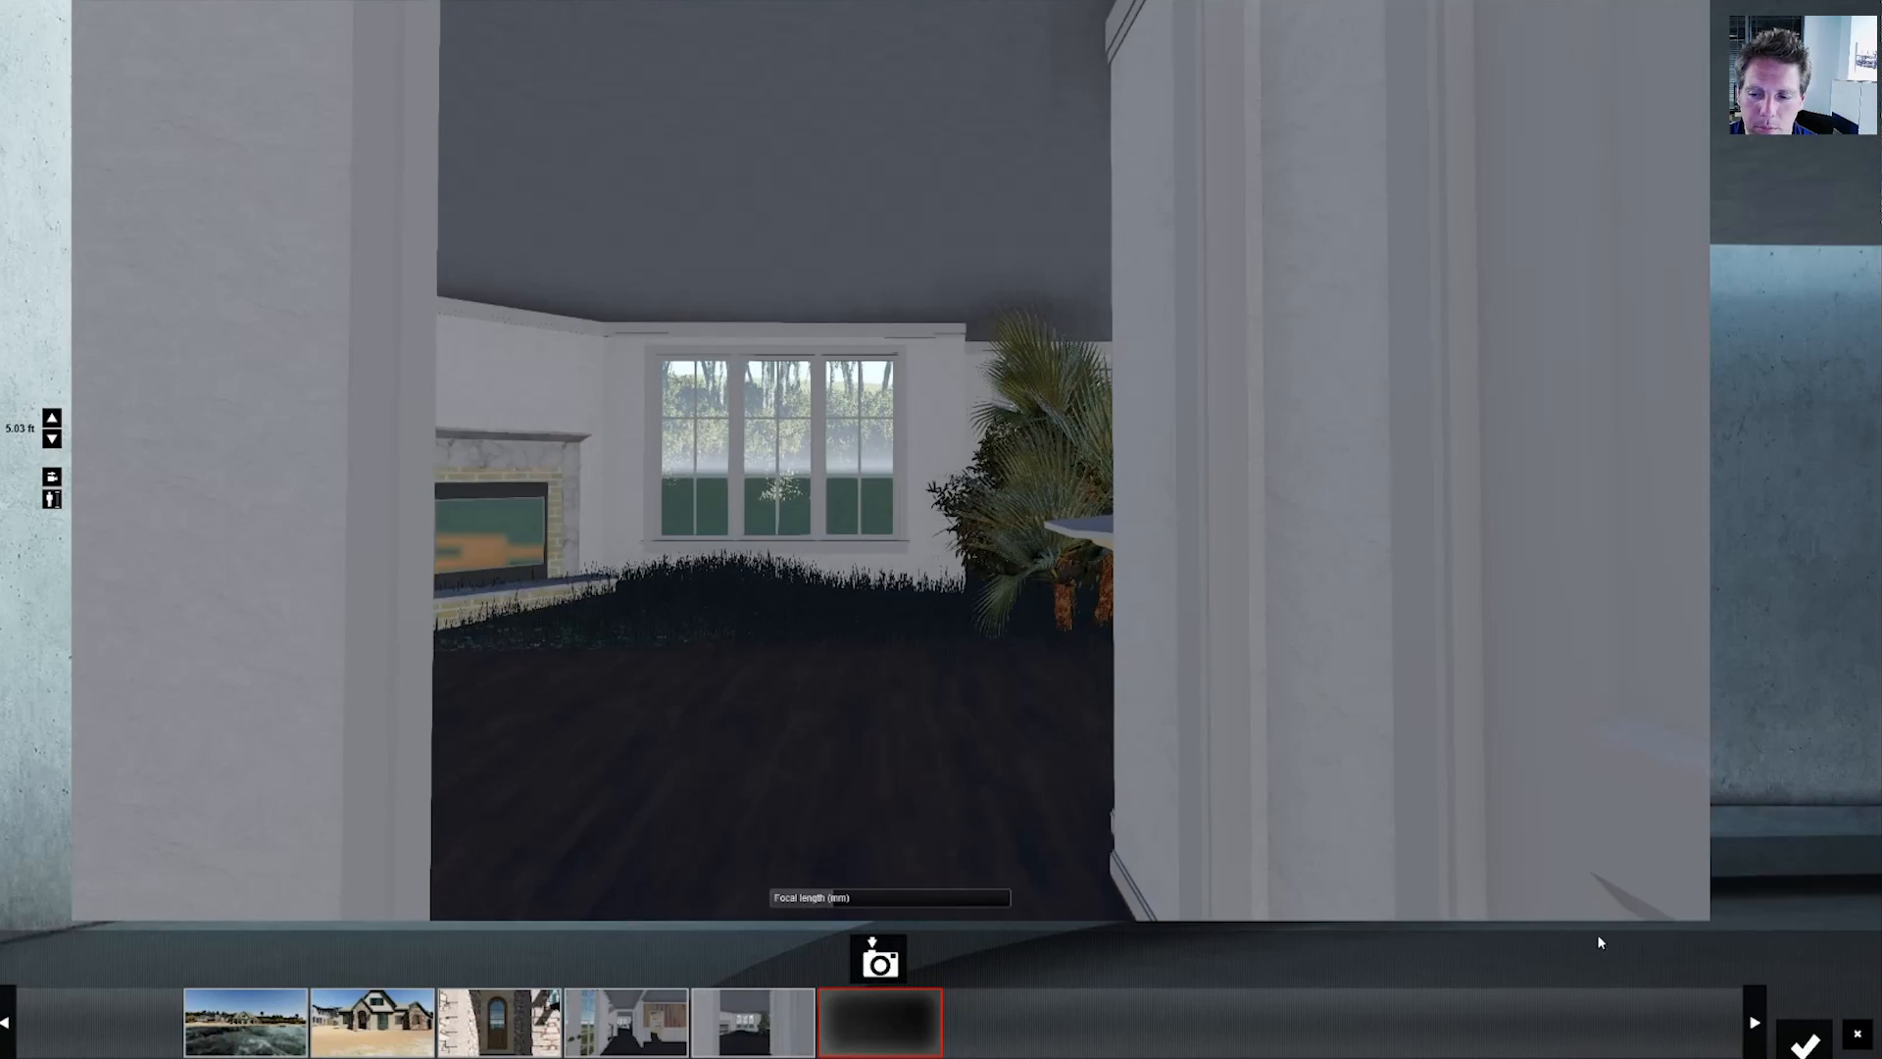
left_click(1816, 1047)
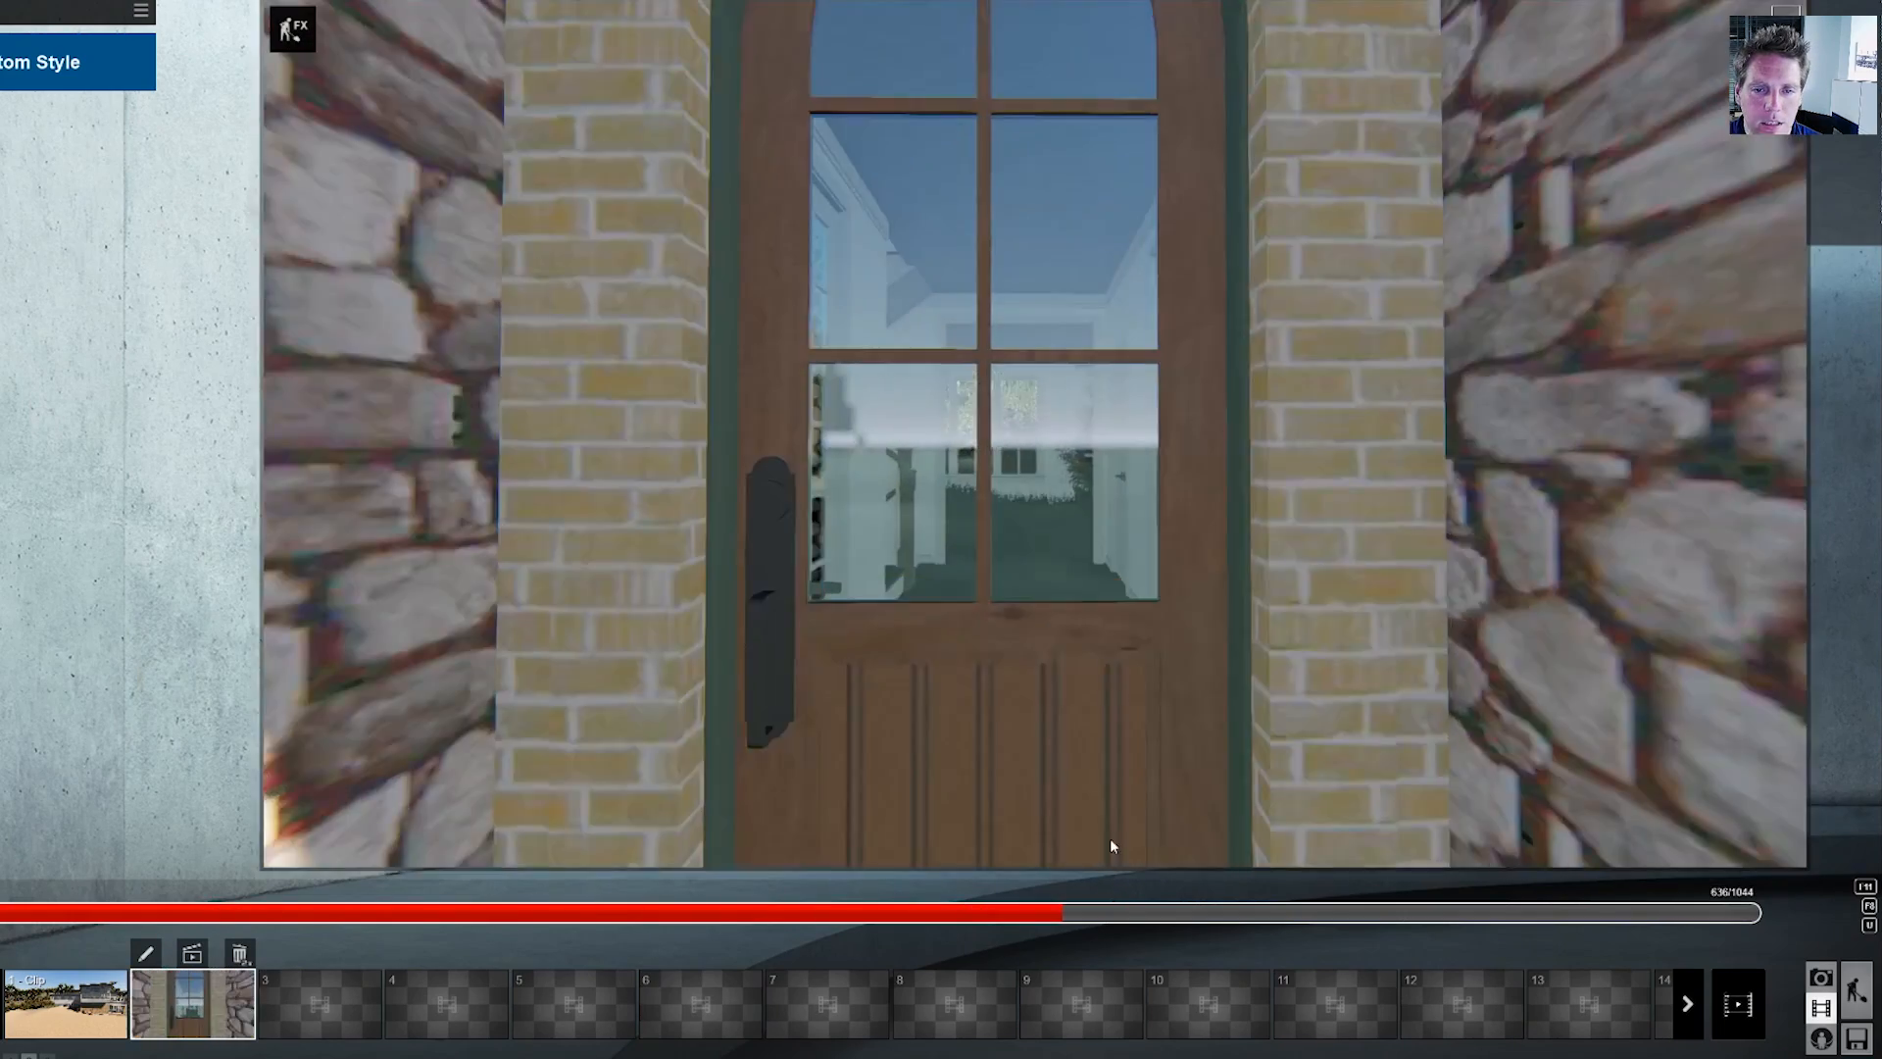
left_click_drag(1110, 841, 396, 898)
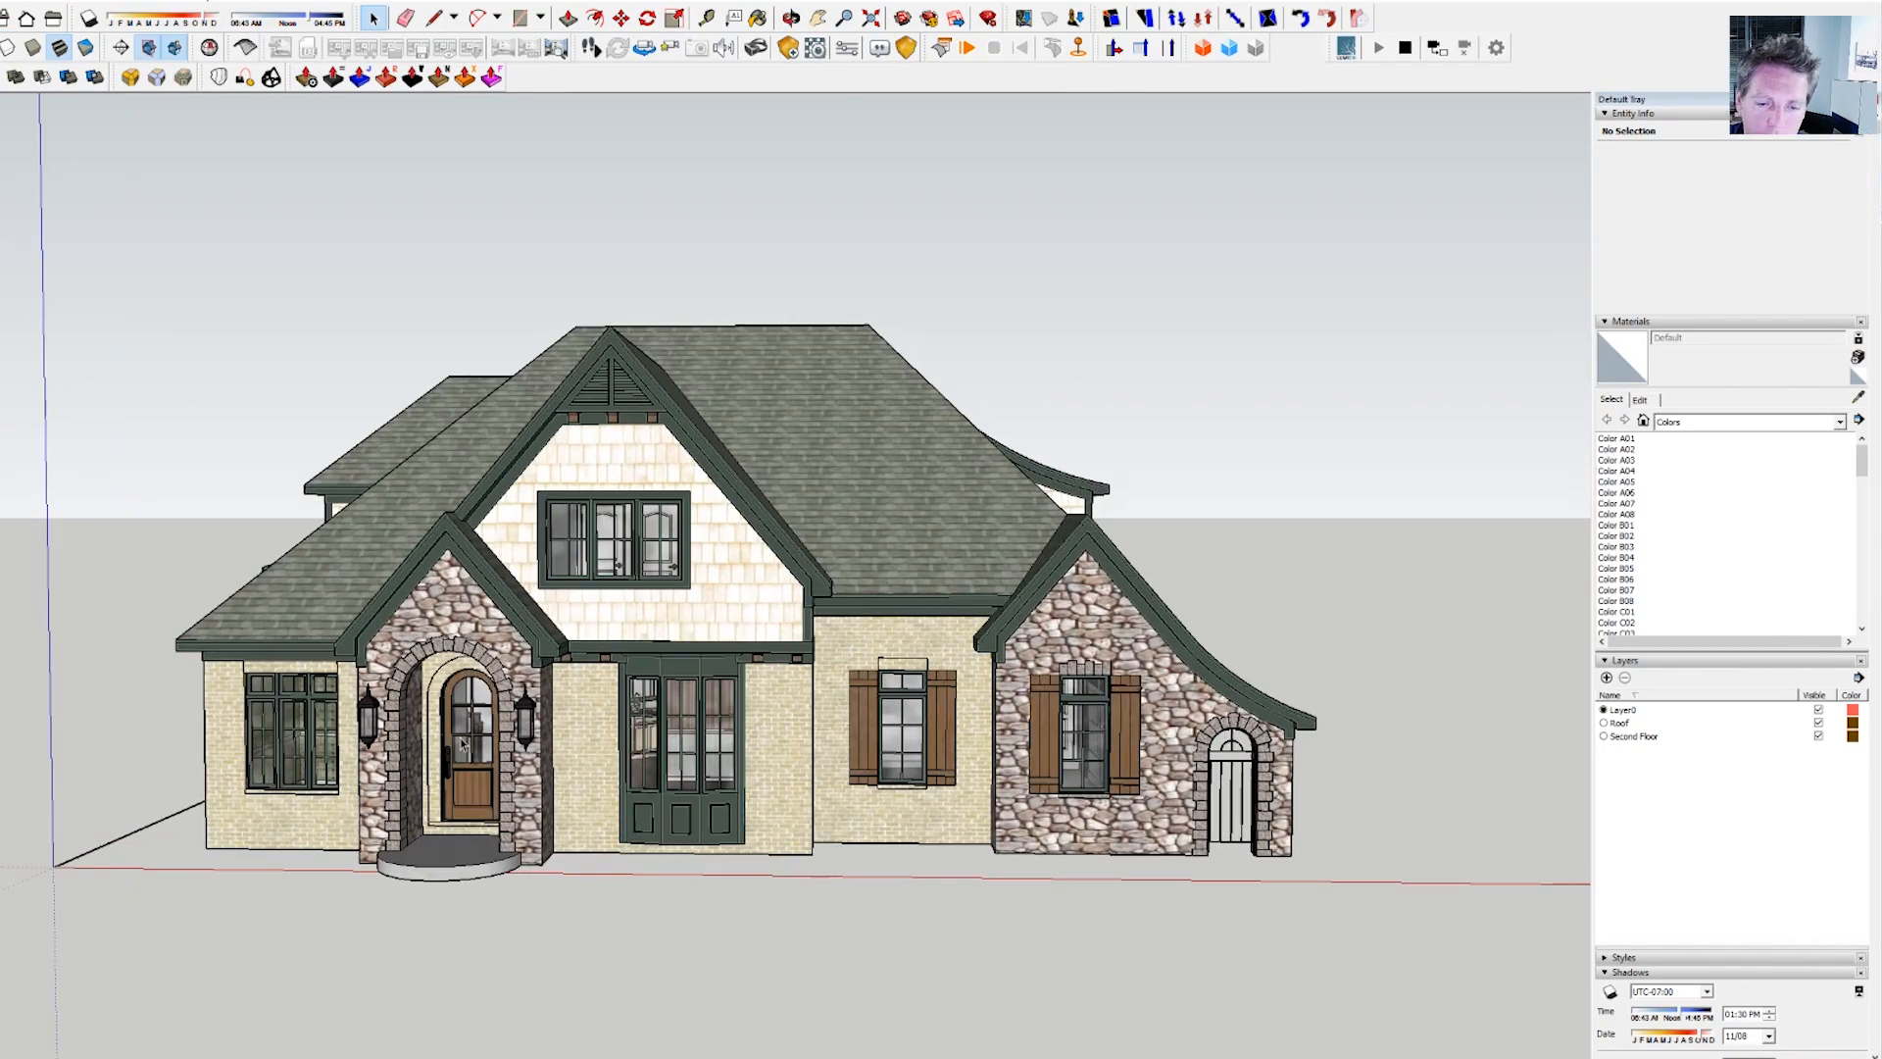
- Return to SketchUp, open the house component and select the front door group inside it
scroll(462, 745, "up", 3)
left_click(481, 799)
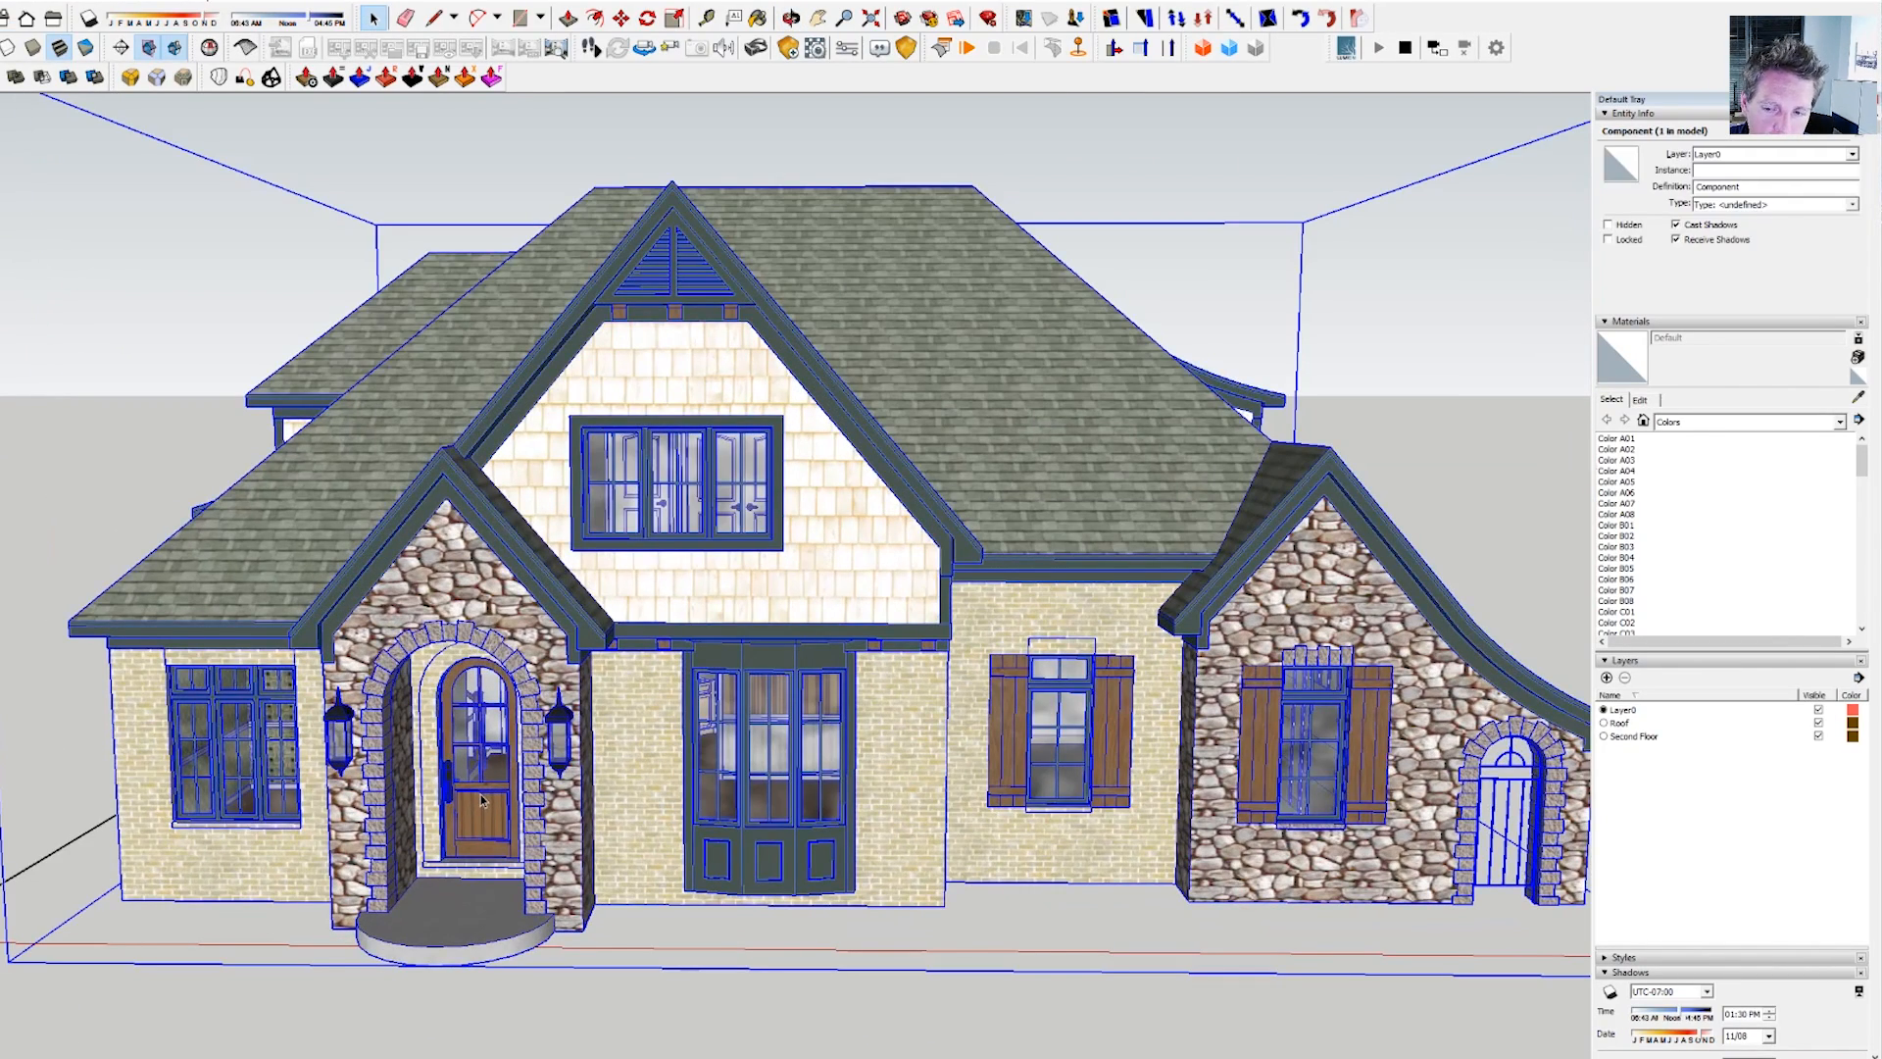
double_click(481, 800)
left_click(482, 800)
scroll(509, 774, "up", 4)
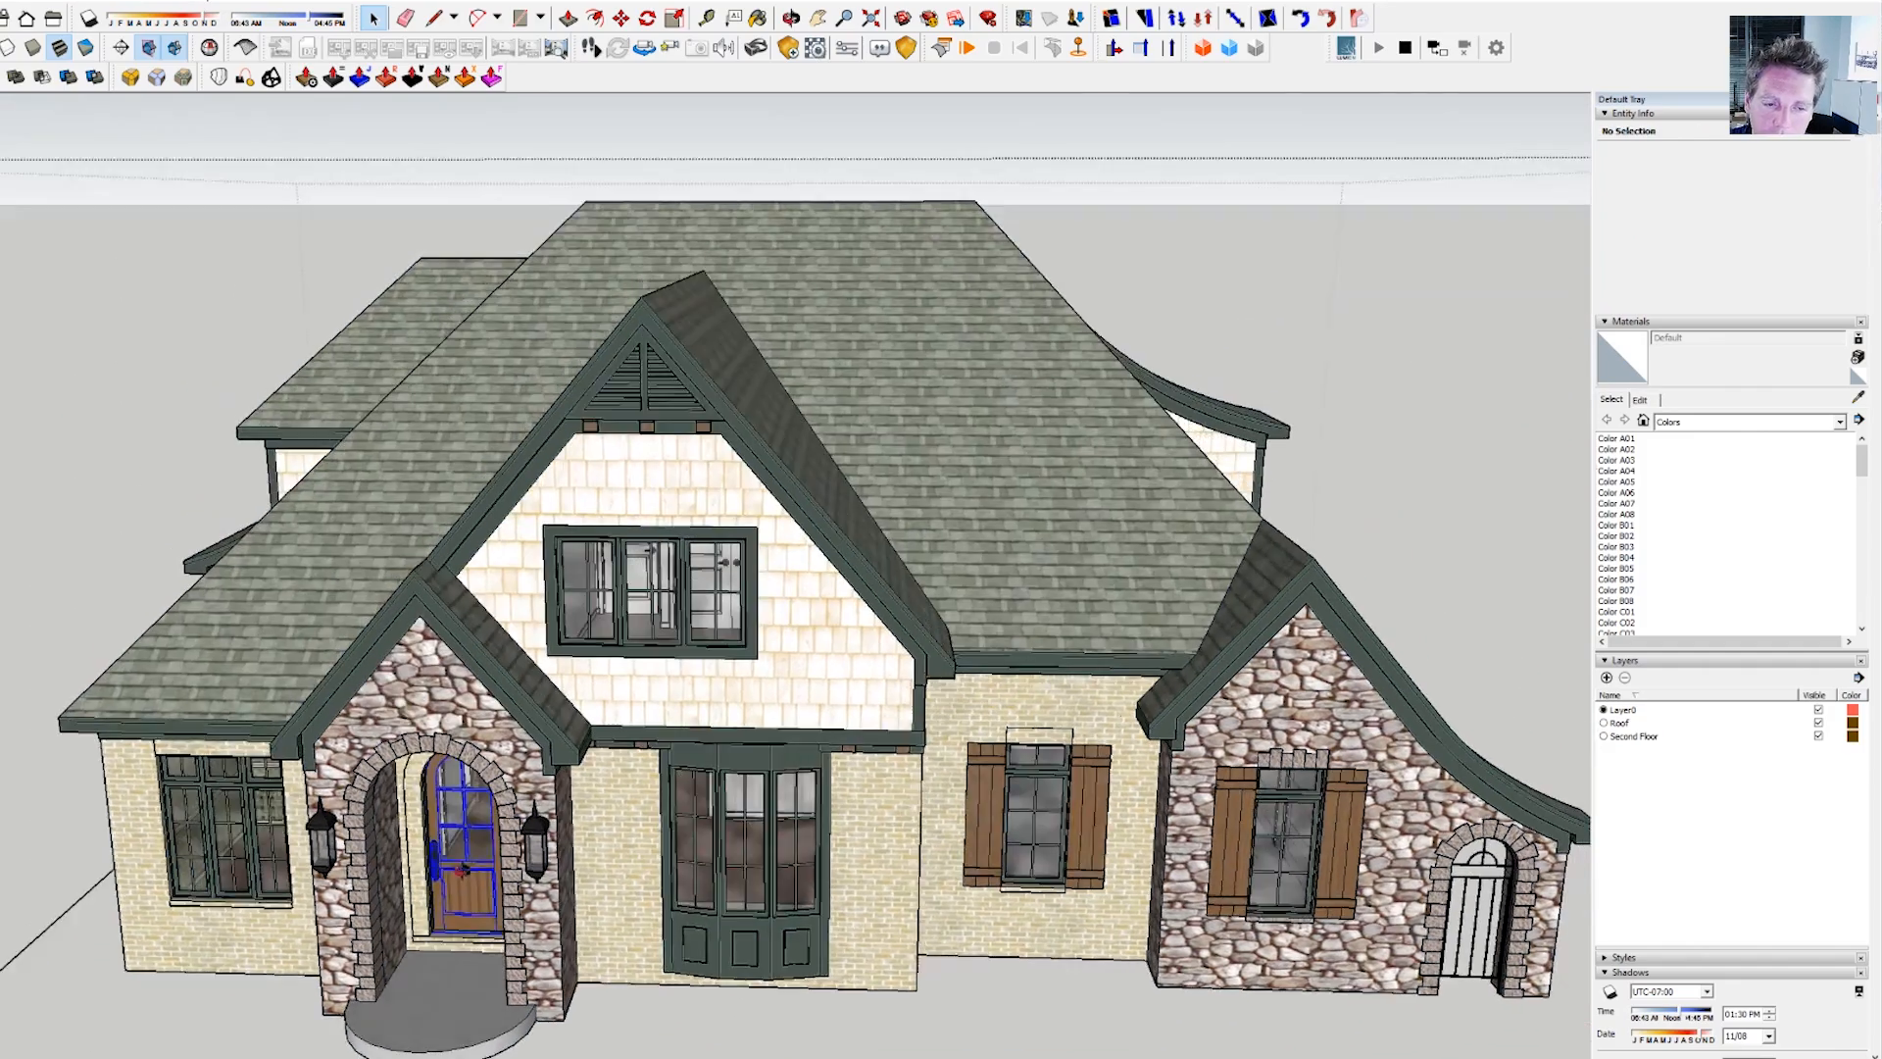
scroll(540, 747, "down", 5)
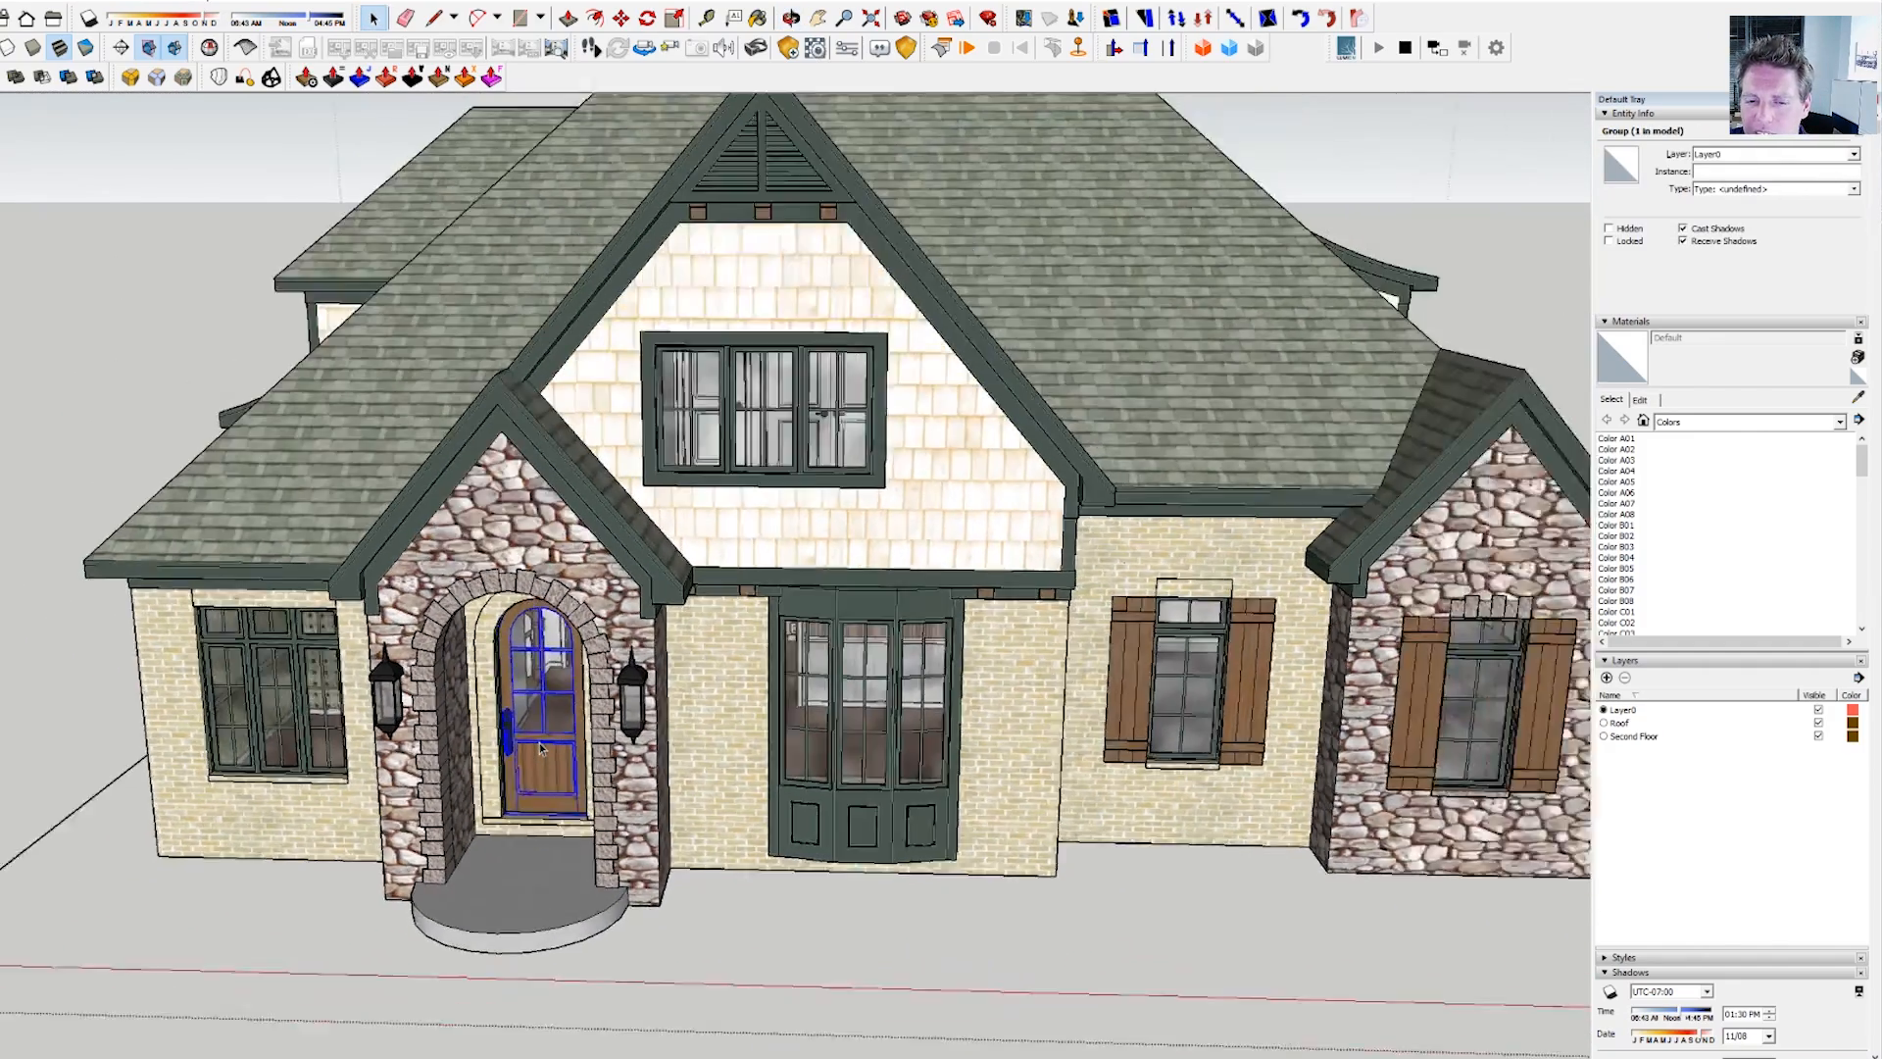
scroll(540, 747, "up", 3)
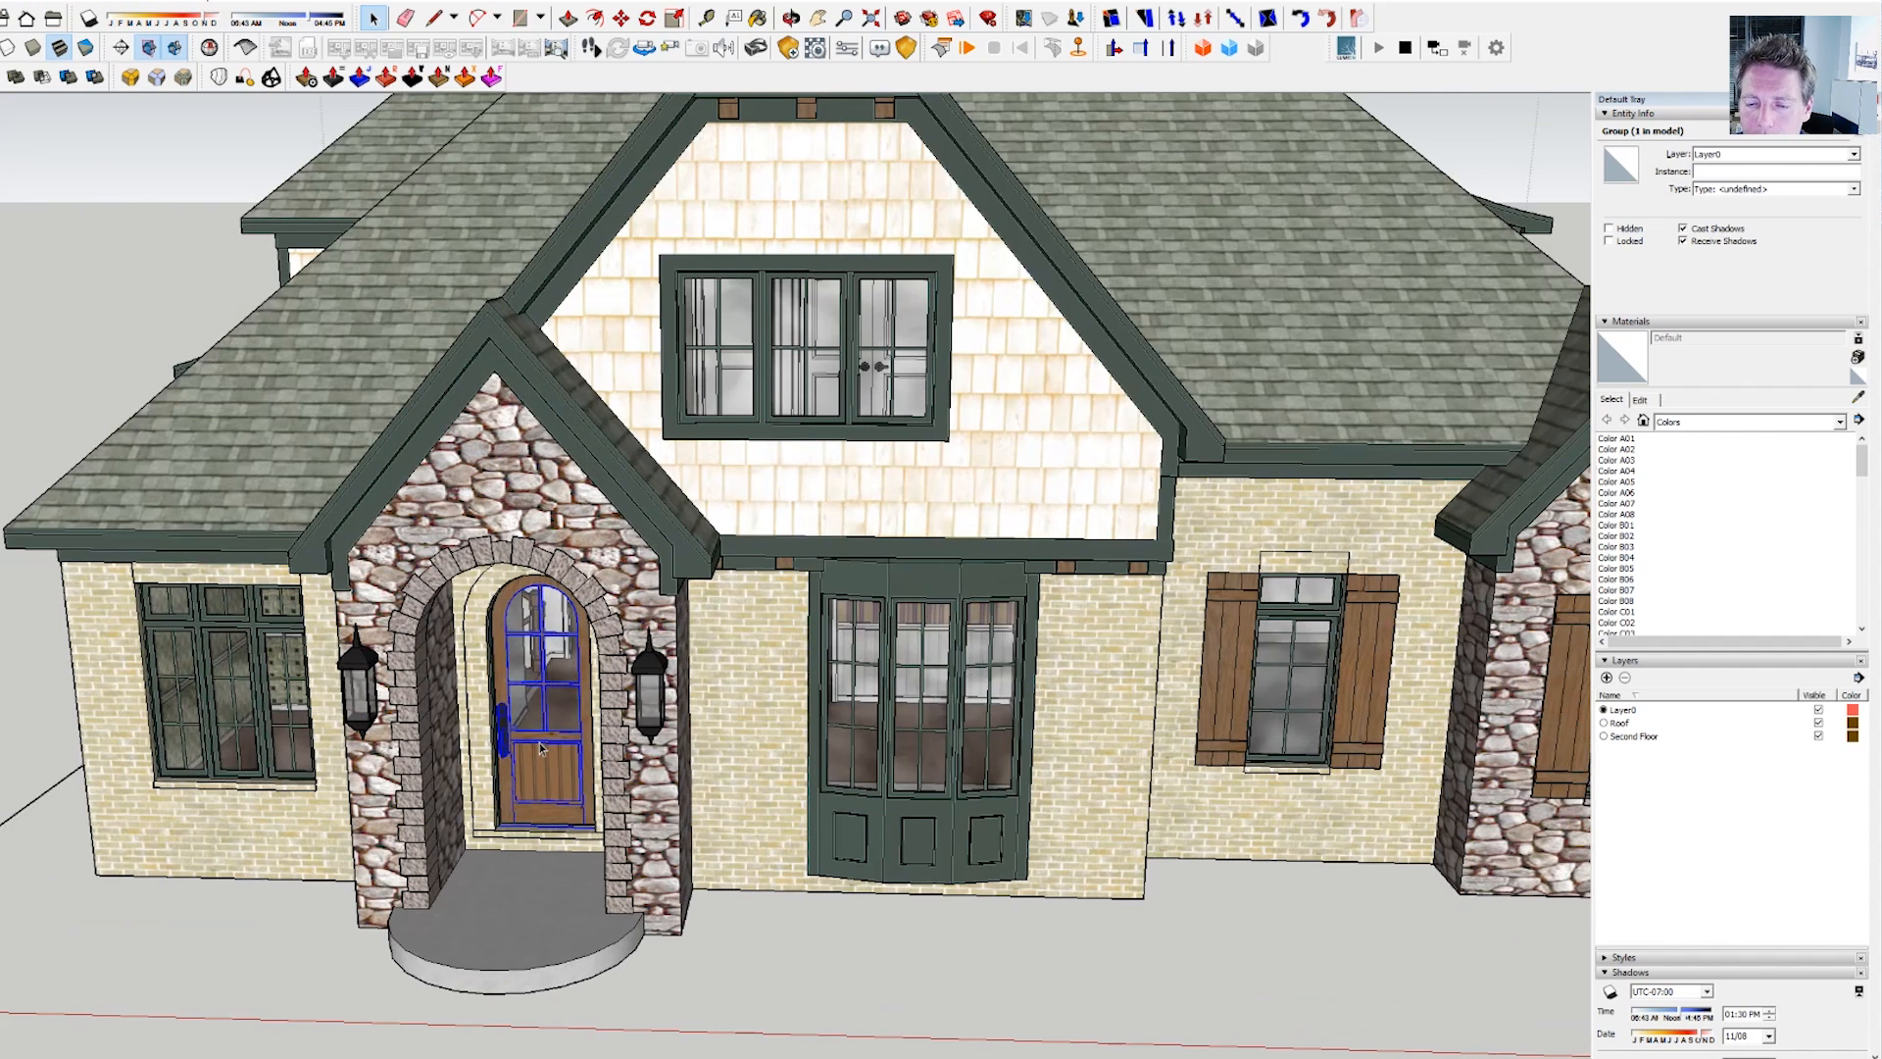
scroll(540, 747, "down", 2)
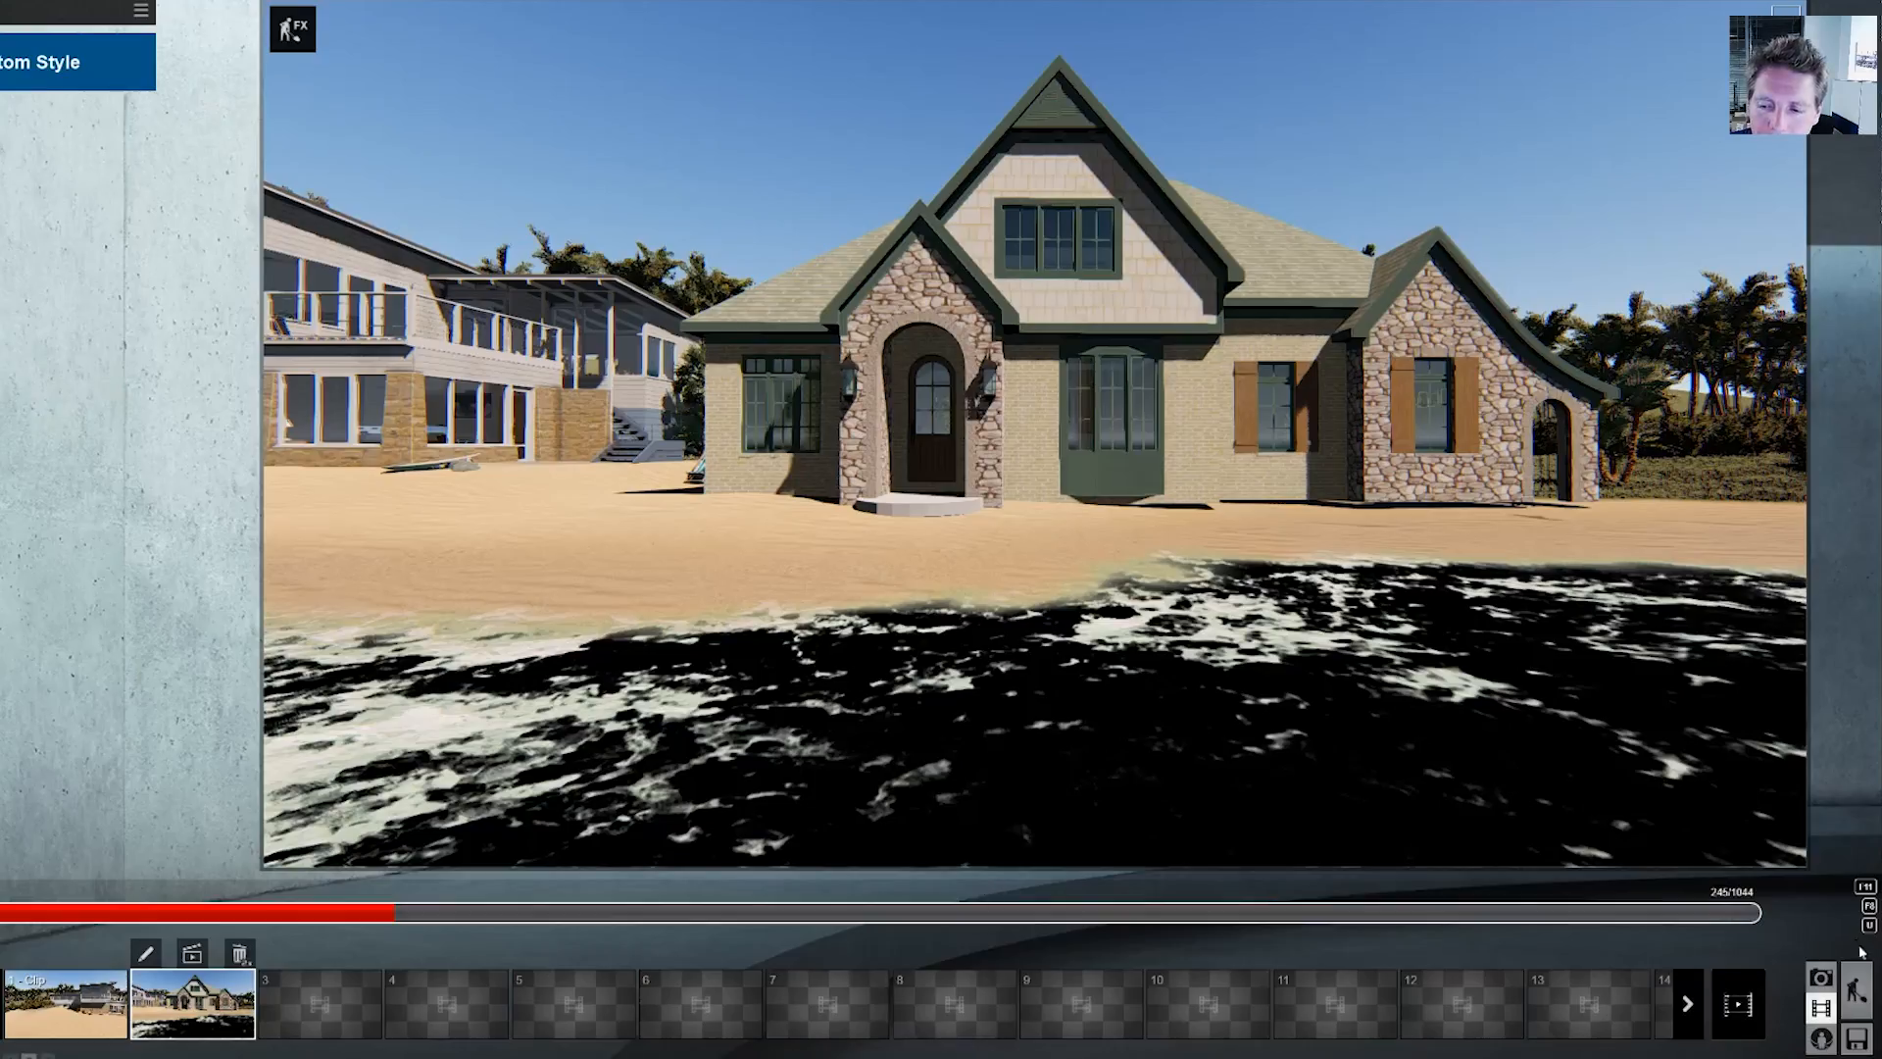
- Switch back to Lumion, return to Build mode and try to rotate the house model about its insertion point
left_click(1855, 988)
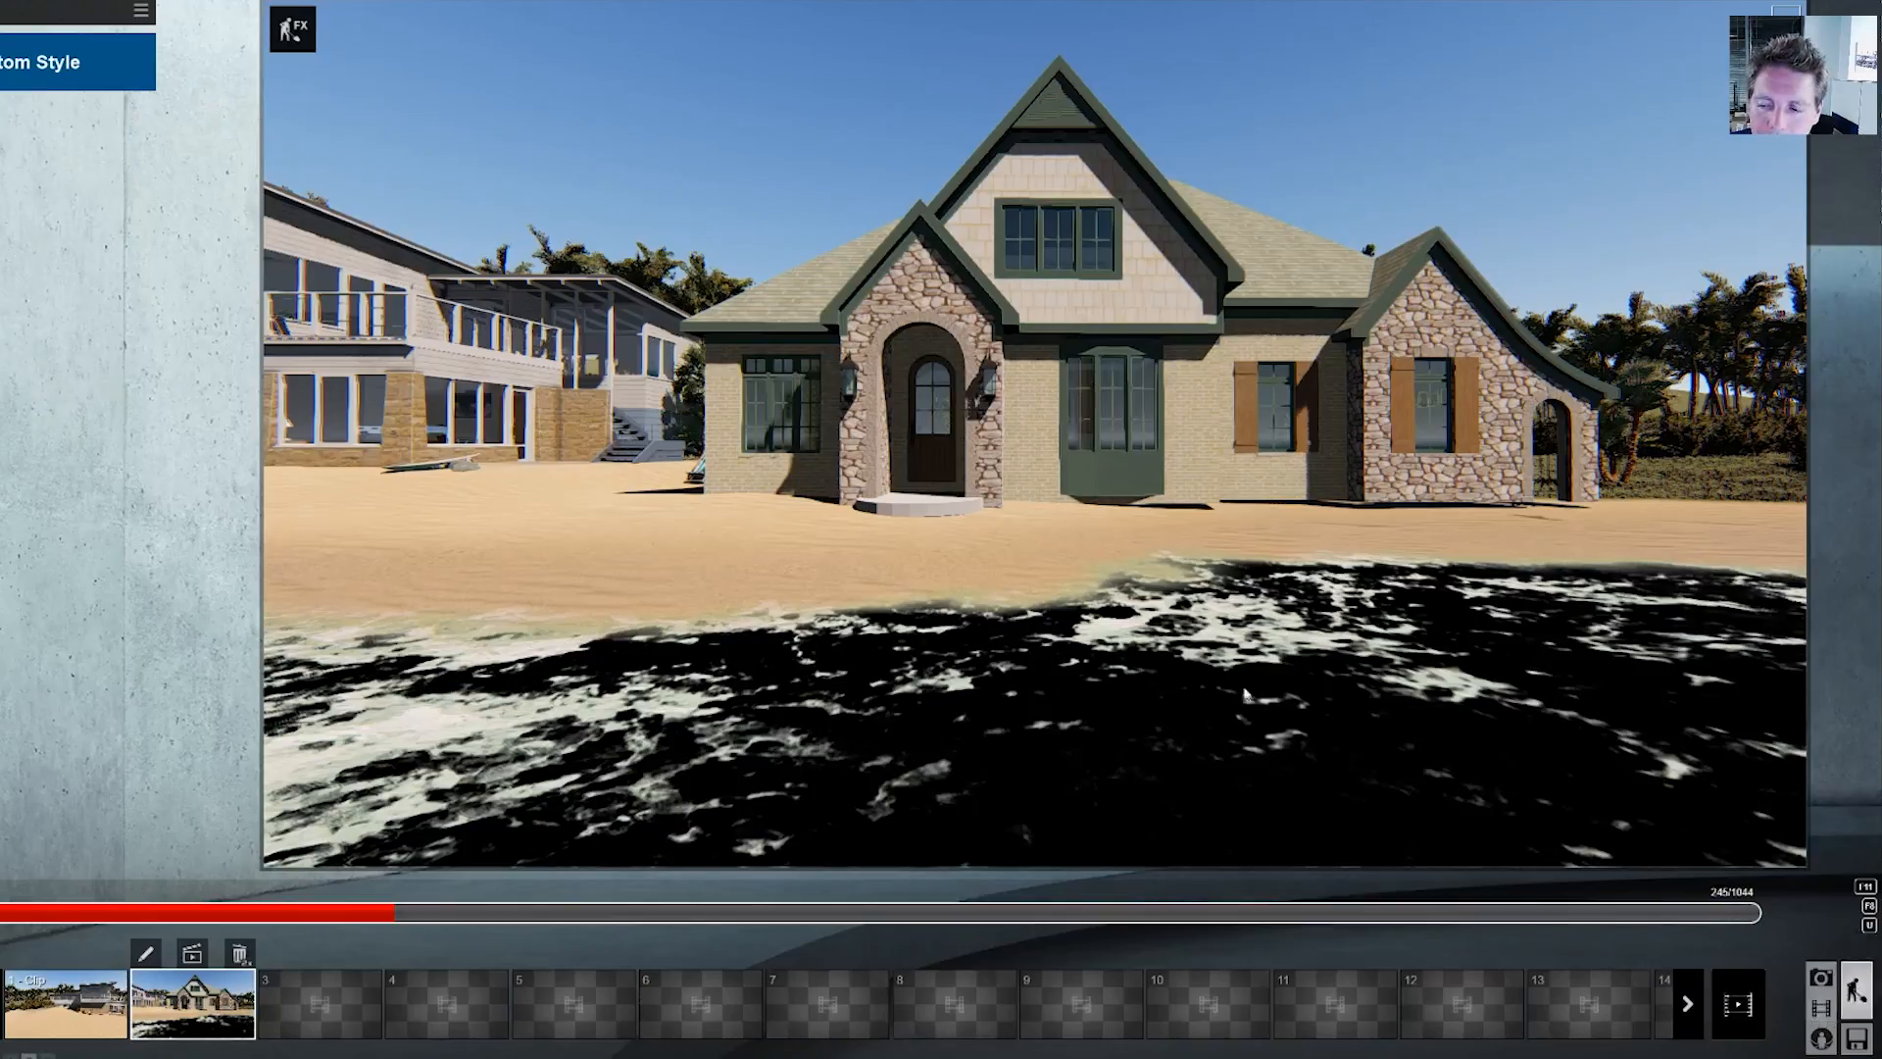
mouse_move(887, 536)
right_mouse_down()
mouse_move(887, 764)
mouse_move(887, 535)
mouse_move(887, 569)
right_mouse_up()
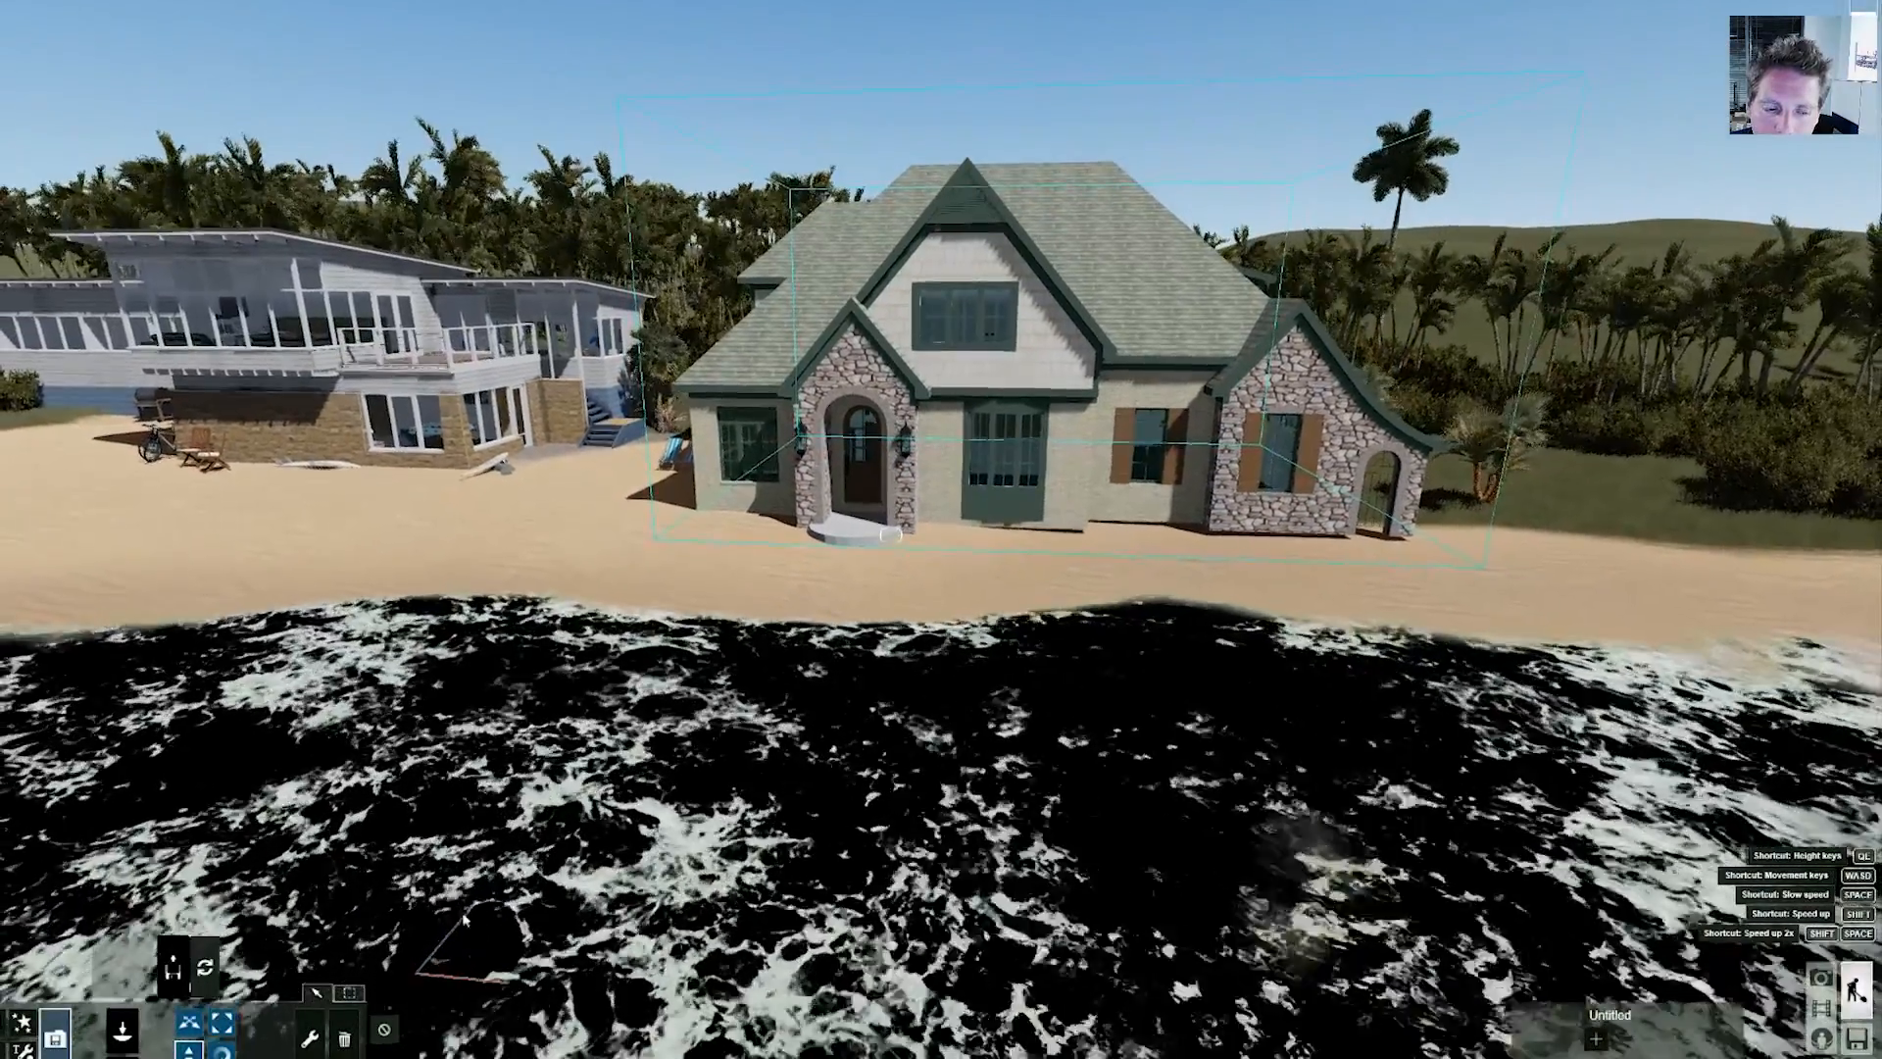
left_click(222, 1050)
left_click_drag(608, 531, 609, 525)
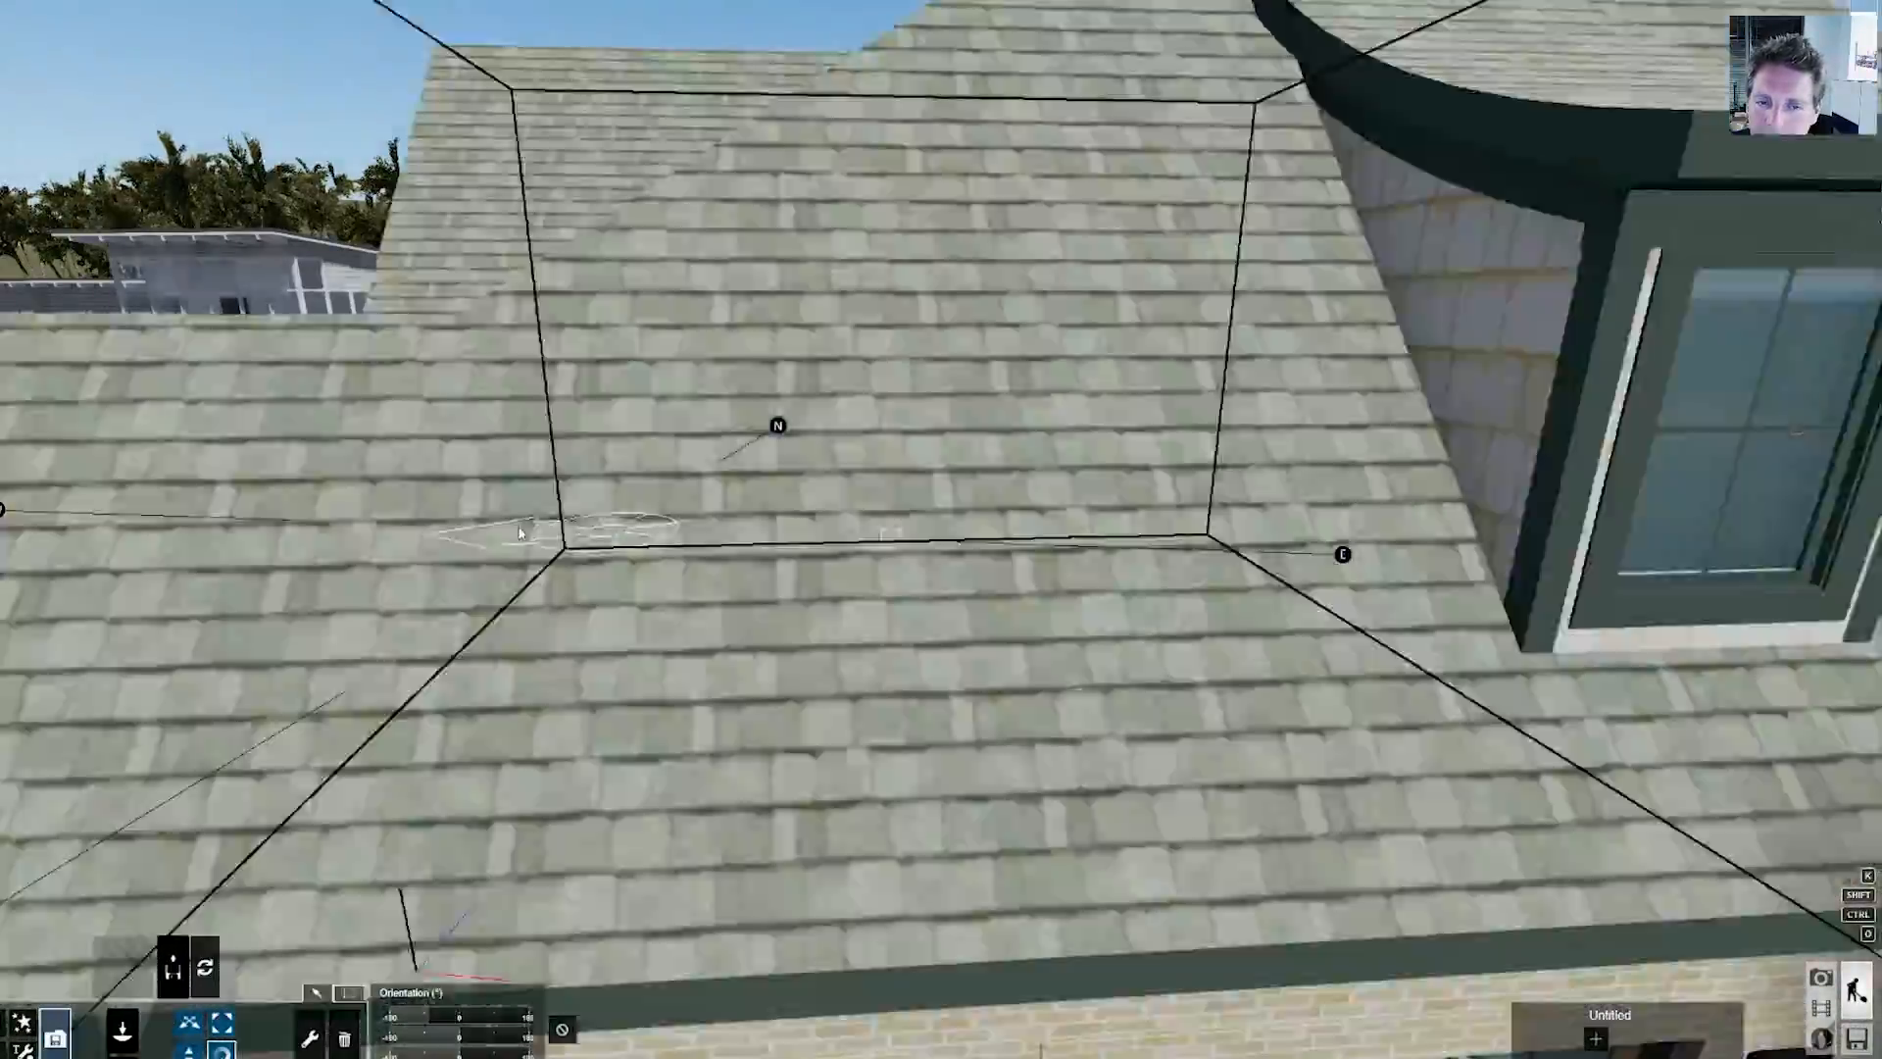
left_click_drag(519, 532, 533, 582)
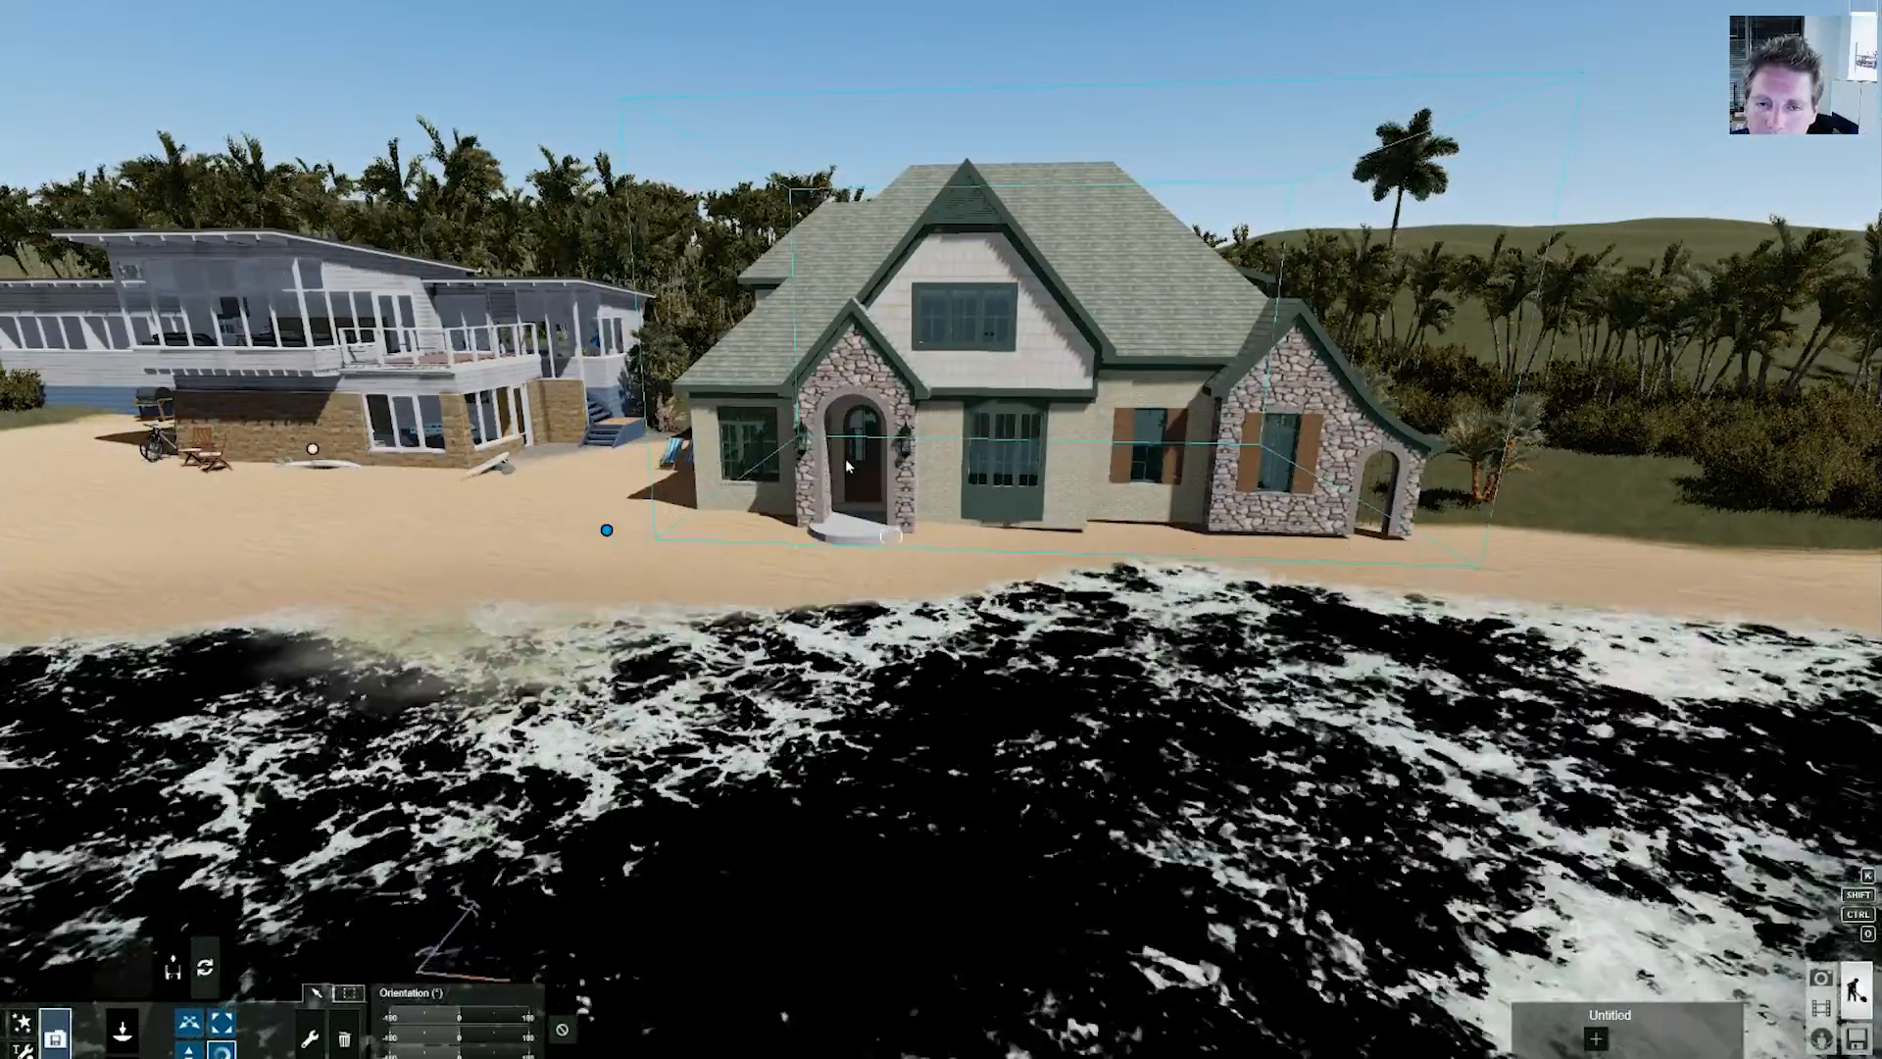
- Examine the house model's front entrance and door up close and from farther back on the beach
key("w")
right_click_drag(531, 581, 686, 441)
key("s")
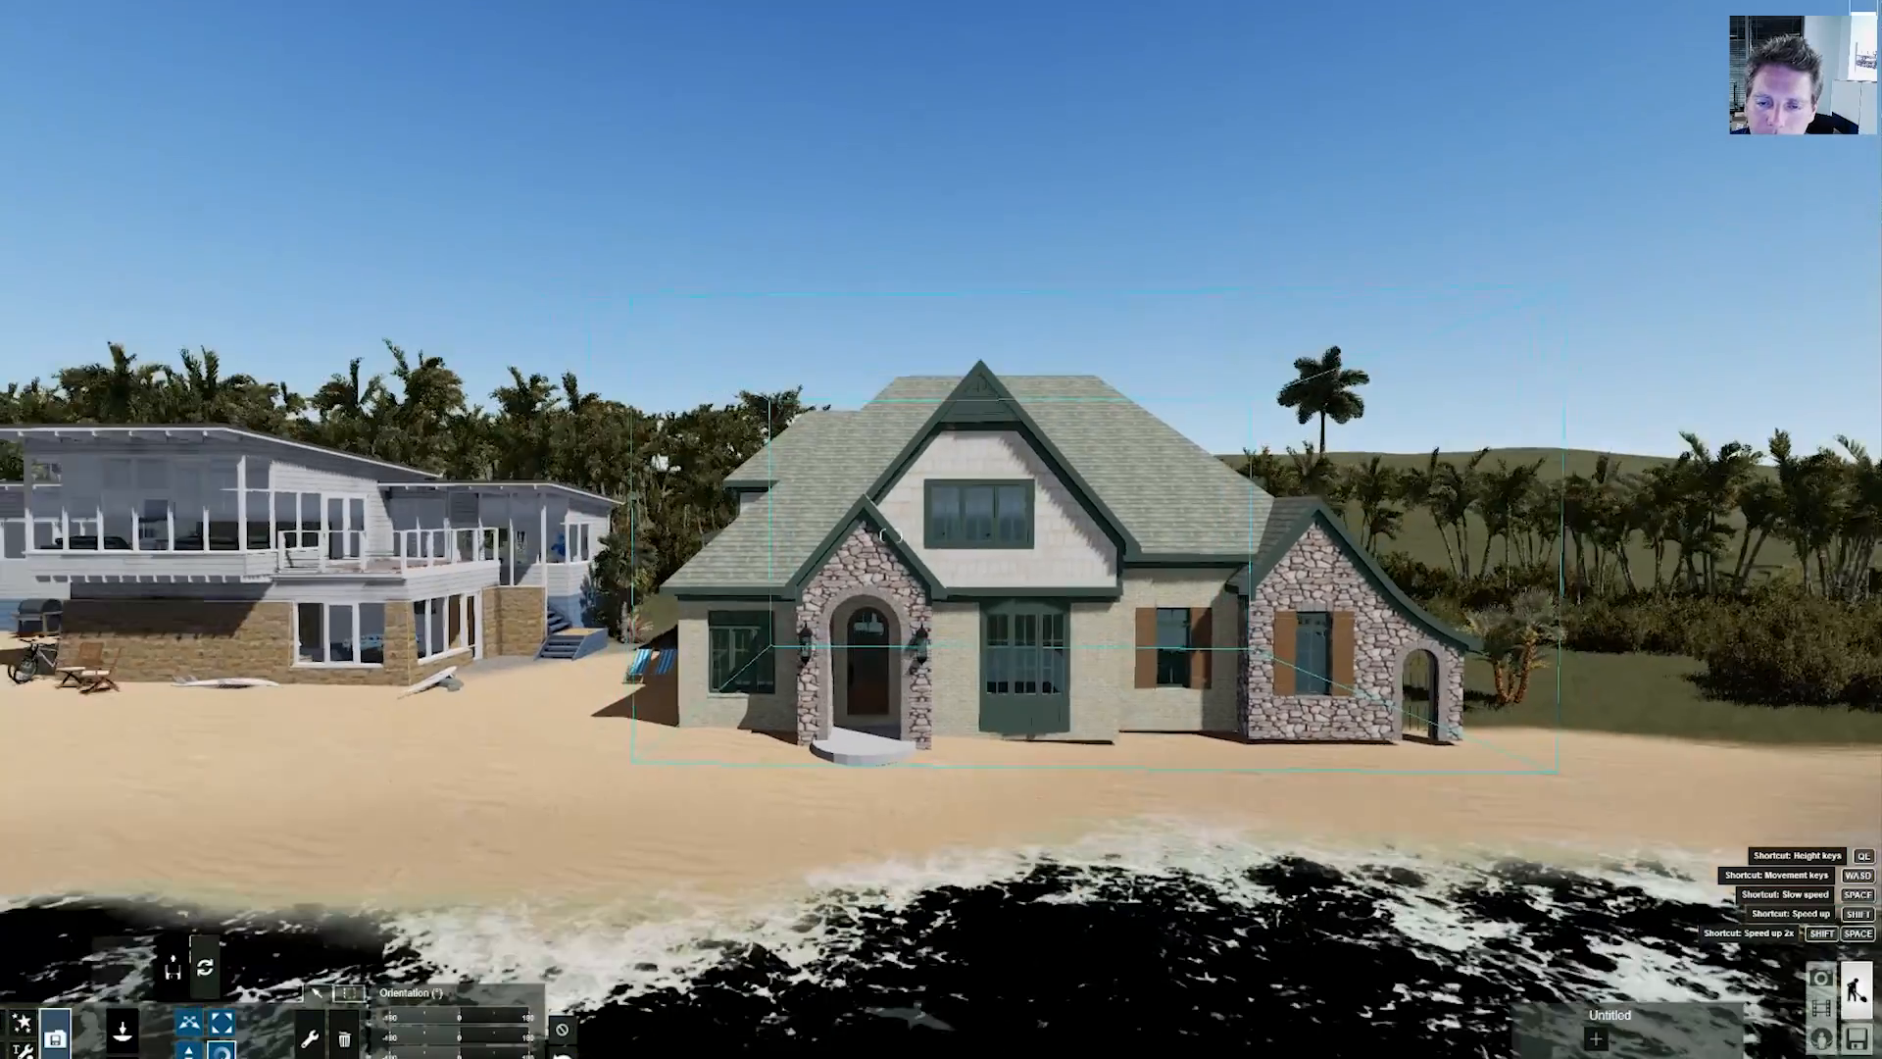
key("w")
right_click_drag(891, 536, 872, 628)
key("s")
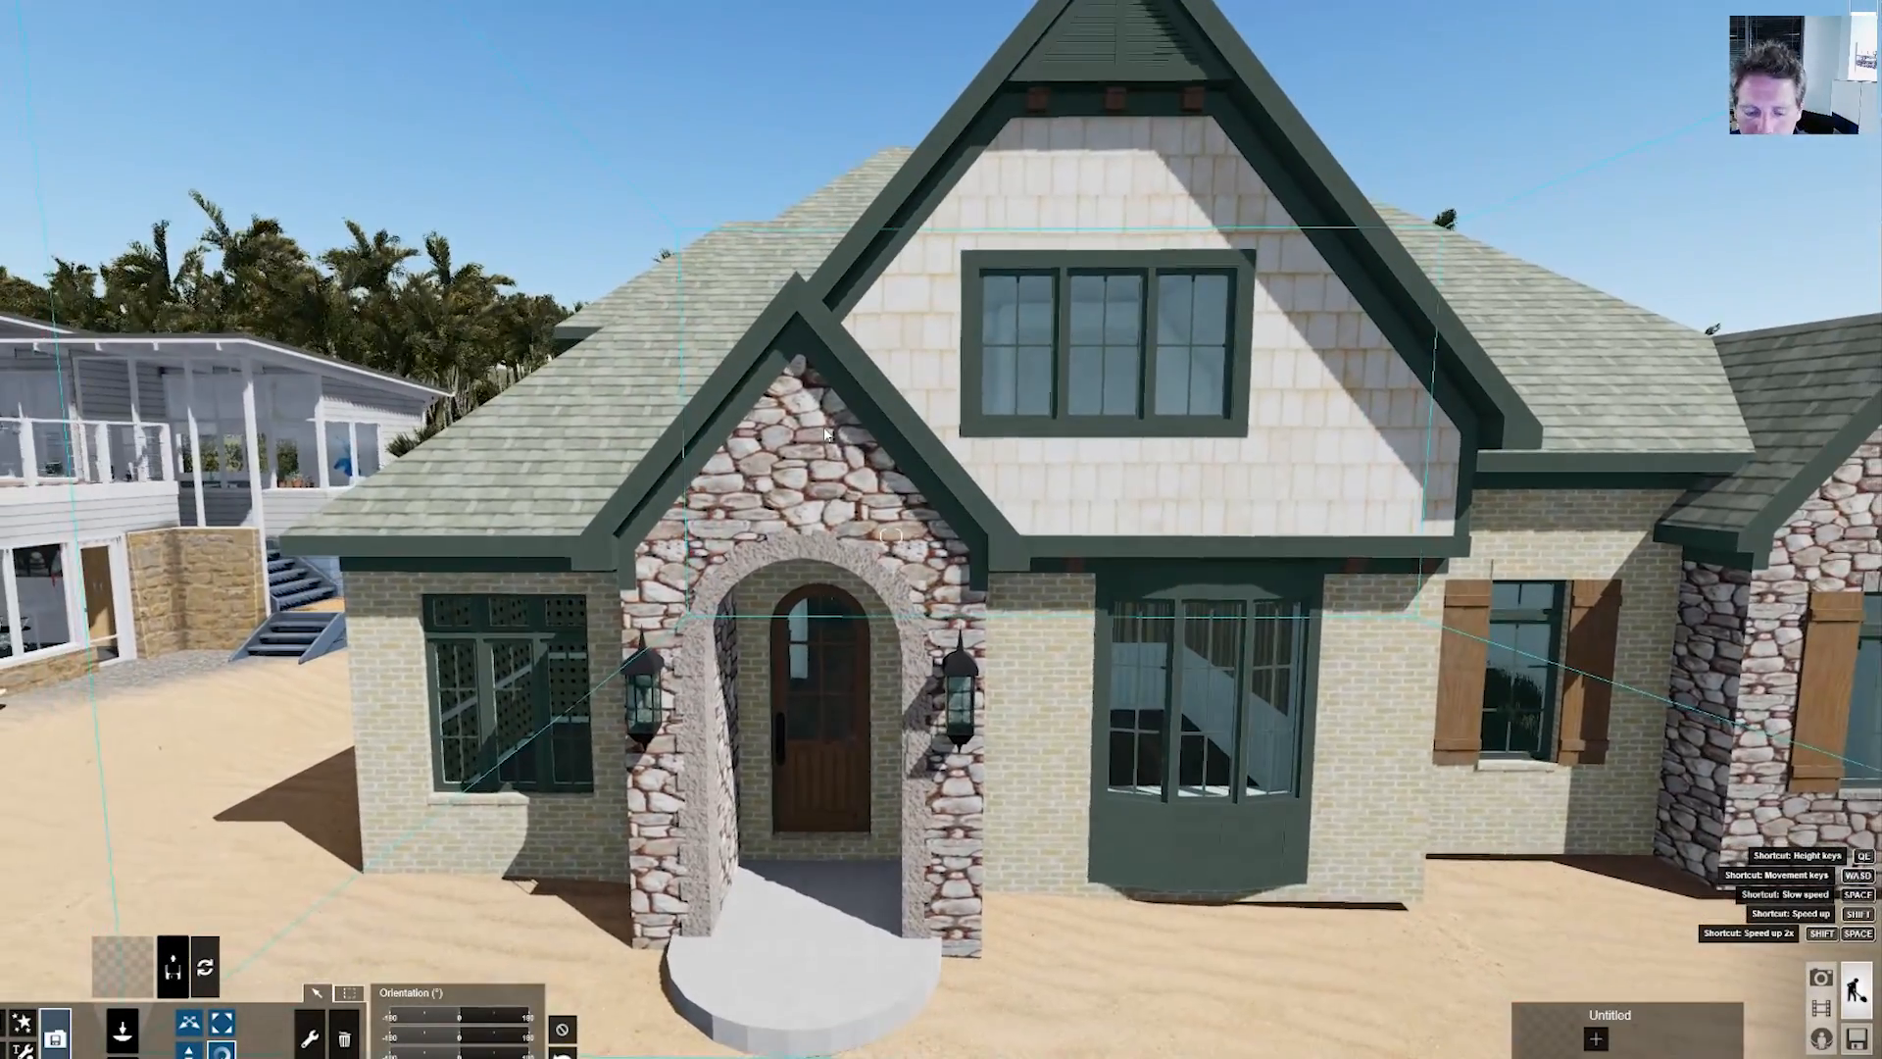
key("e")
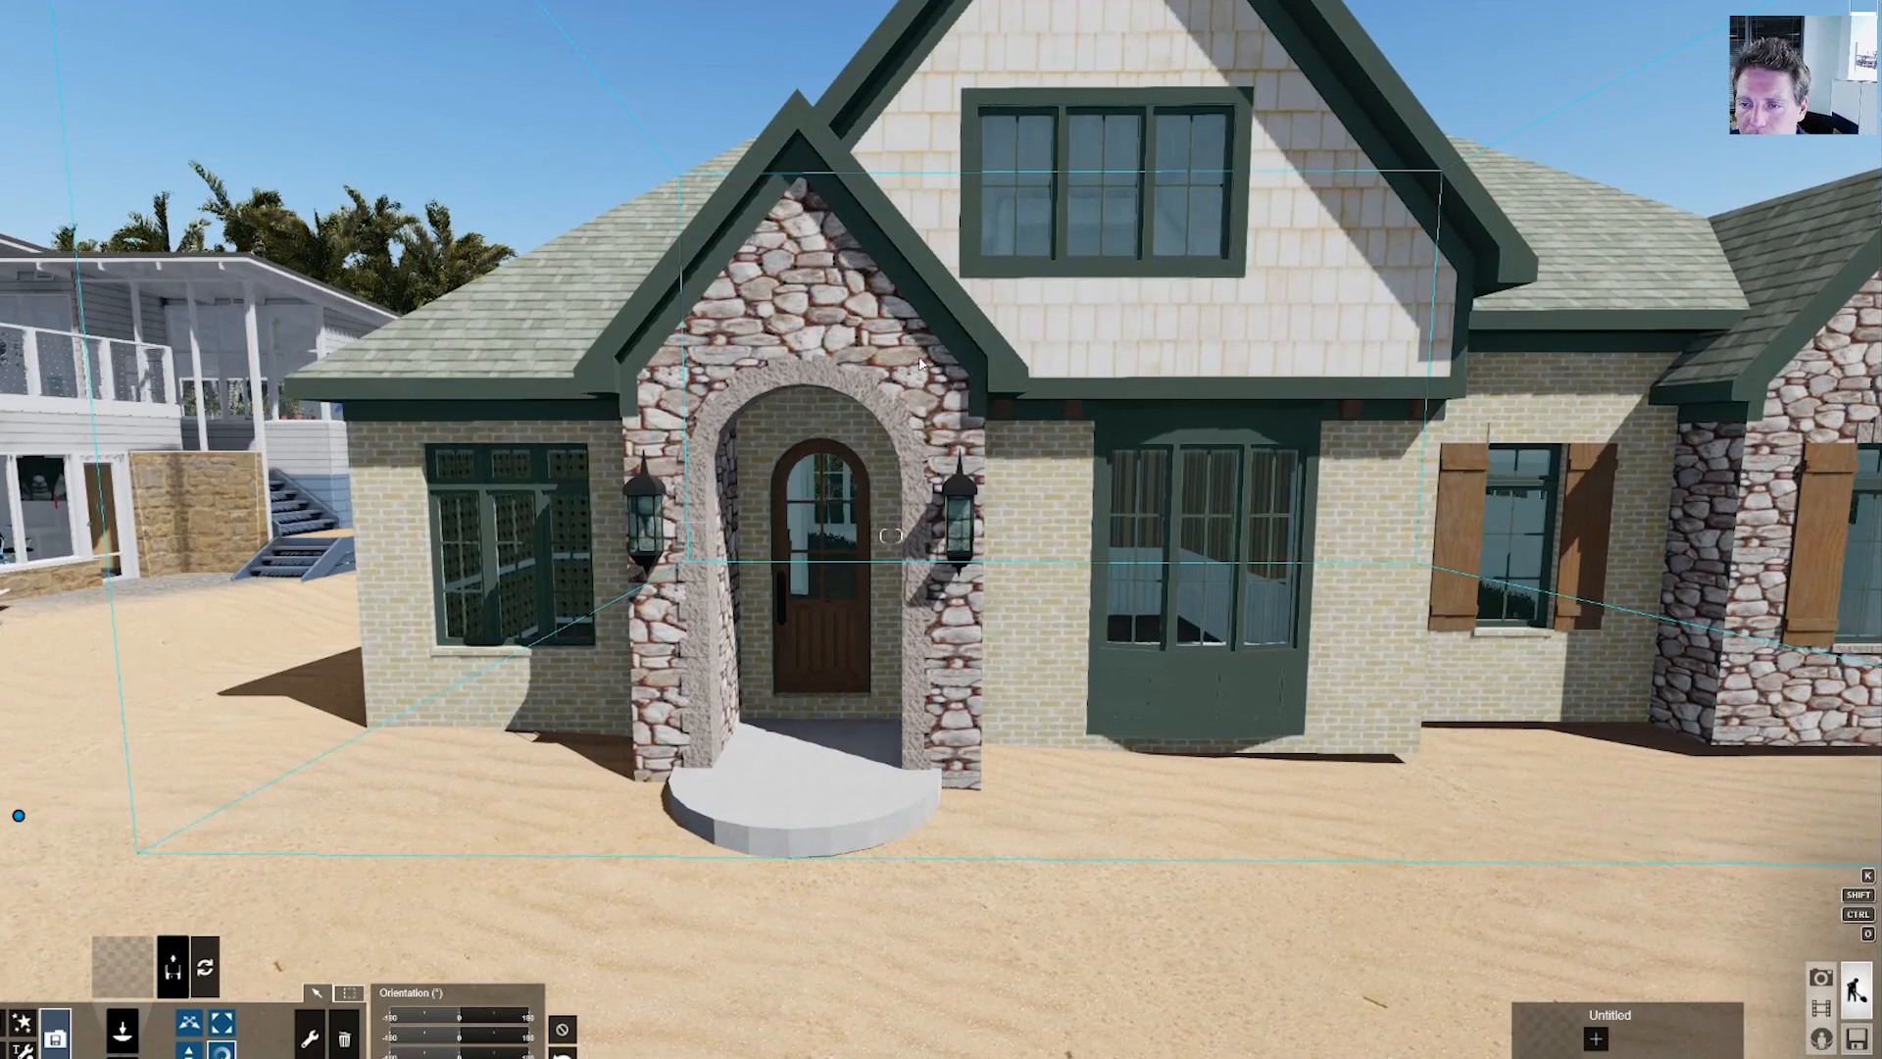
key("s")
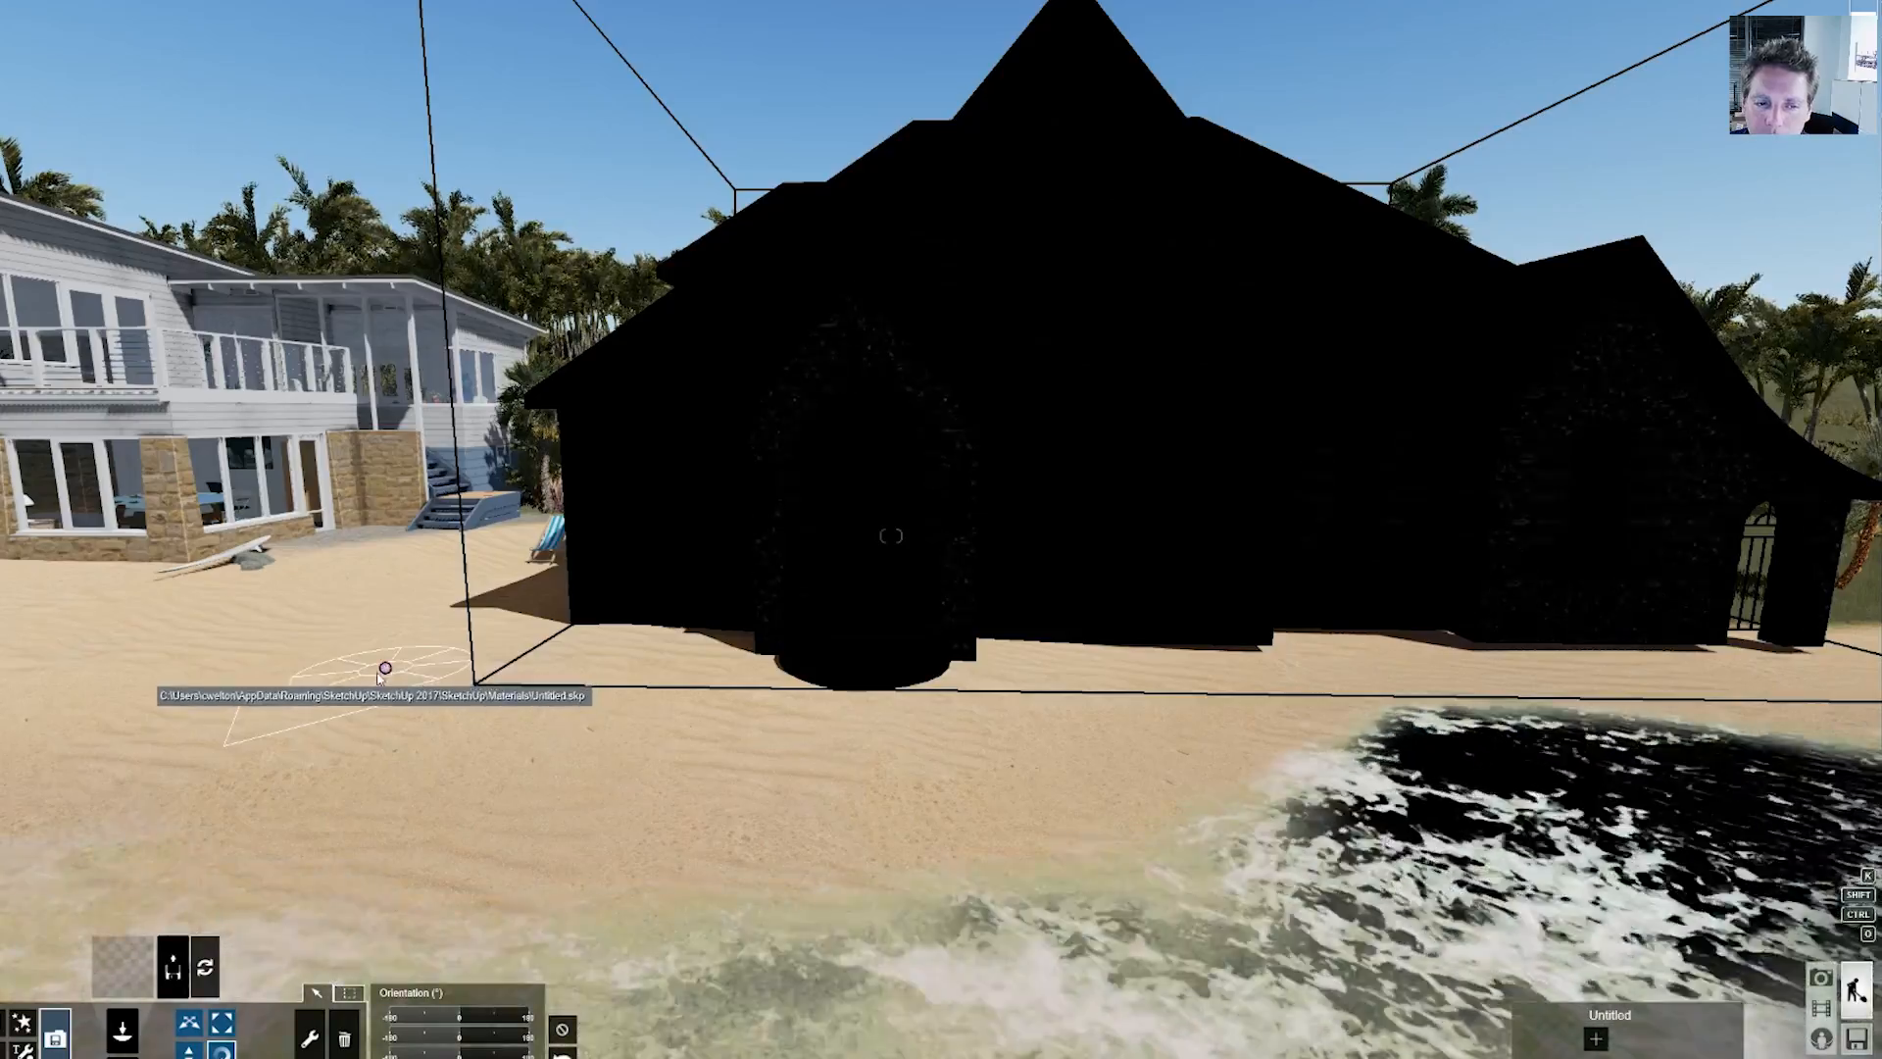
- Switch to SketchUp and delete everything inside the house component except the front door
mouse_move(386, 669)
left_mouse_down()
mouse_move(355, 676)
mouse_move(397, 688)
mouse_move(363, 686)
left_mouse_up()
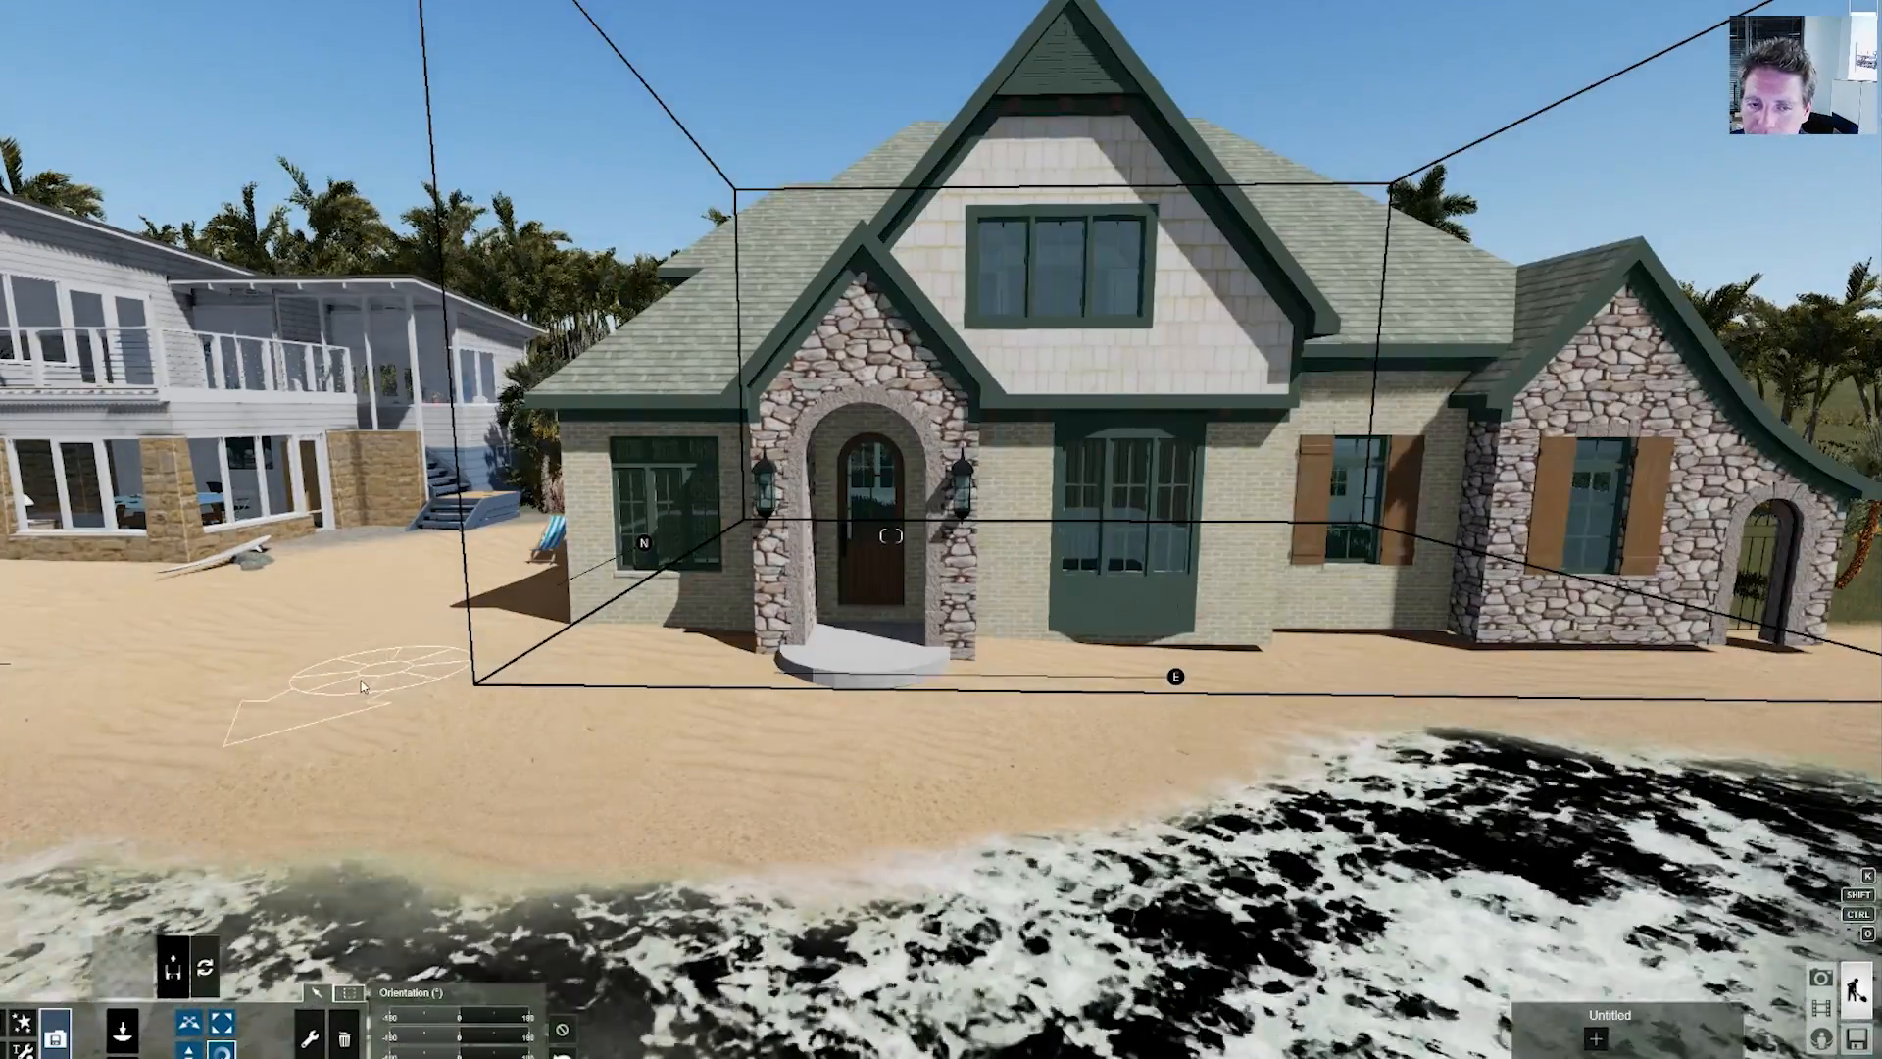
key("alt+Tab")
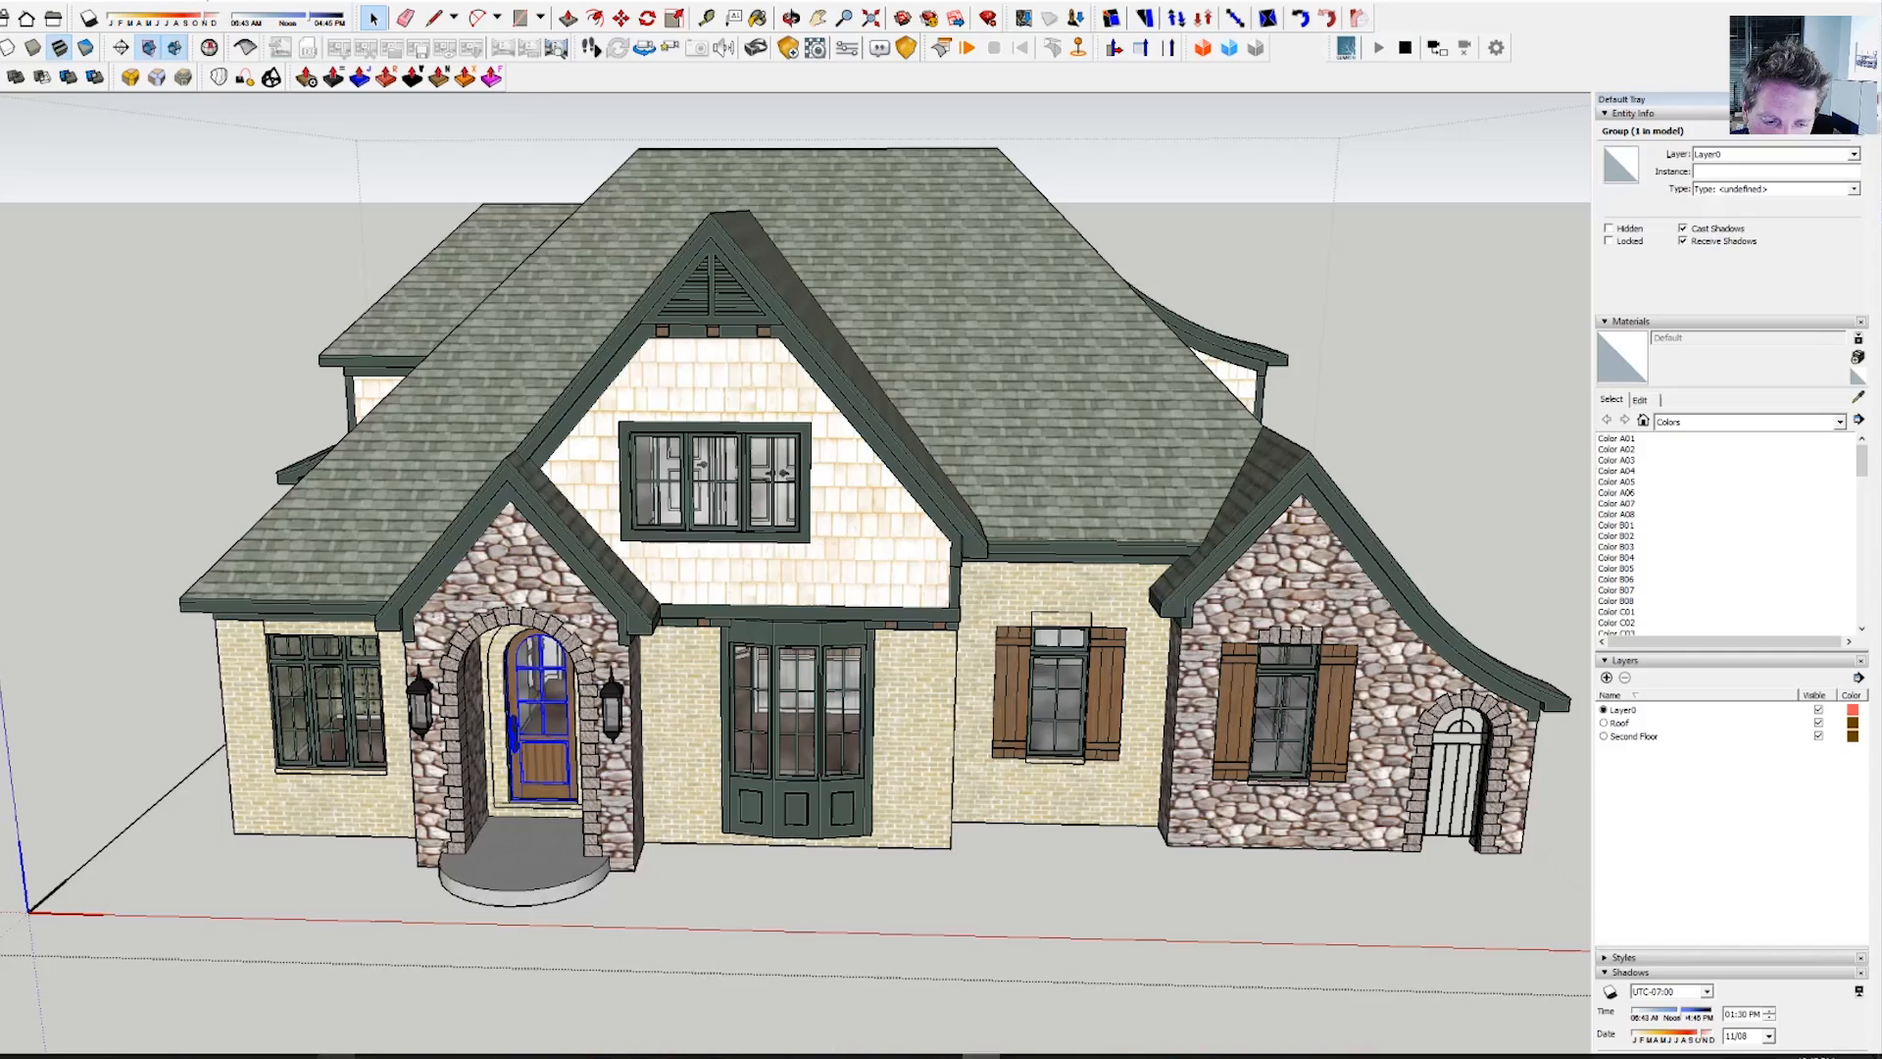
scroll(642, 675, "down", 3)
left_click(783, 541)
scroll(783, 541, "down", 2)
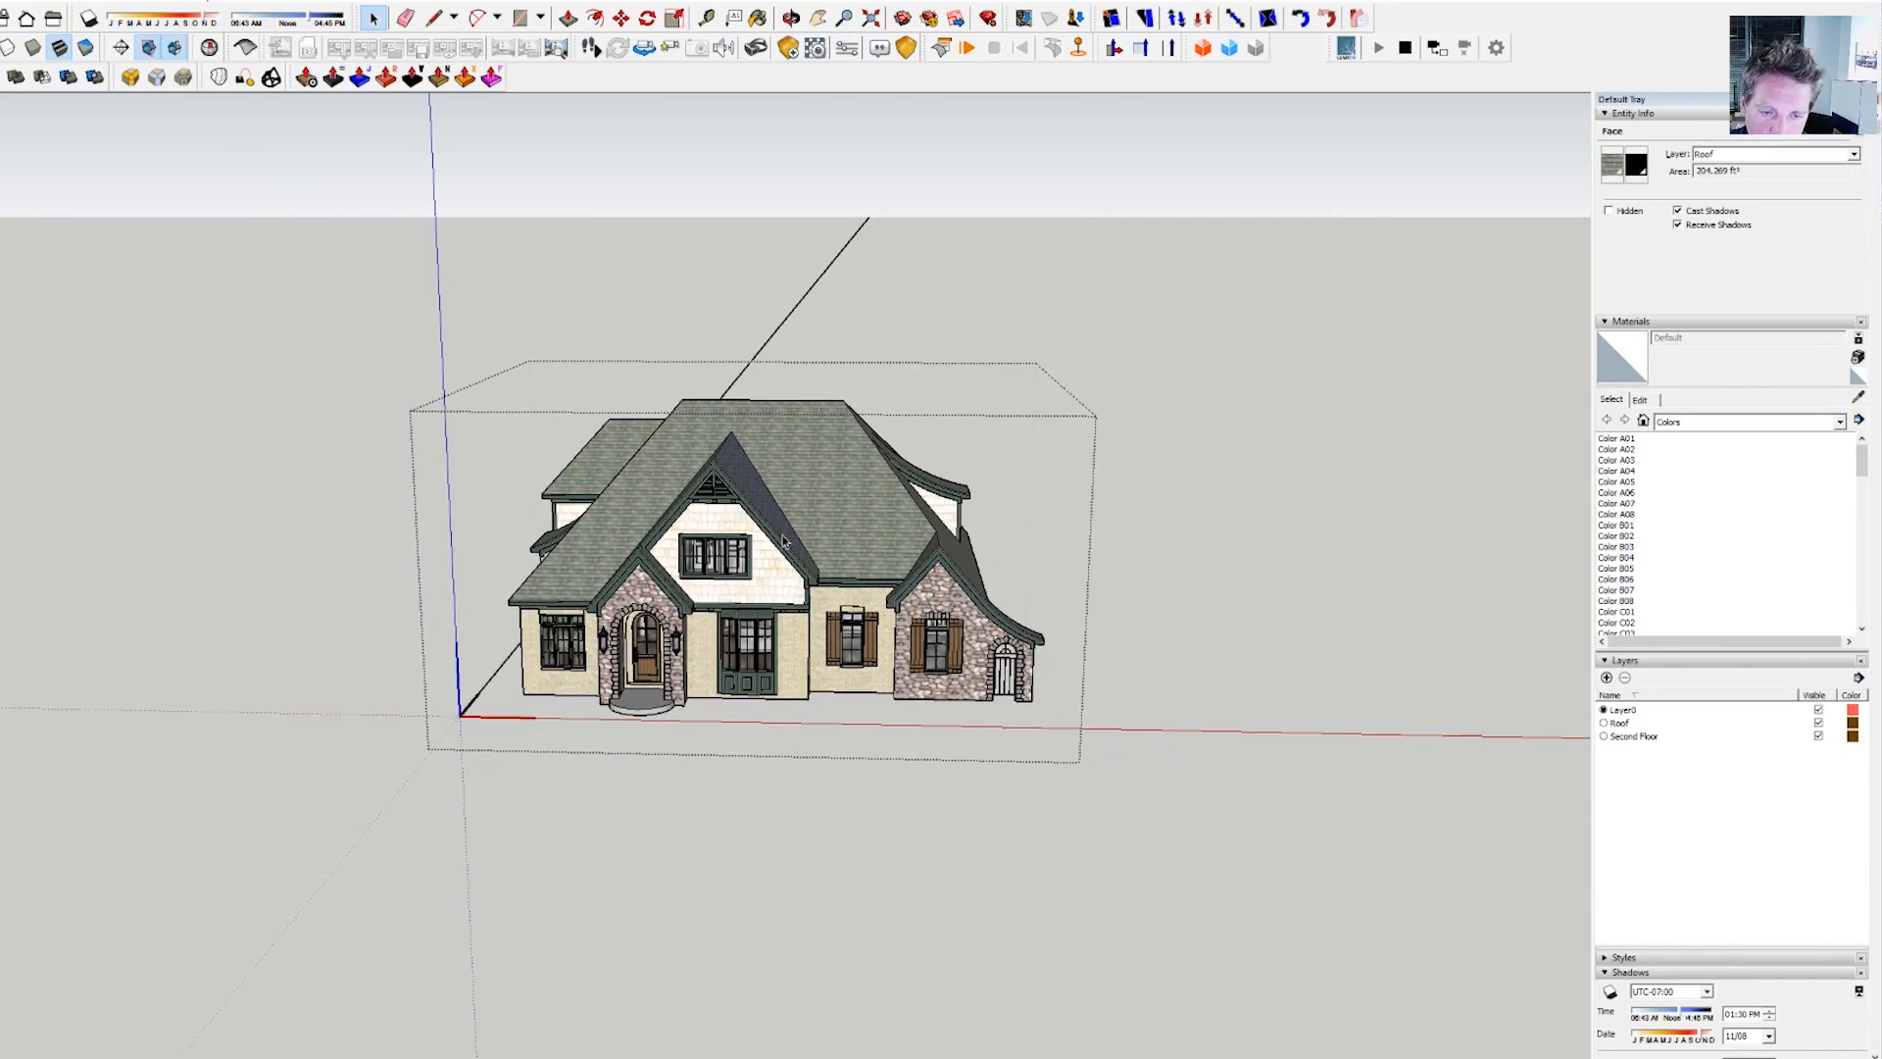
key("ctrl+a")
scroll(649, 658, "up", 2)
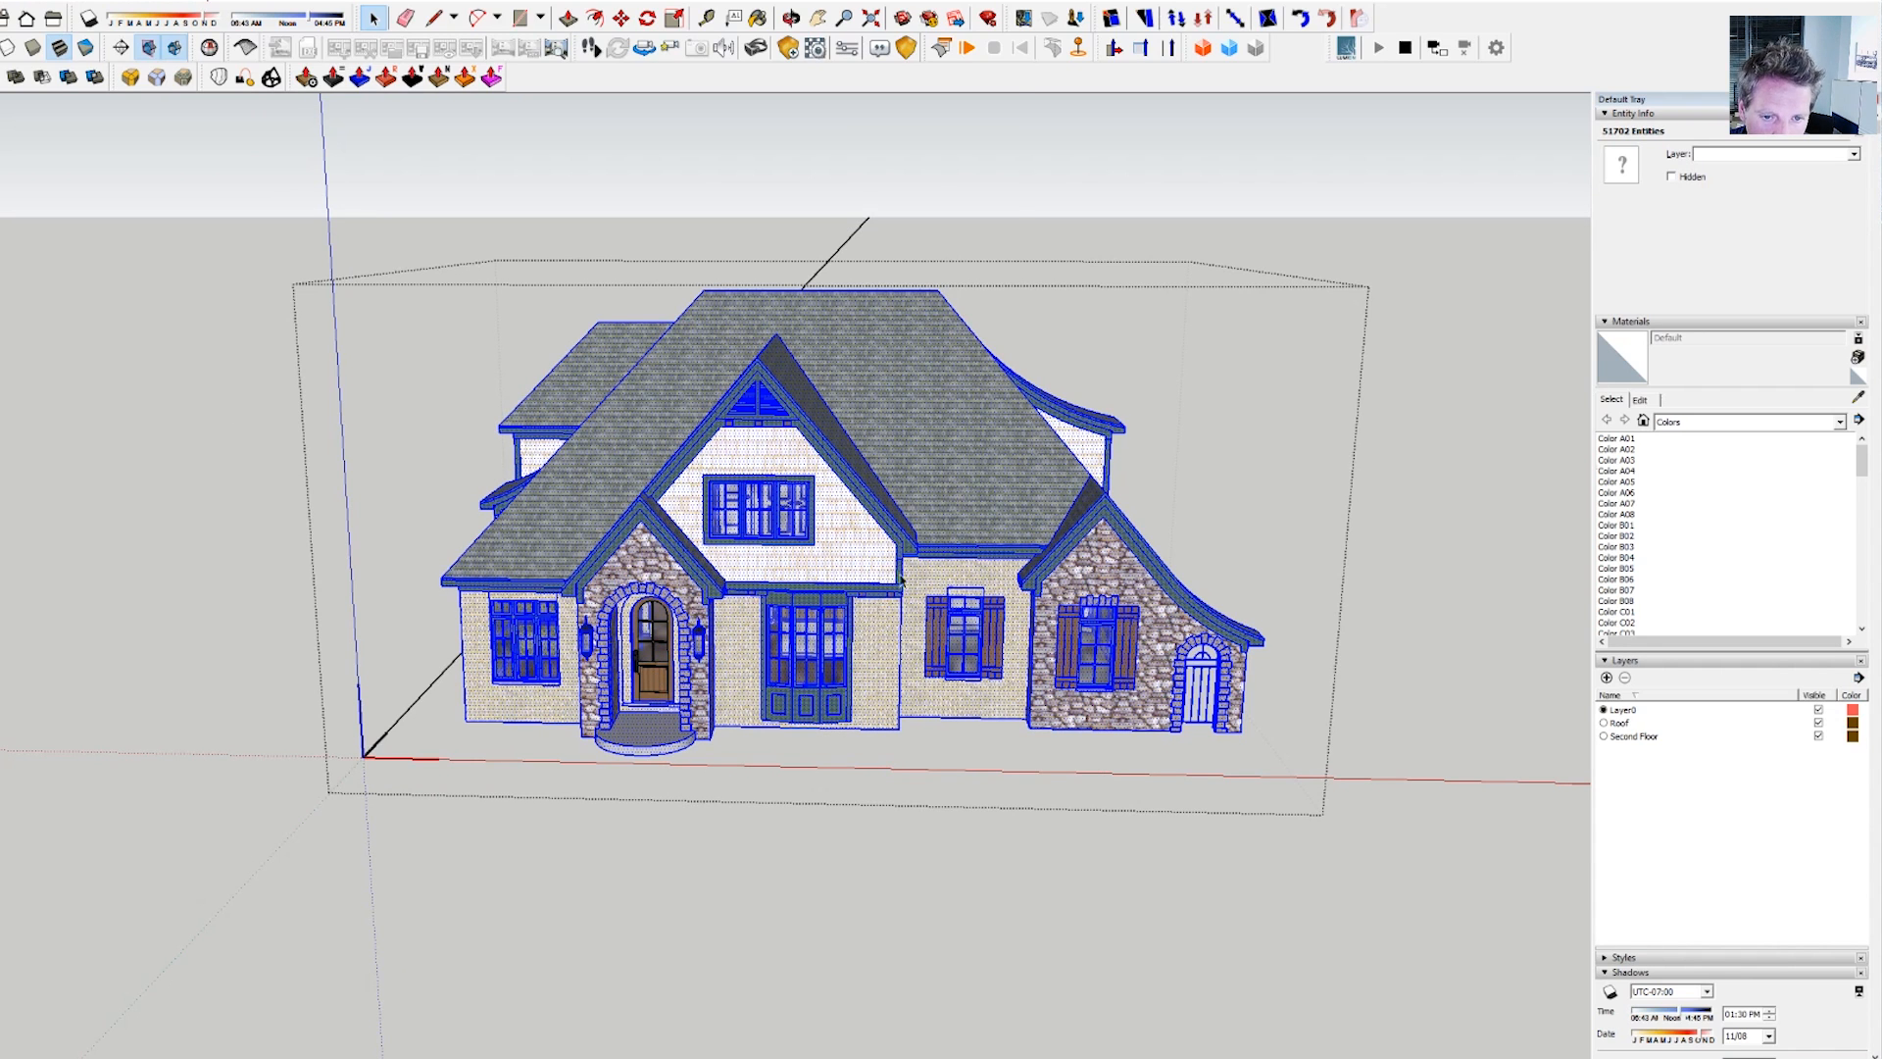
right_click(857, 629)
left_click(944, 134)
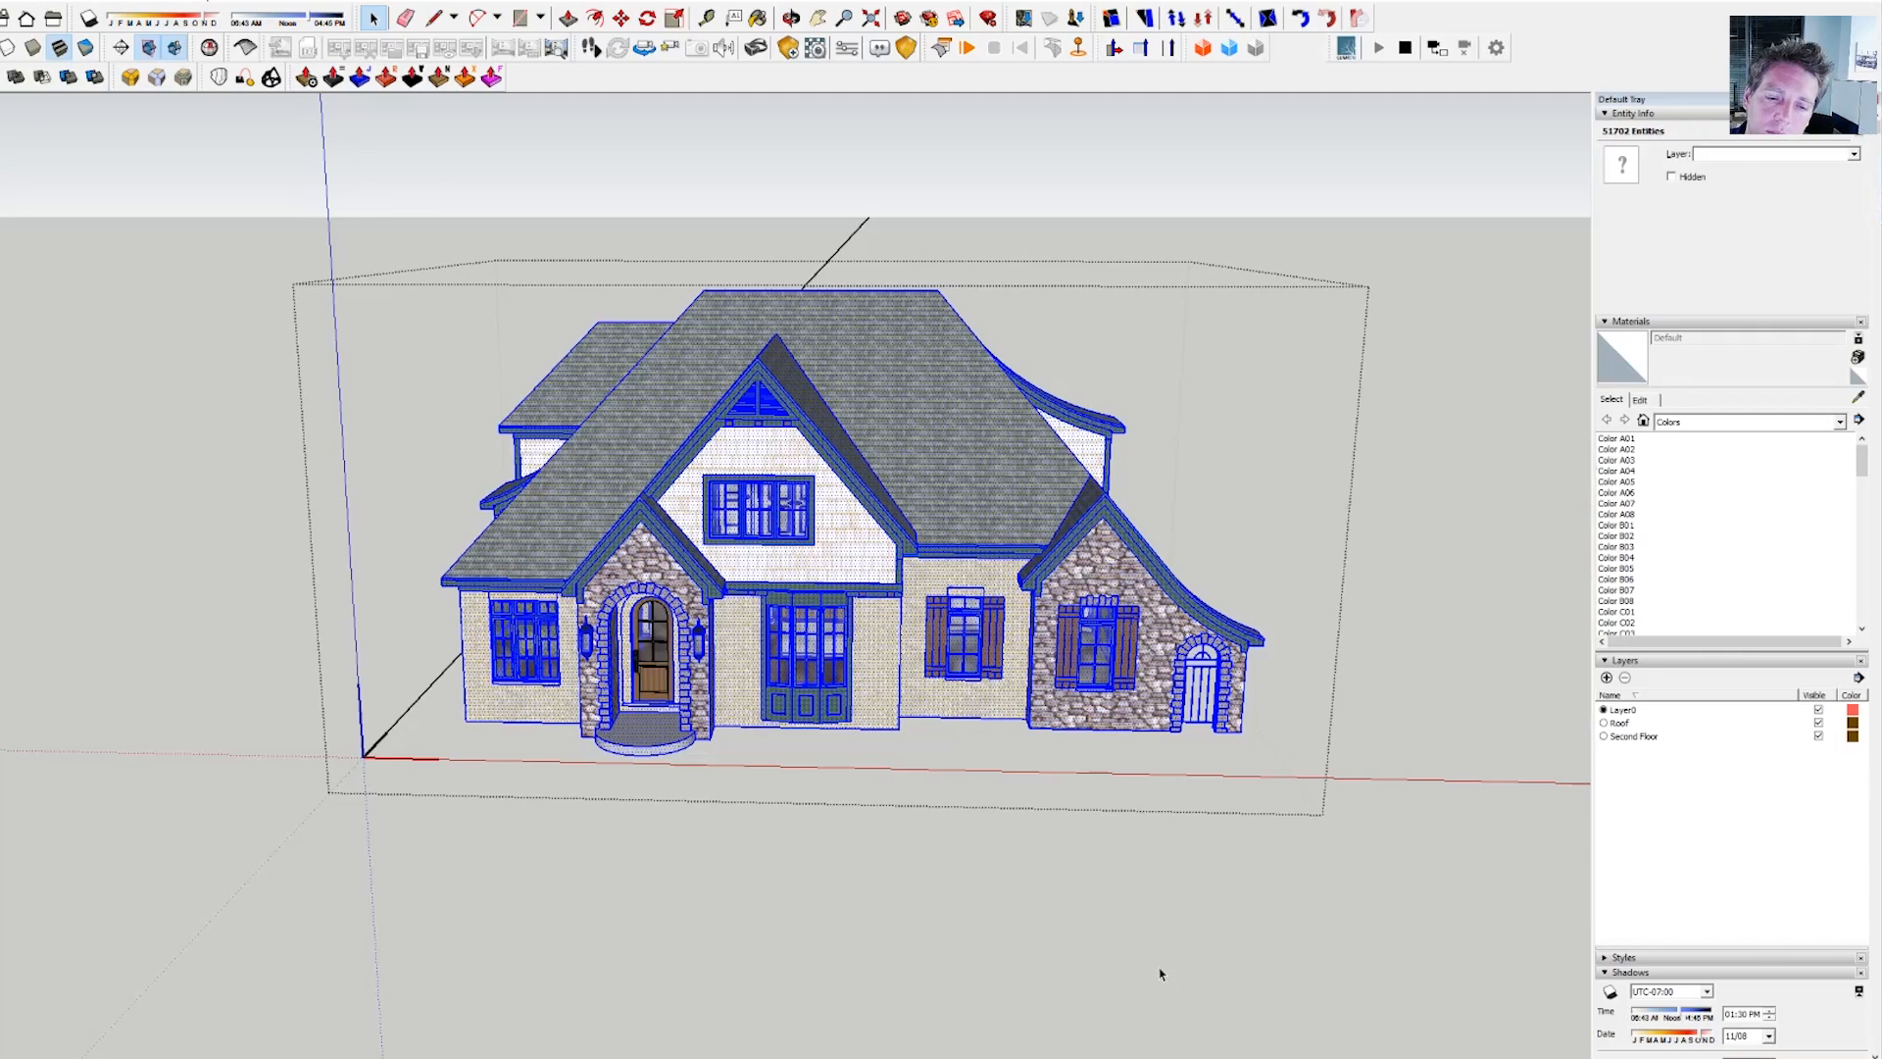
key("Delete")
scroll(928, 752, "down", 1)
middle_click_drag(929, 751, 762, 904)
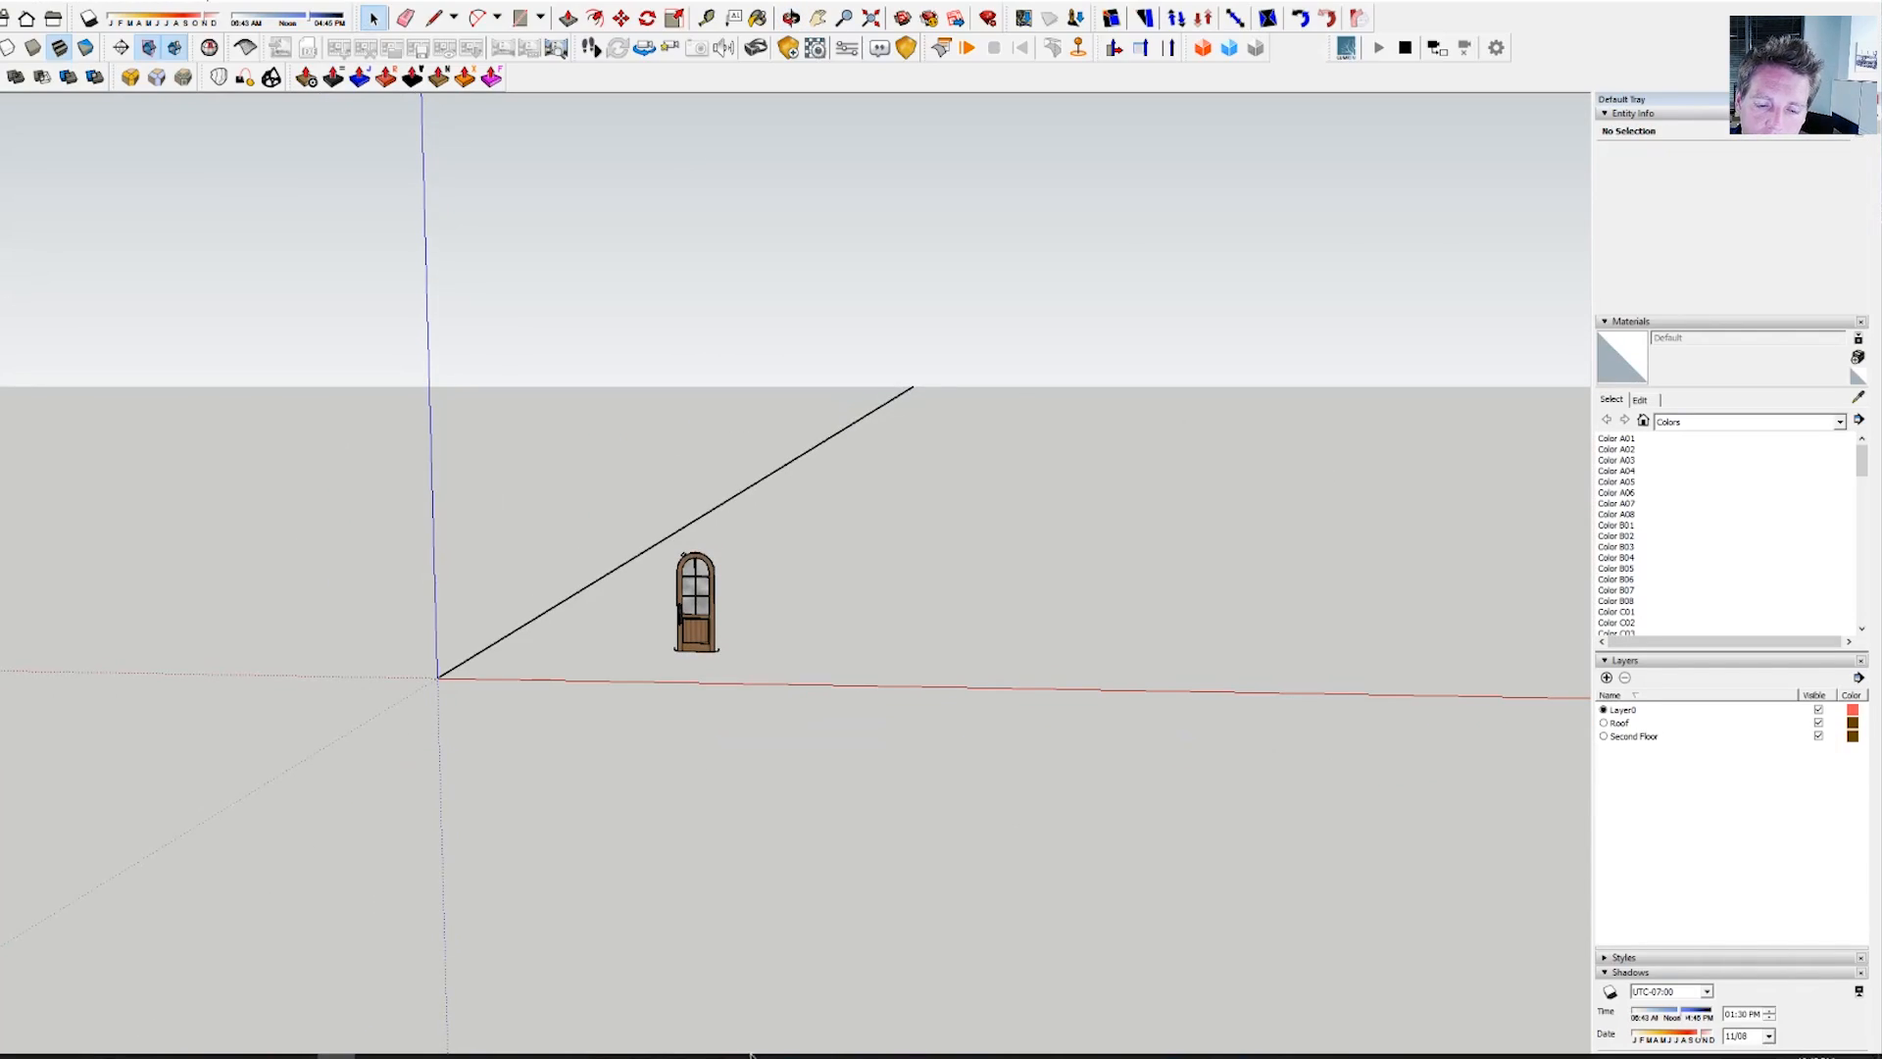
- Switch to Lumion, try to rotate the isolated door about its insertion point and view it up close
left_click(978, 1055)
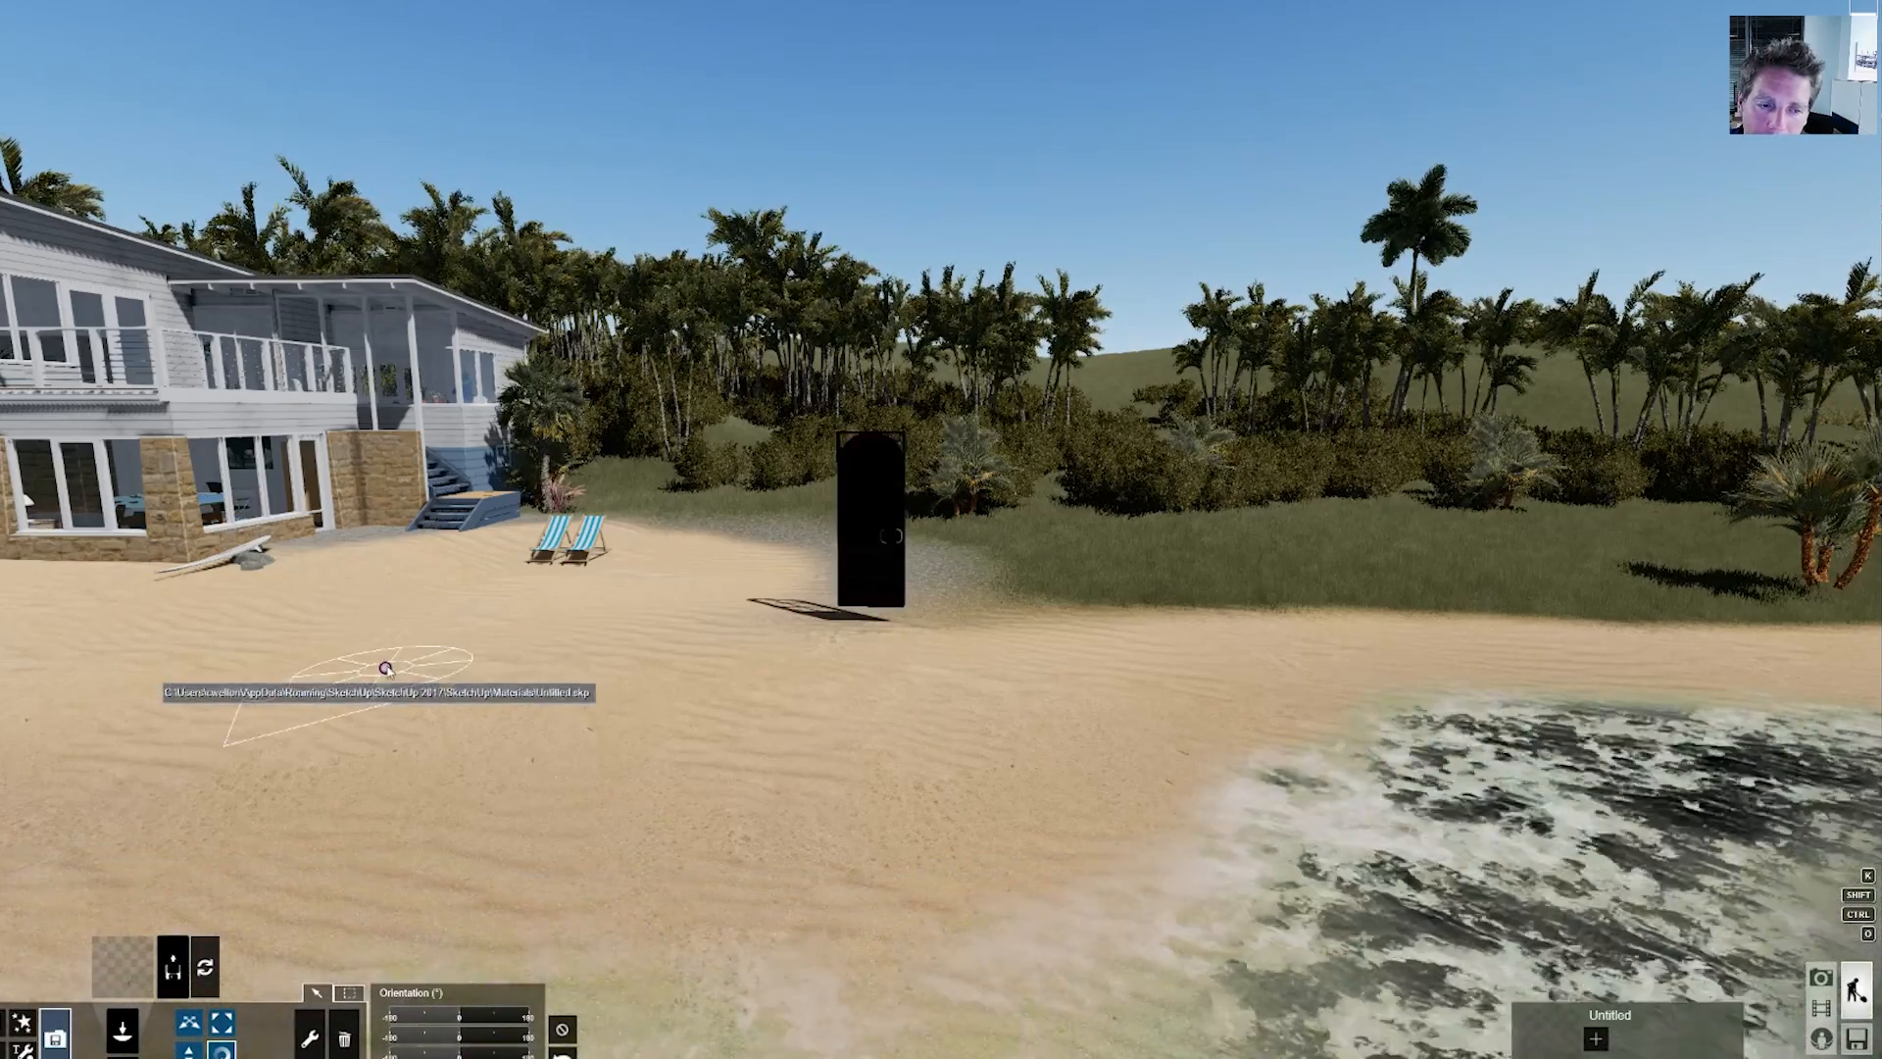
left_click_drag(384, 667, 329, 695)
left_click(561, 1028)
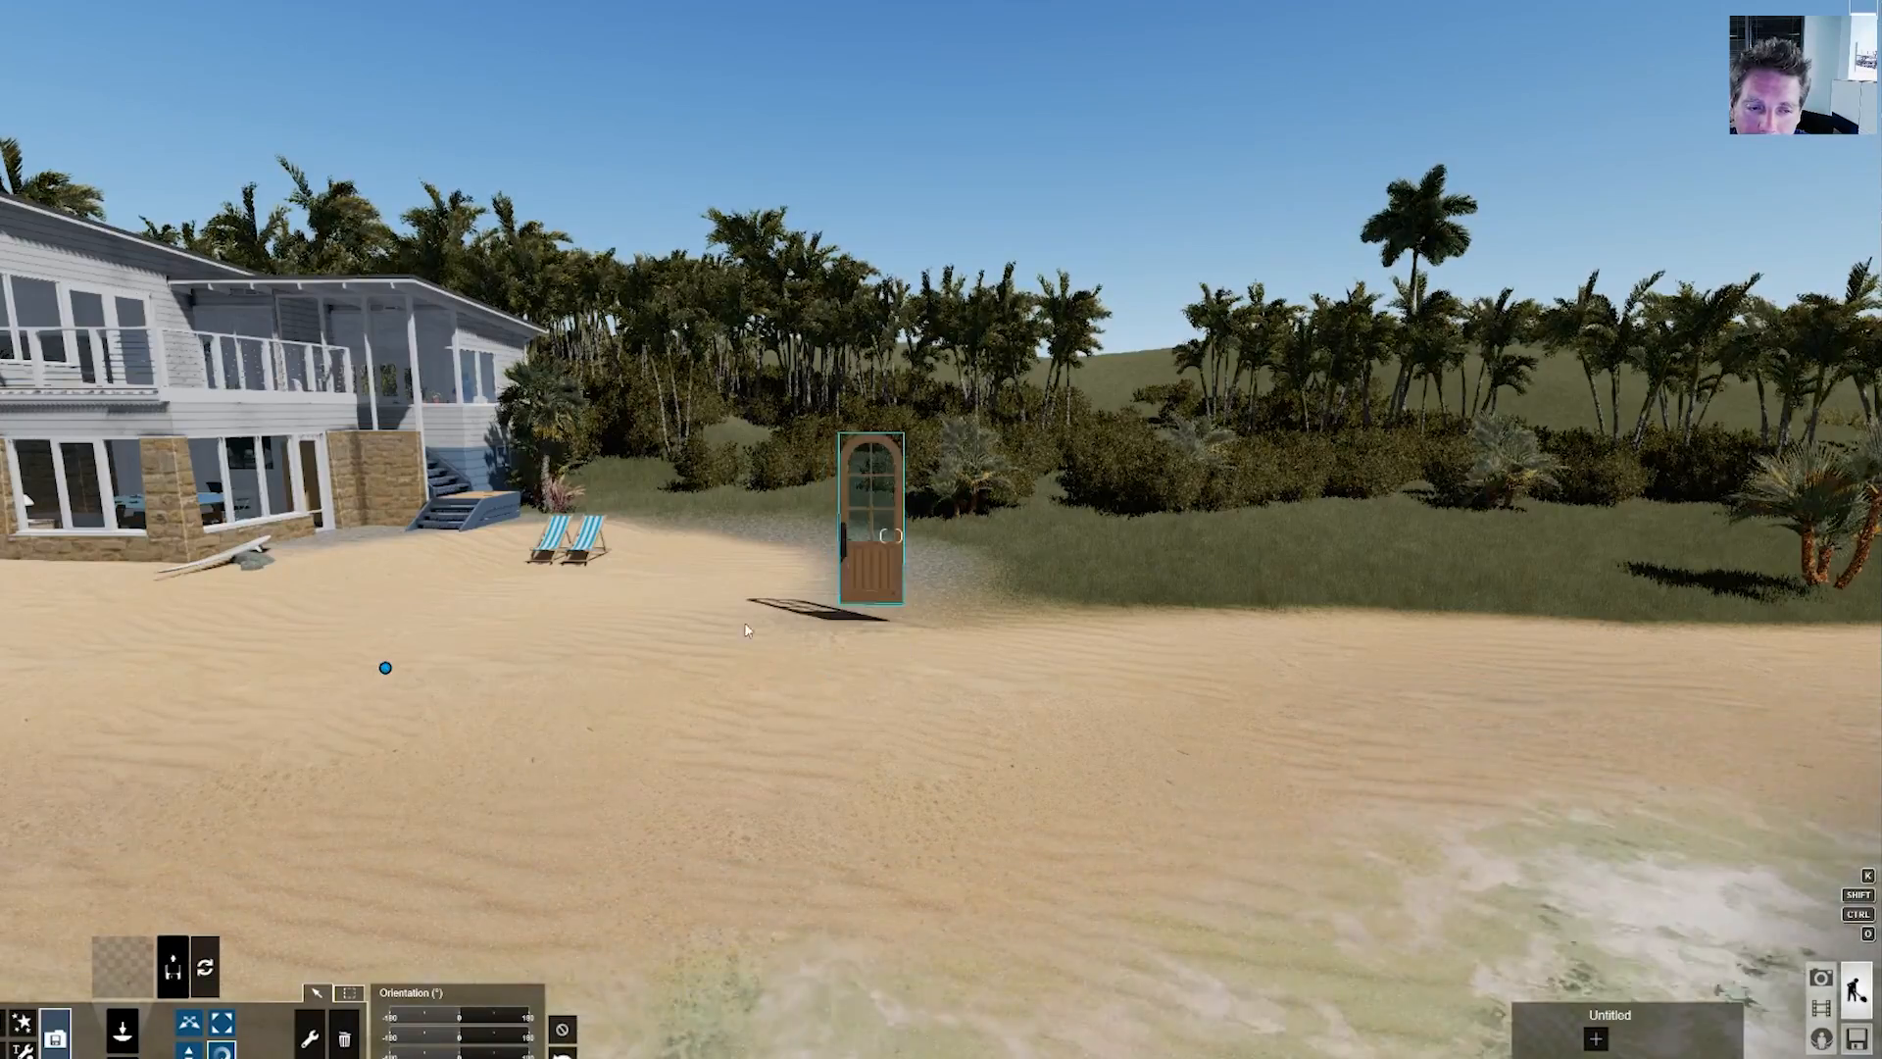
key("w")
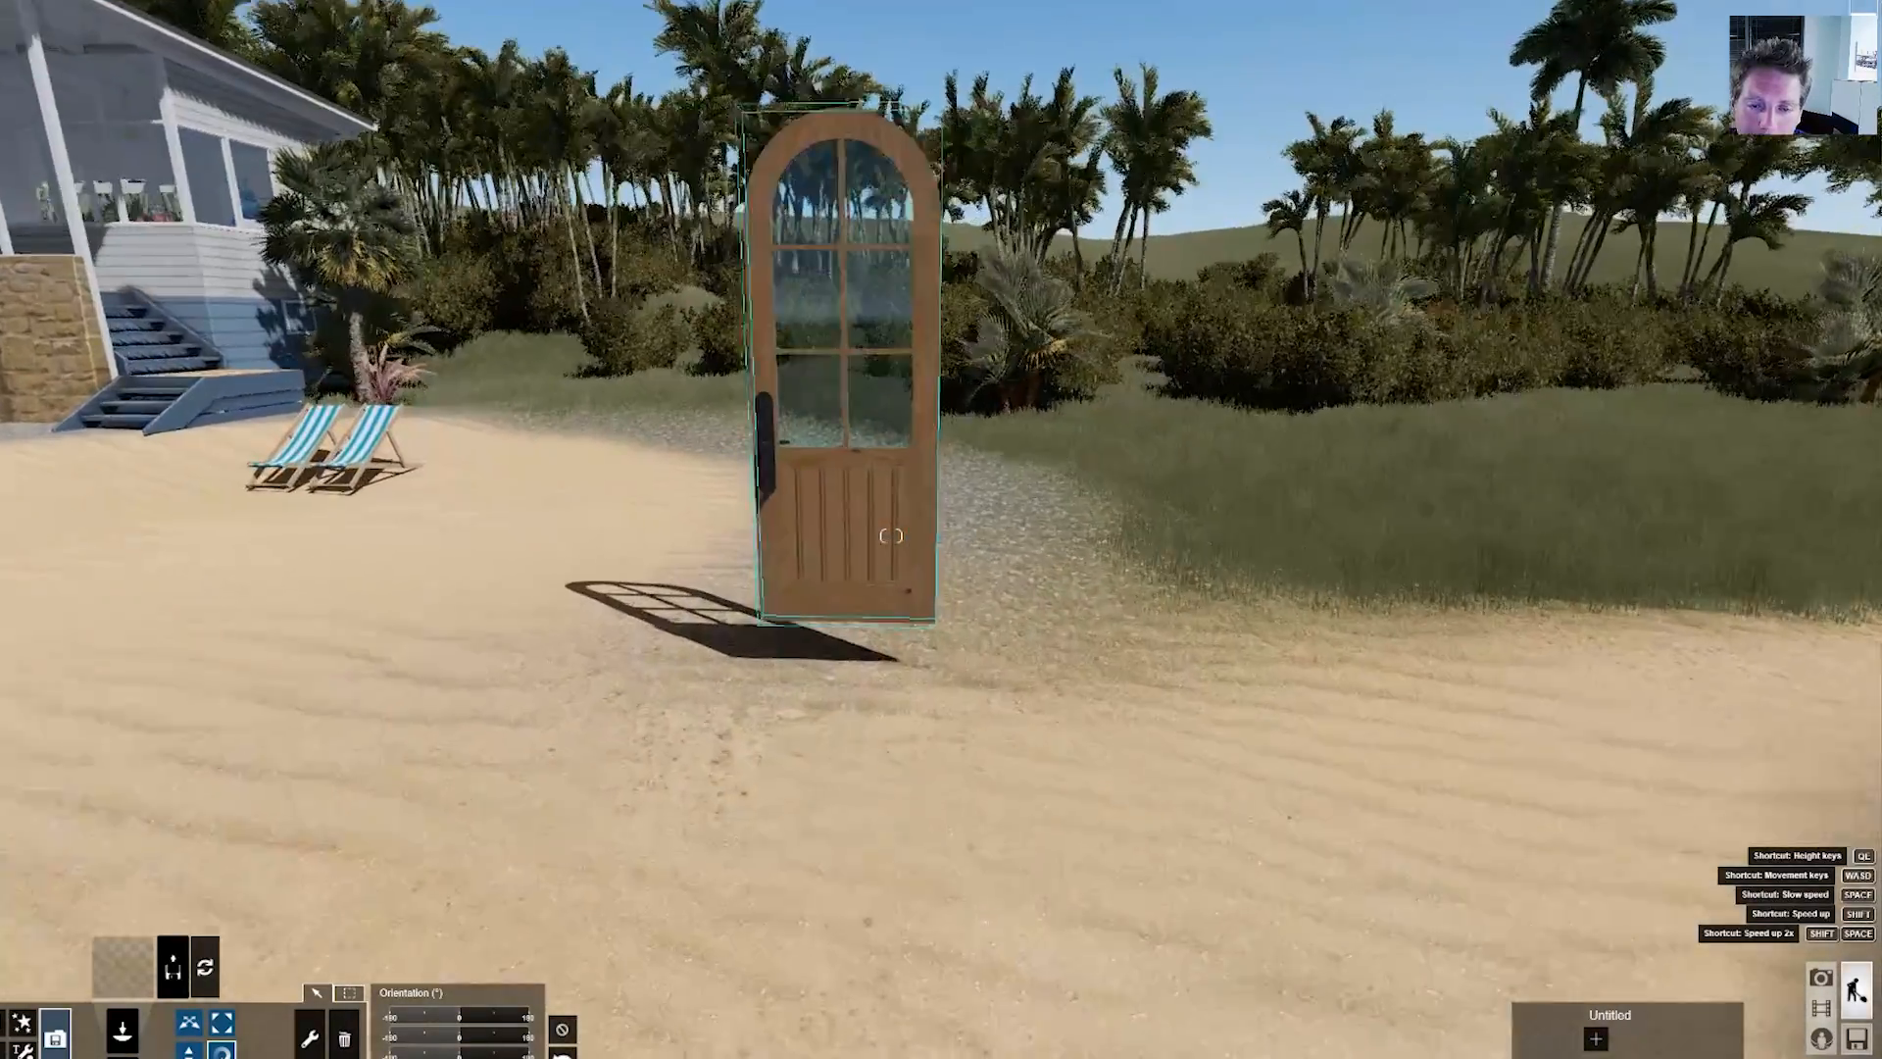
key("w")
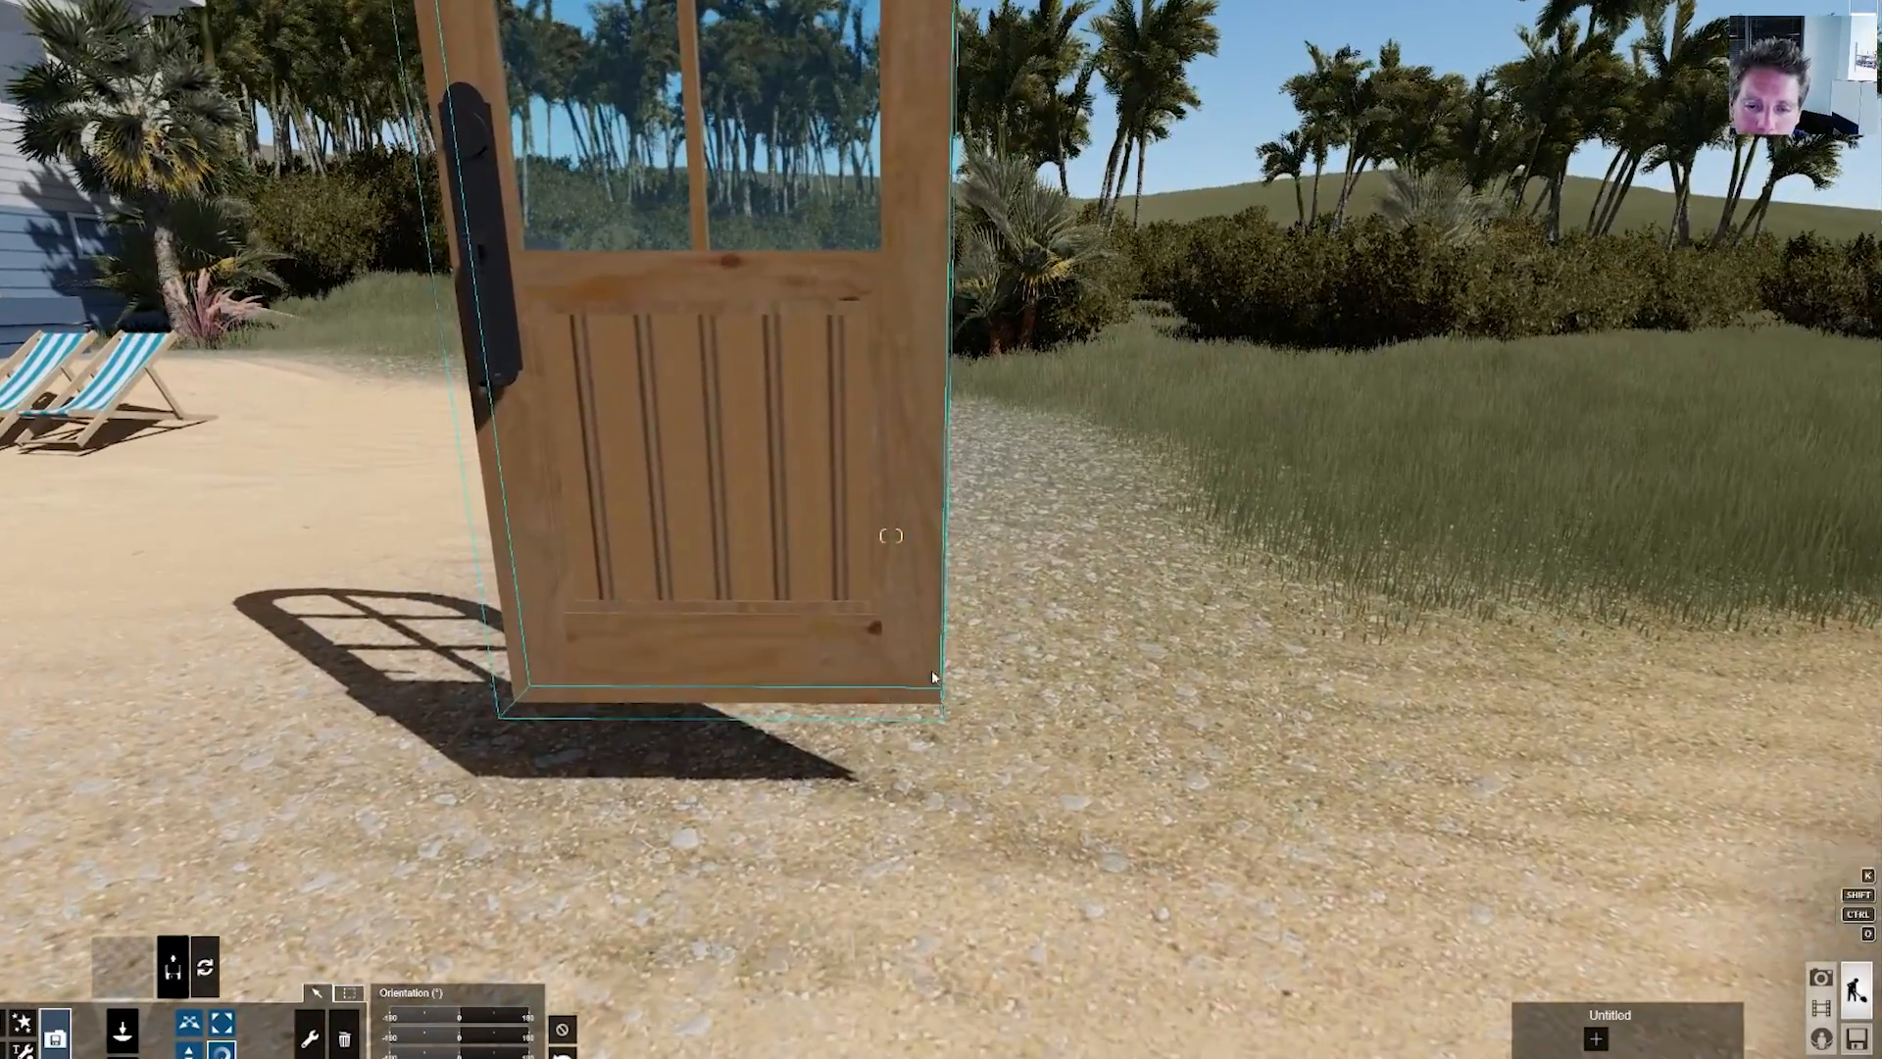
key("s")
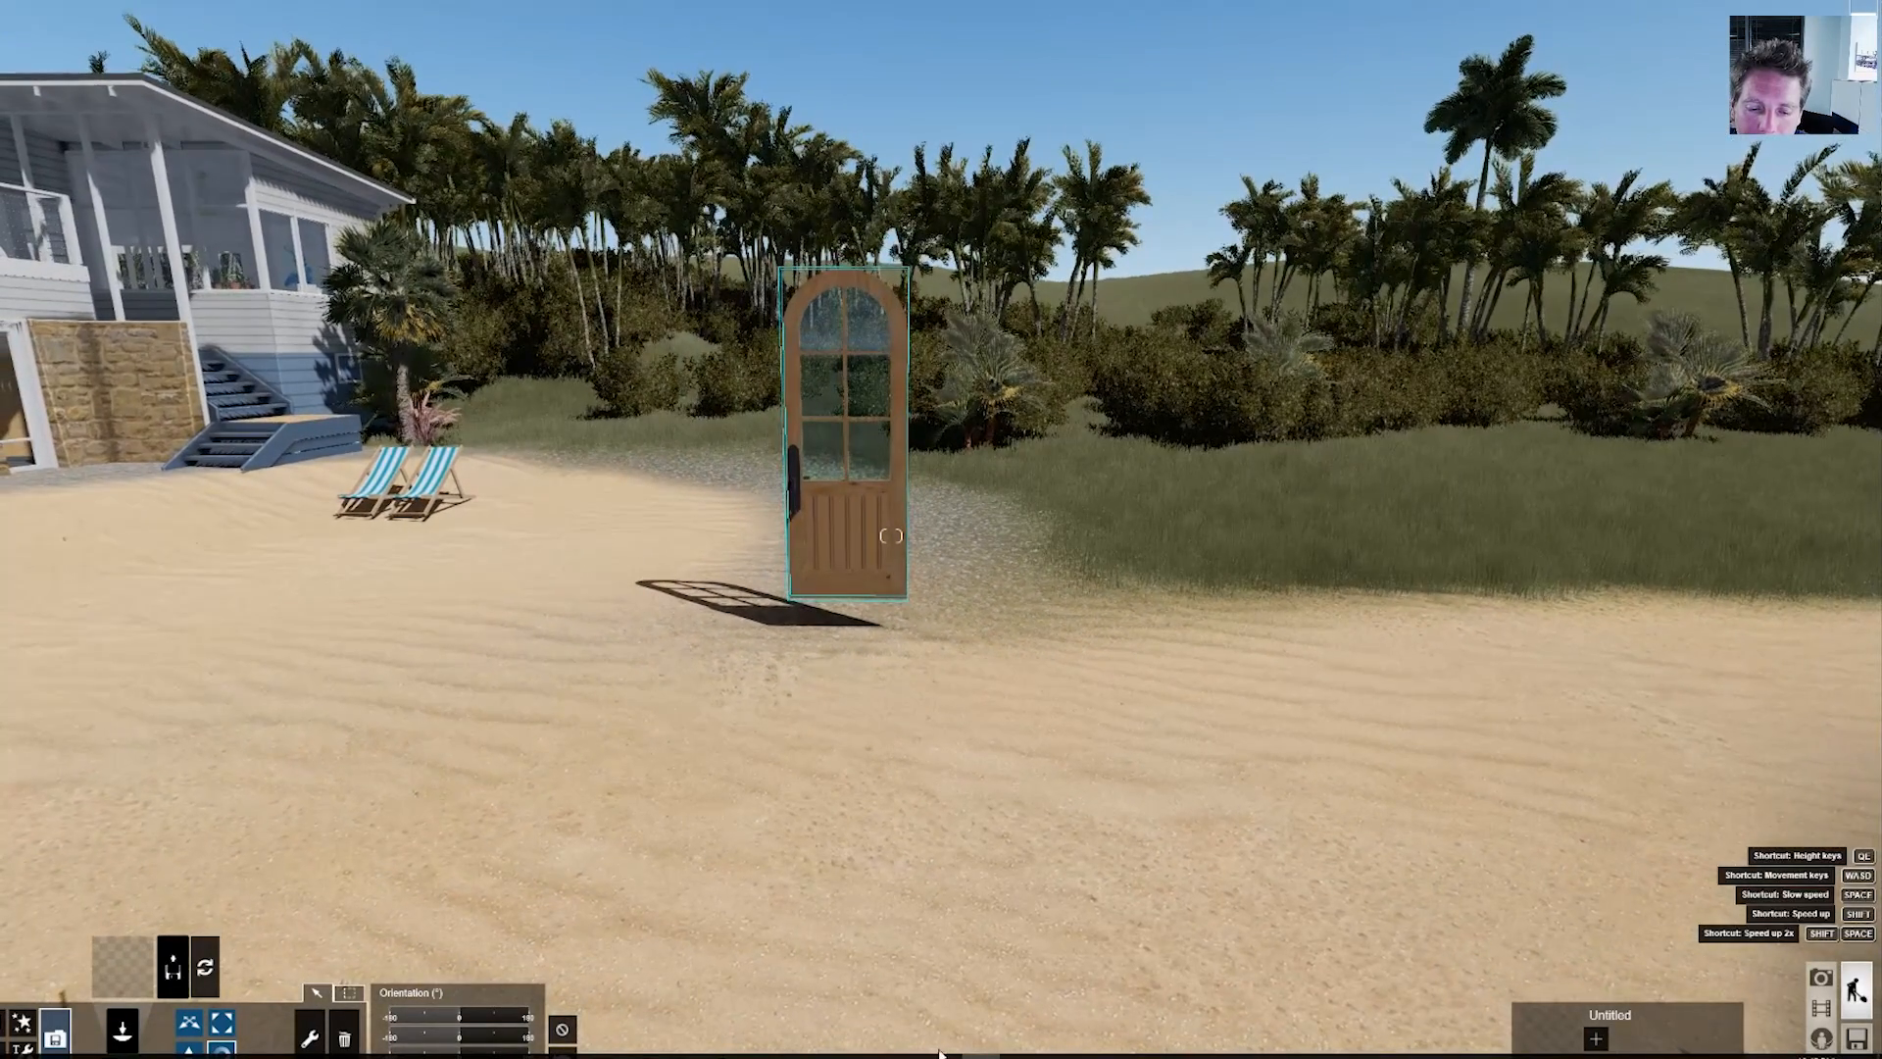
- Return to SketchUp, undo the deletion of the rest of the house and leave the component
key("alt+Tab")
scroll(738, 703, "down", 2)
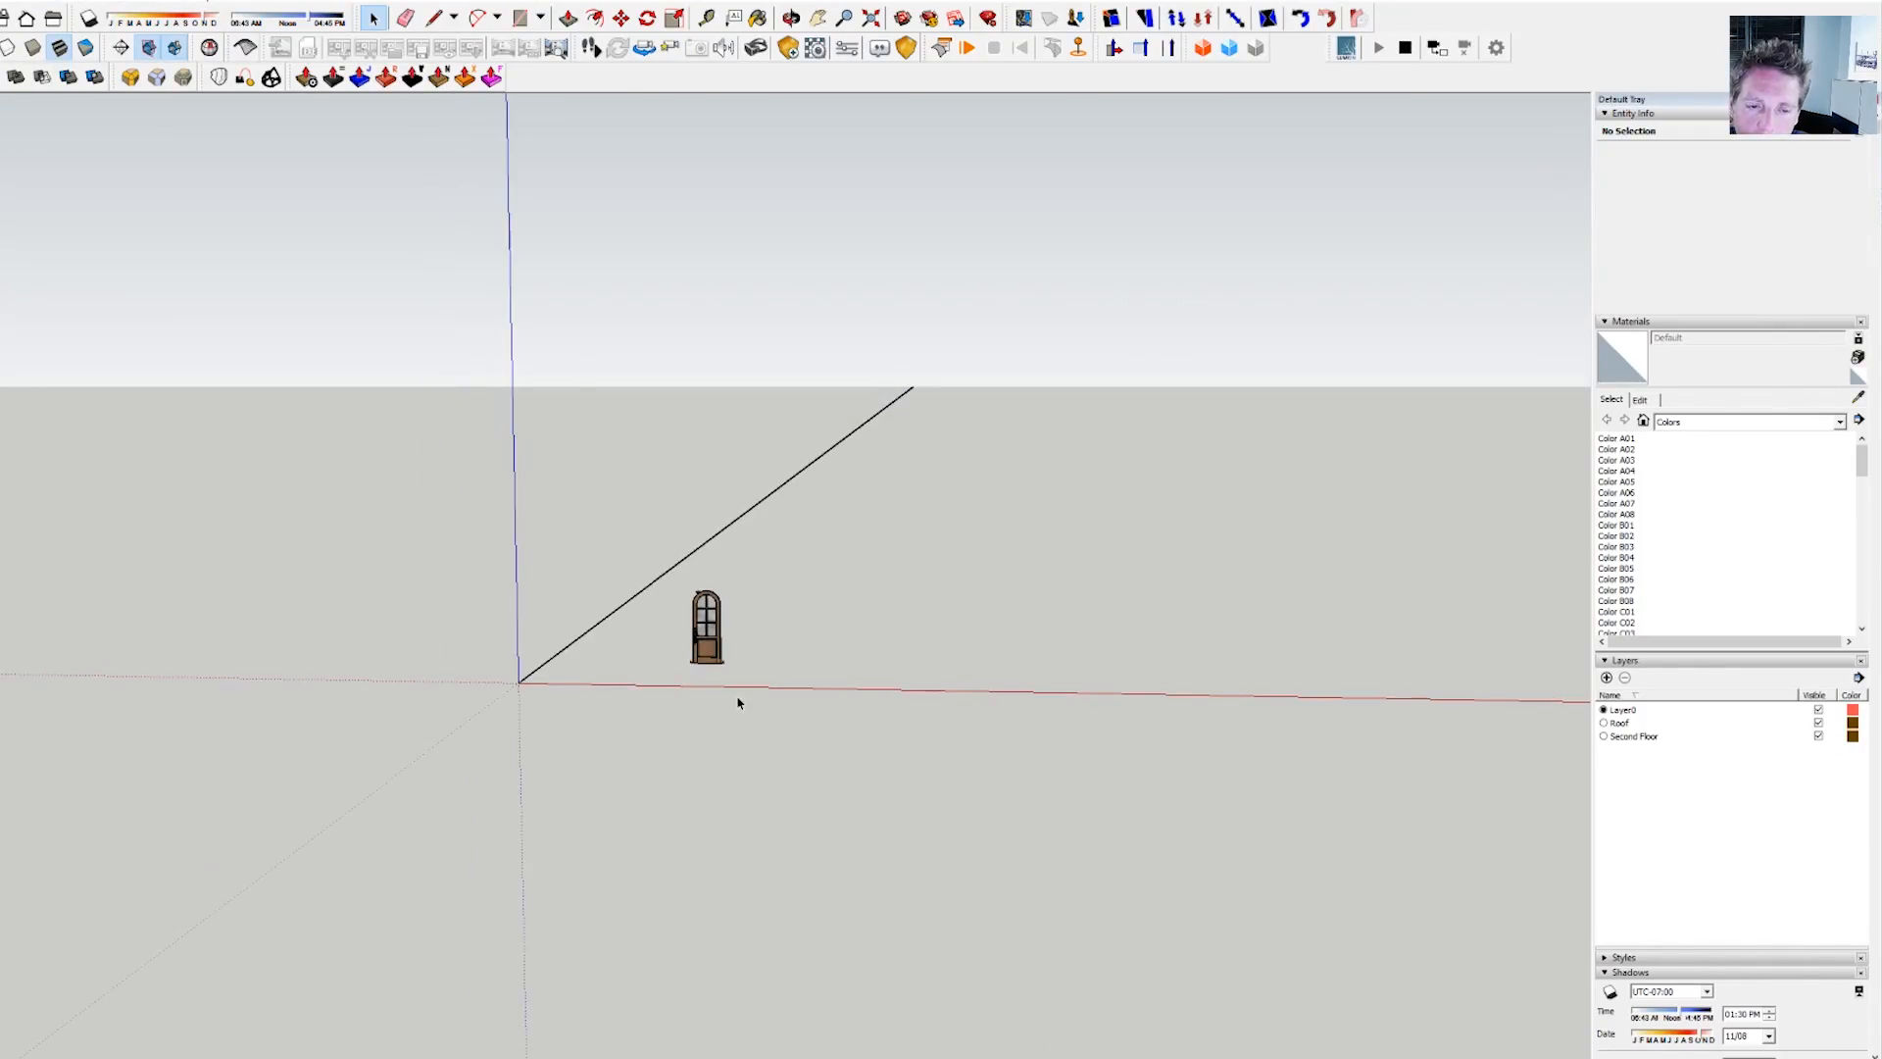
scroll(738, 726, "up", 3)
scroll(738, 726, "down", 2)
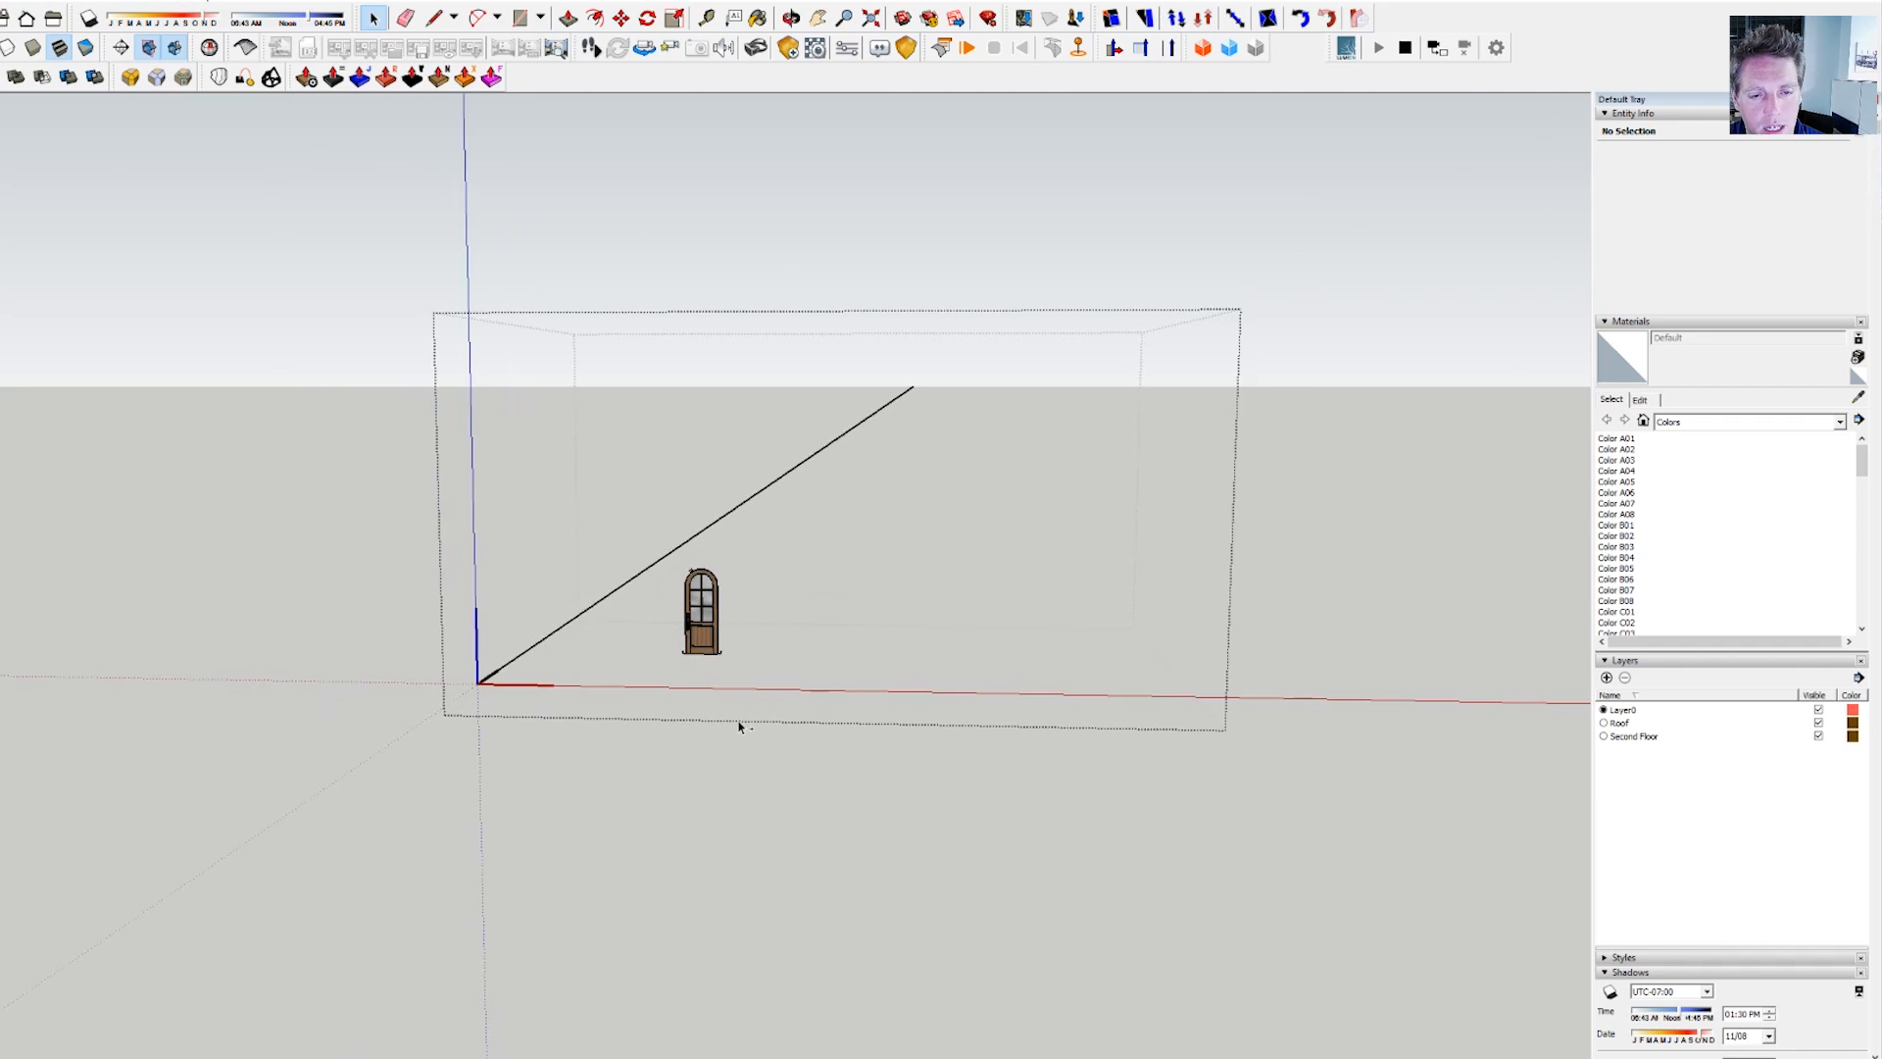
left_click(878, 260)
middle_click_drag(930, 536, 920, 540)
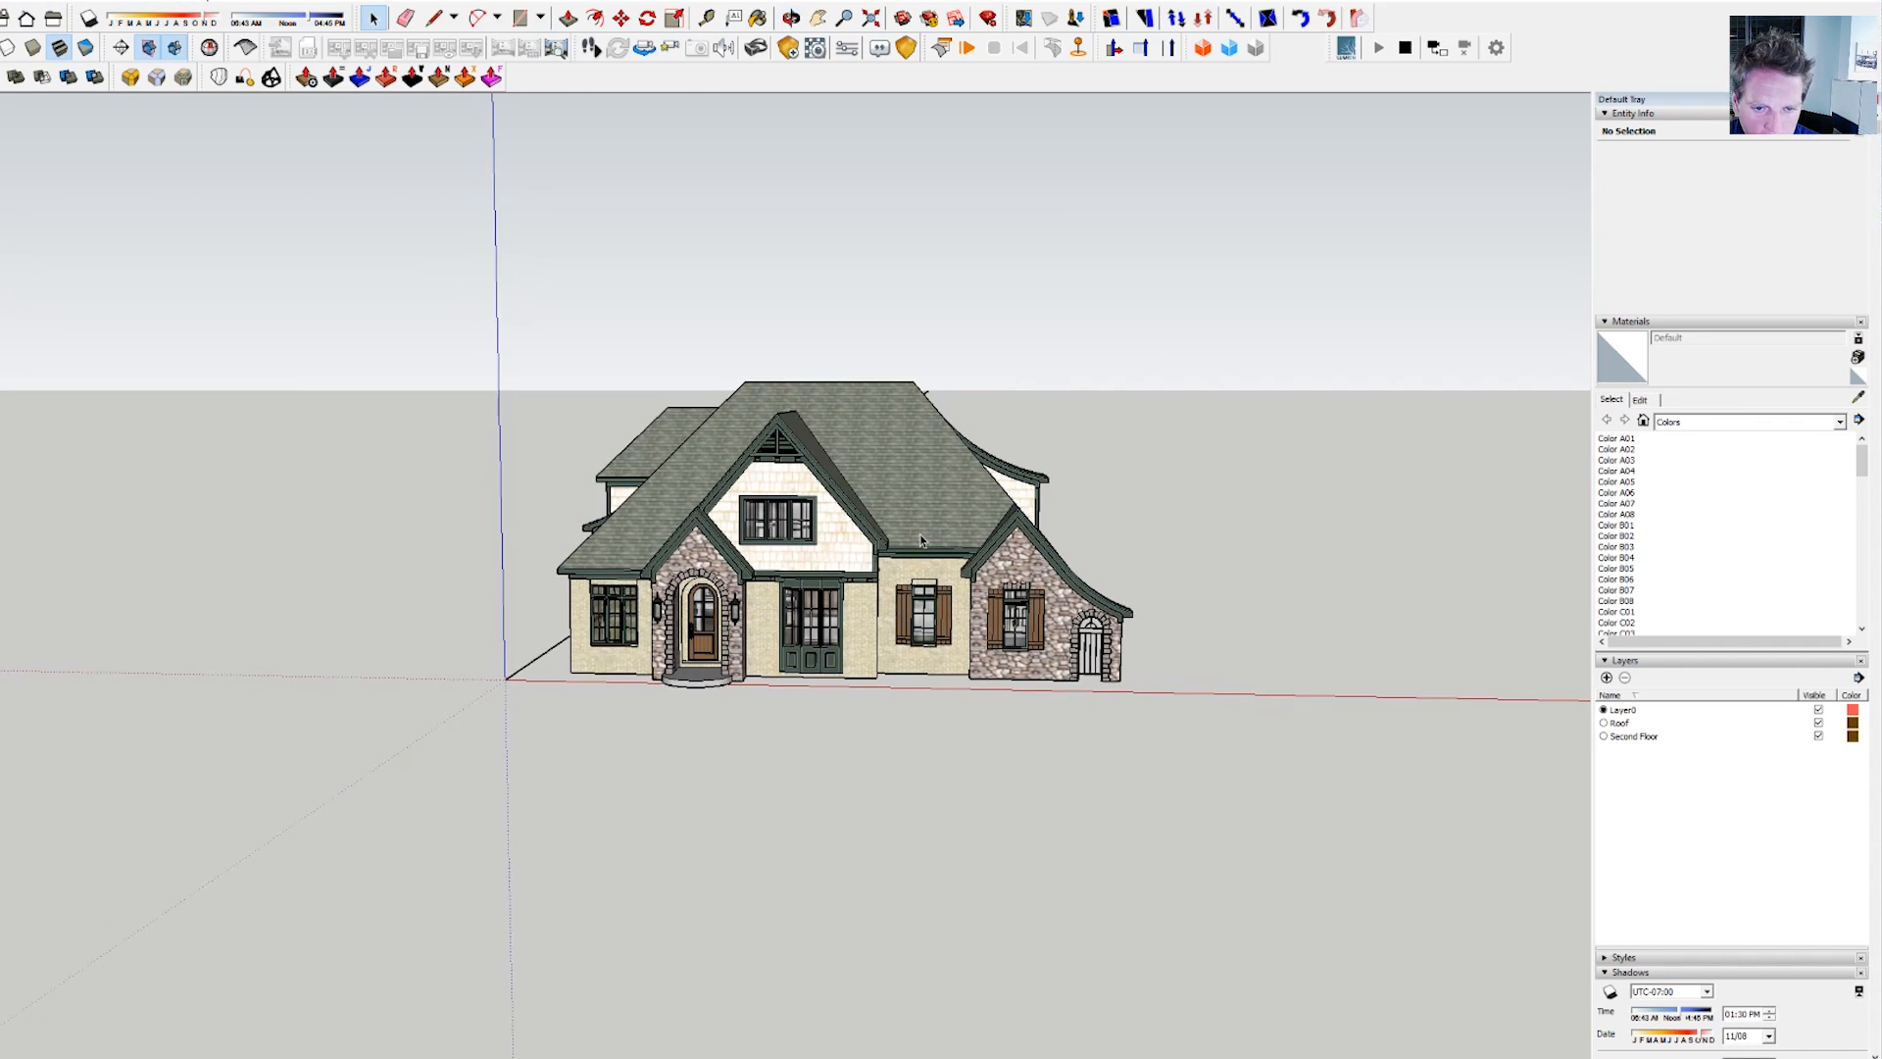
- Open the house component, delete the front door group inside it and close the component
scroll(910, 542, "up", 3)
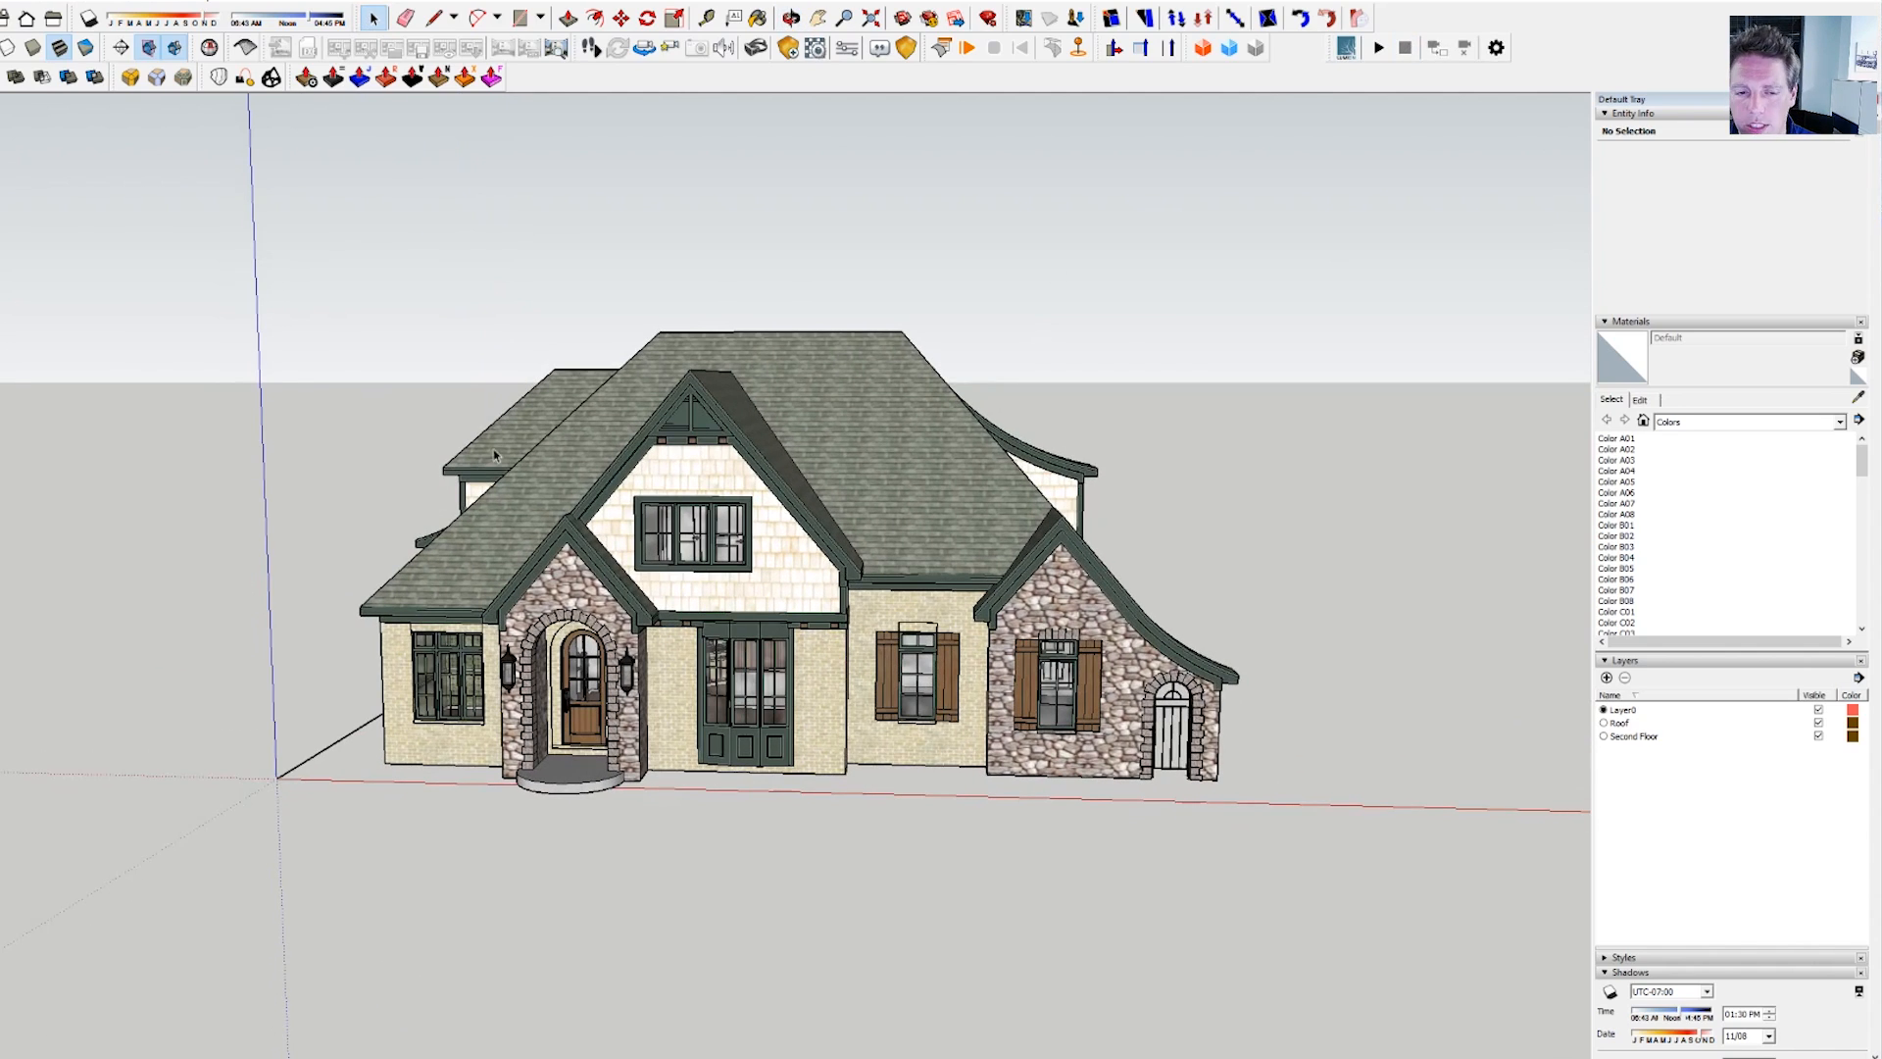
mouse_move(441, 635)
middle_mouse_down()
mouse_move(384, 707)
mouse_move(499, 602)
middle_mouse_up()
scroll(500, 602, "up", 3)
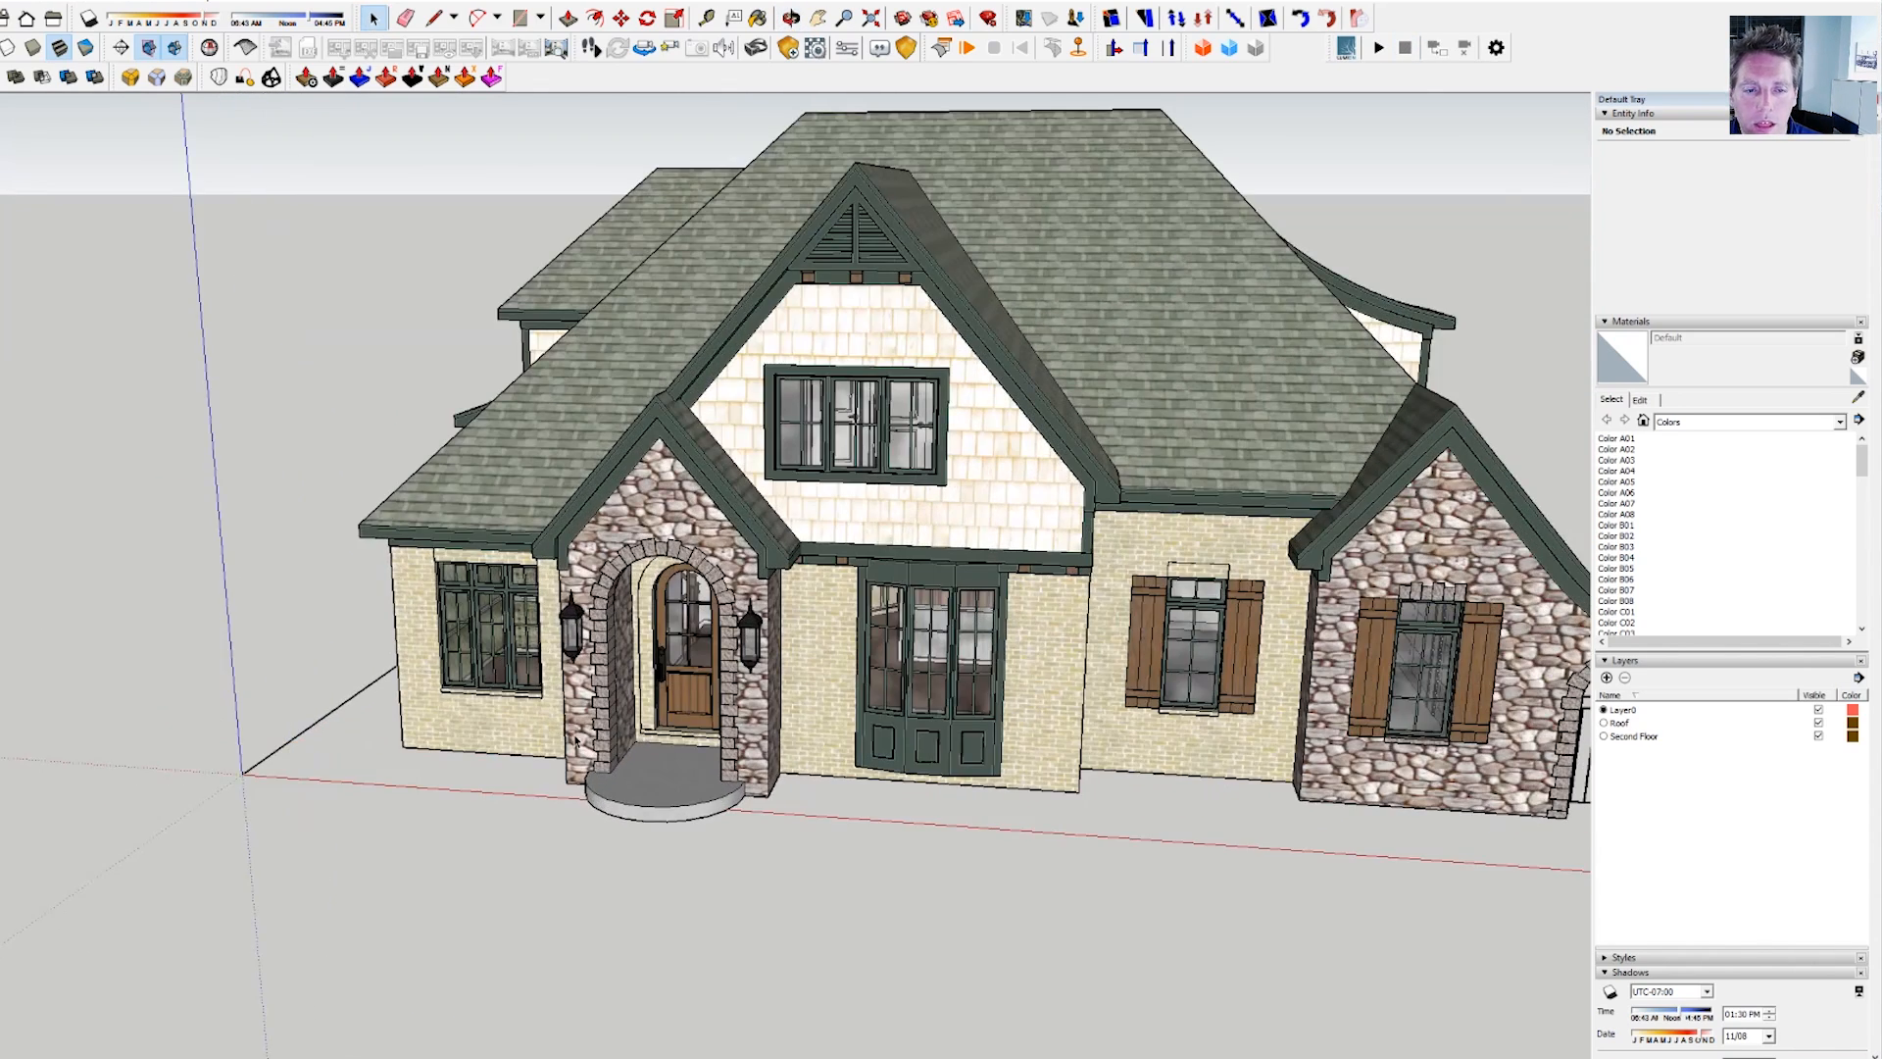
mouse_move(627, 735)
middle_mouse_down()
mouse_move(655, 674)
mouse_move(607, 676)
middle_mouse_up()
scroll(608, 671, "up", 3)
left_click(609, 665)
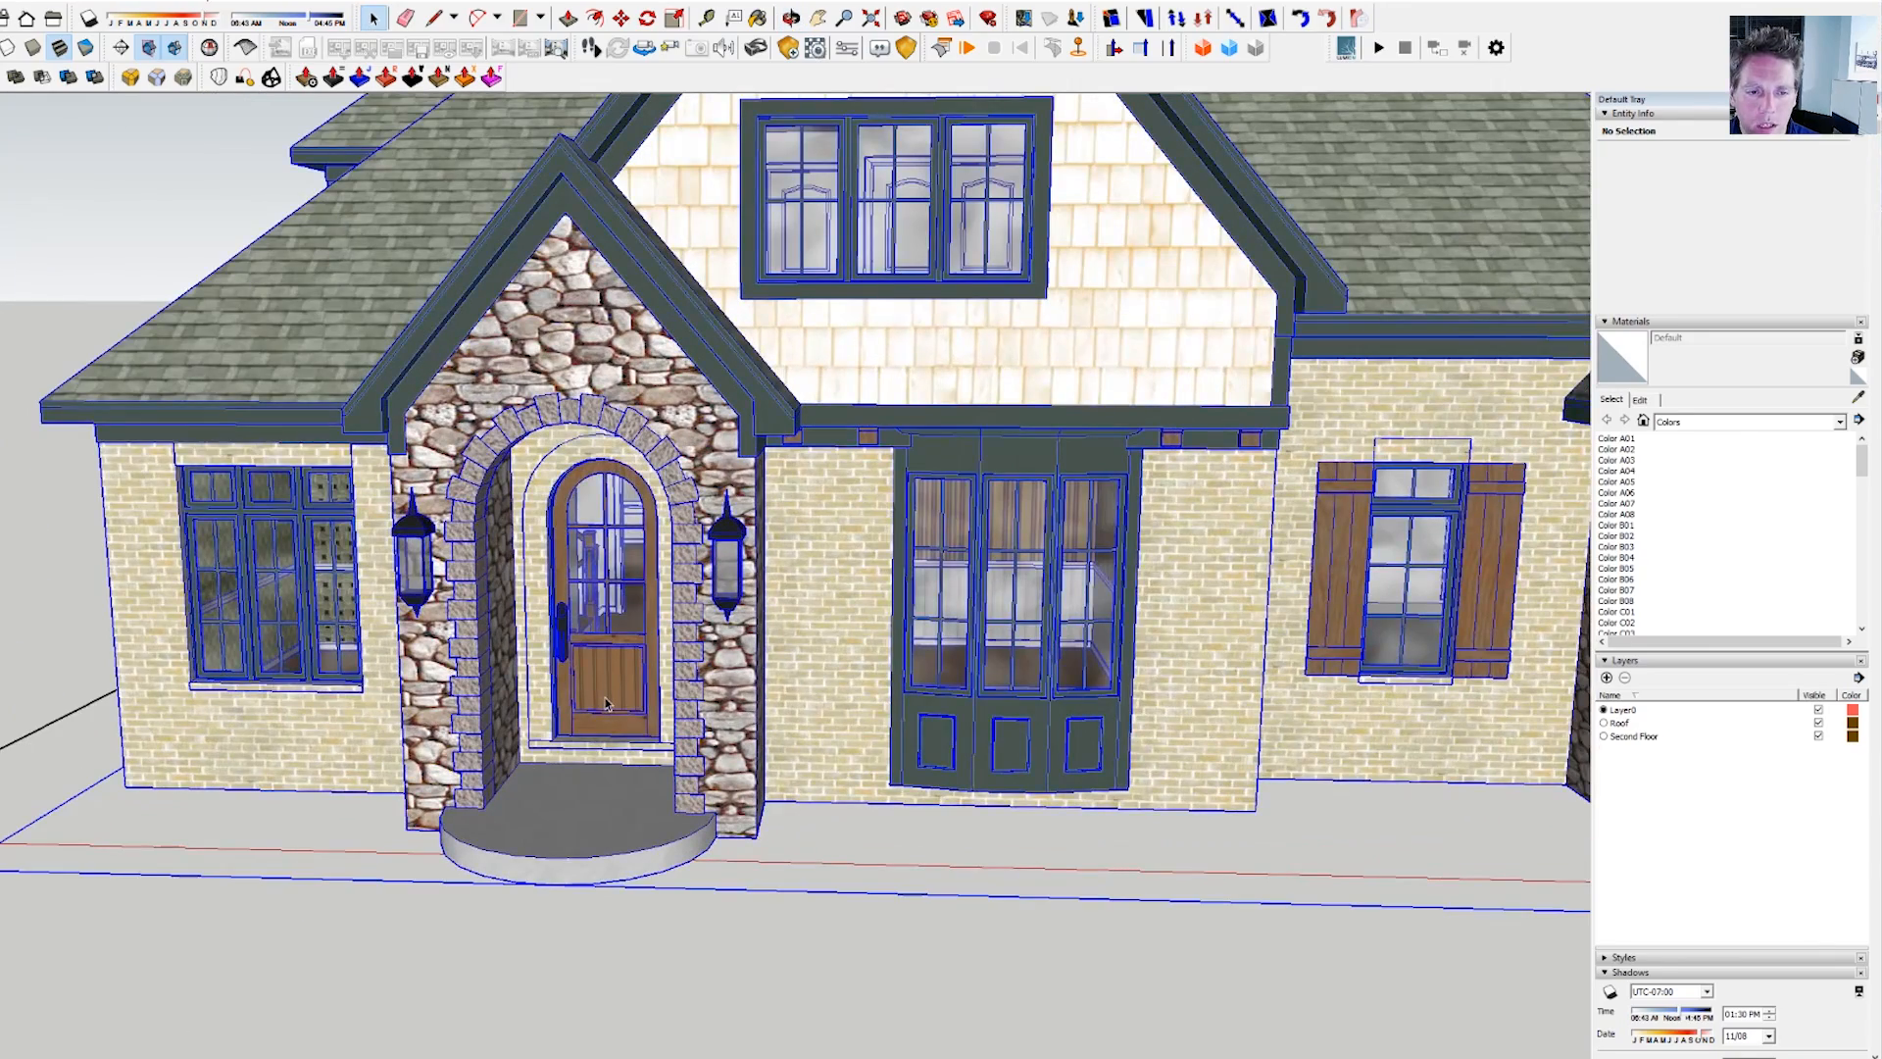
double_click(610, 664)
left_click(610, 664)
scroll(610, 664, "down", 2)
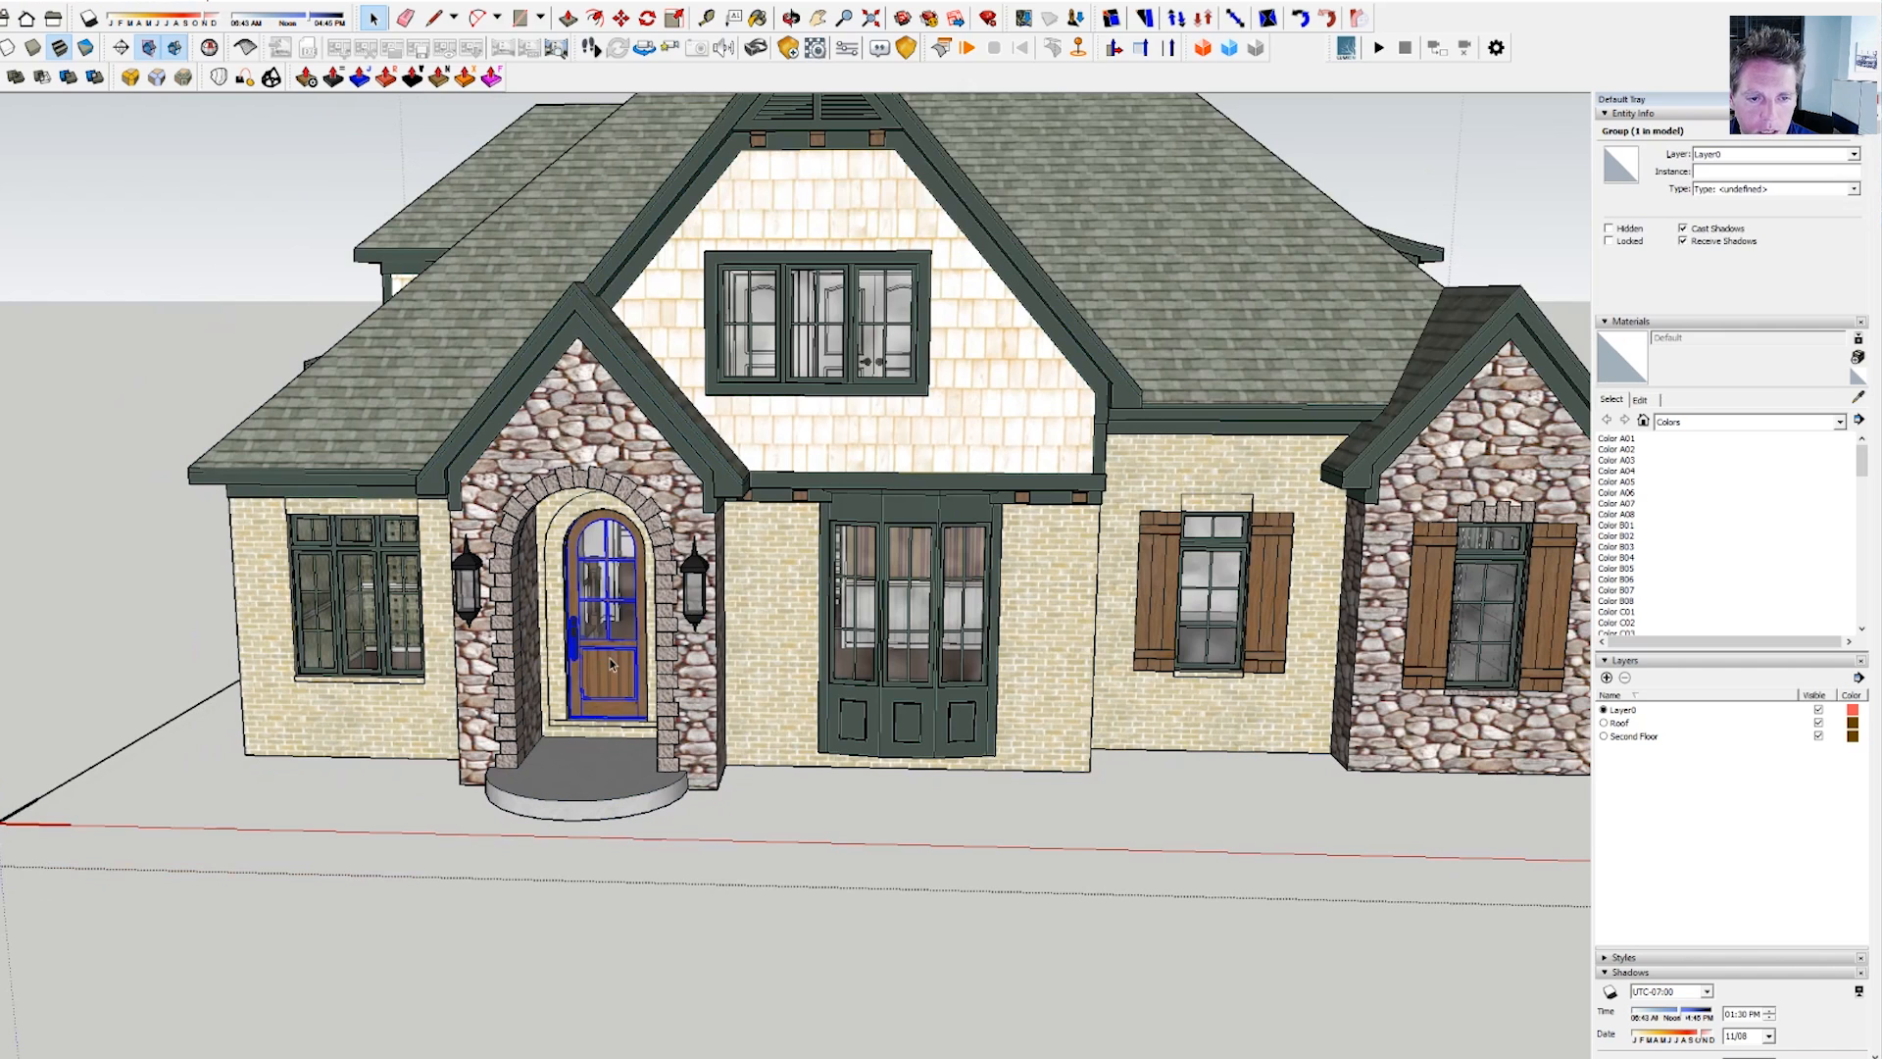
key("Delete")
scroll(610, 665, "down", 6)
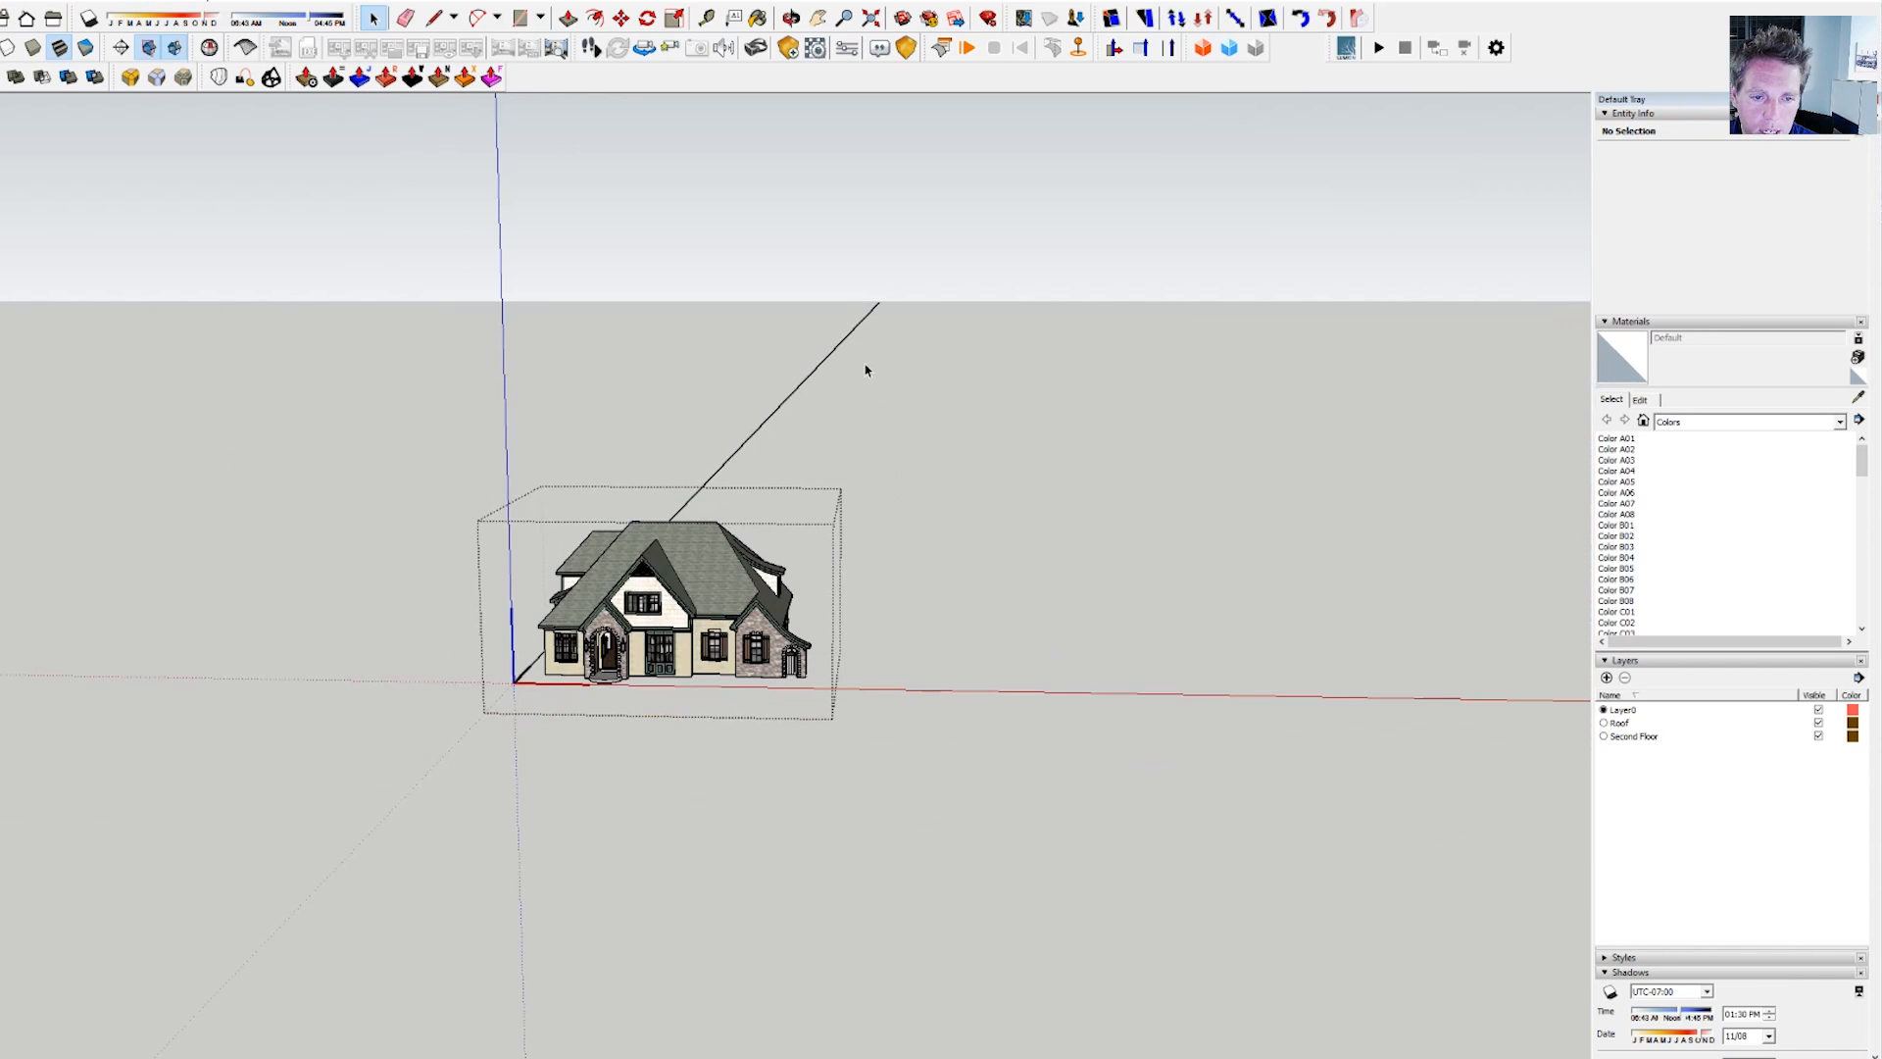
left_click(761, 448)
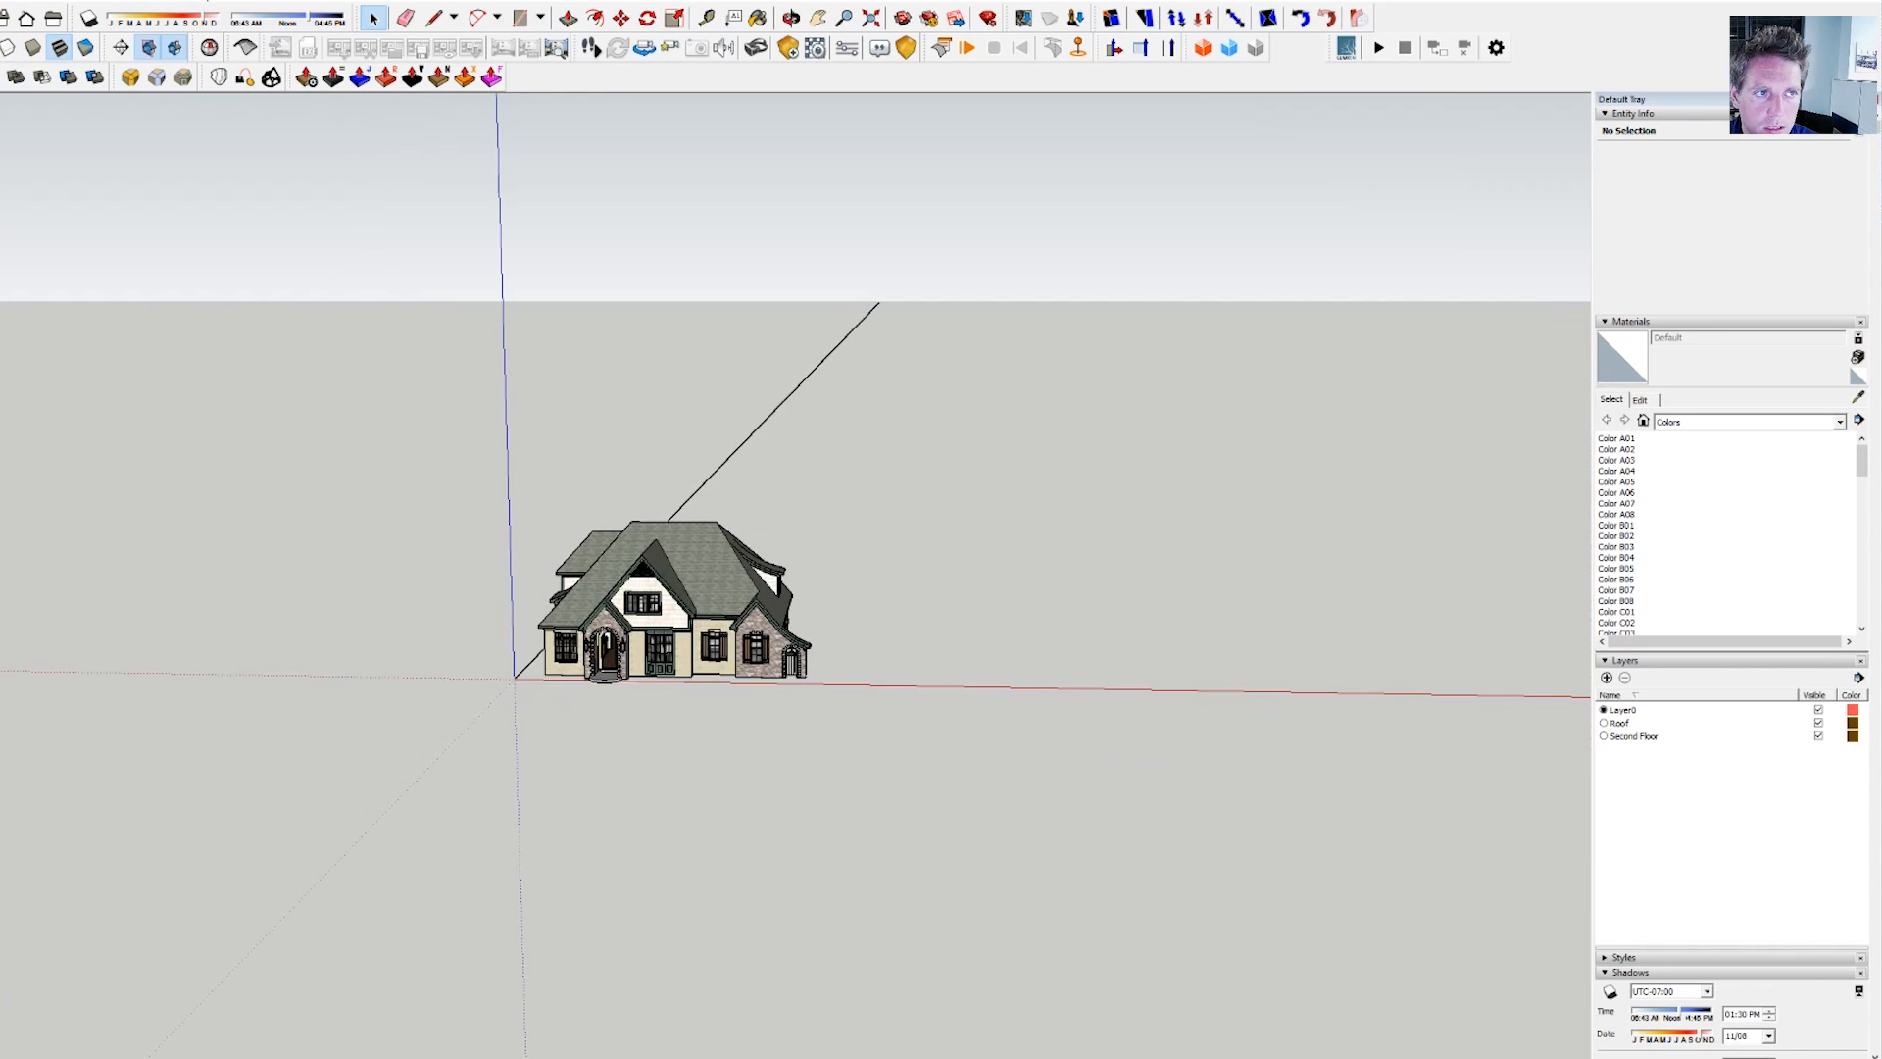
- Save the model to the Desktop under the file name House
left_click(10, 2)
left_click(63, 70)
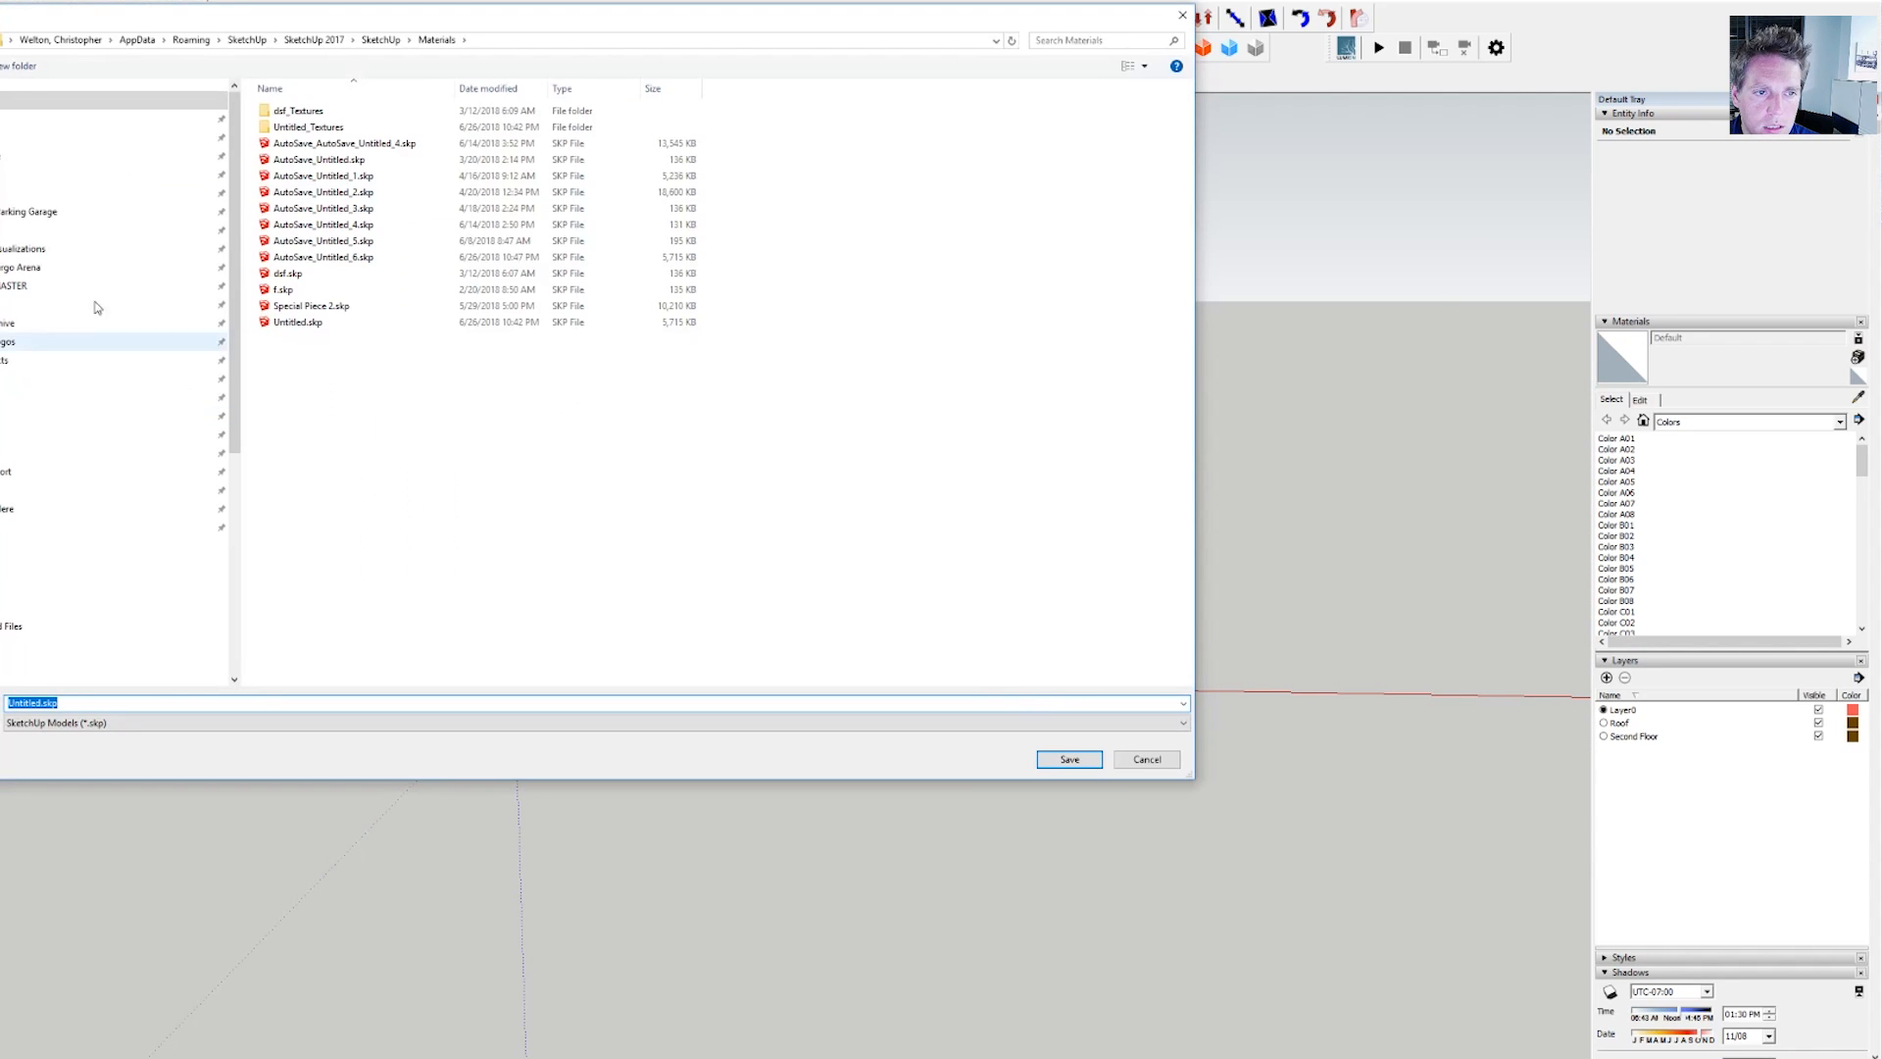
left_click(59, 117)
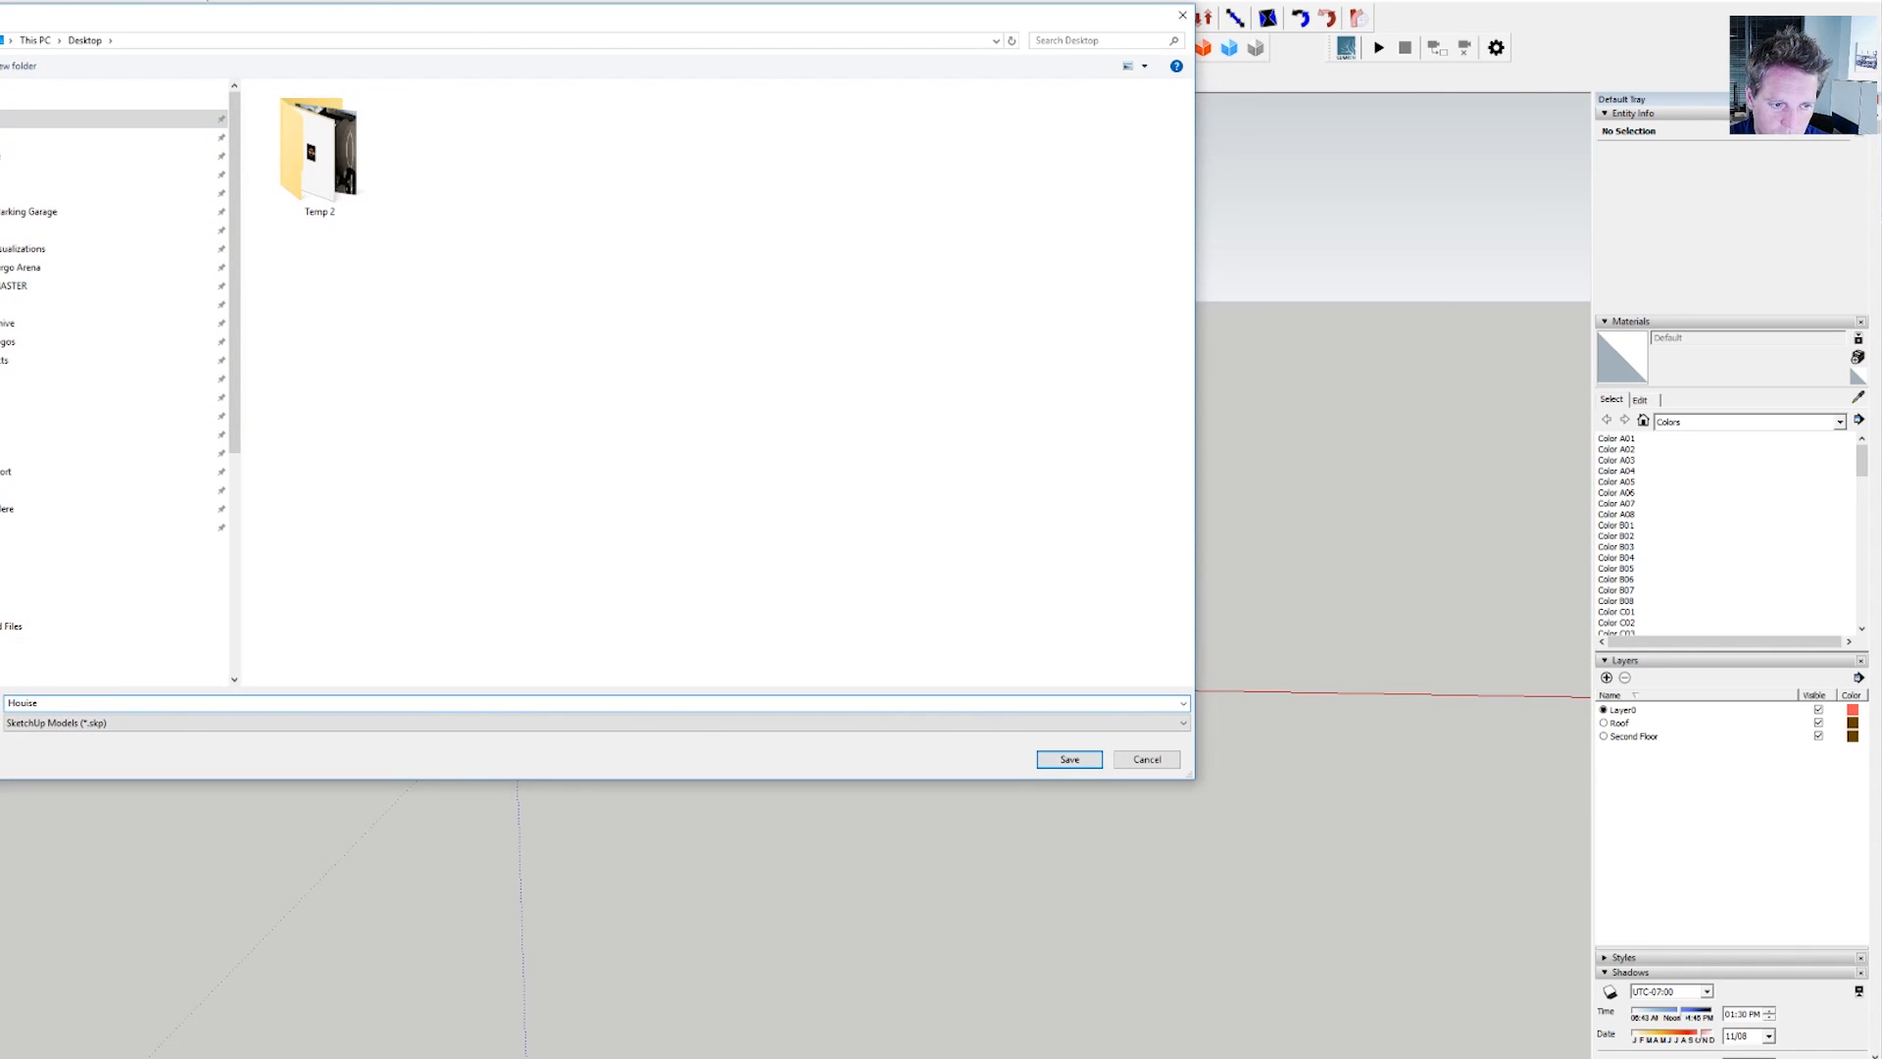
type("House")
key("Return")
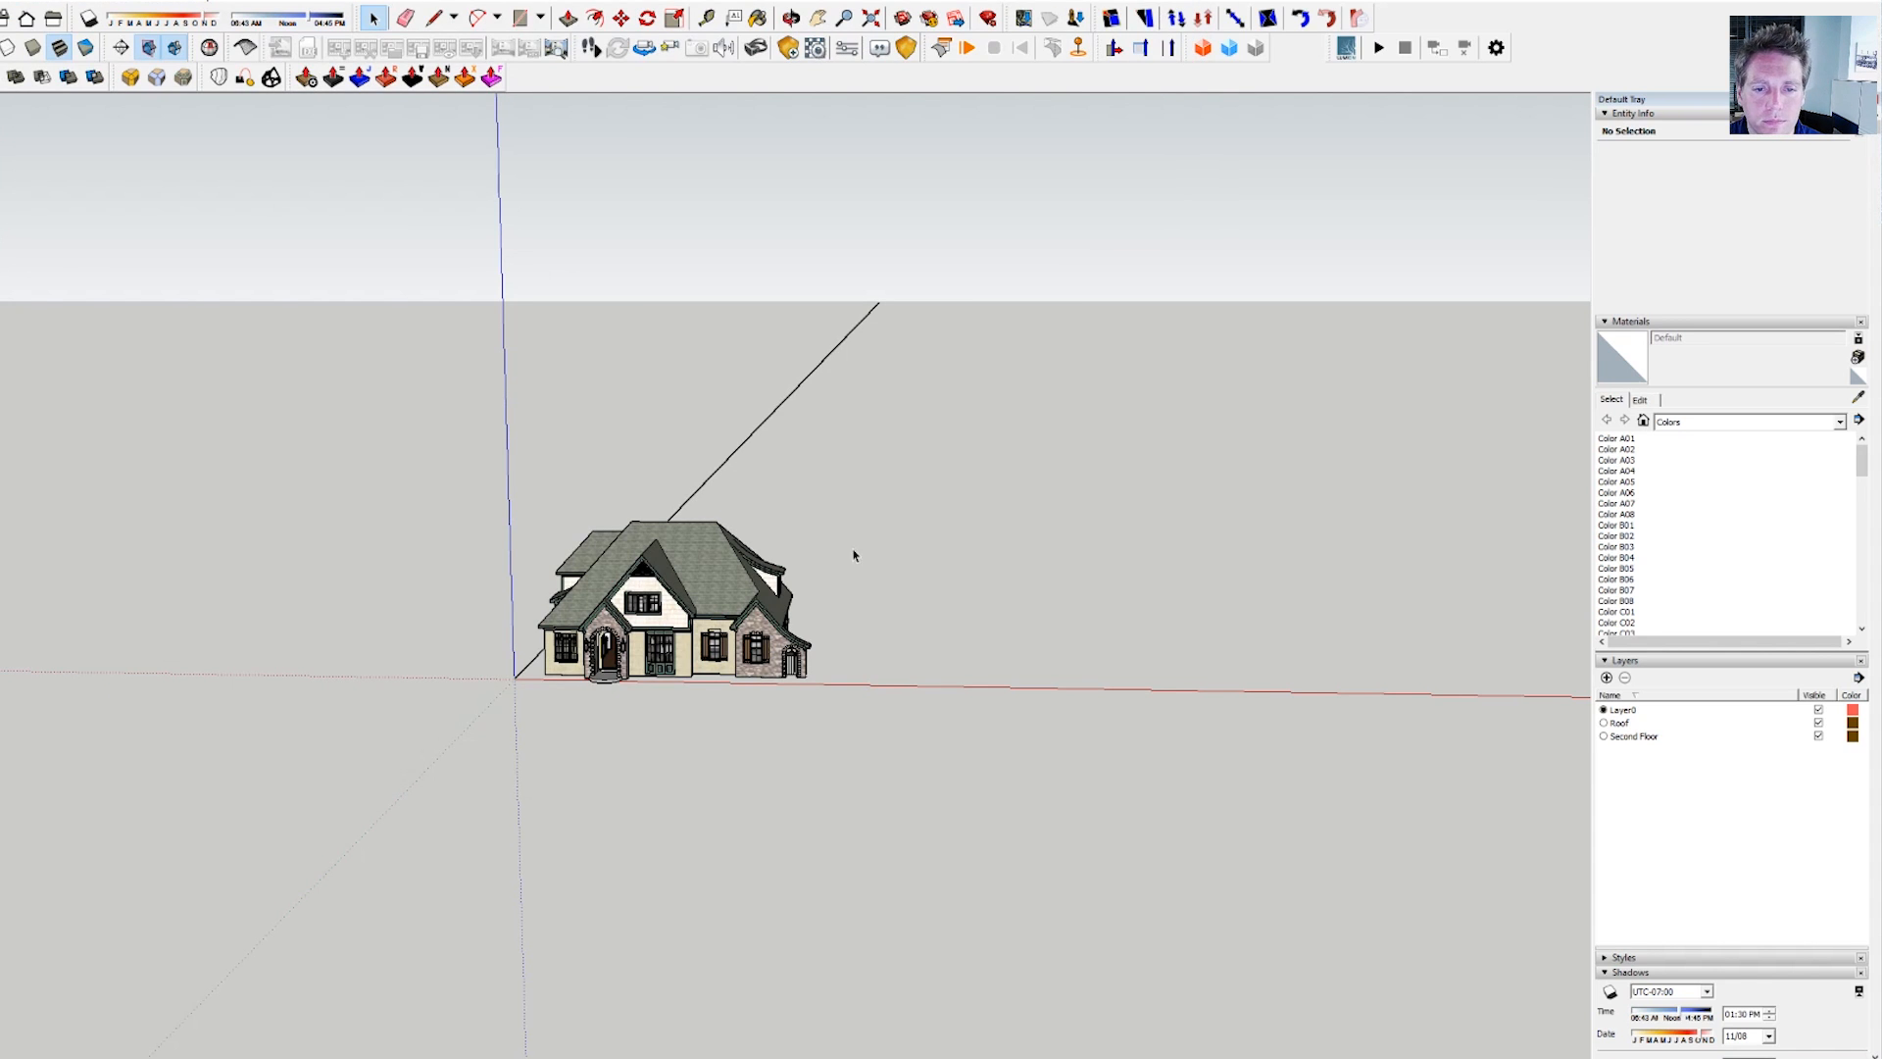
- Clear the selection of the house and launch a second SketchUp window
left_click(598, 542)
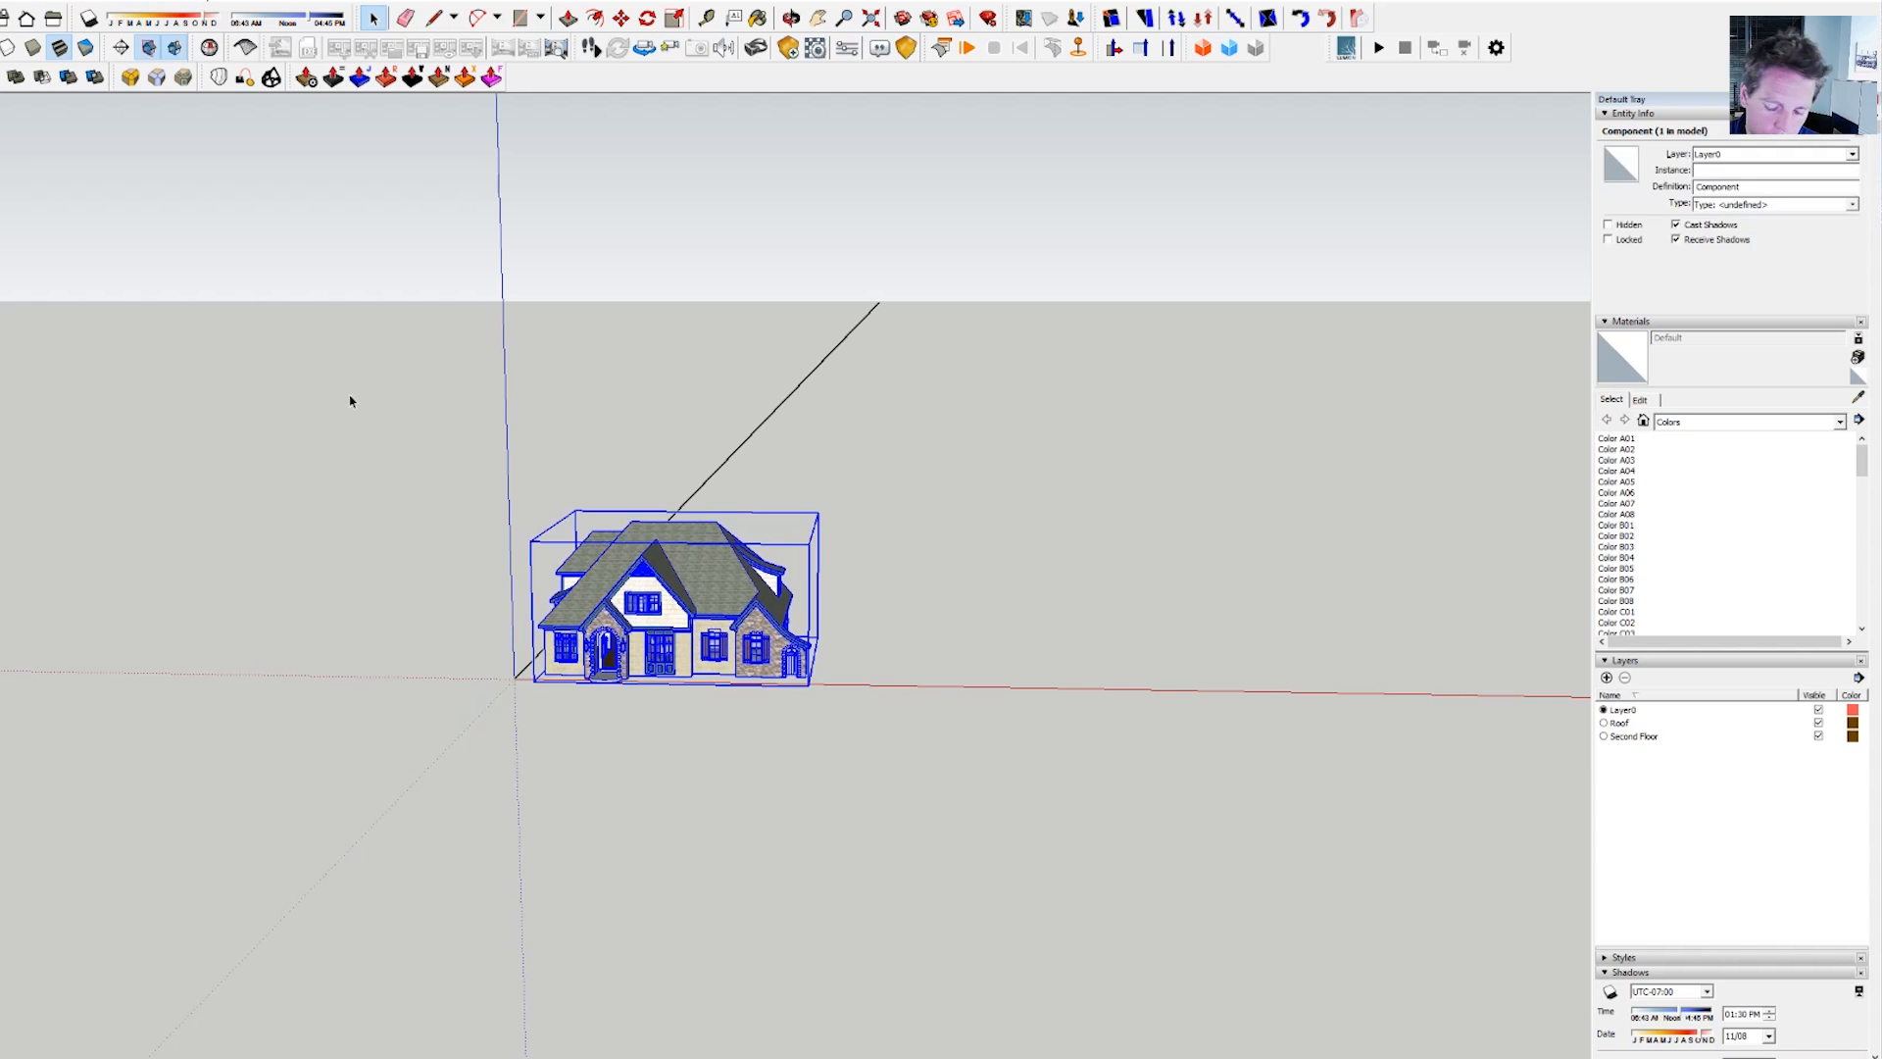
left_click(873, 496)
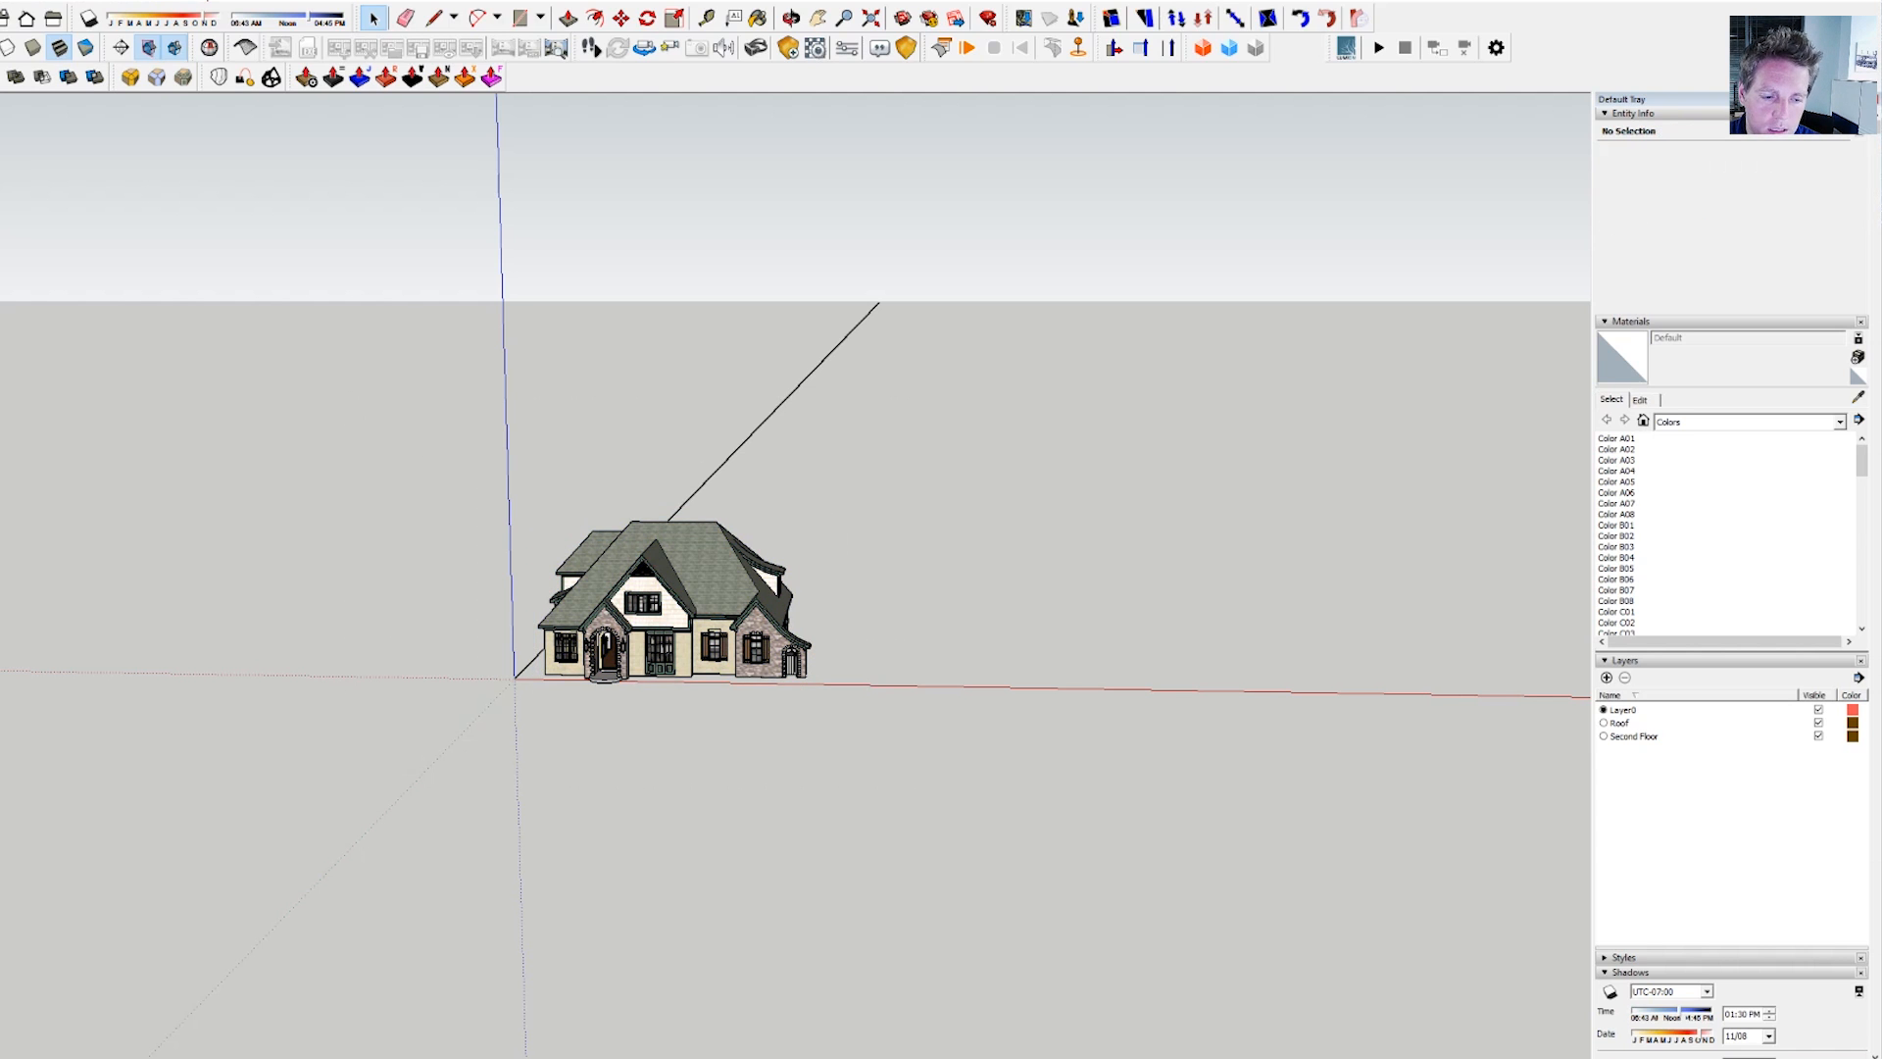
right_click(336, 1055)
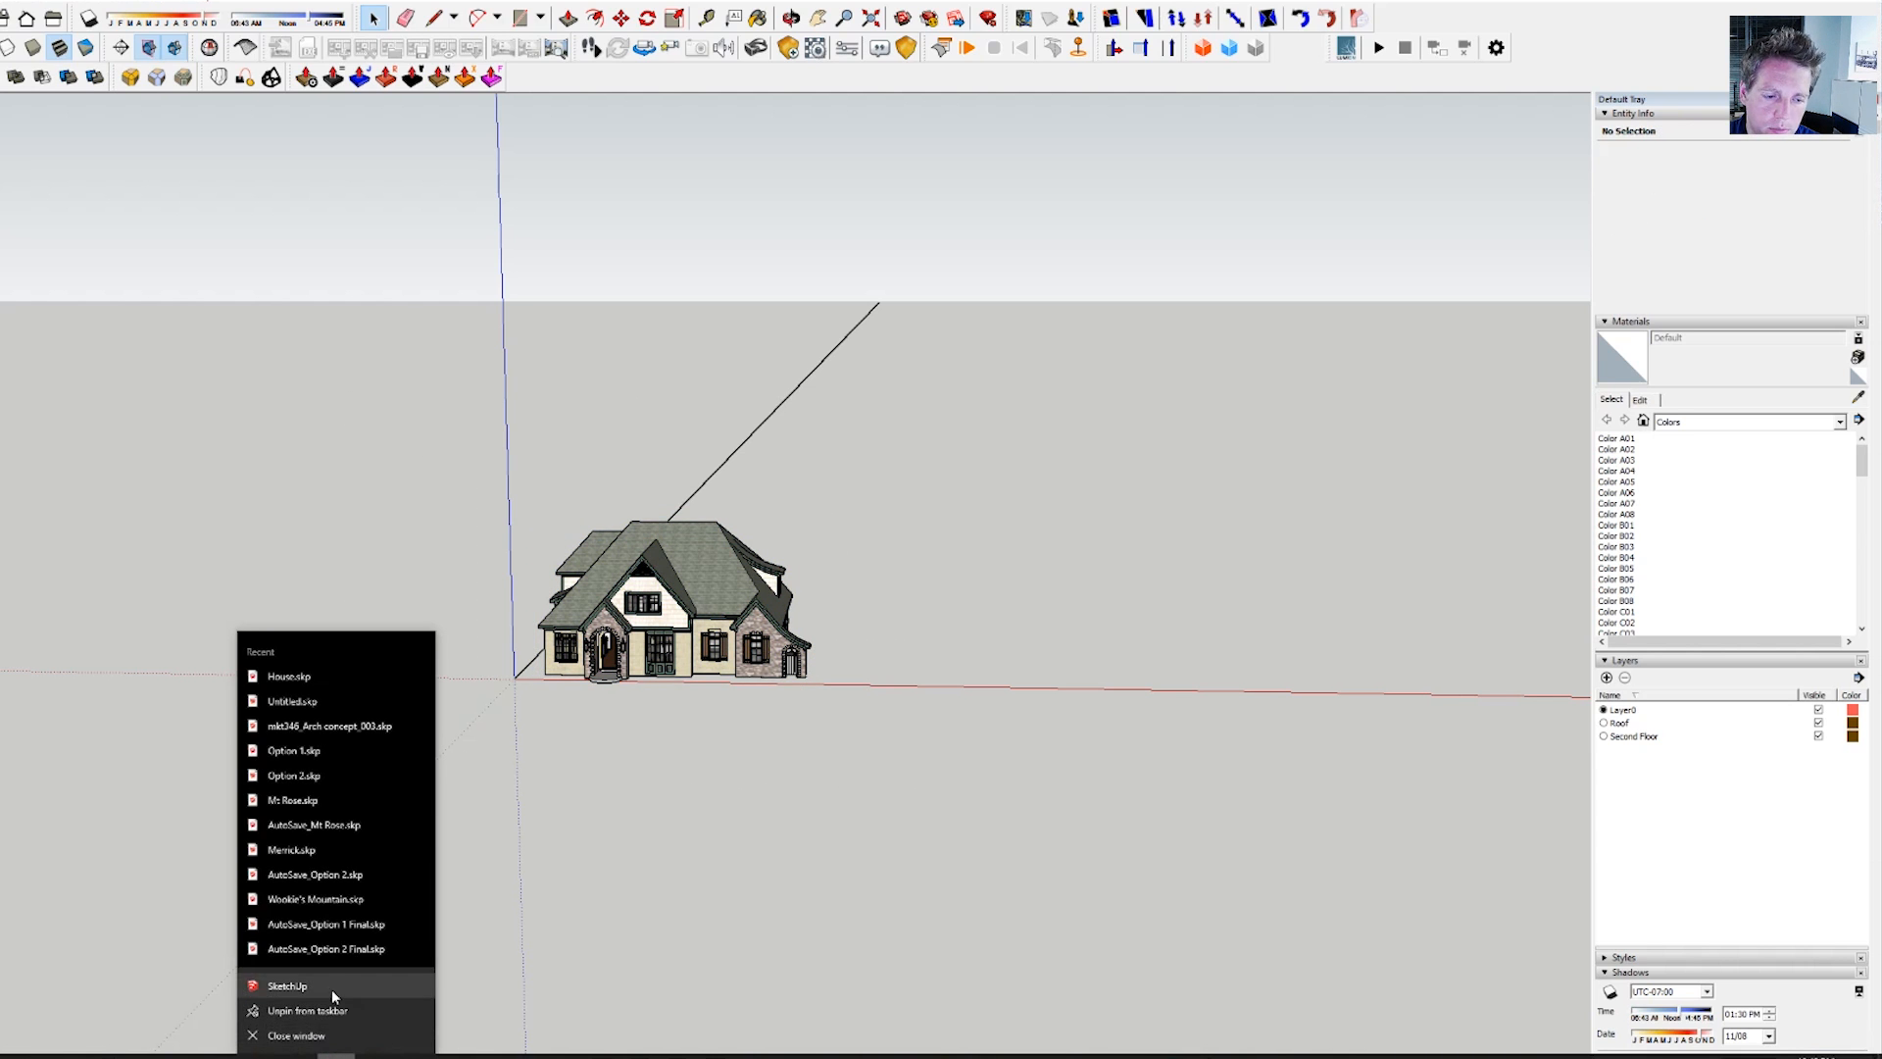
left_click(333, 990)
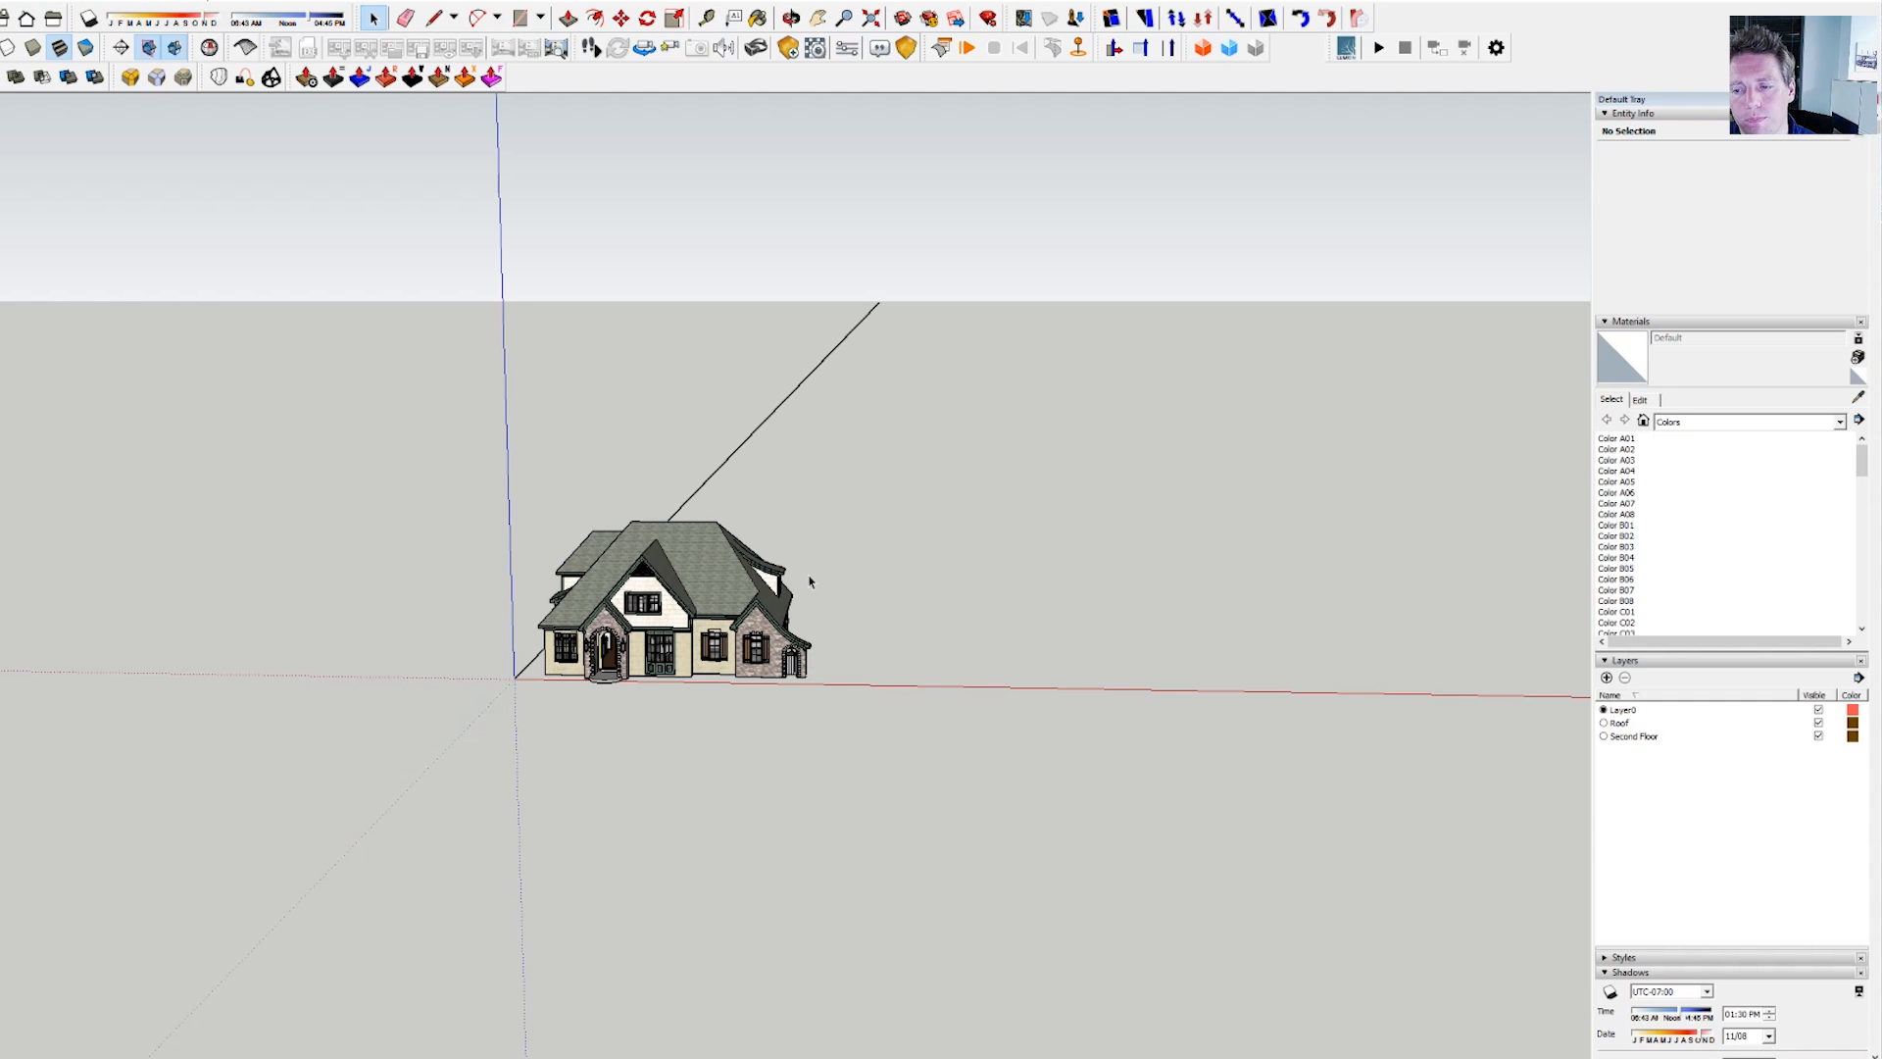
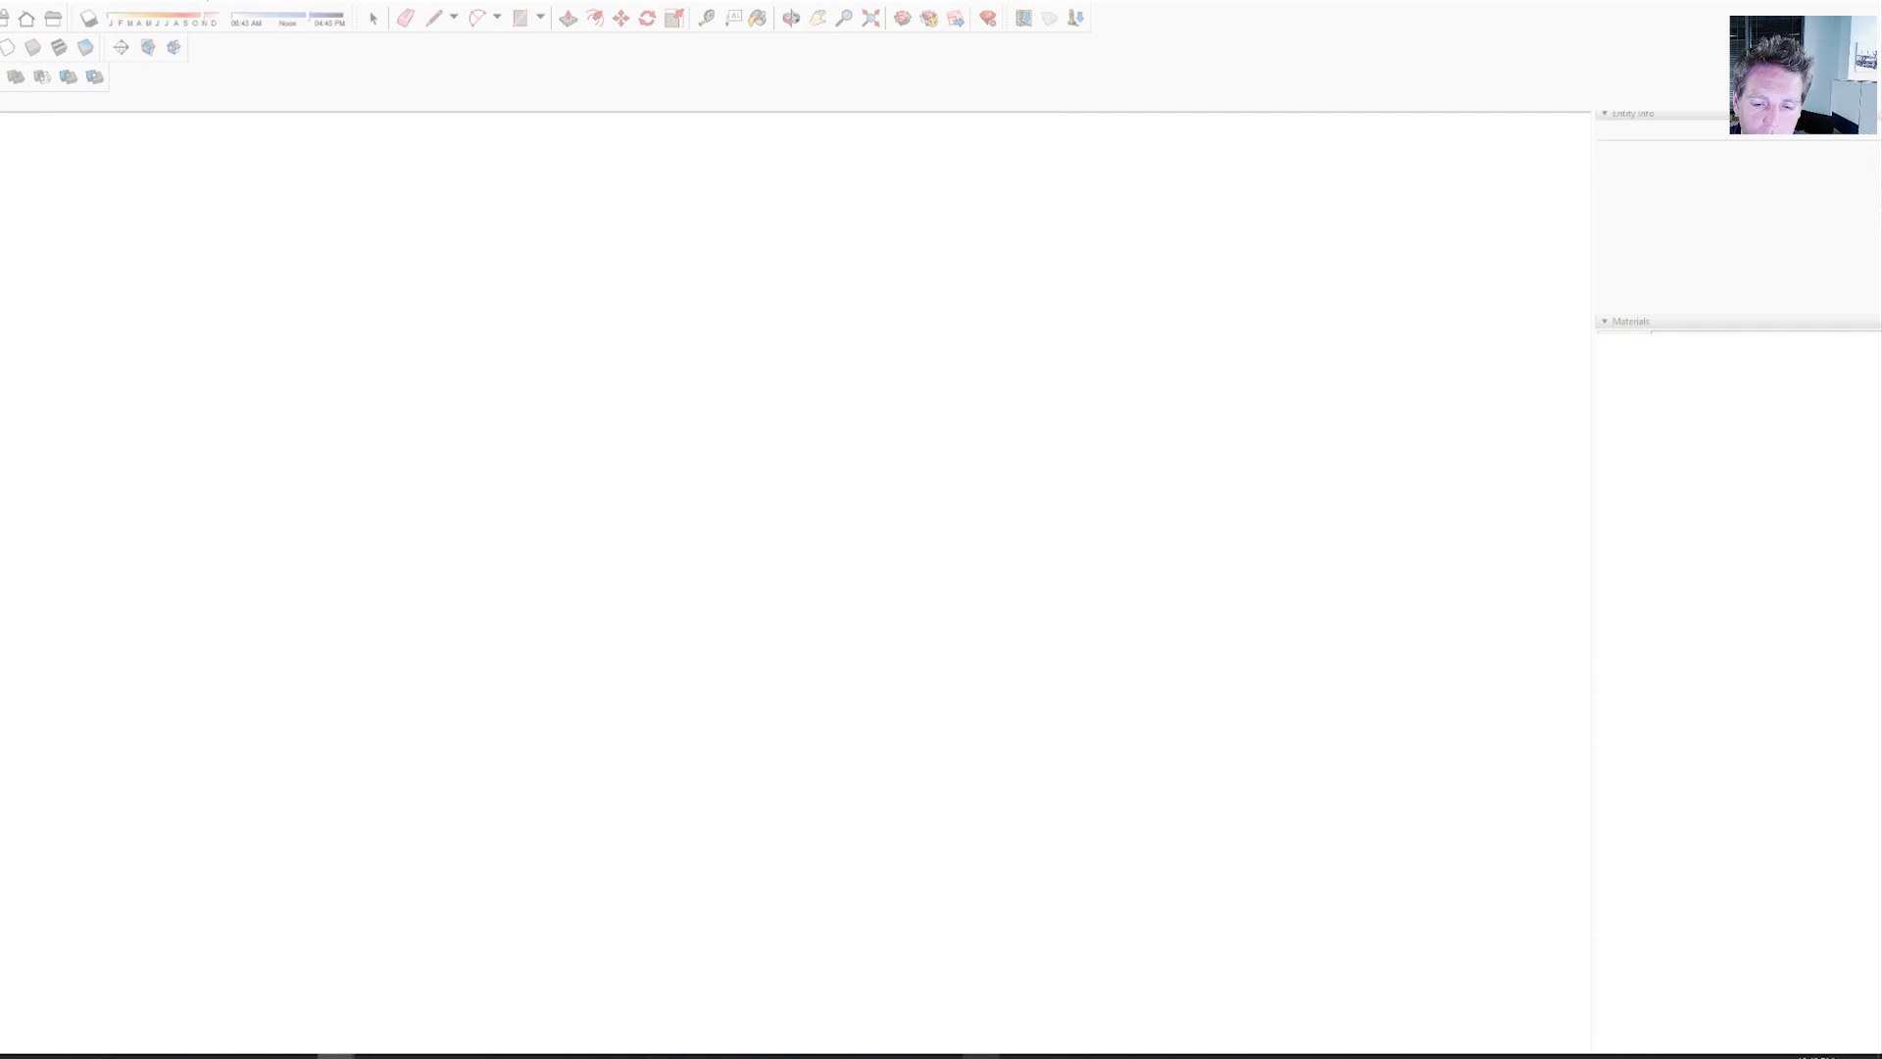
- Go to the new SketchUp window, select the default scale figure and dismiss the Enscape update notification
key("alt+Tab")
key("s")
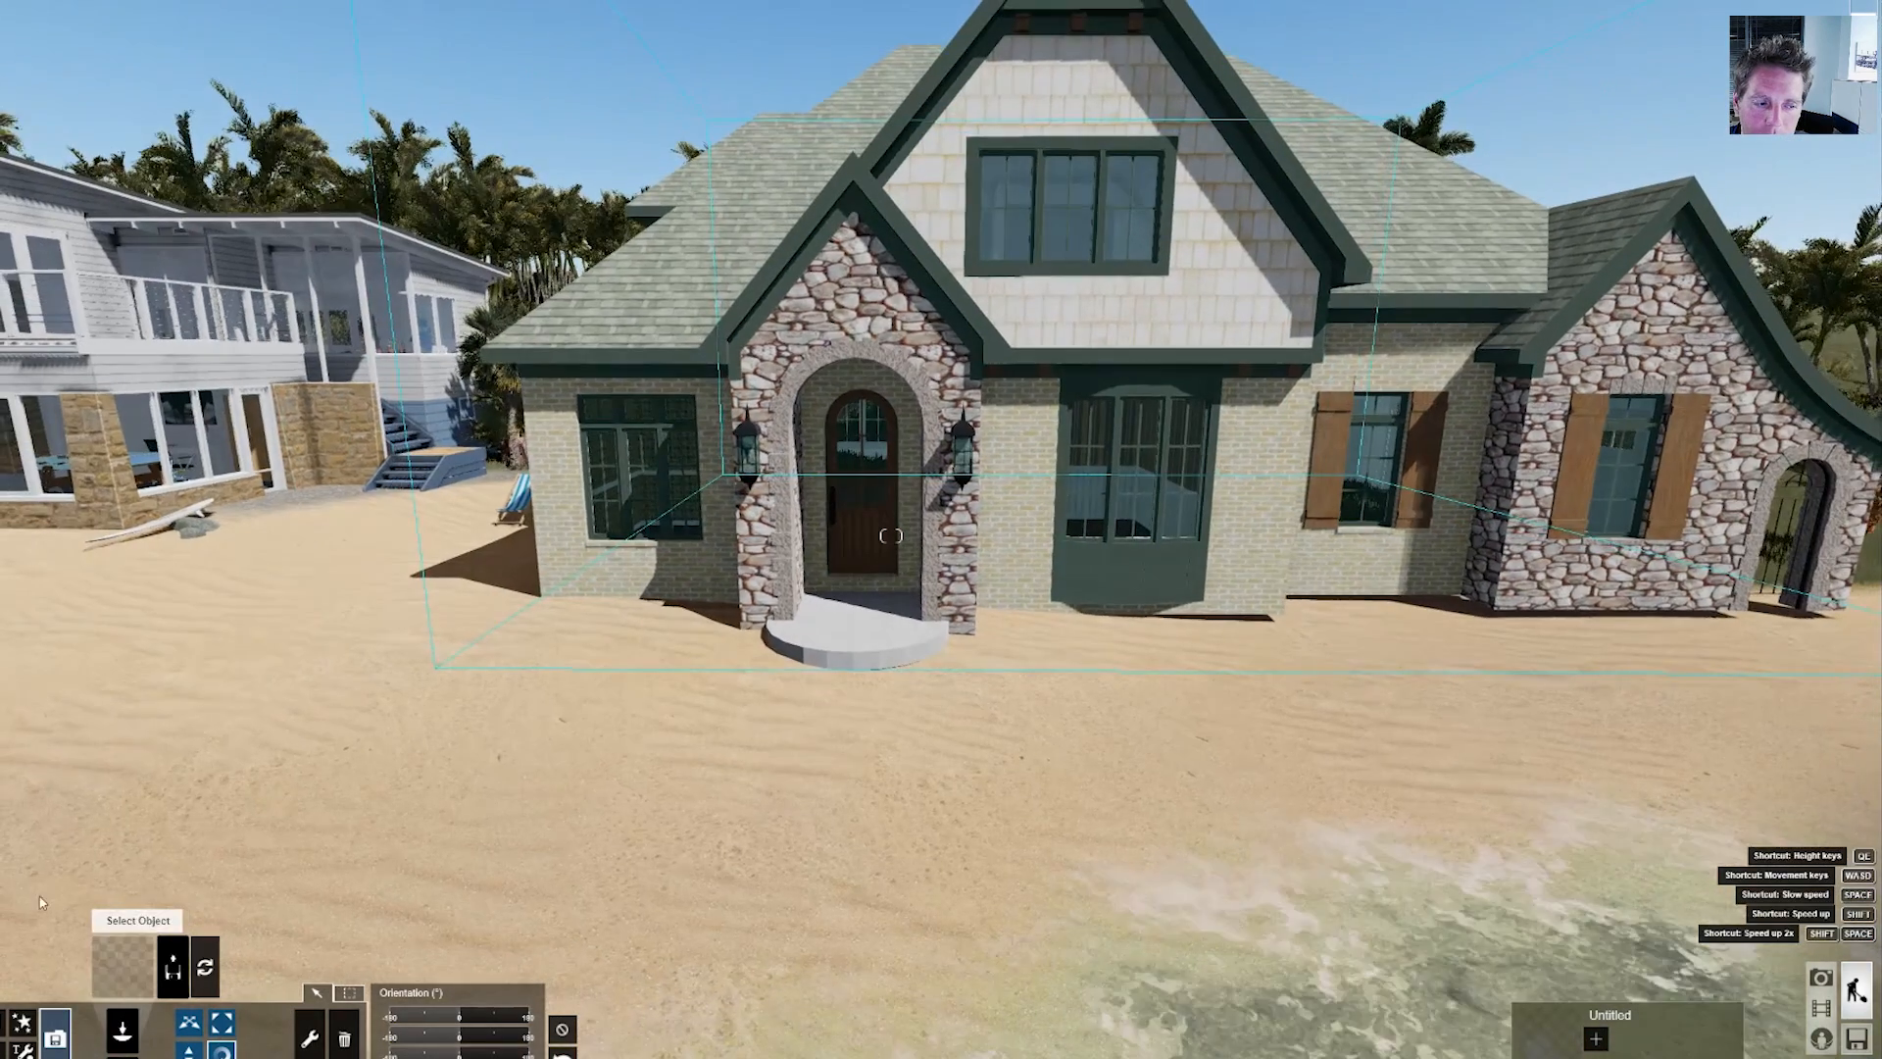
key("alt+Tab")
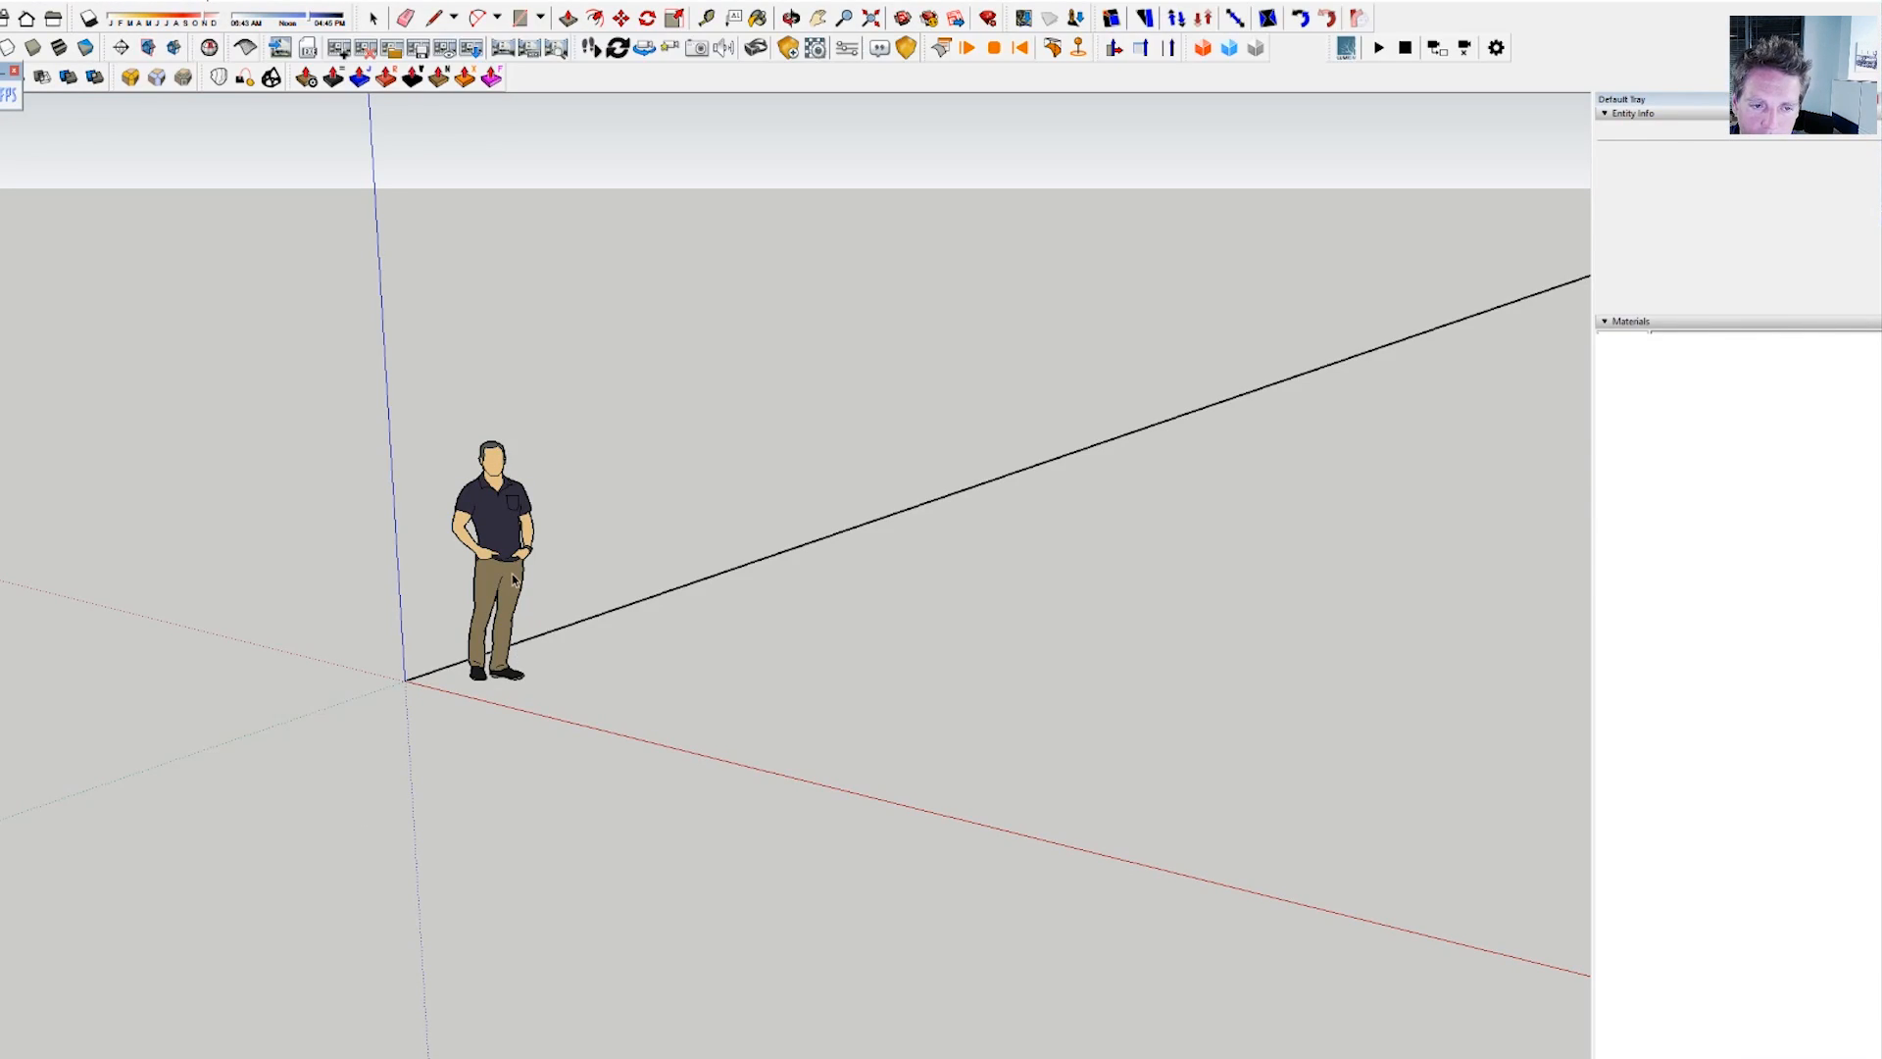
left_click(513, 579)
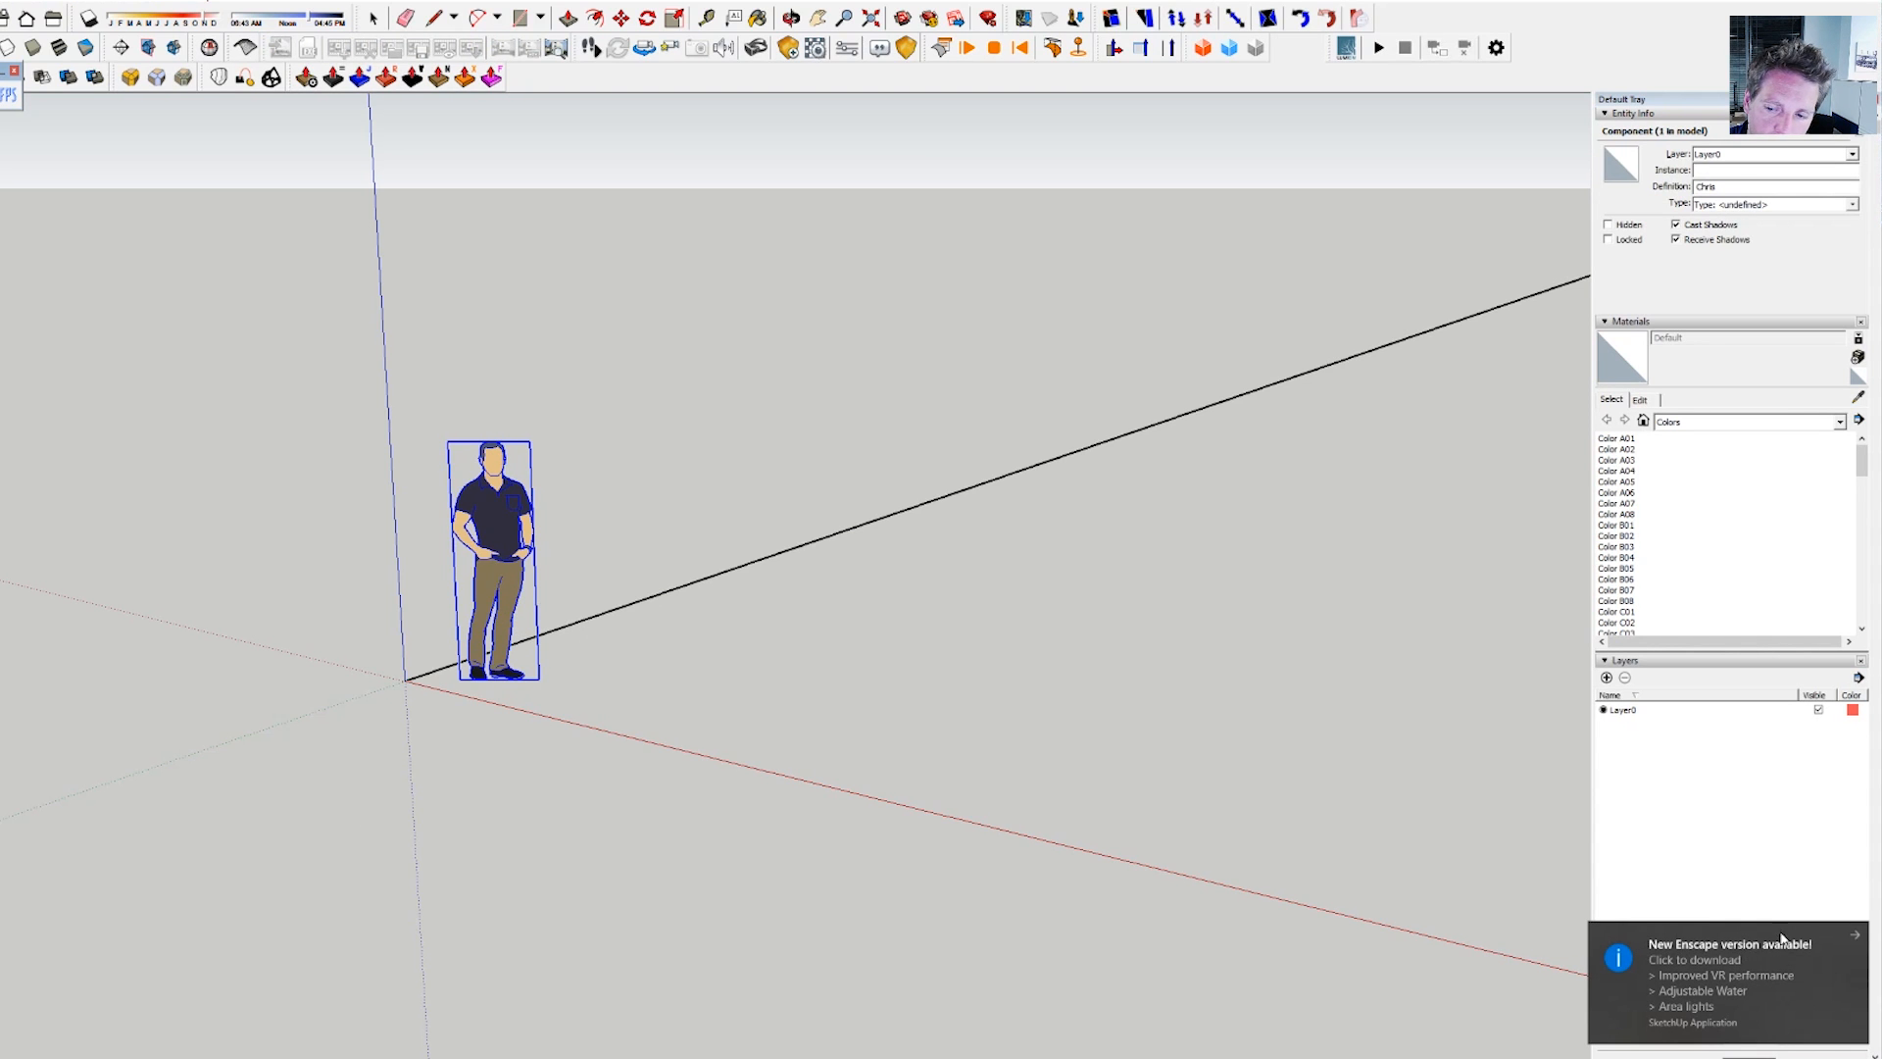
left_click(1856, 938)
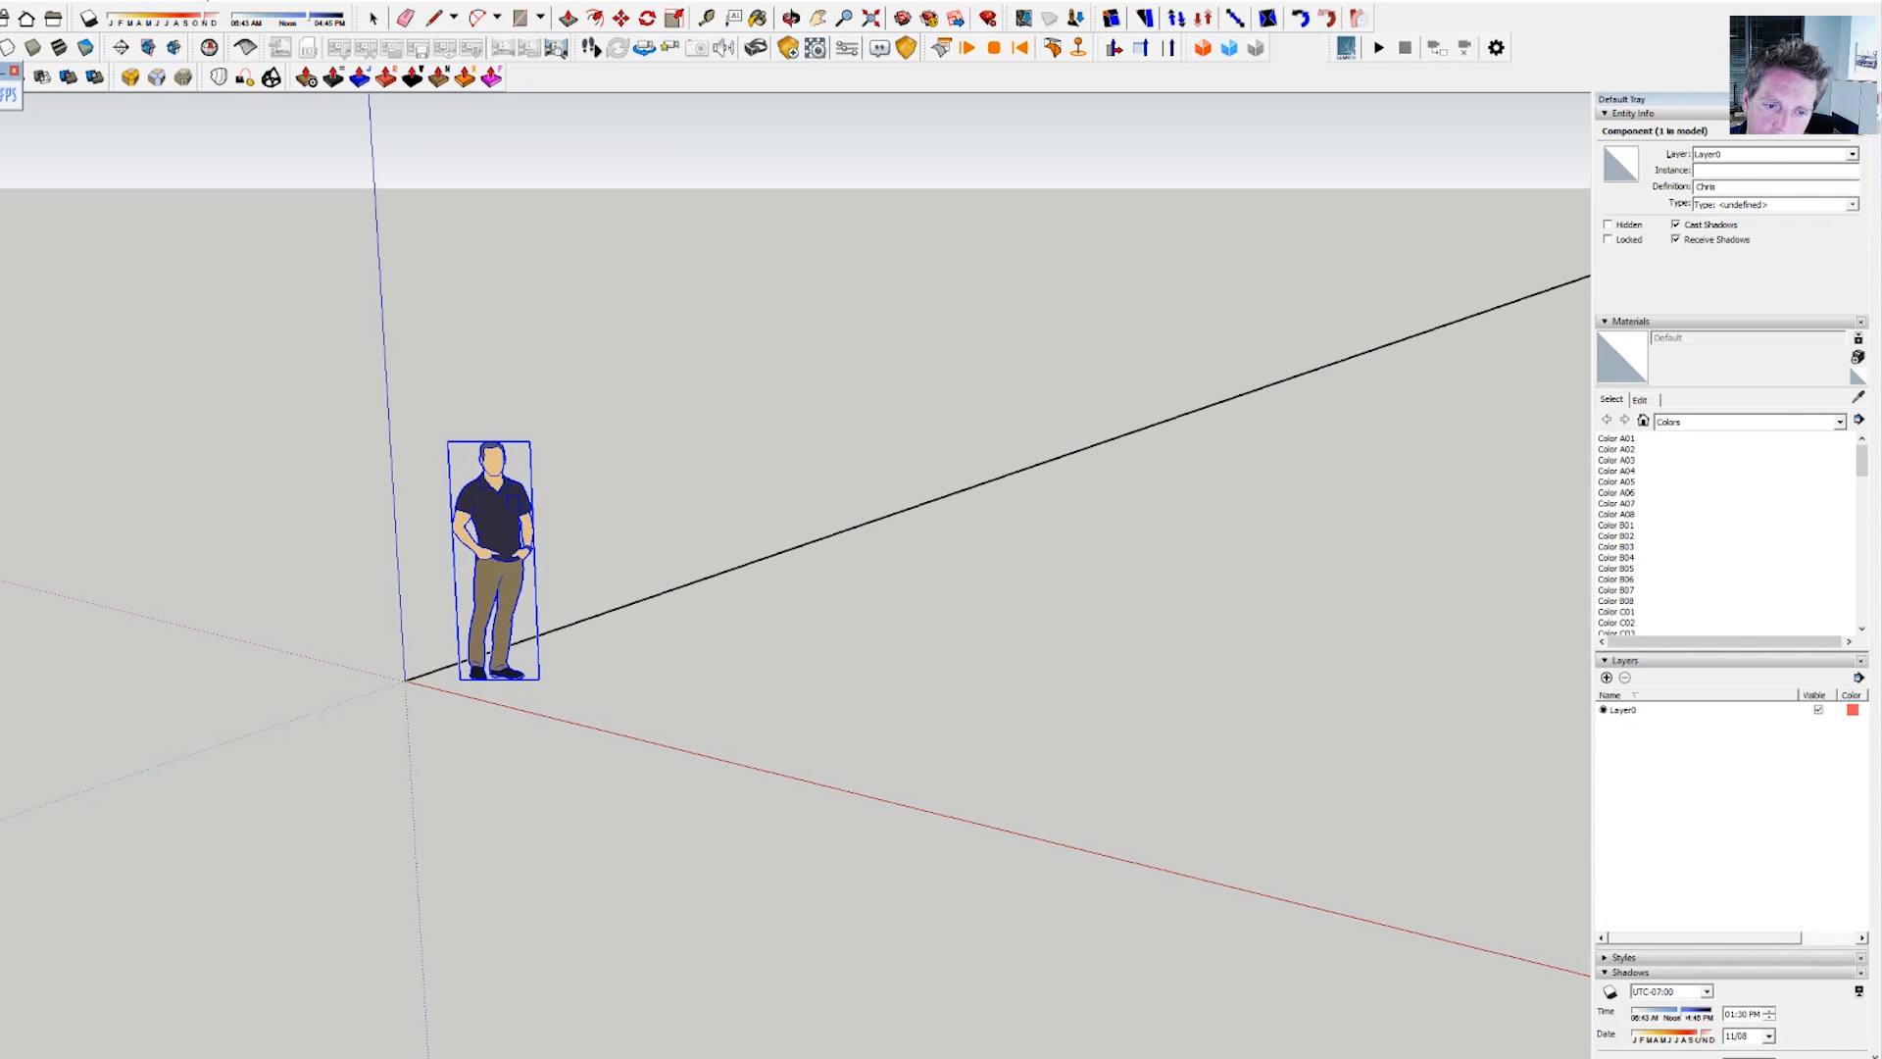
- Switch to Lumion and re-import the placed house model from the new file House.skp on the Desktop
key("alt+Tab")
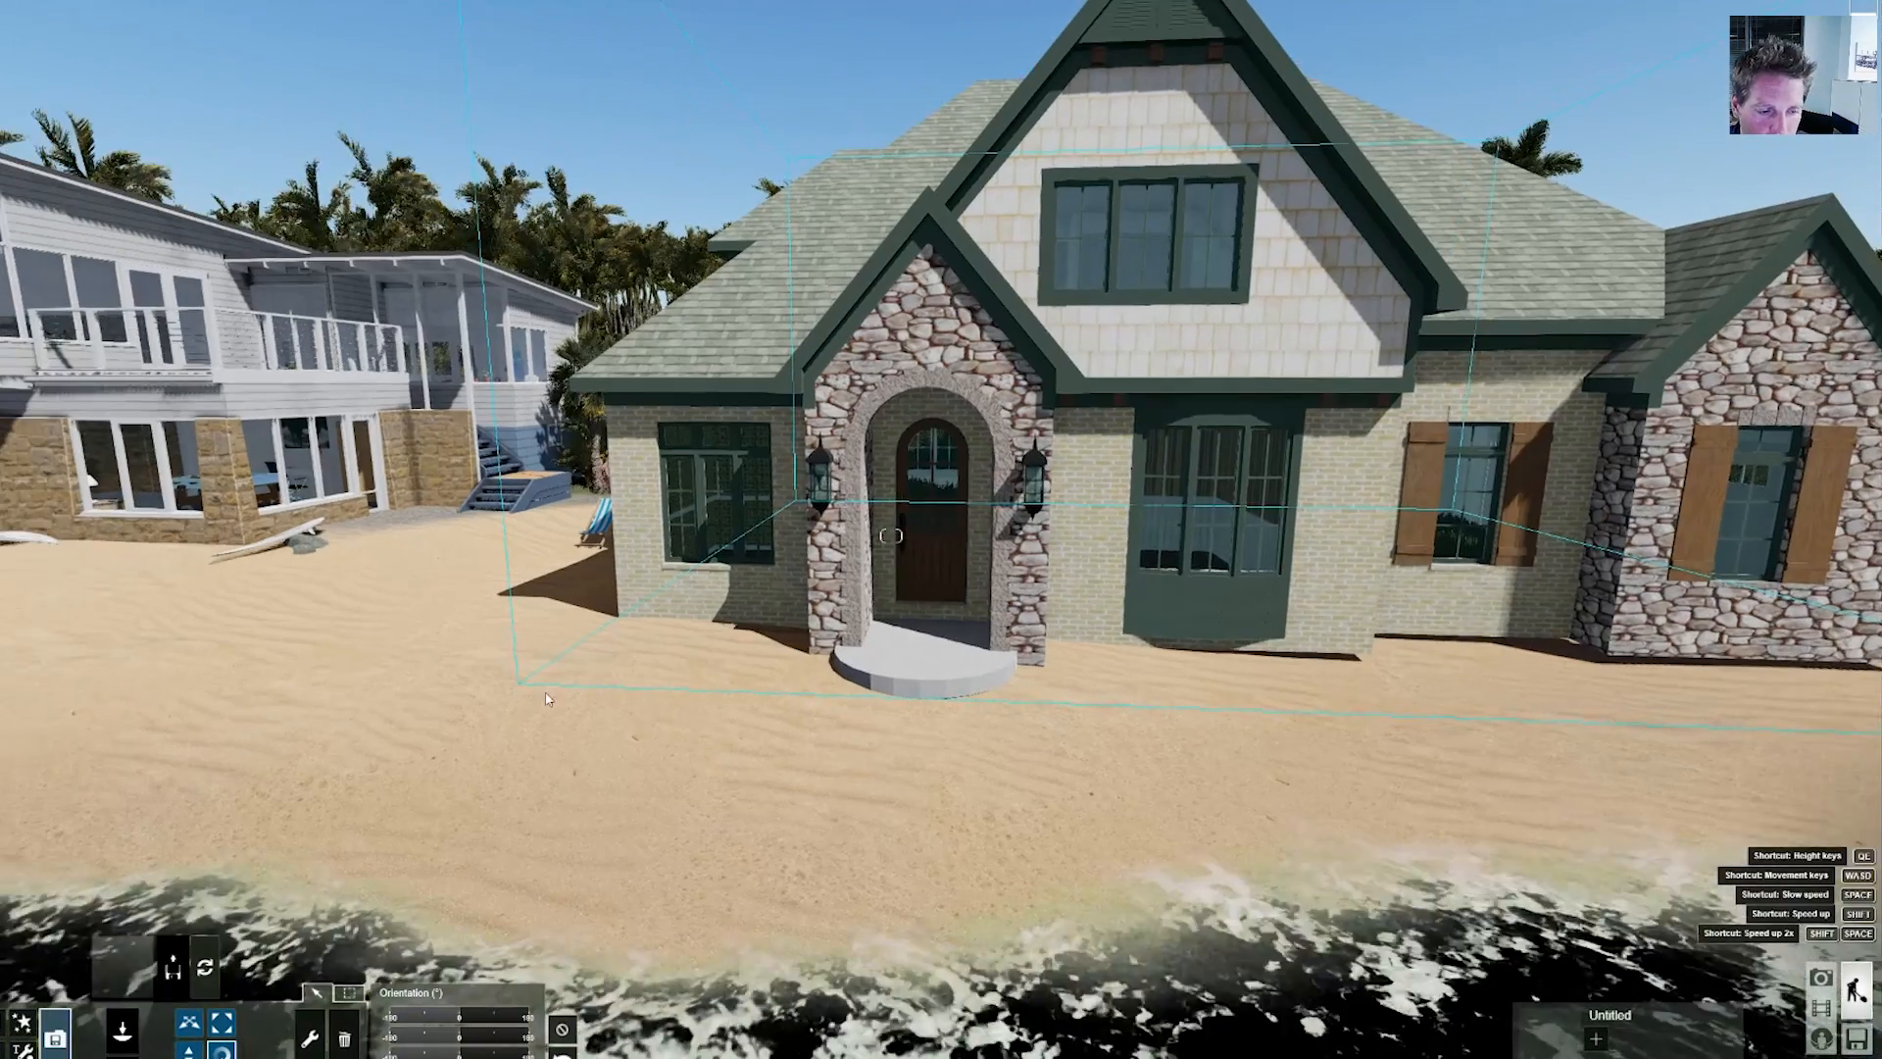
right_click_drag(548, 698, 597, 721)
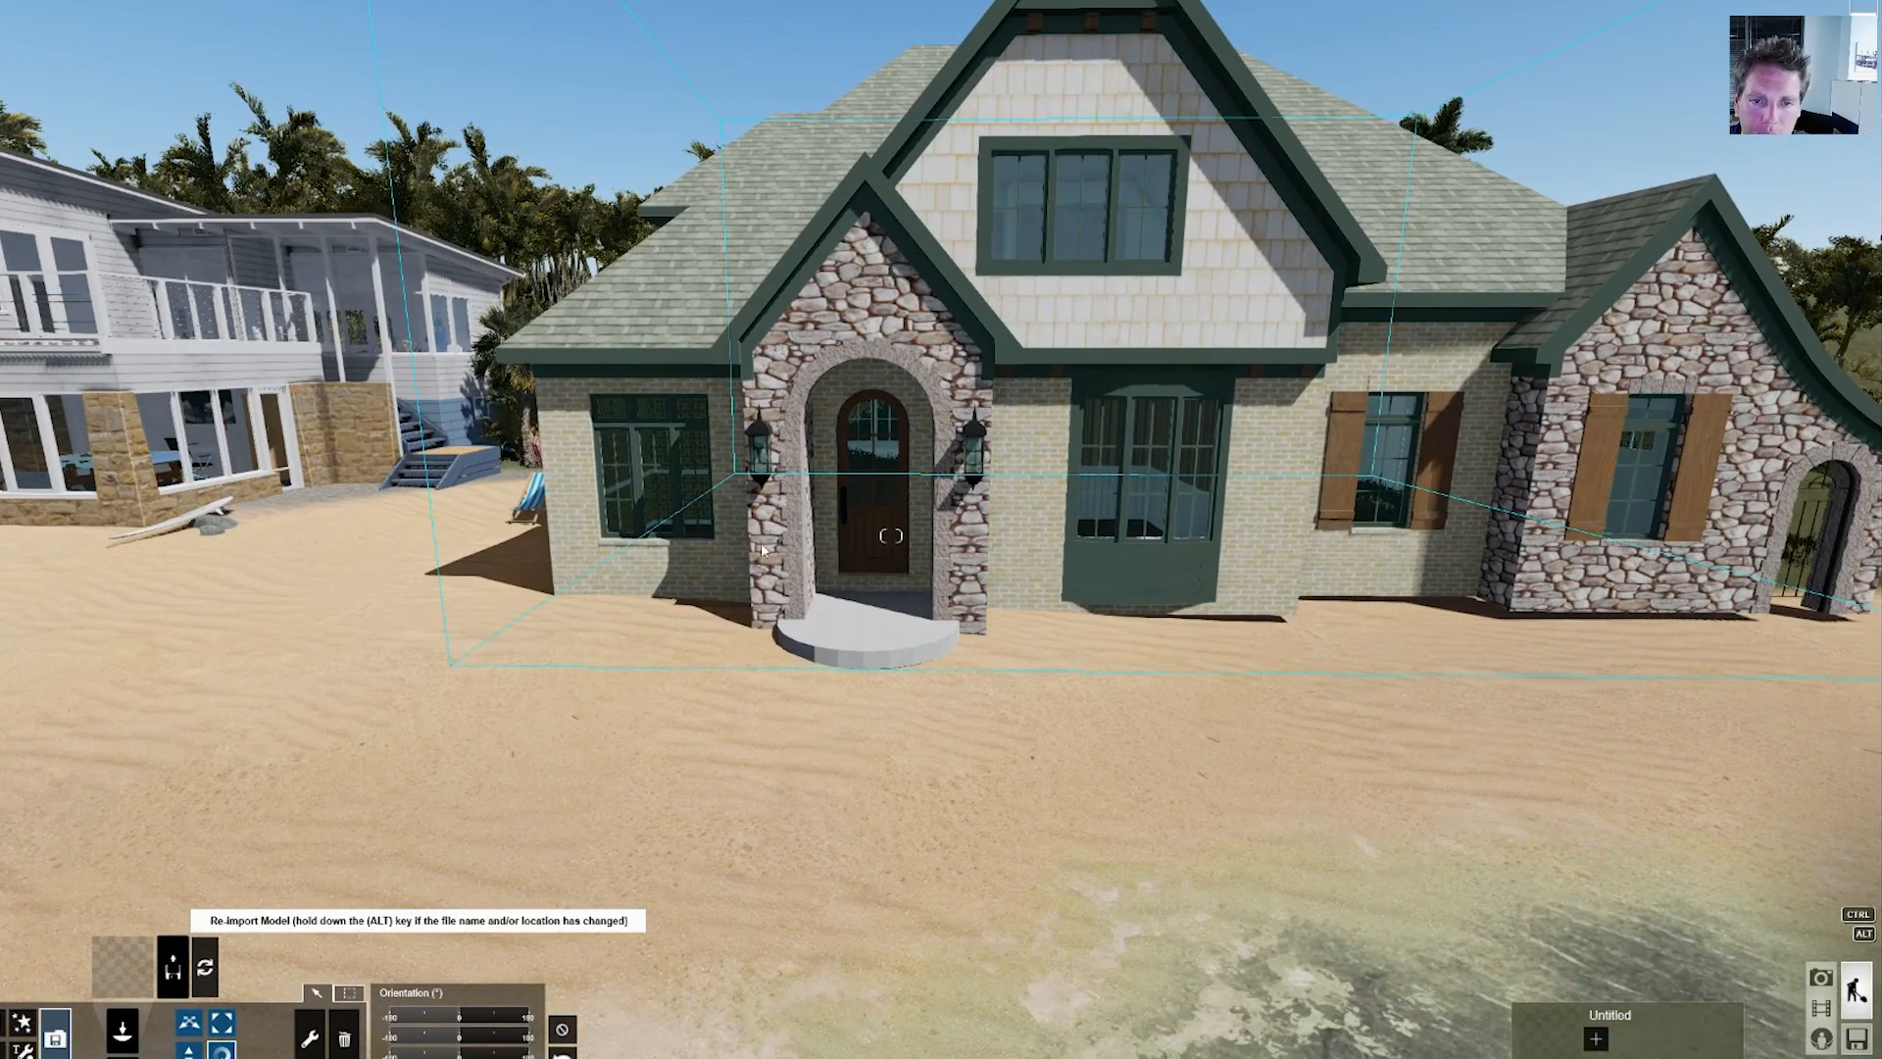
key("alt+Tab")
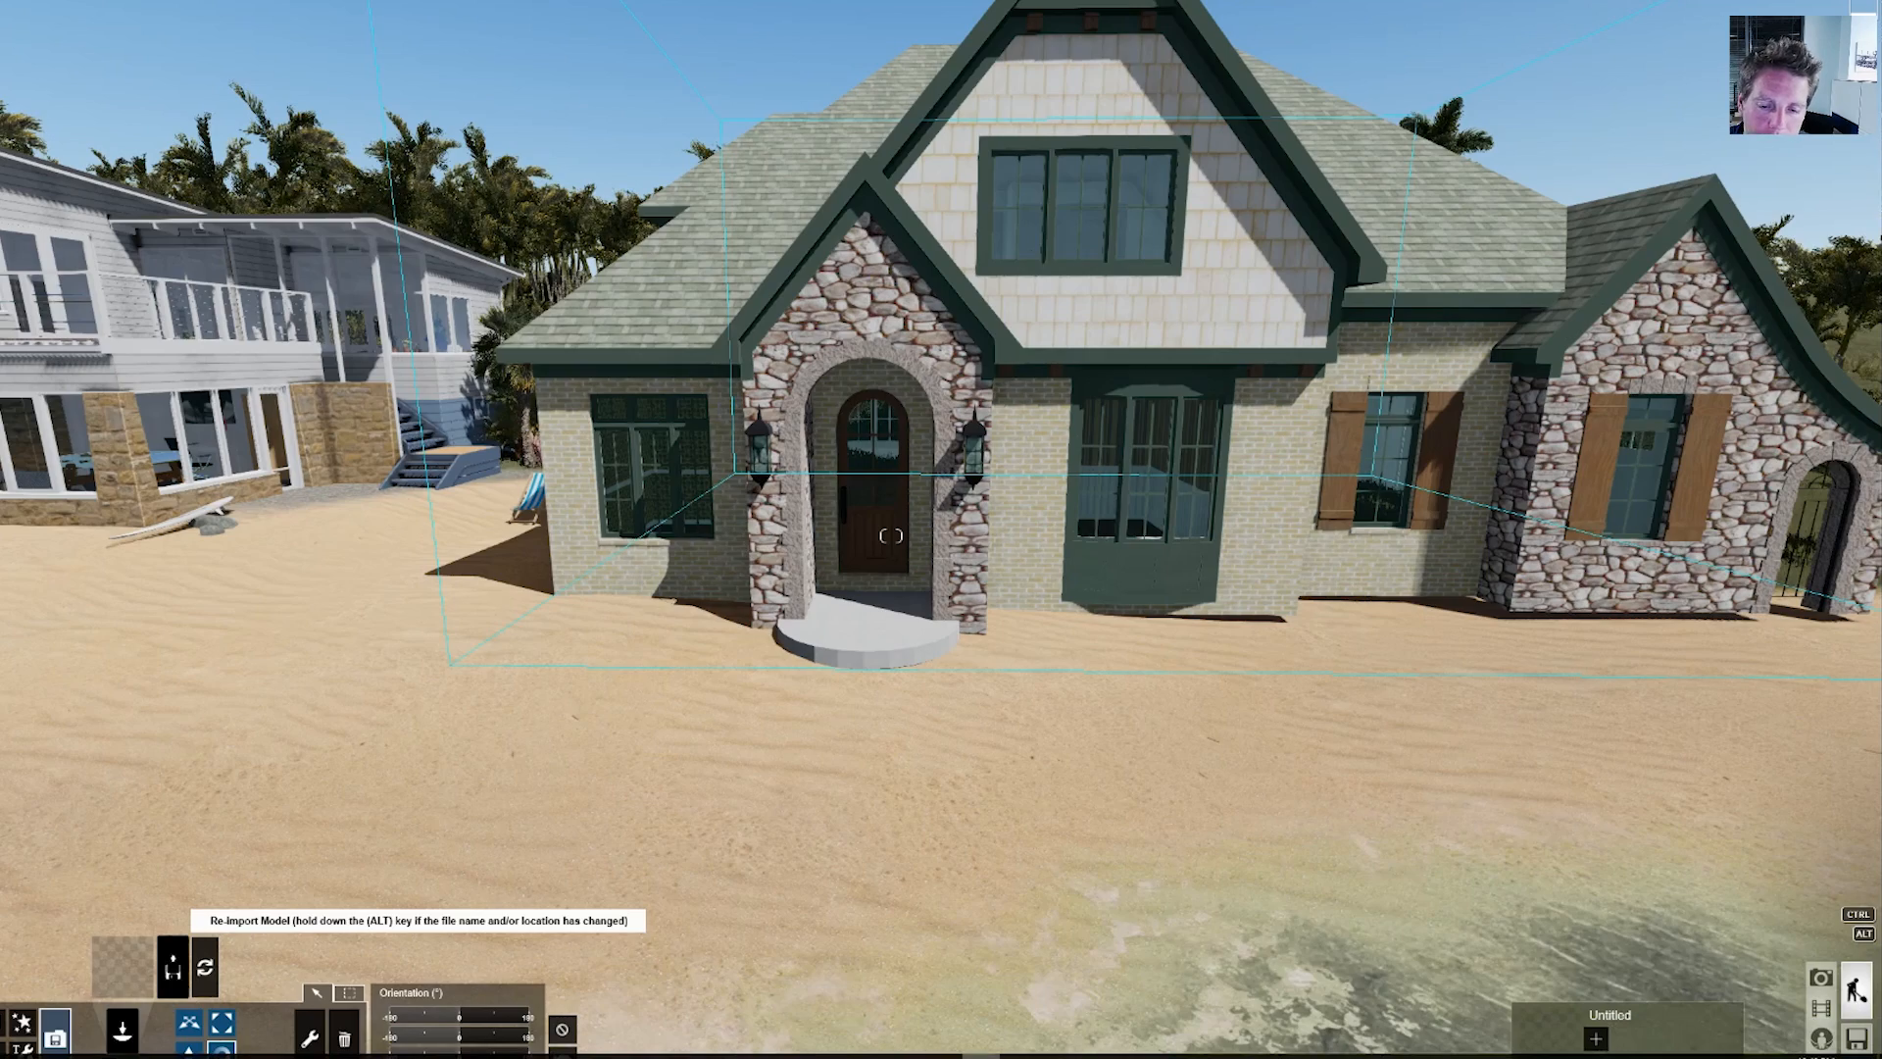
left_click(205, 967)
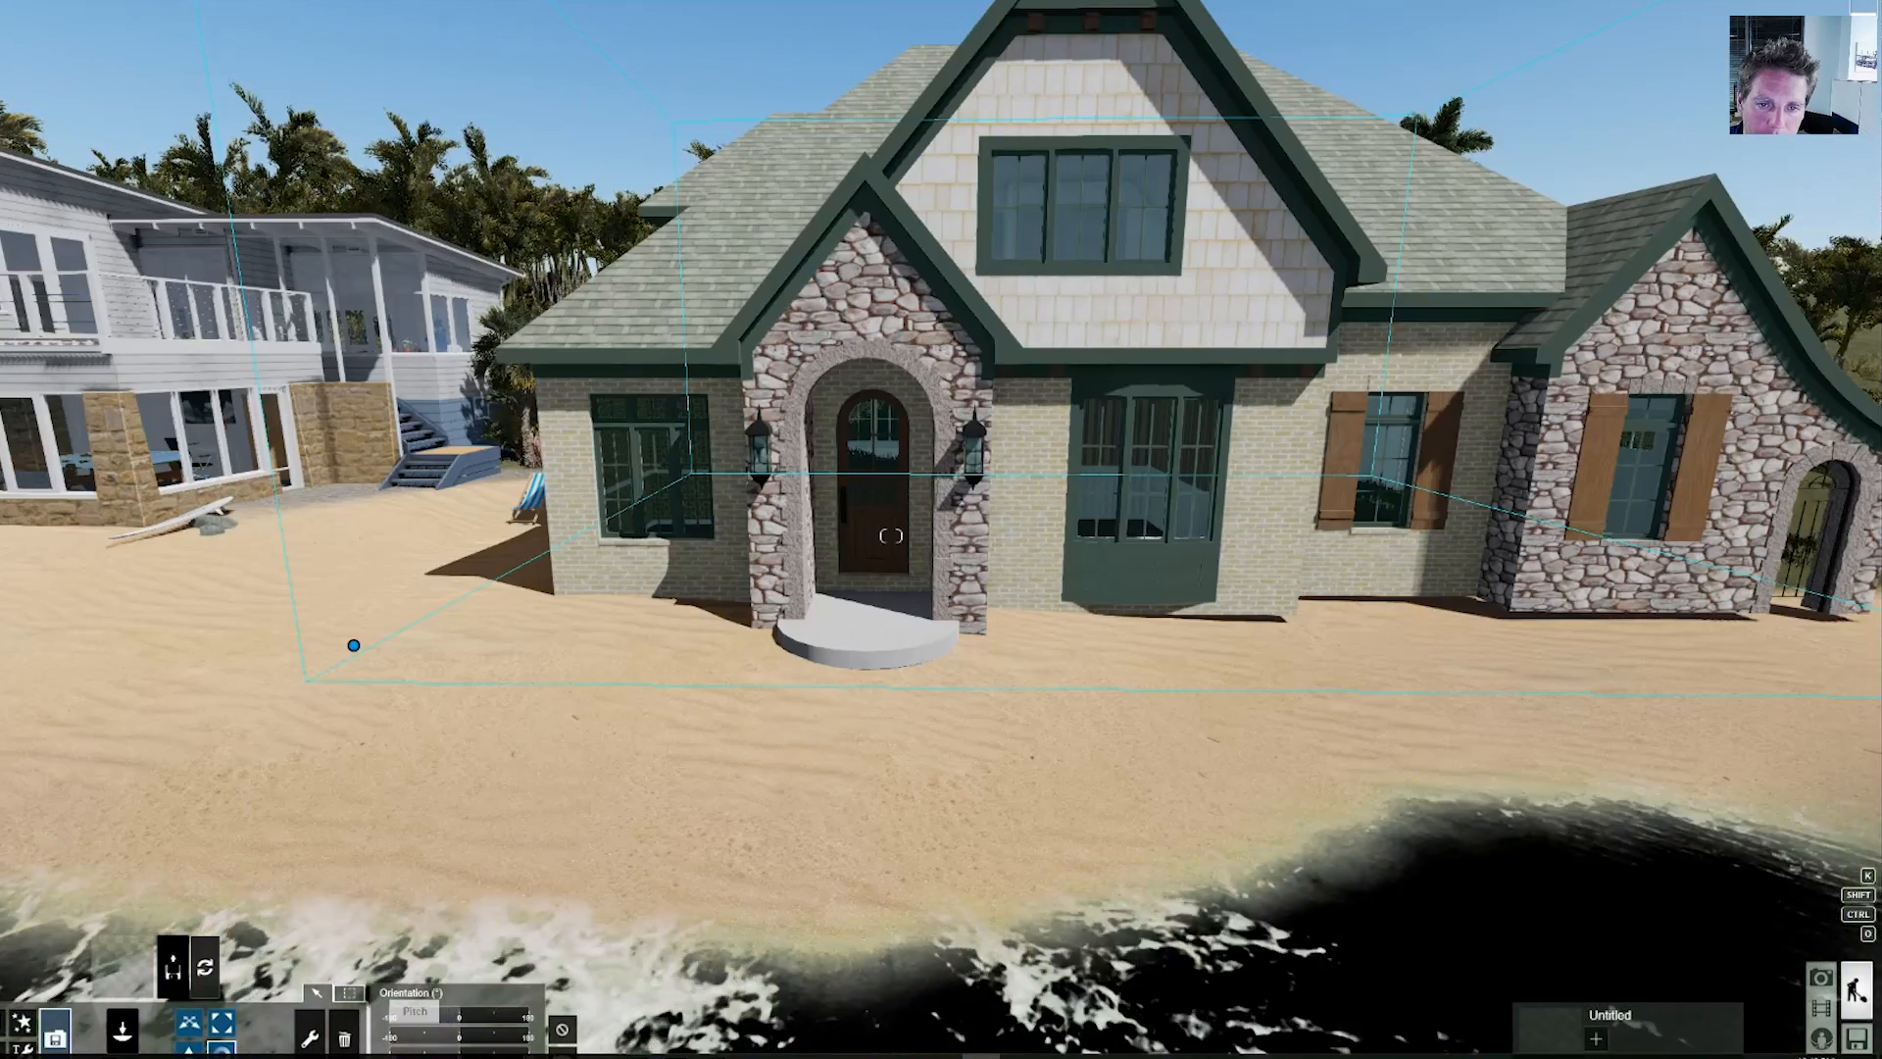
right_click_drag(451, 1039, 451, 1015)
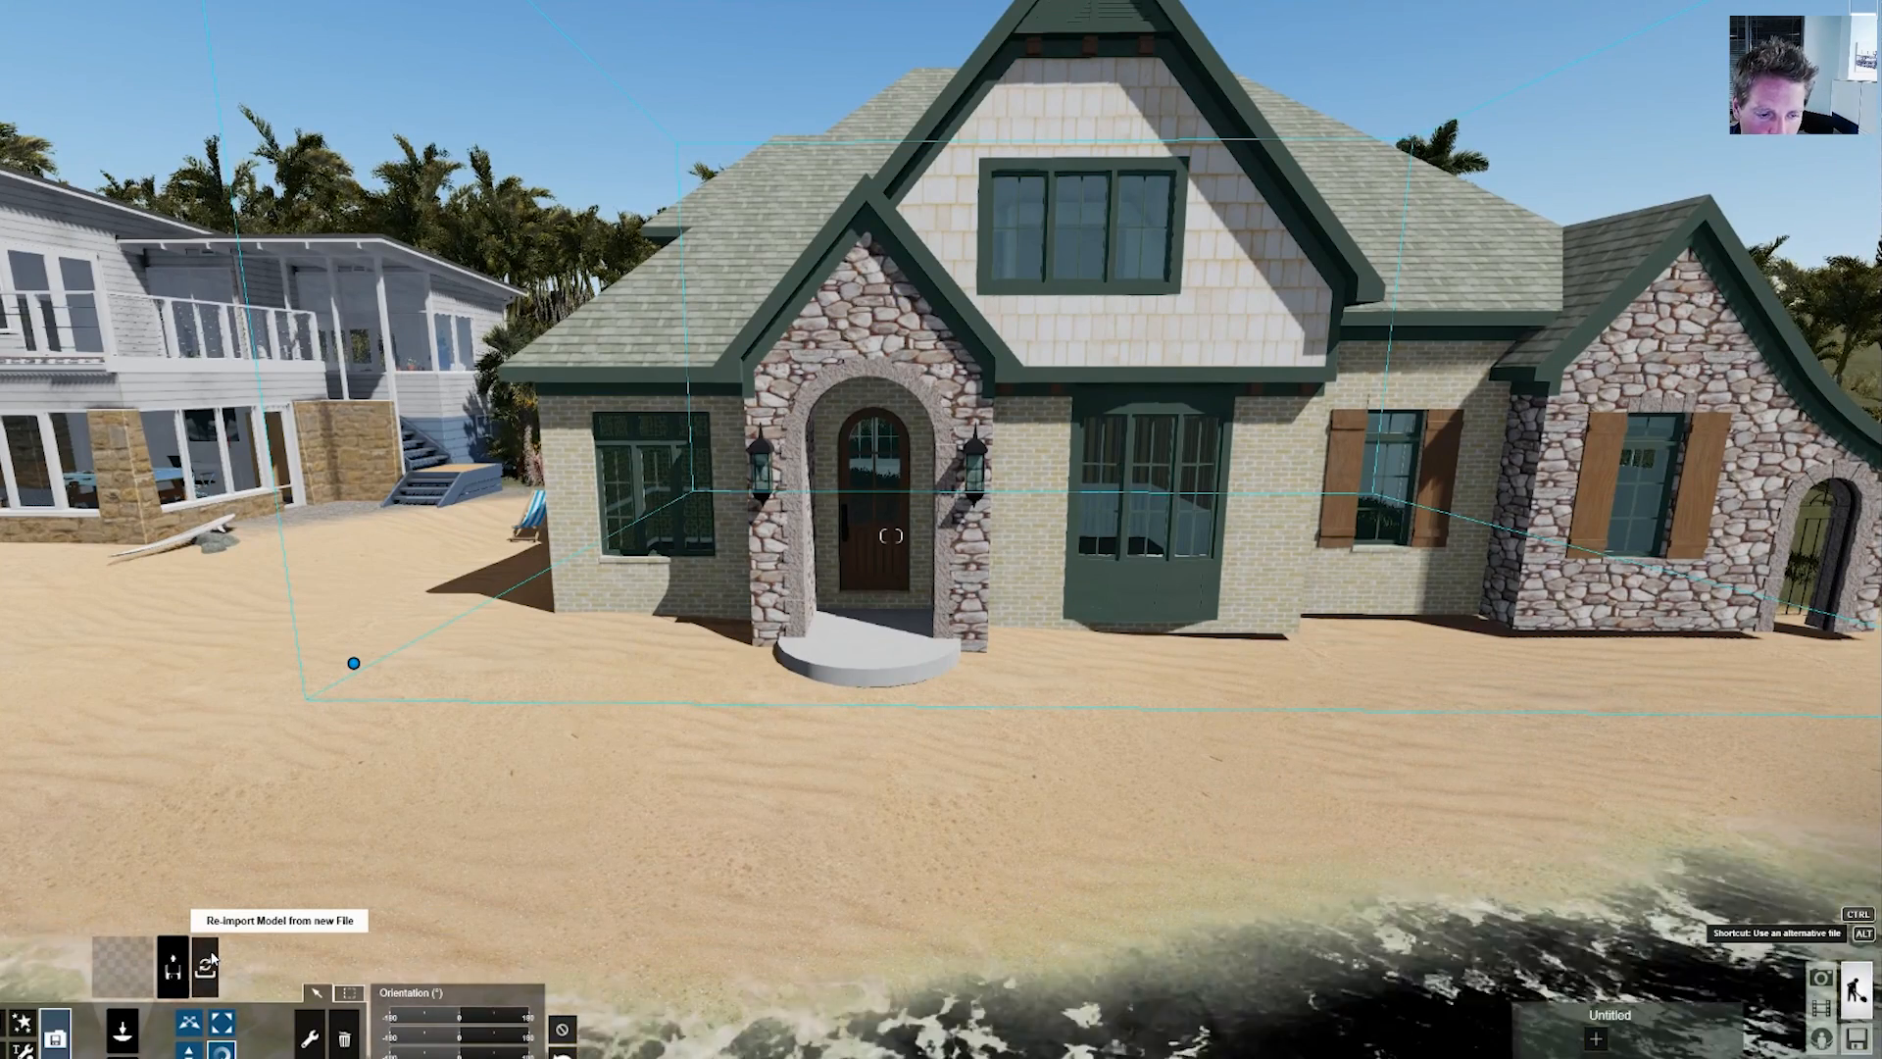
left_click(212, 957)
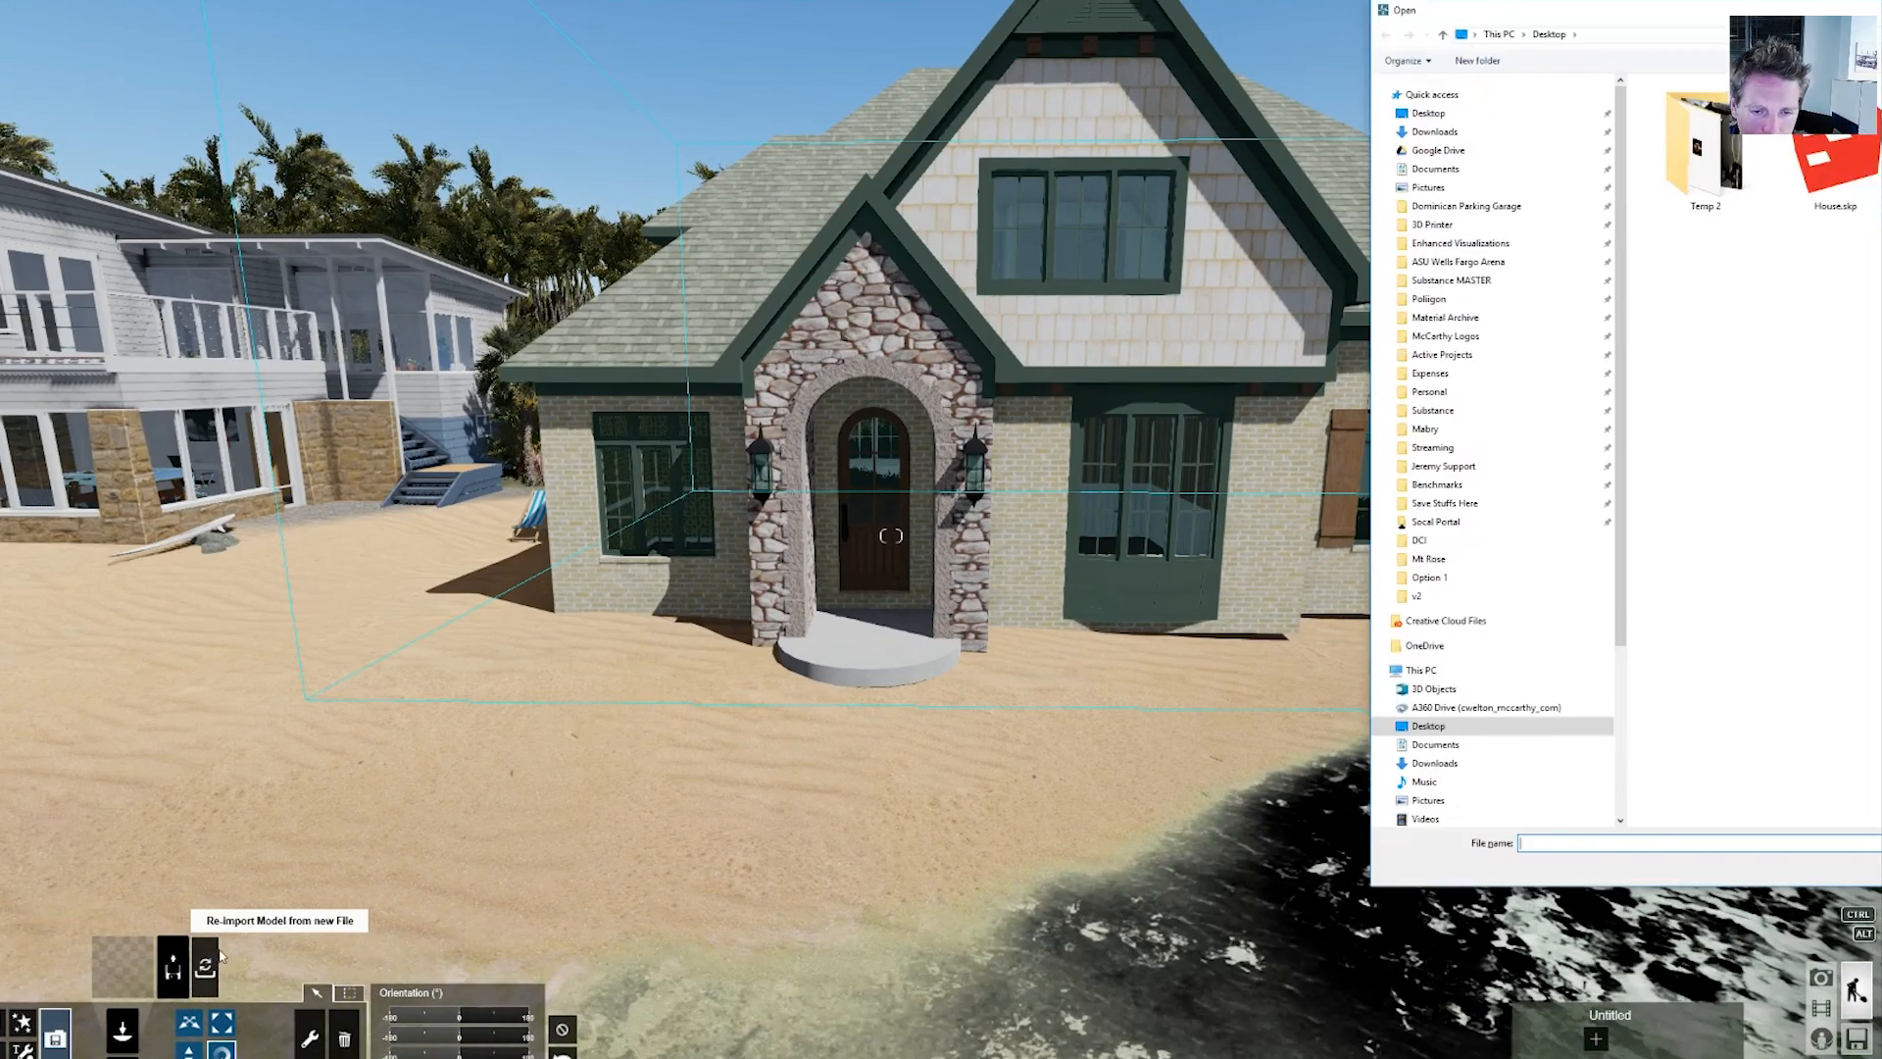
key("Escape")
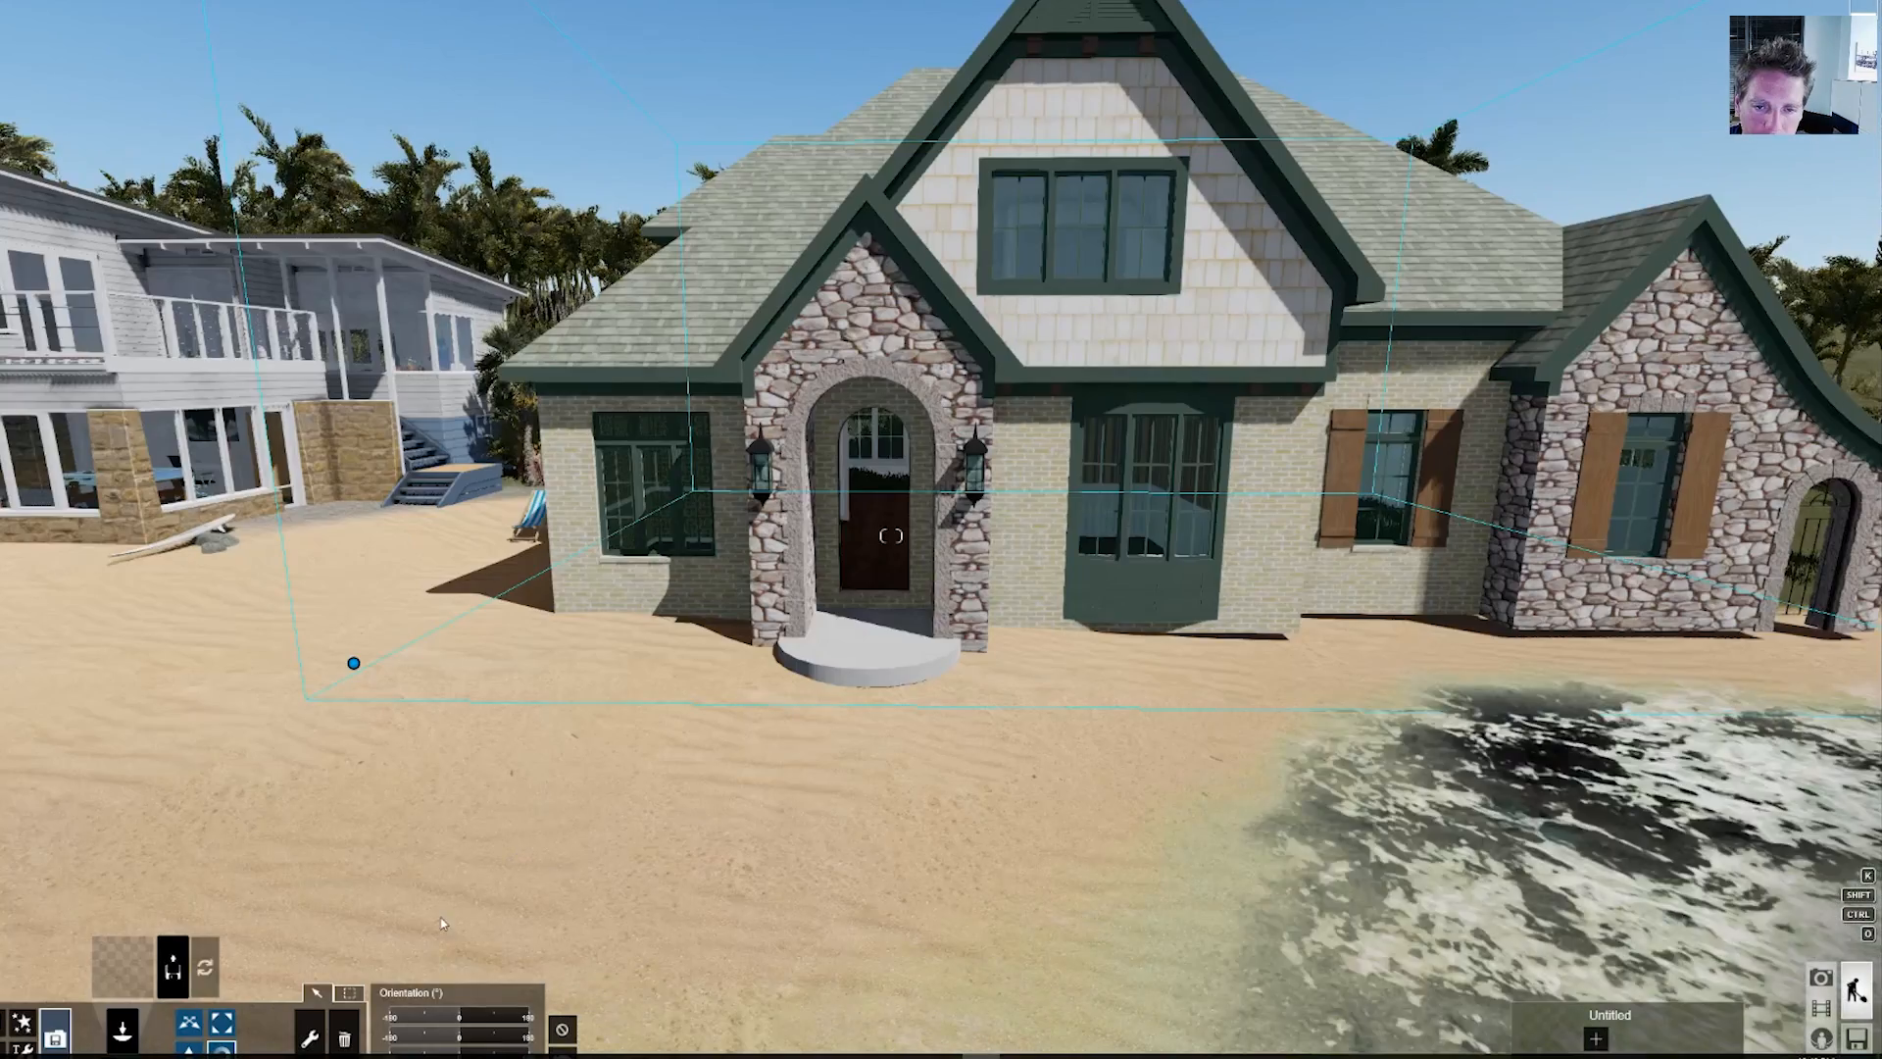
right_click_drag(353, 659, 544, 806)
key("w")
key("s")
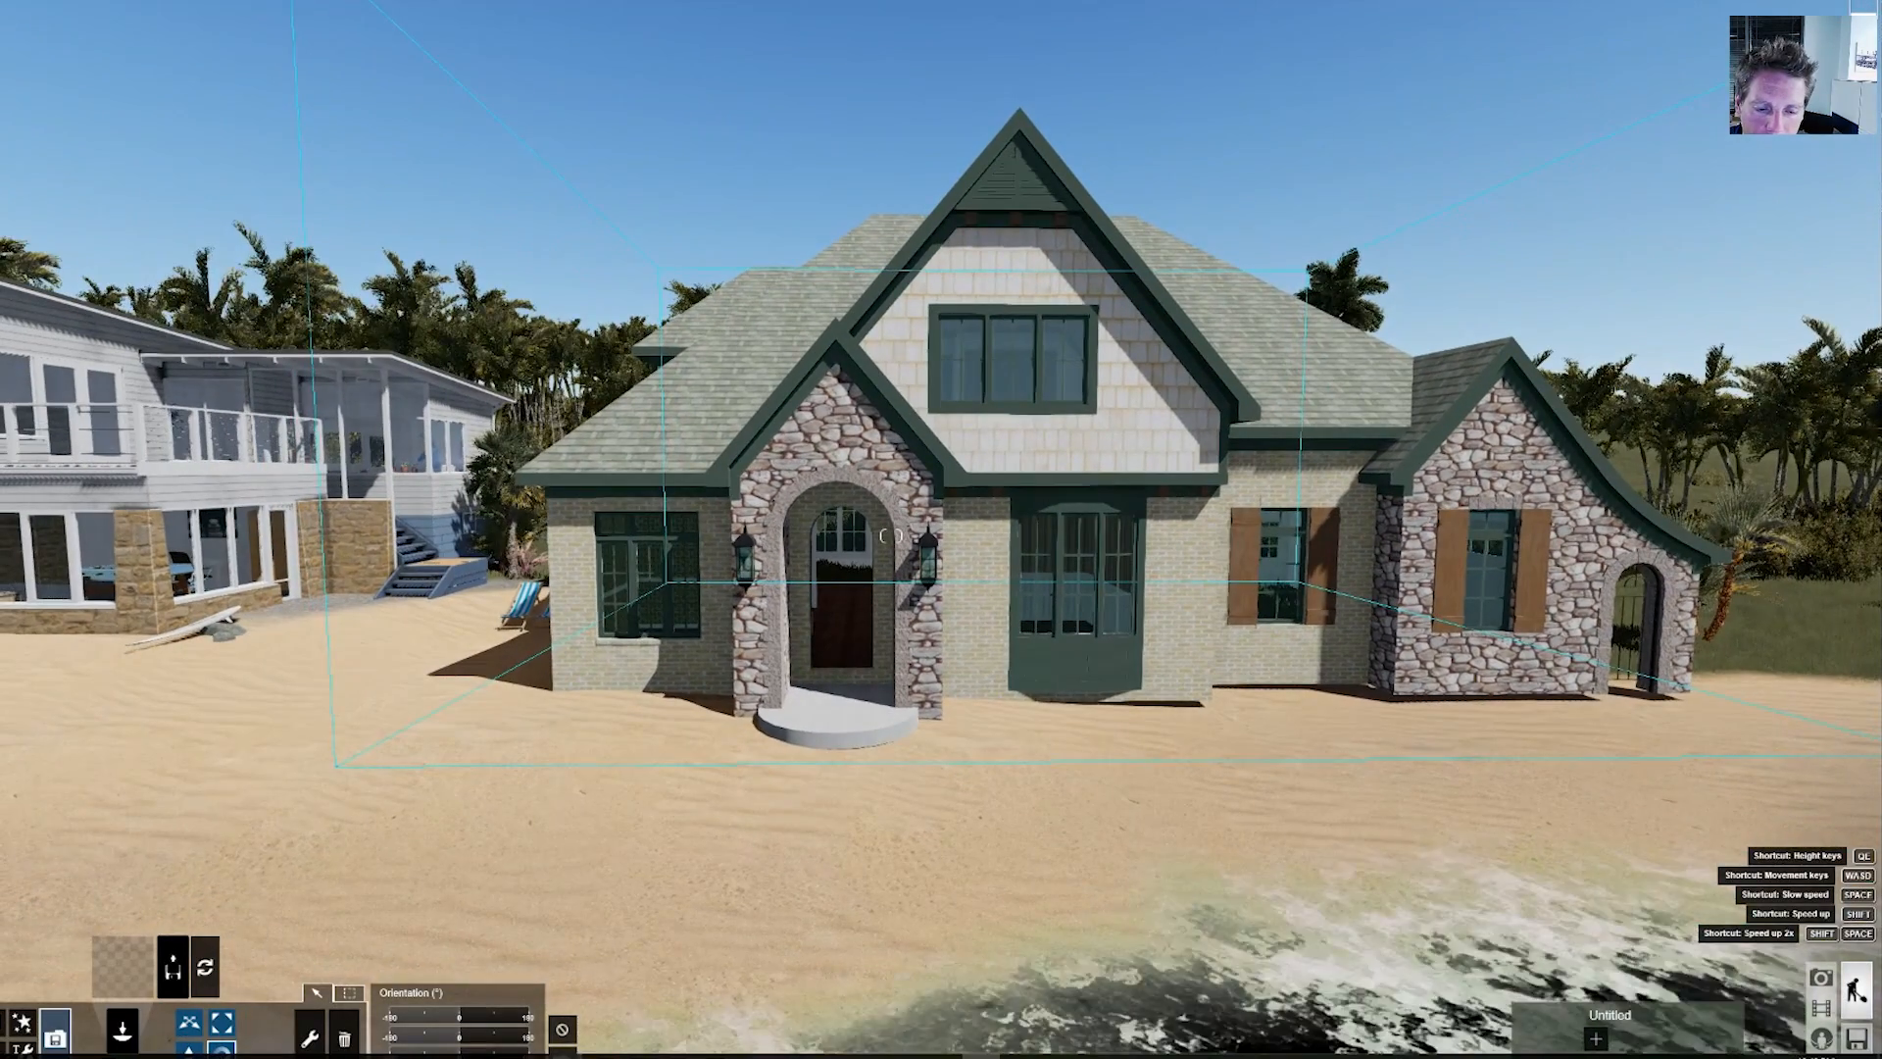
- Switch back to the new SketchUp window, delete the scale figure and paste the front door group at the origin
mouse_move(337, 1055)
left_click(434, 1002)
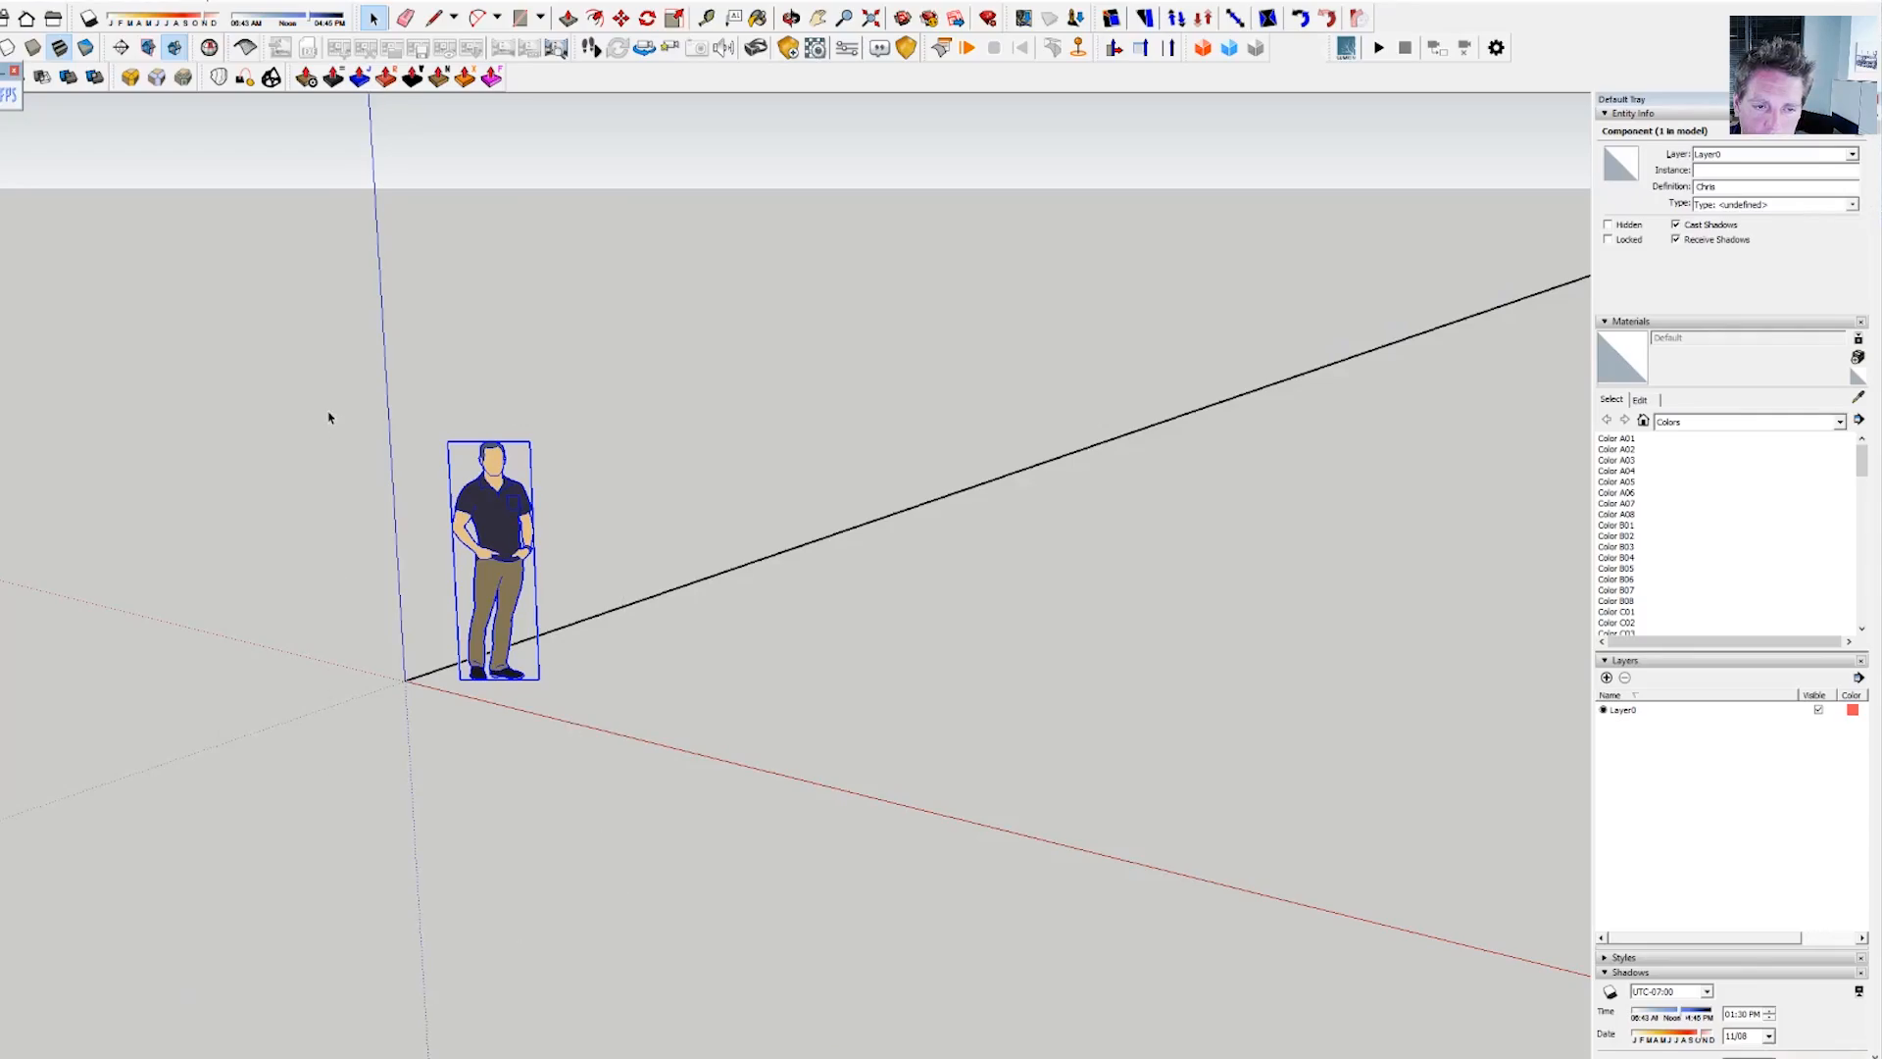
key("Delete")
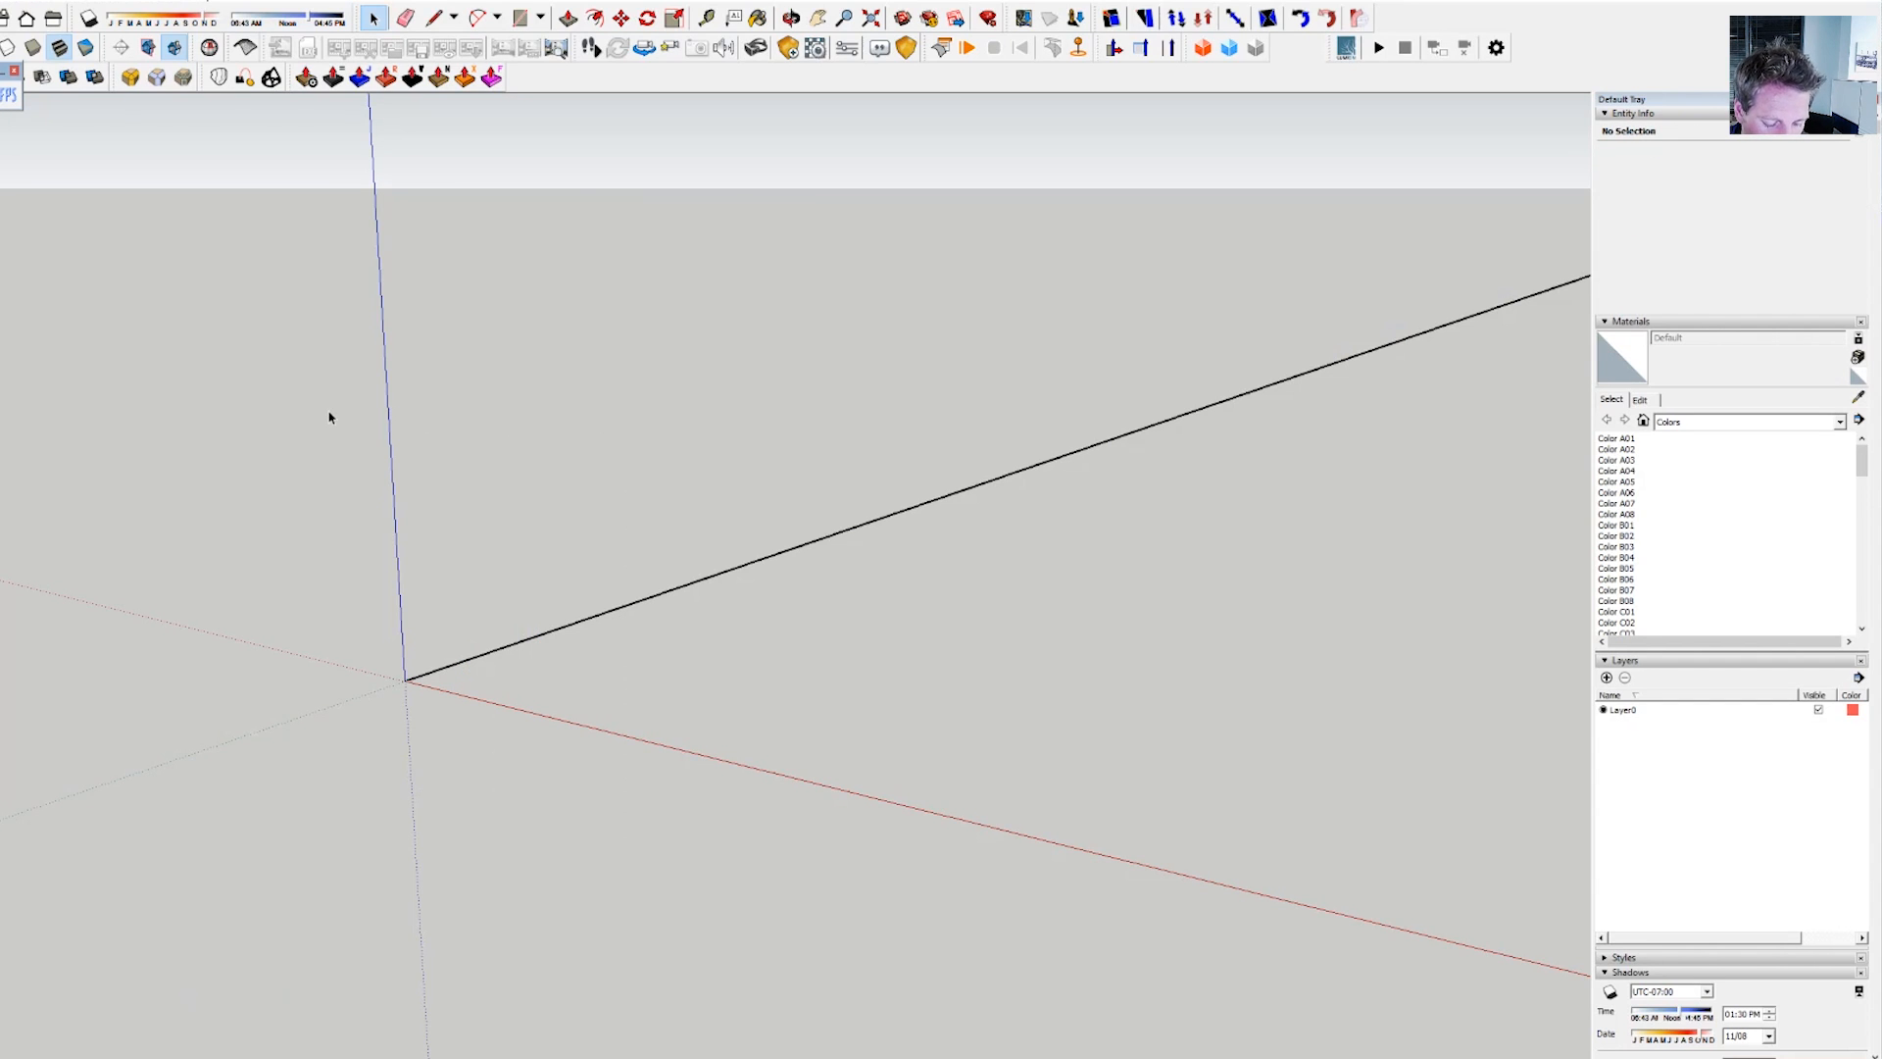
key("ctrl+v")
left_click(406, 678)
- Move the door by the bottom corner opposite its handle so that corner sits on the origin, and clear the selection
scroll(493, 706, "up", 4)
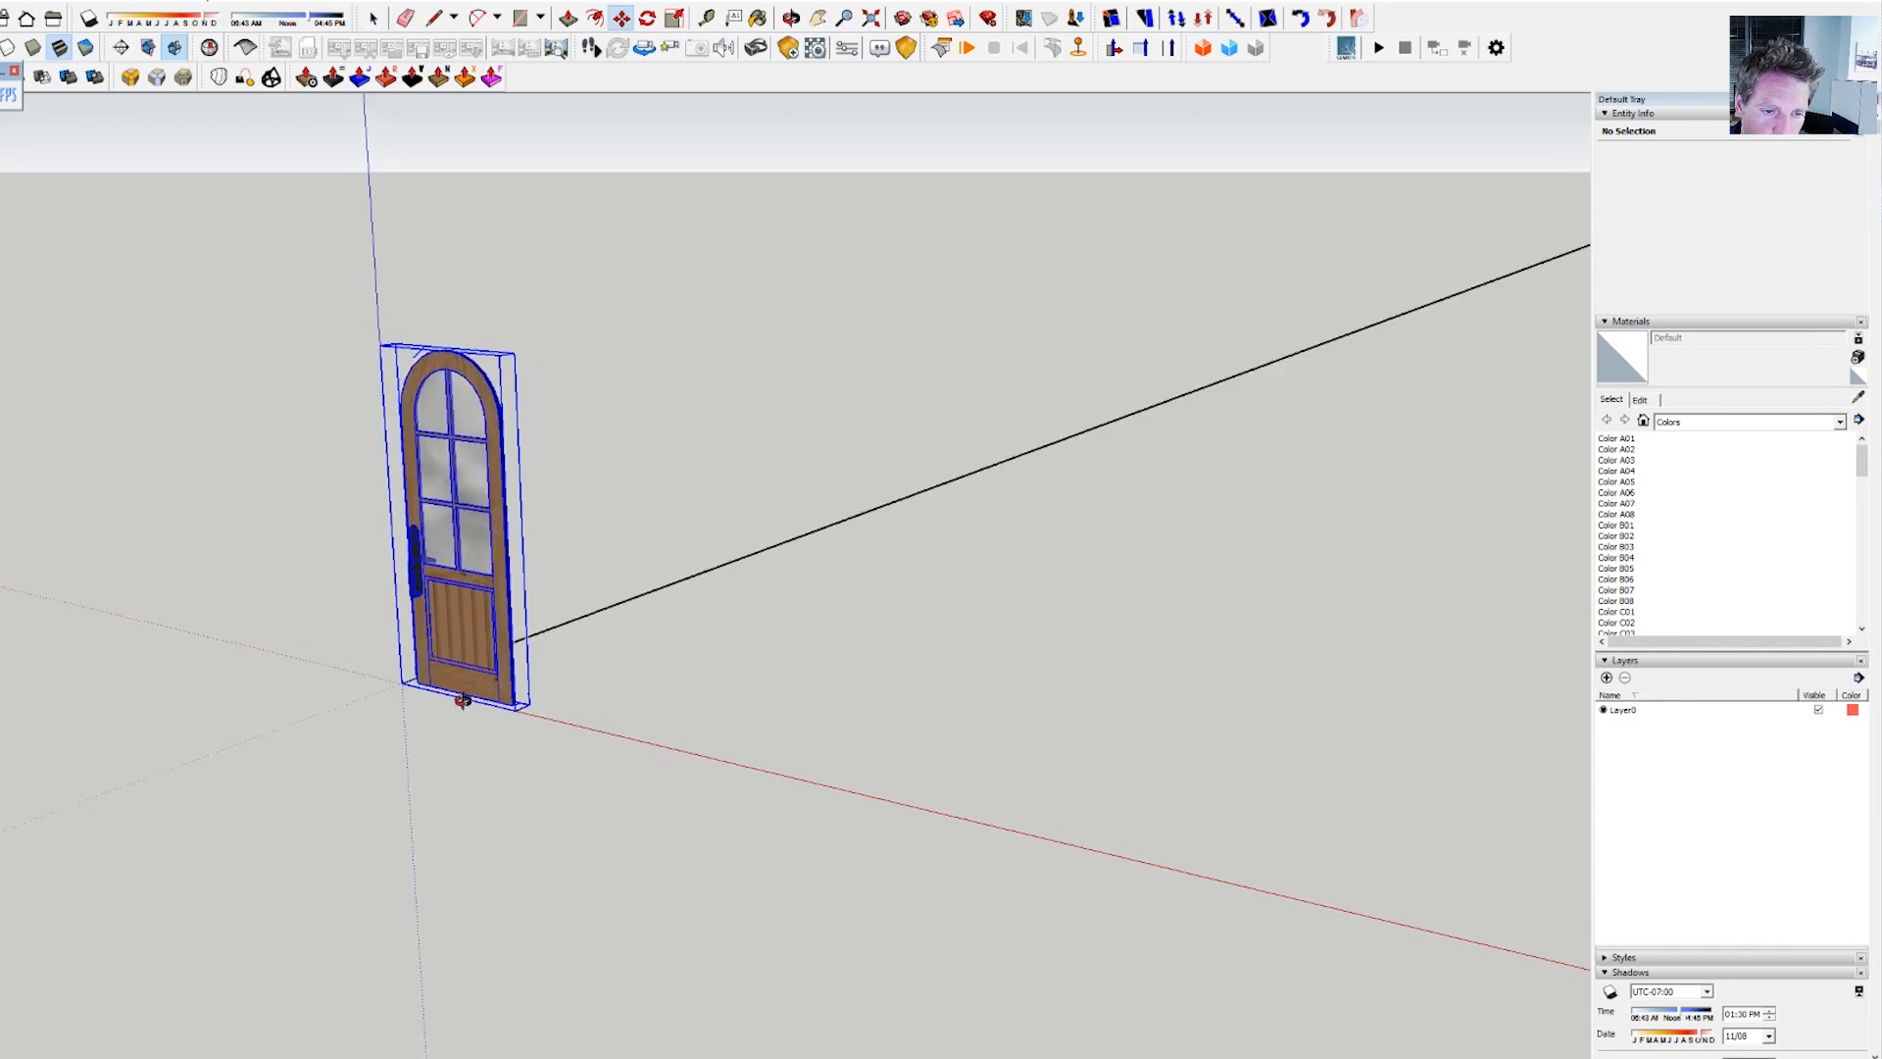
scroll(493, 706, "up", 2)
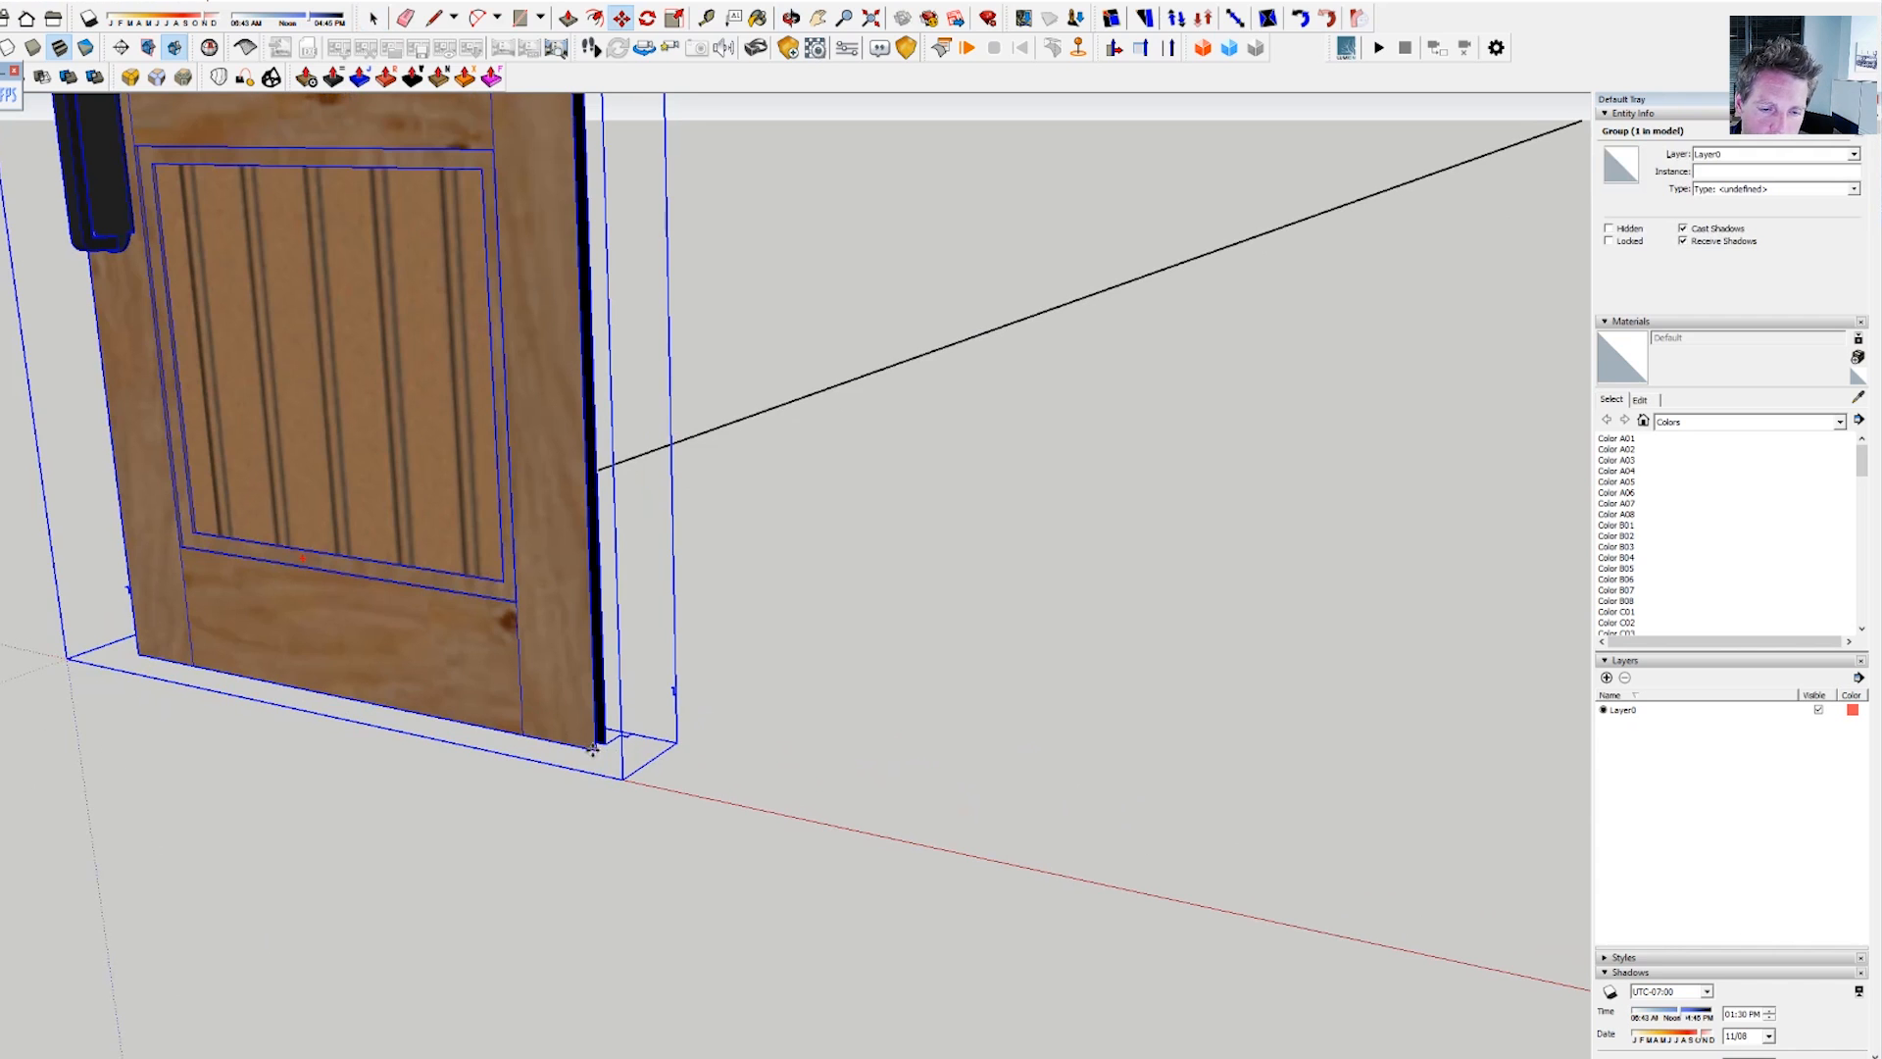
left_click(592, 750)
scroll(592, 750, "down", 2)
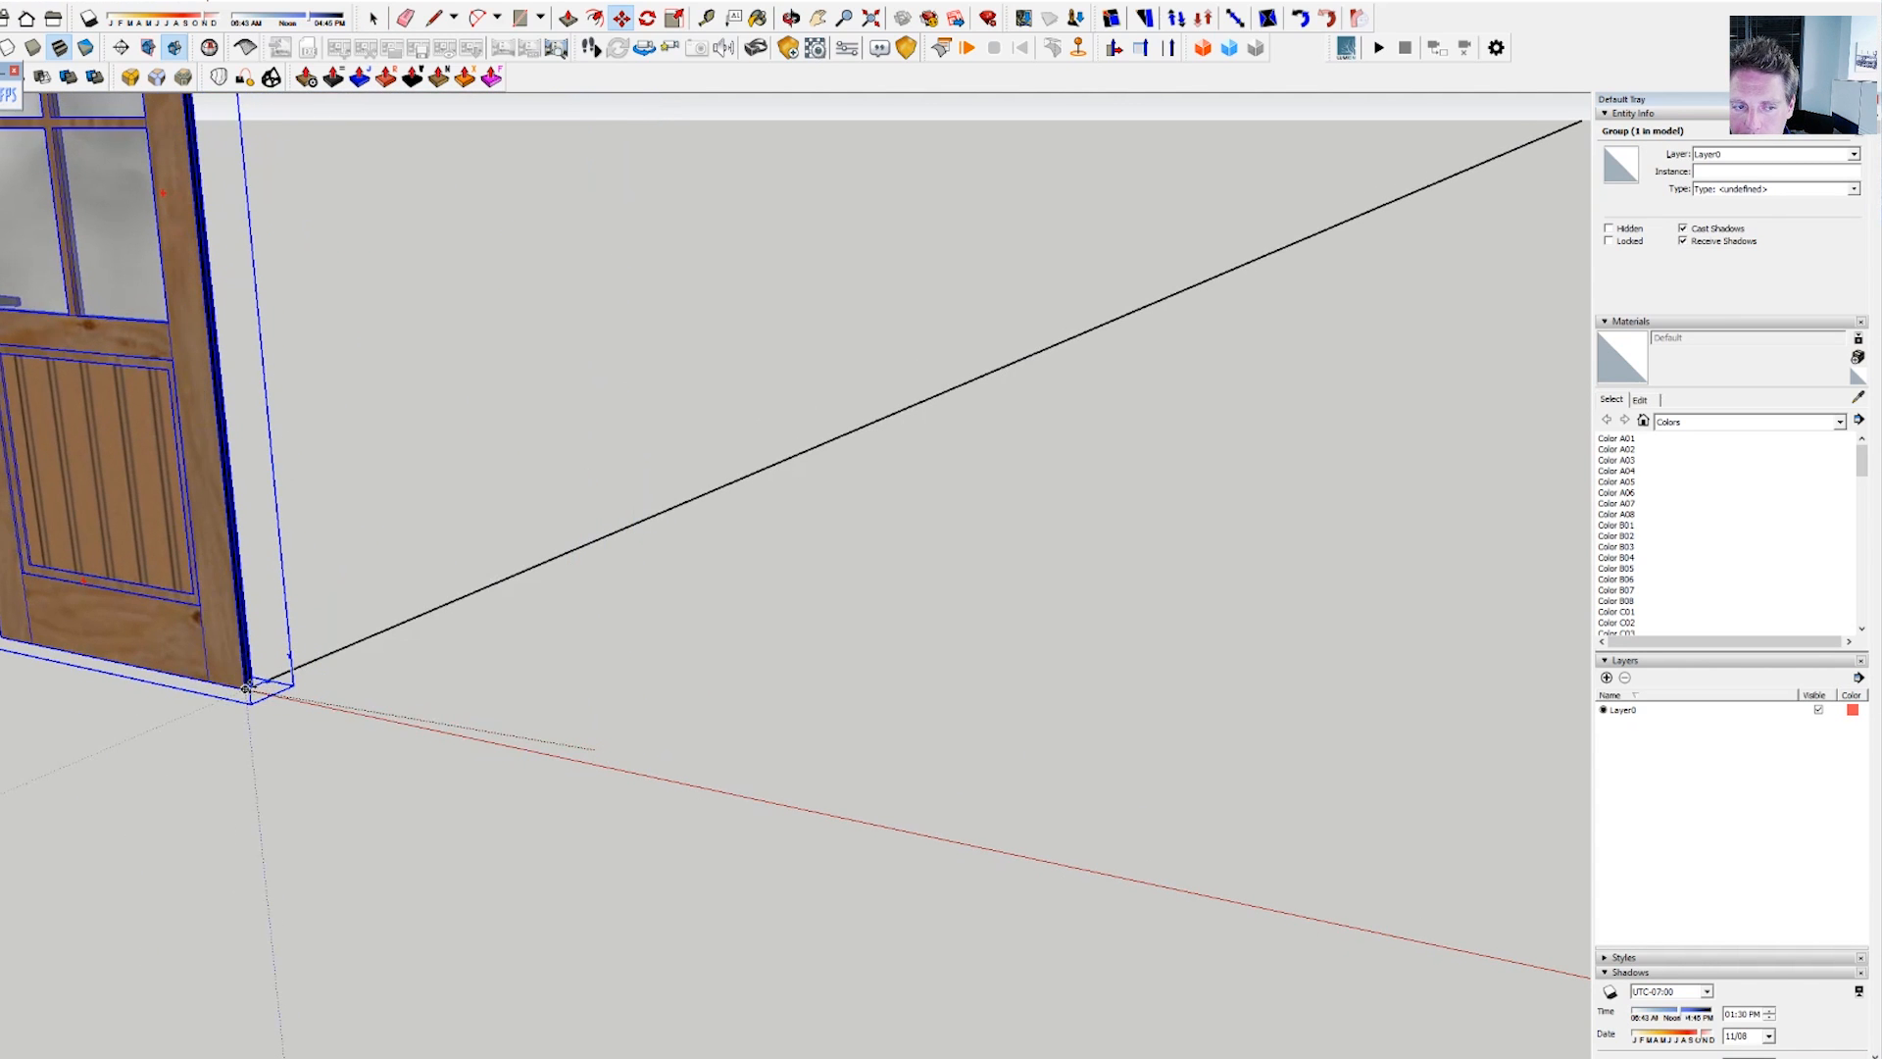
left_click(245, 689)
scroll(366, 761, "down", 5)
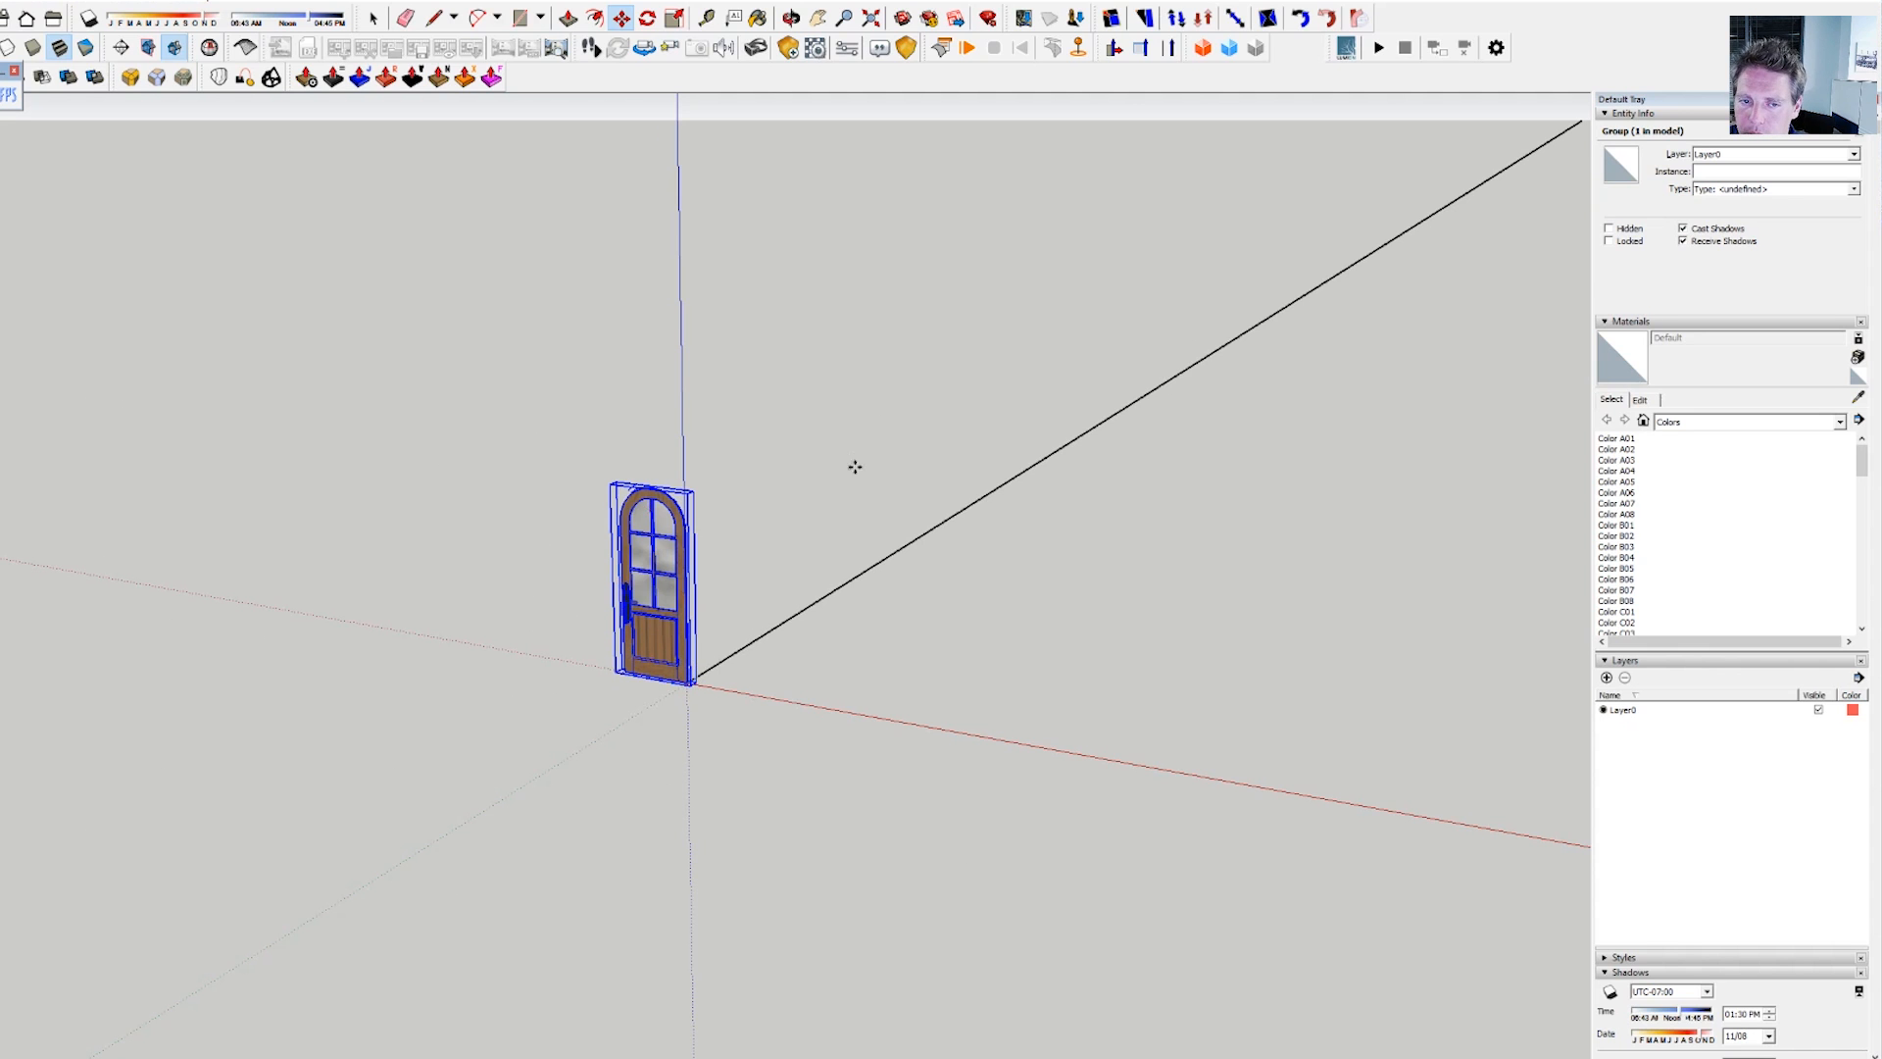
scroll(678, 681, "up", 4)
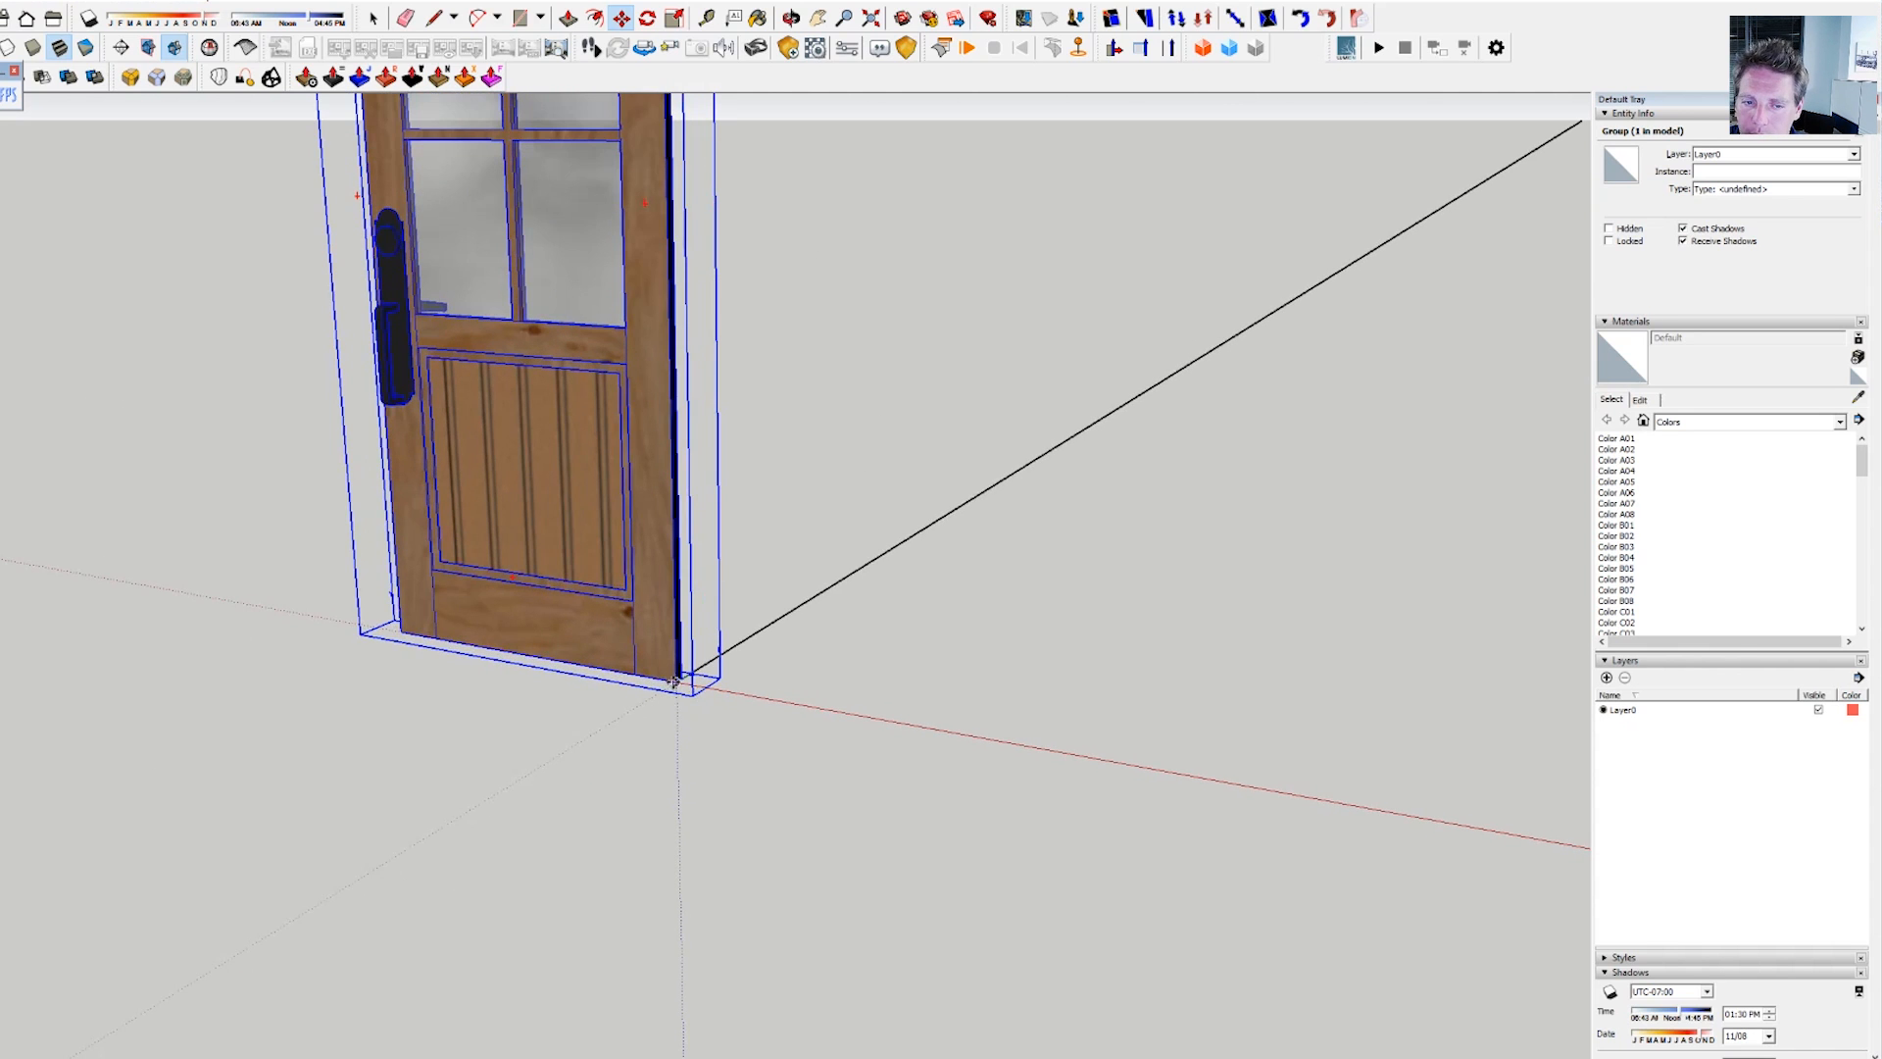
scroll(678, 681, "down", 4)
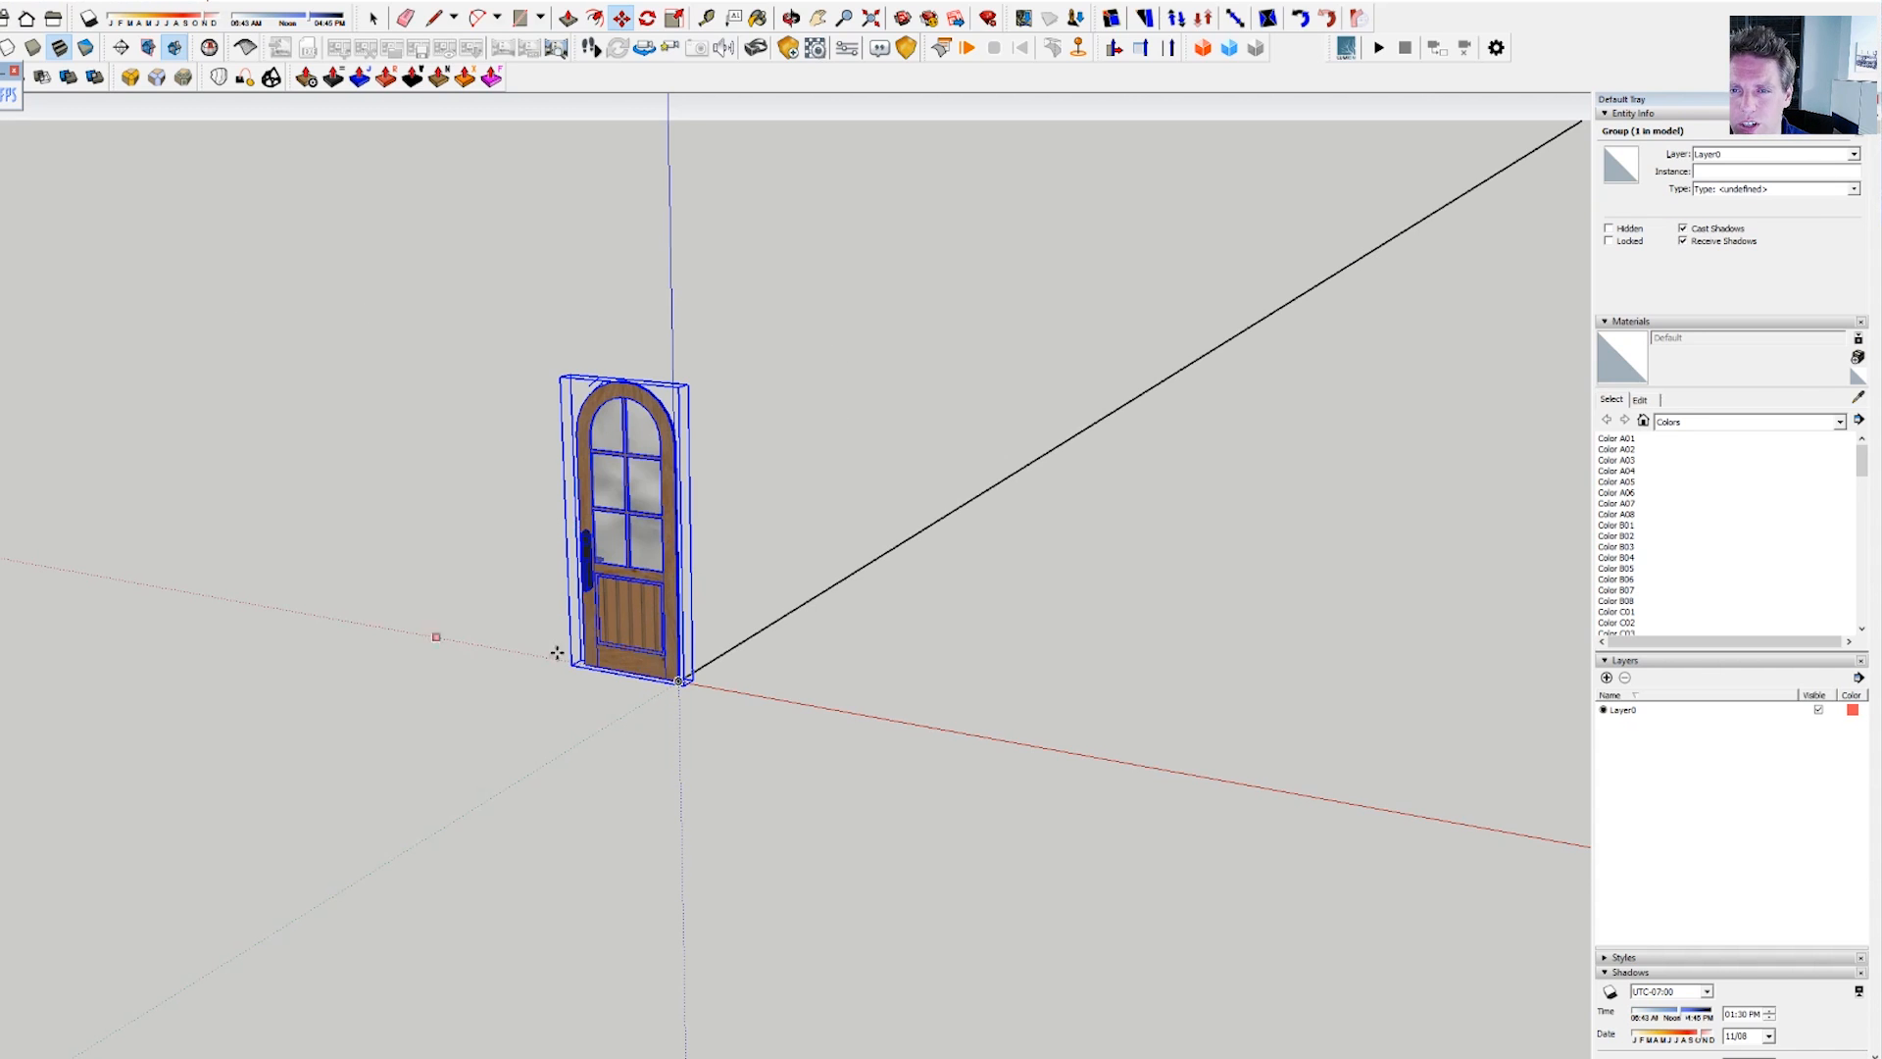
middle_click_drag(792, 602, 646, 819)
scroll(642, 755, "up", 5)
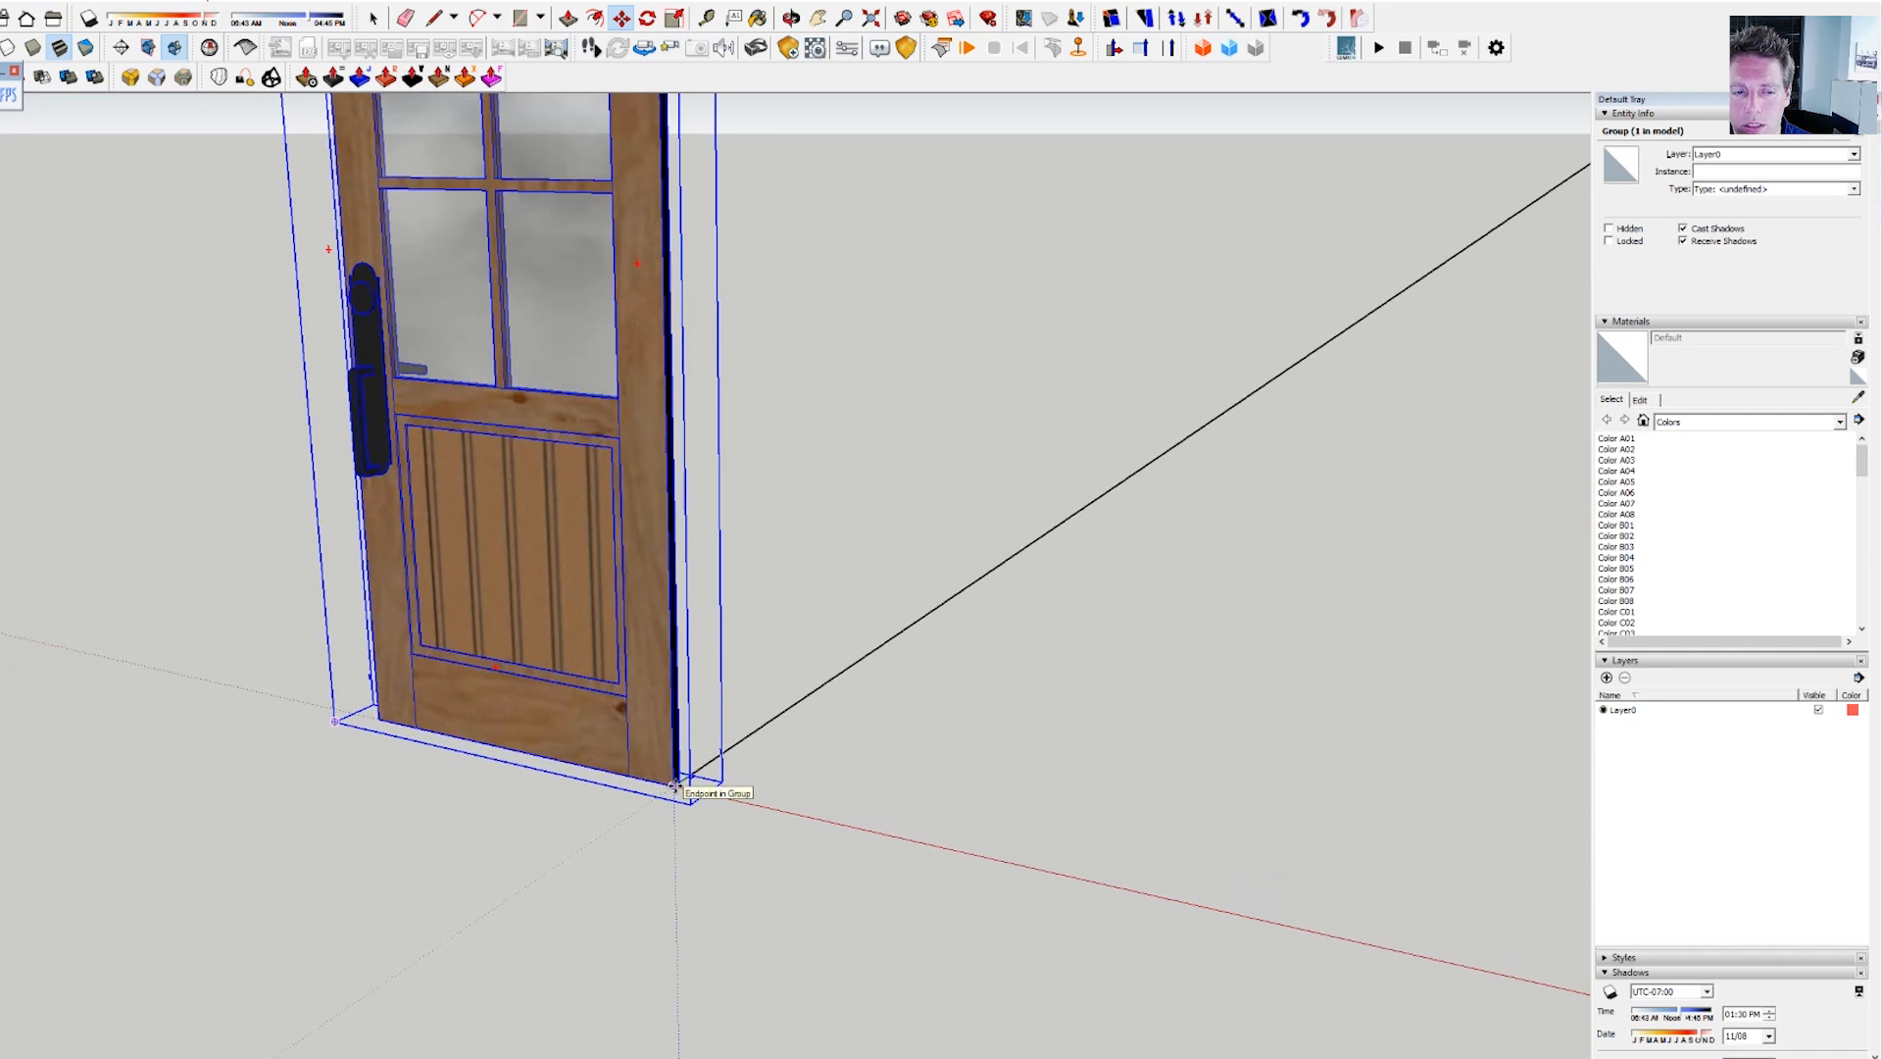
scroll(674, 784, "down", 5)
key("space")
left_click(795, 534)
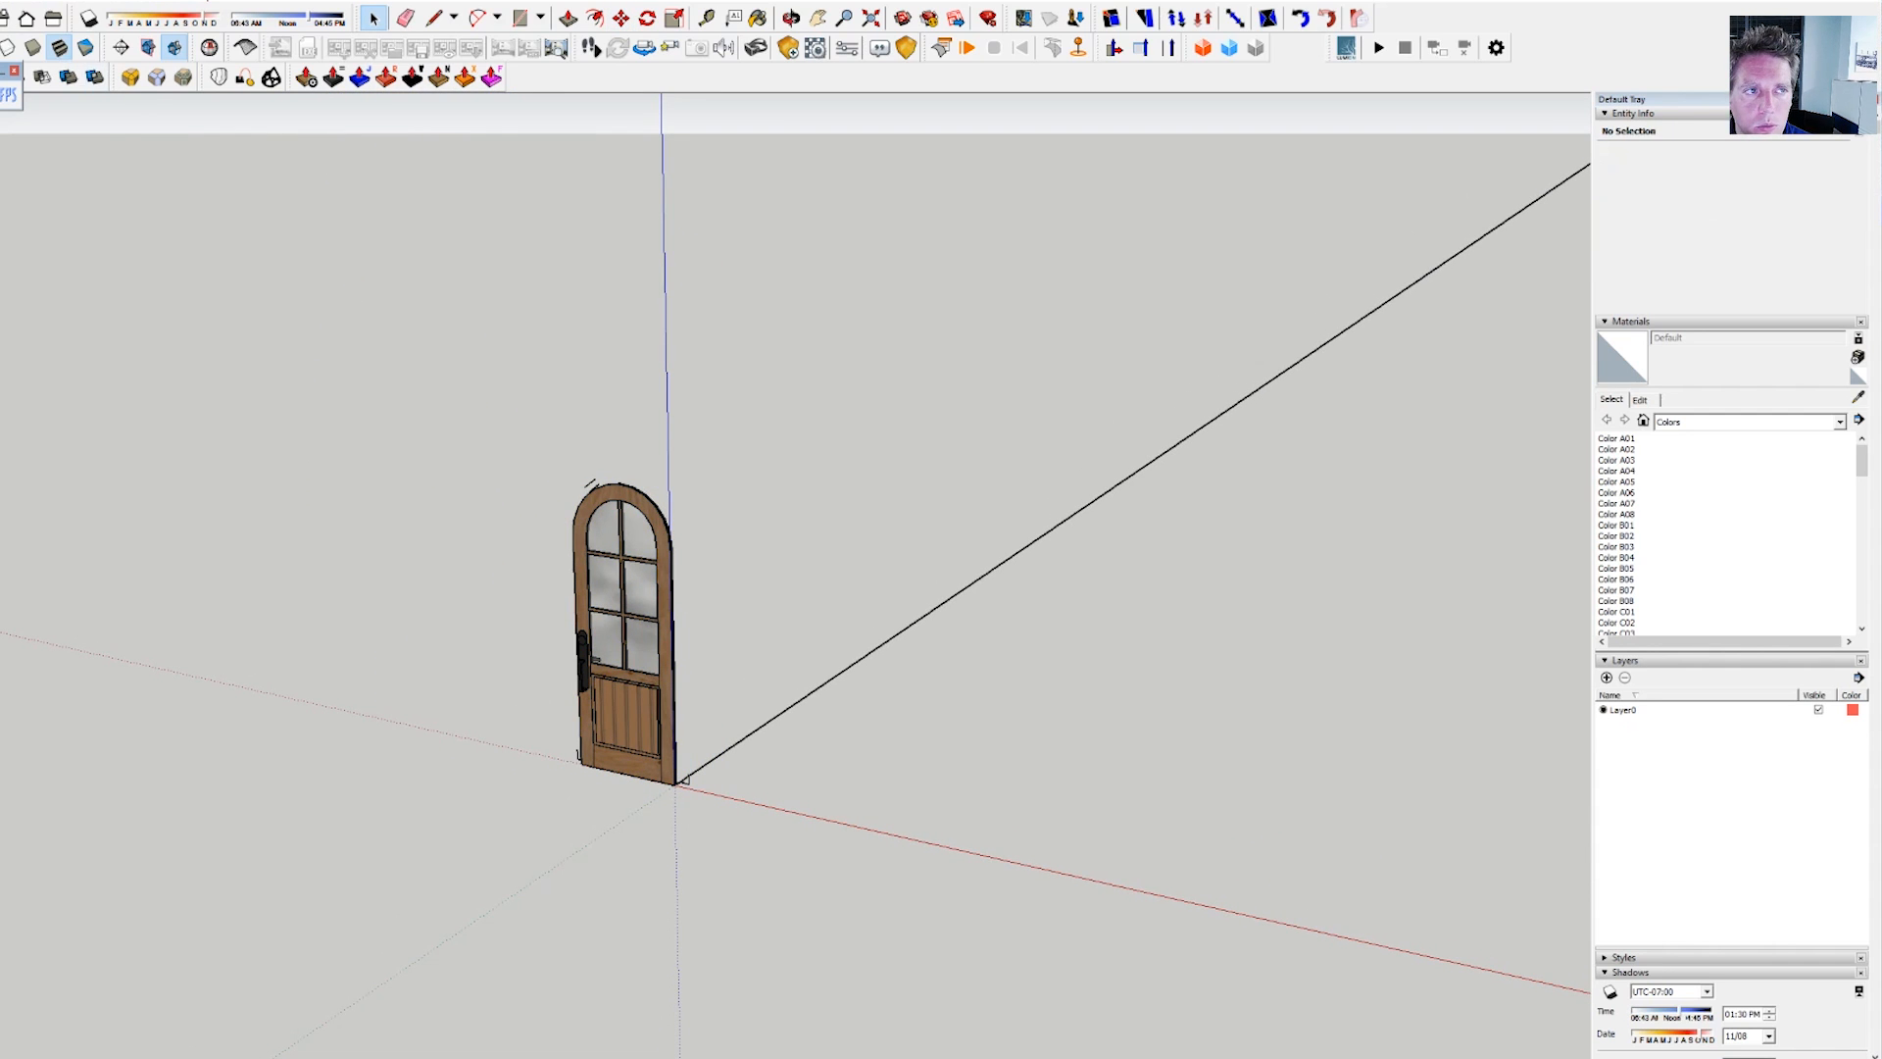
- Save the door model to the Desktop under the file name Door
left_click(4, 2)
left_click(74, 71)
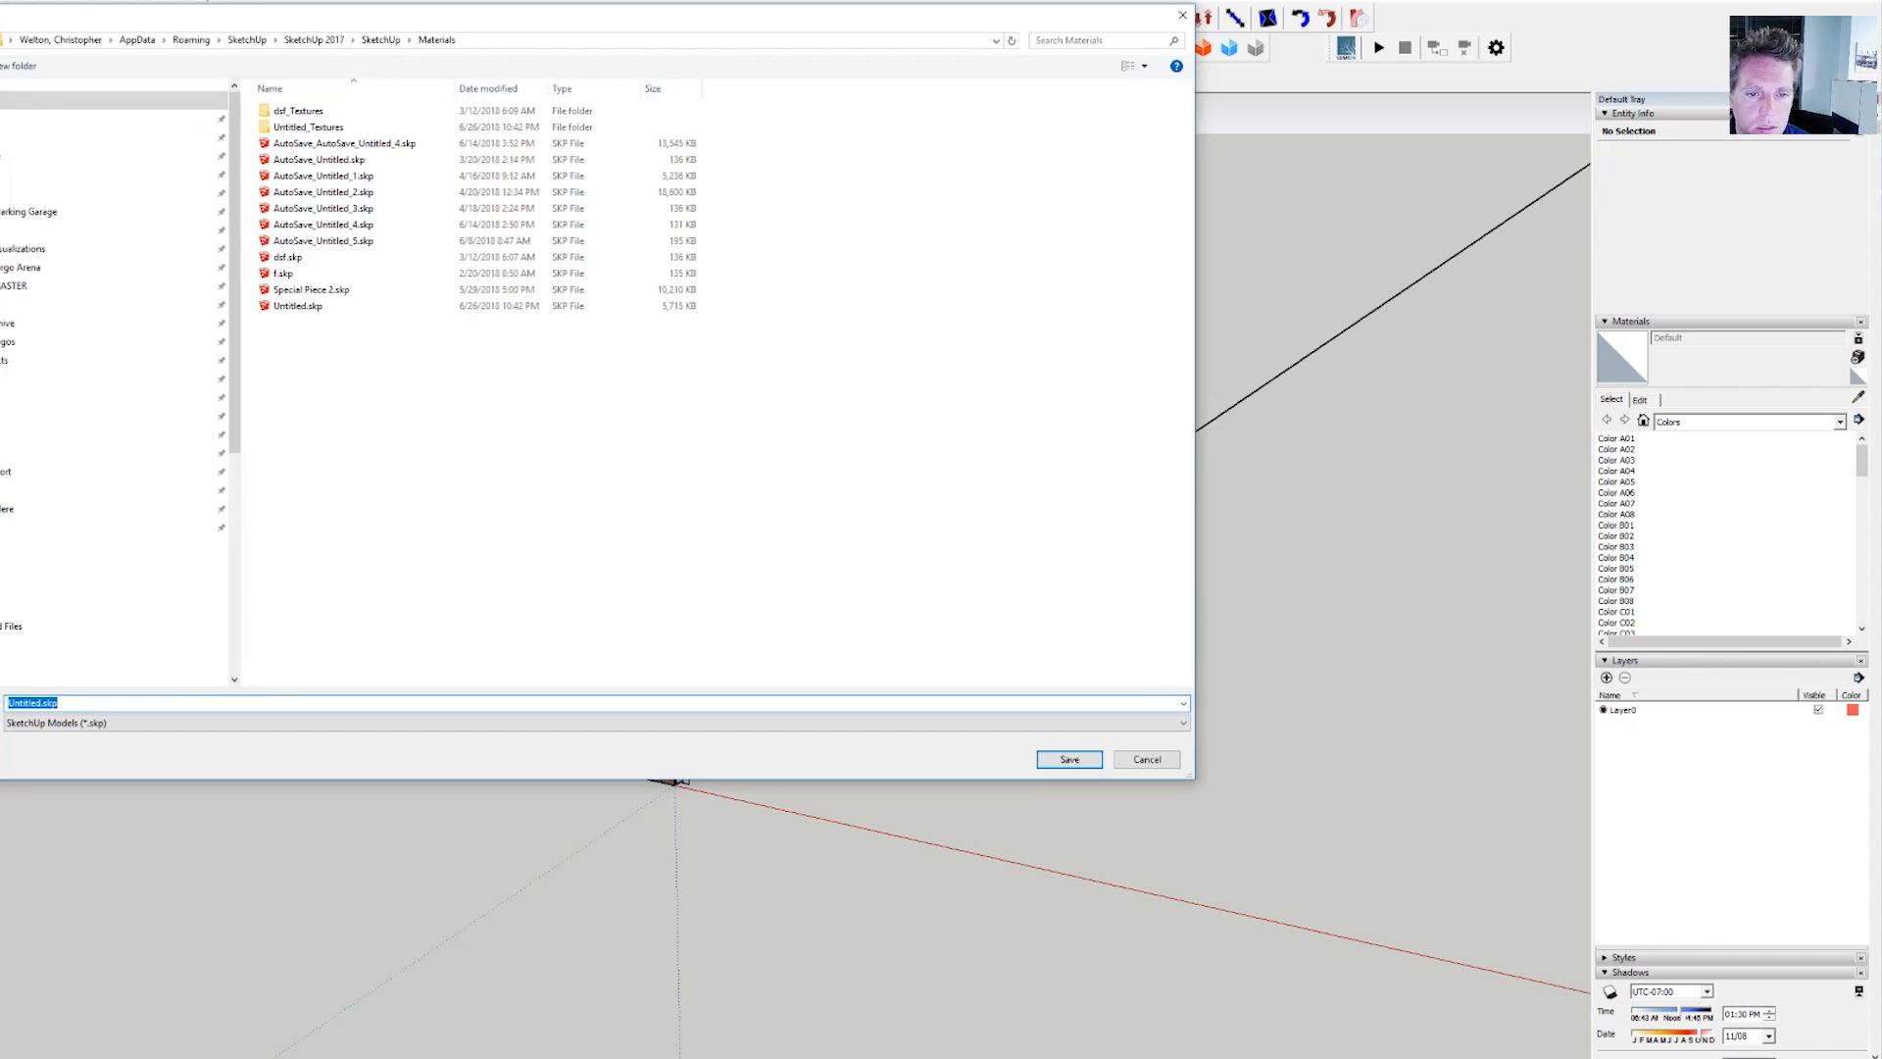
left_click(59, 118)
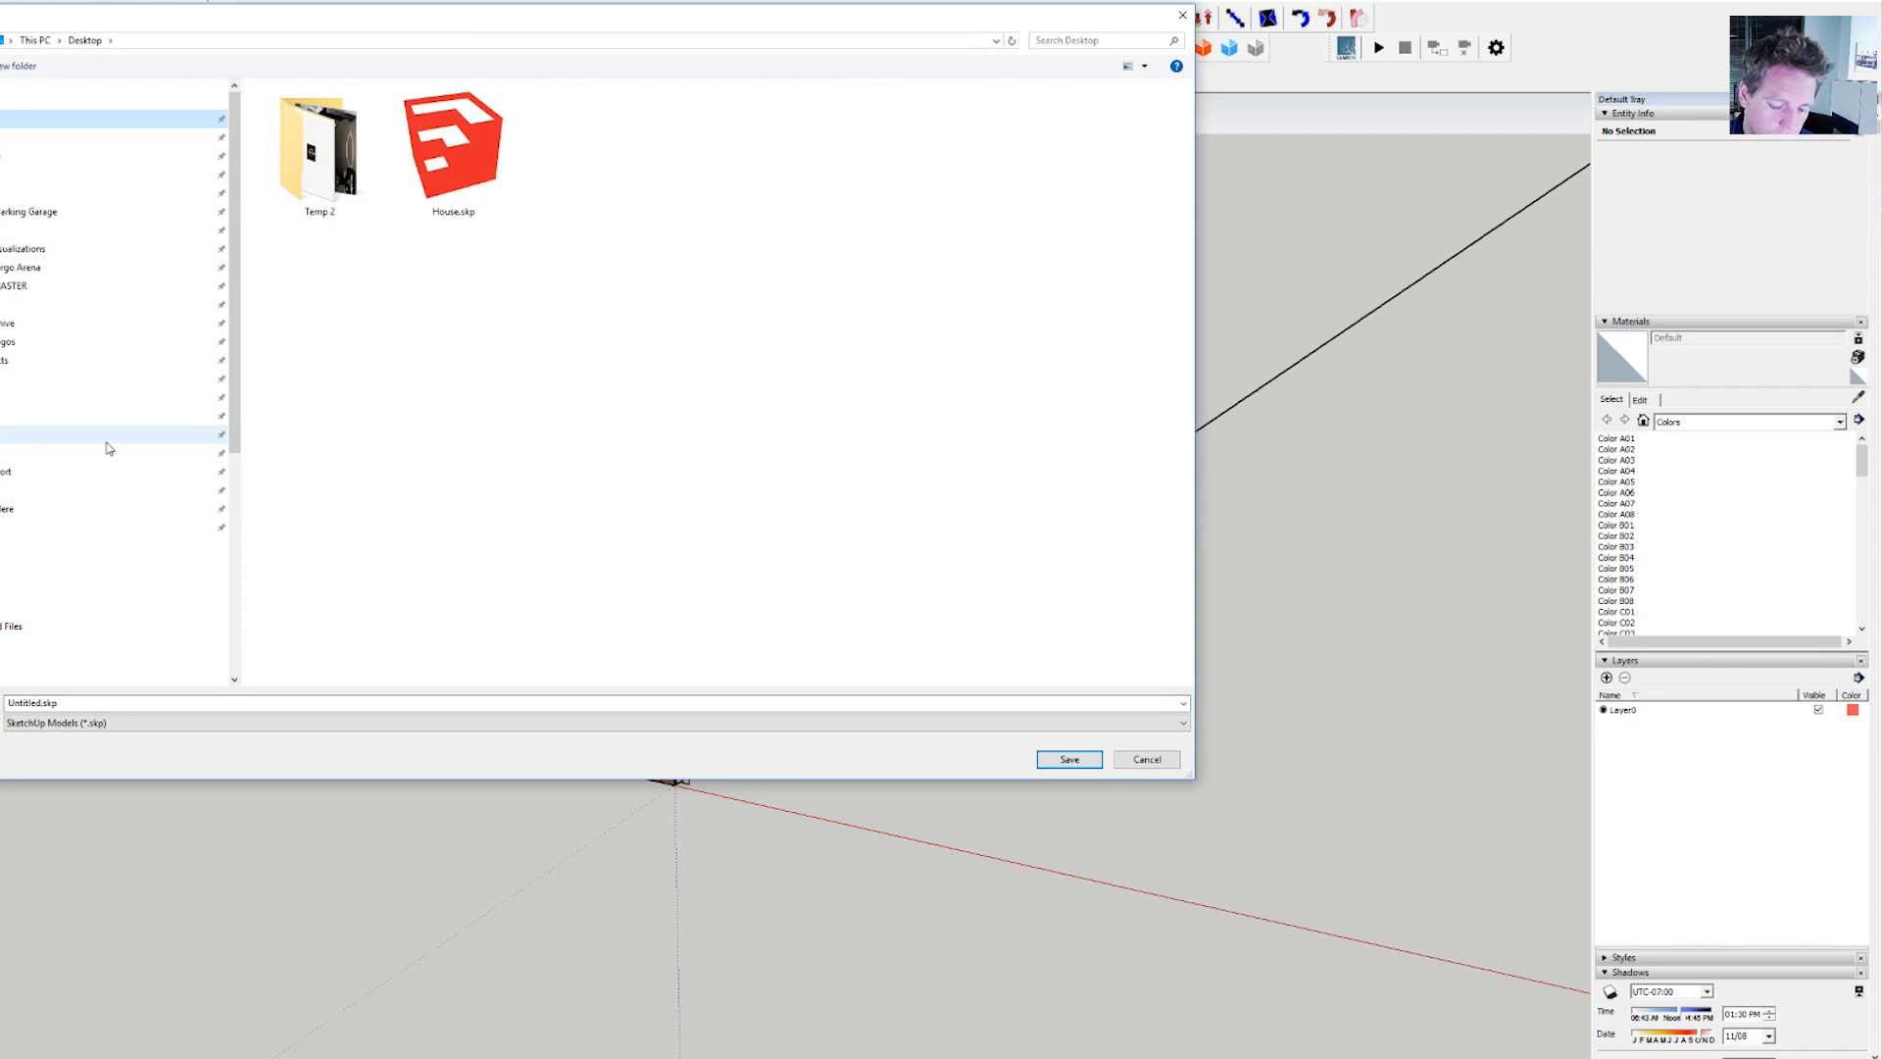
left_click(170, 706)
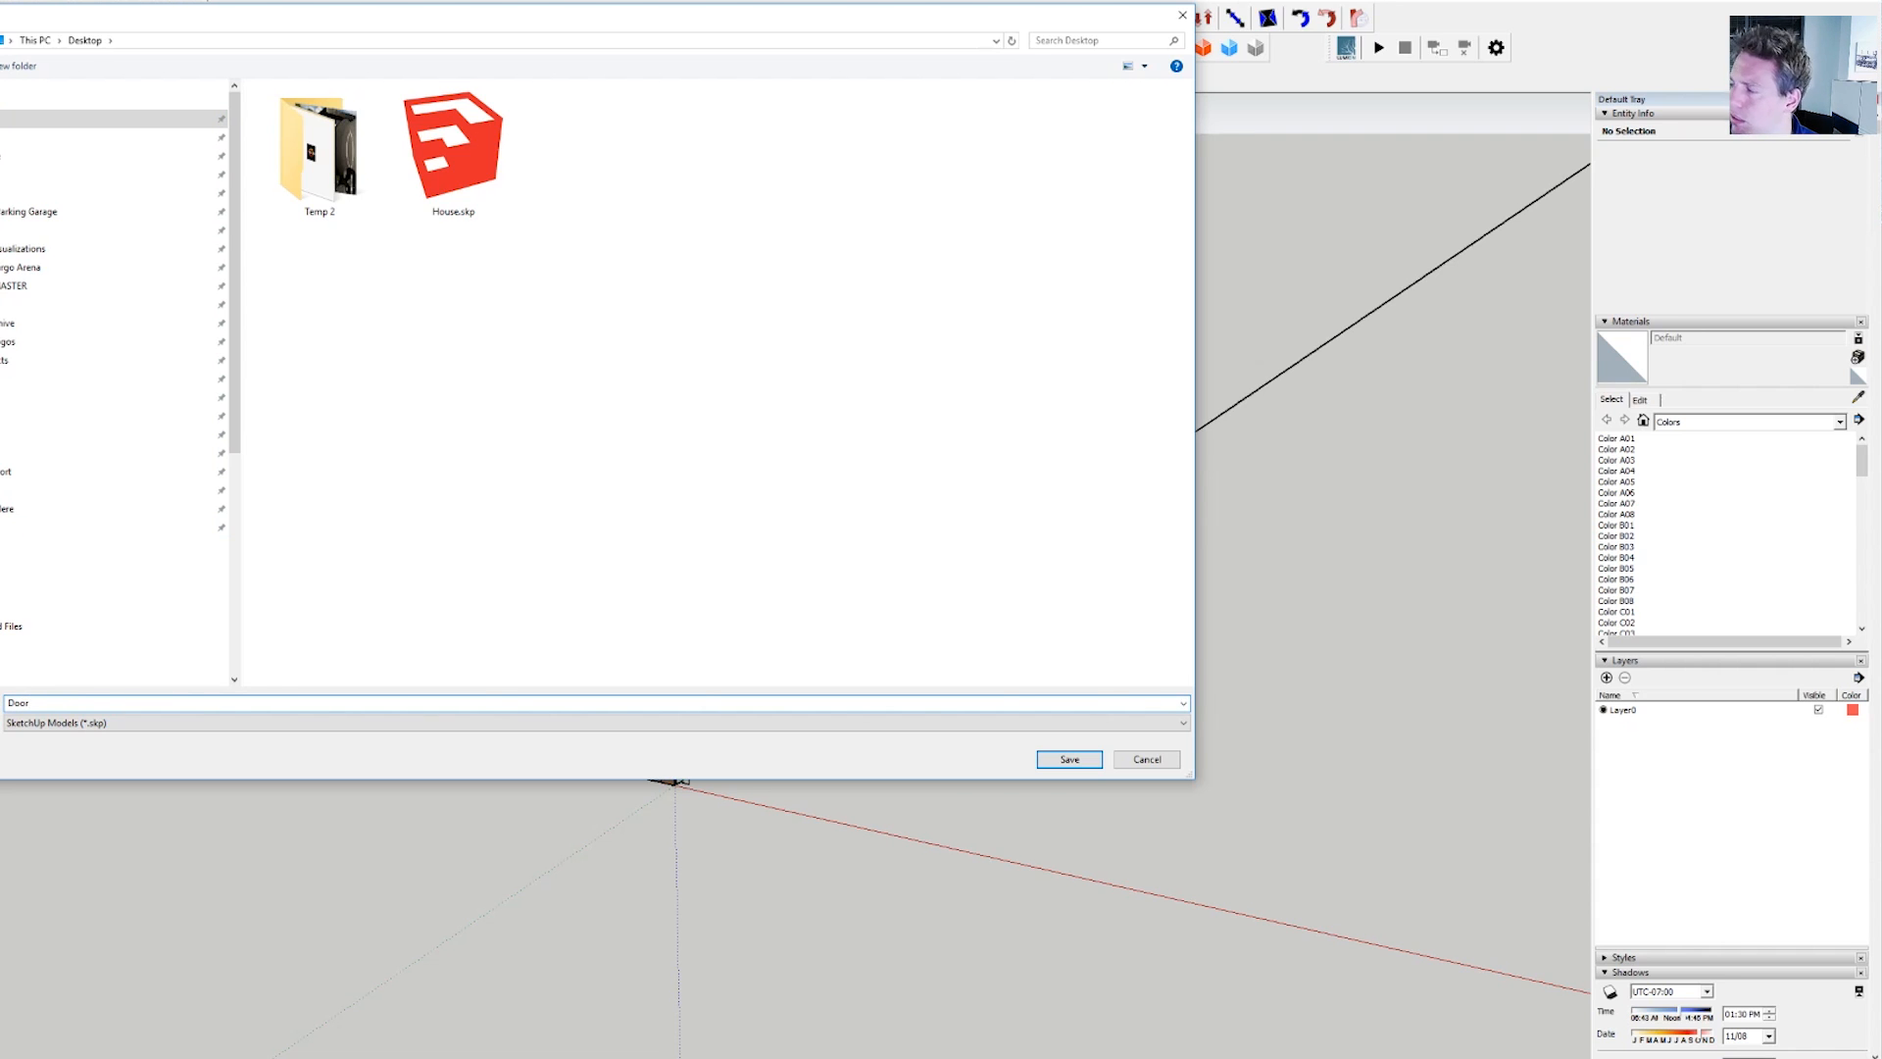
type("Door")
key("Return")
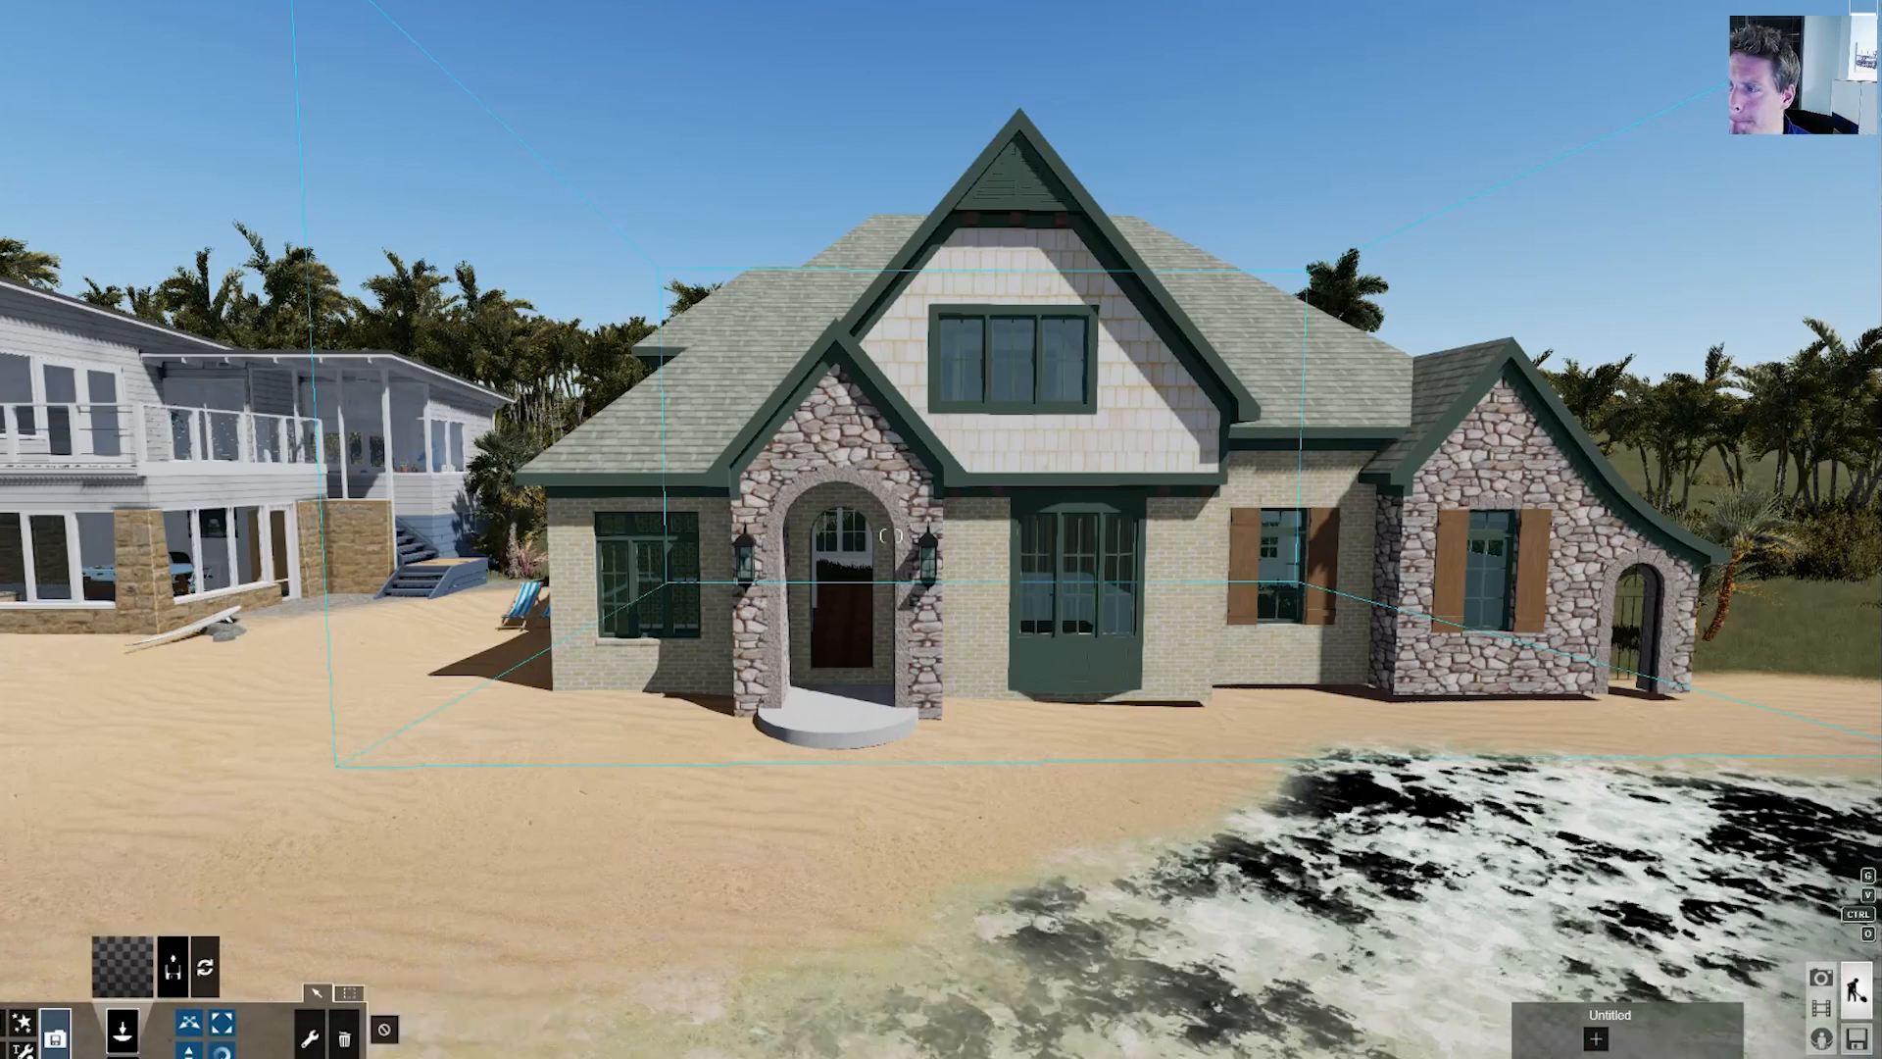
- Import Door.skp into Lumion in the Main (default) category and place it on the sand in front of the house
left_click(173, 966)
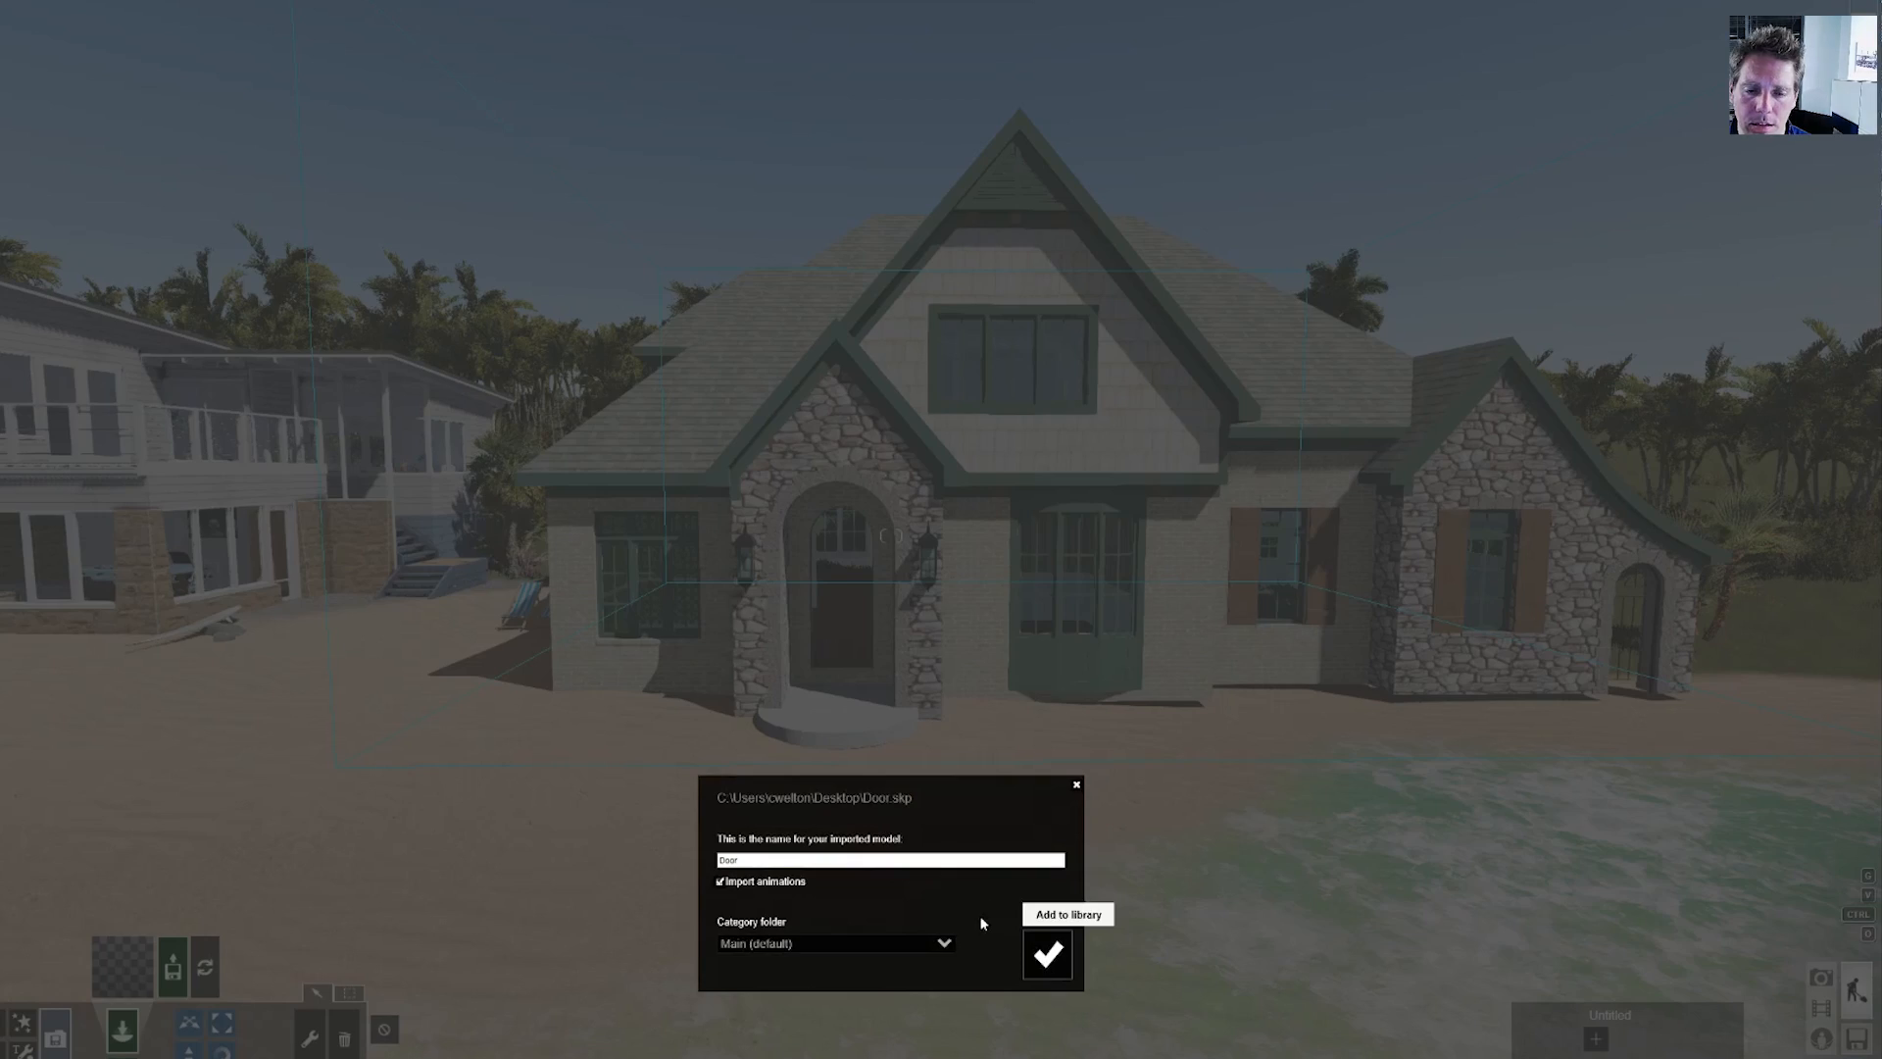
left_click(1048, 953)
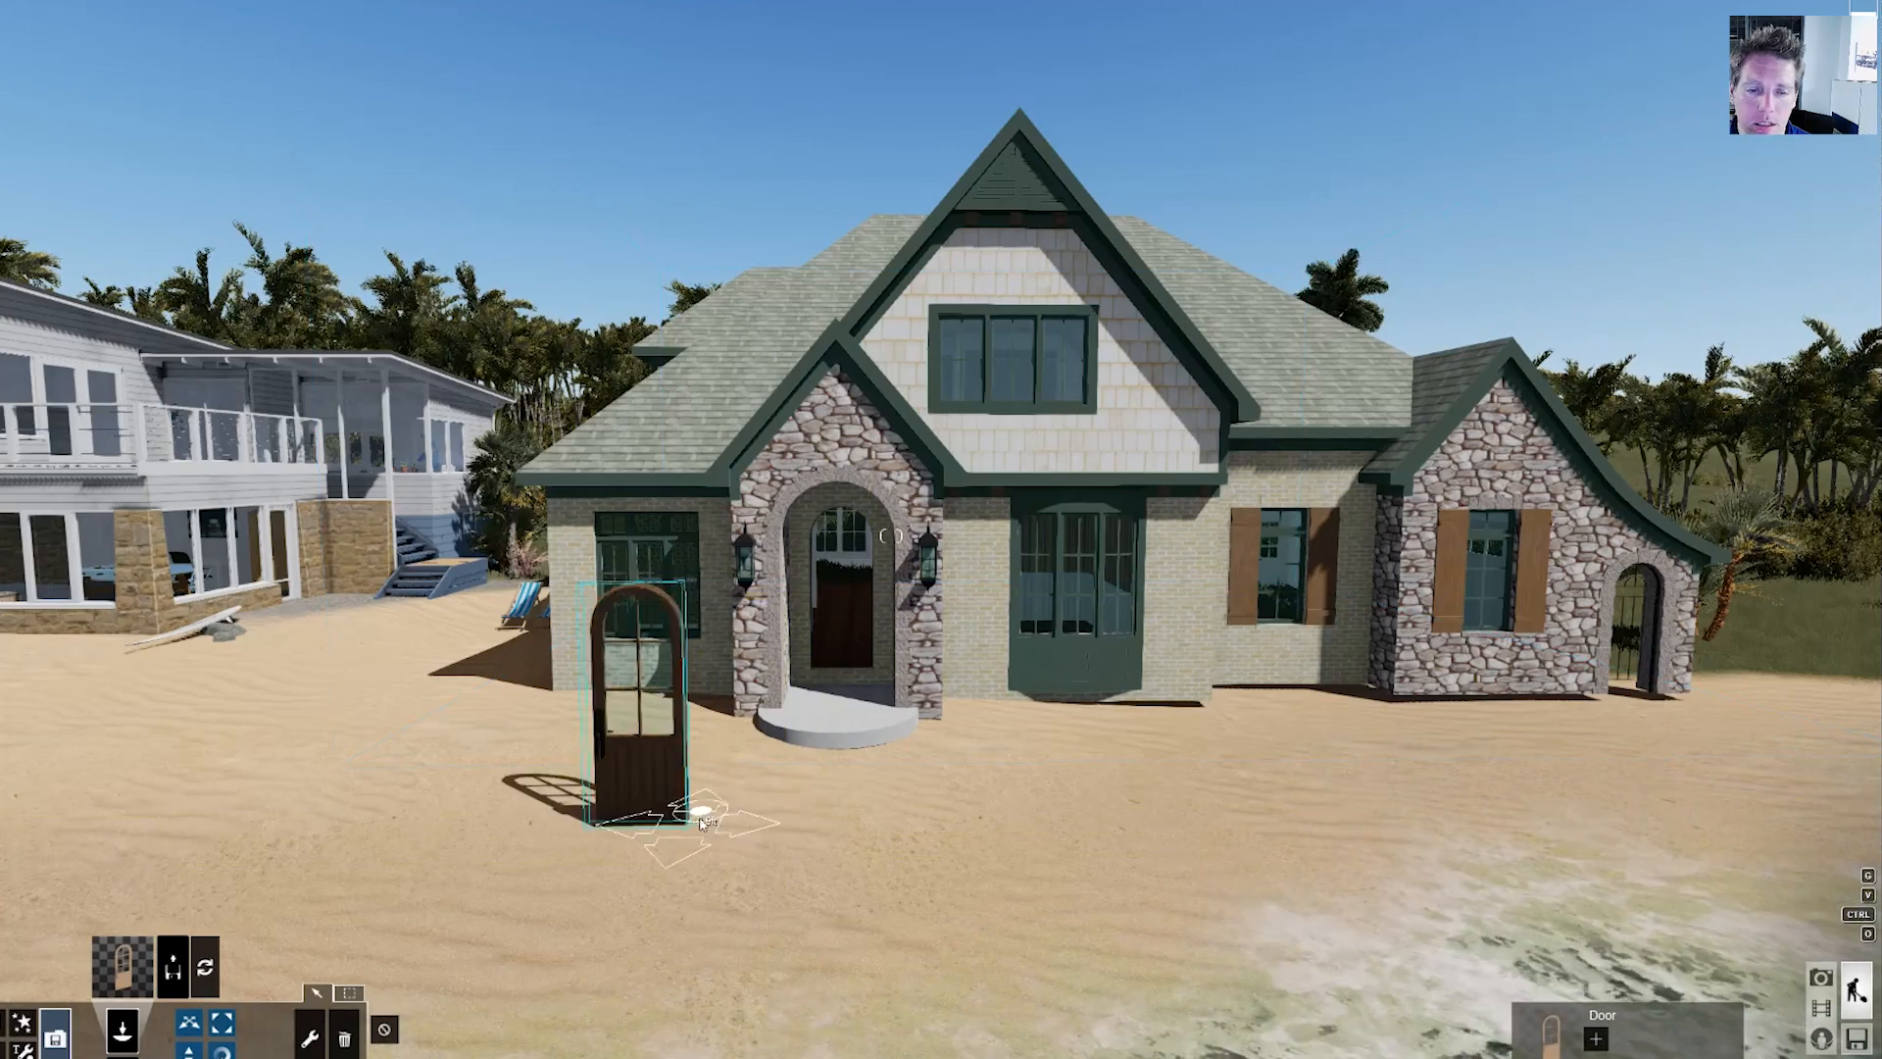
left_click(767, 812)
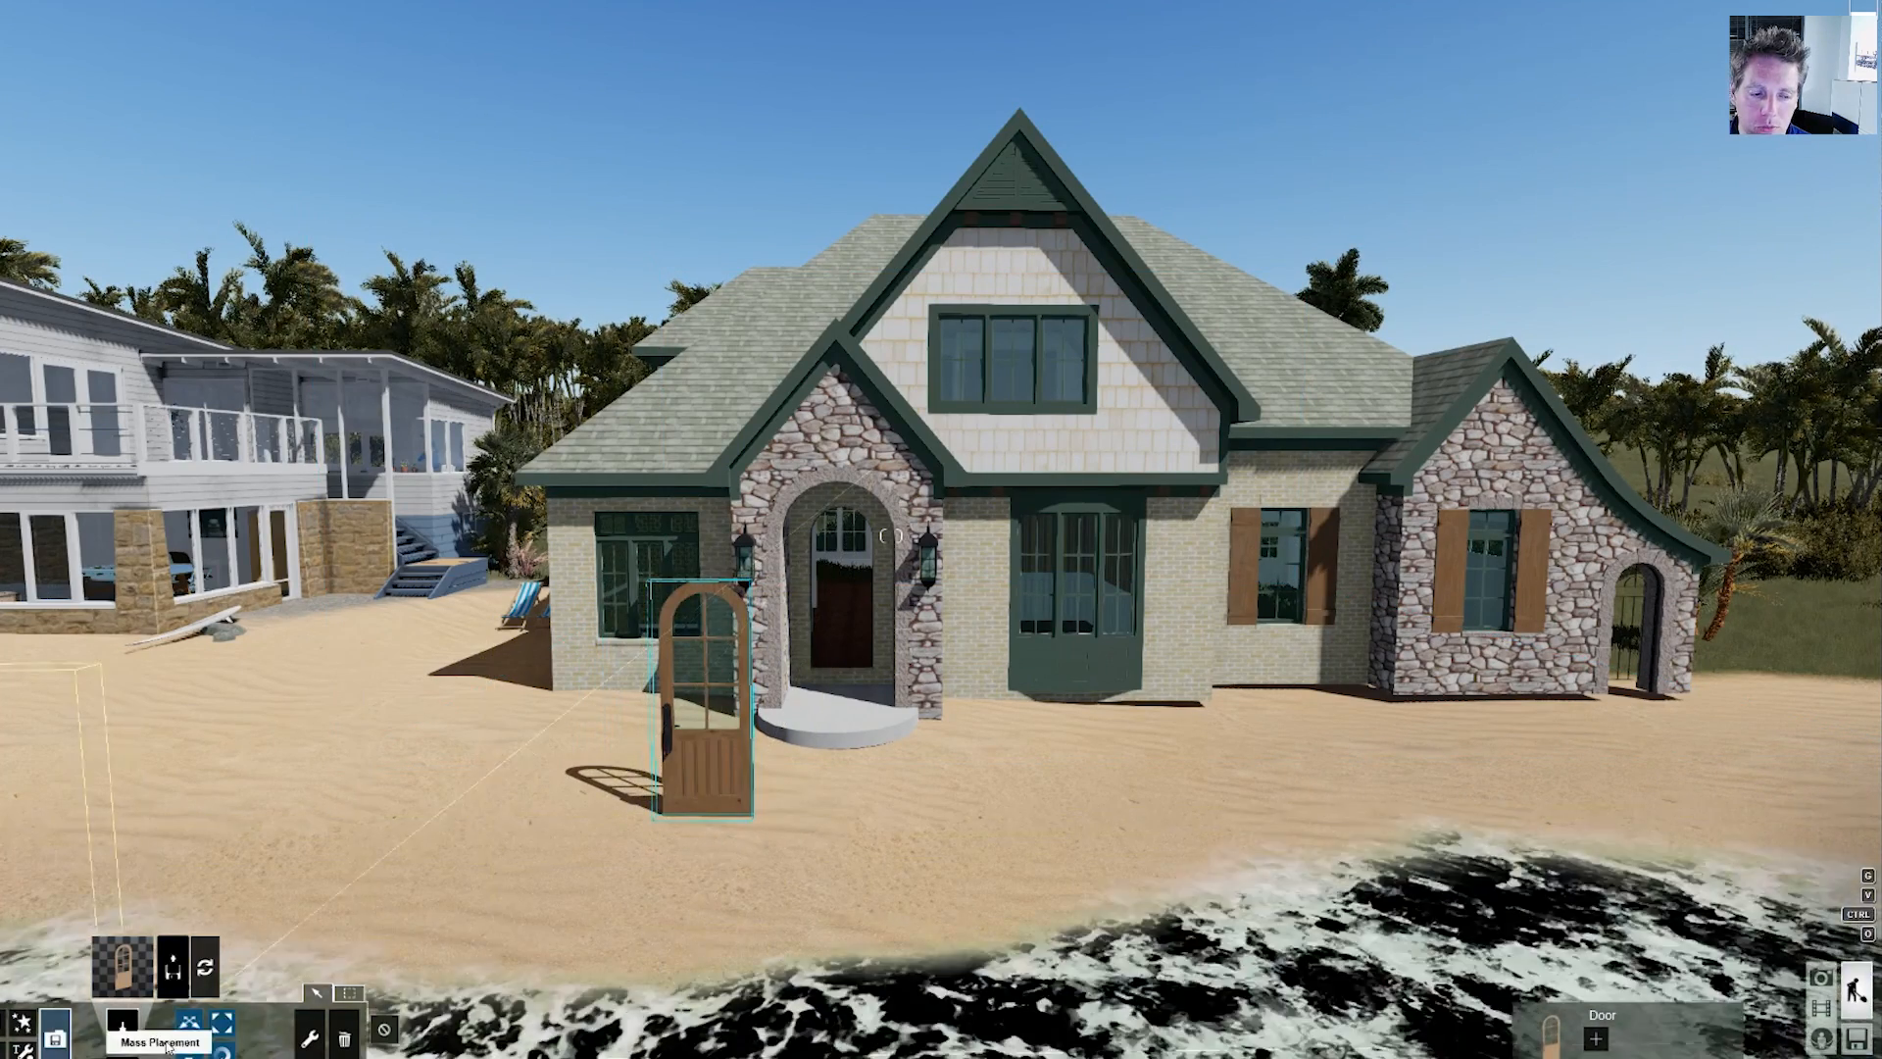
- Move the imported door into the house's arched front entrance and align its bottom corner with the door opening
left_click(189, 1022)
left_click_drag(753, 816, 911, 588)
scroll(867, 721, "up", 8)
scroll(912, 588, "up", 10)
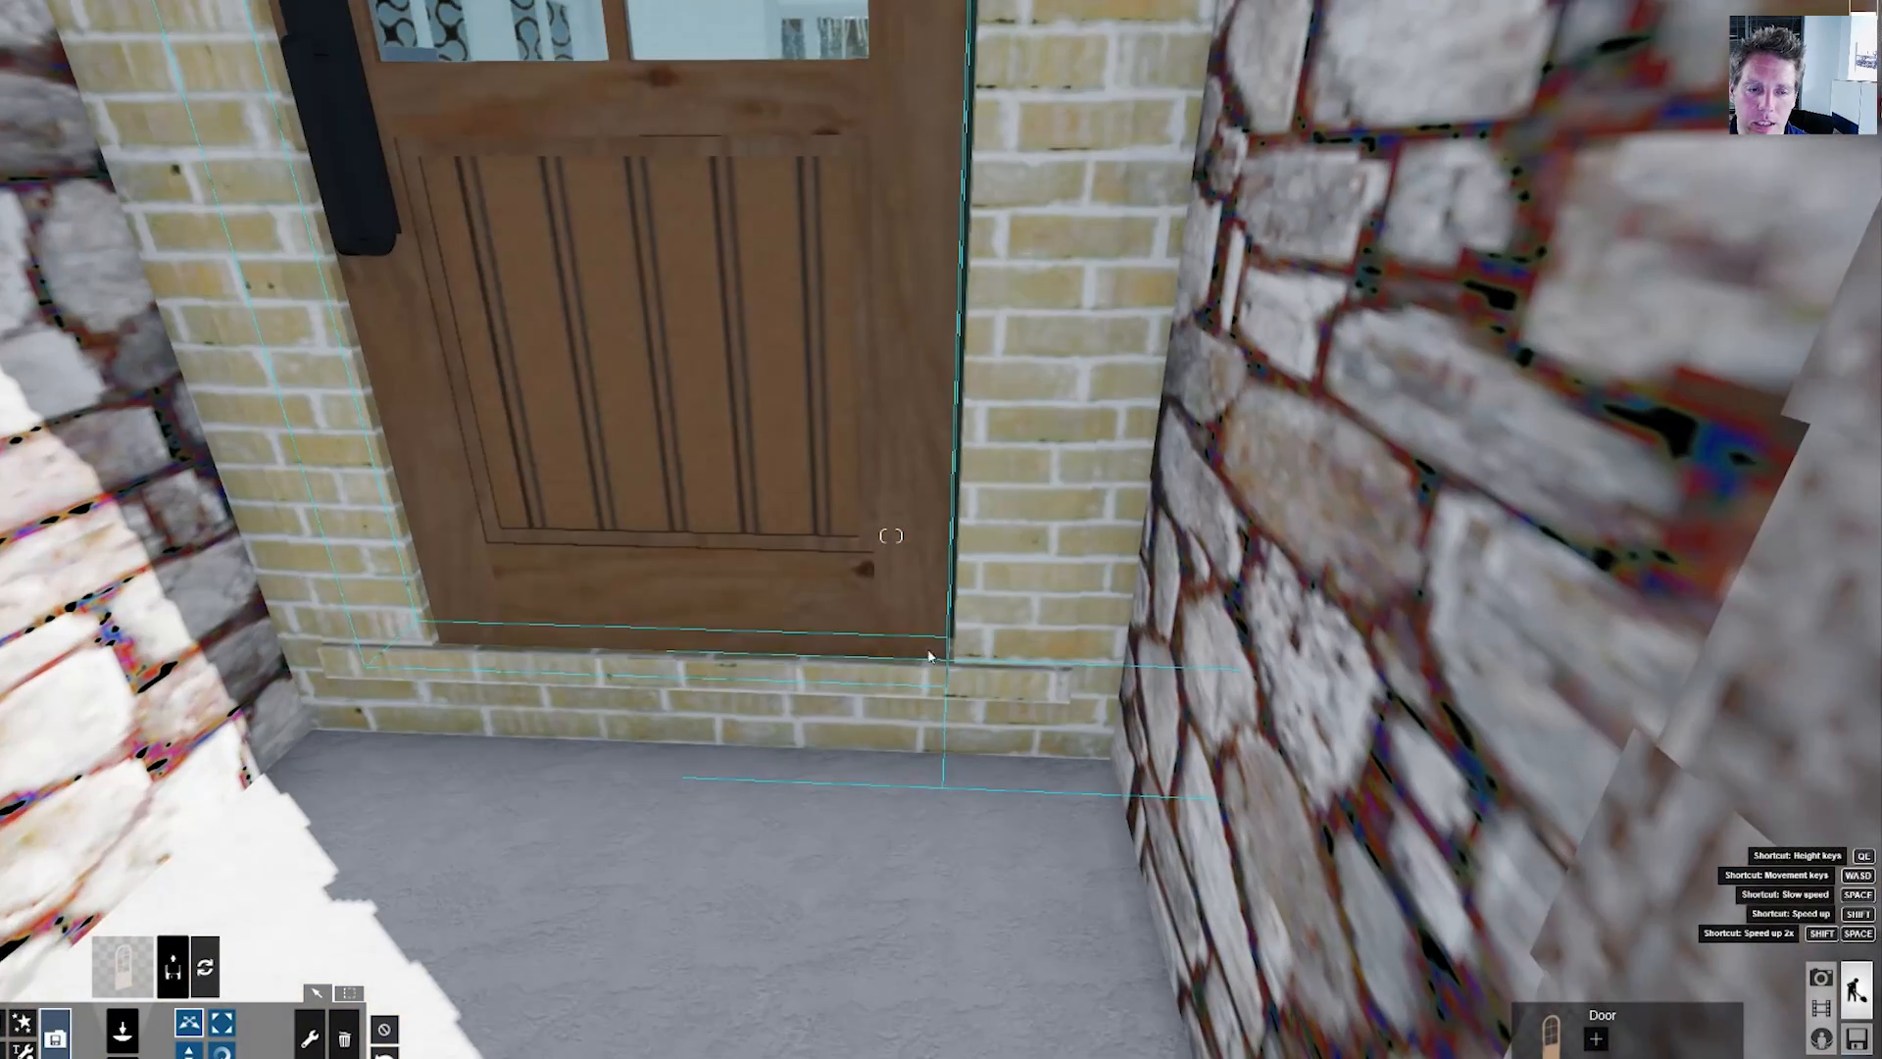
left_click_drag(948, 657, 953, 661, "shift")
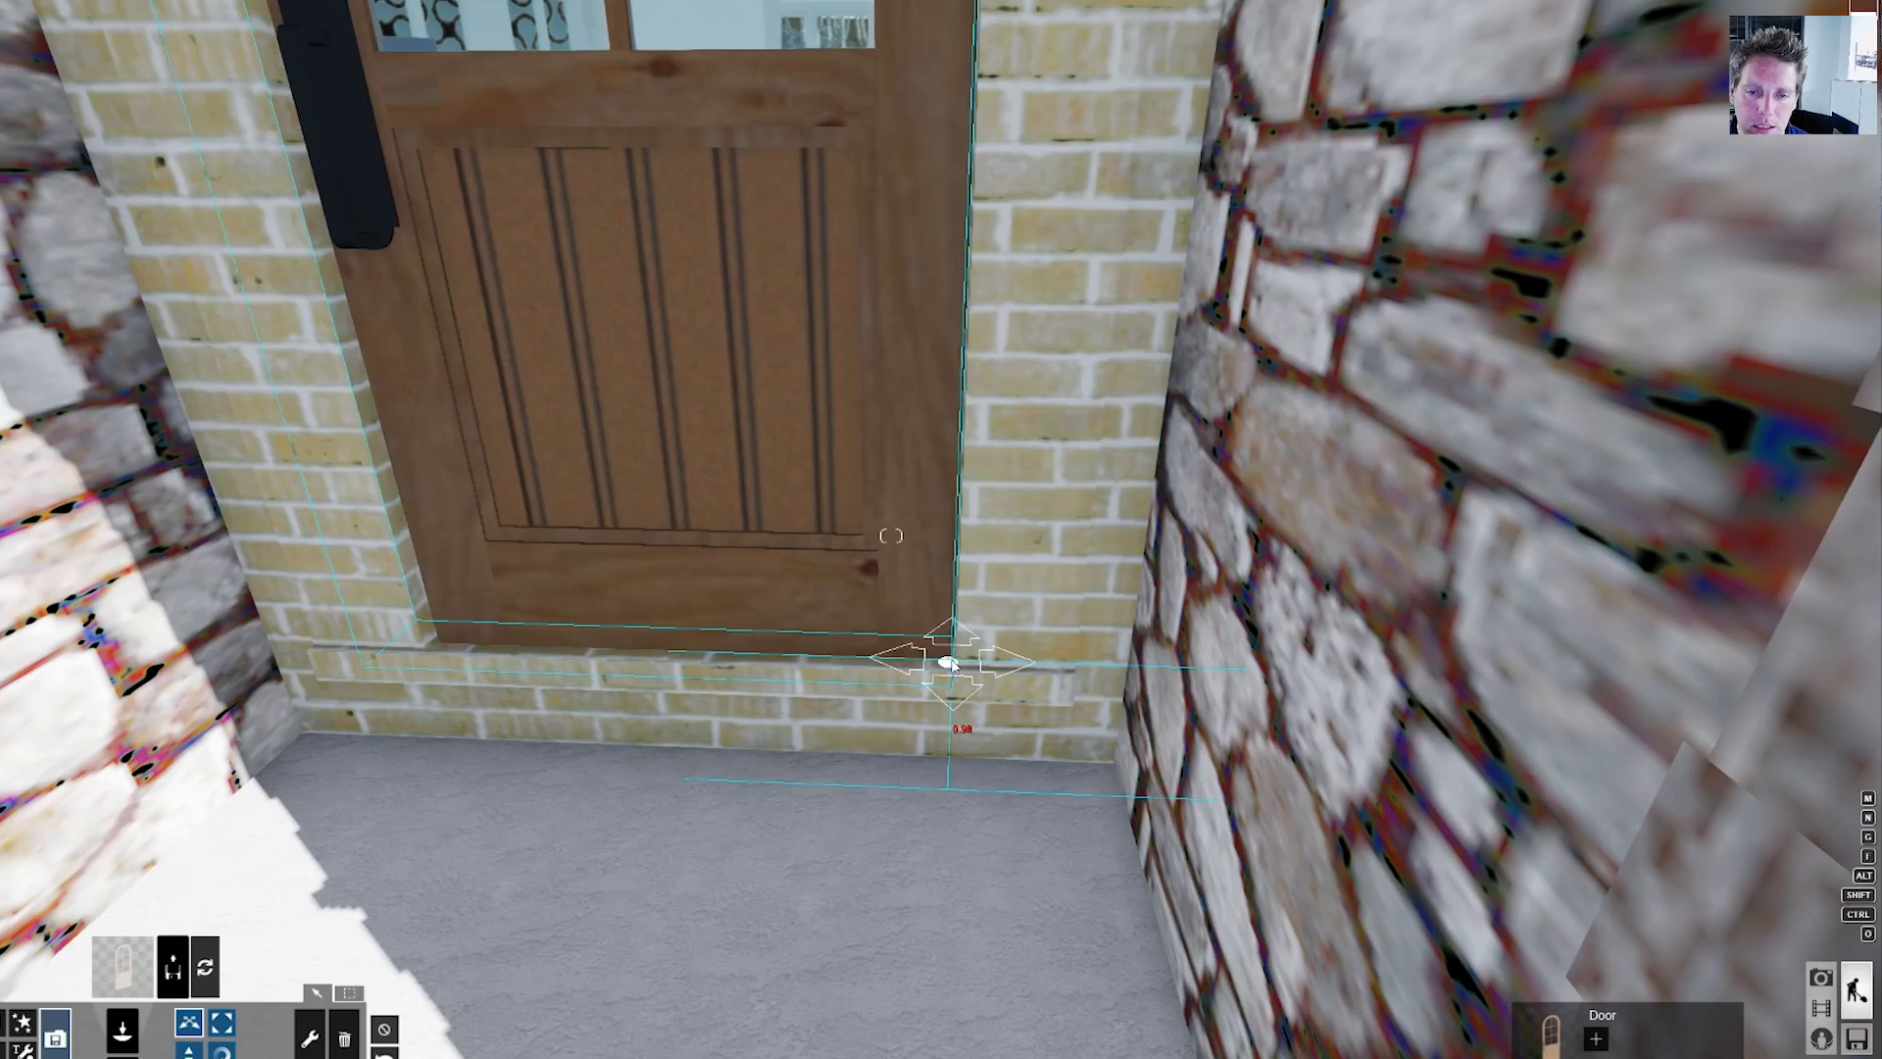
scroll(948, 663, "down", 10)
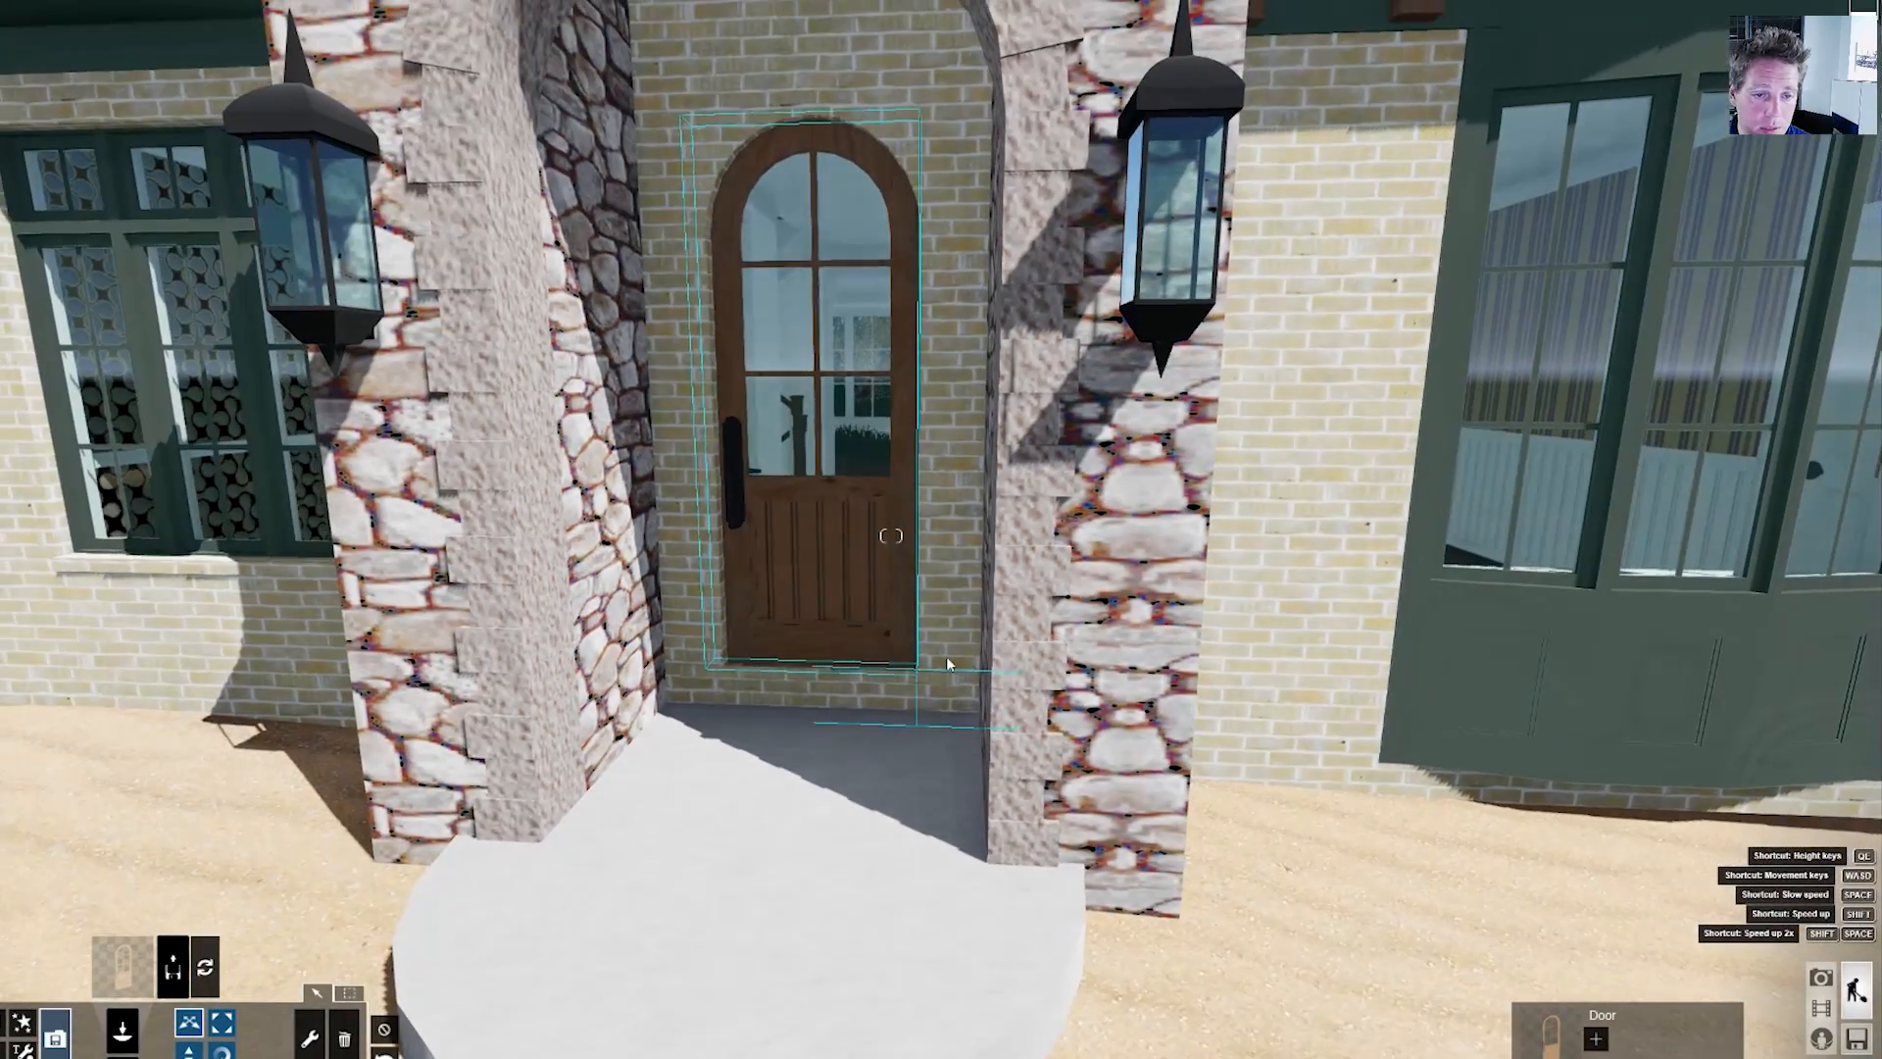
scroll(947, 664, "down", 10)
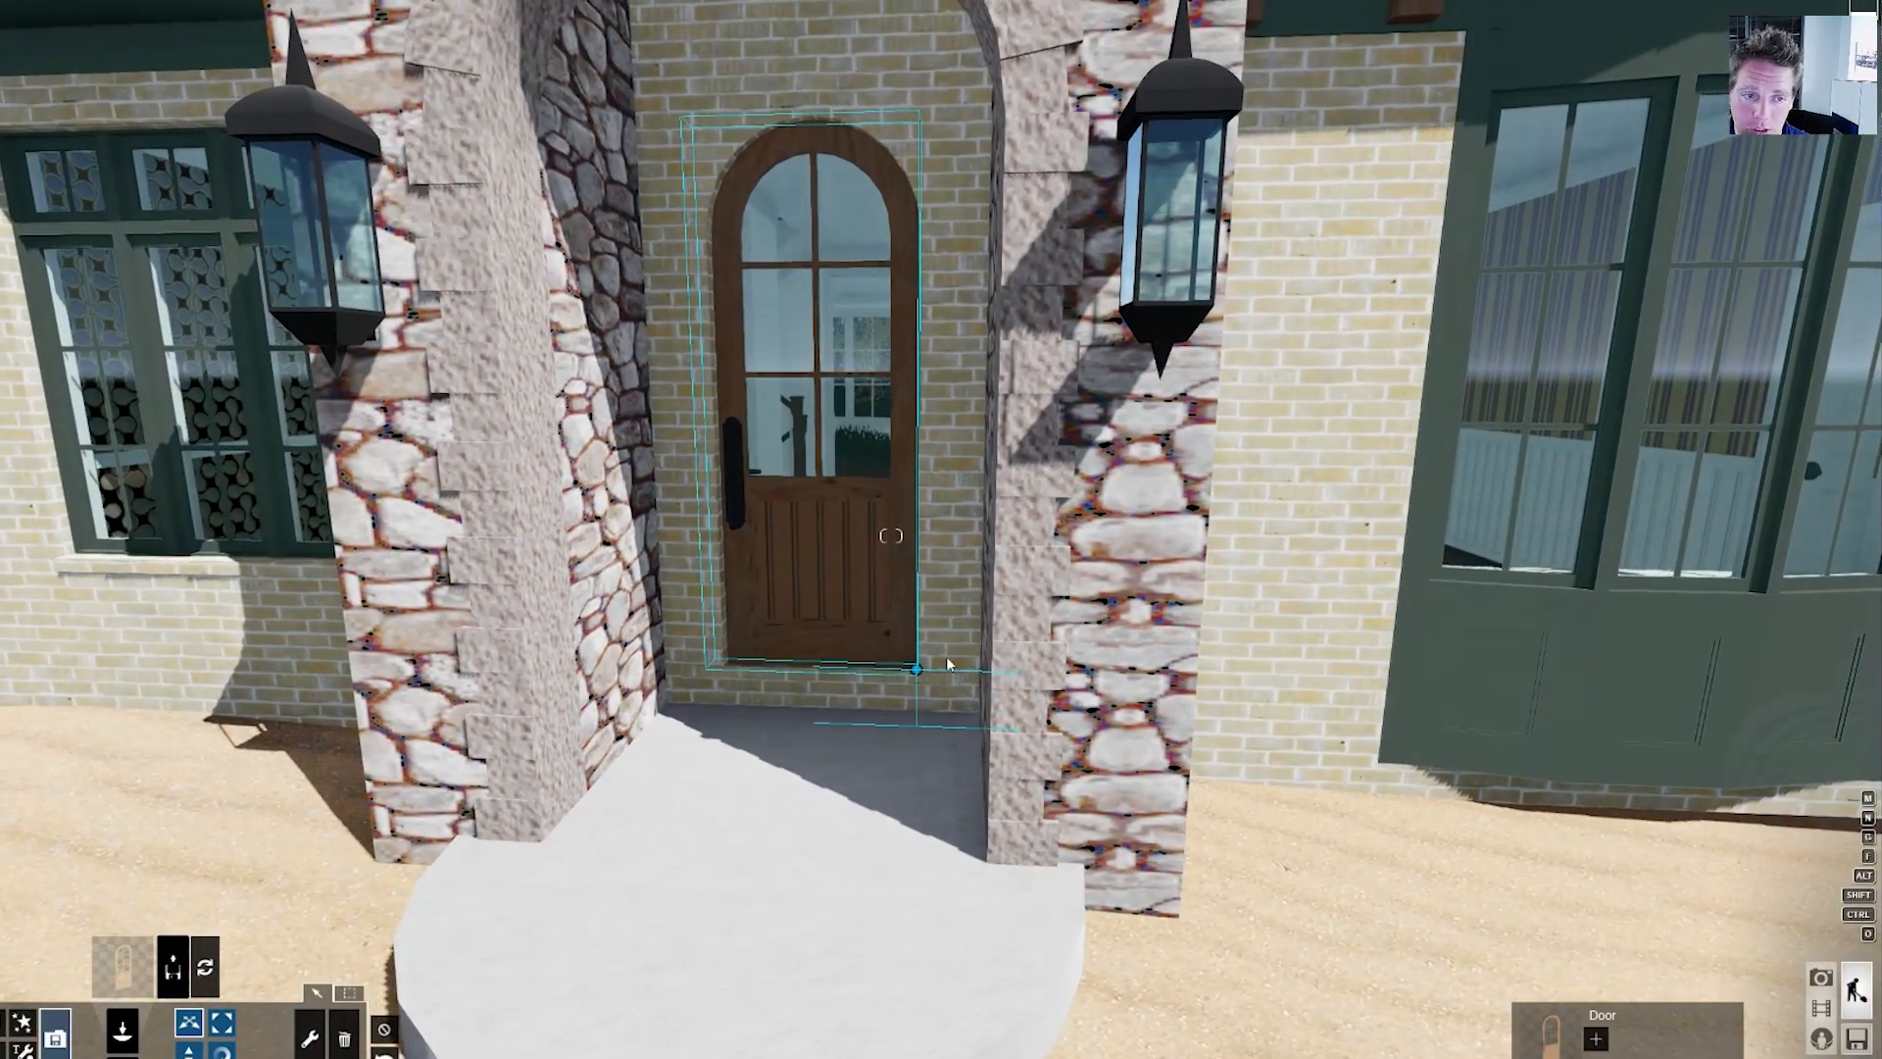
scroll(1090, 561, "down", 10)
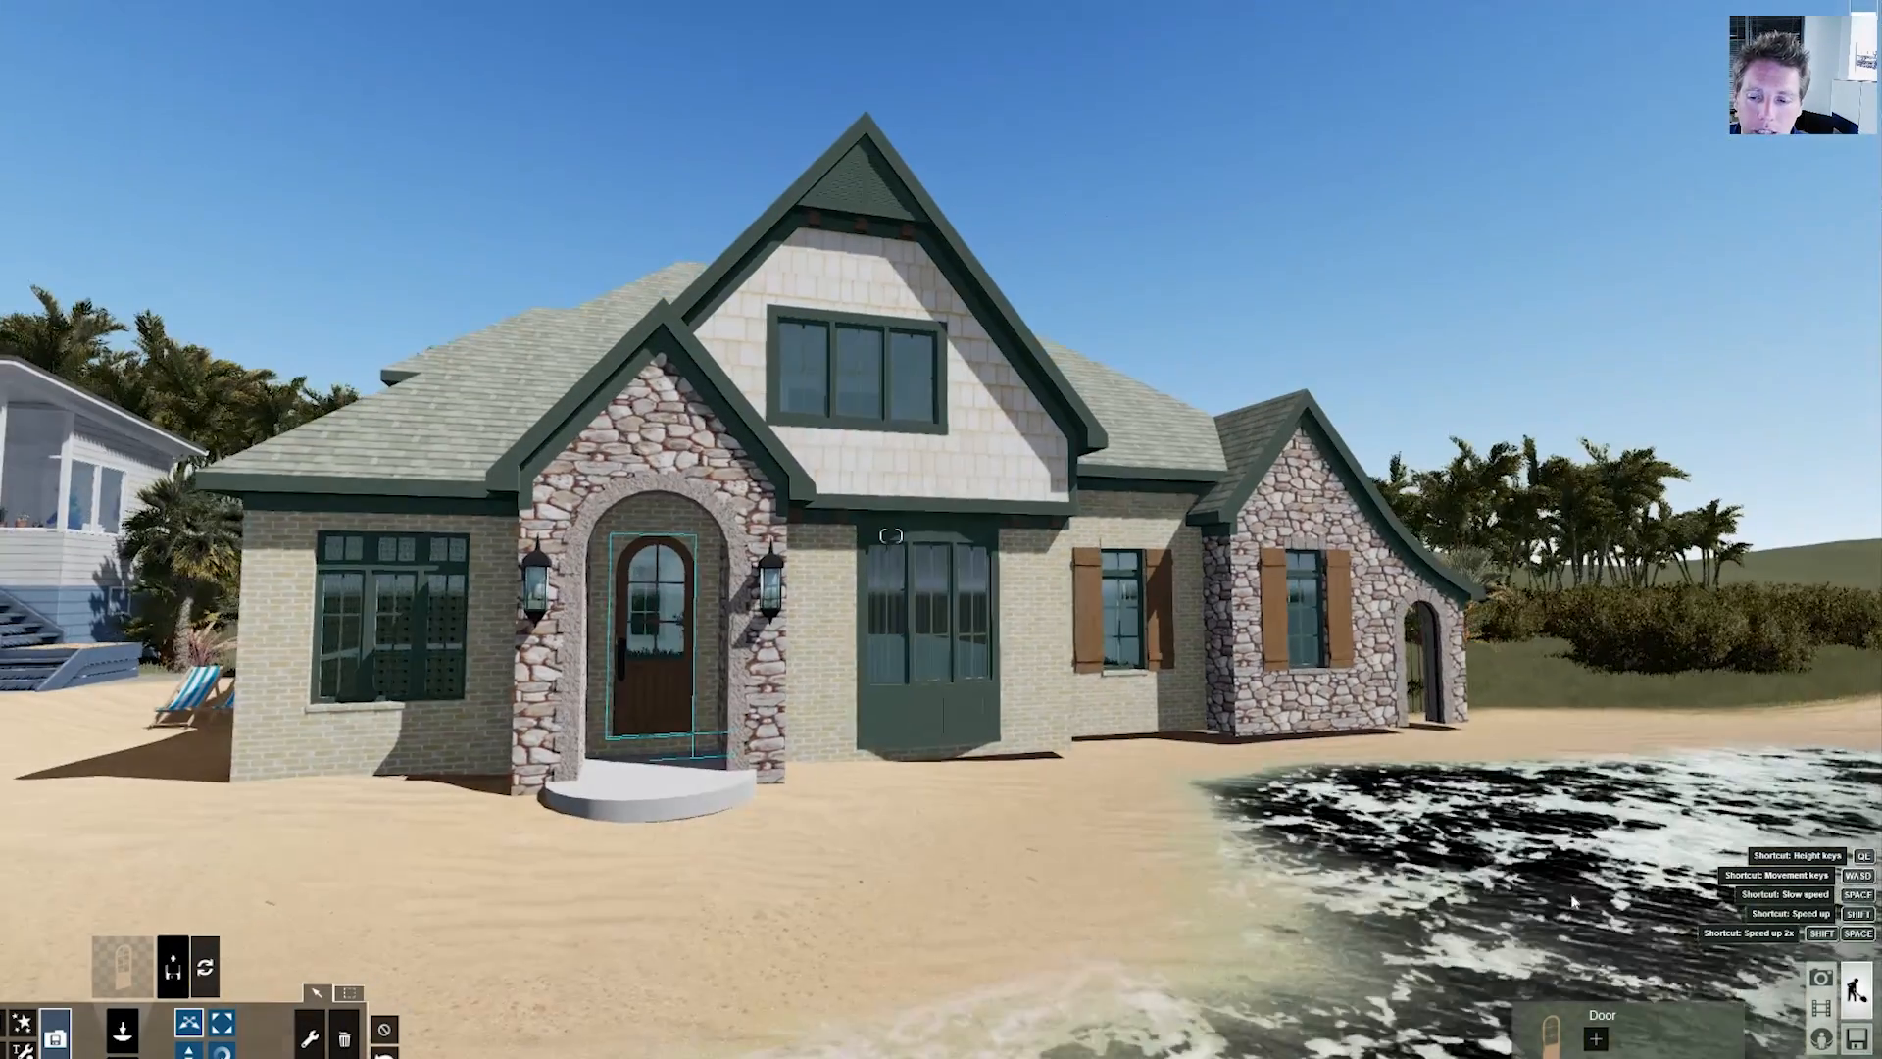
- Go to the movie clip of the house and add an Advanced Move effect to it
left_click(1823, 1008)
left_click(292, 29)
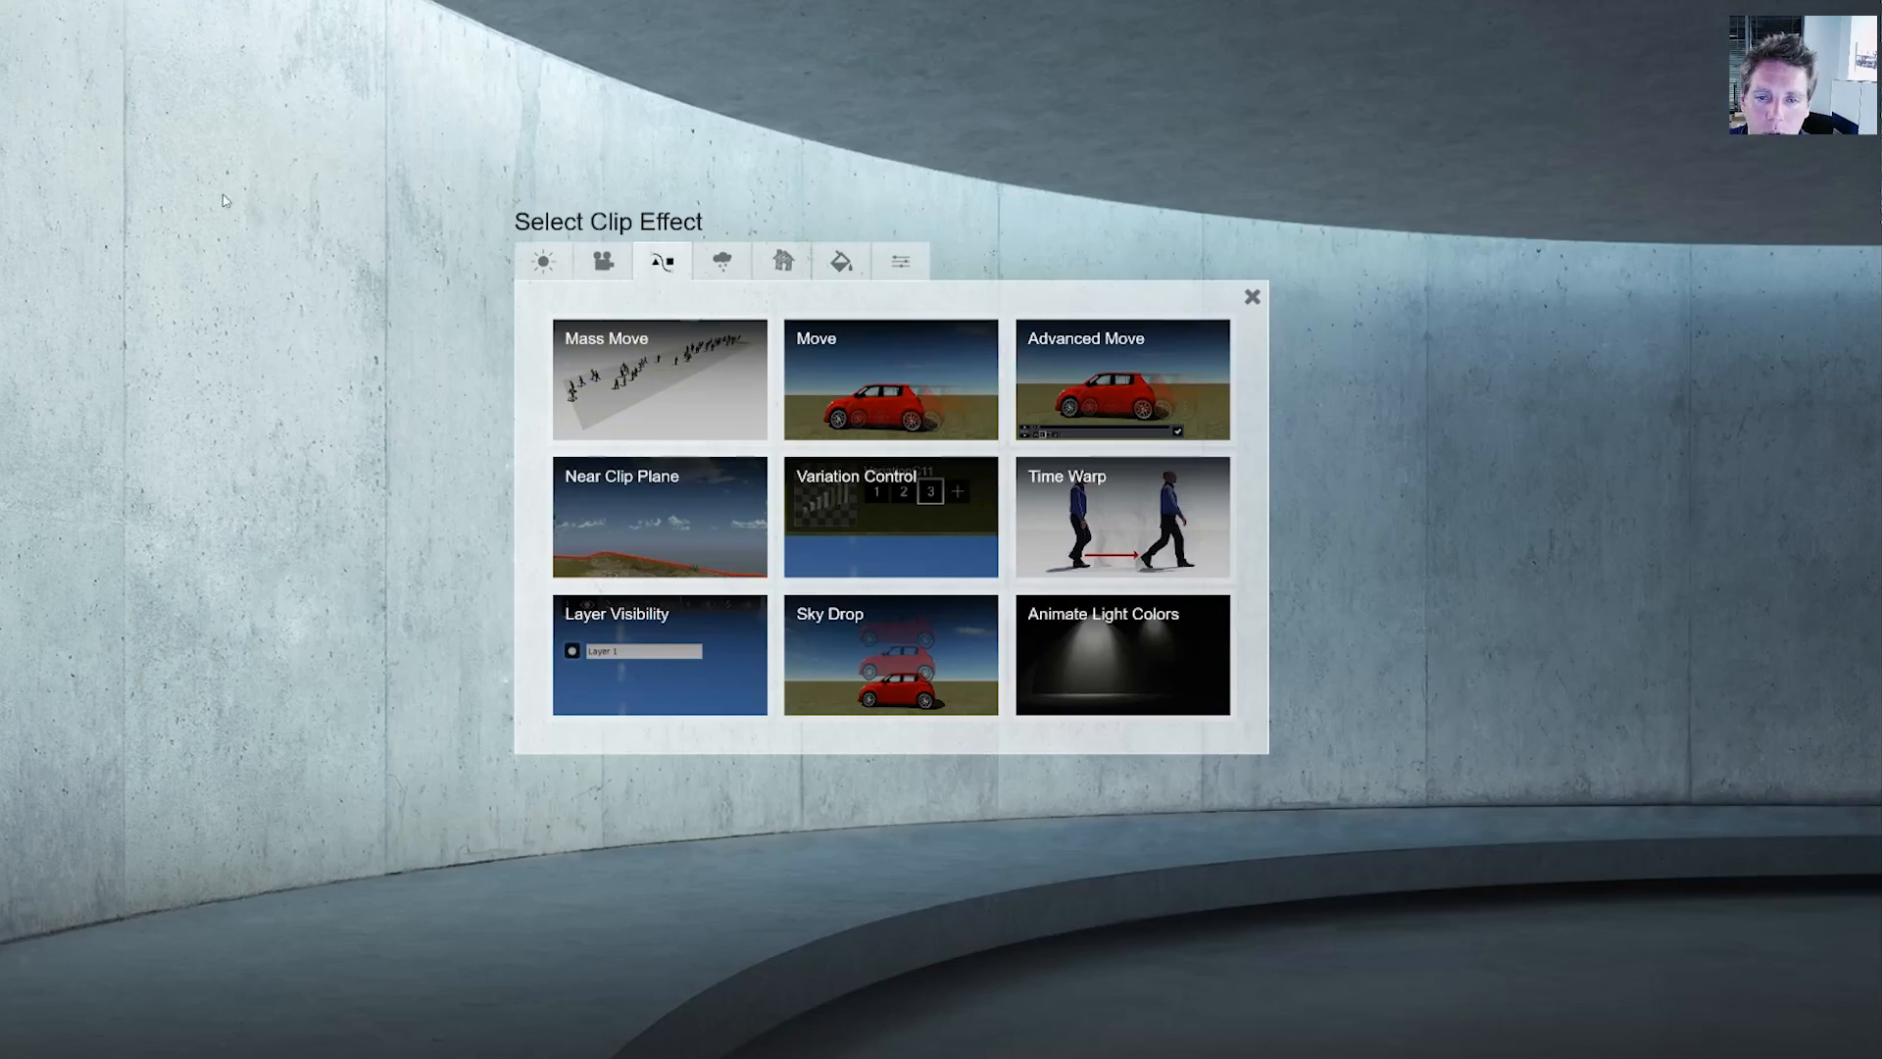
left_click(1149, 373)
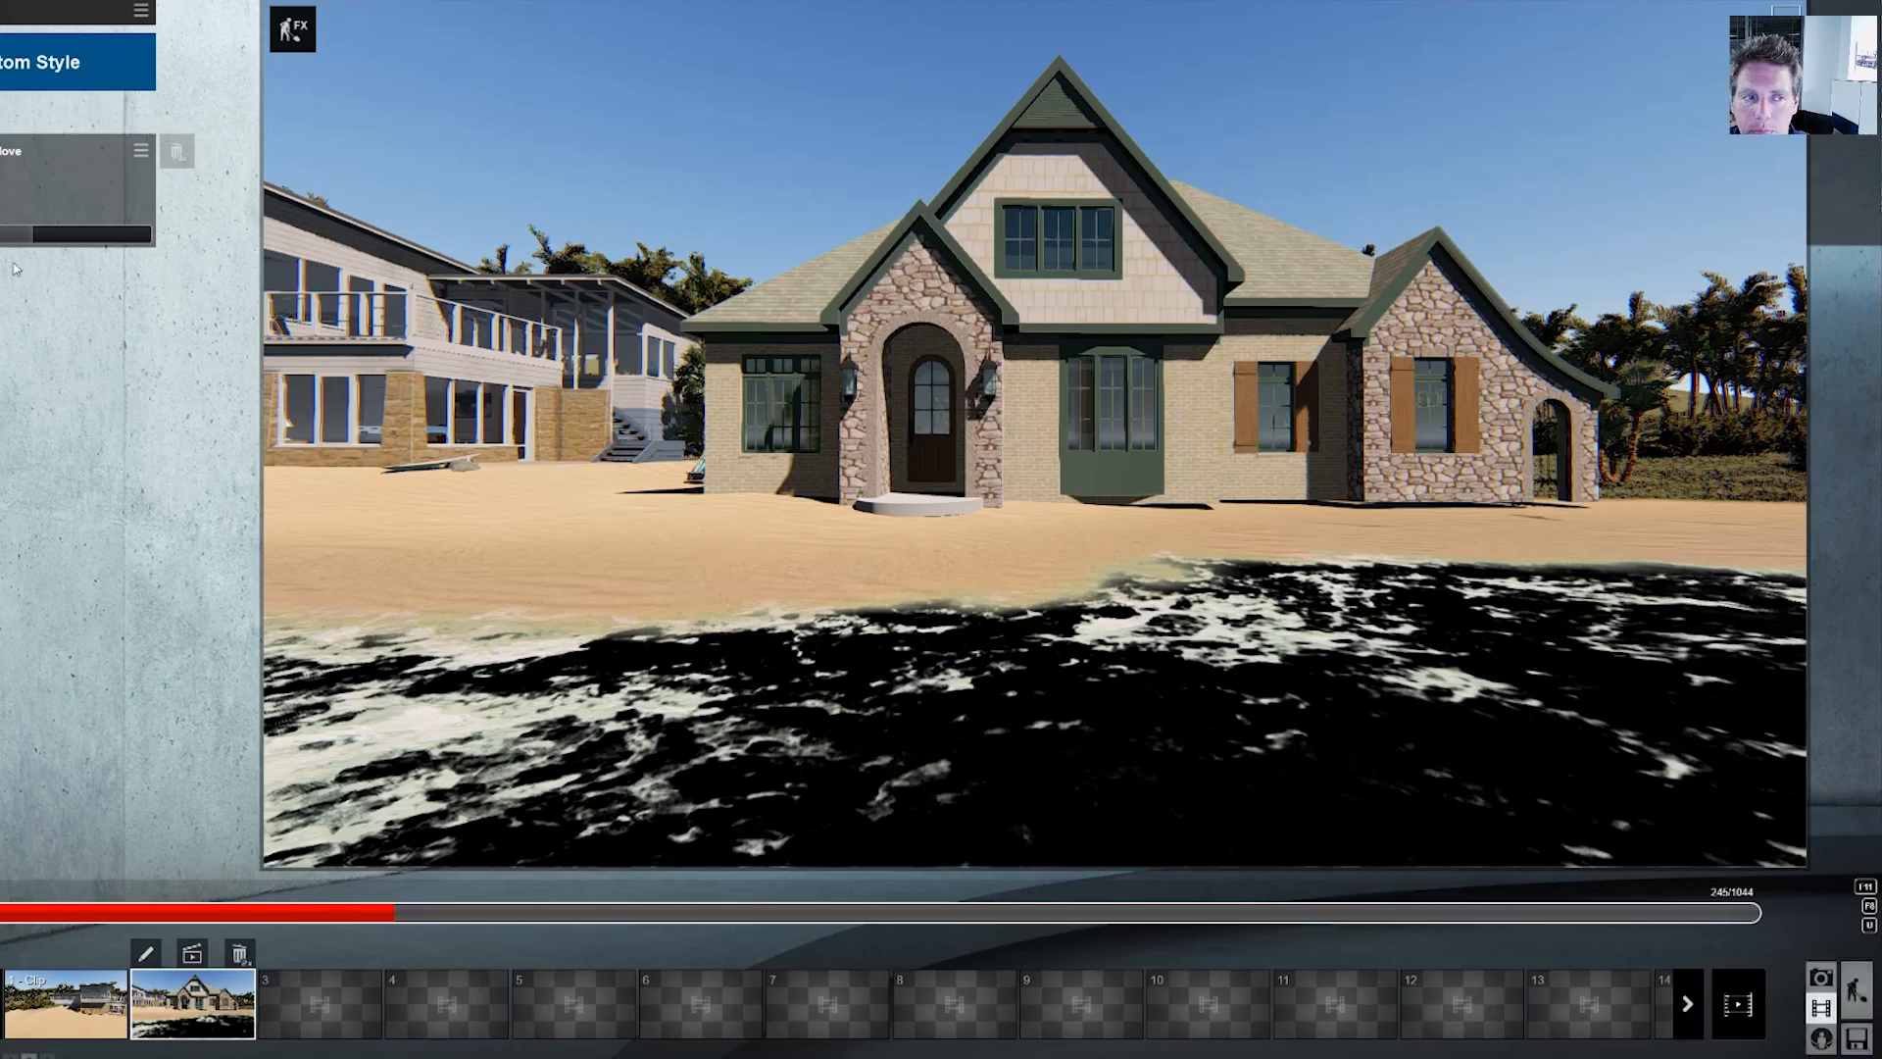
- Scrub the clip to frame 370 near the front door and check the frames per second in its render settings
left_click_drag(389, 916, 610, 912)
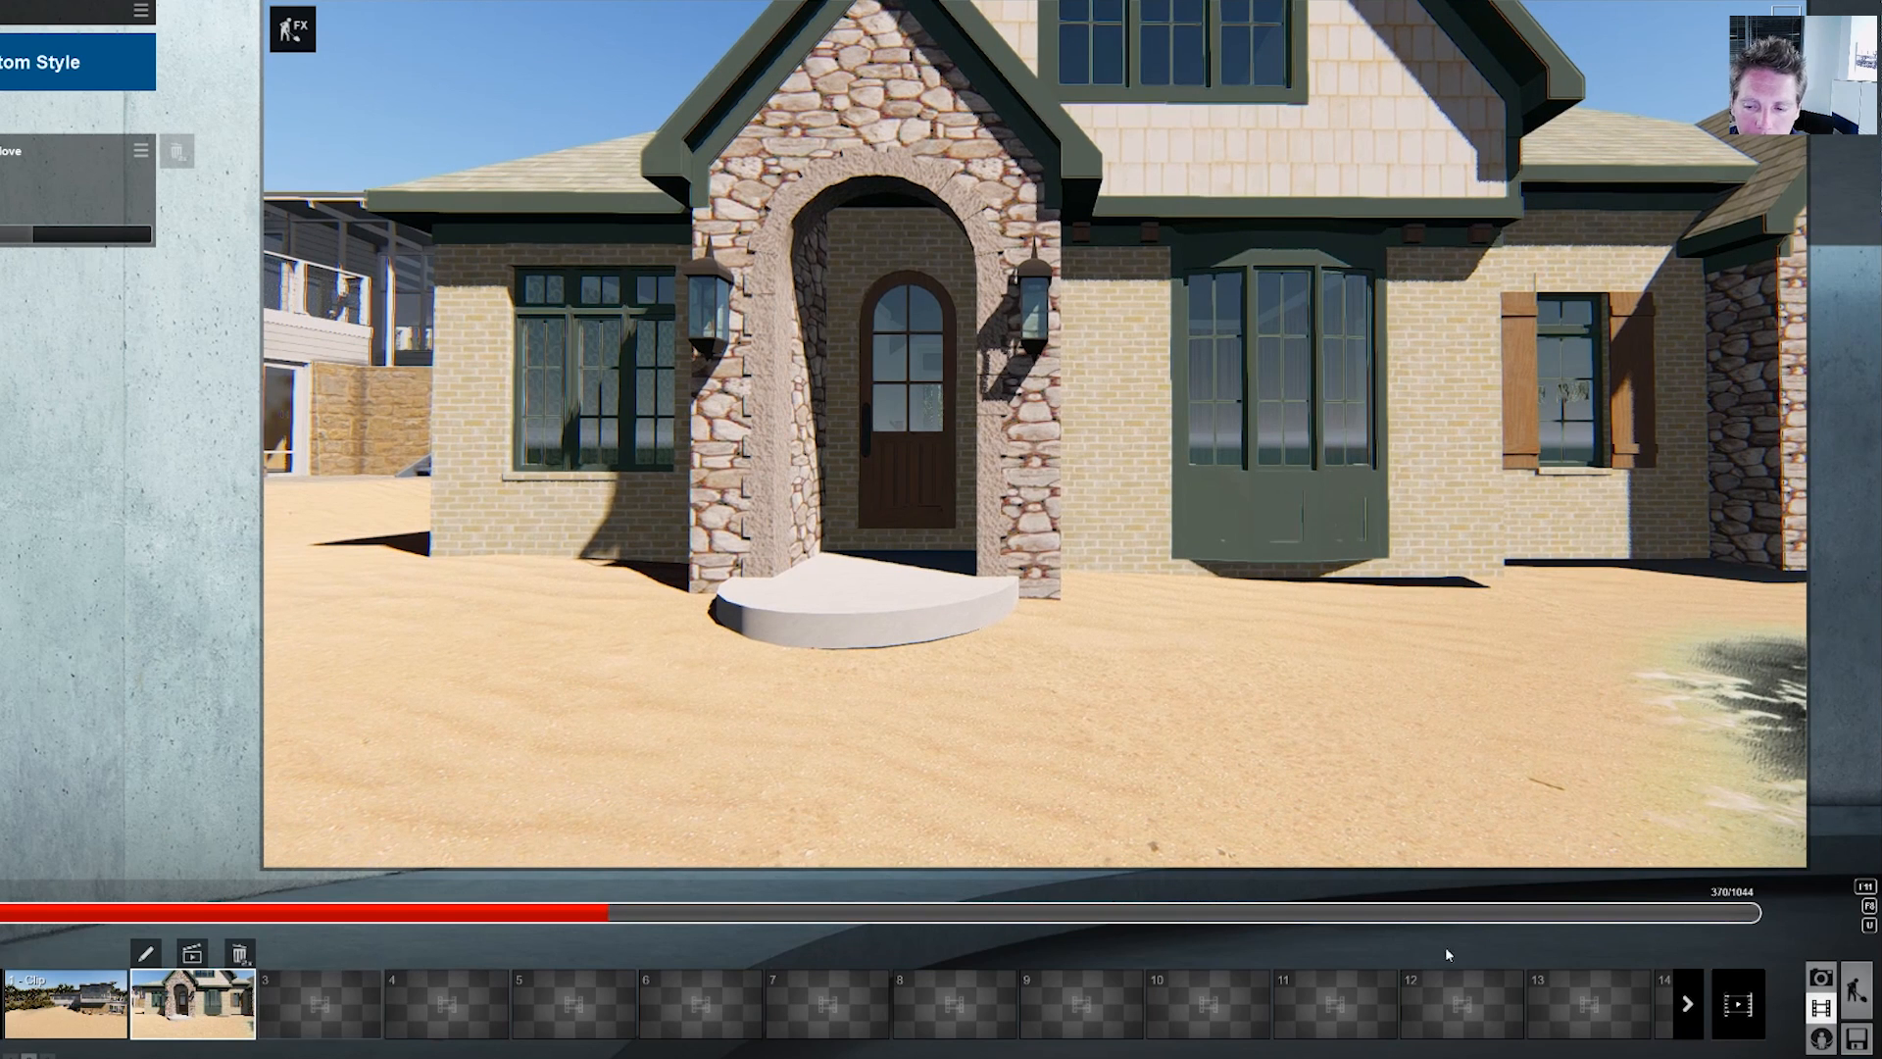
left_click(193, 952)
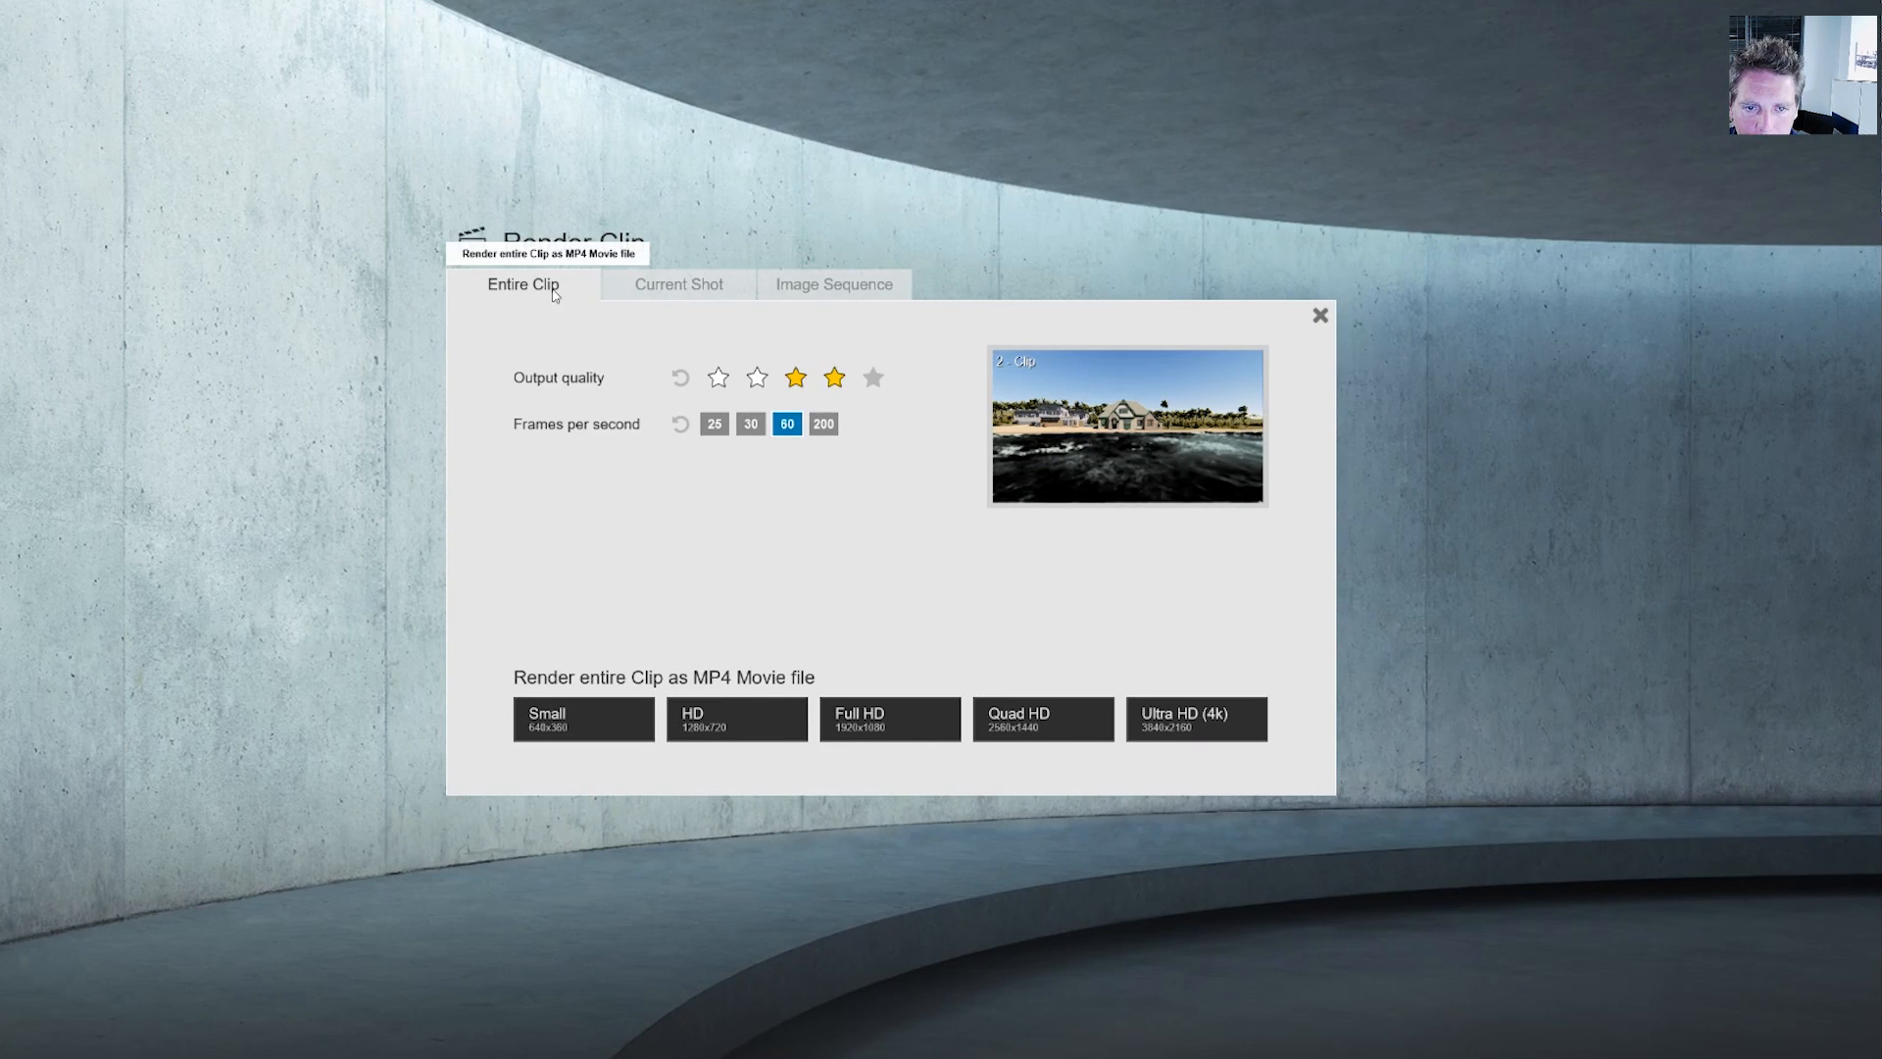
left_click(1320, 315)
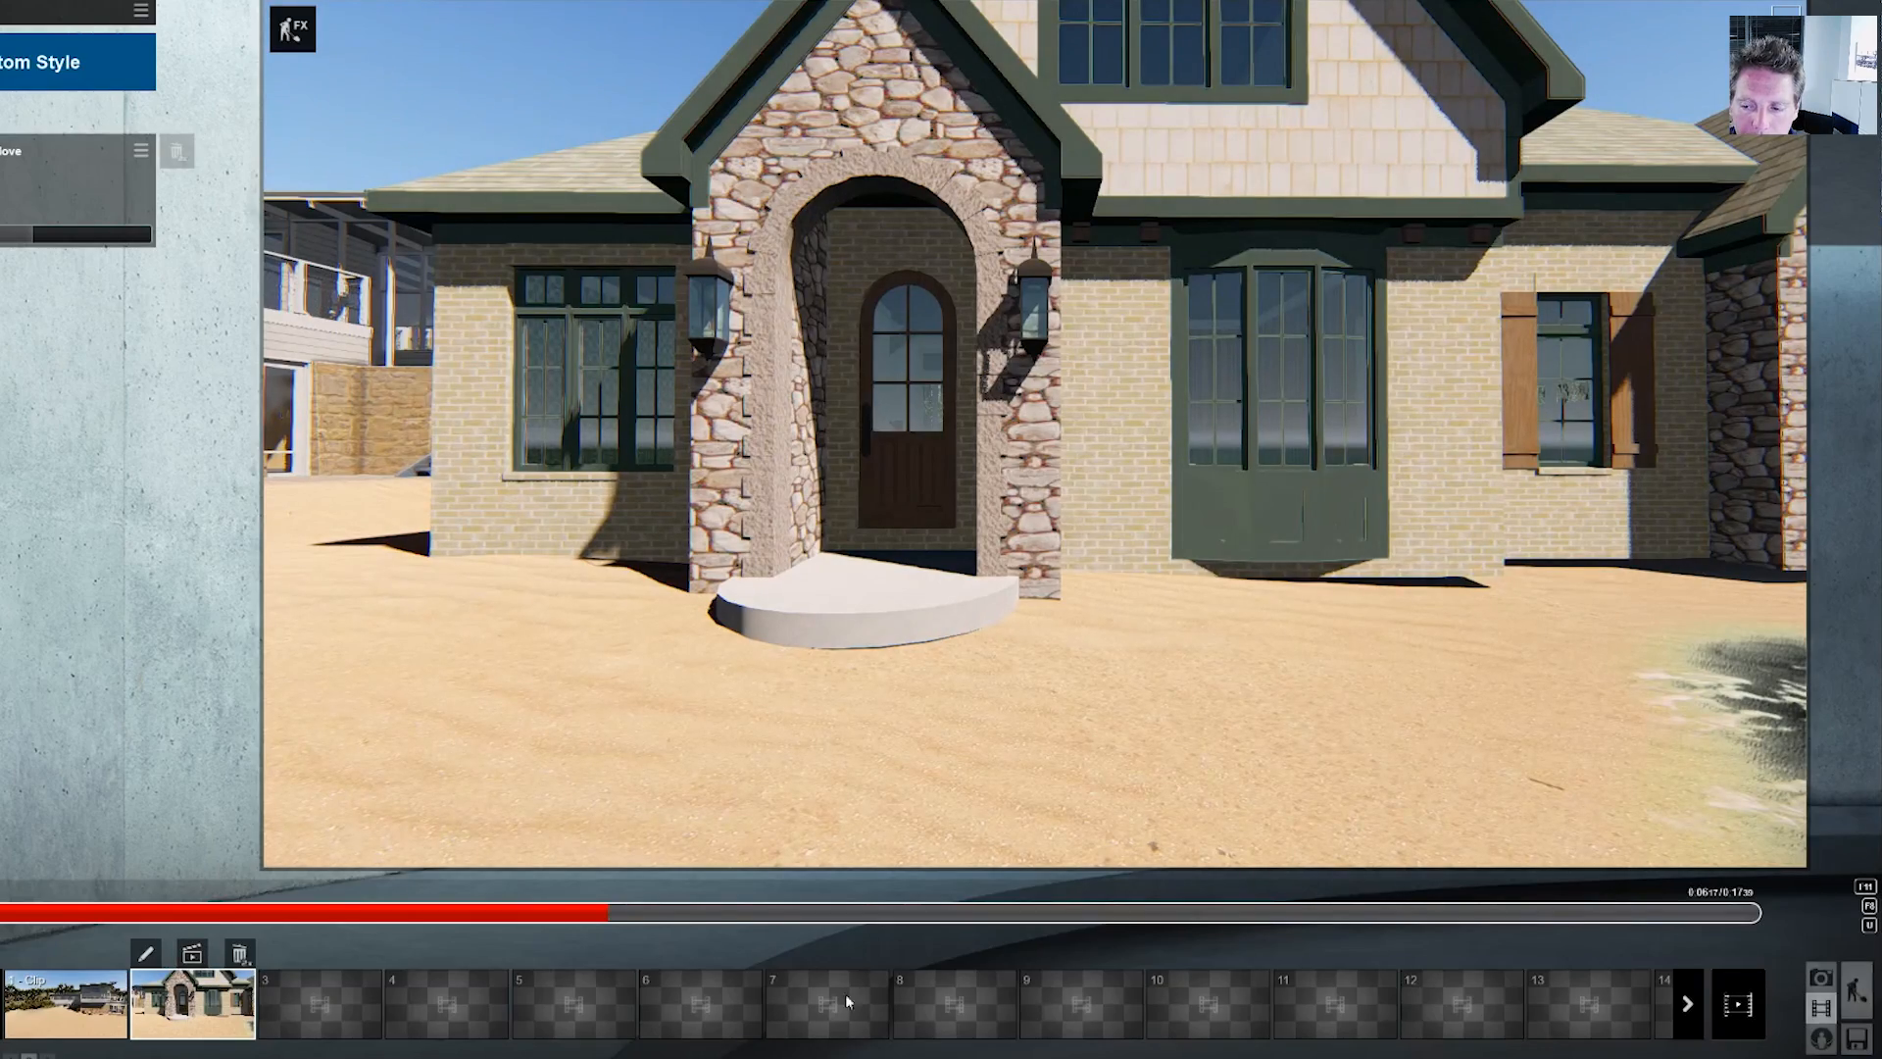
- Open the Advanced Move effect for editing and add a rotation keyframe that holds the front door closed at 8.0 seconds
left_click_drag(554, 917, 791, 892)
left_click(5, 186)
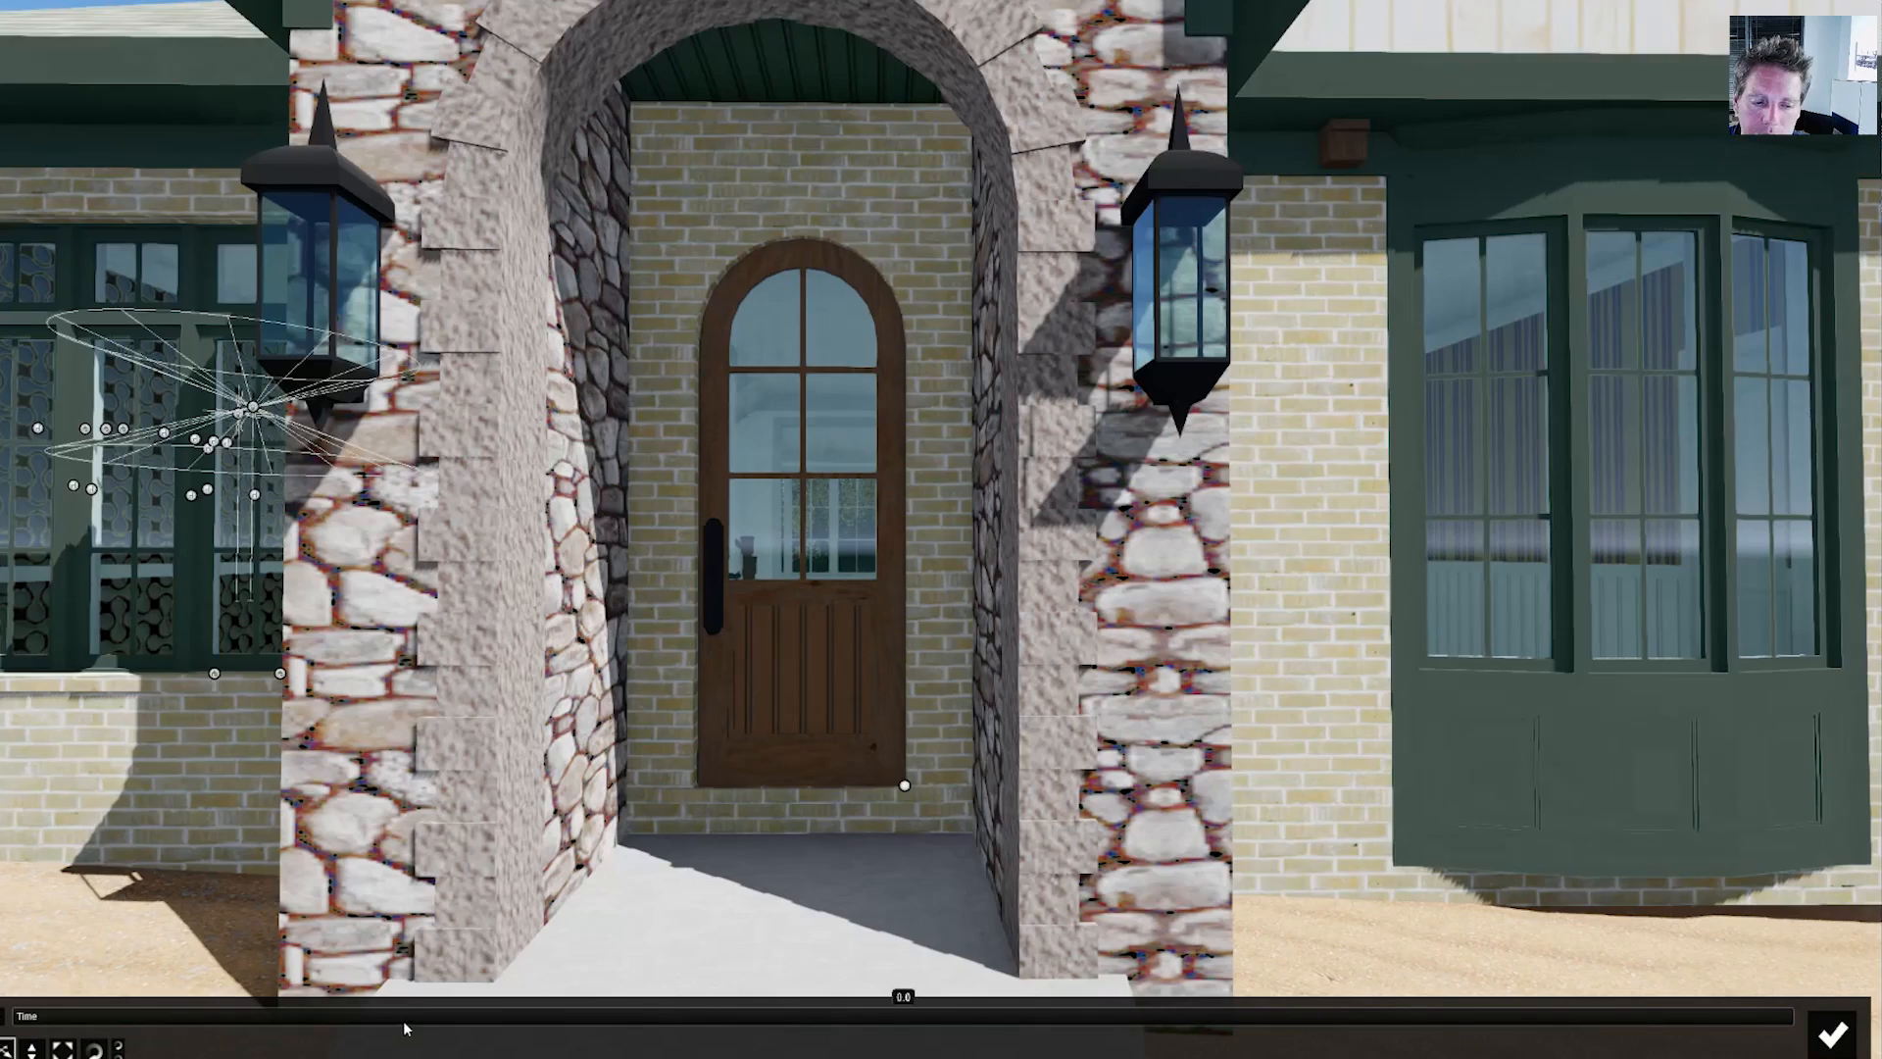
left_click_drag(406, 1022, 722, 1038)
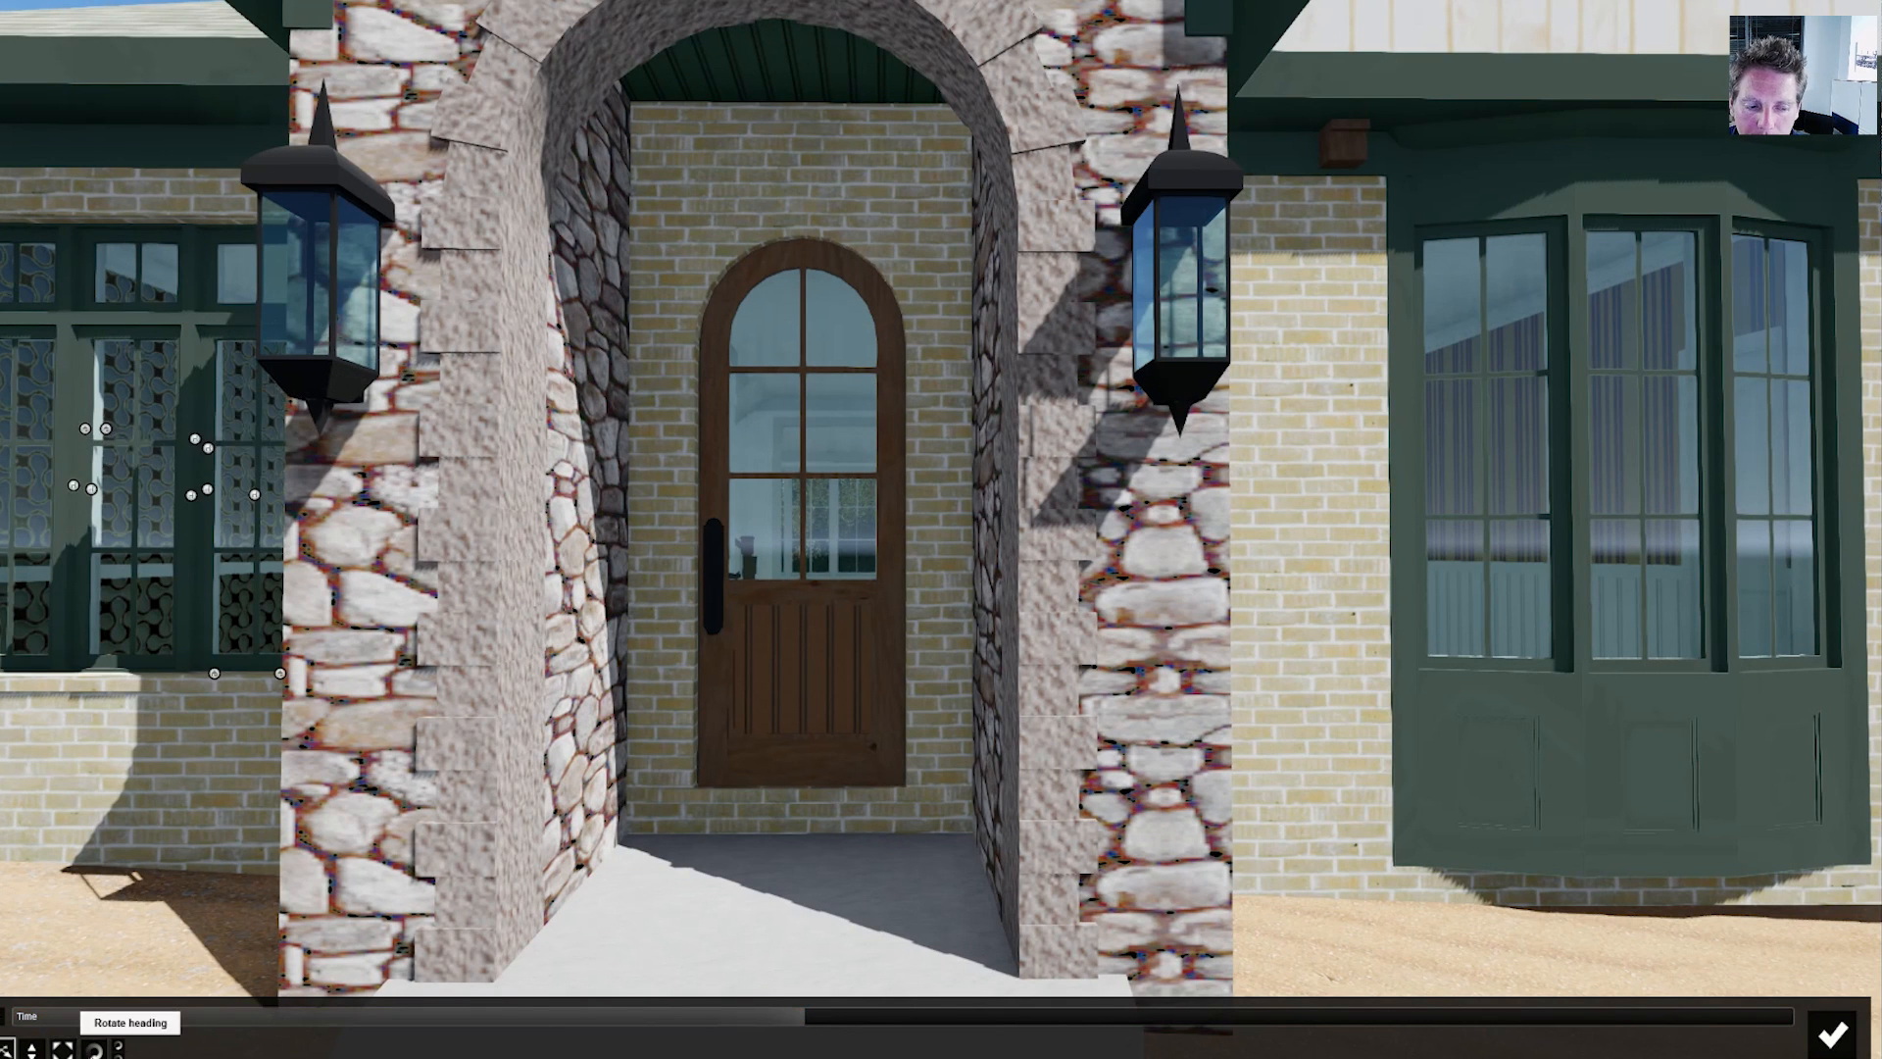
left_click(896, 782)
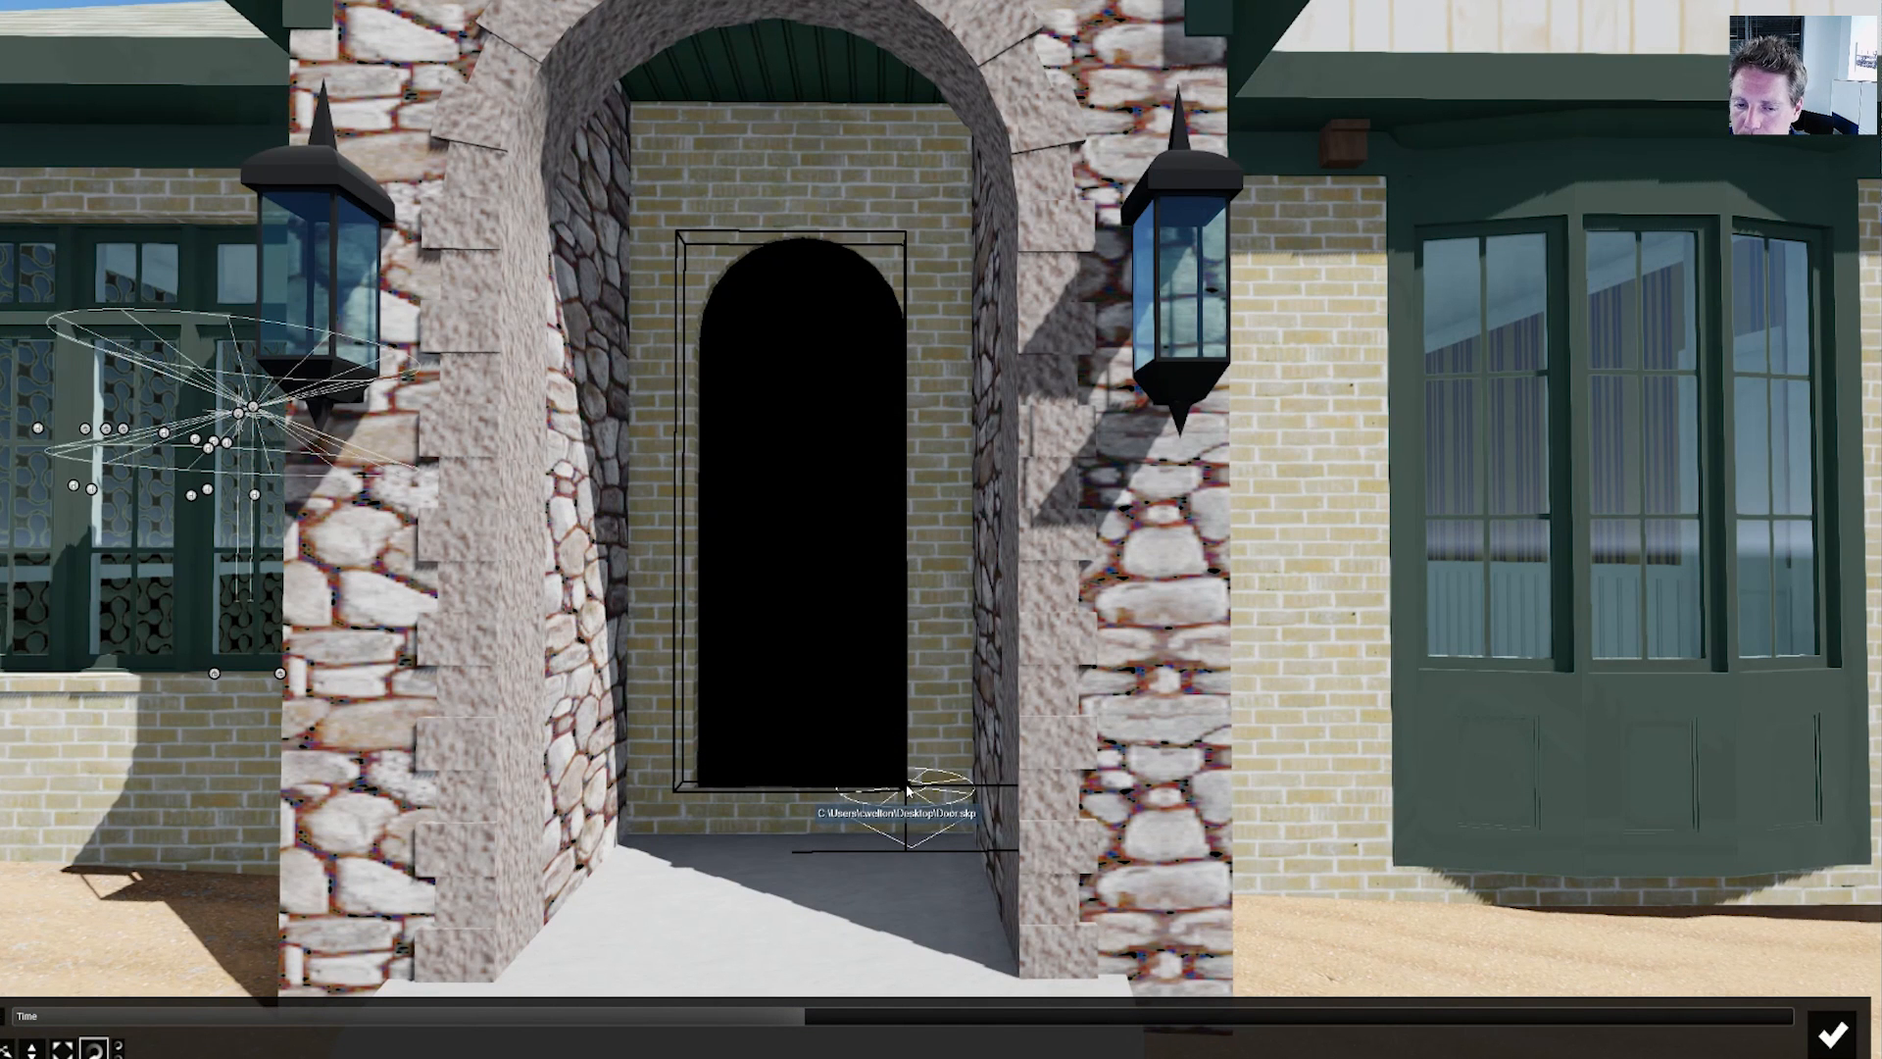
mouse_move(907, 791)
left_mouse_down()
mouse_move(884, 815)
mouse_move(900, 826)
left_mouse_up()
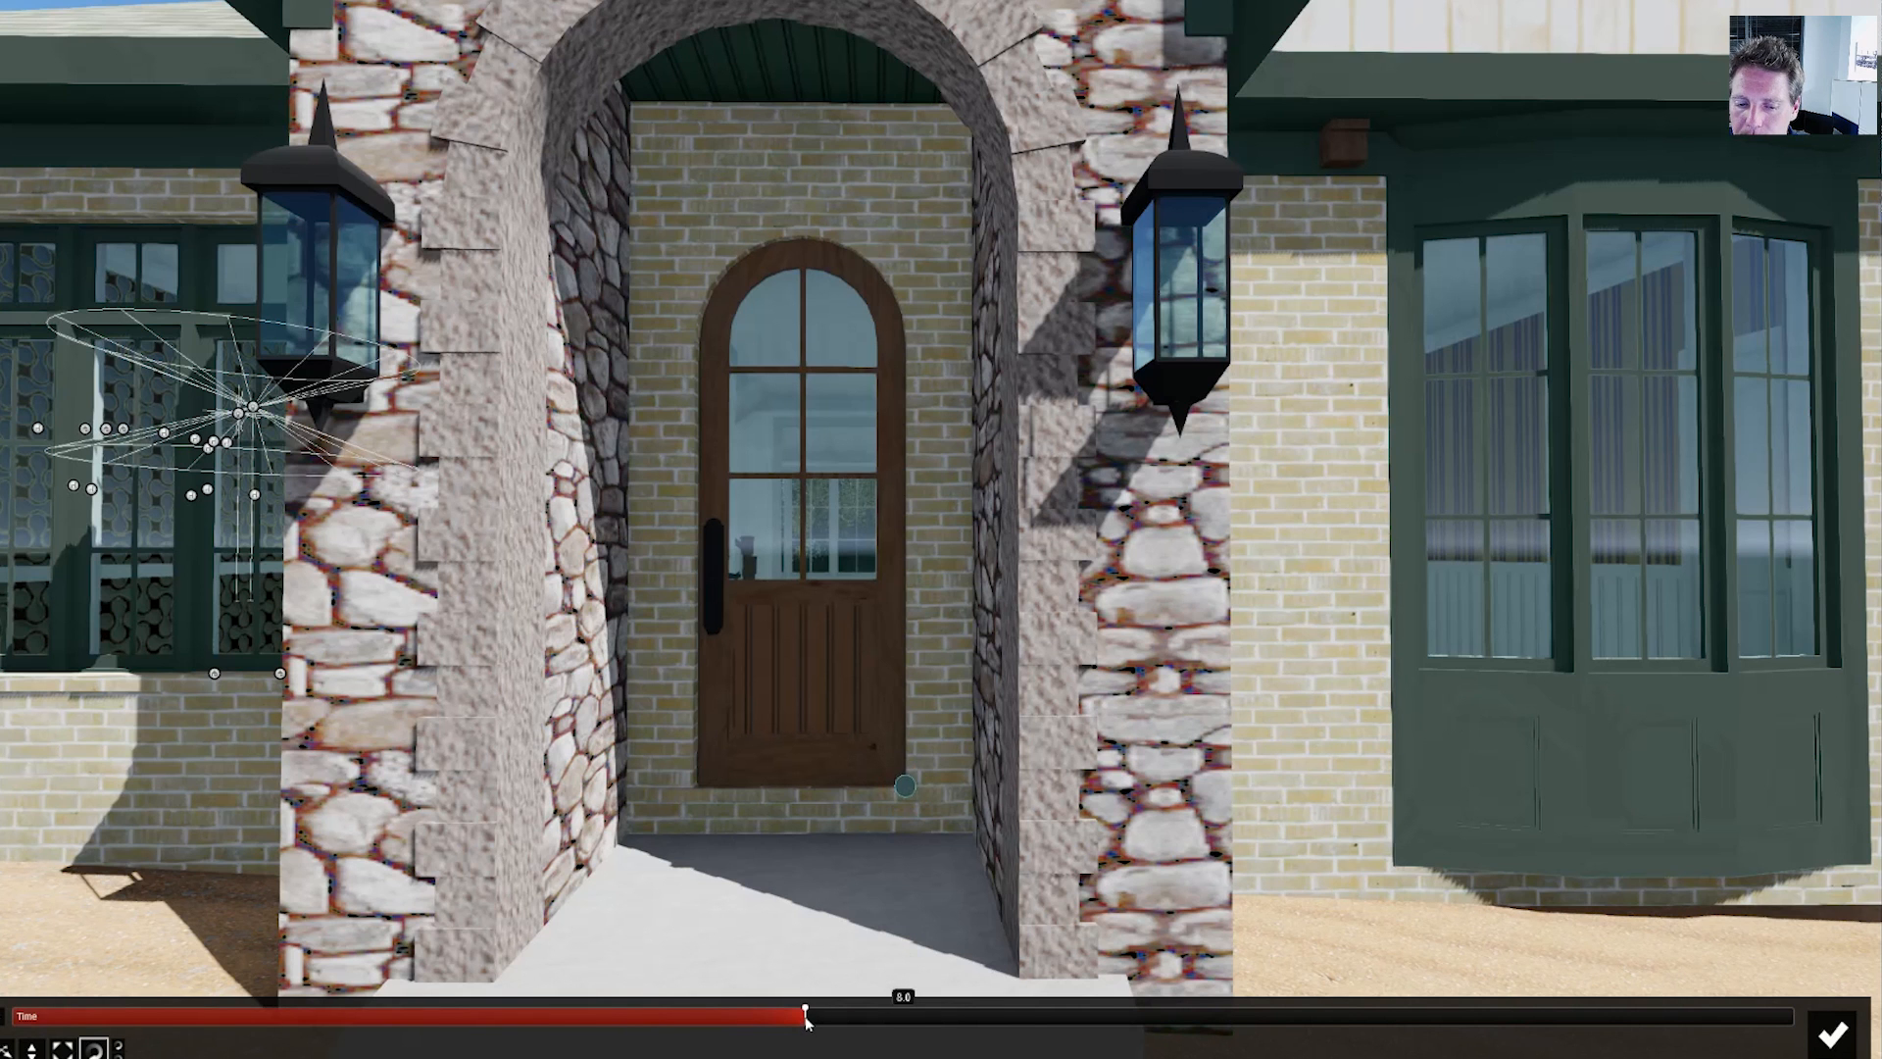
- Advance the effect time slightly and rotate the front door's heading to swing it open as the second keyframe
left_click_drag(806, 1017, 879, 1020)
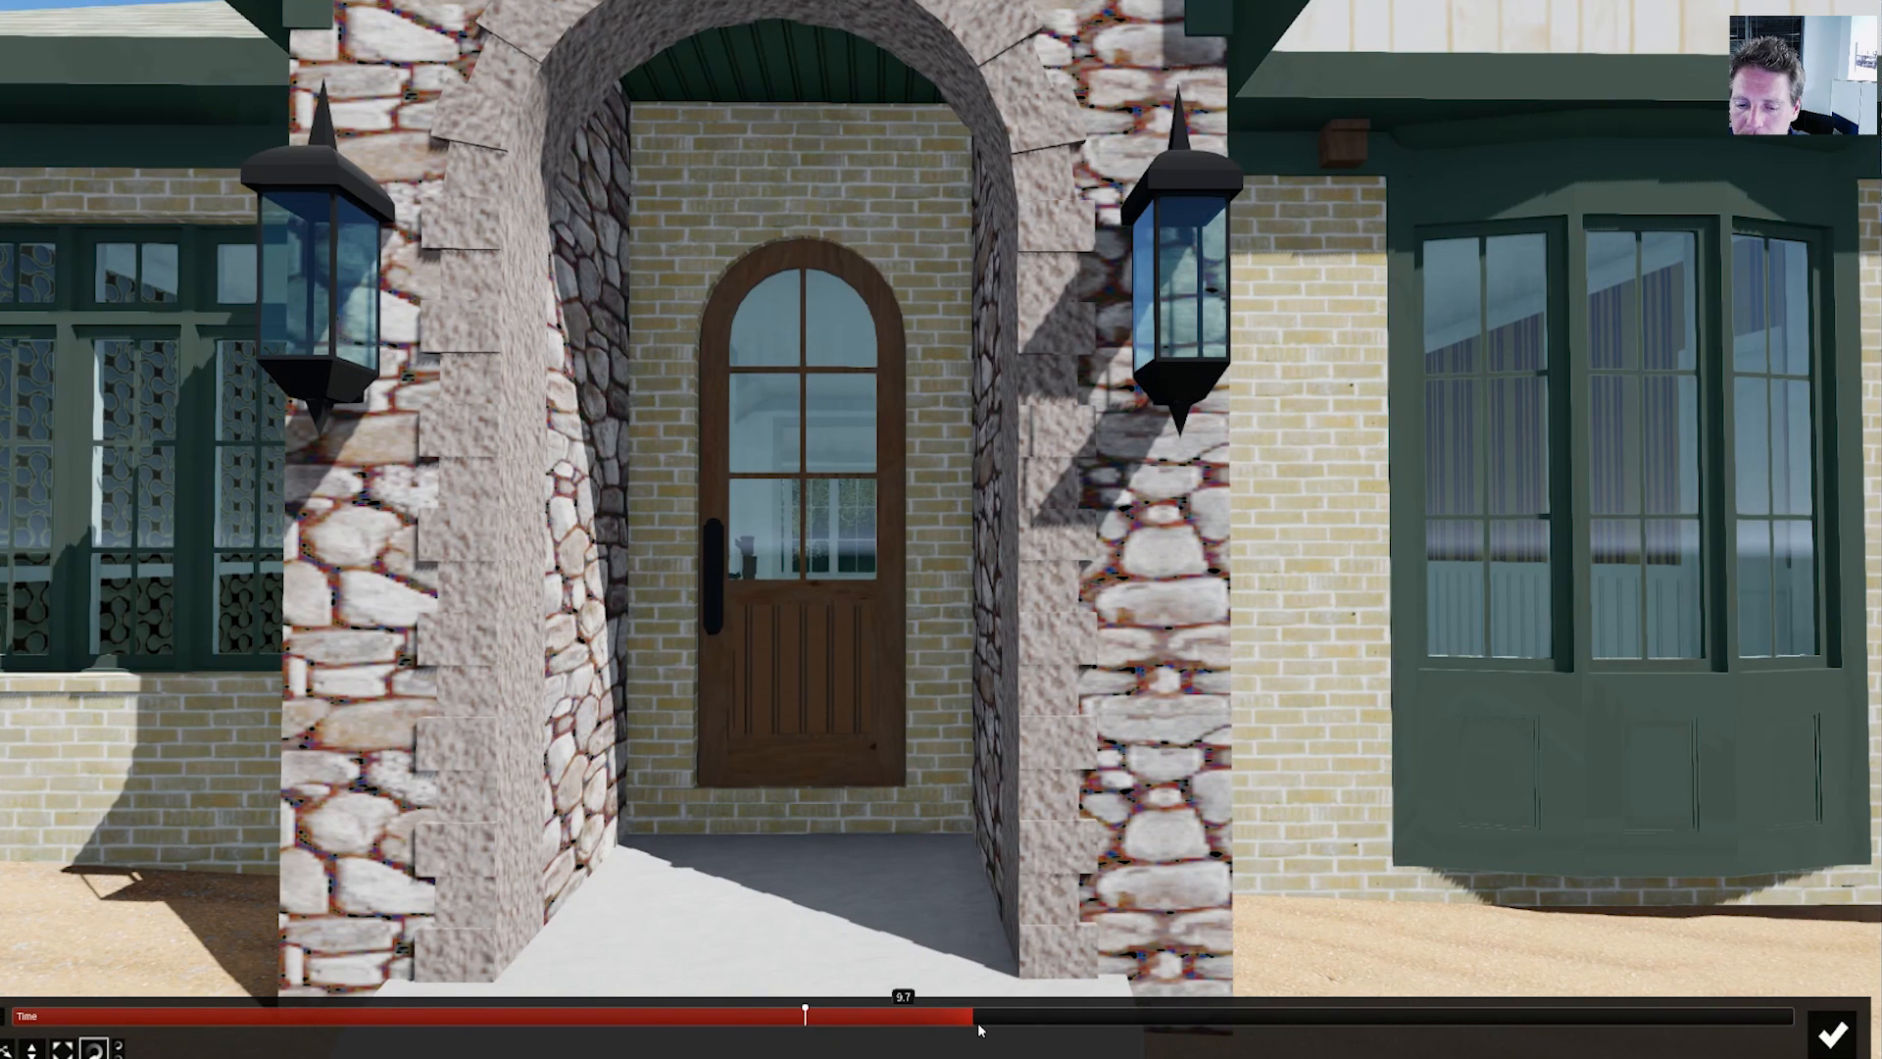
left_click(903, 781)
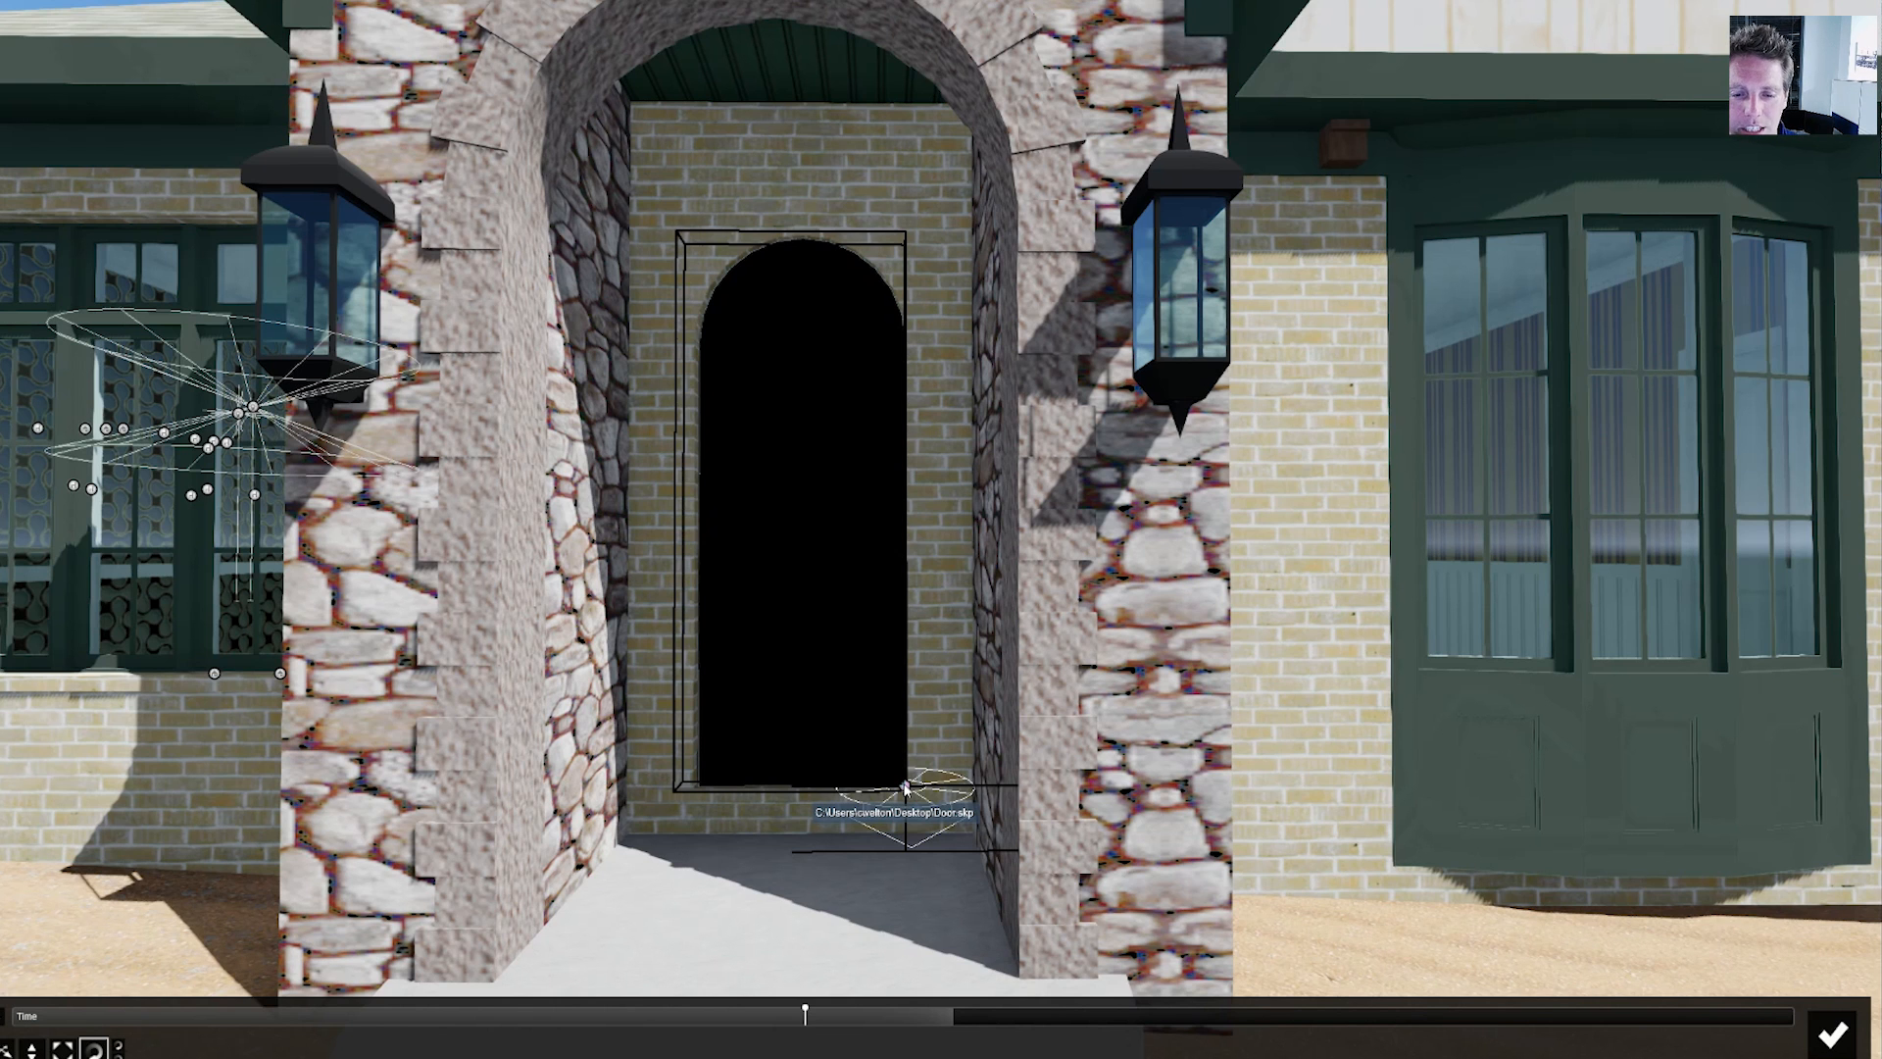
left_click_drag(907, 787, 1009, 784)
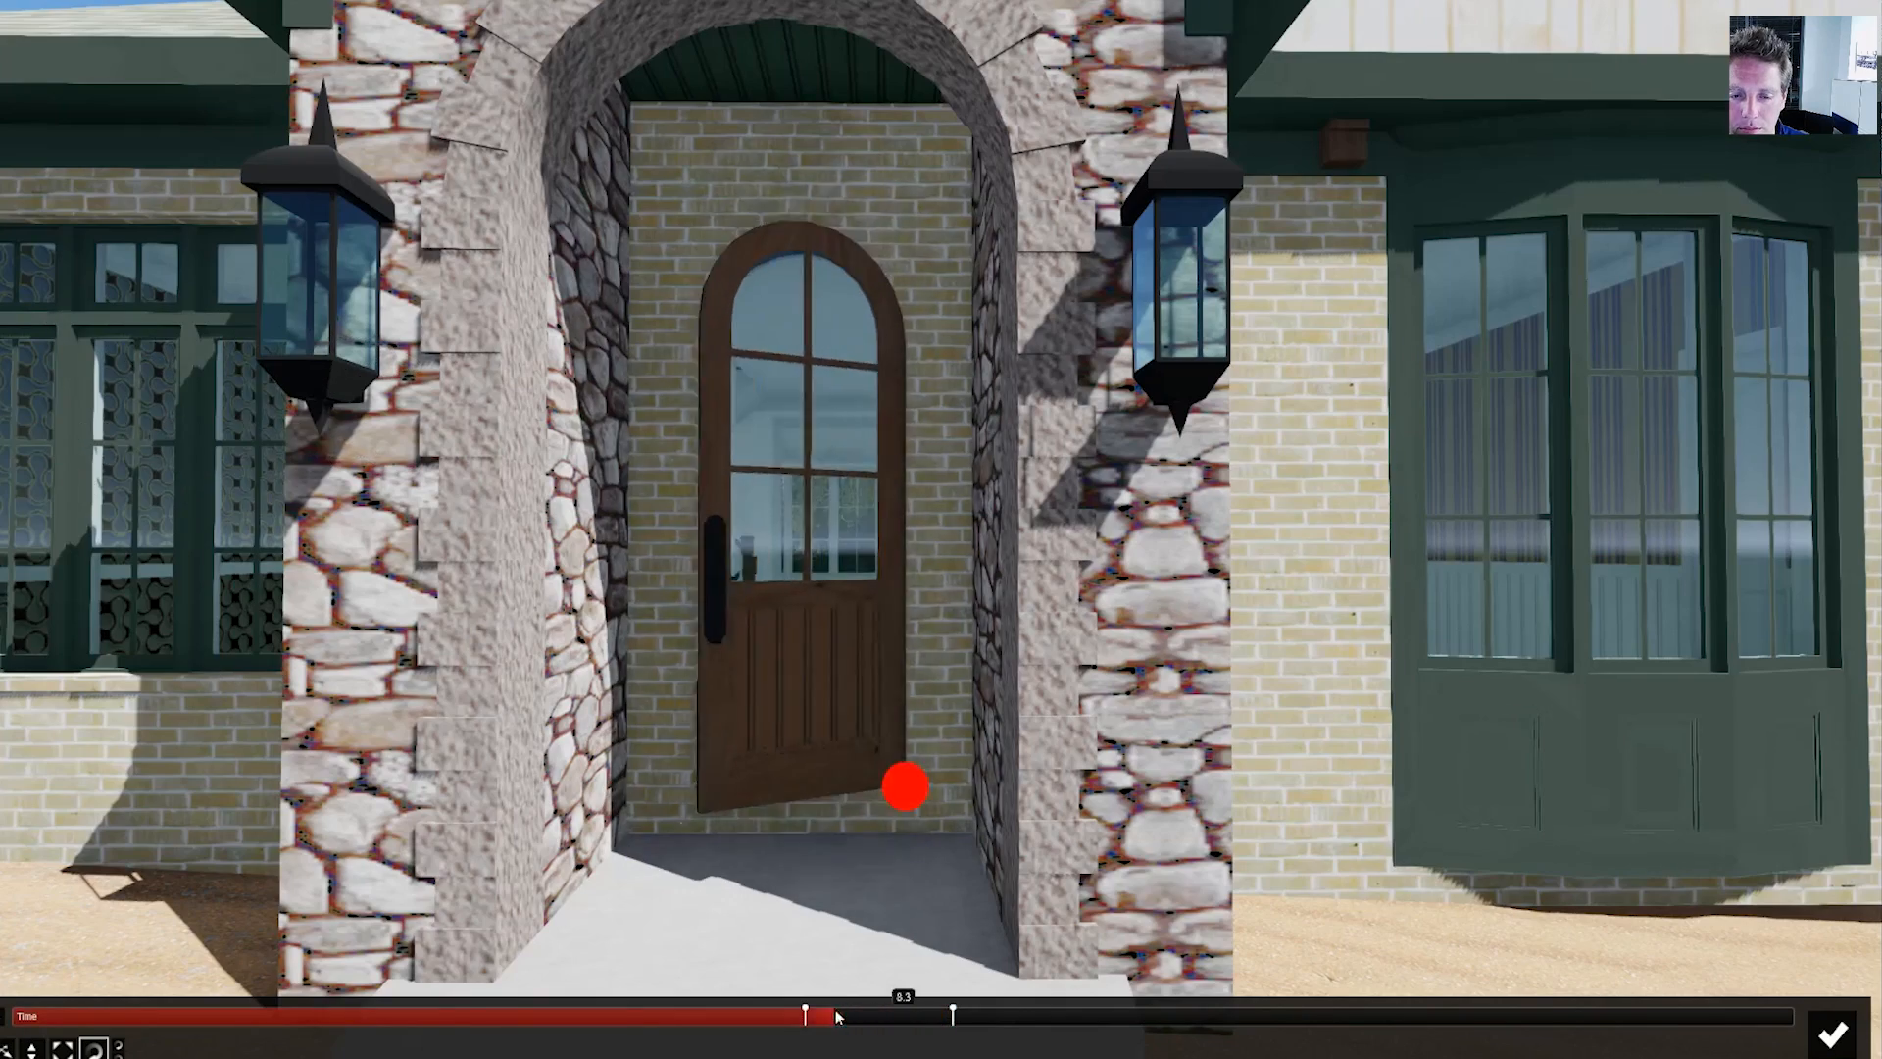
left_click(1833, 1034)
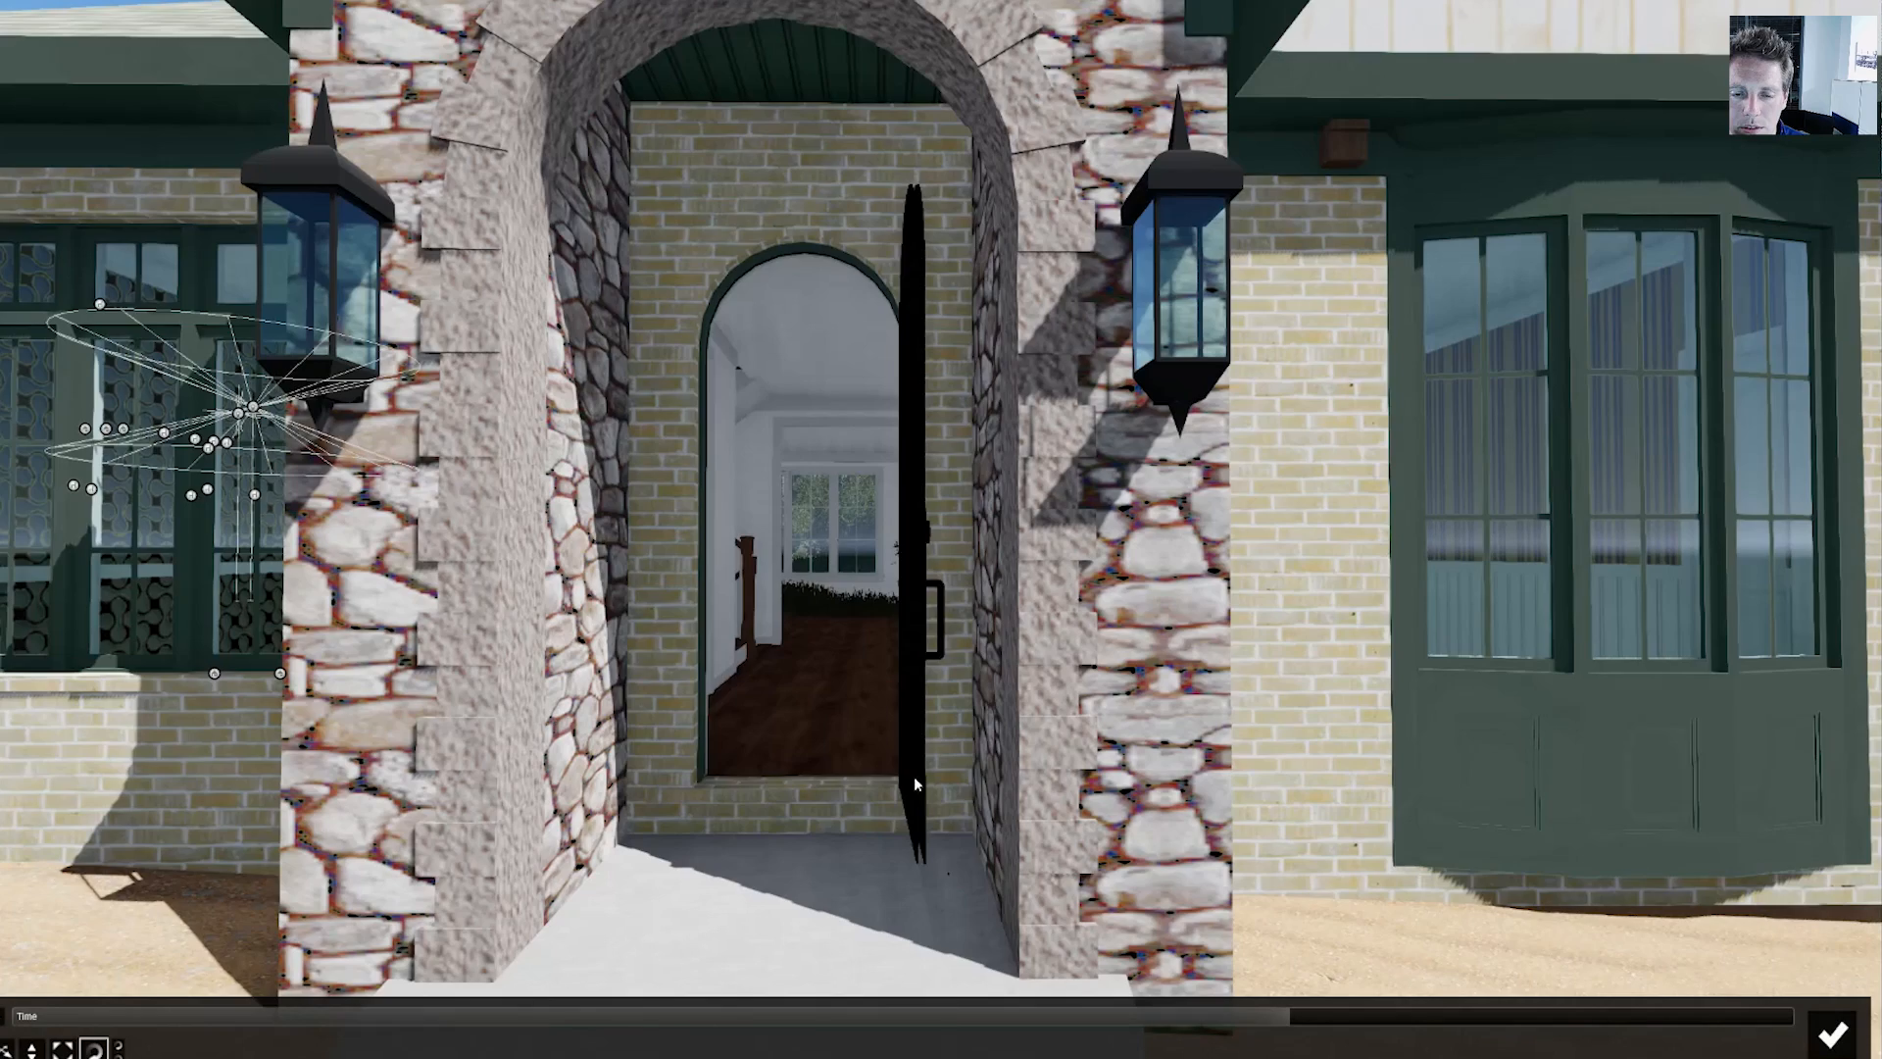
- Try a third rotation keyframe that closes the front door at 13.3 seconds, and delete that keyframe
left_click(914, 774)
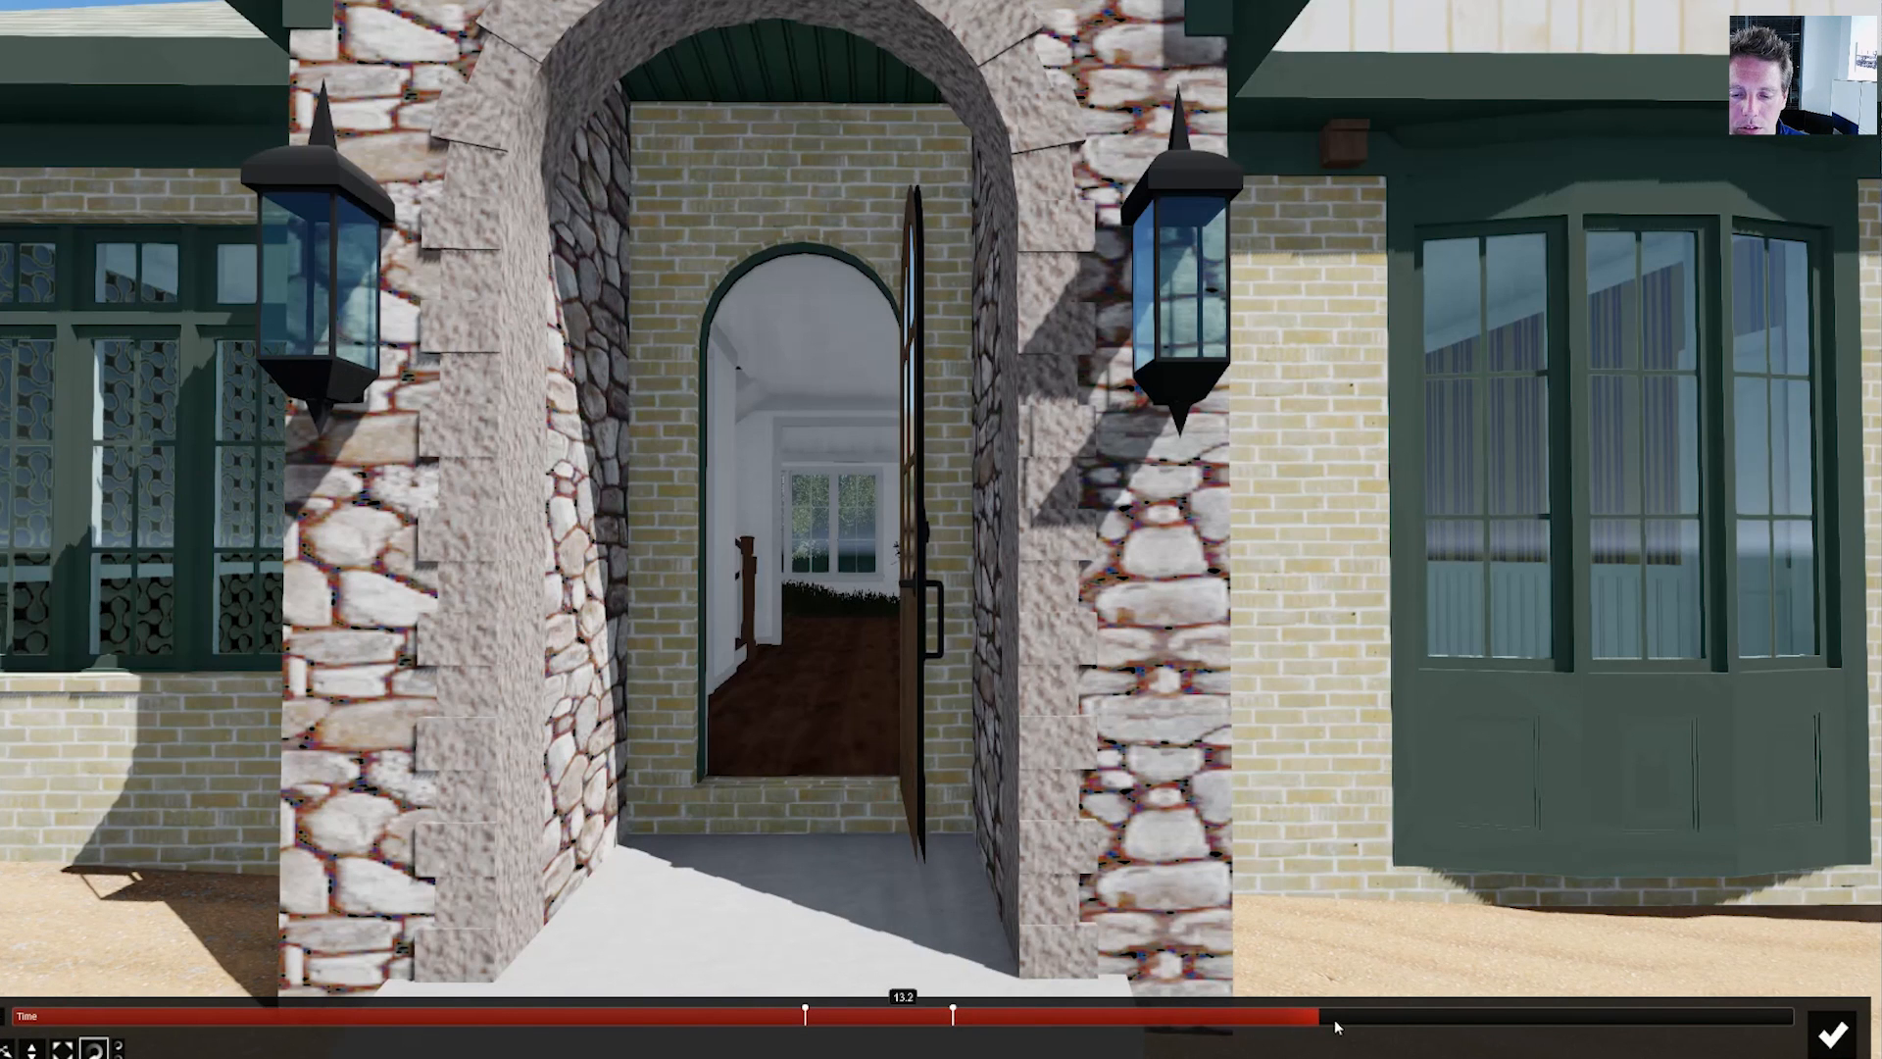
left_click_drag(919, 796, 911, 819)
left_click(1833, 1034)
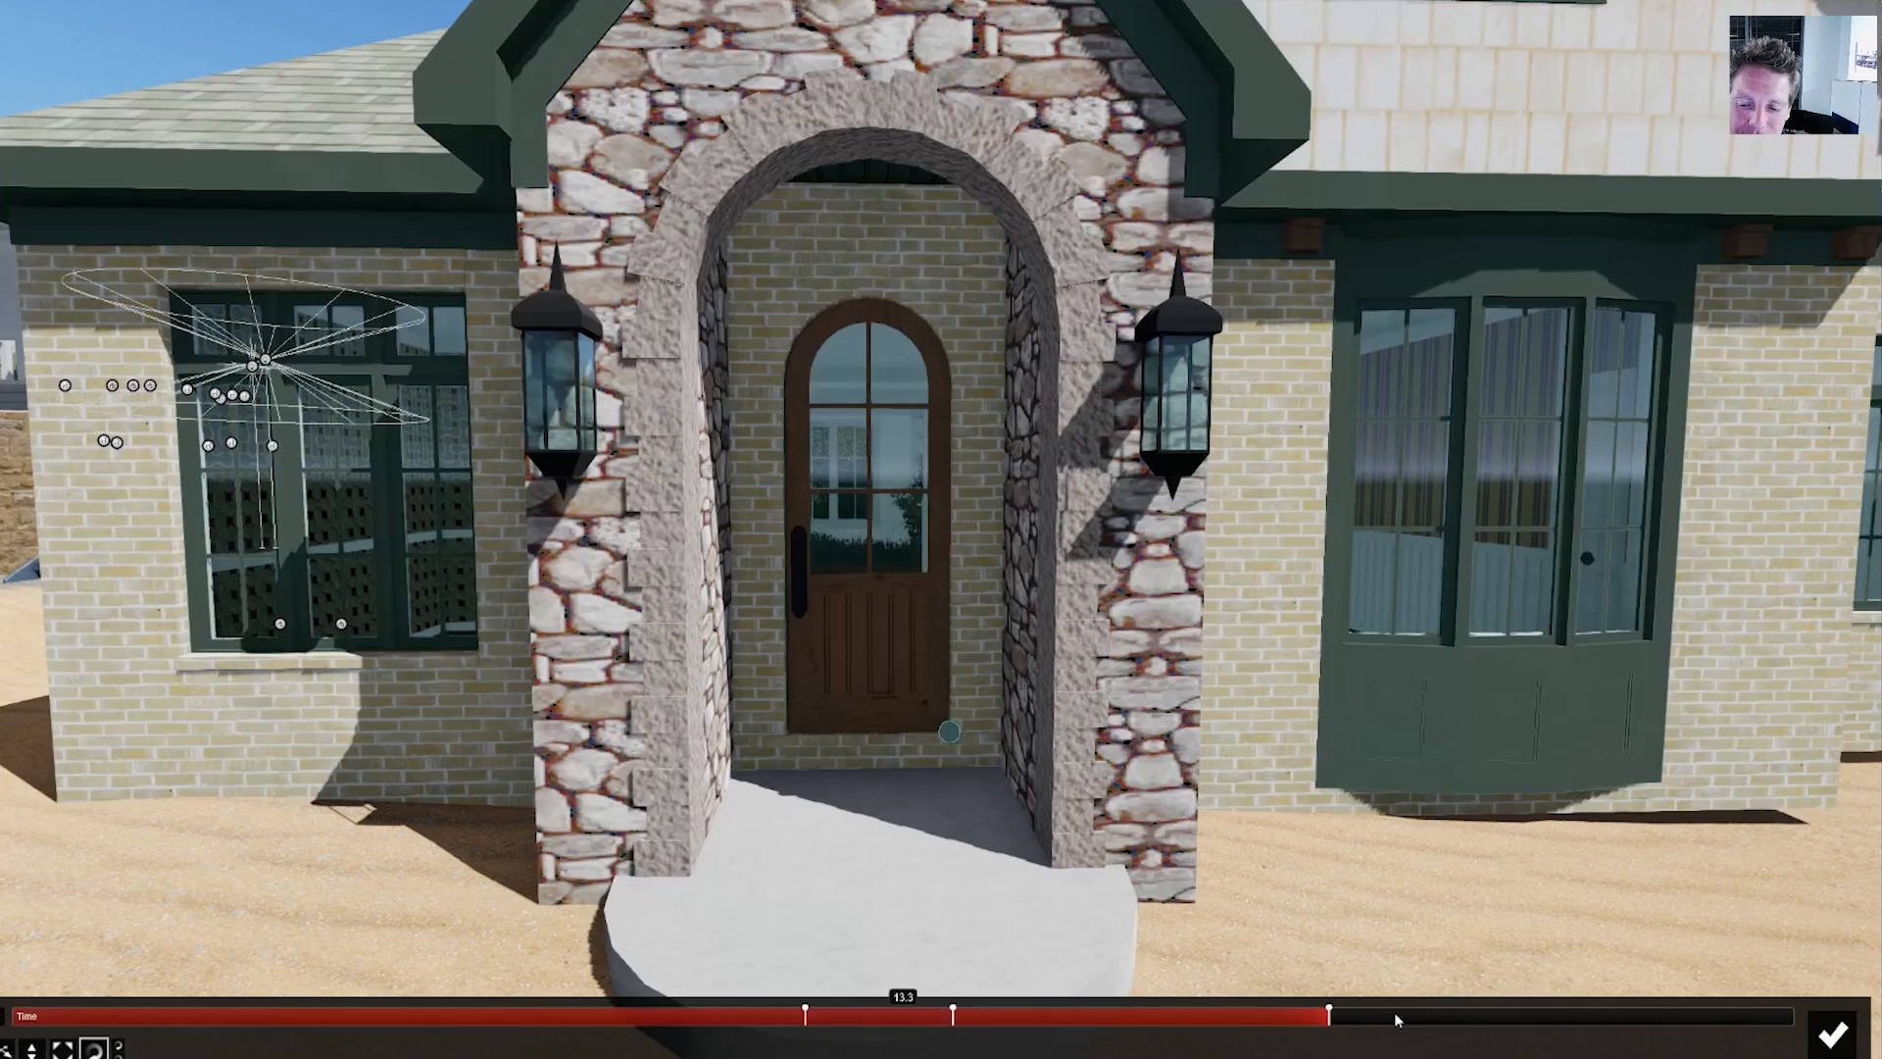
left_click(1329, 1012)
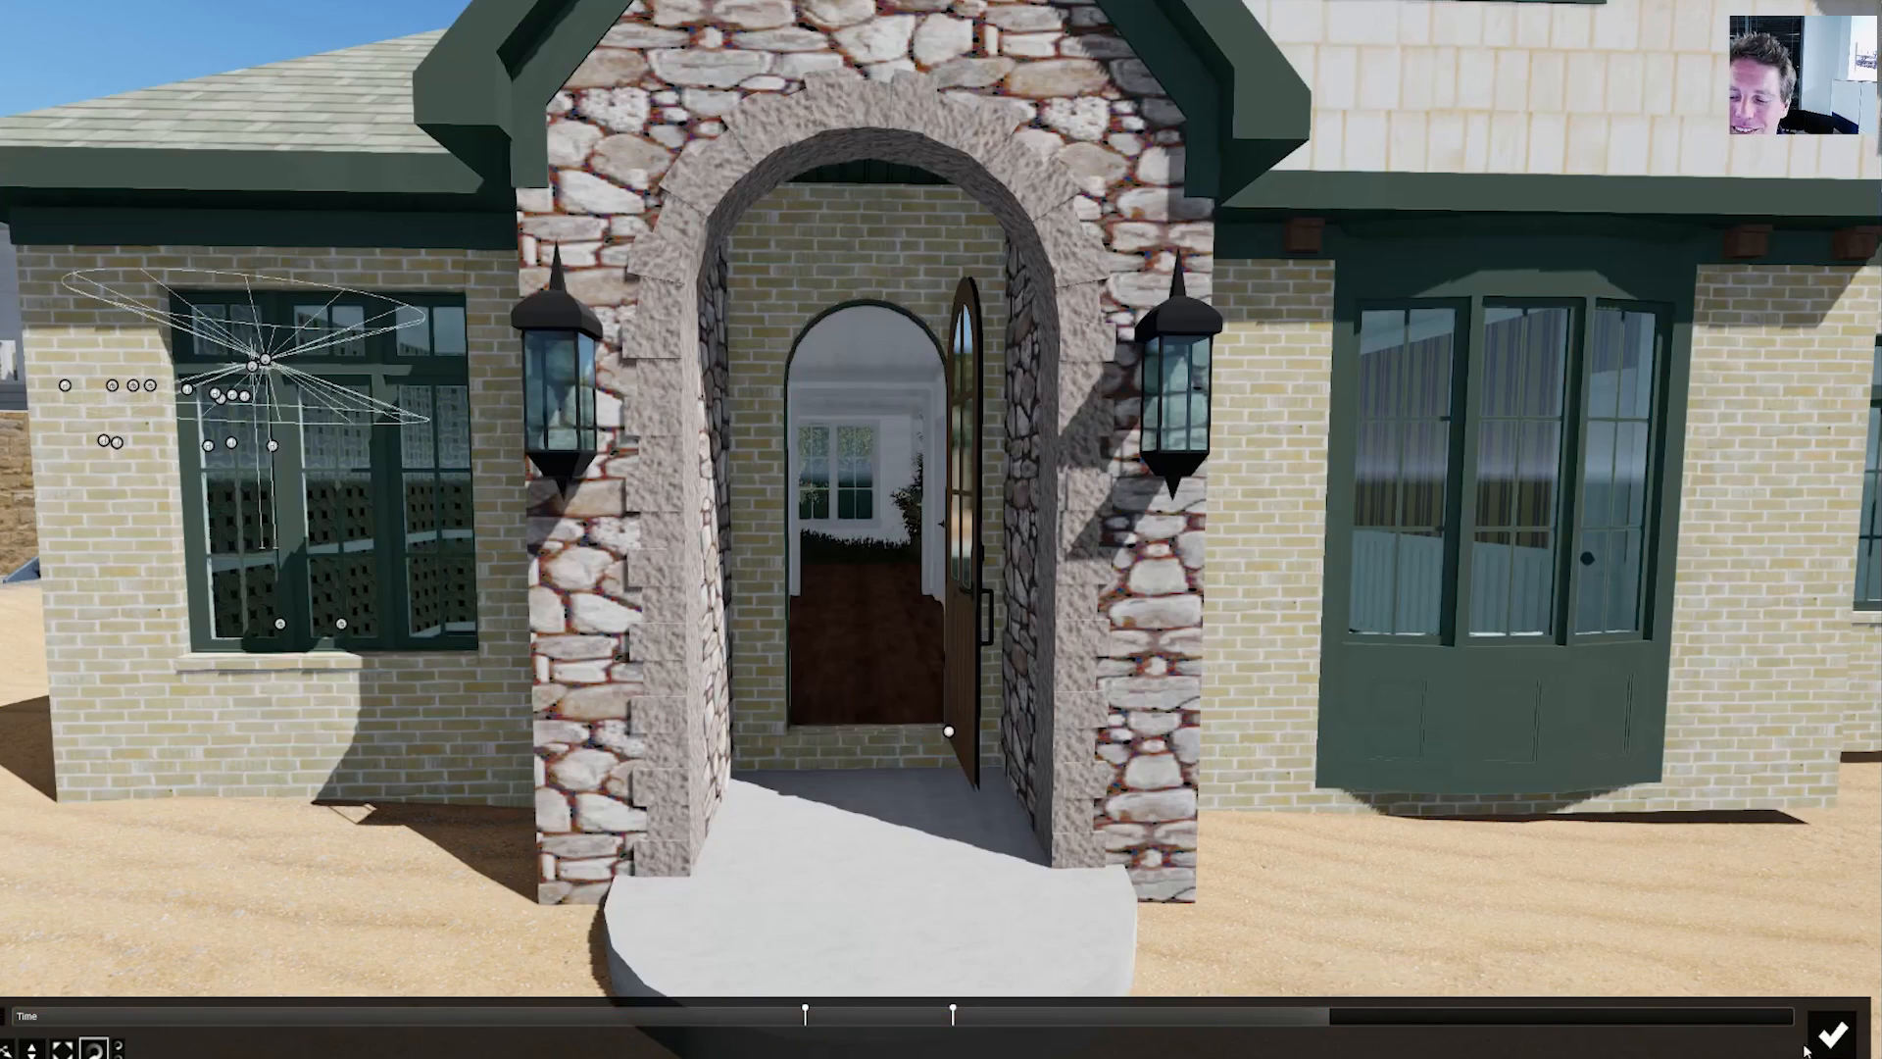
- Save the Advanced Move effect and scrub the clip through the front entrance into the hallway
left_click(1823, 1040)
left_click(314, 913)
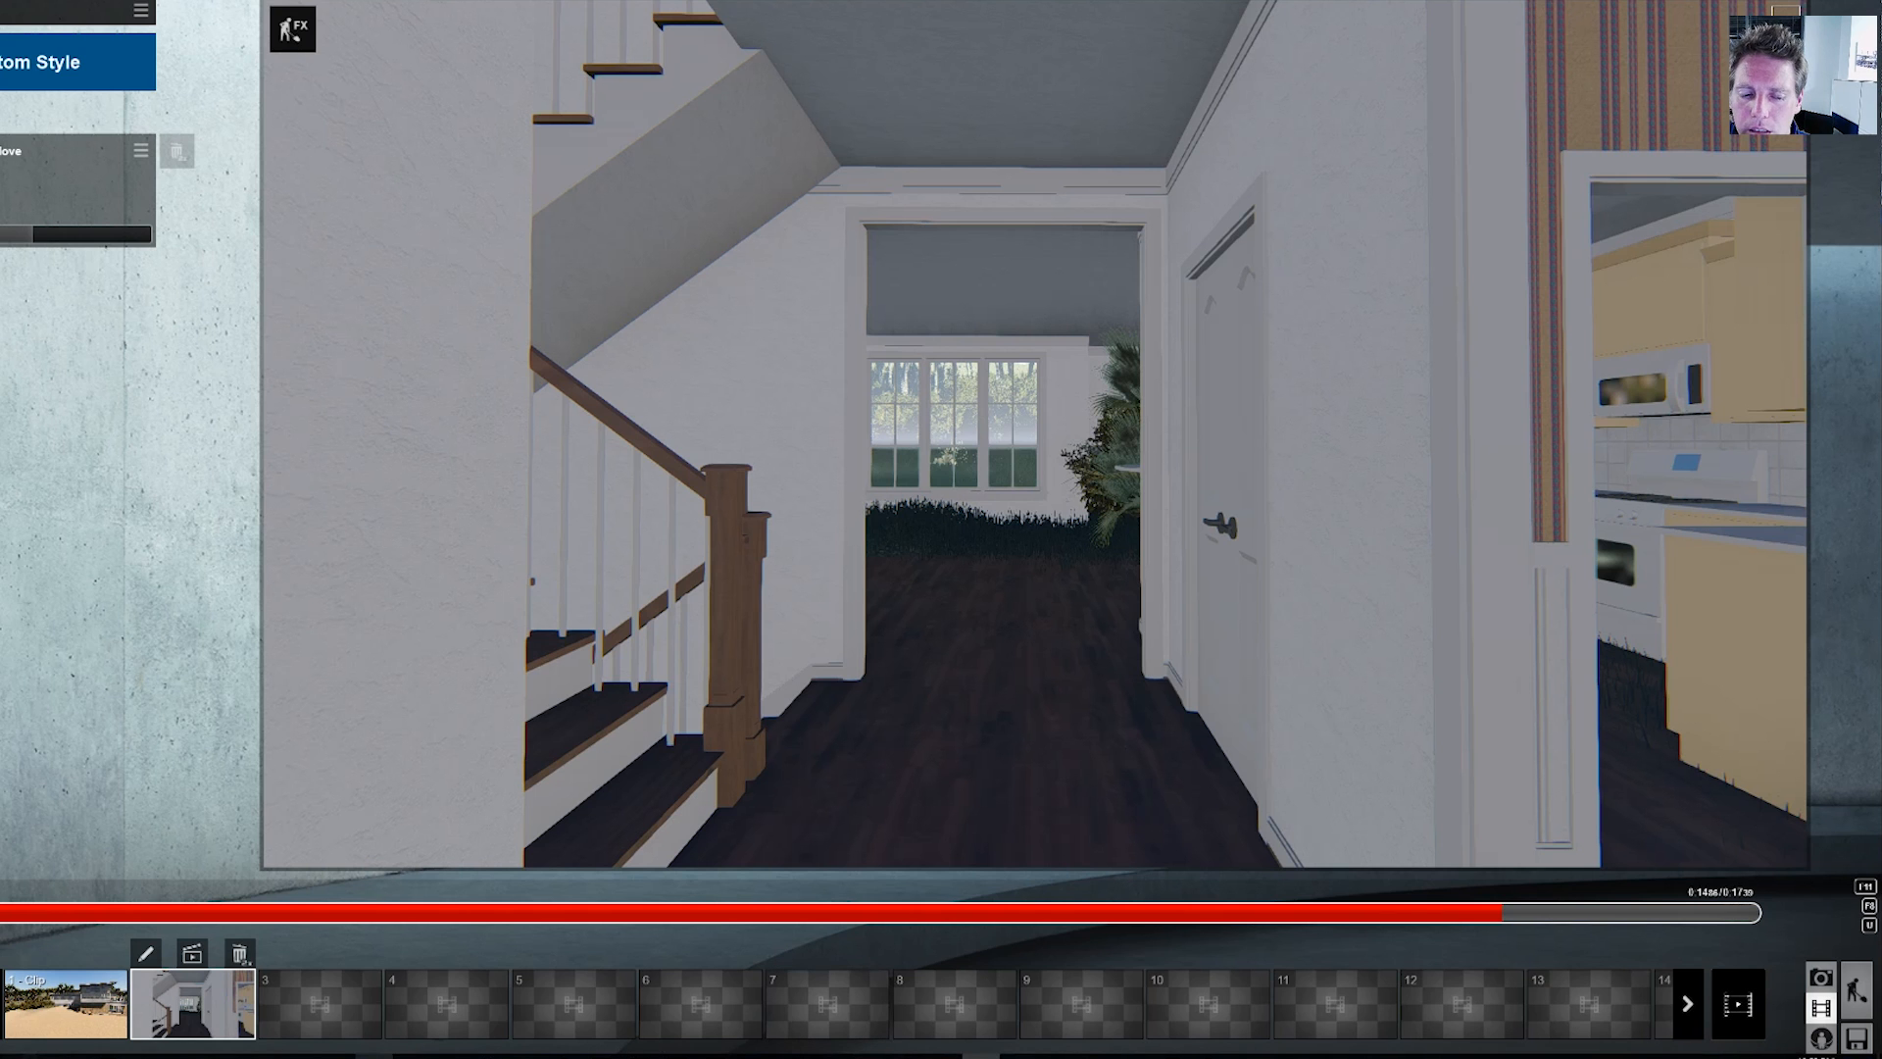
- Switch to the Door.skp window in SketchUp and select the door group to examine its corner at the axes origin
mouse_move(335, 1056)
left_click(402, 1037)
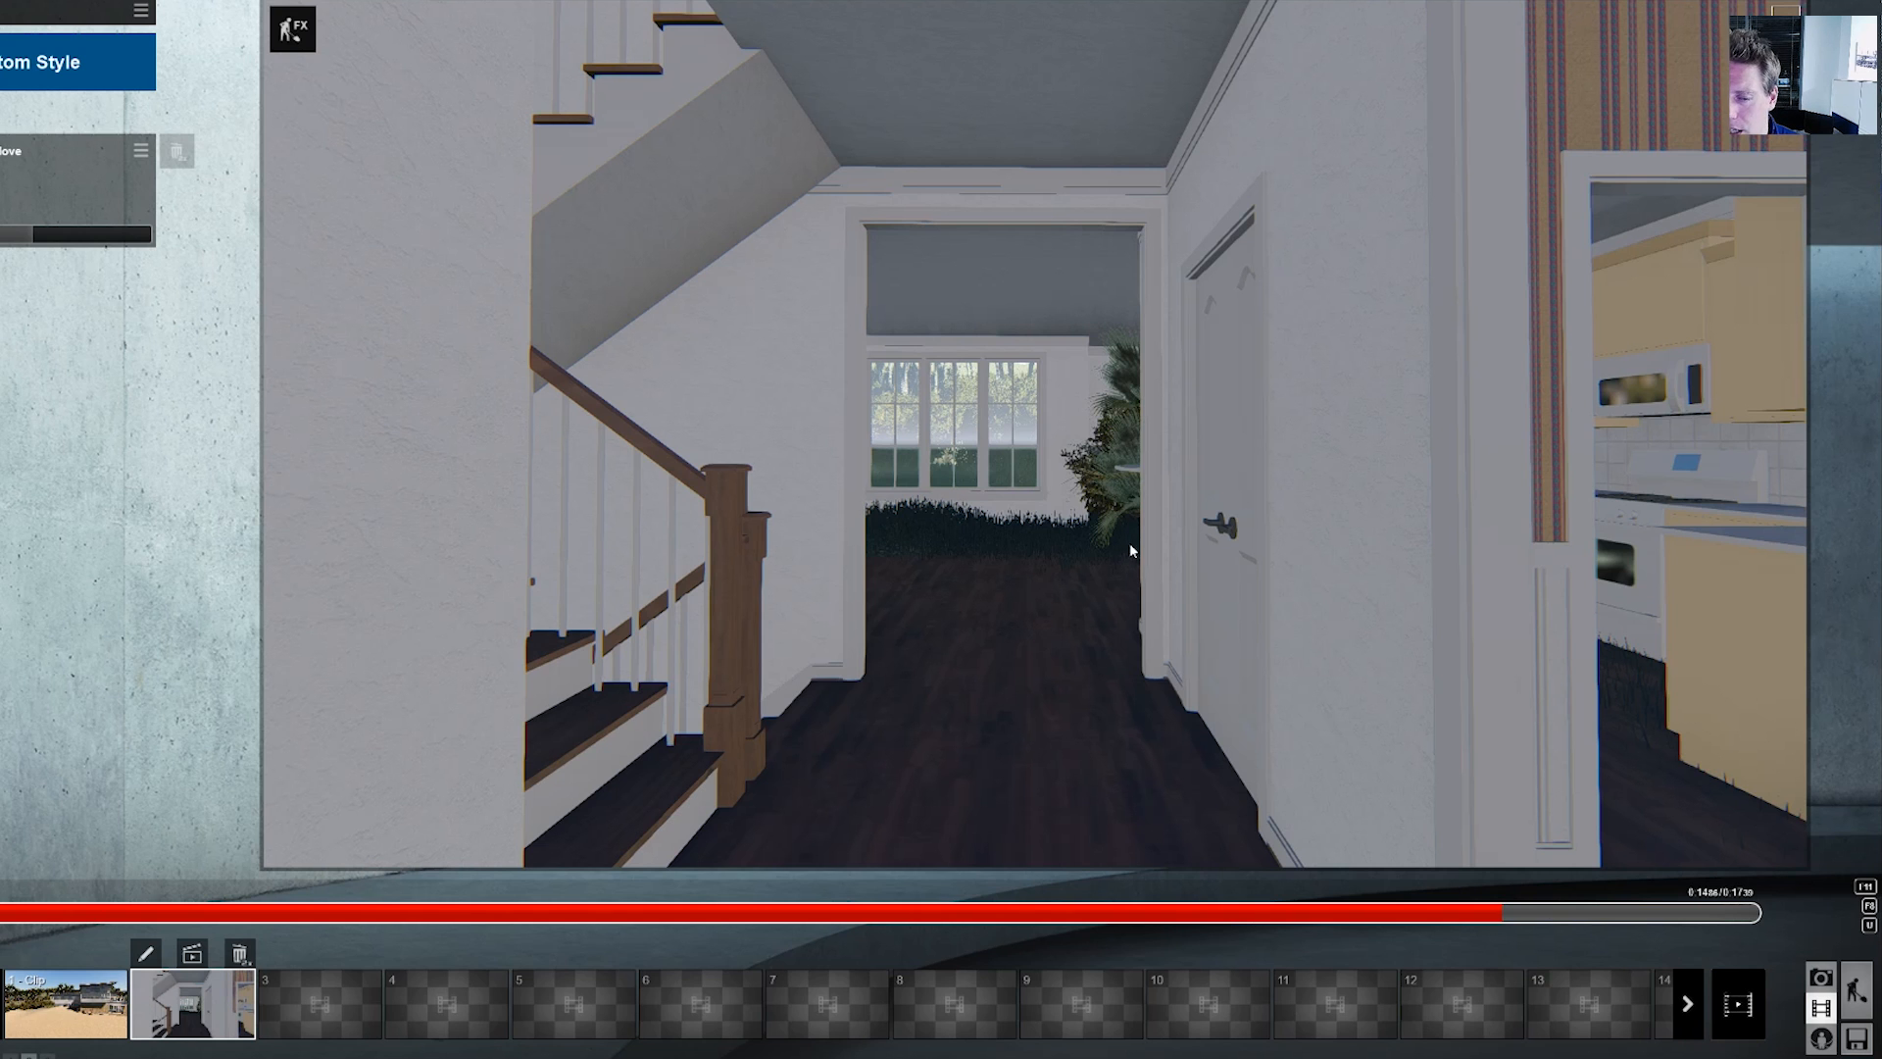
mouse_move(336, 1056)
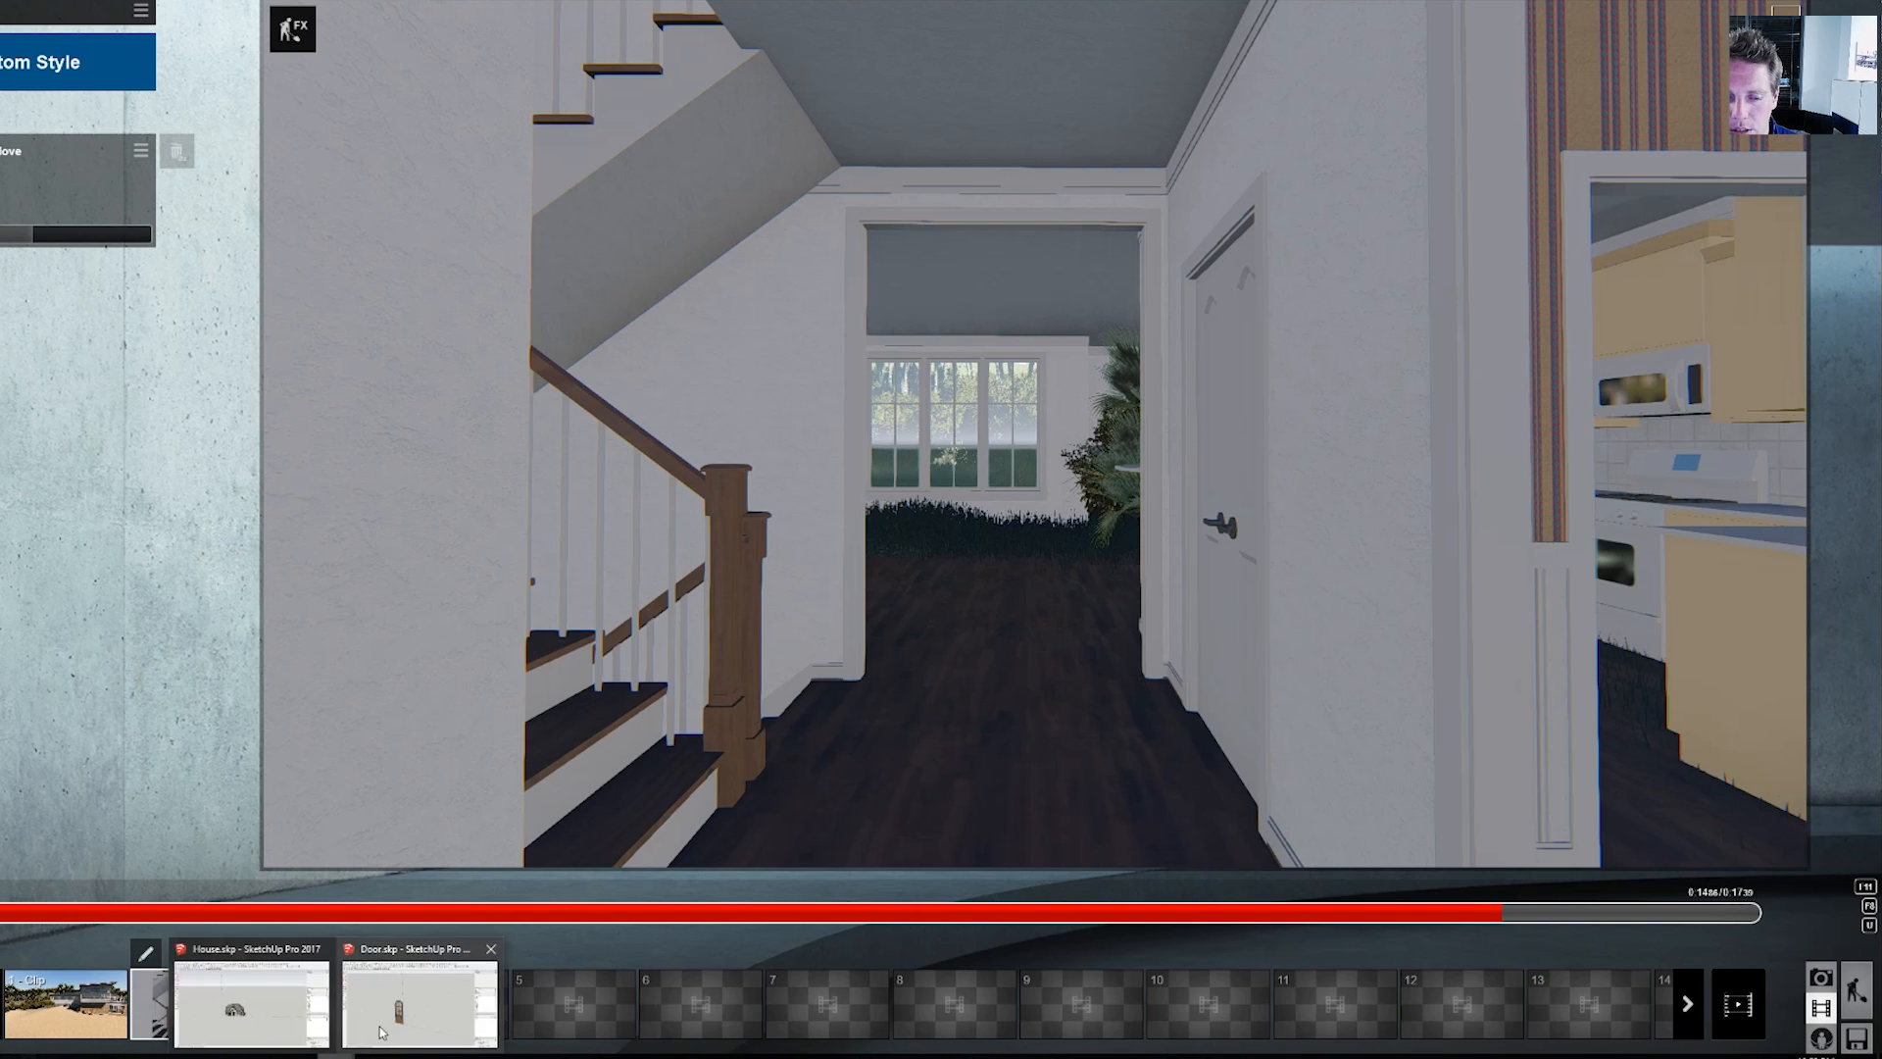
left_click(382, 1031)
left_click(673, 781)
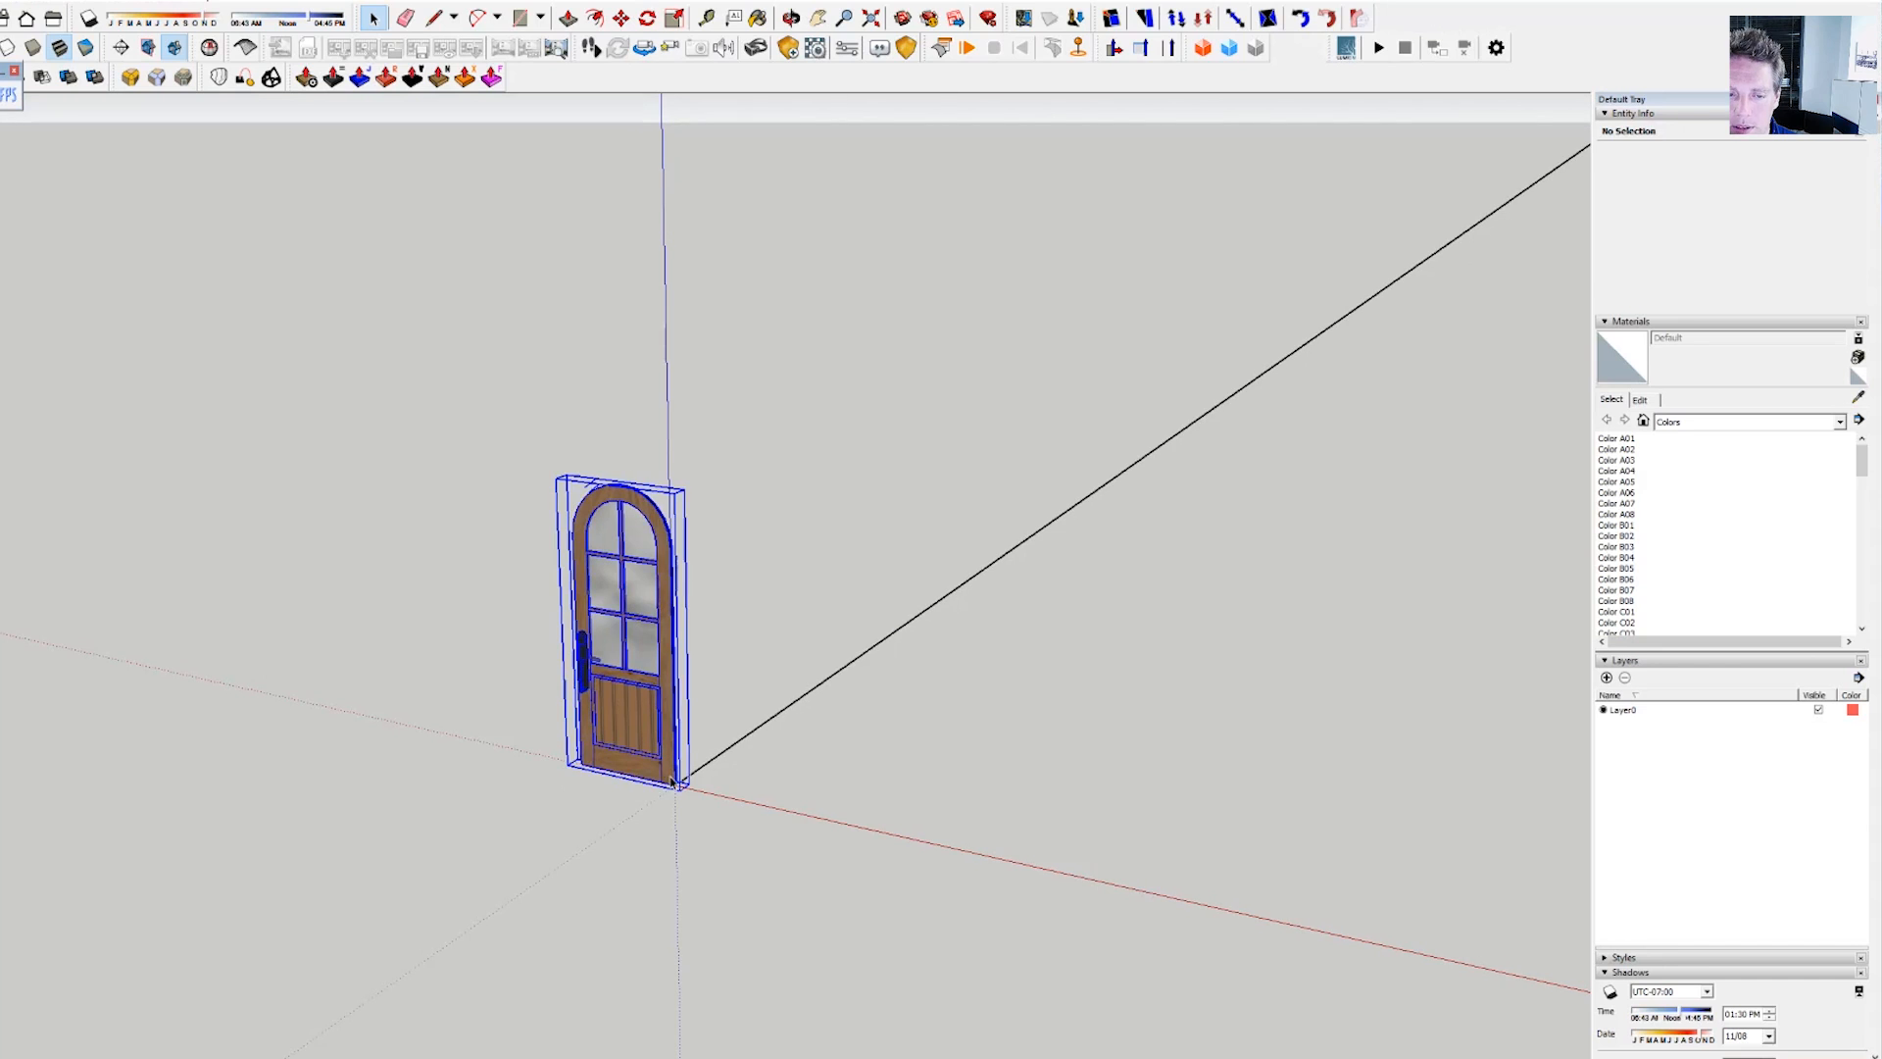
left_click(758, 810)
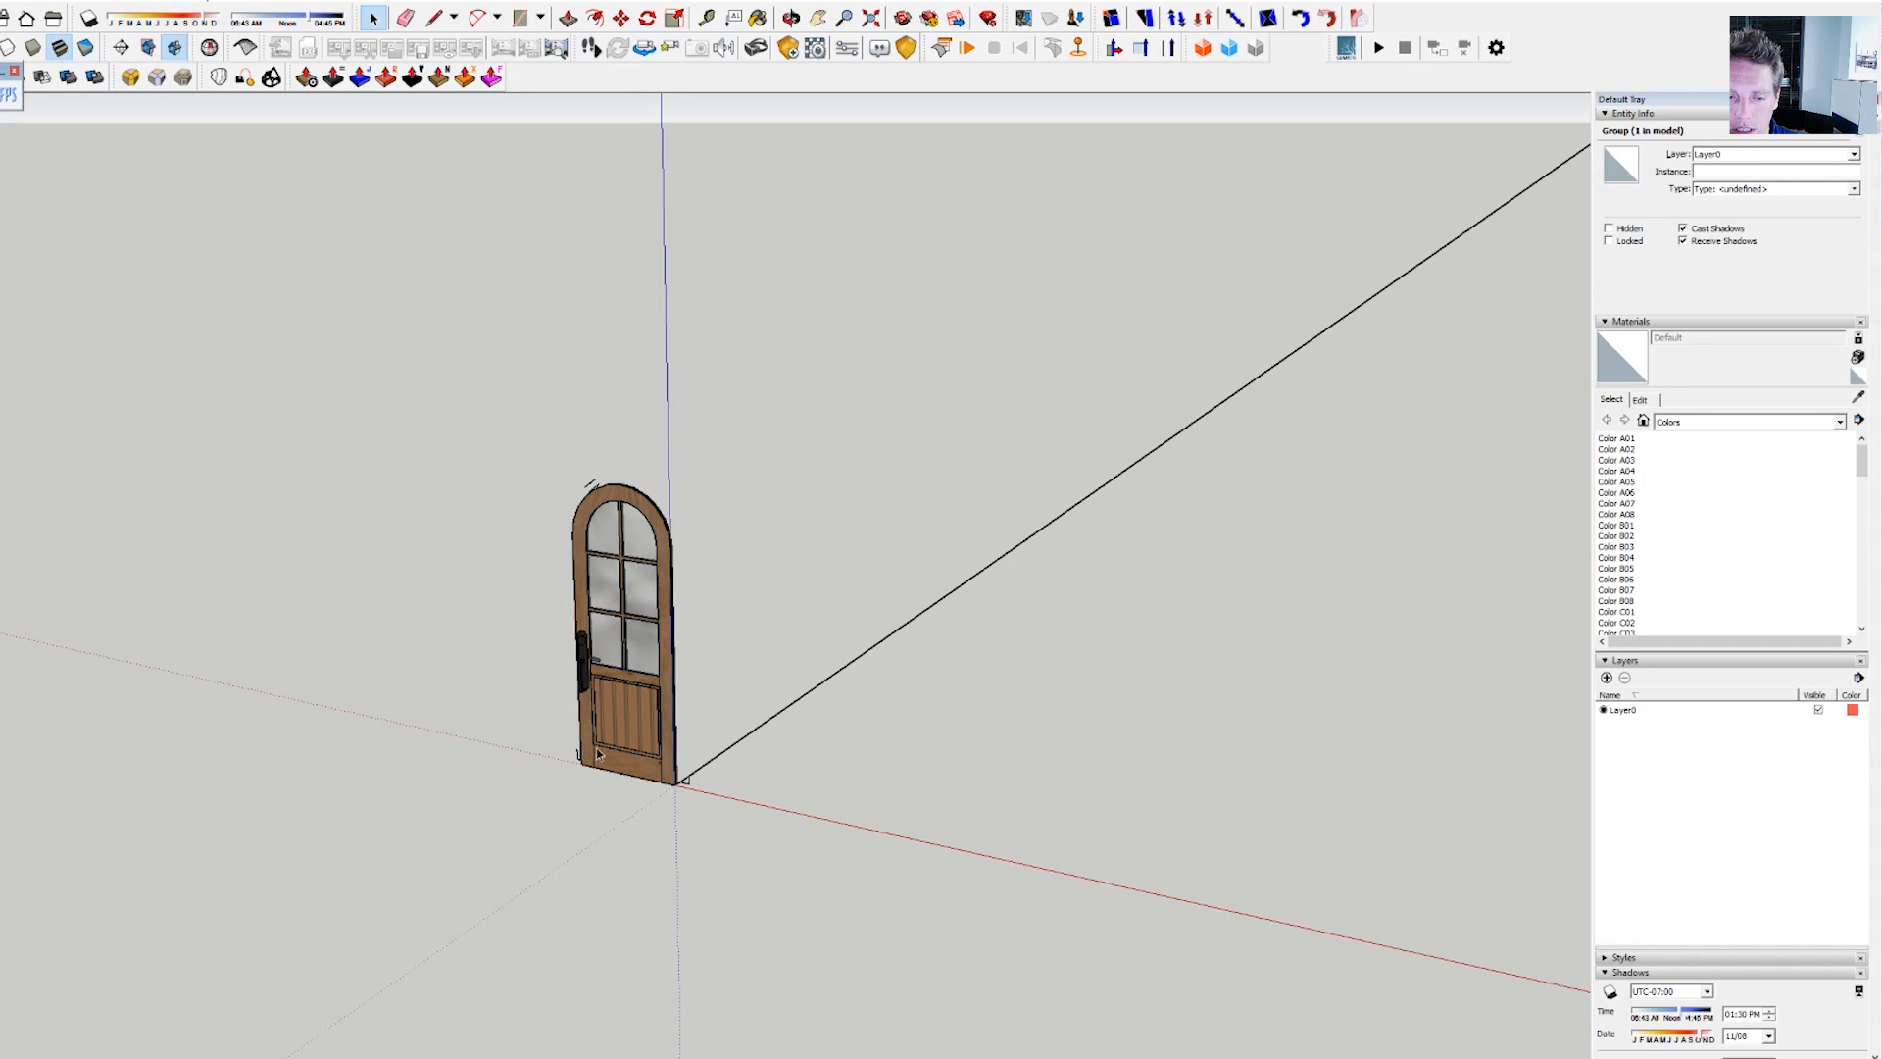
left_click(597, 751)
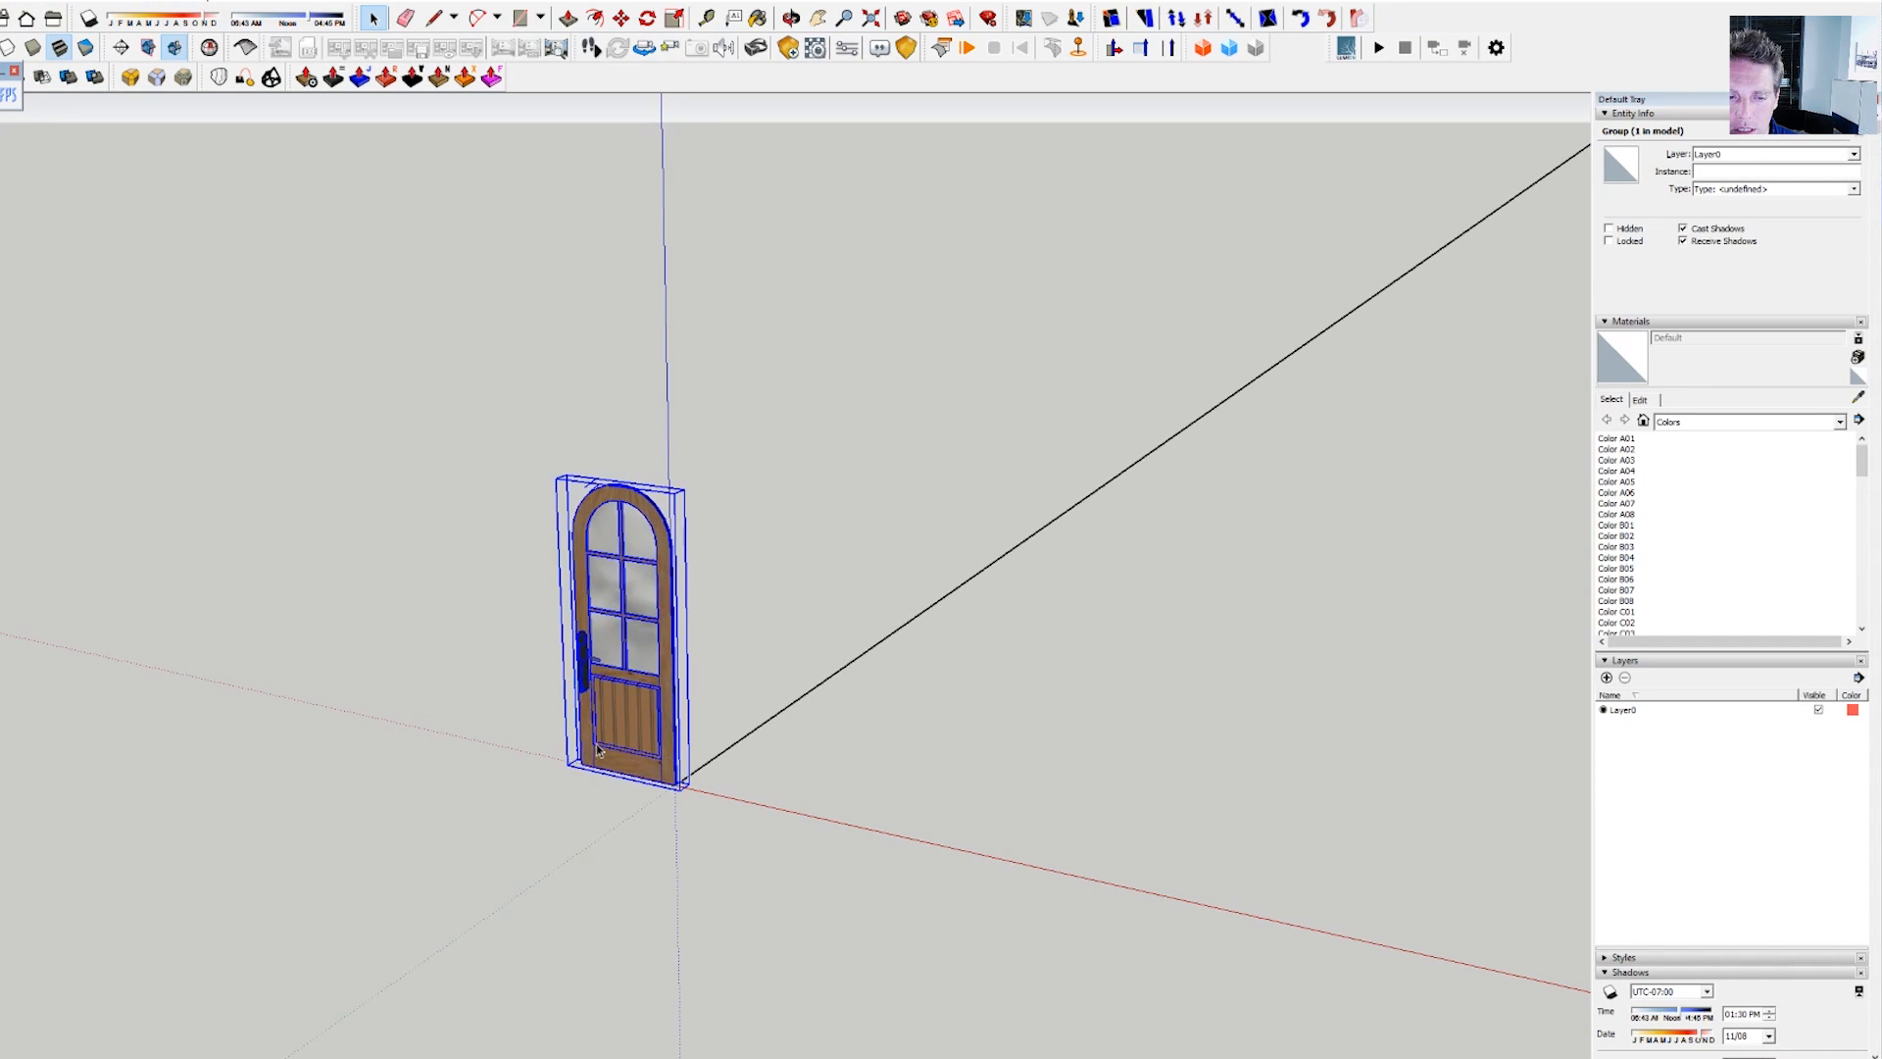
- Try rotating the door group about its bottom corner at the origin, and cancel the rotation
scroll(675, 787, "up", 5)
left_click(674, 785)
left_click(417, 723)
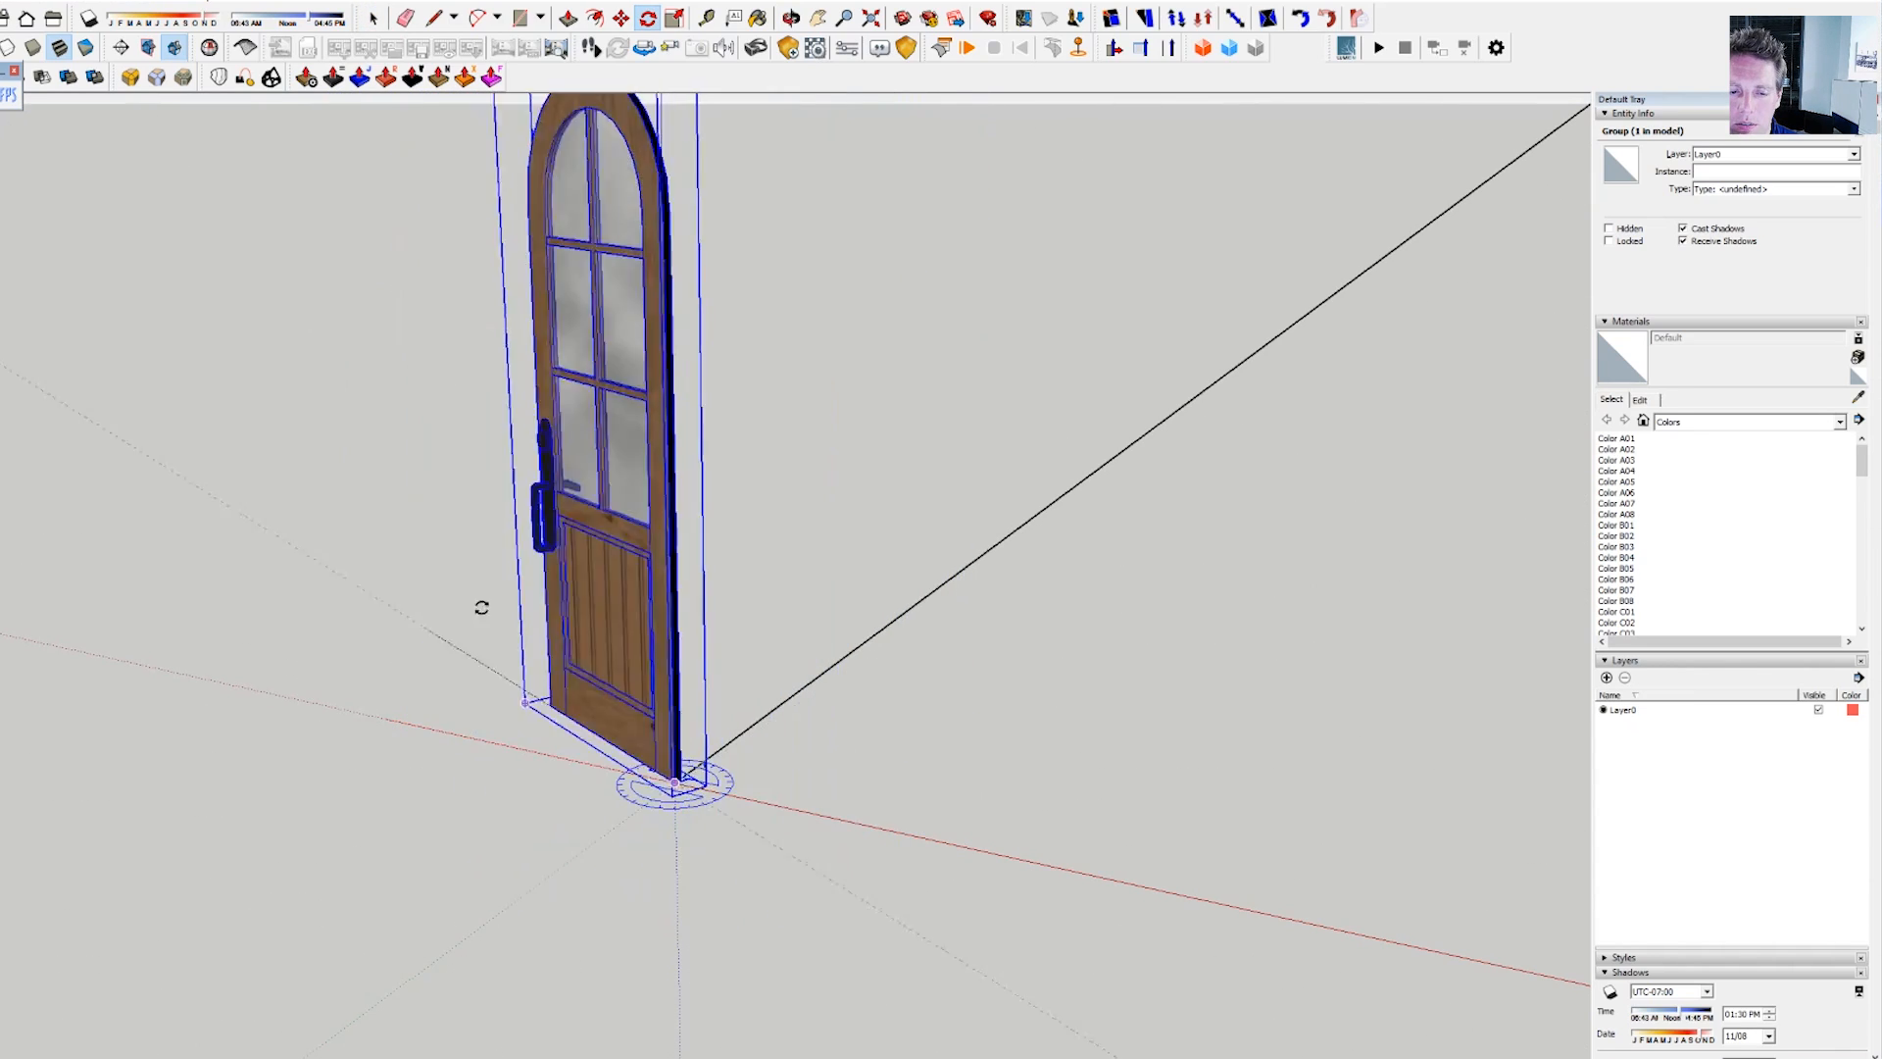
scroll(835, 809, "down", 5)
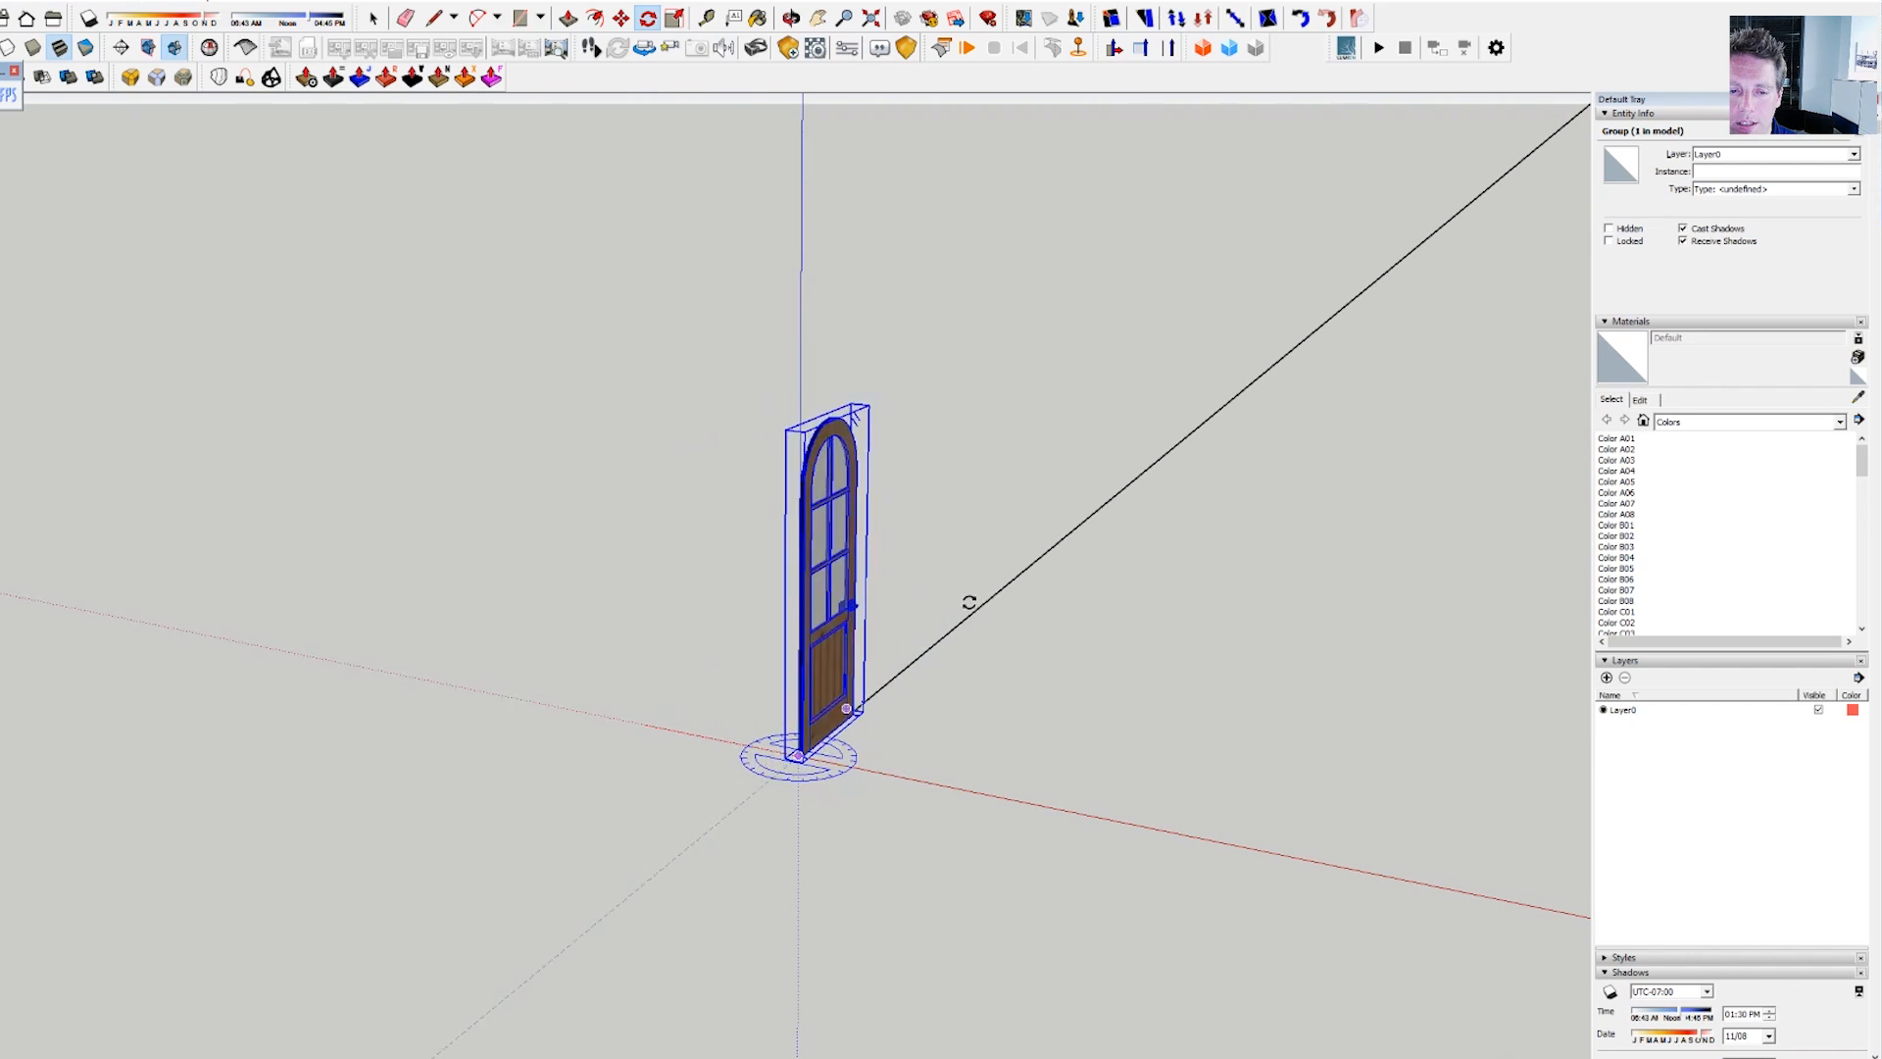
key("space")
left_click(1065, 666)
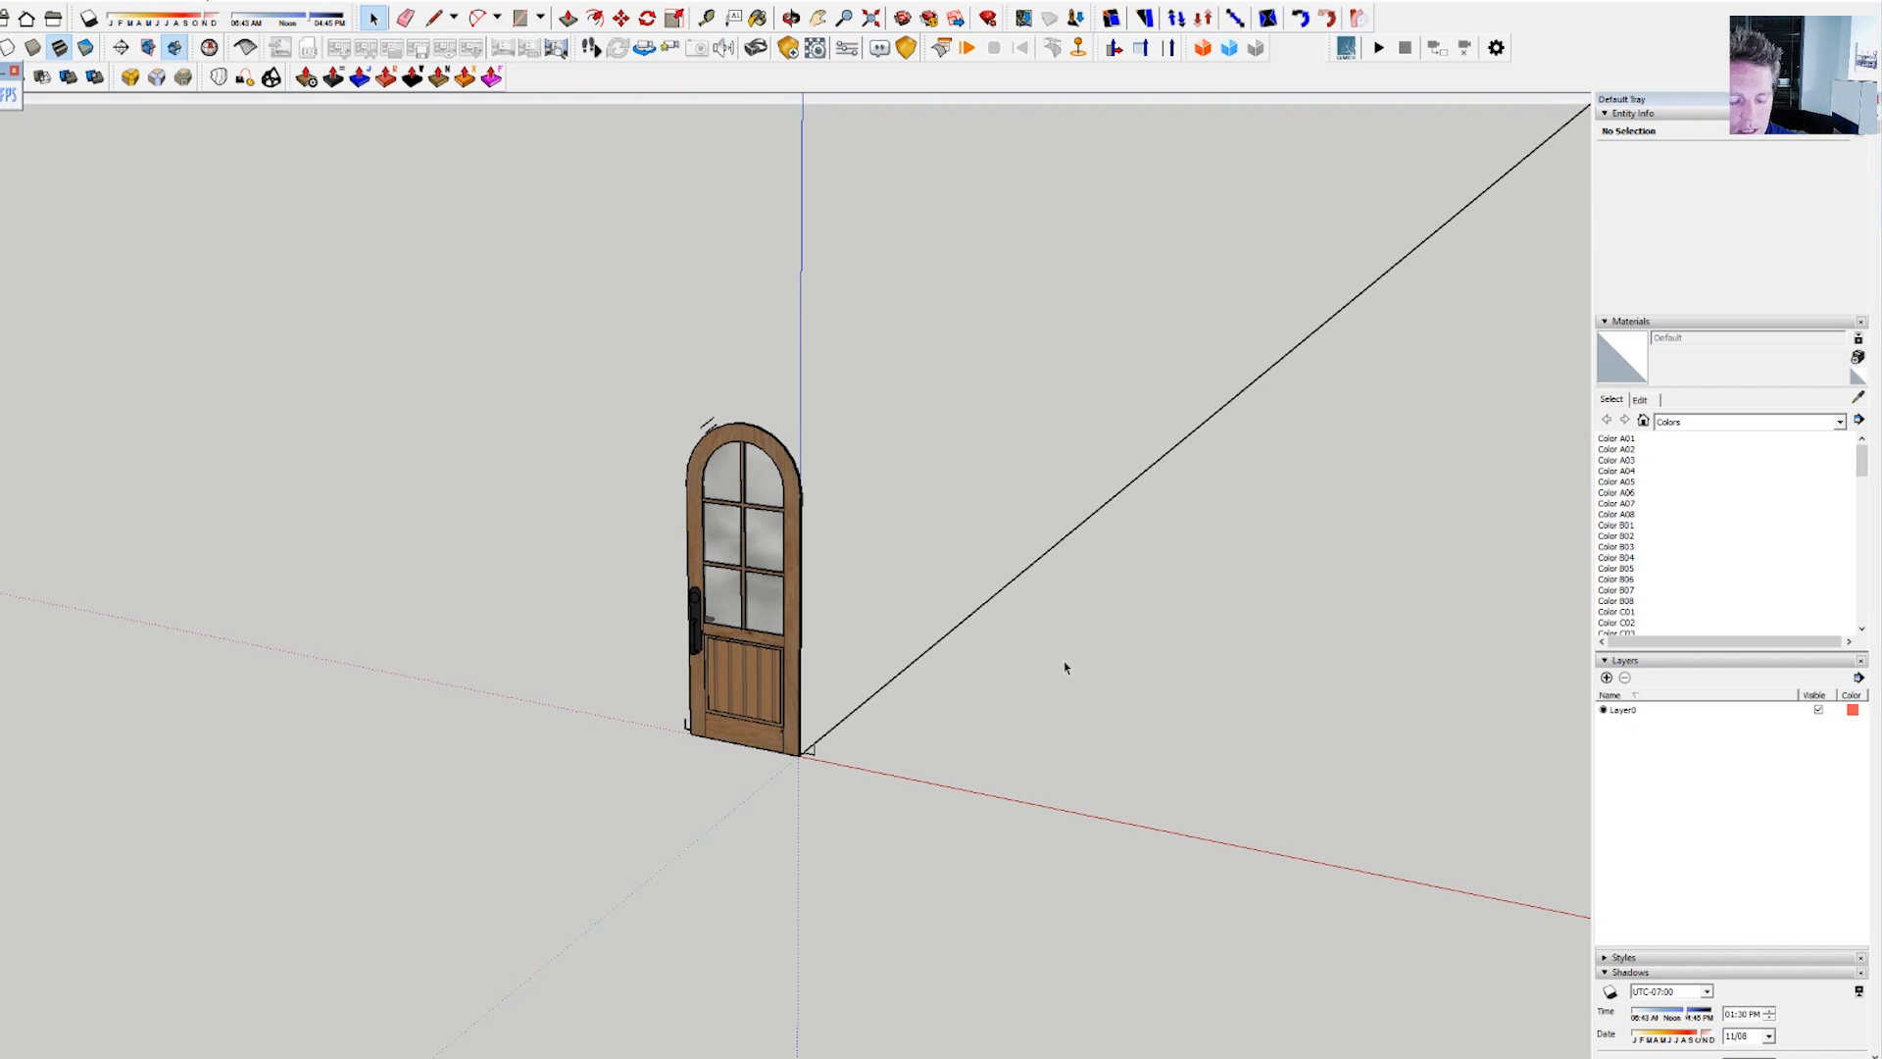
middle_click_drag(761, 658, 819, 579)
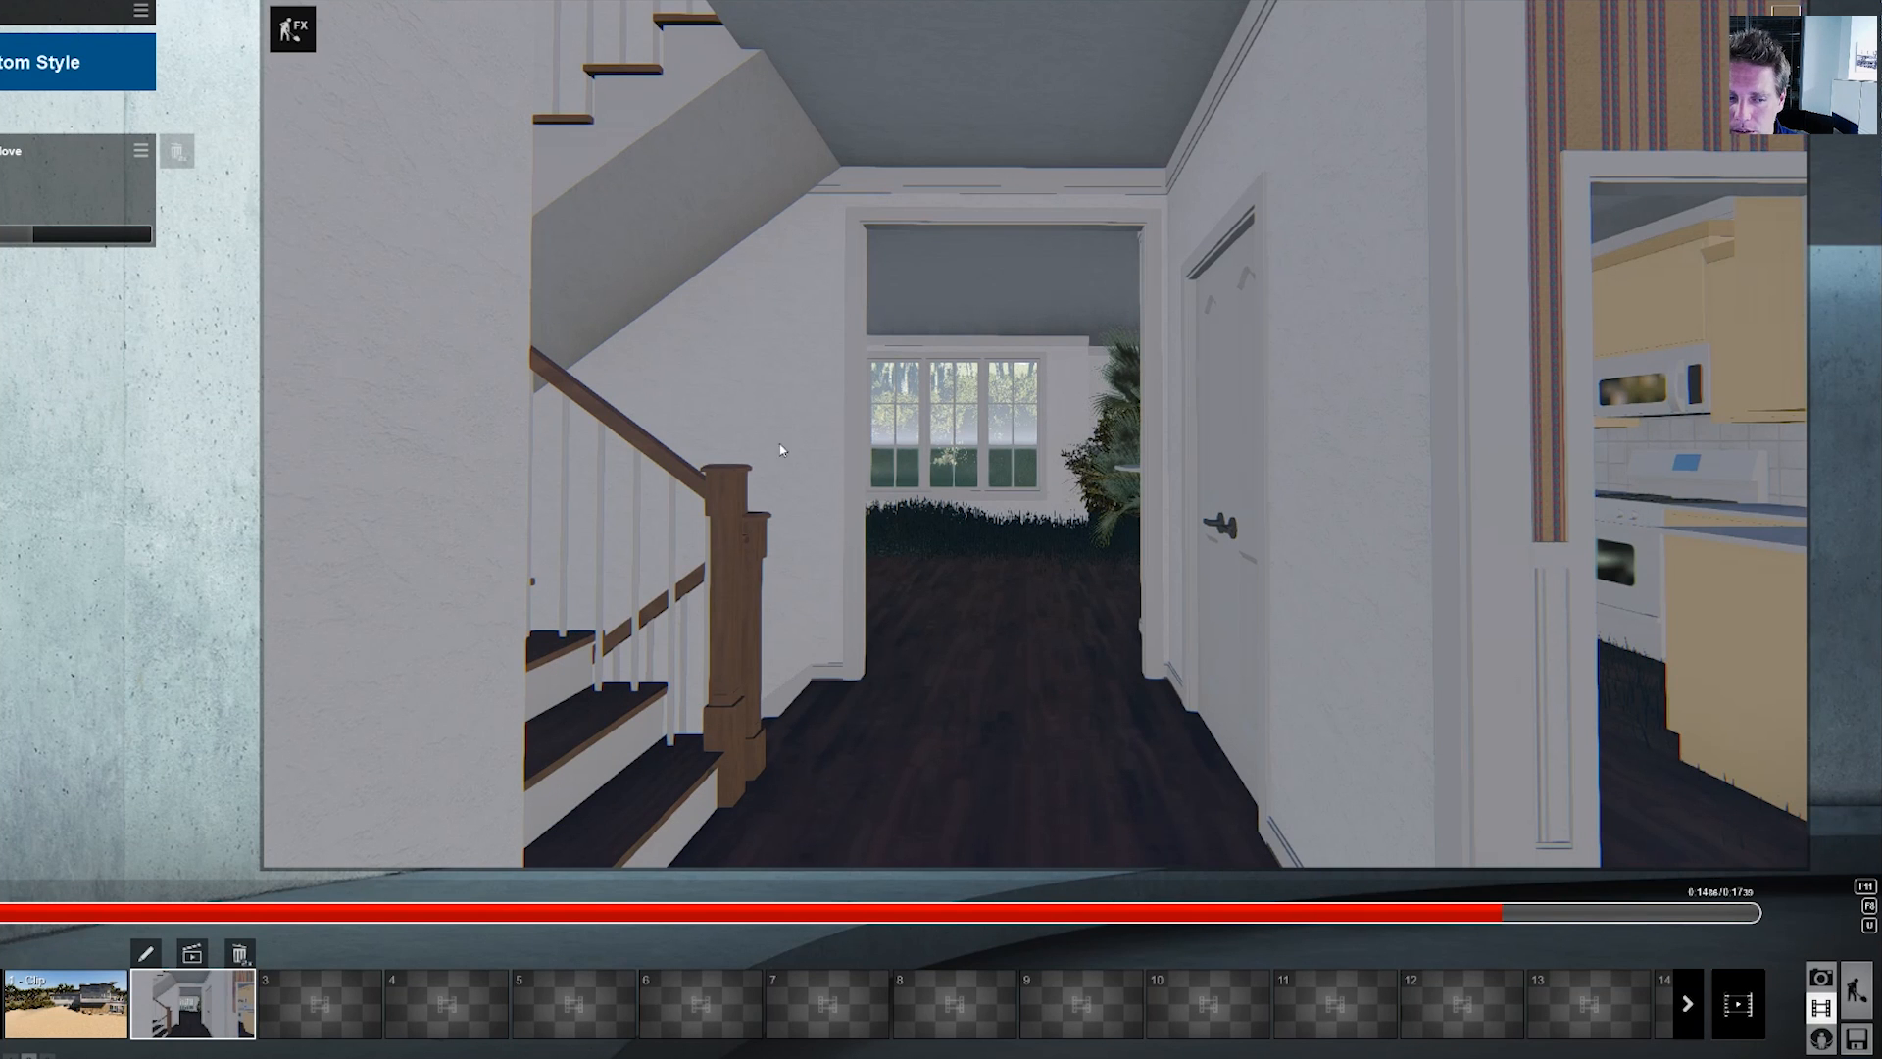
- Switch back to Lumion, scrub the clip back to the front entrance and go to Build mode
left_click_drag(737, 909, 601, 952)
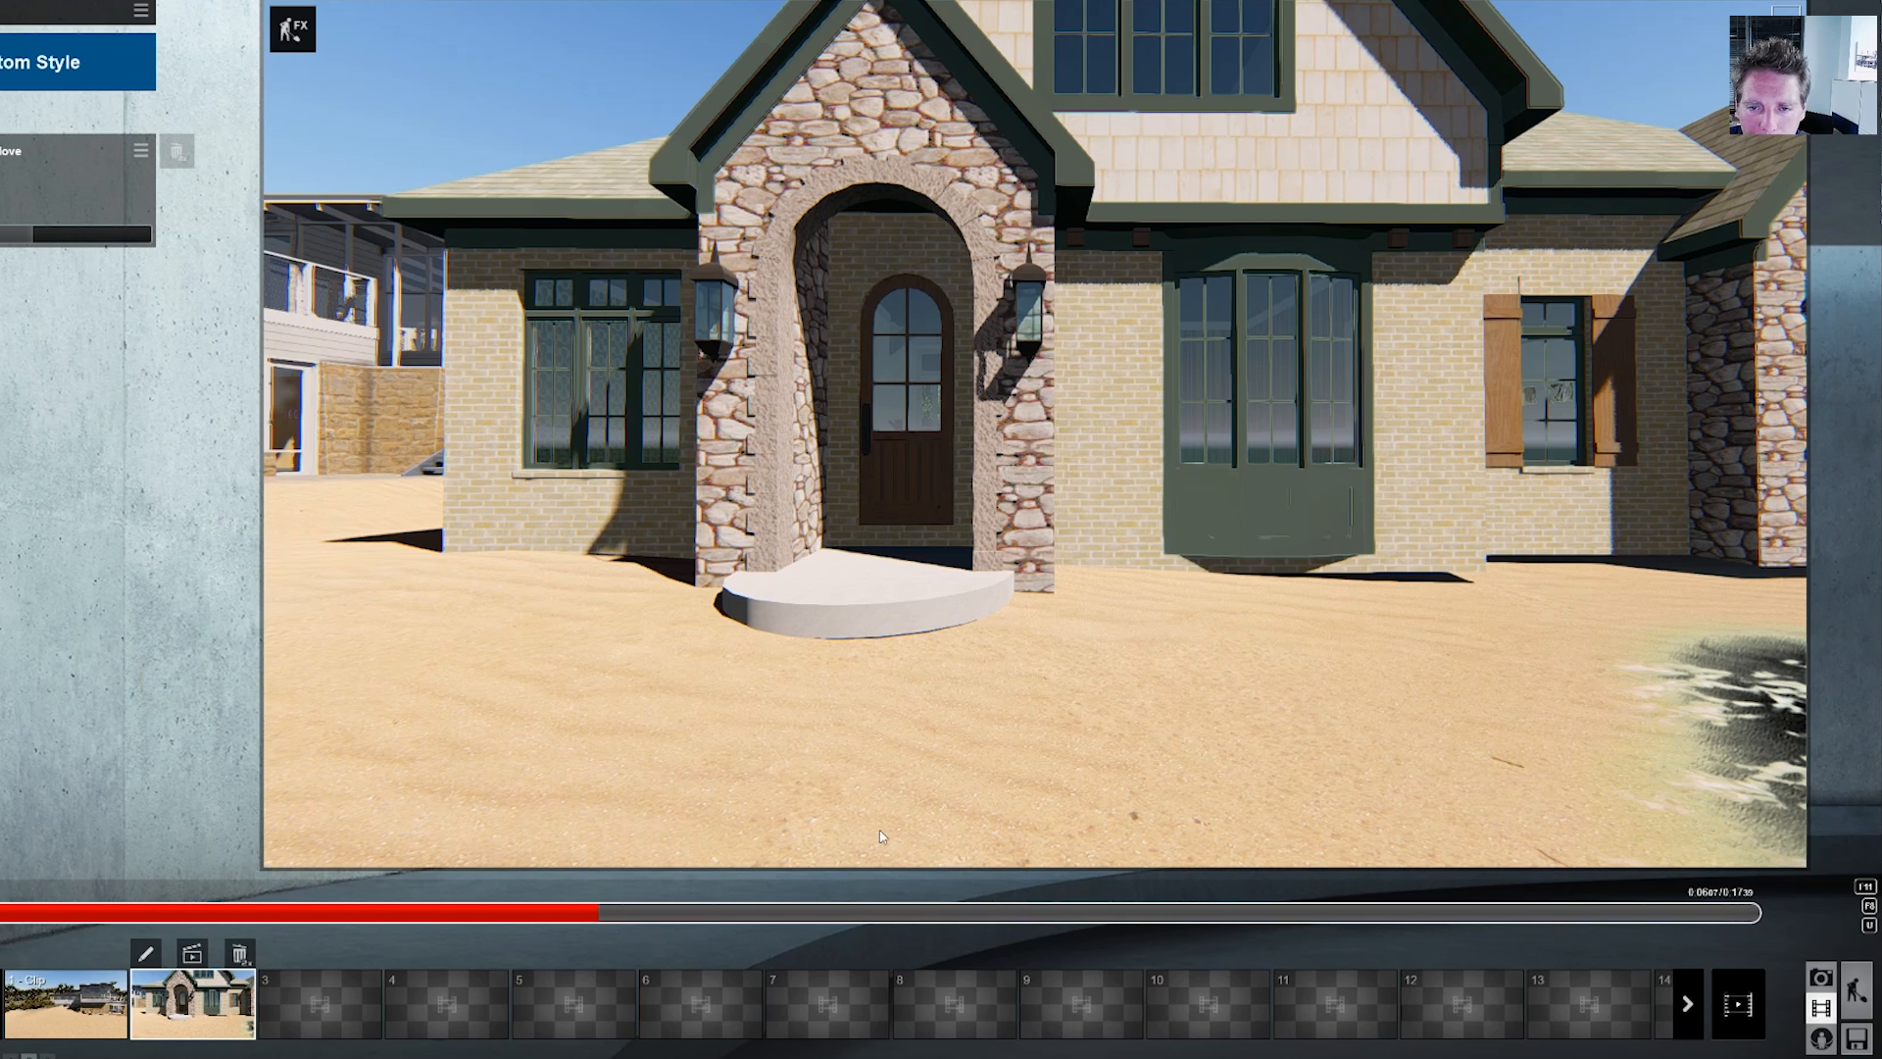
left_click(643, 913)
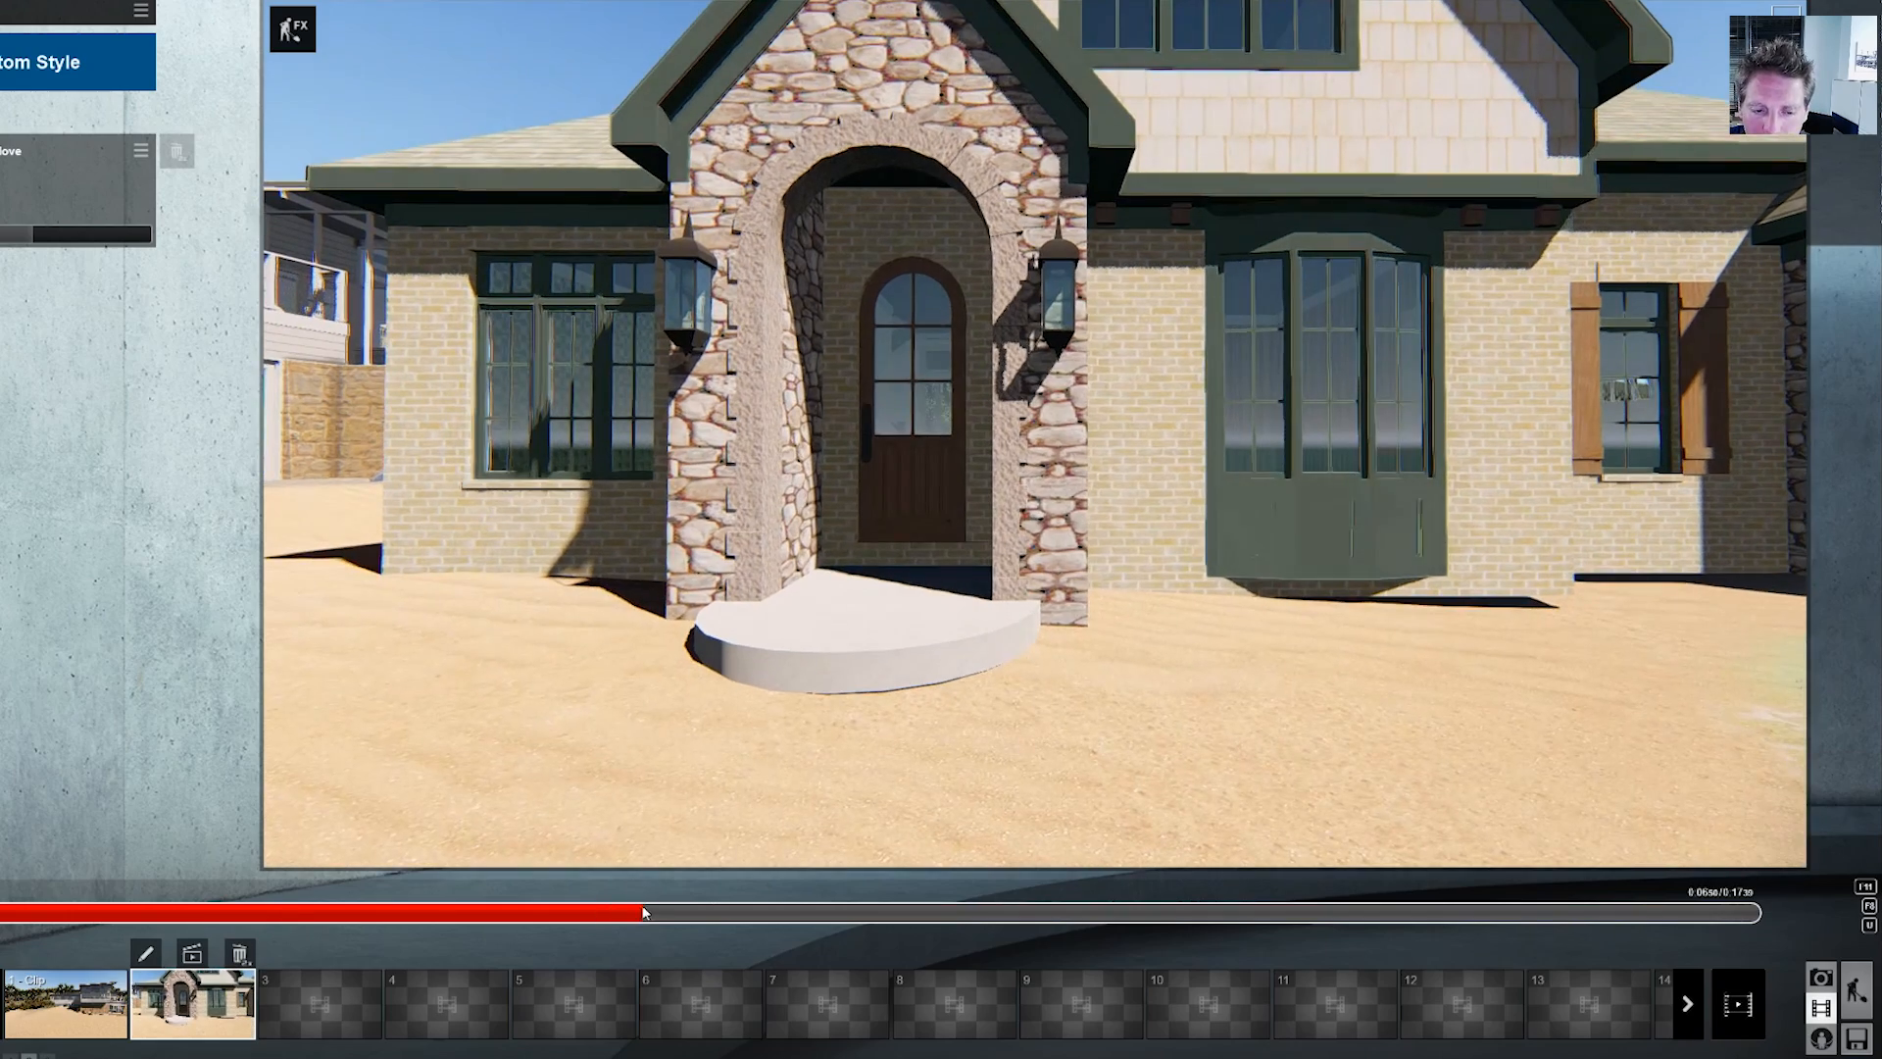
left_click(1855, 990)
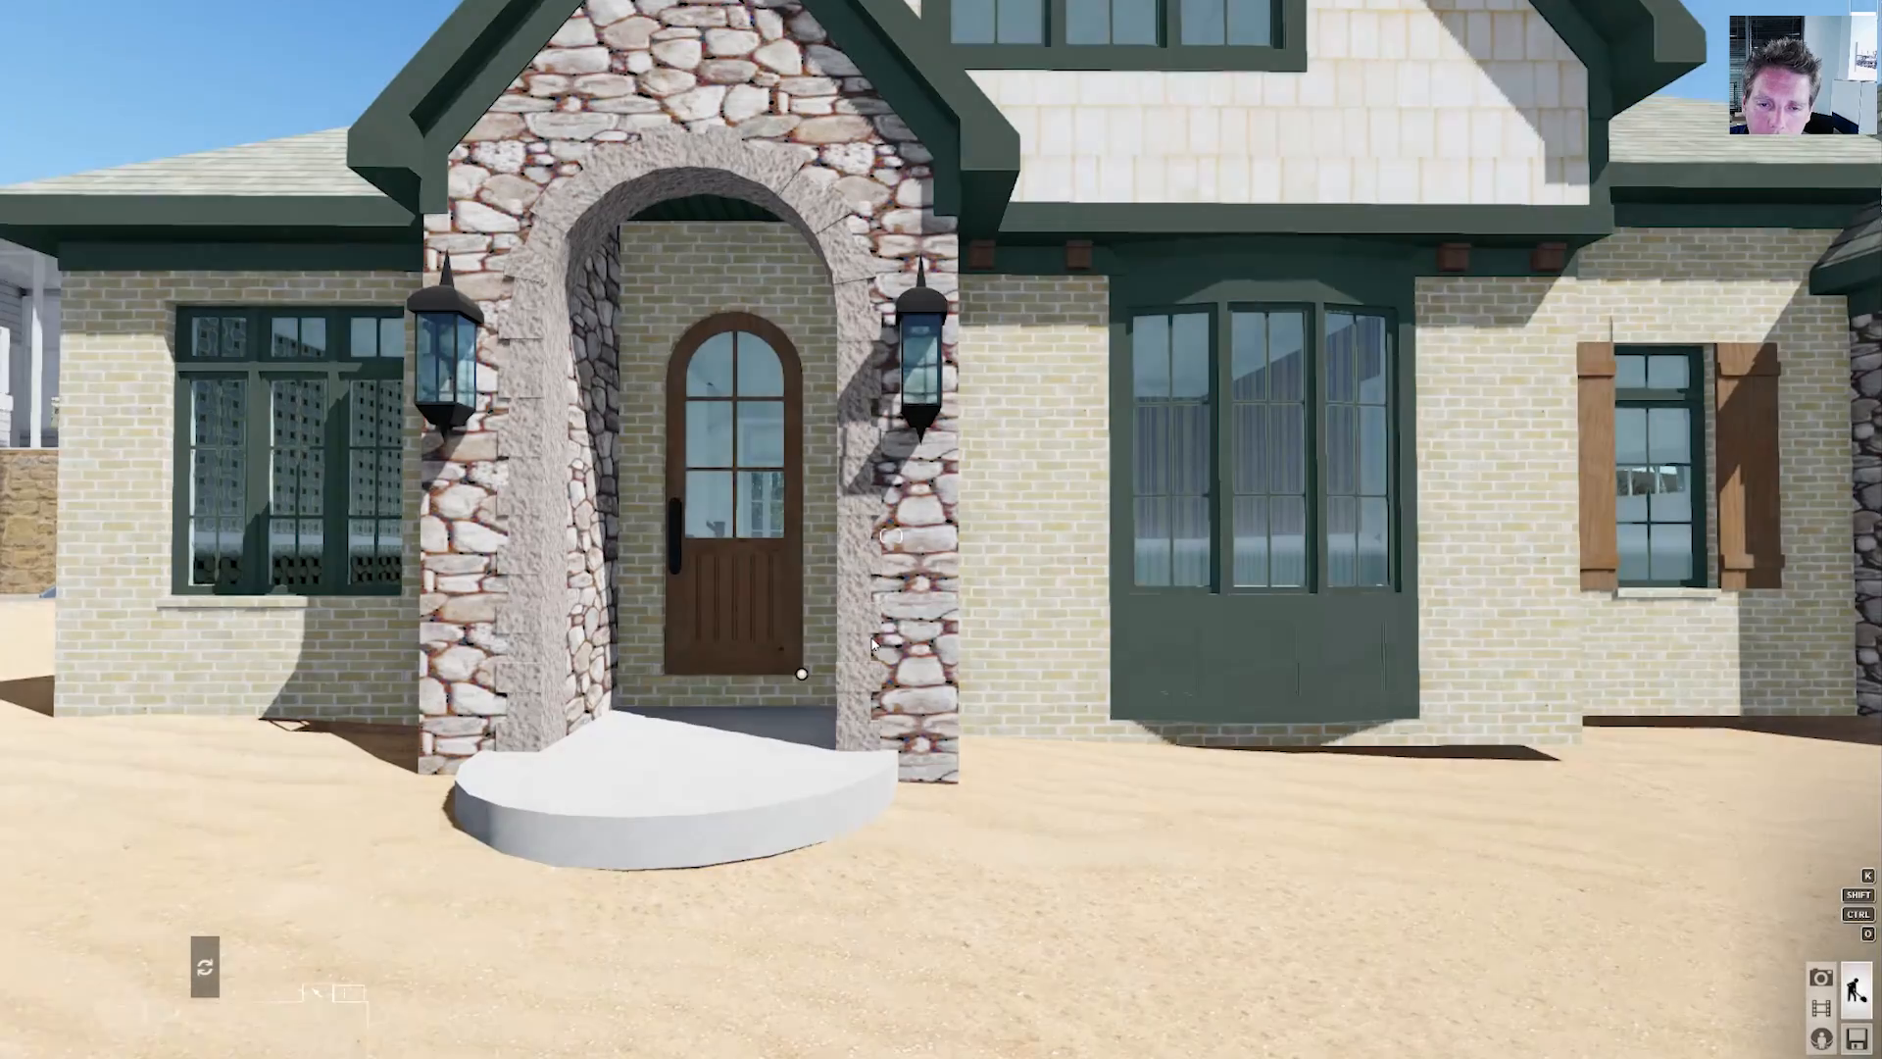
- Start importing Door.skp again under the name Door 2, toggle its Import animations option, and cancel the import
key("s")
key("w")
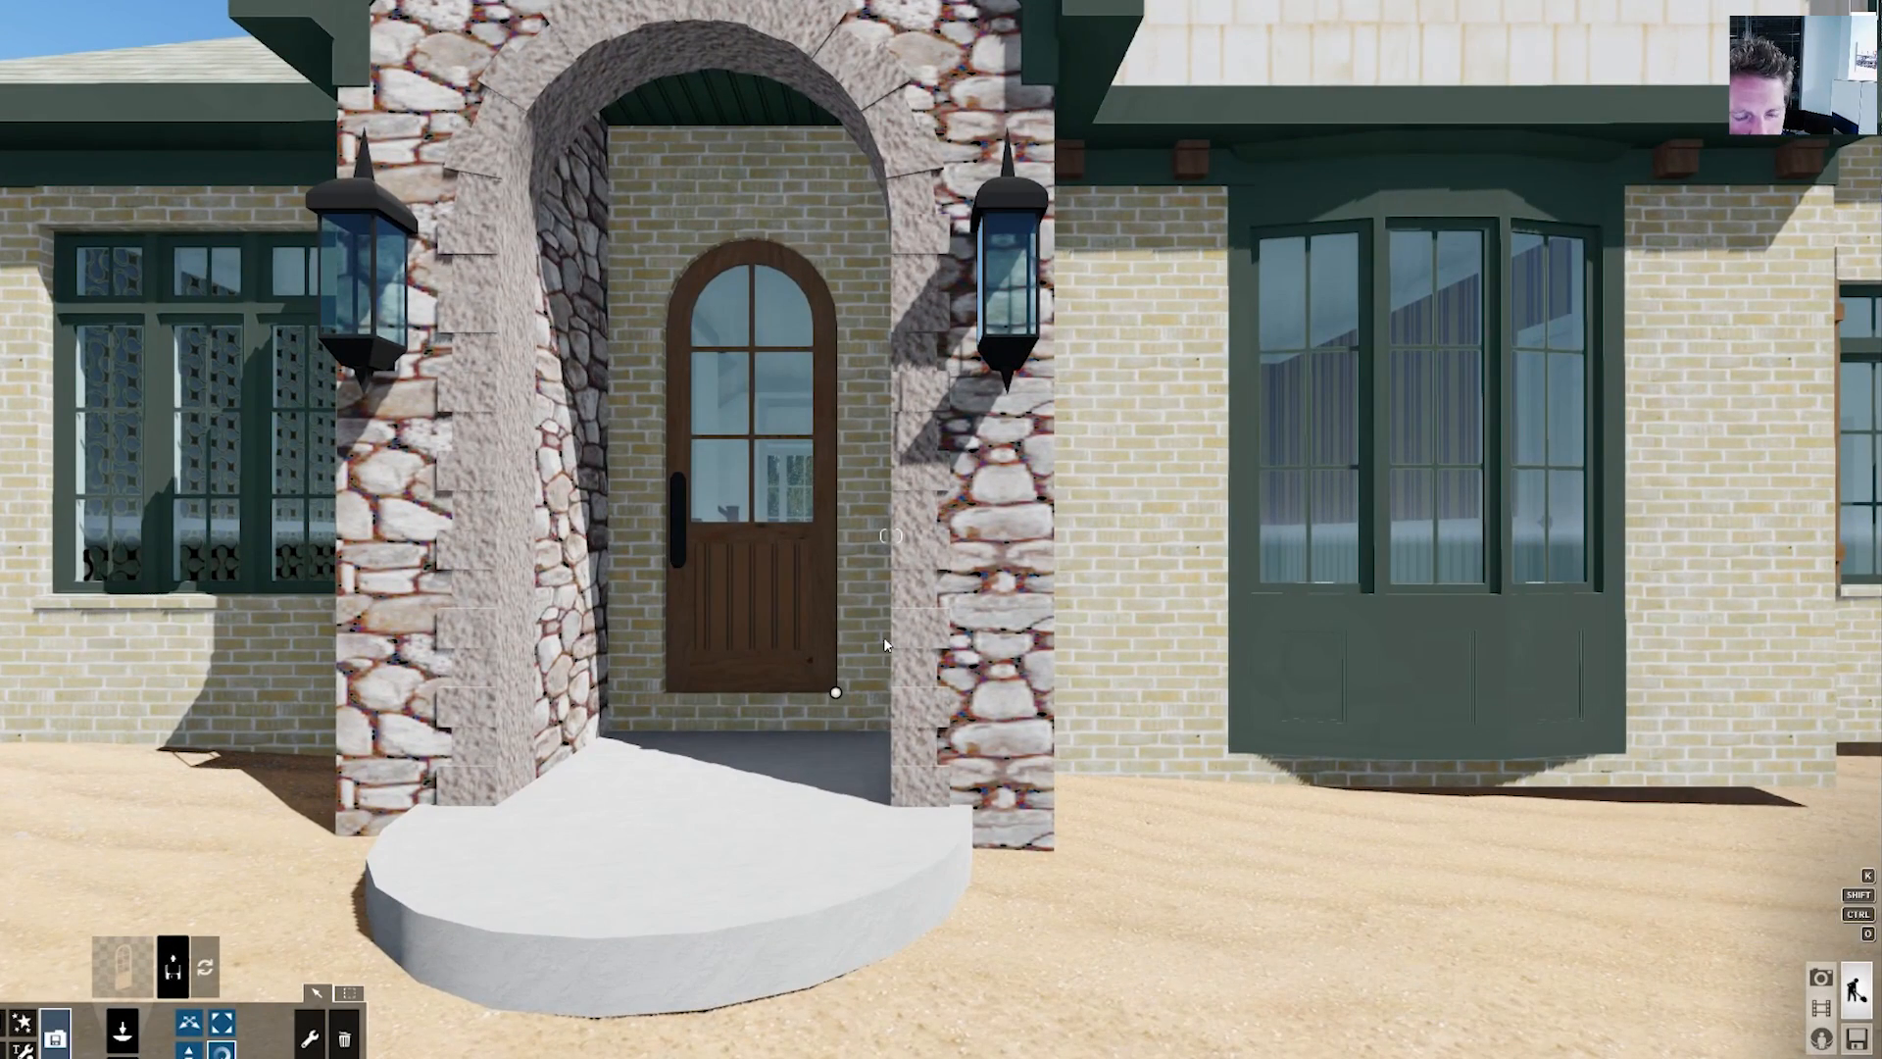
key("s")
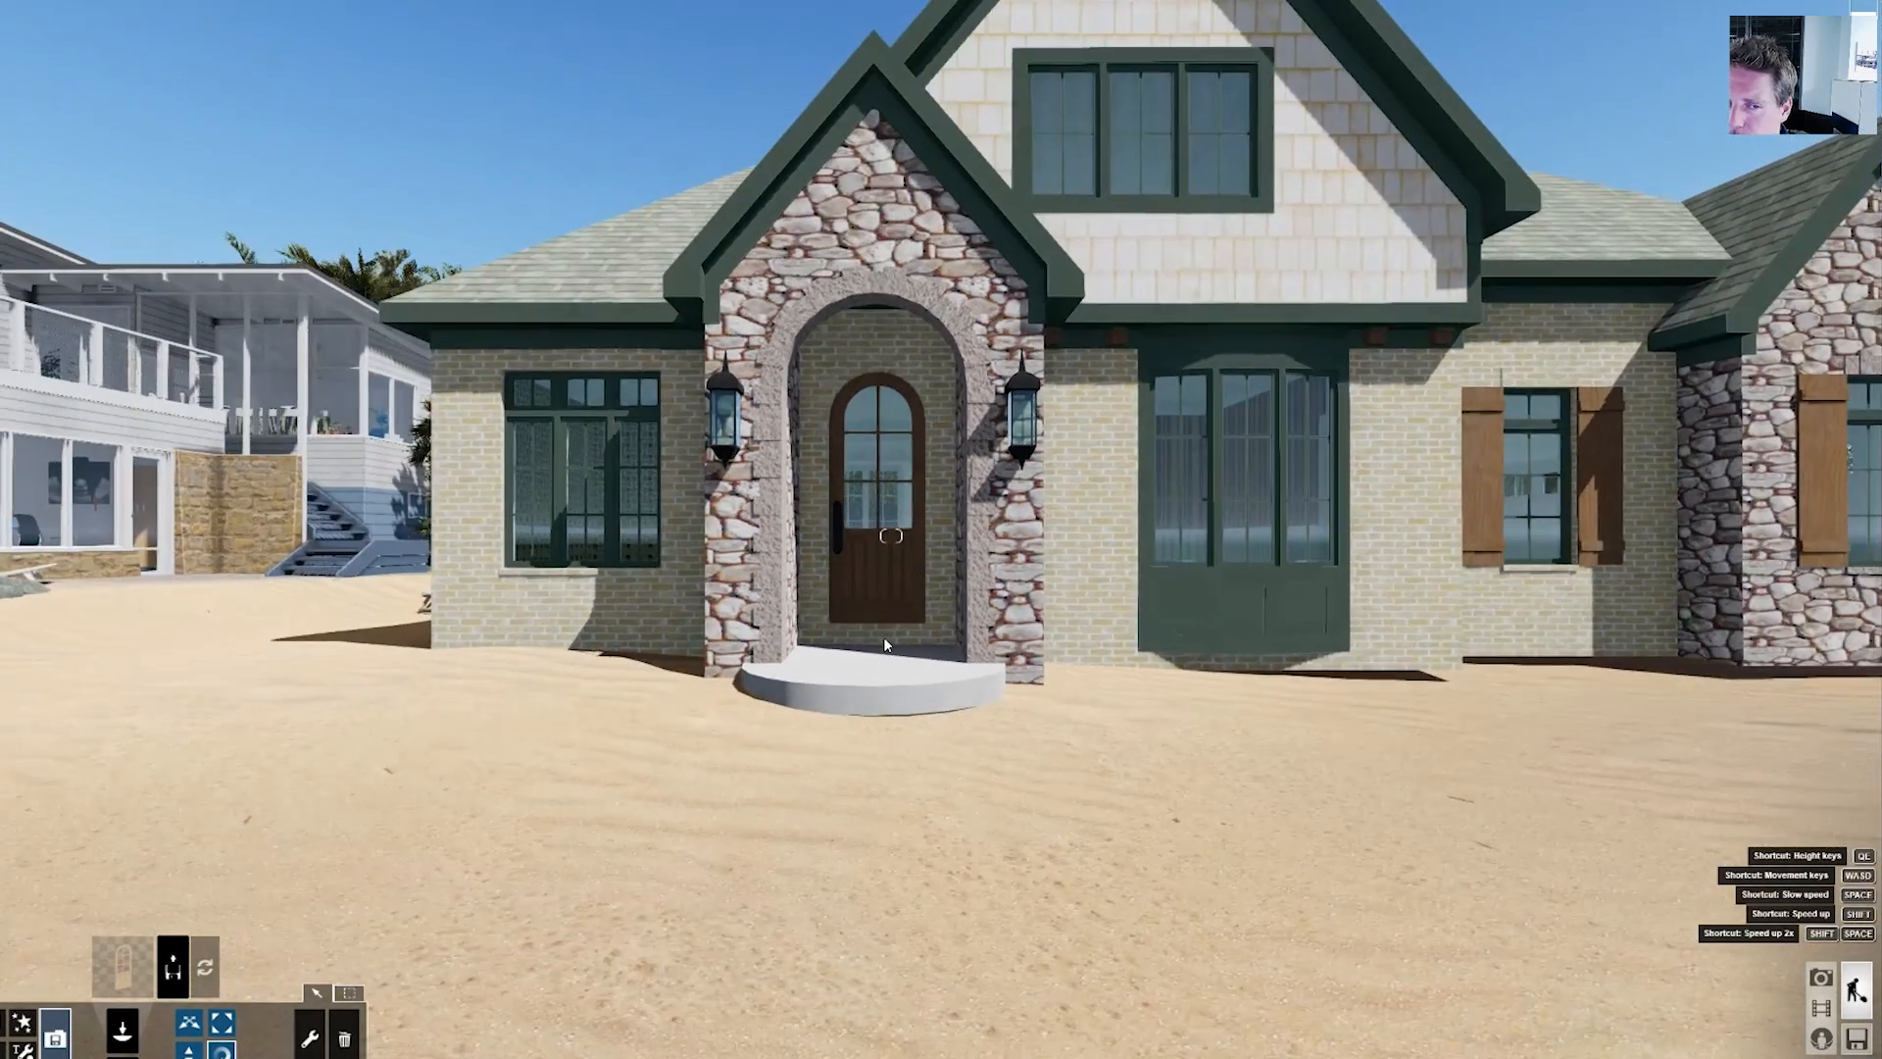
key("s")
key("a")
key("q")
key("s")
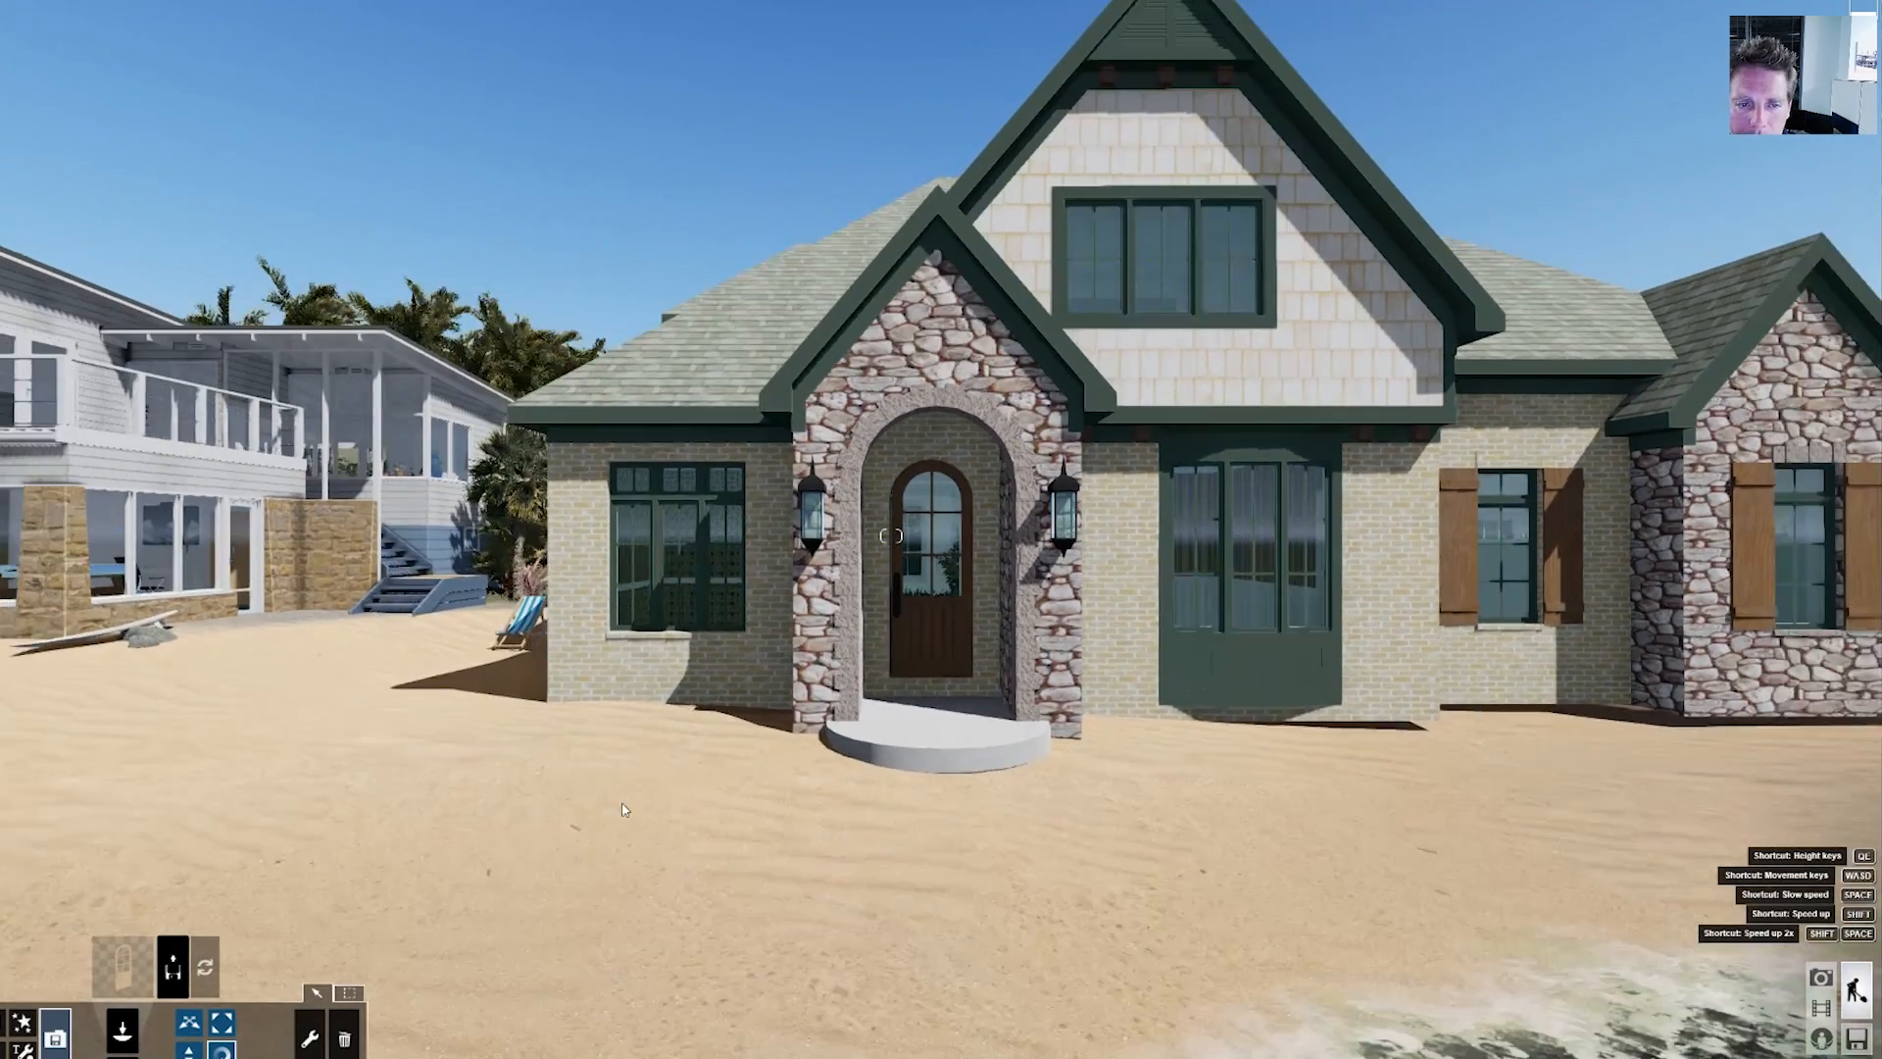
key("s")
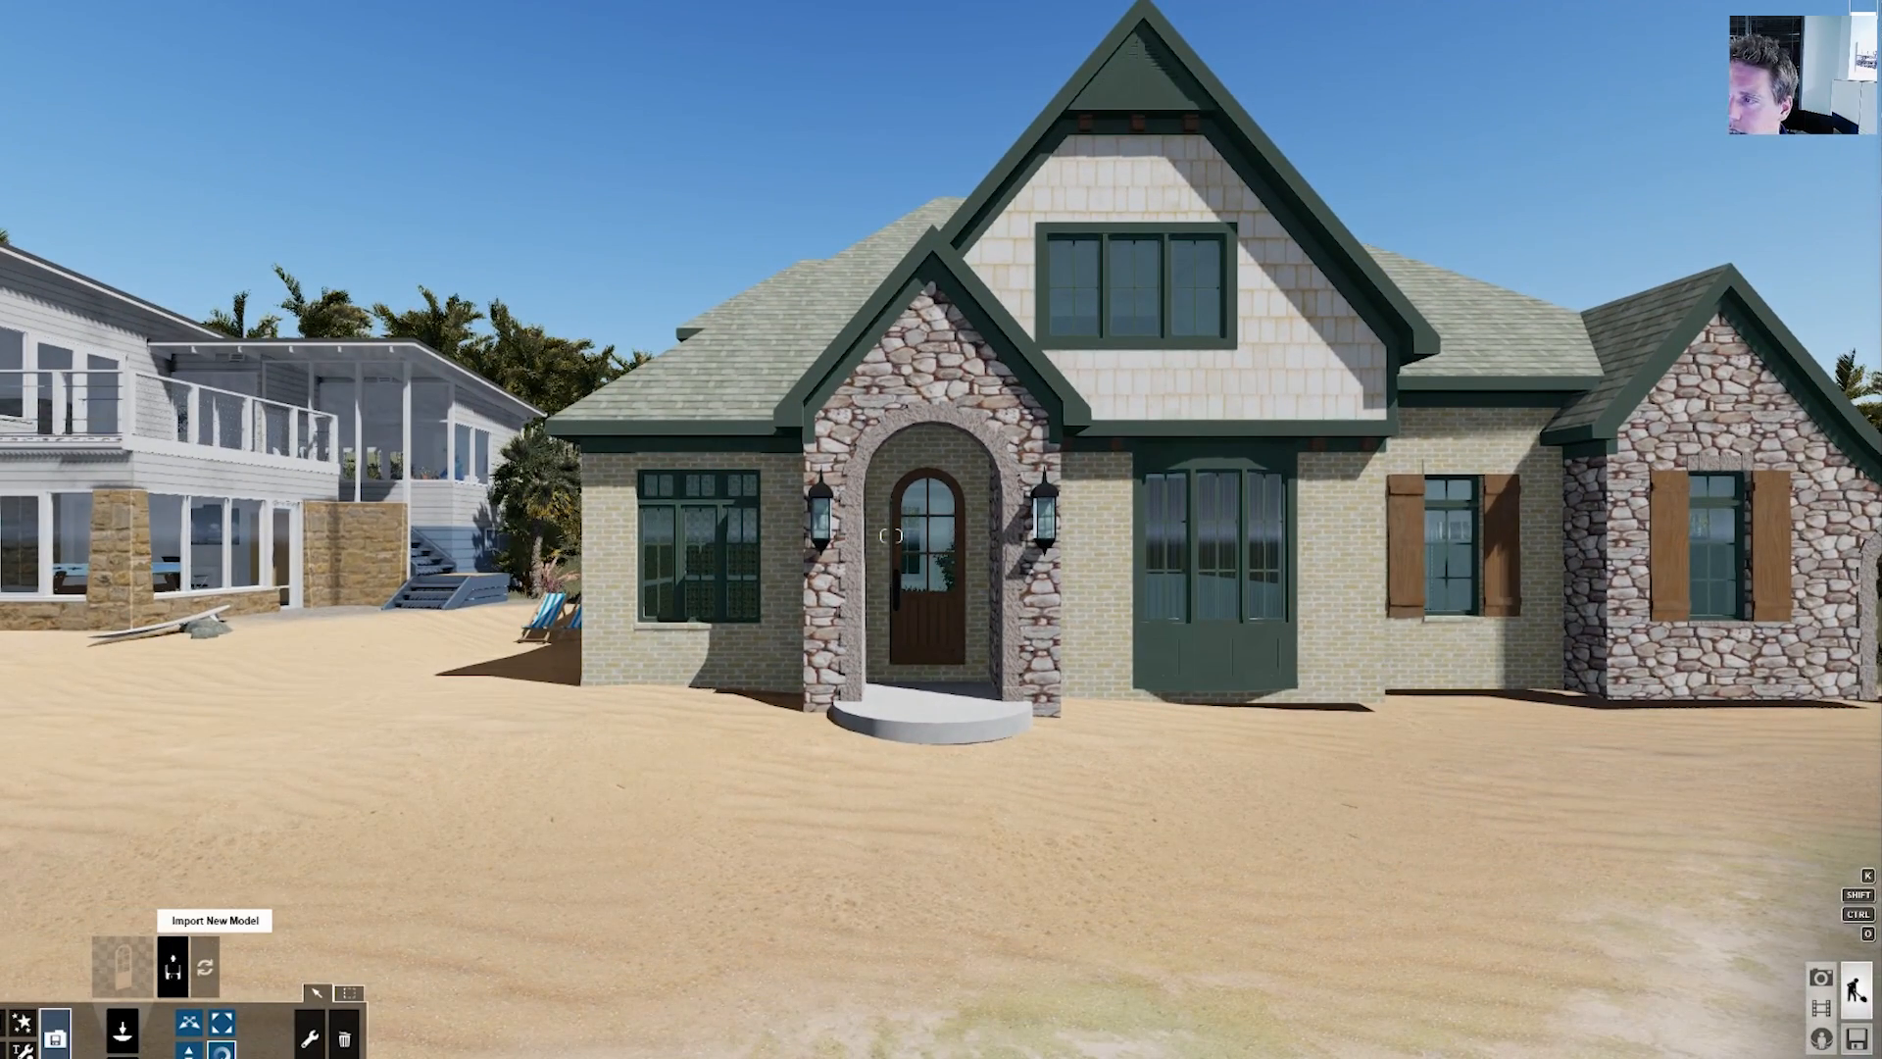
left_click(172, 965)
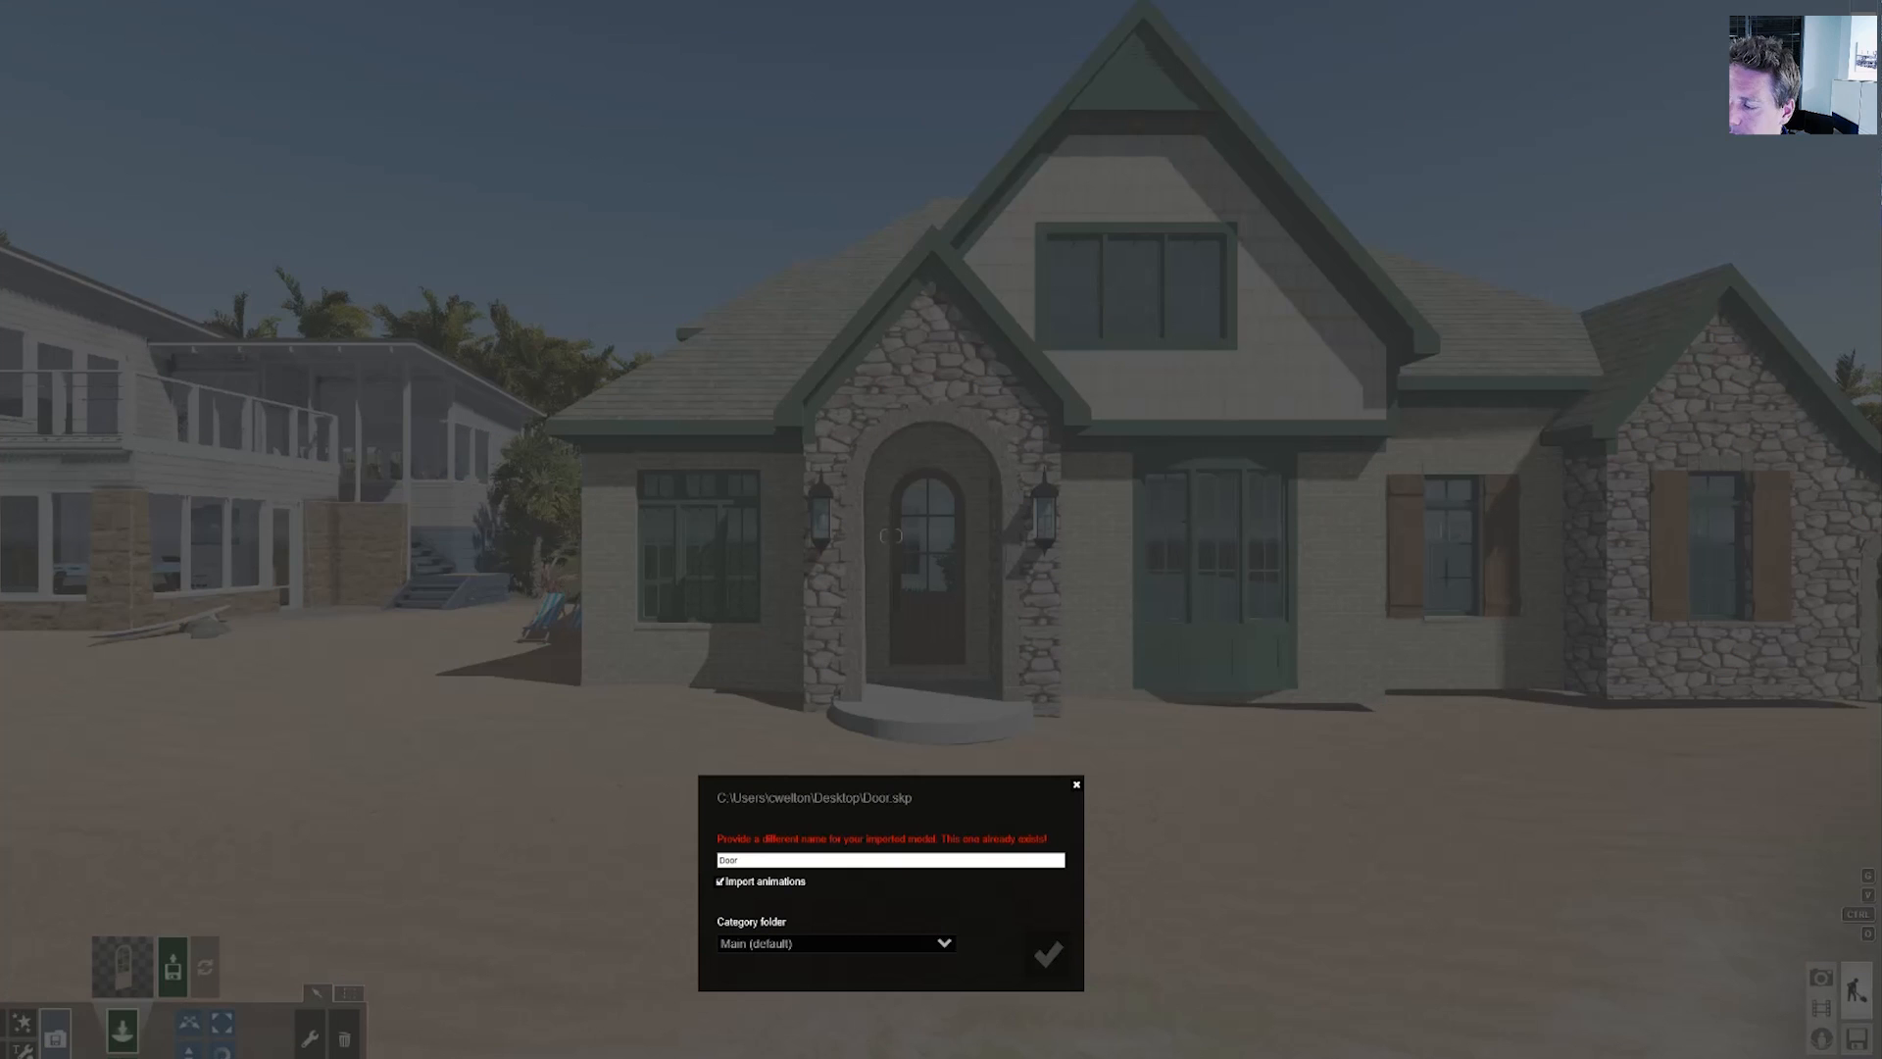
type("2")
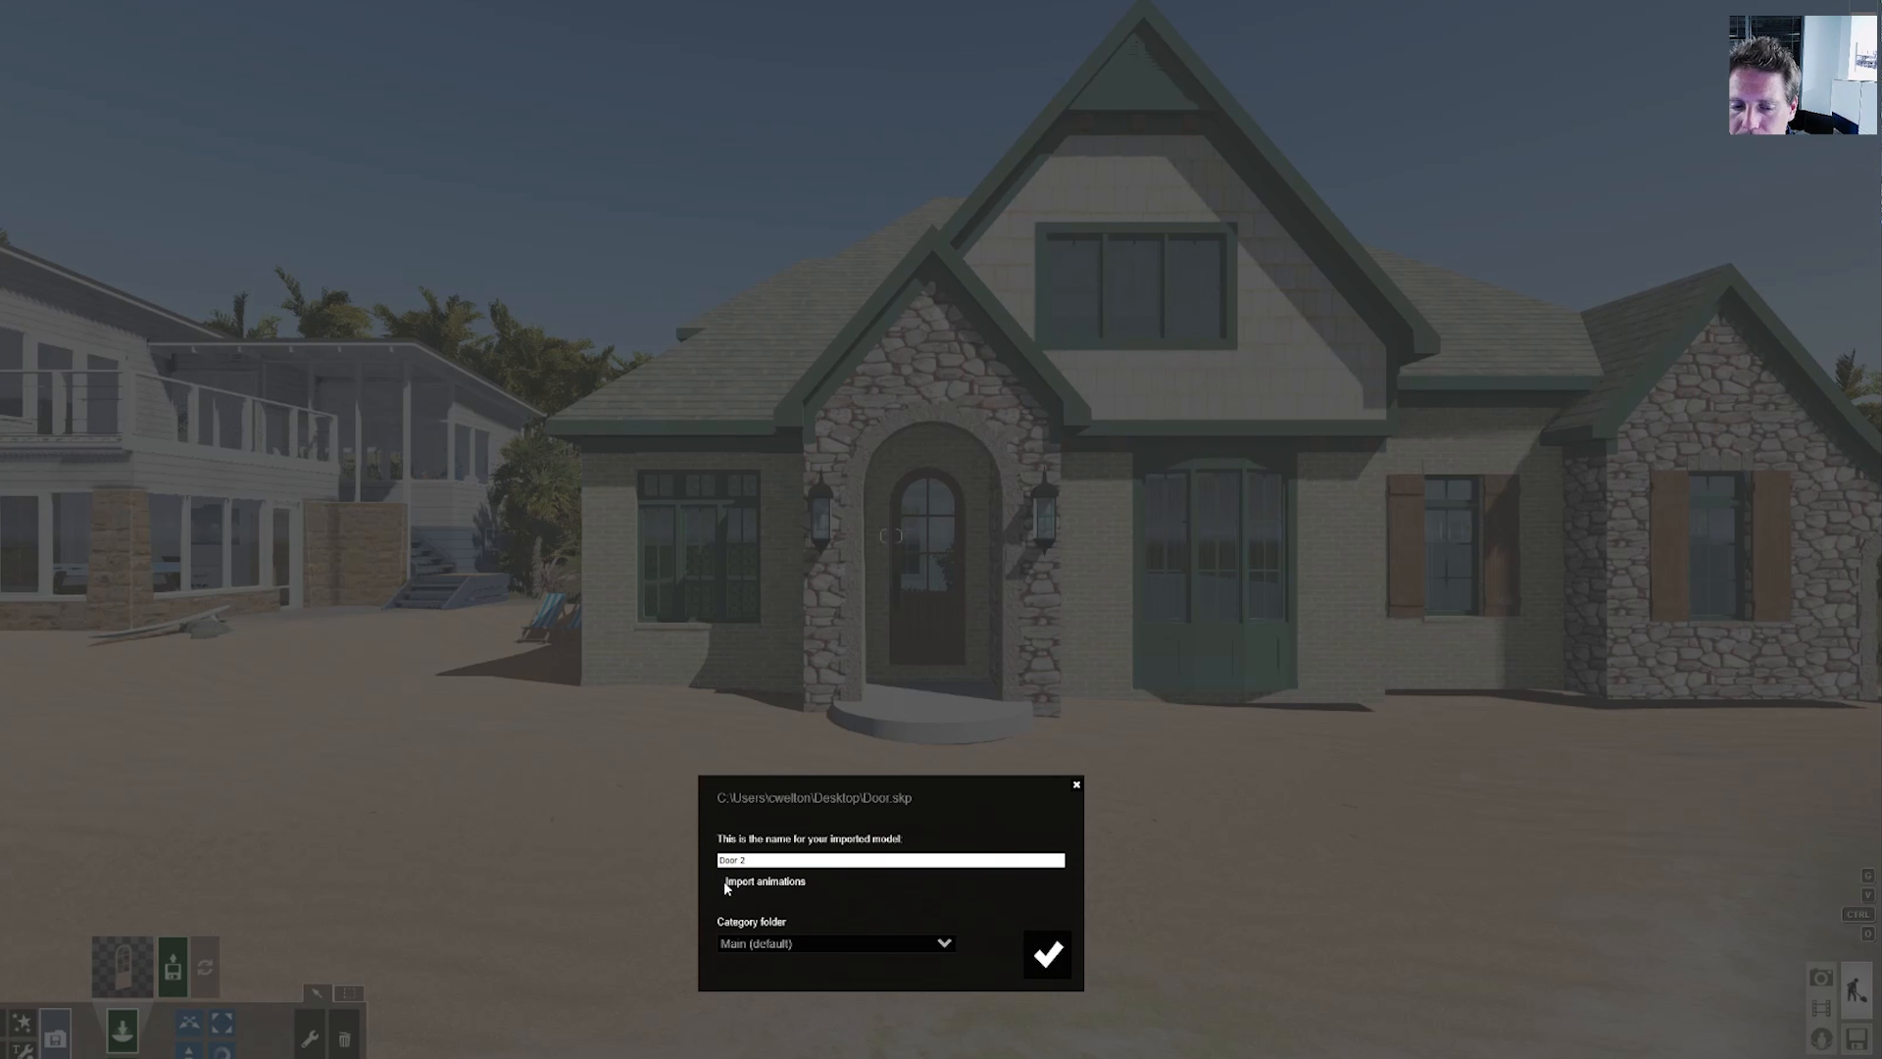
left_click(723, 880)
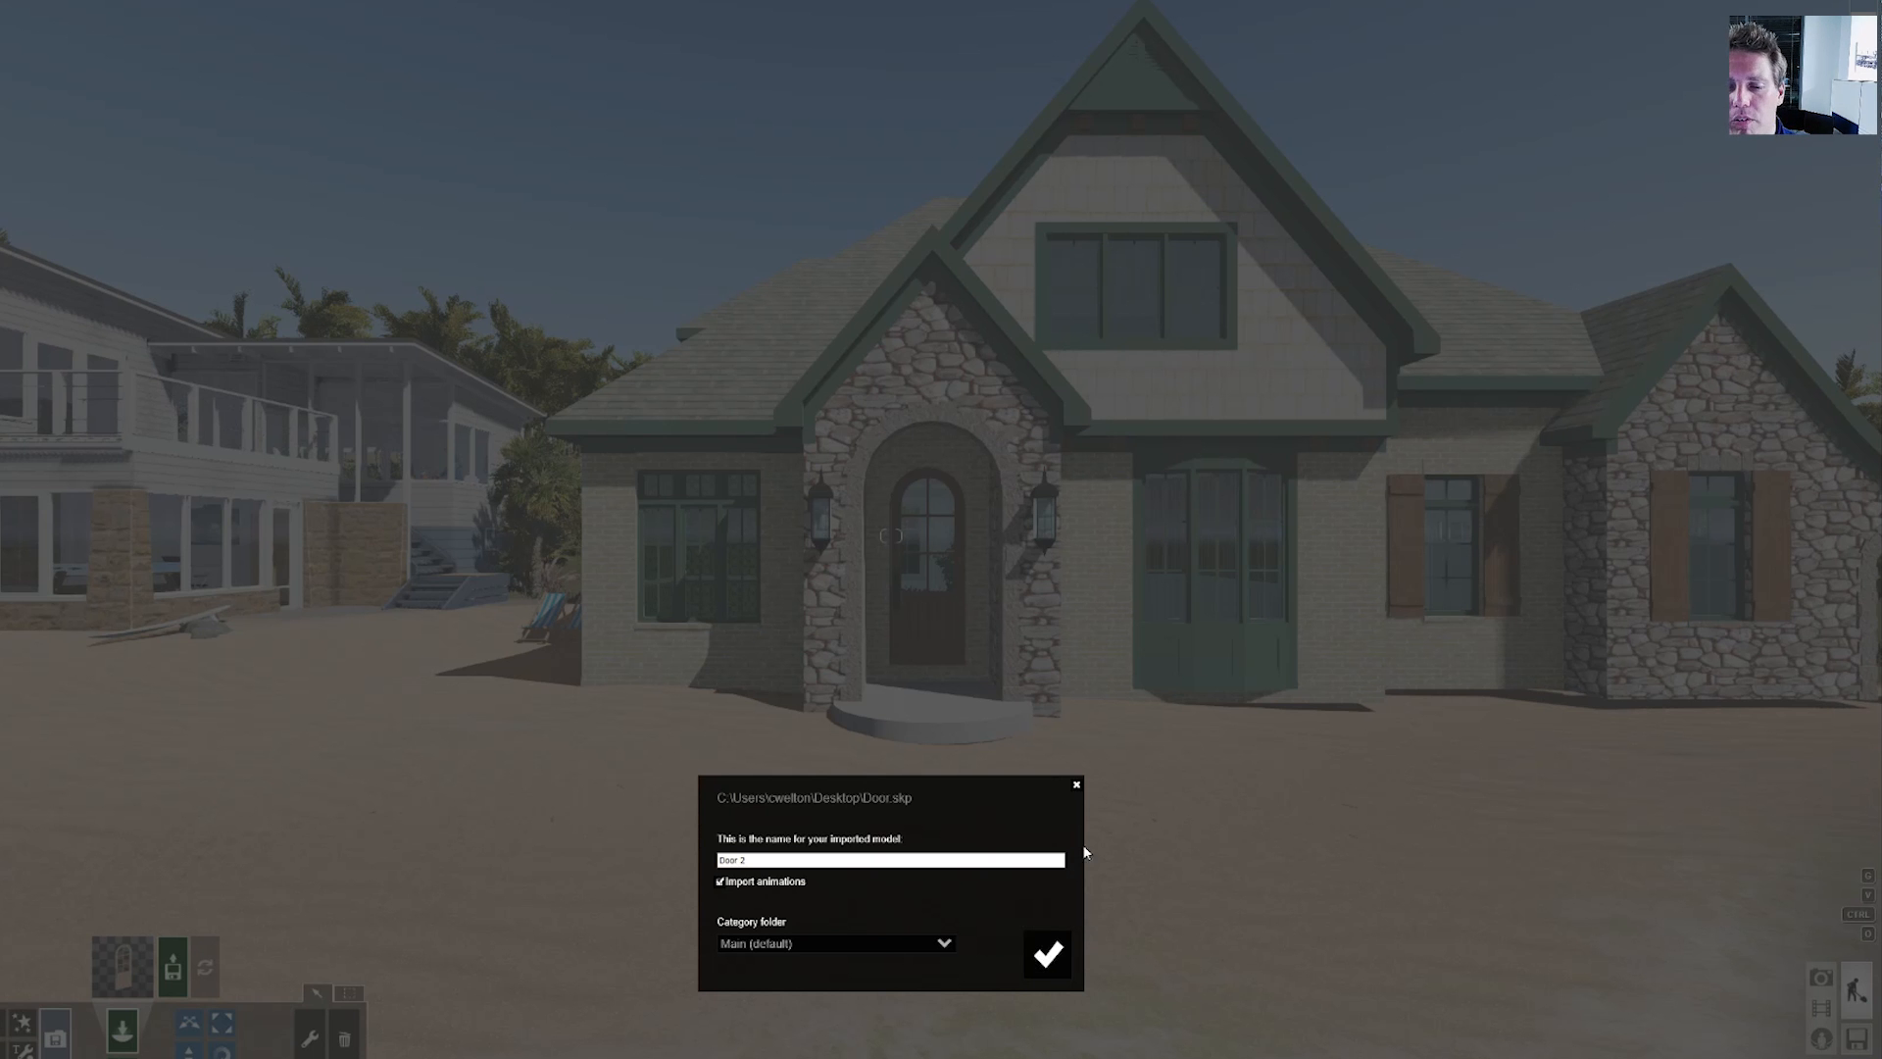
left_click(1076, 785)
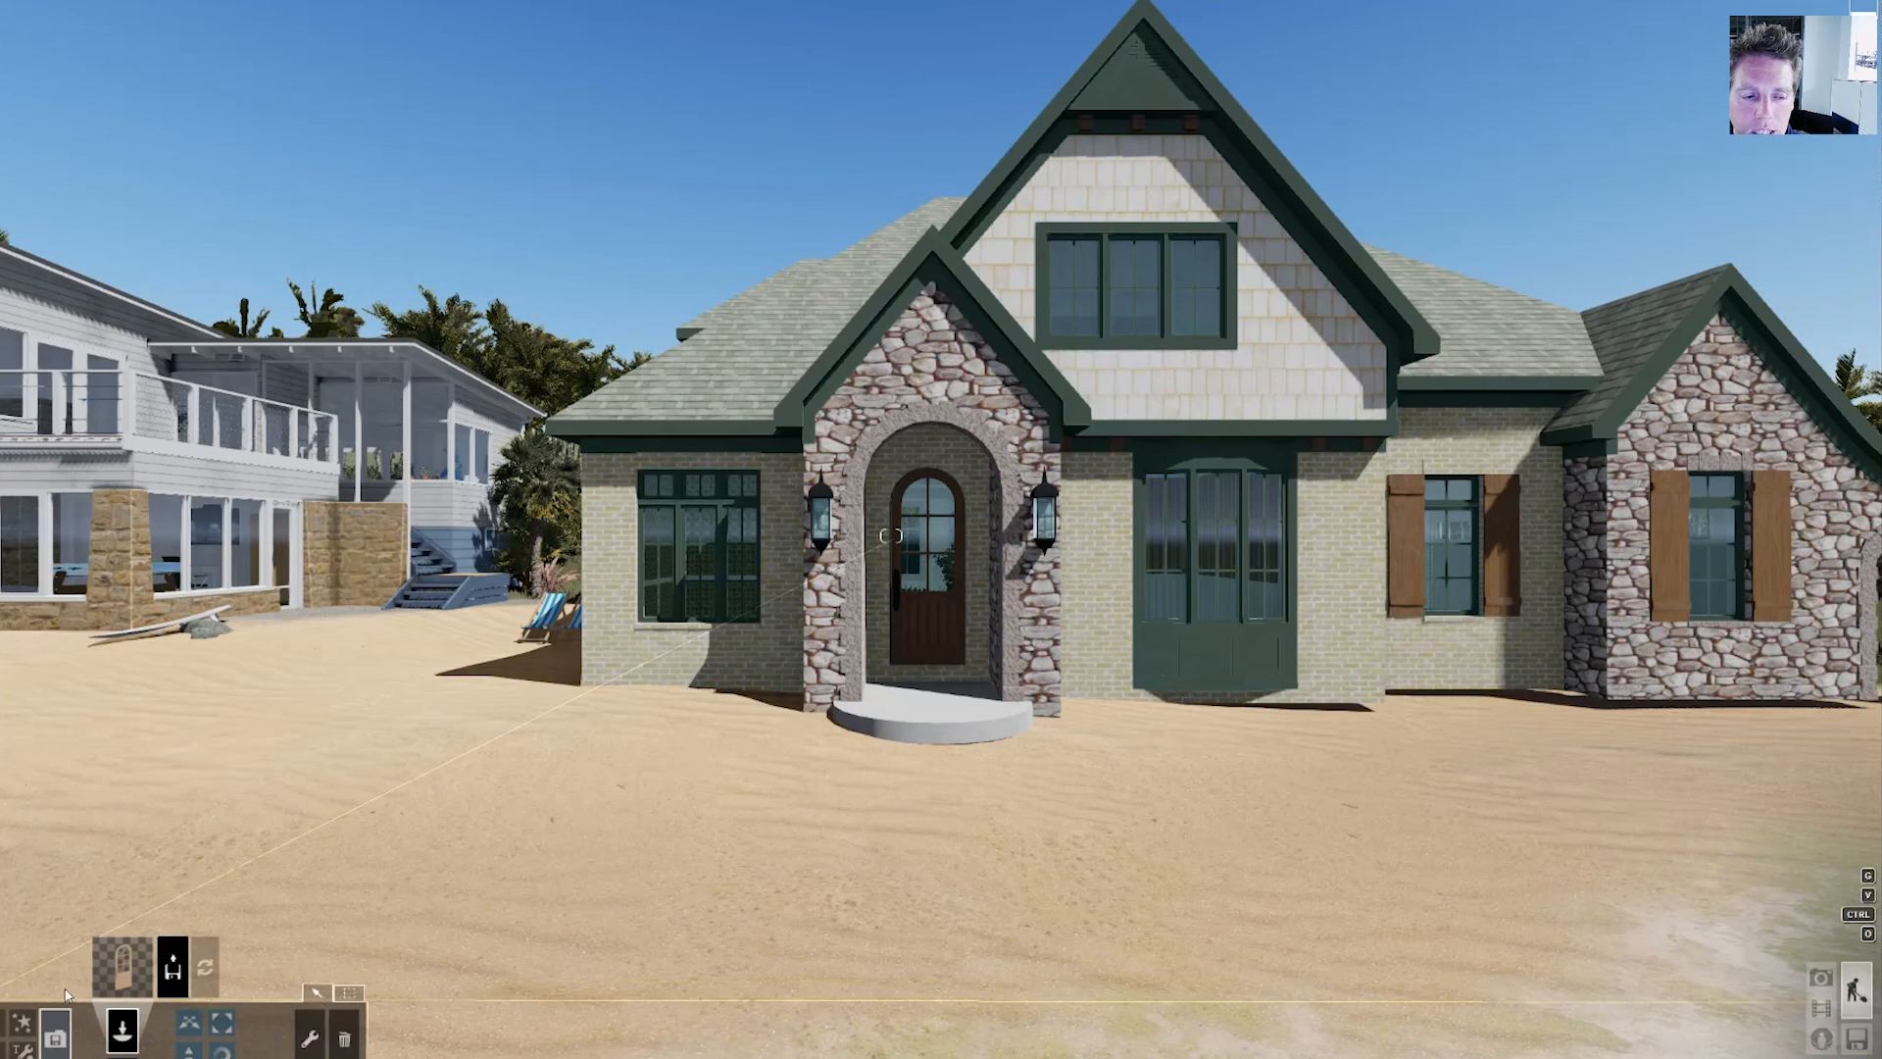
- Examine the two beach houses and the surrounding shoreline from a raised overview
right_click_drag(638, 784, 162, 799)
right_click_drag(891, 535, 1088, 656)
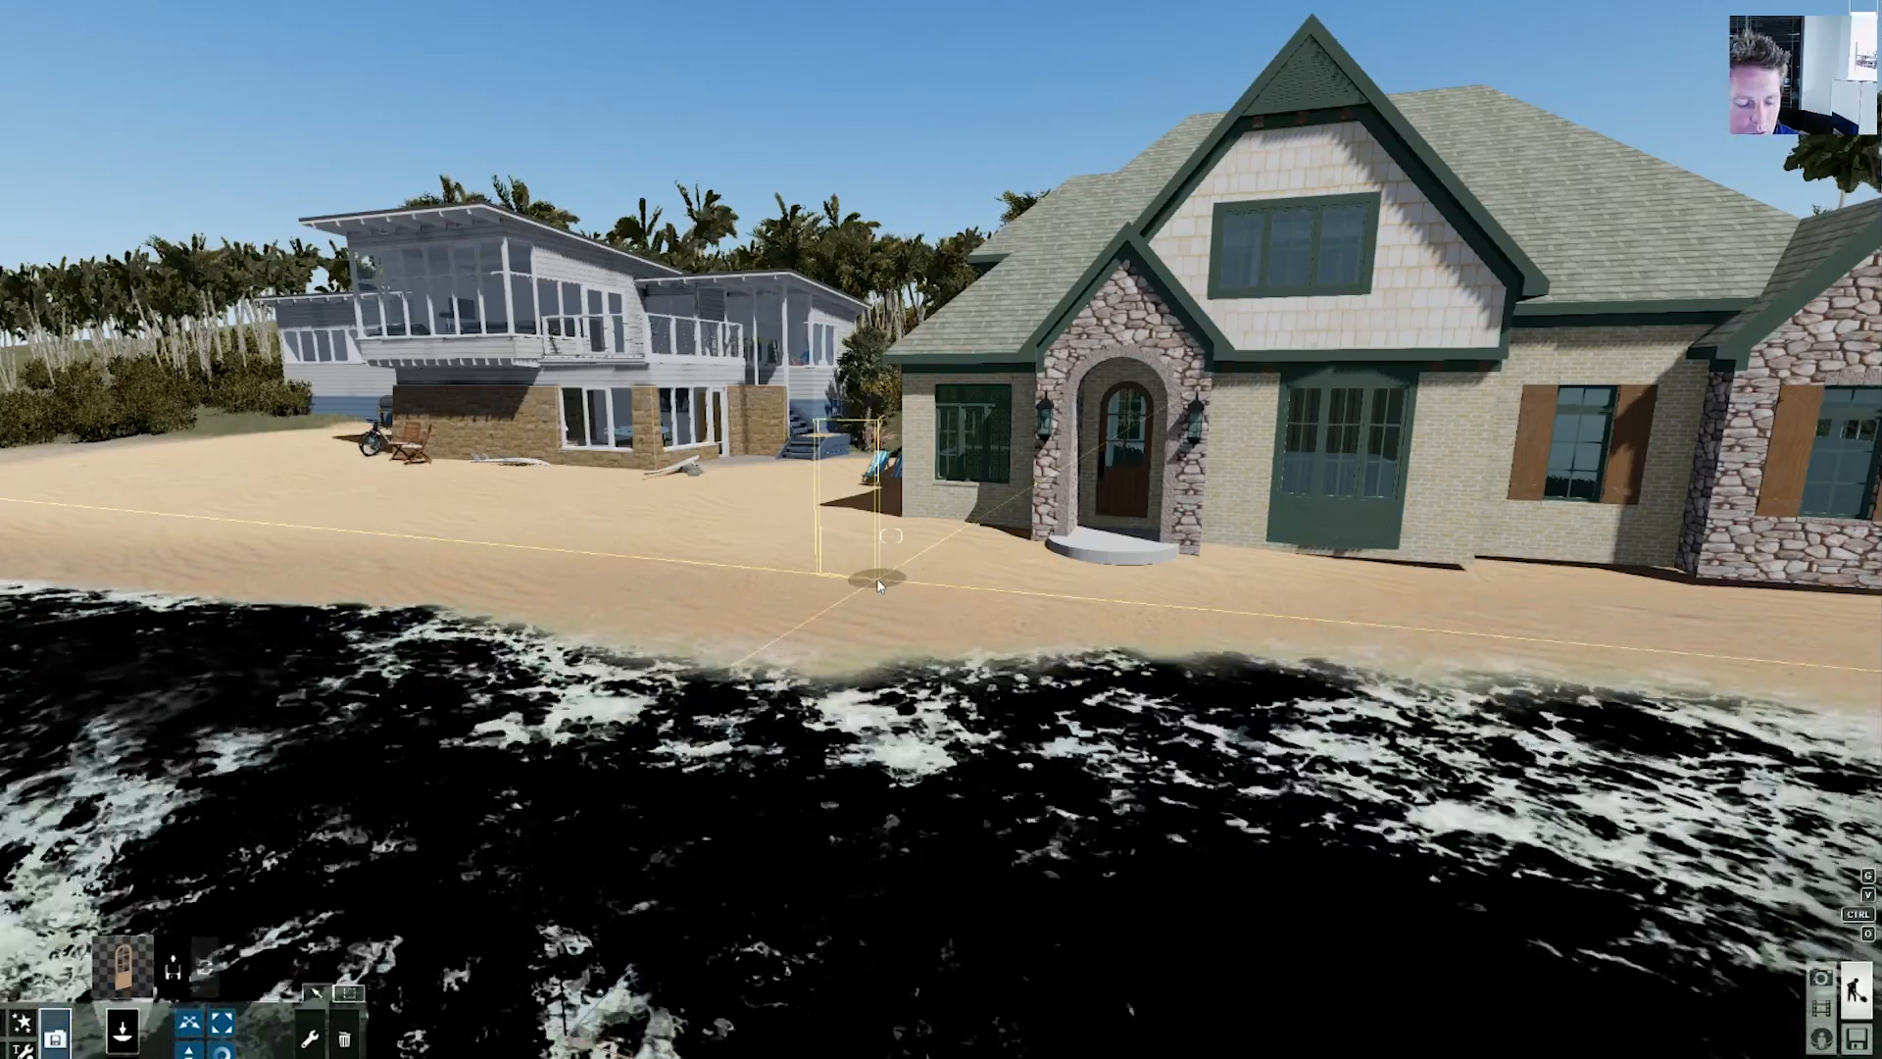
key("q")
key("q")
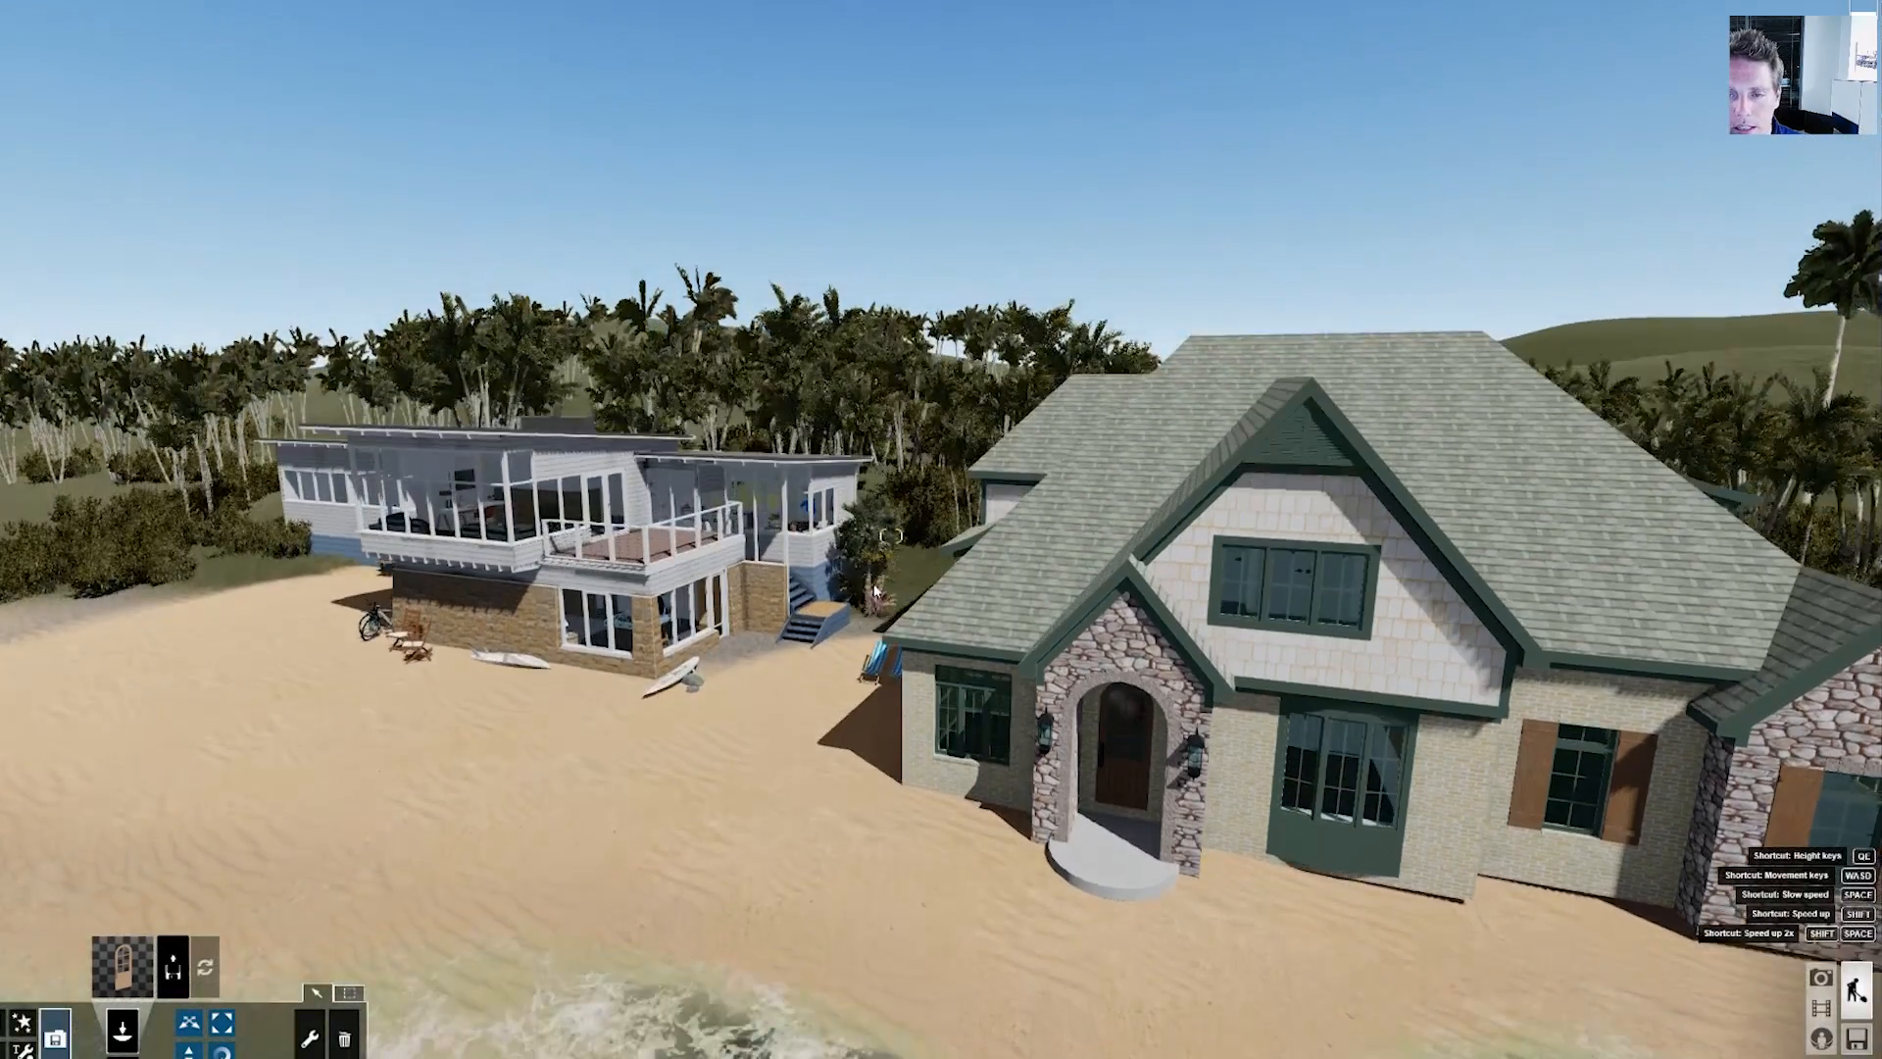
right_click_drag(874, 590, 603, 708)
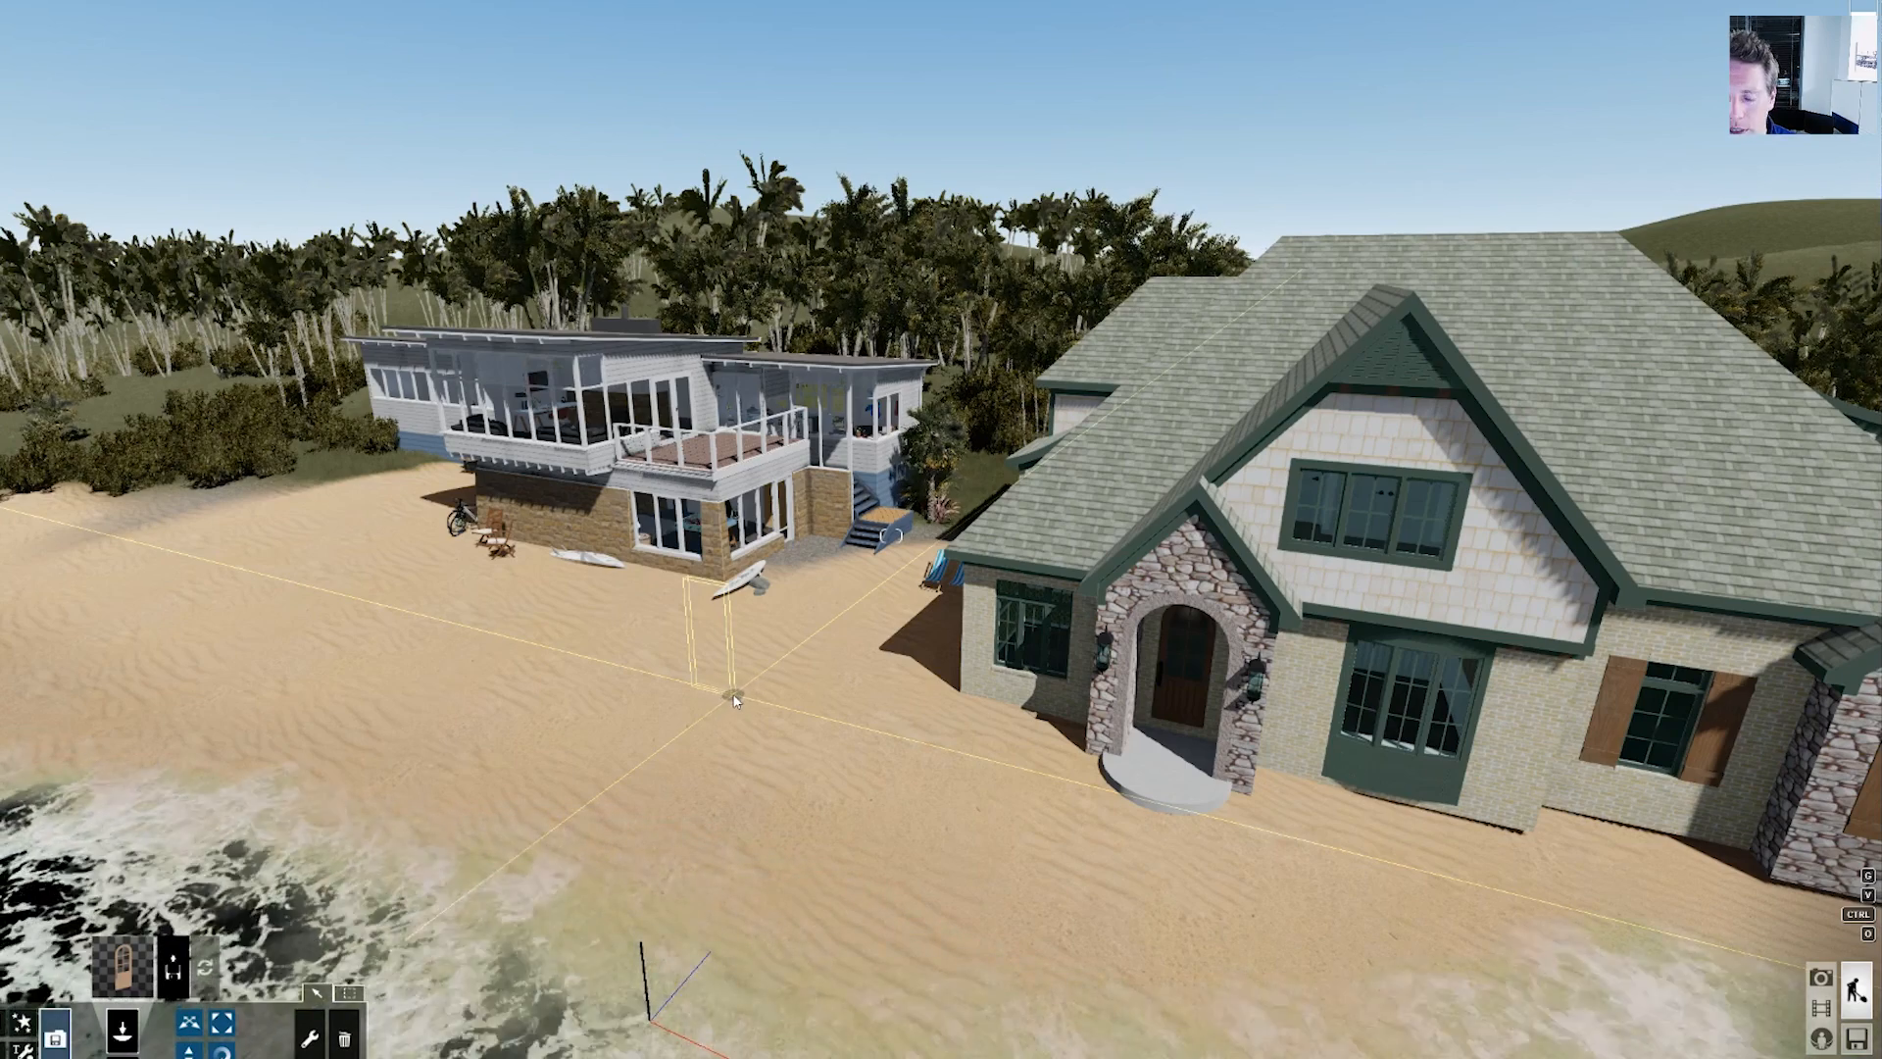
key("d")
key("a")
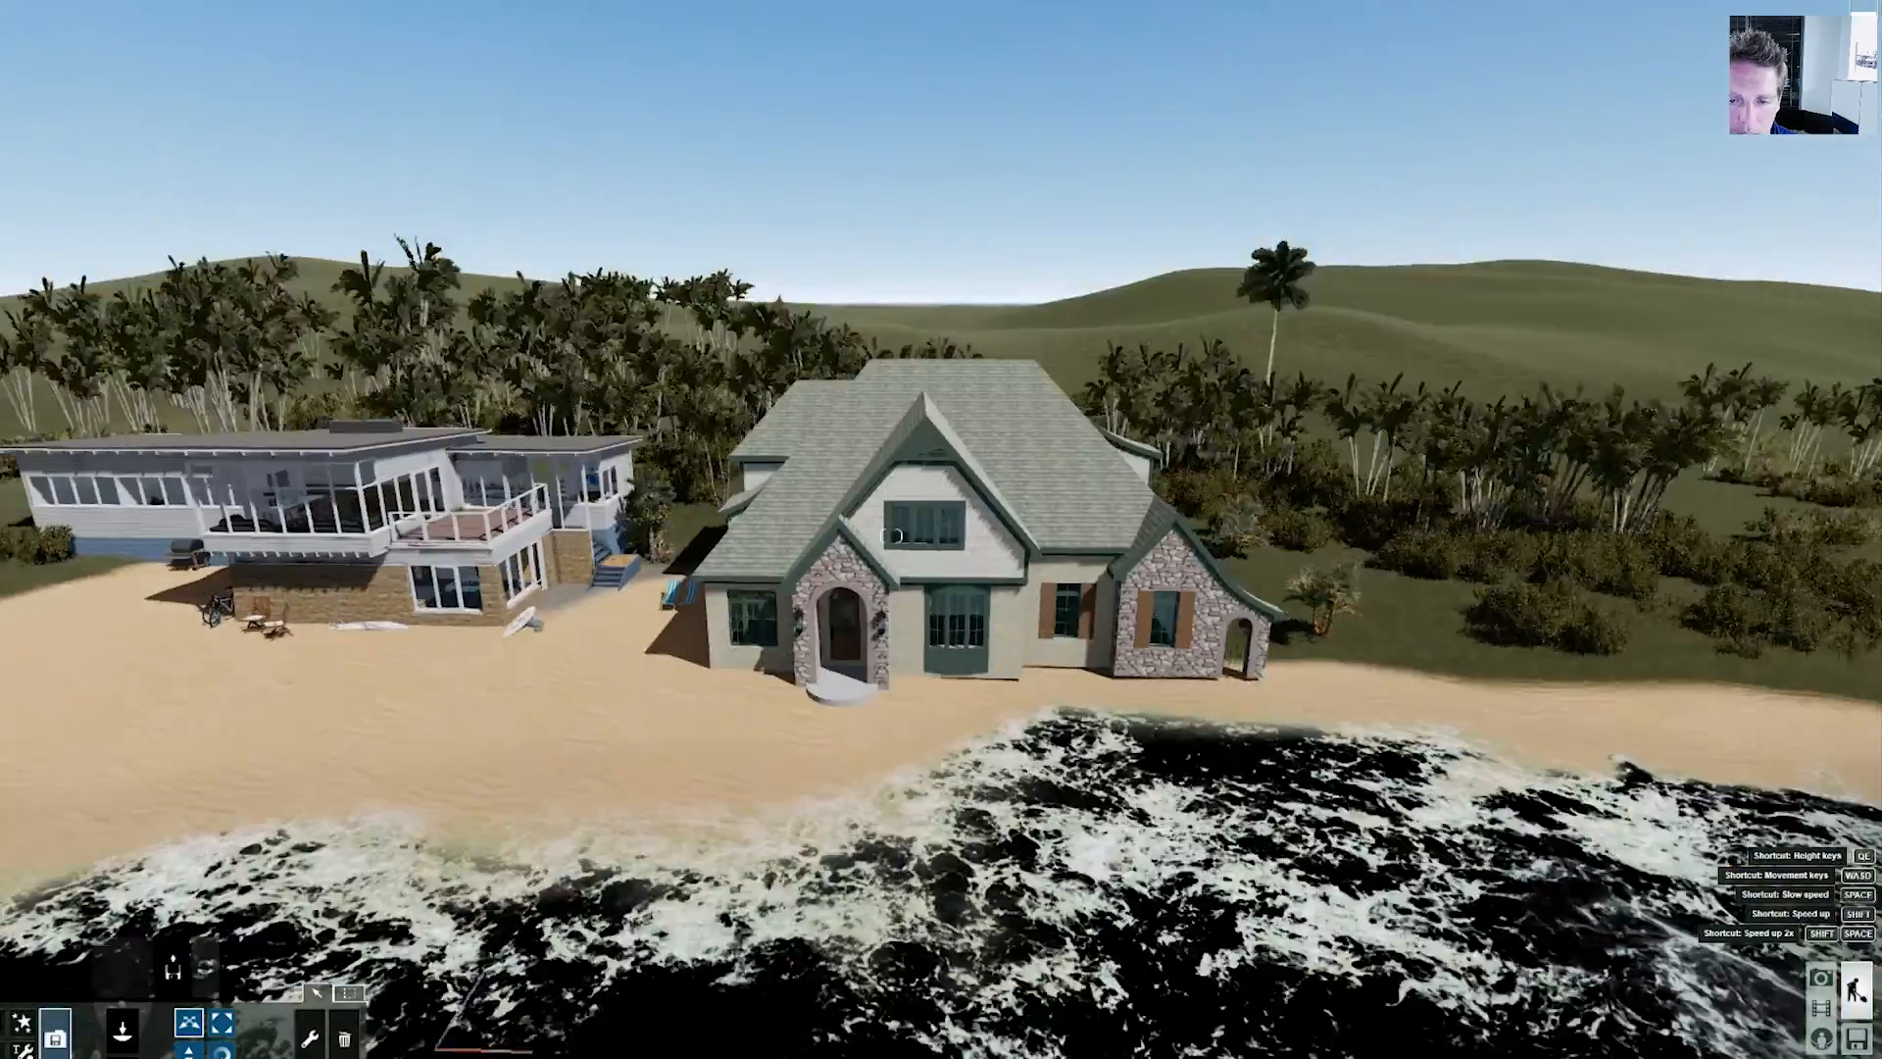
key("s")
- Inspect the coastline beside the stone house and pick the flying bird over the palm grove
right_click_drag(891, 535, 1234, 499)
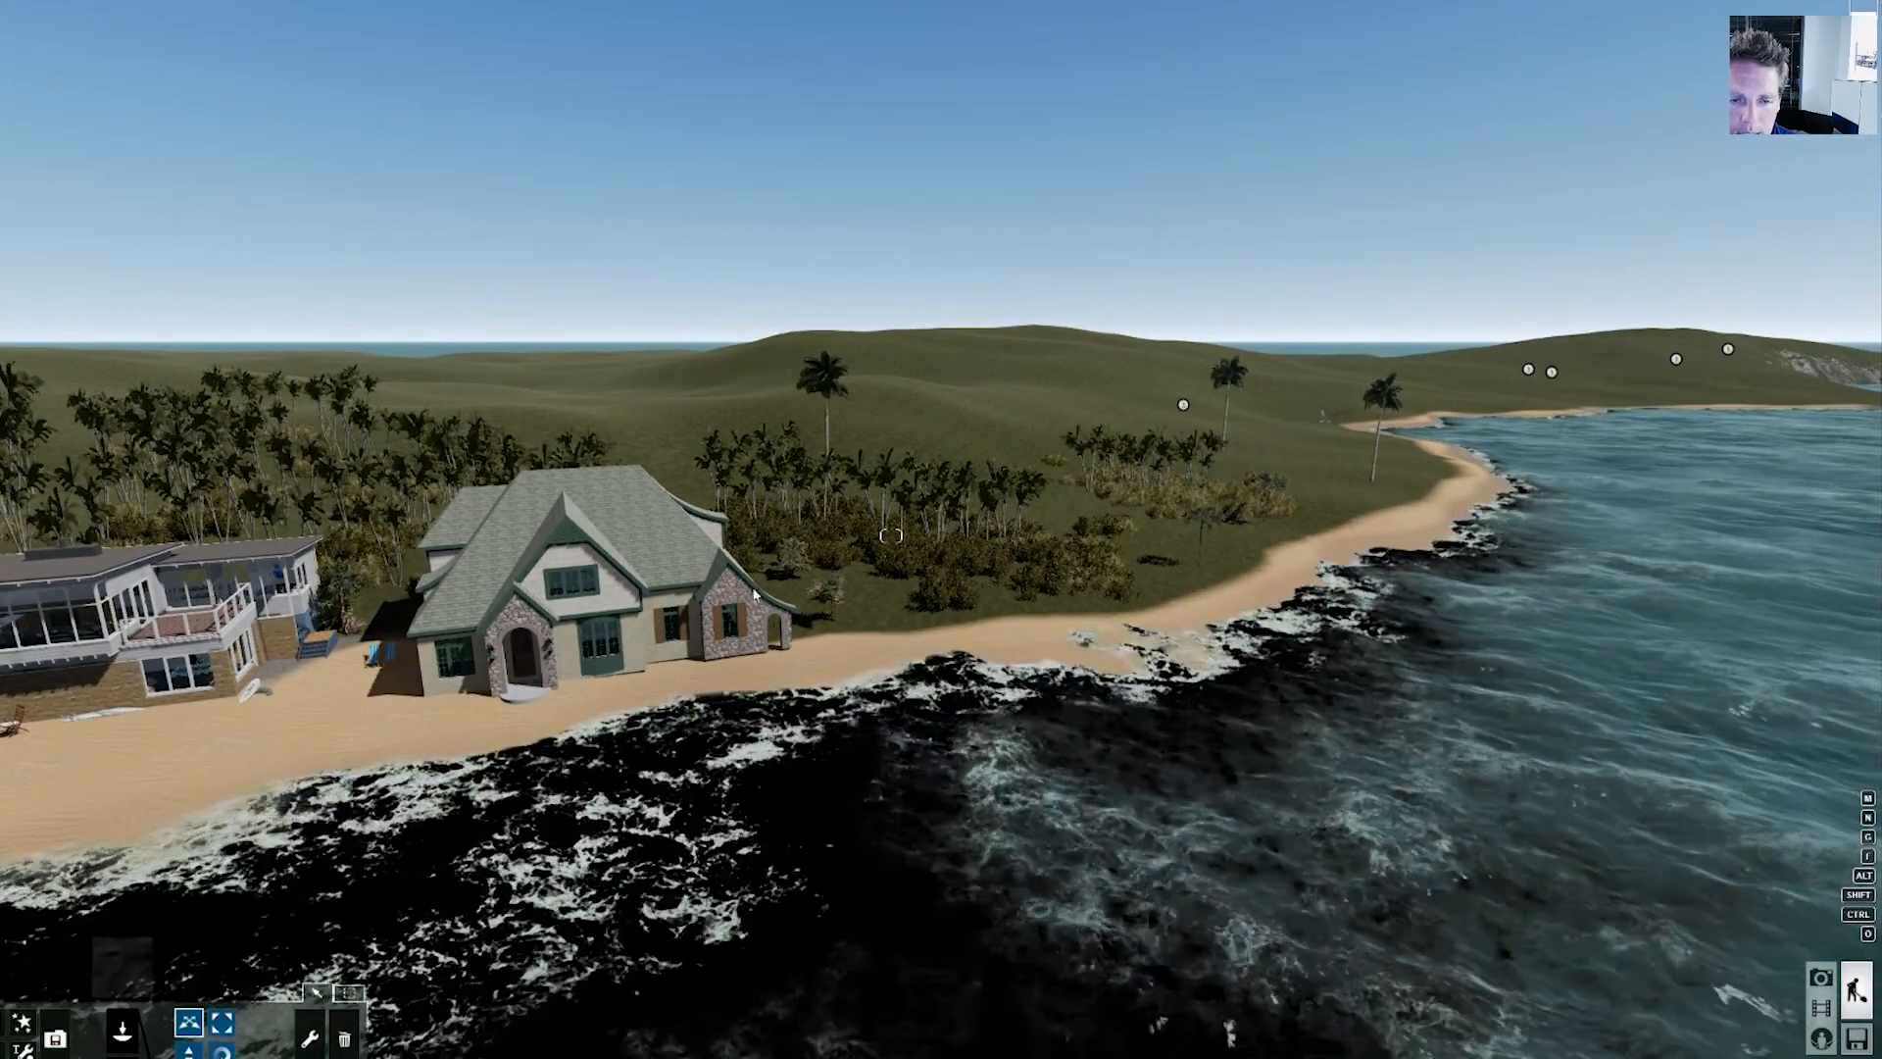
key("w")
right_click_drag(1188, 406, 1451, 382)
right_click_drag(1188, 358, 1220, 412)
key("s")
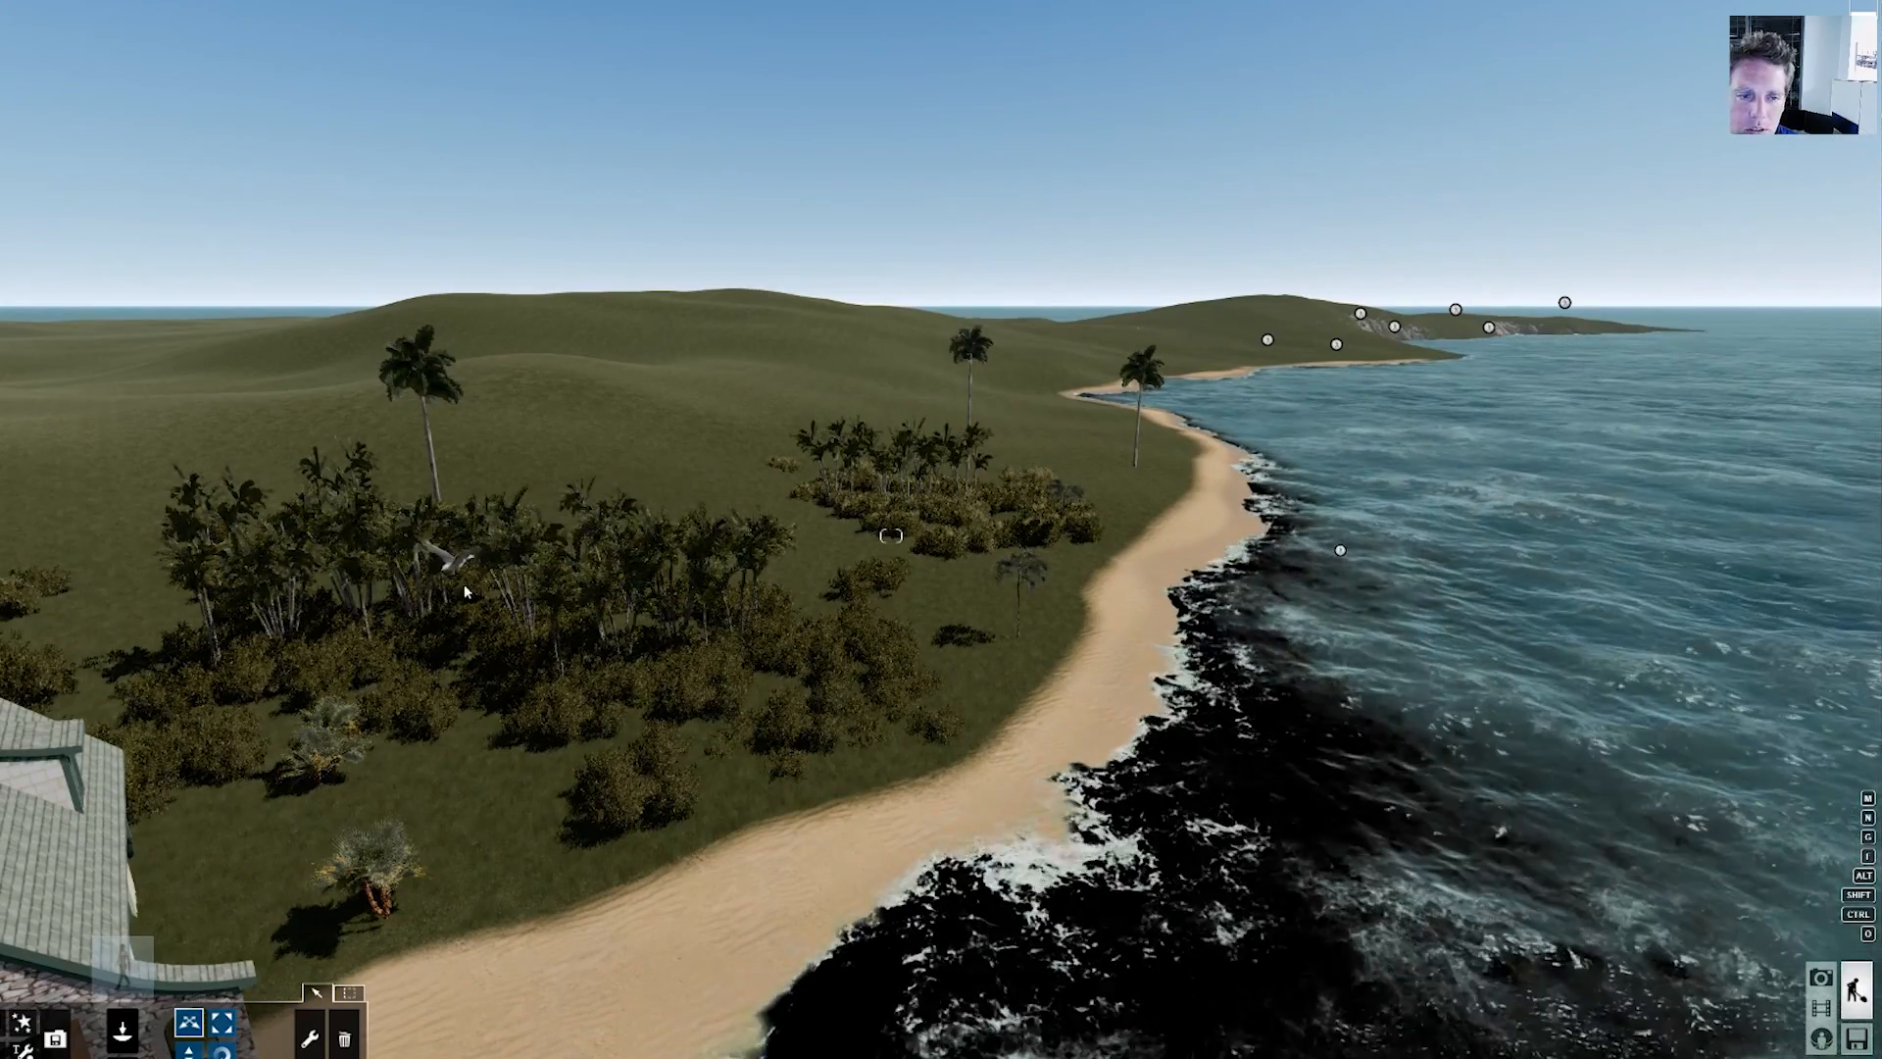
key("d")
key("d")
right_click_drag(378, 624, 466, 632)
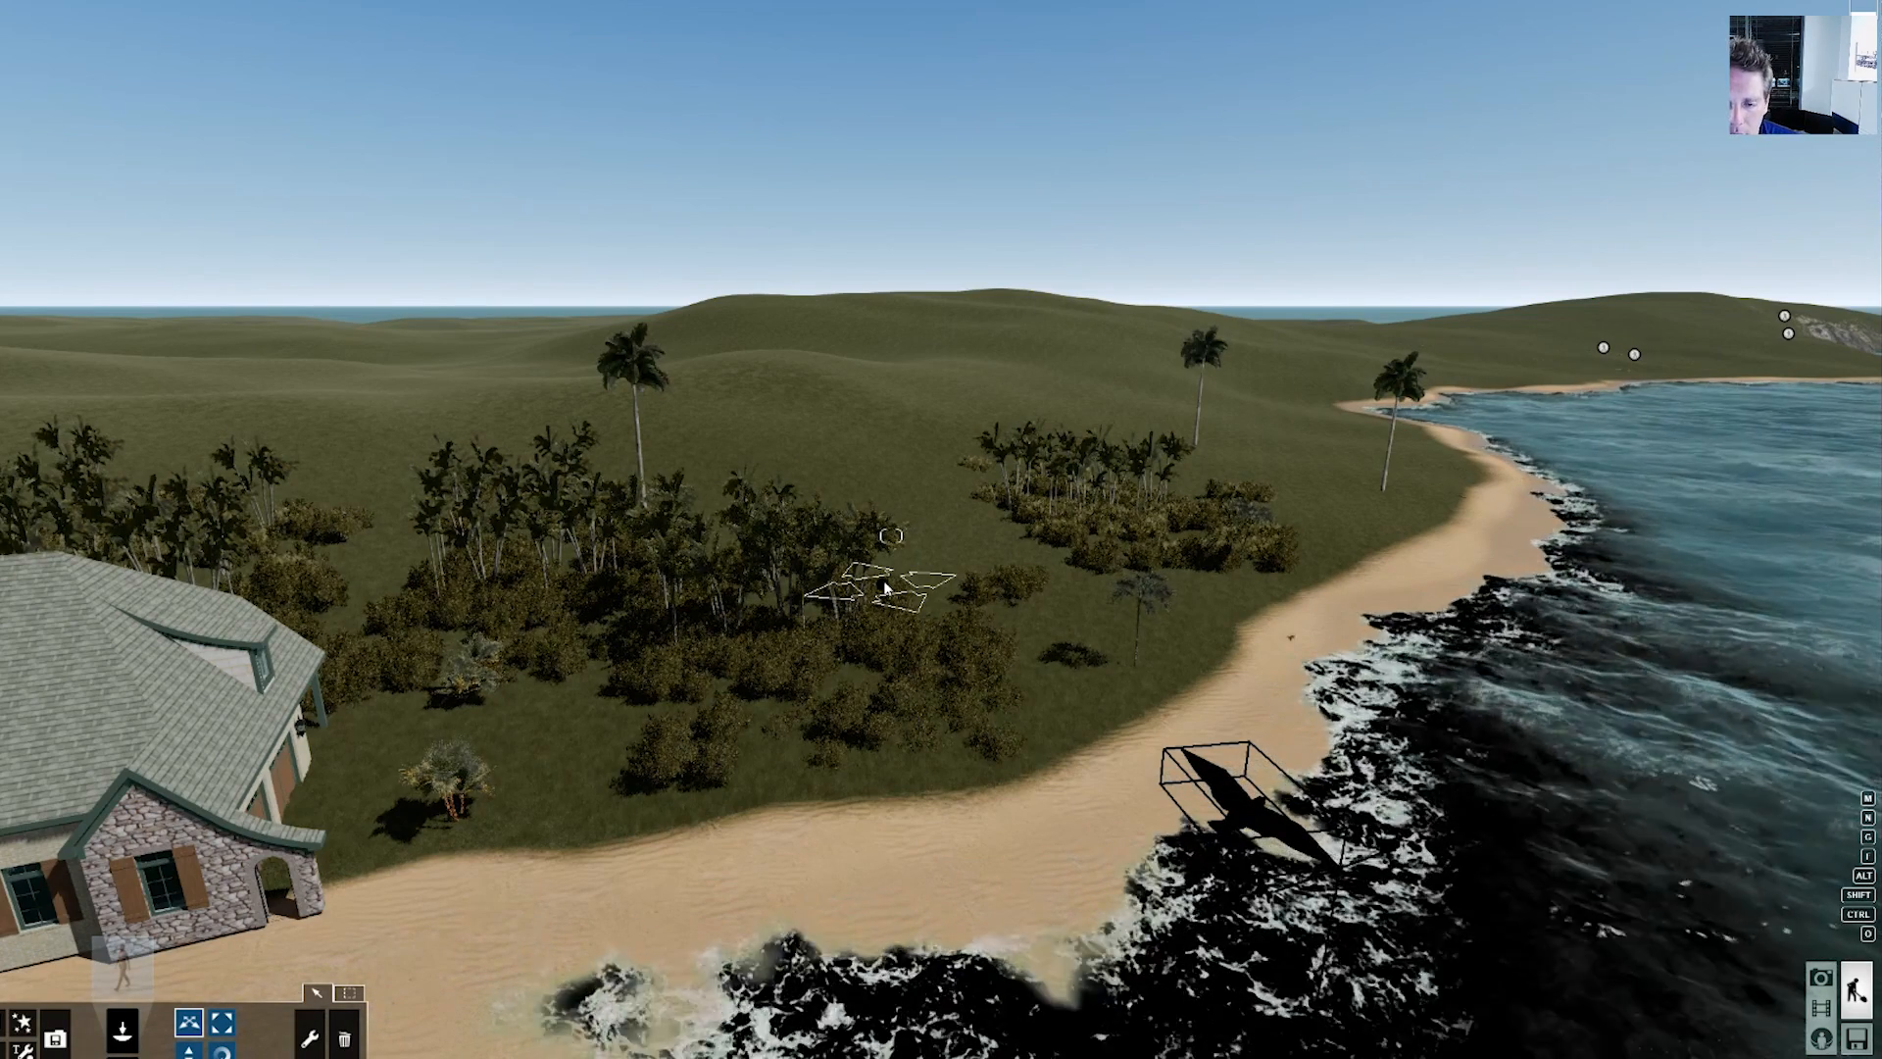
left_click(882, 586)
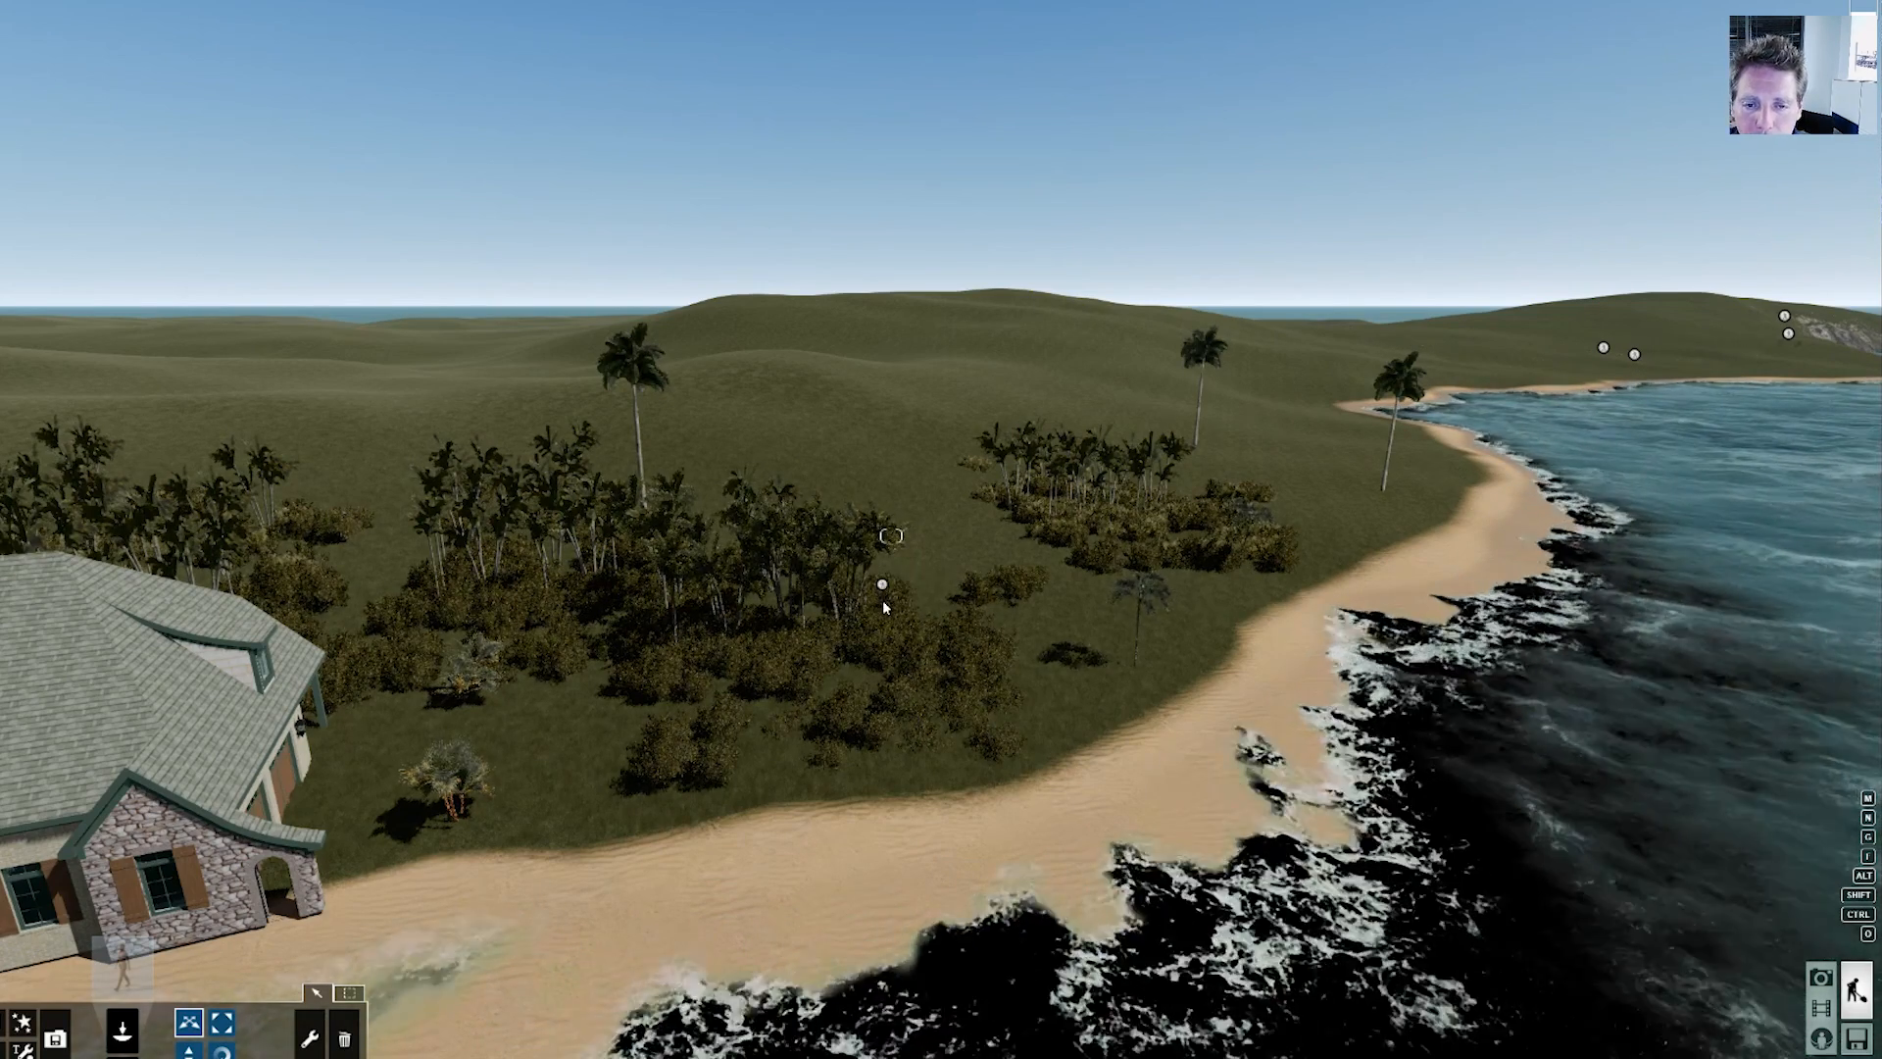
left_click(882, 586)
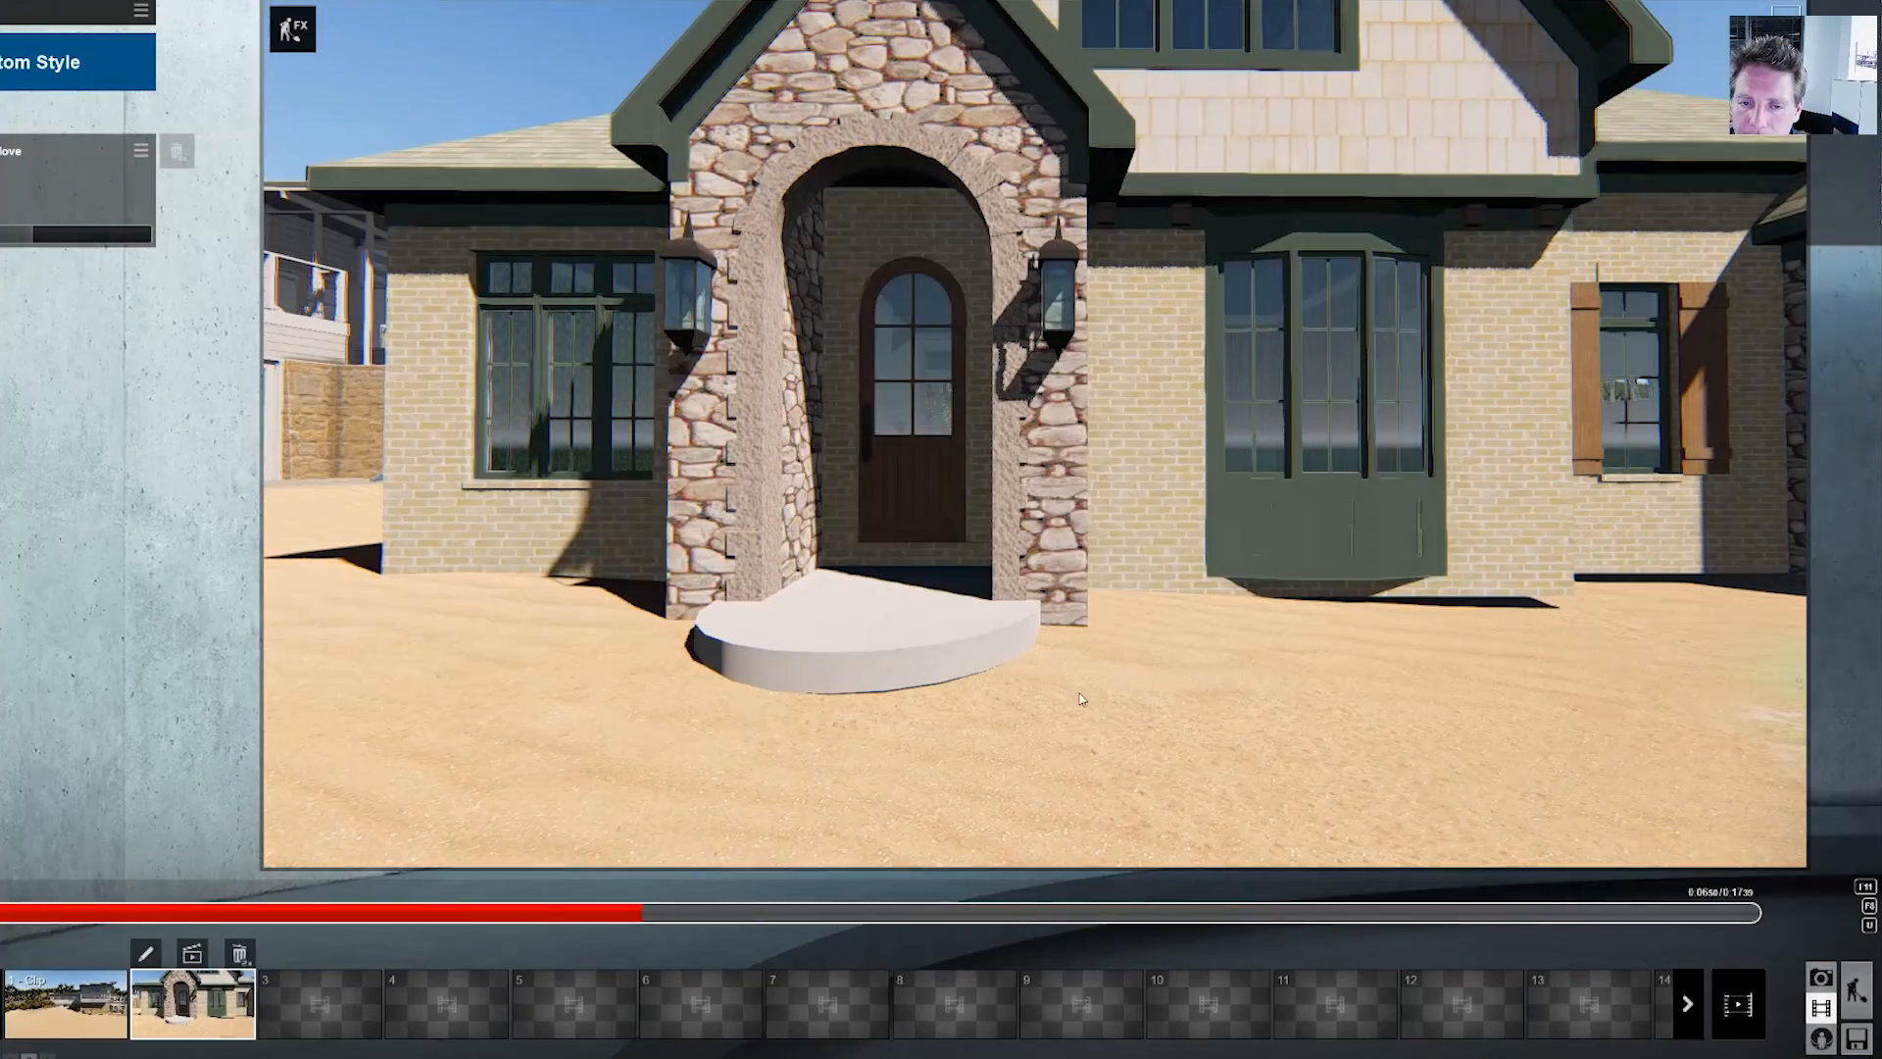
- Record a third clip from a fixed aerial view of the beach and sea beyond the house roof
left_click(382, 973)
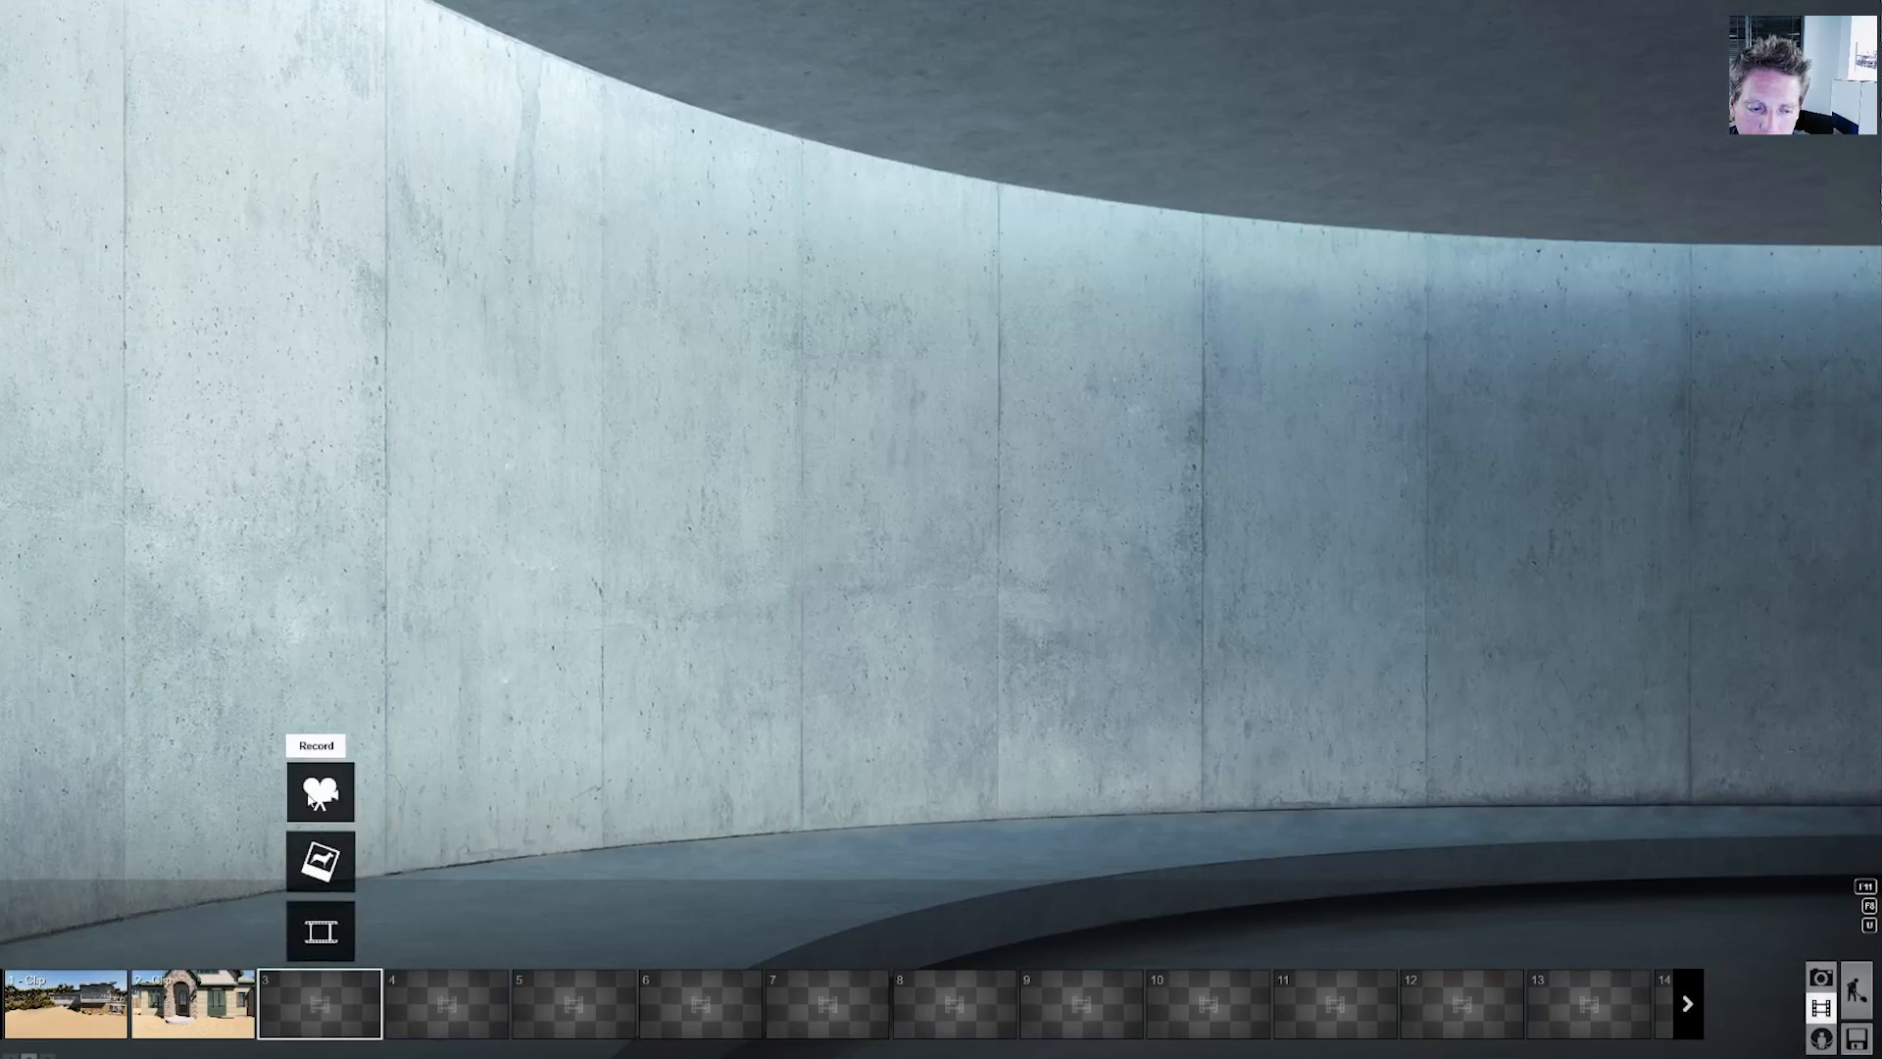
left_click(314, 785)
right_click_drag(891, 459, 959, 259)
key("q")
key("e")
left_click(880, 959)
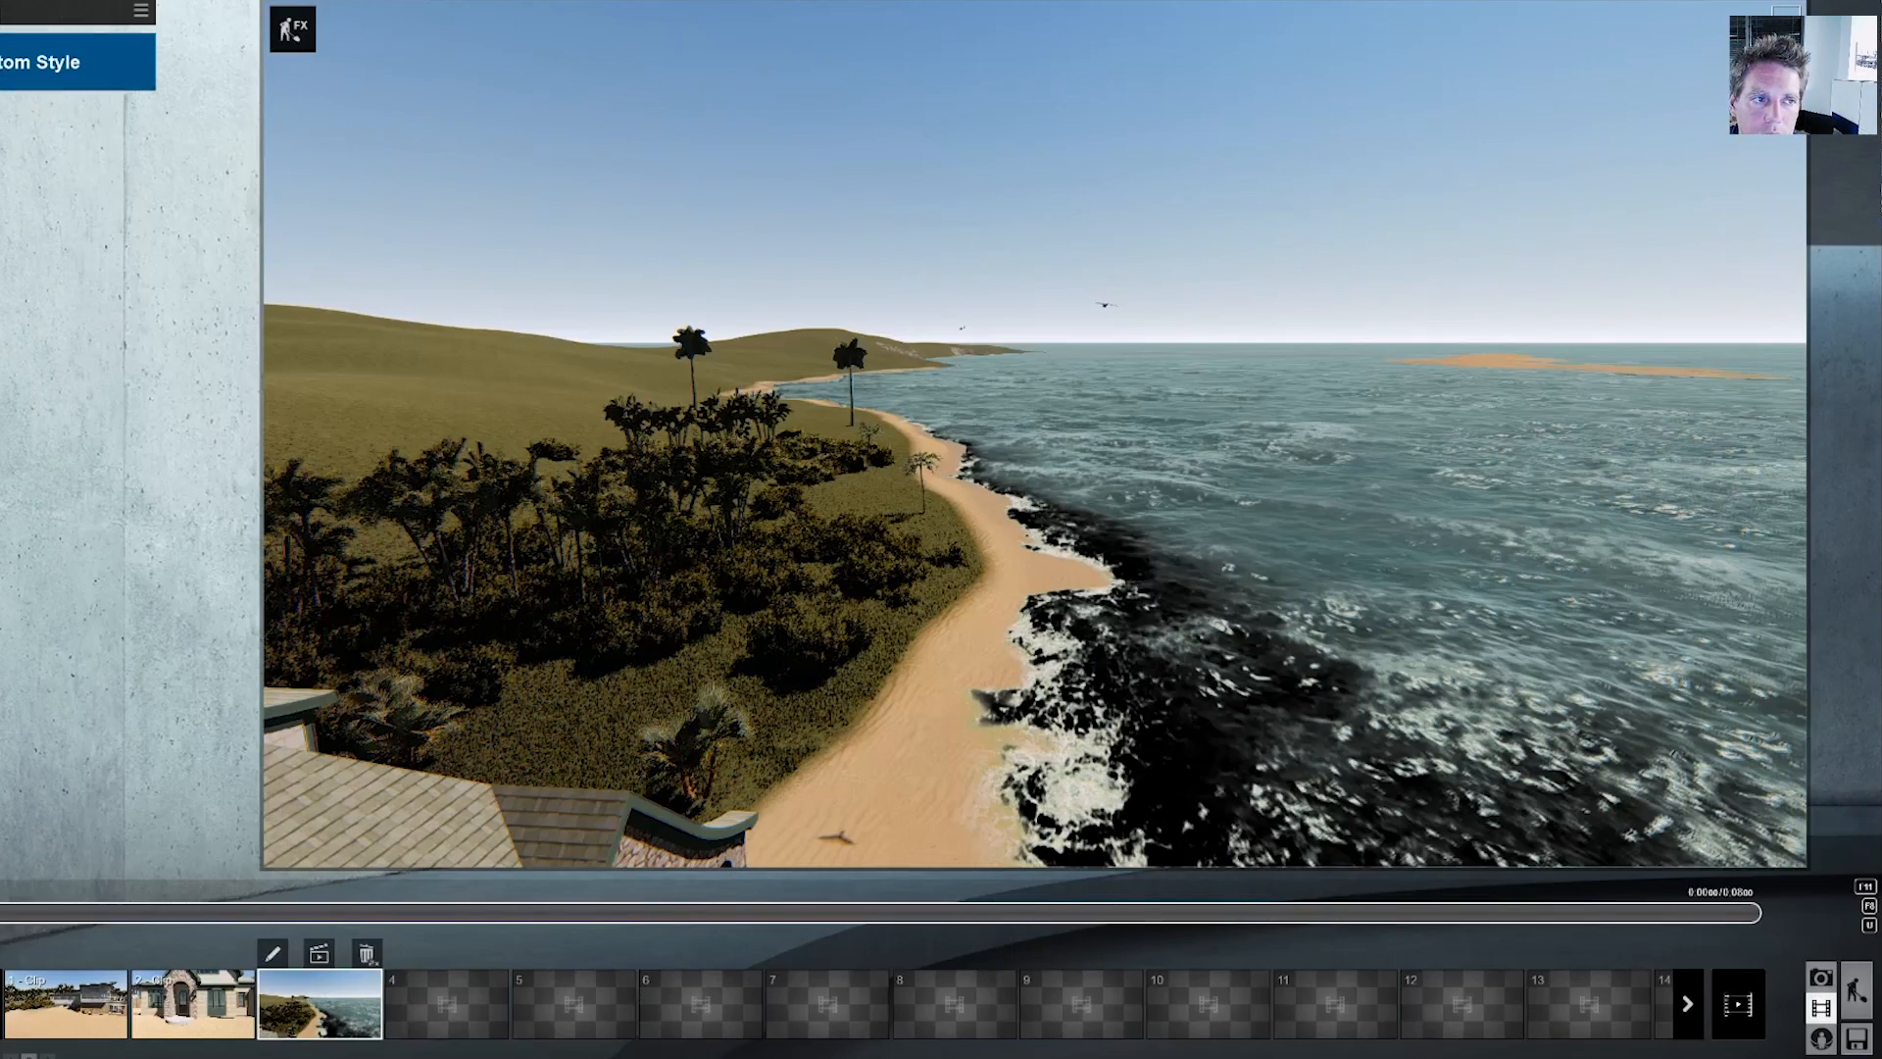
- Add a Time Warp effect to the coastline clip and lower its people and animals offset with the bird in view
left_click(292, 29)
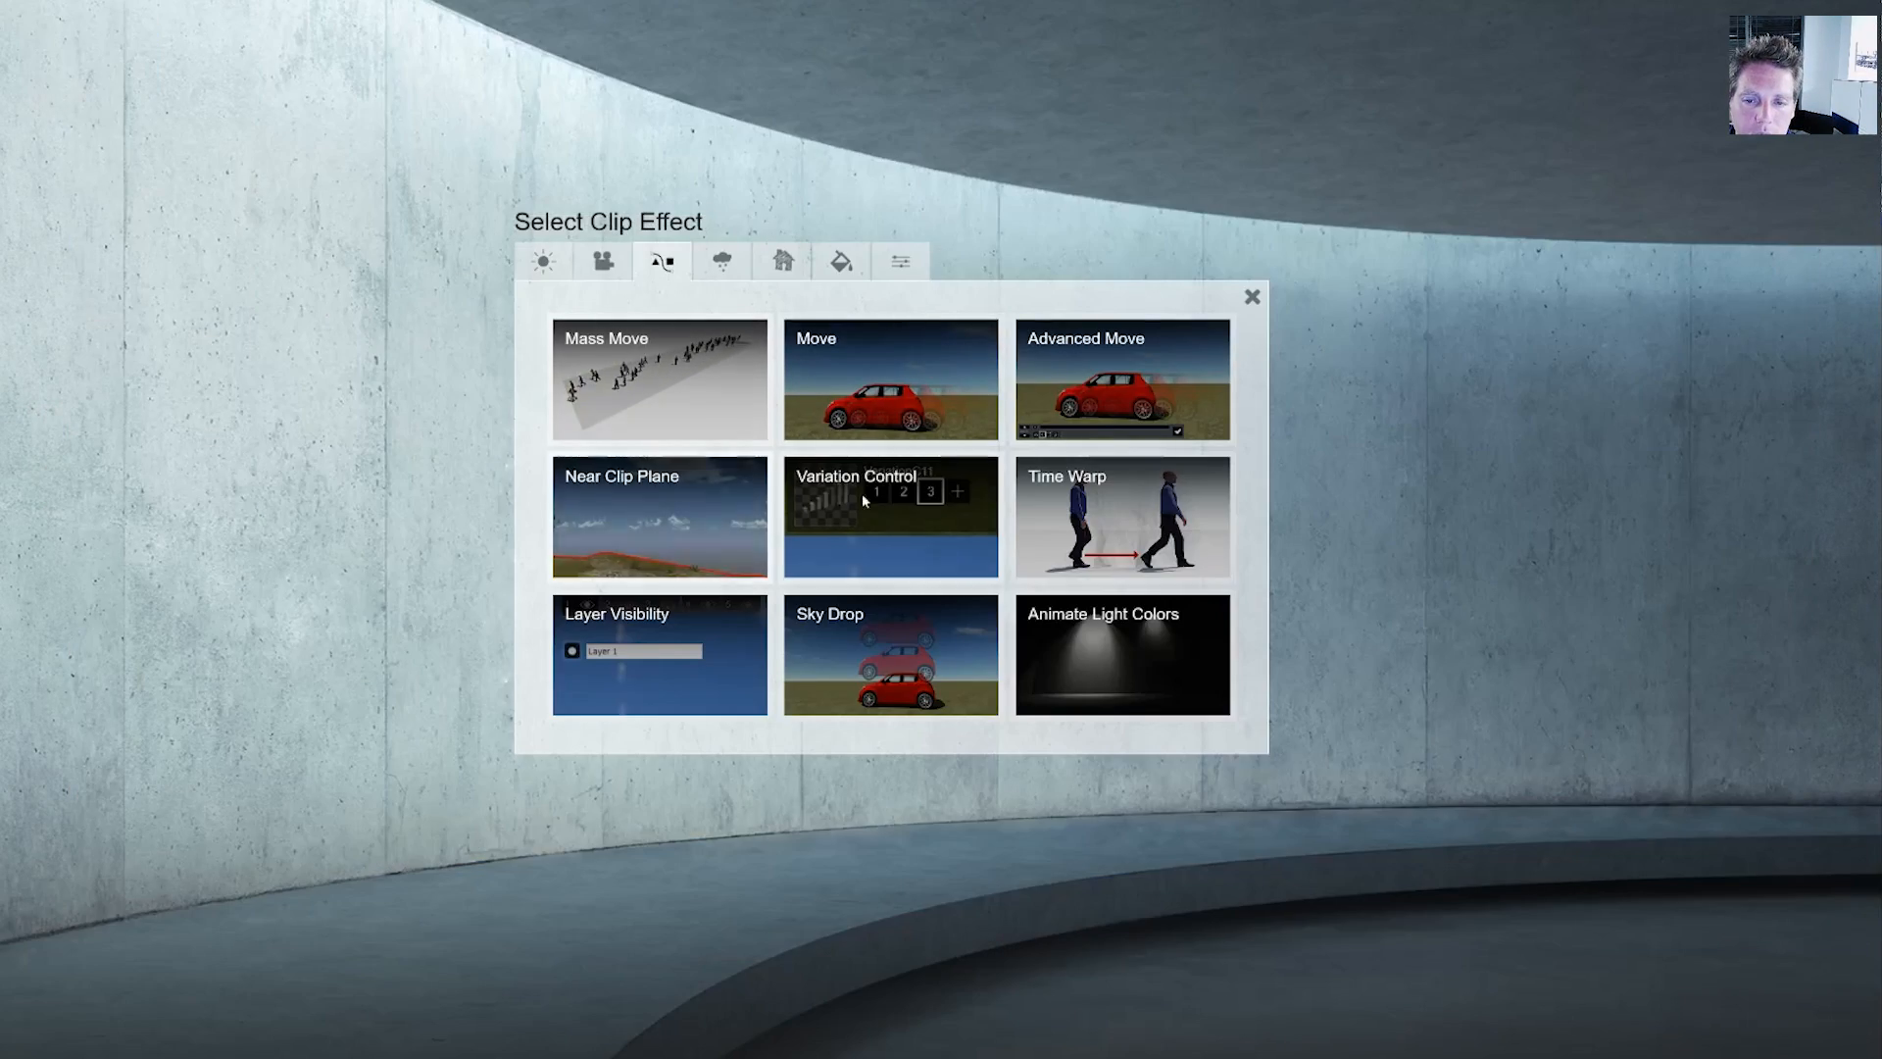
left_click(1115, 507)
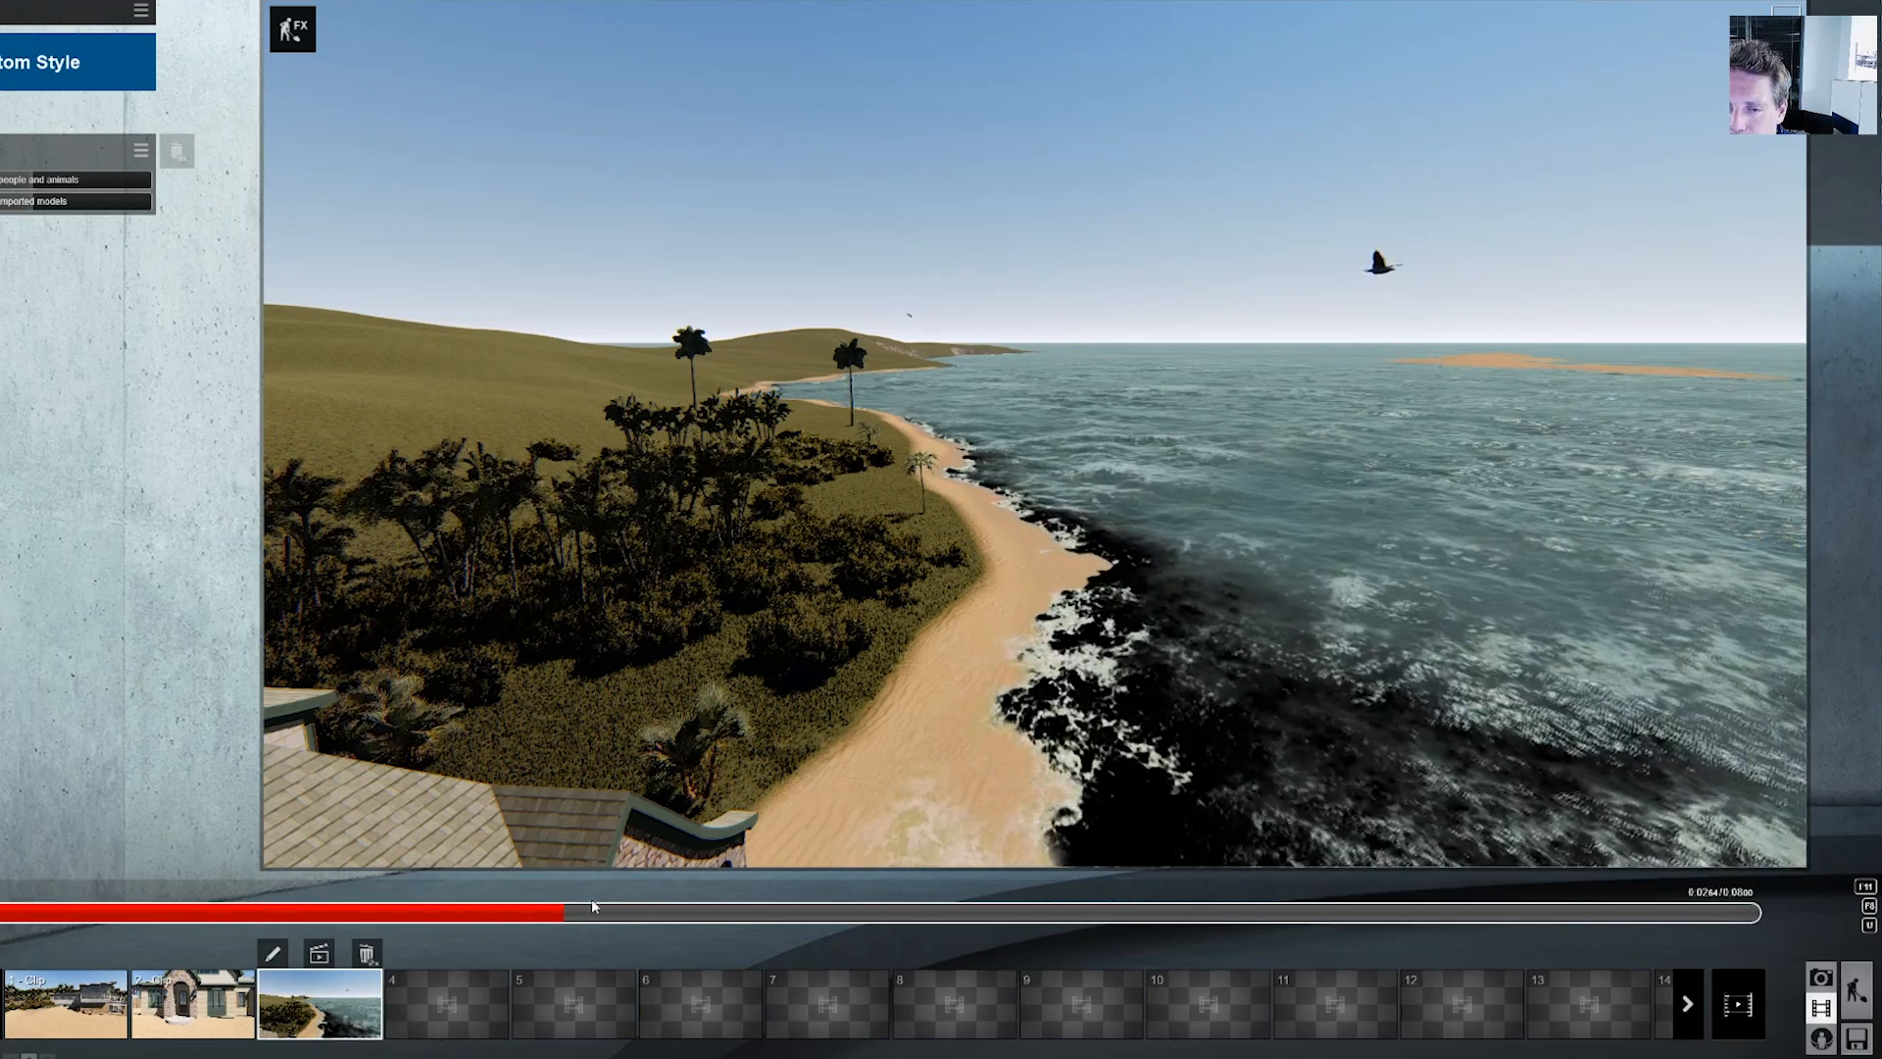
left_click_drag(591, 912, 762, 913)
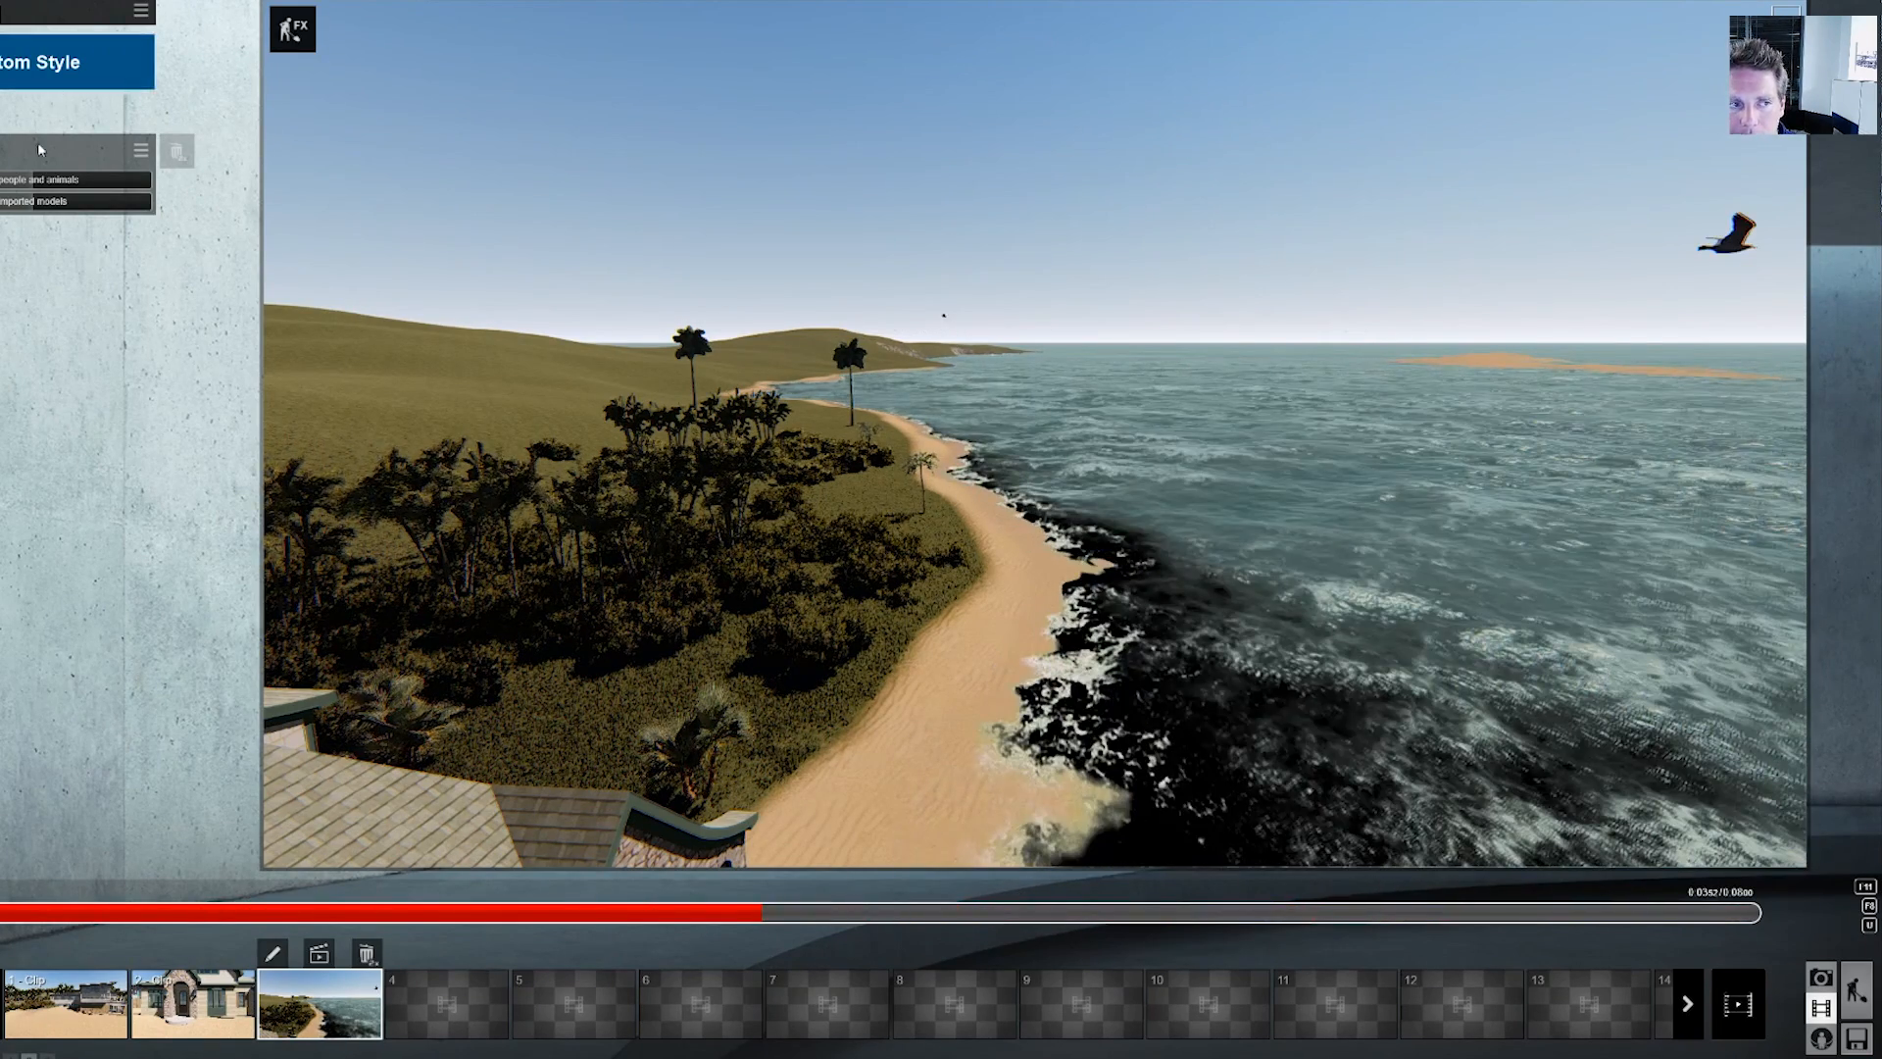
left_click_drag(40, 184, 1, 182)
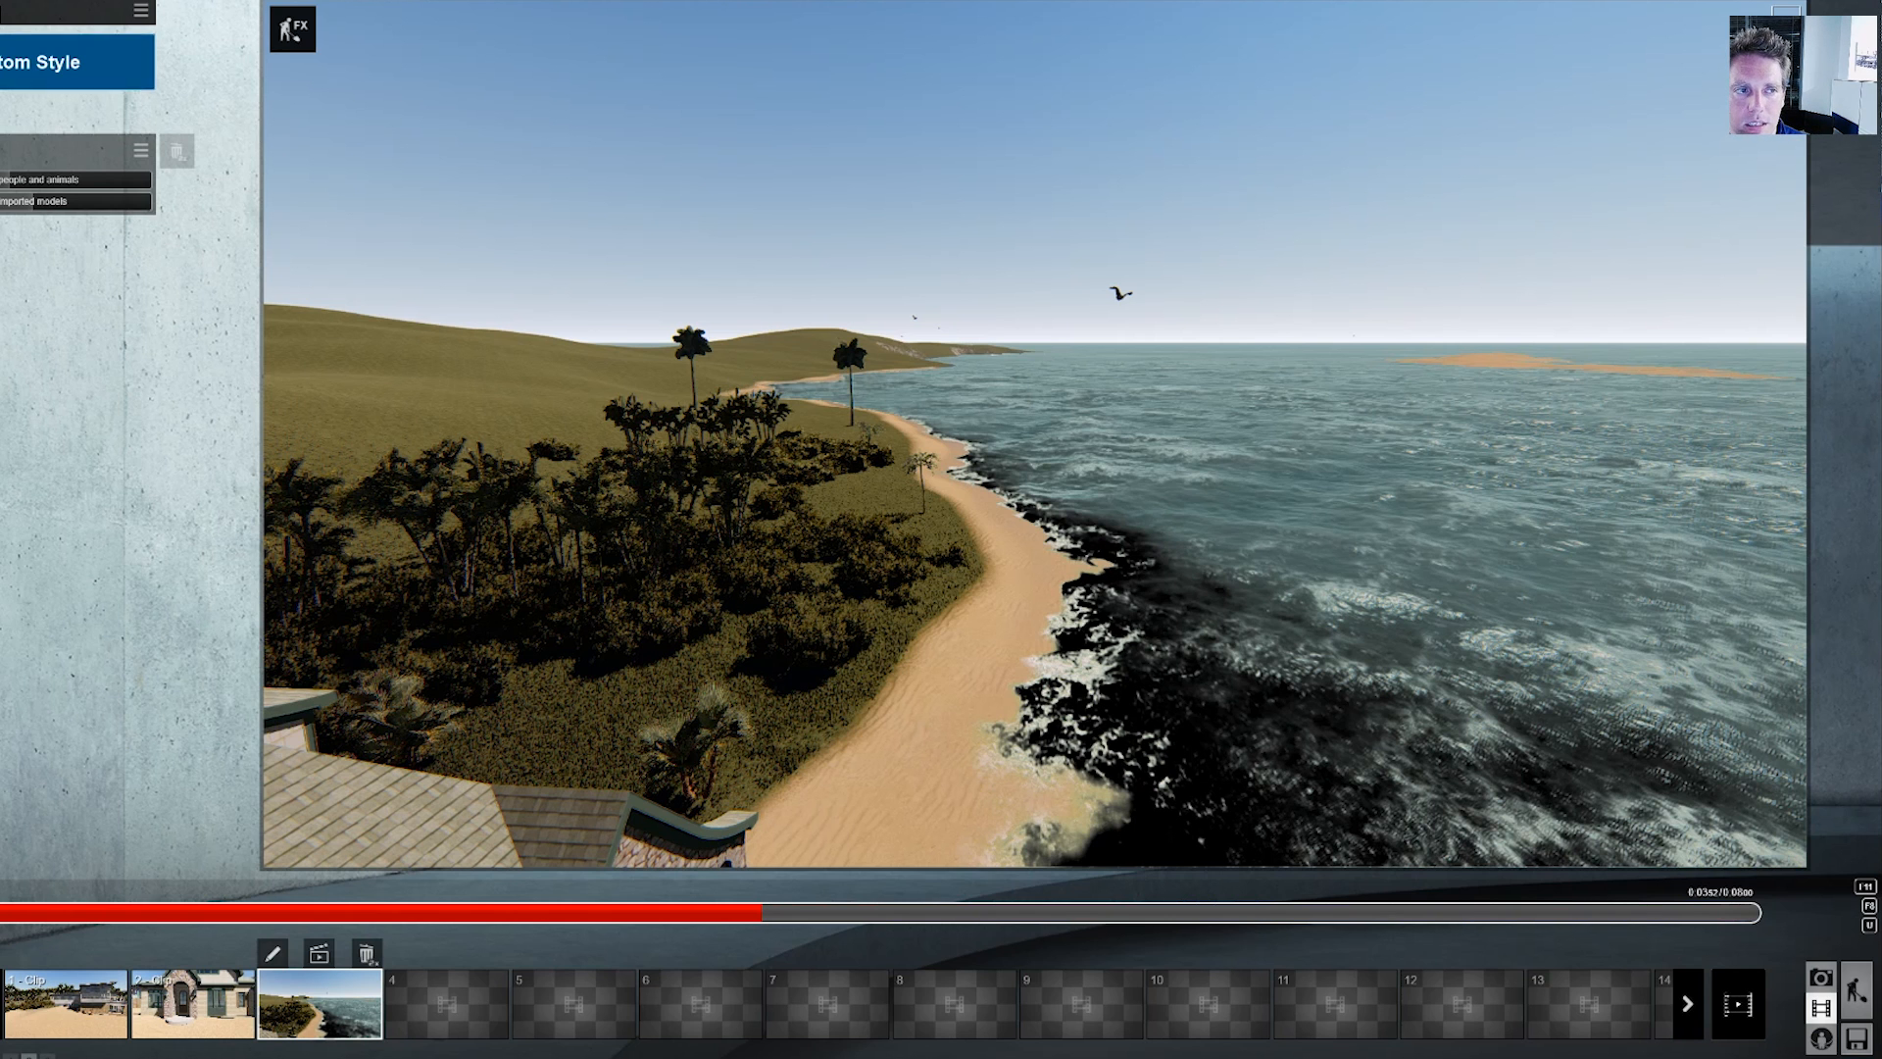
- Review the available clip effects without adding one, and return to the house clip at about 4 seconds
left_click(5, 150)
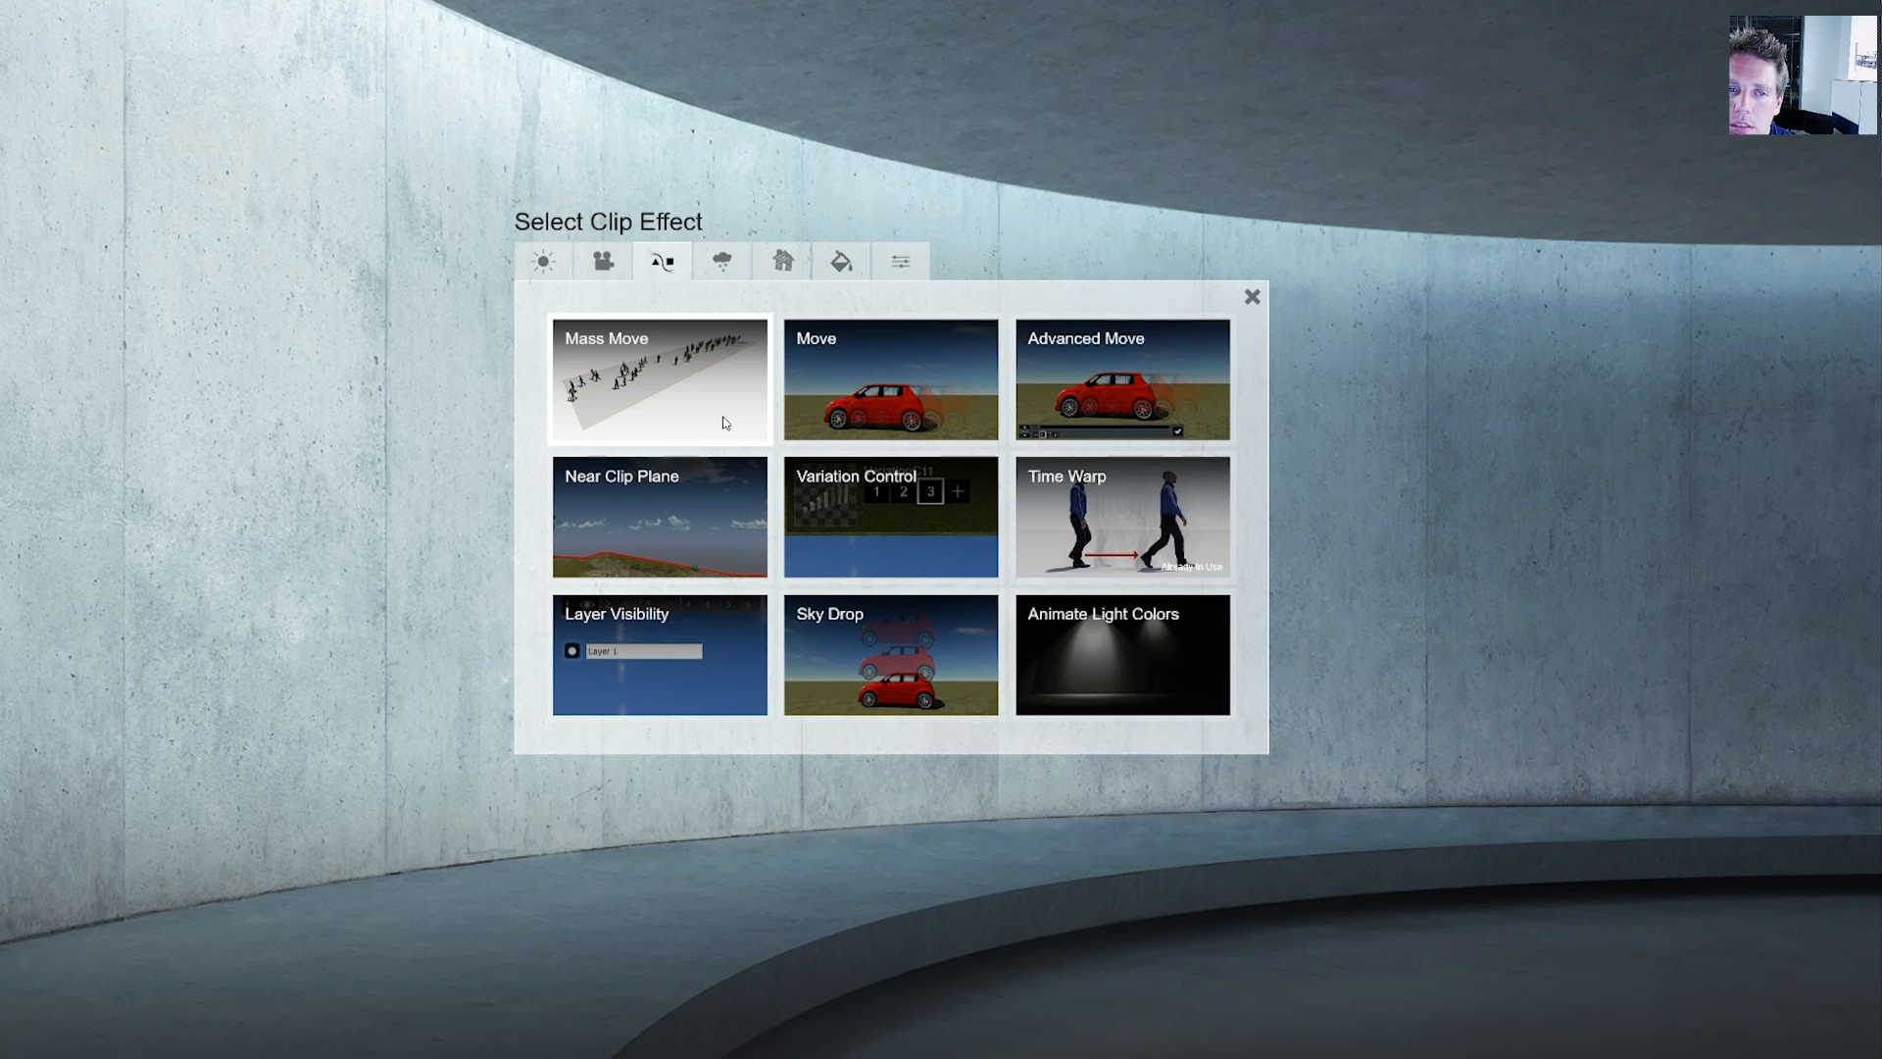
left_click(1252, 296)
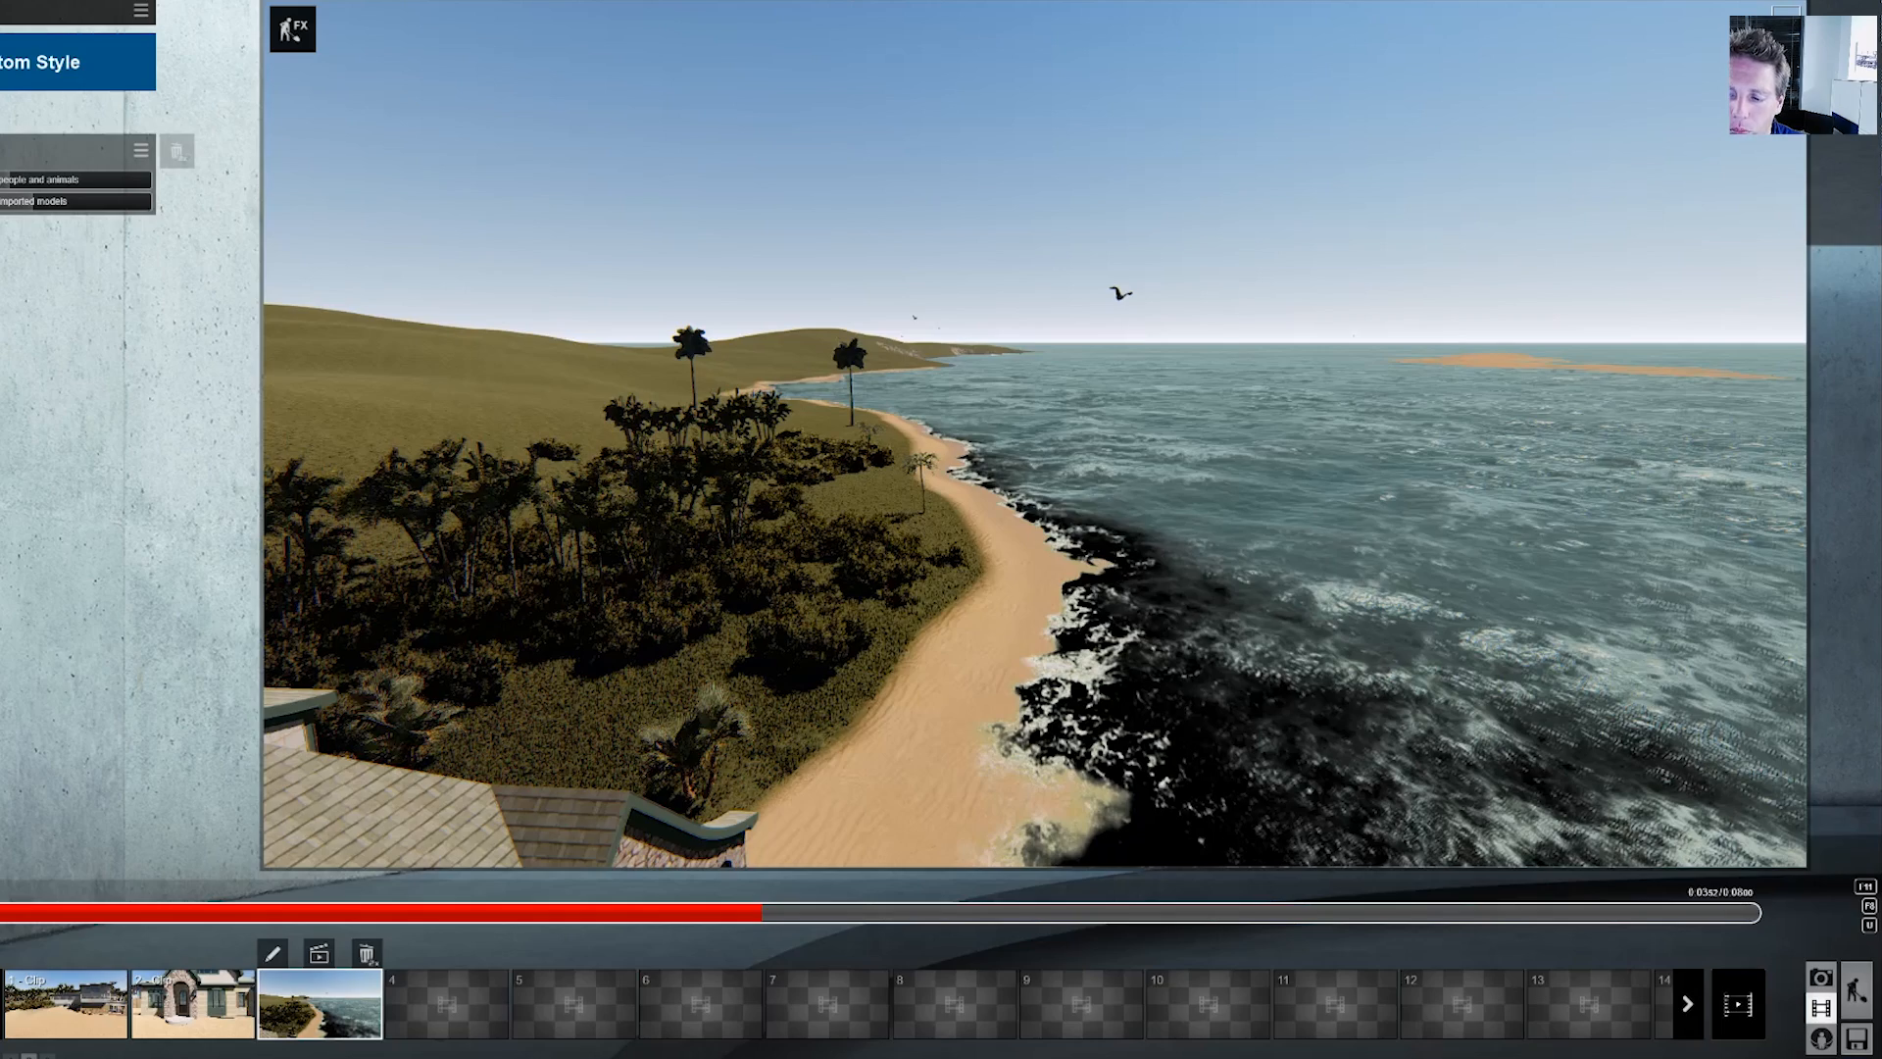
left_click(250, 1027)
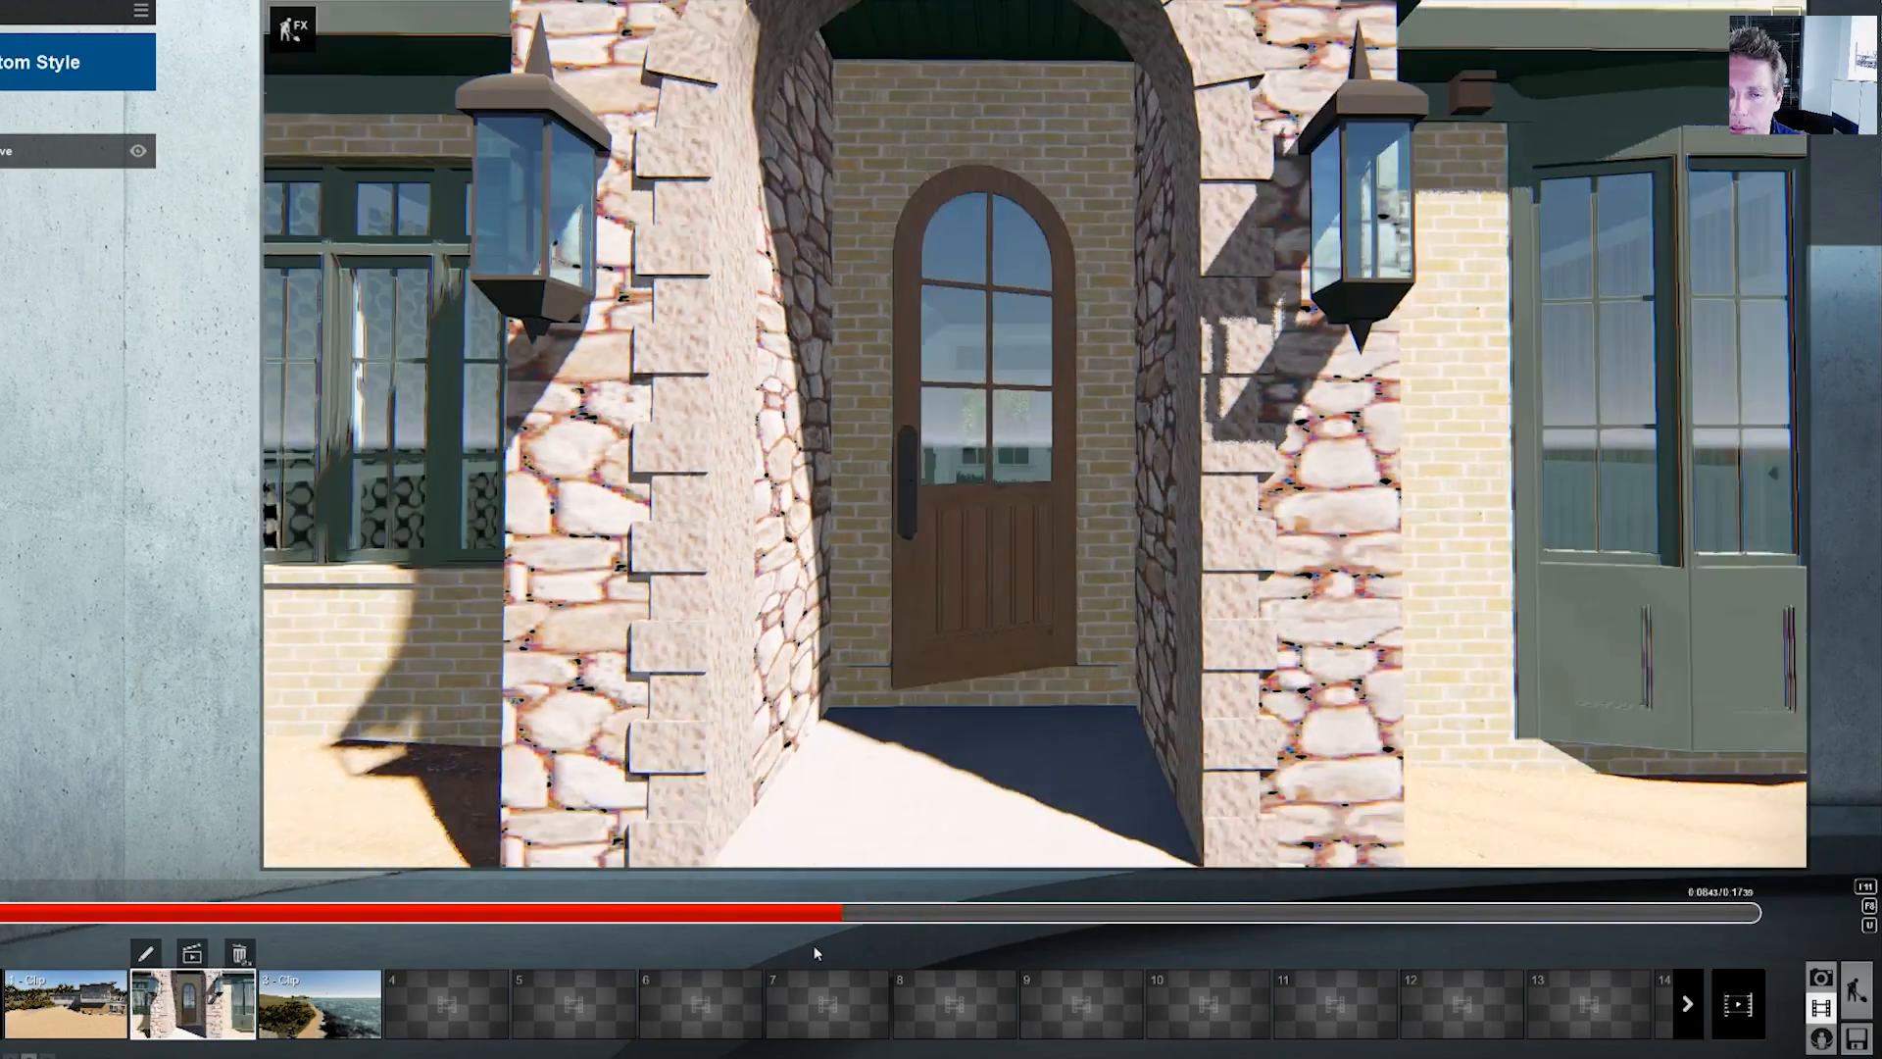
left_click_drag(814, 941, 400, 927)
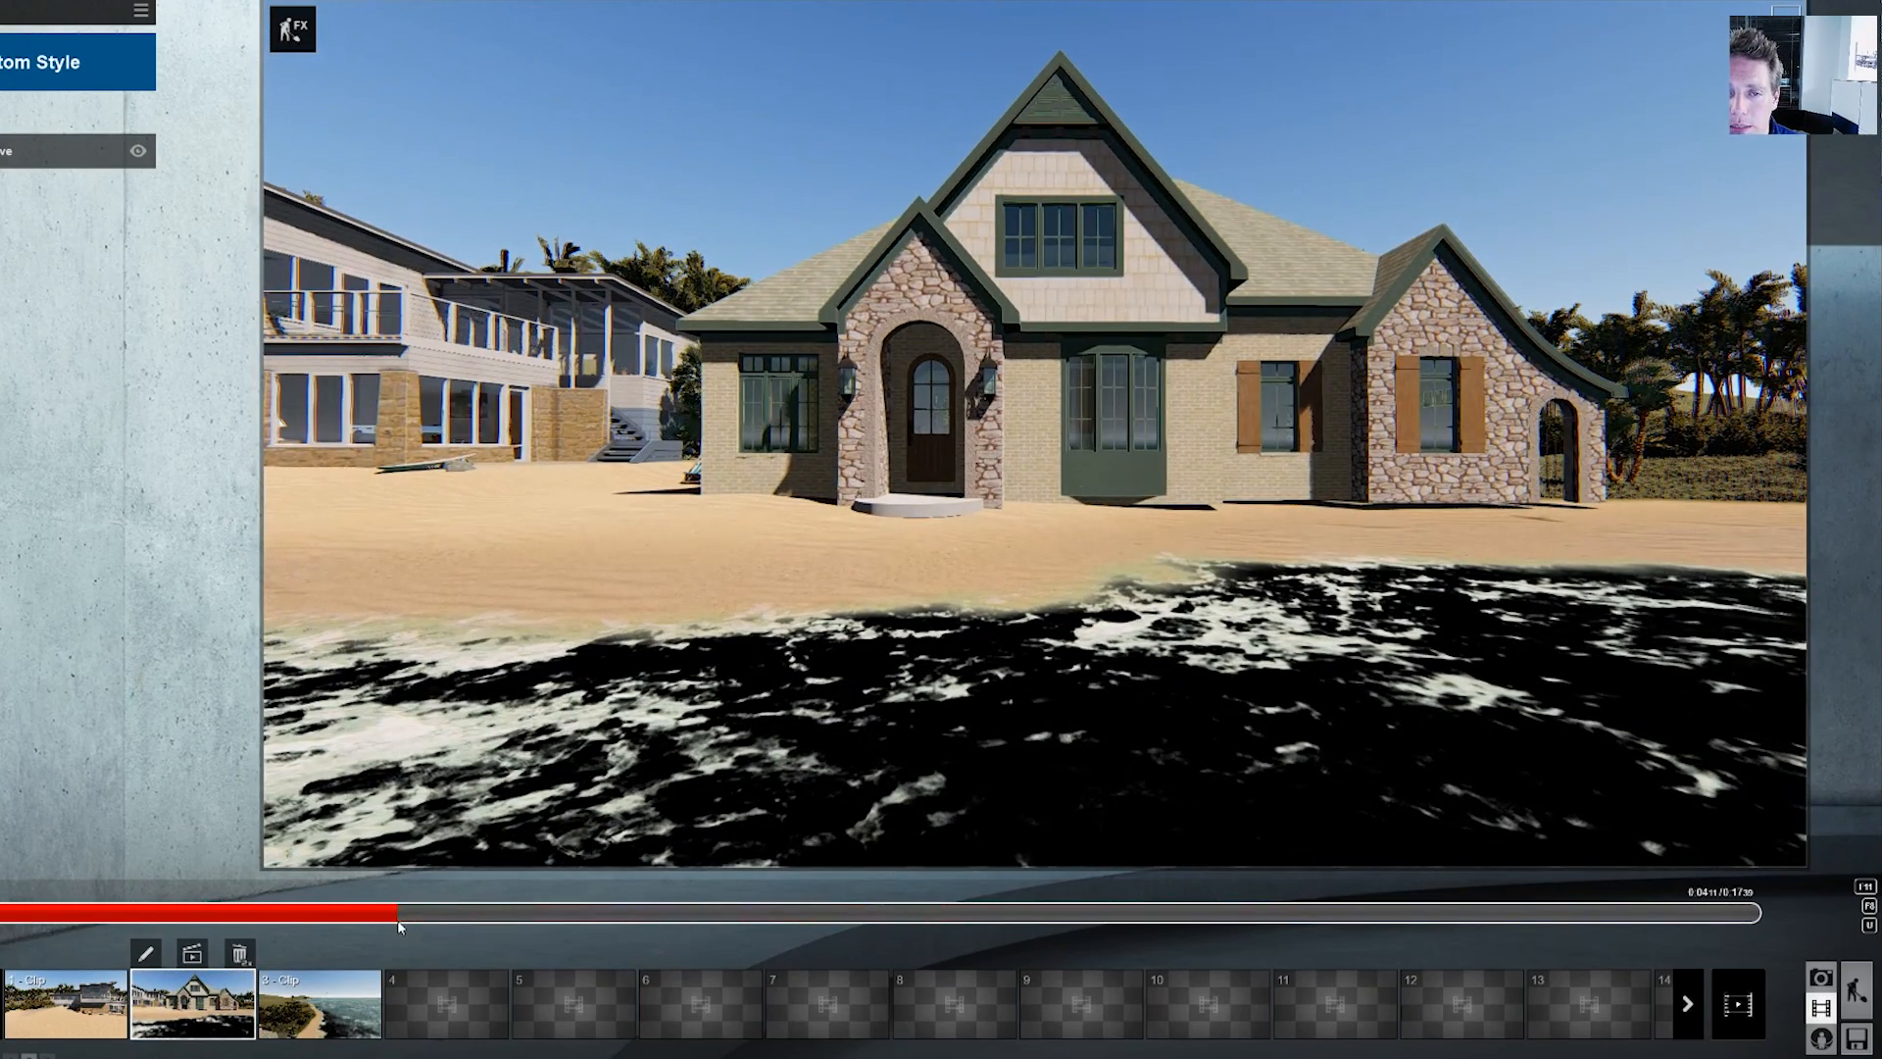